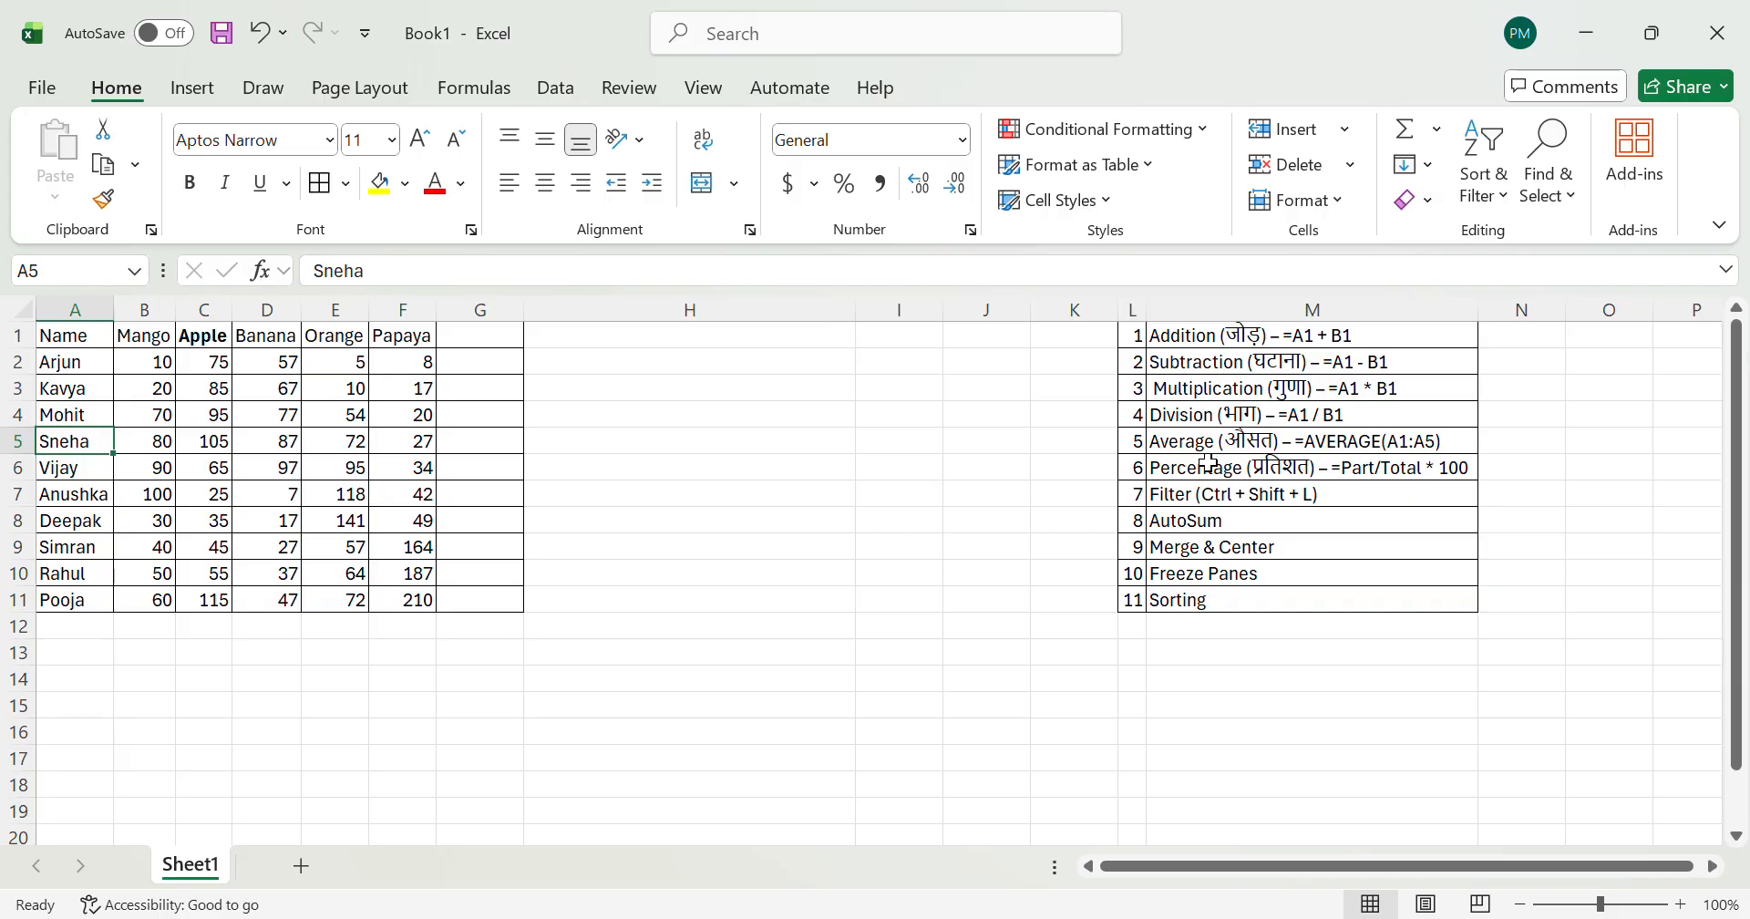
Step: Review the list of Excel operations in column M, from Addition in M1 down to Sorting in M11
click(1183, 499)
key(Down)
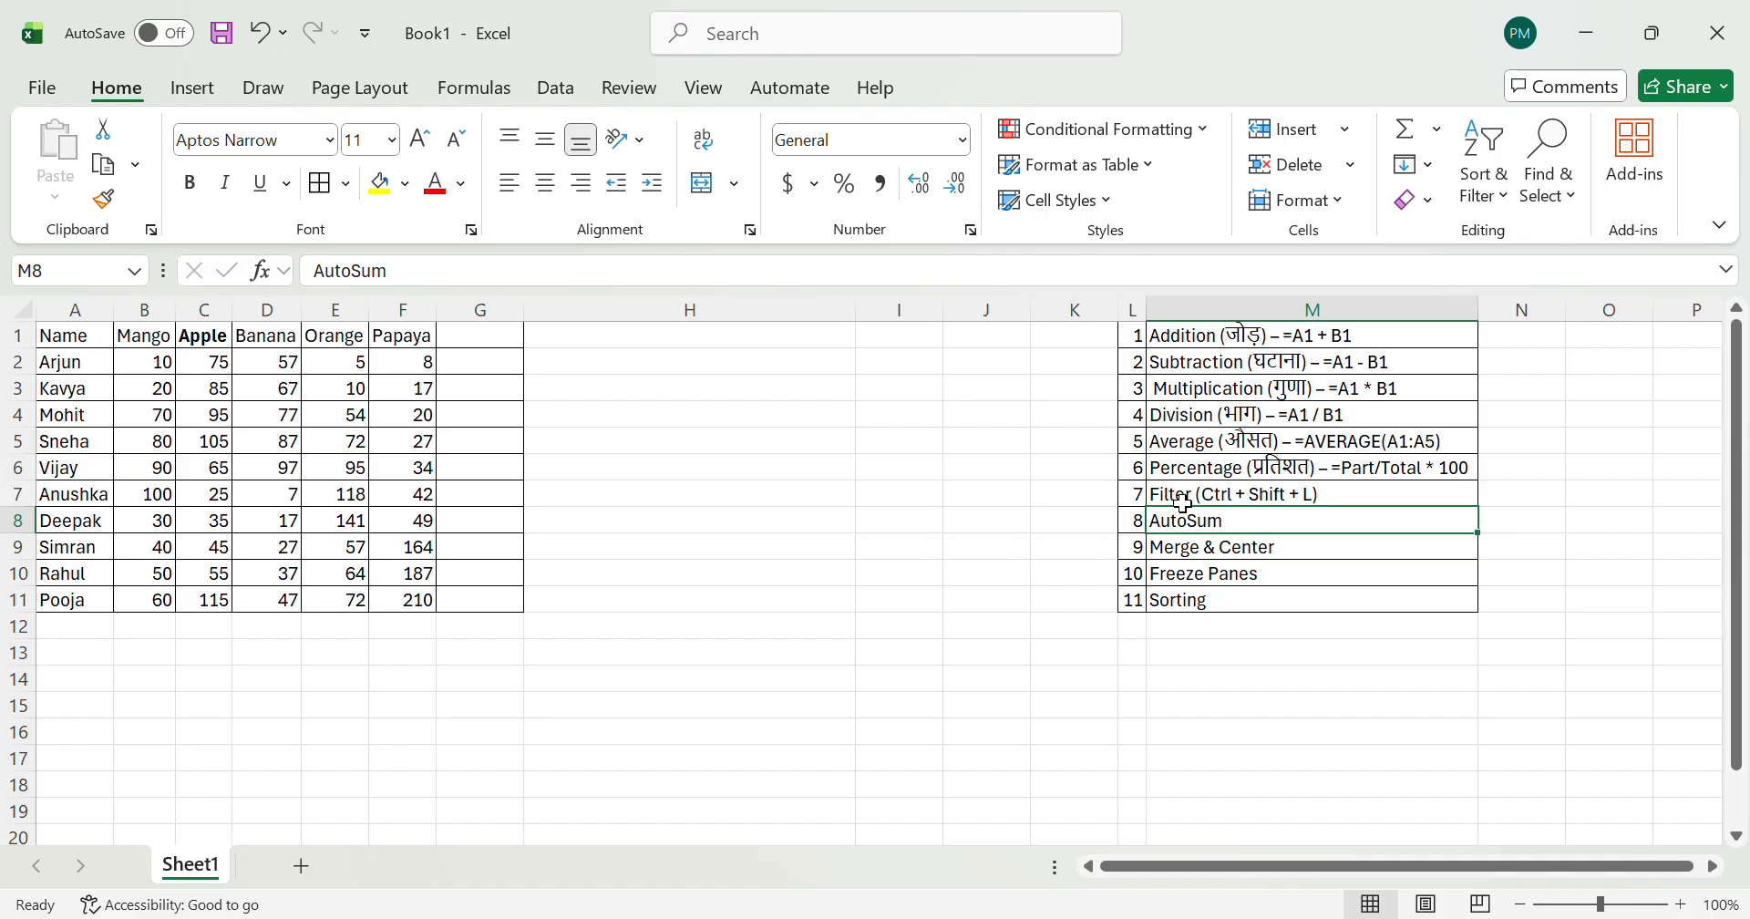
key(Down)
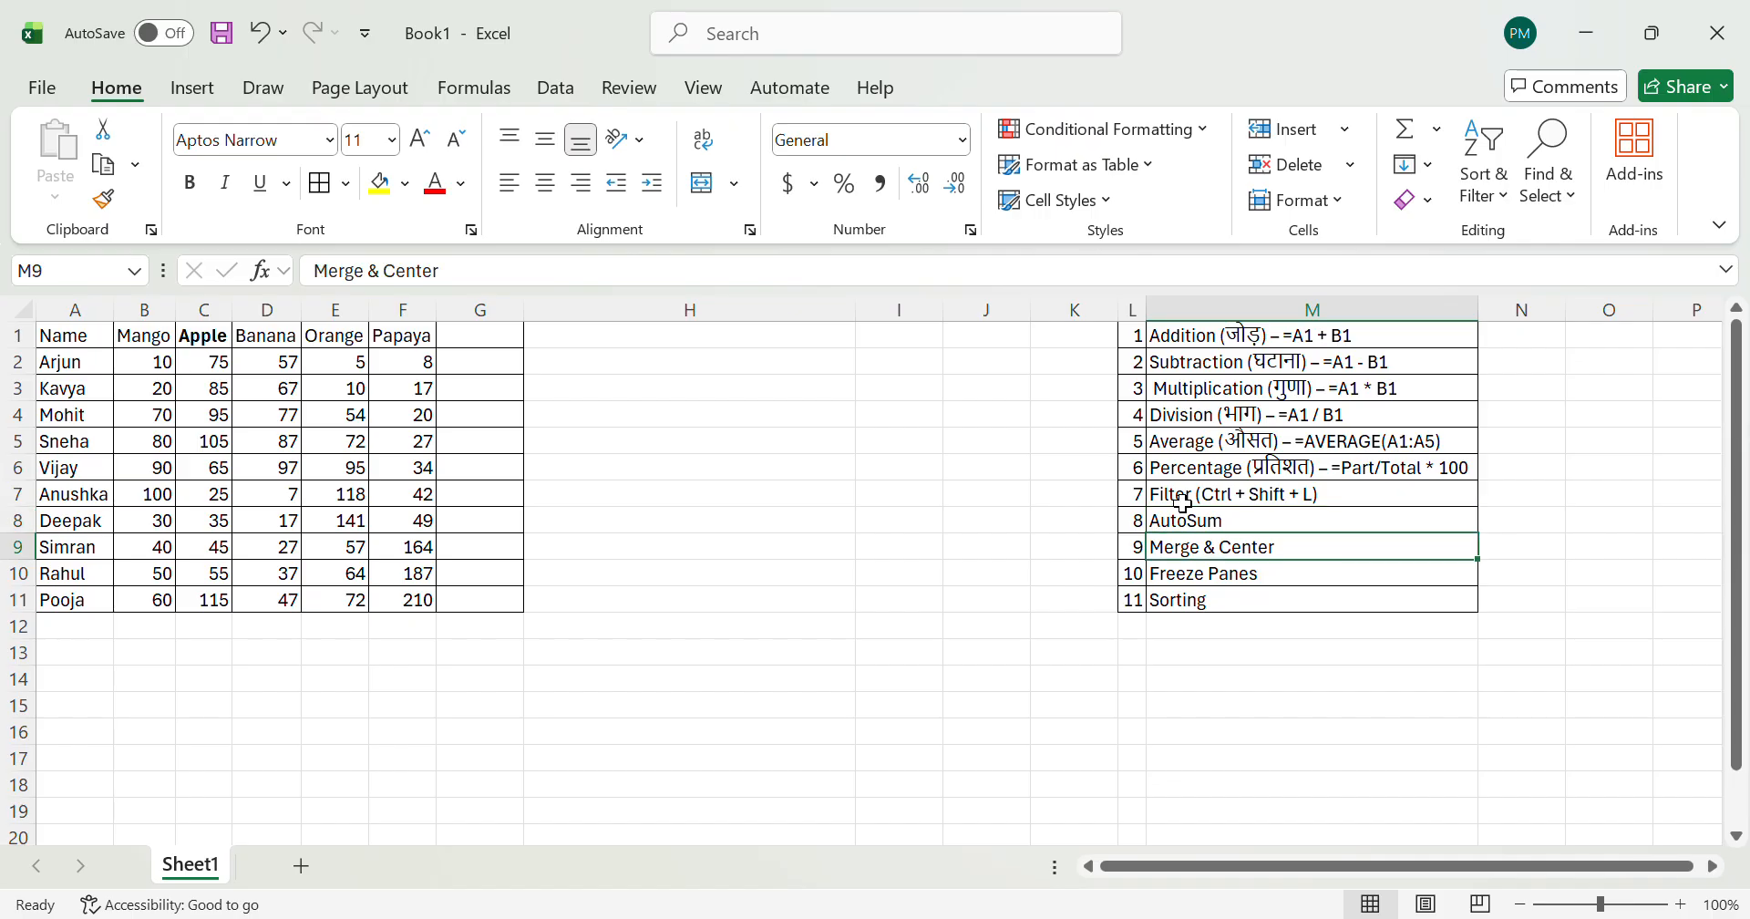
key(Down)
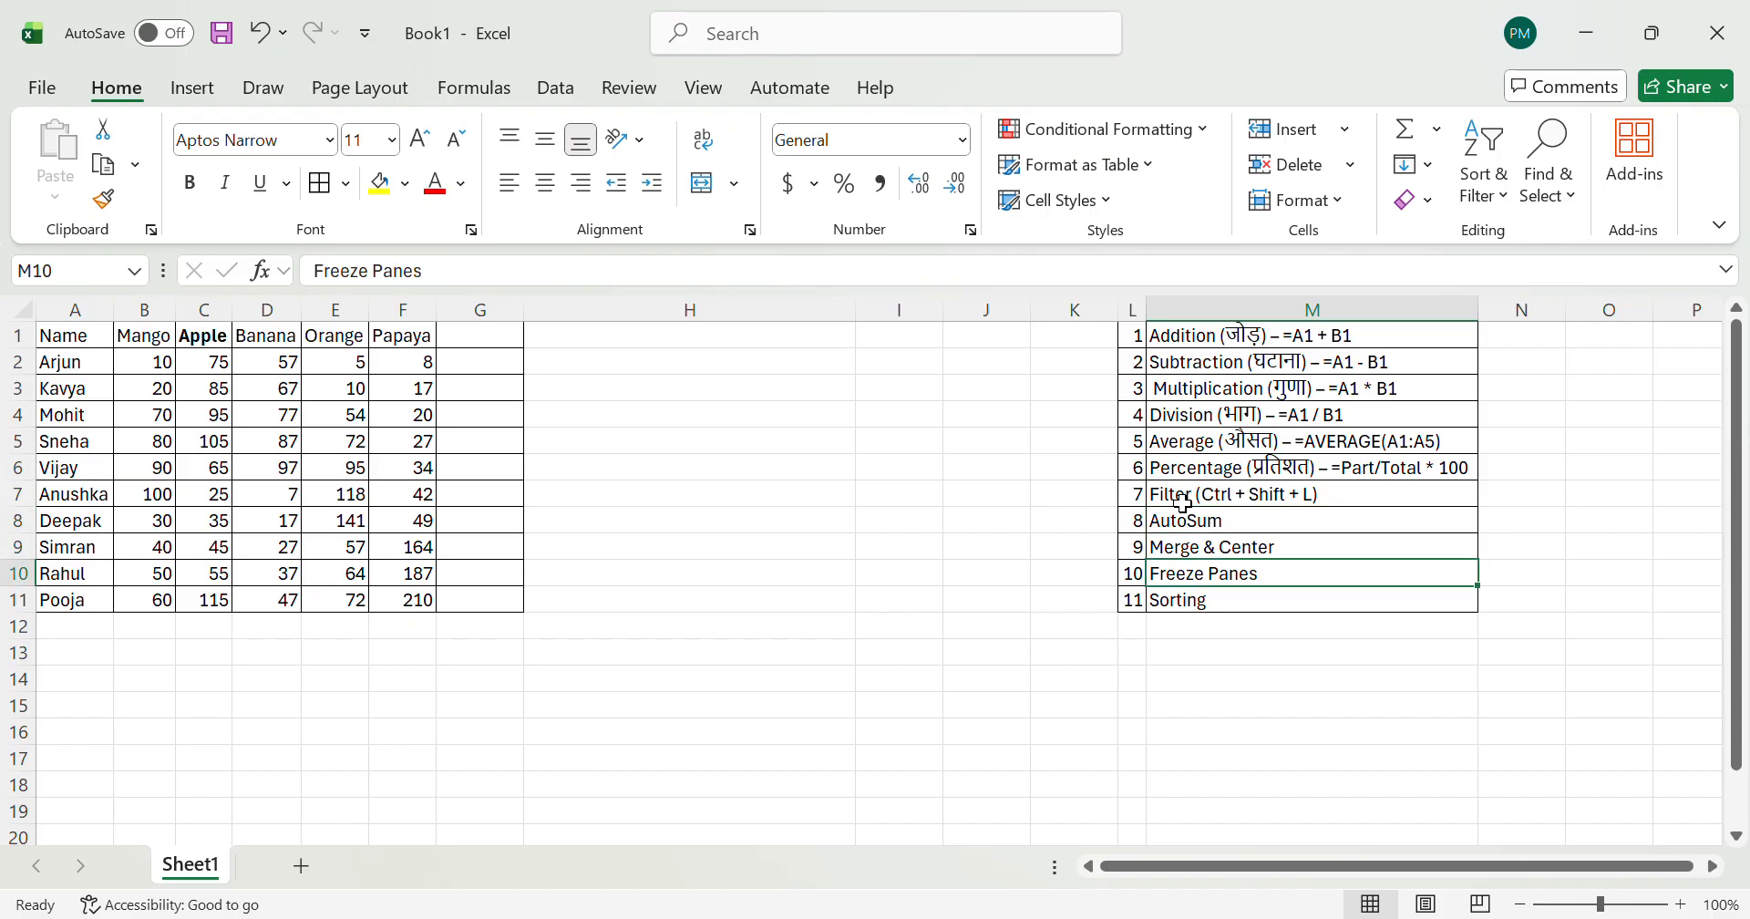
key(Down)
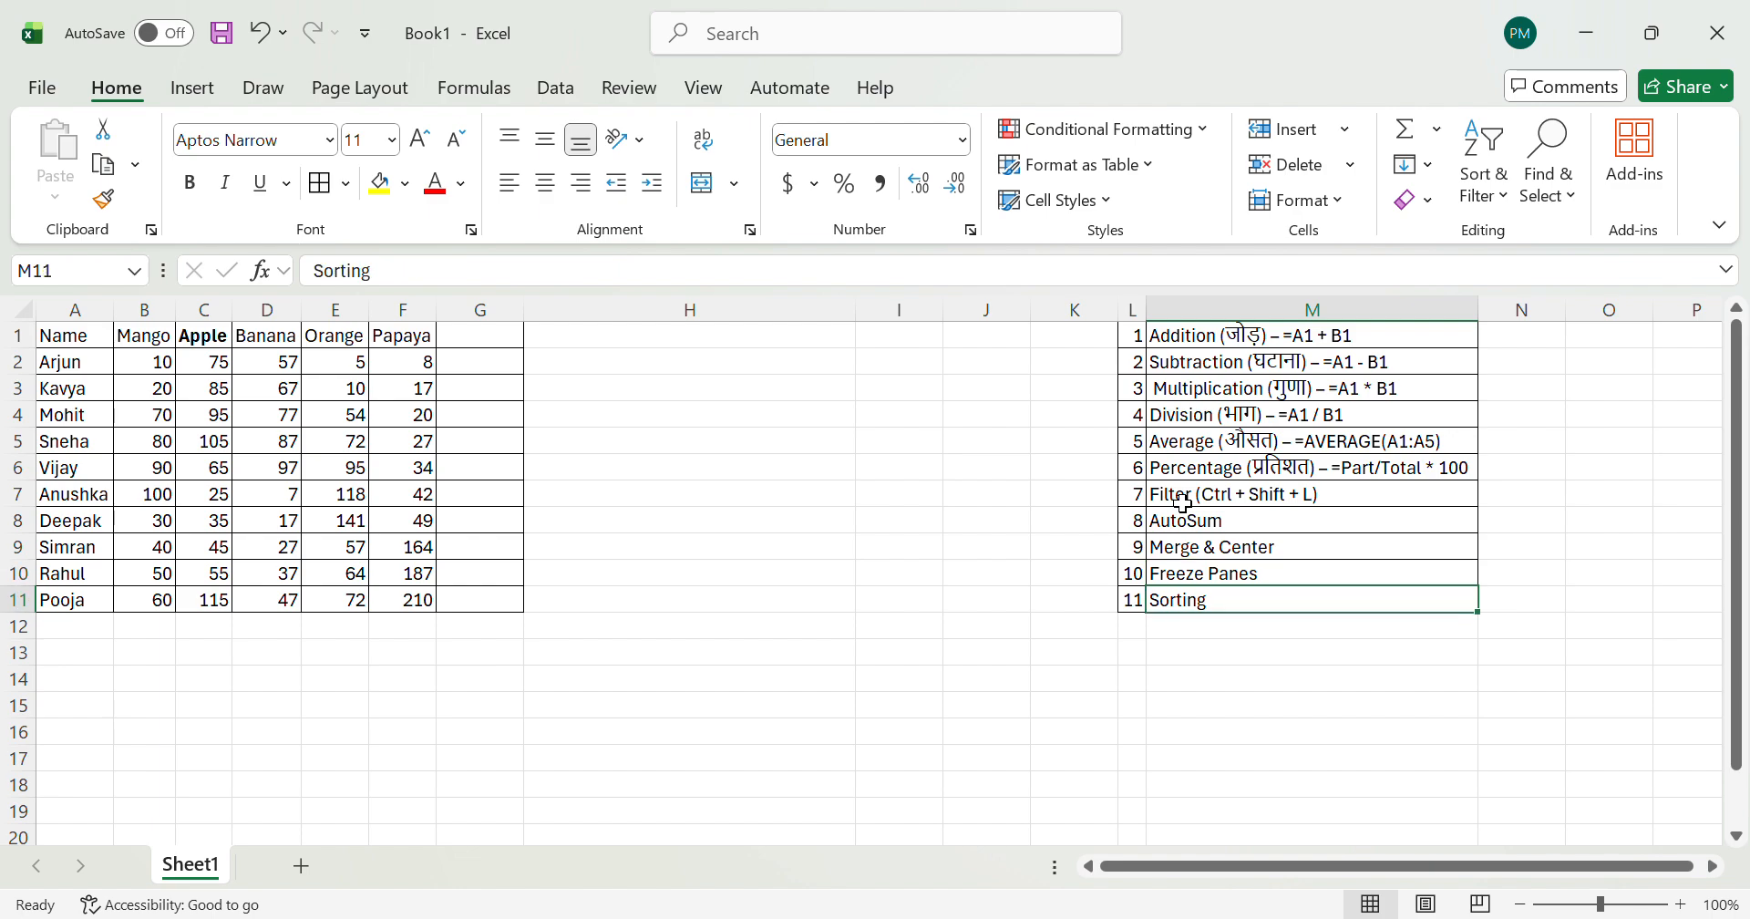
key(ctrl+Up)
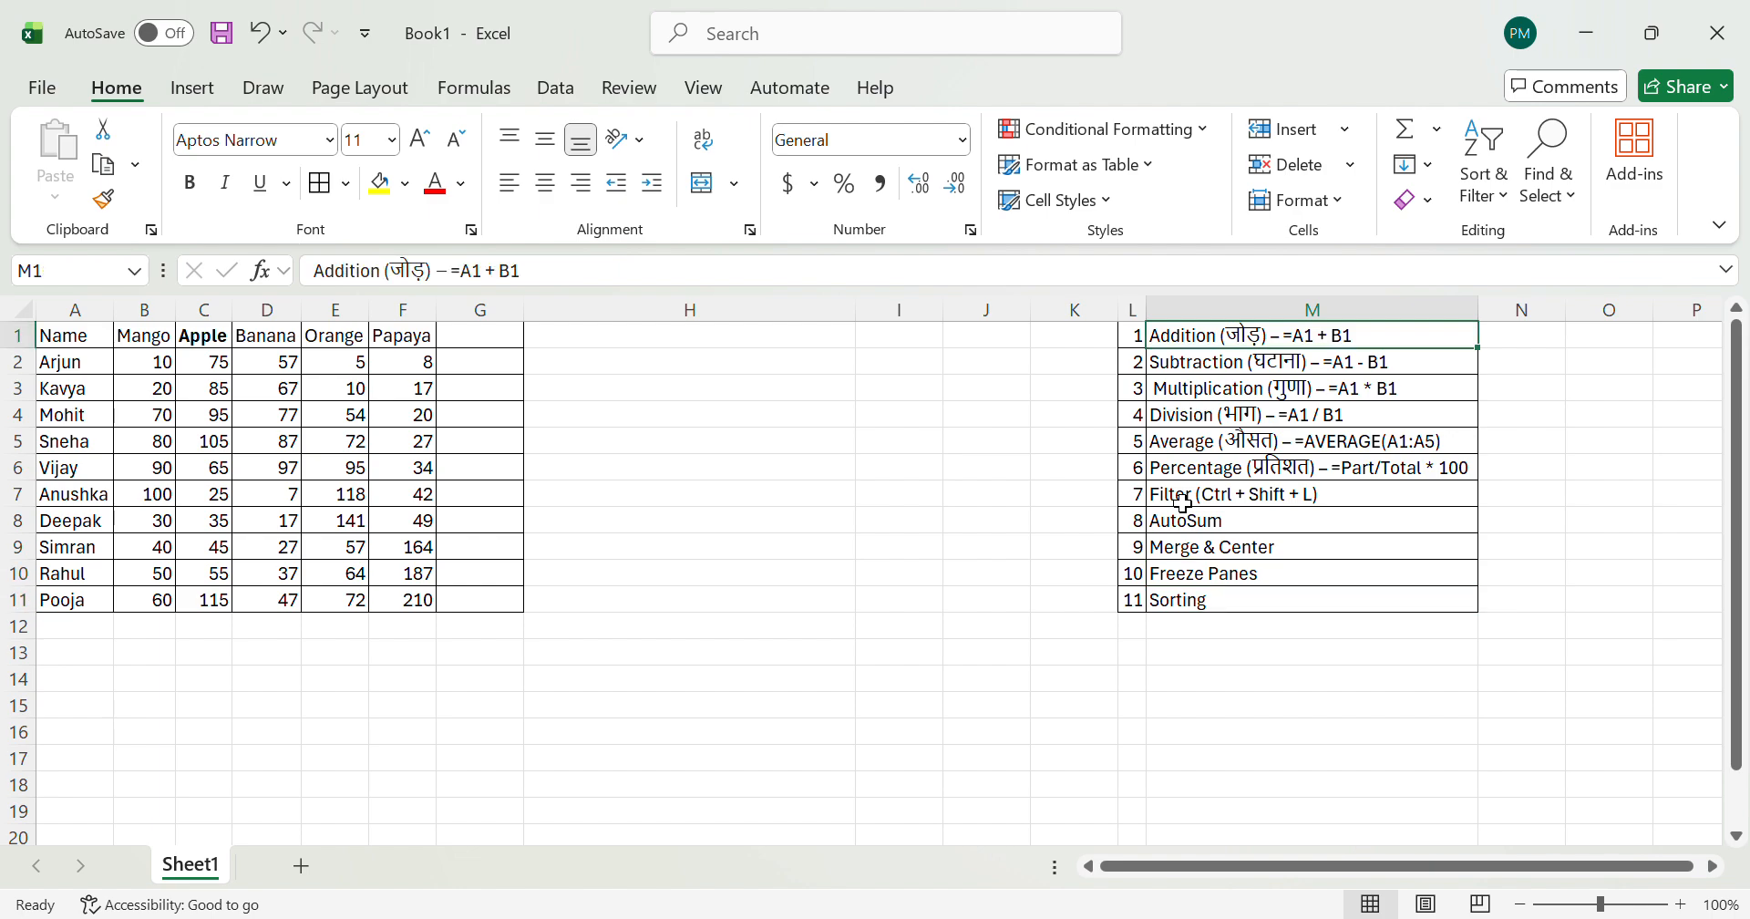
key(ctrl+shift+Down)
key(ctrl+shift+Up)
key(Down)
key(Up)
key(Down)
key(Down)
key(Down)
key(Down)
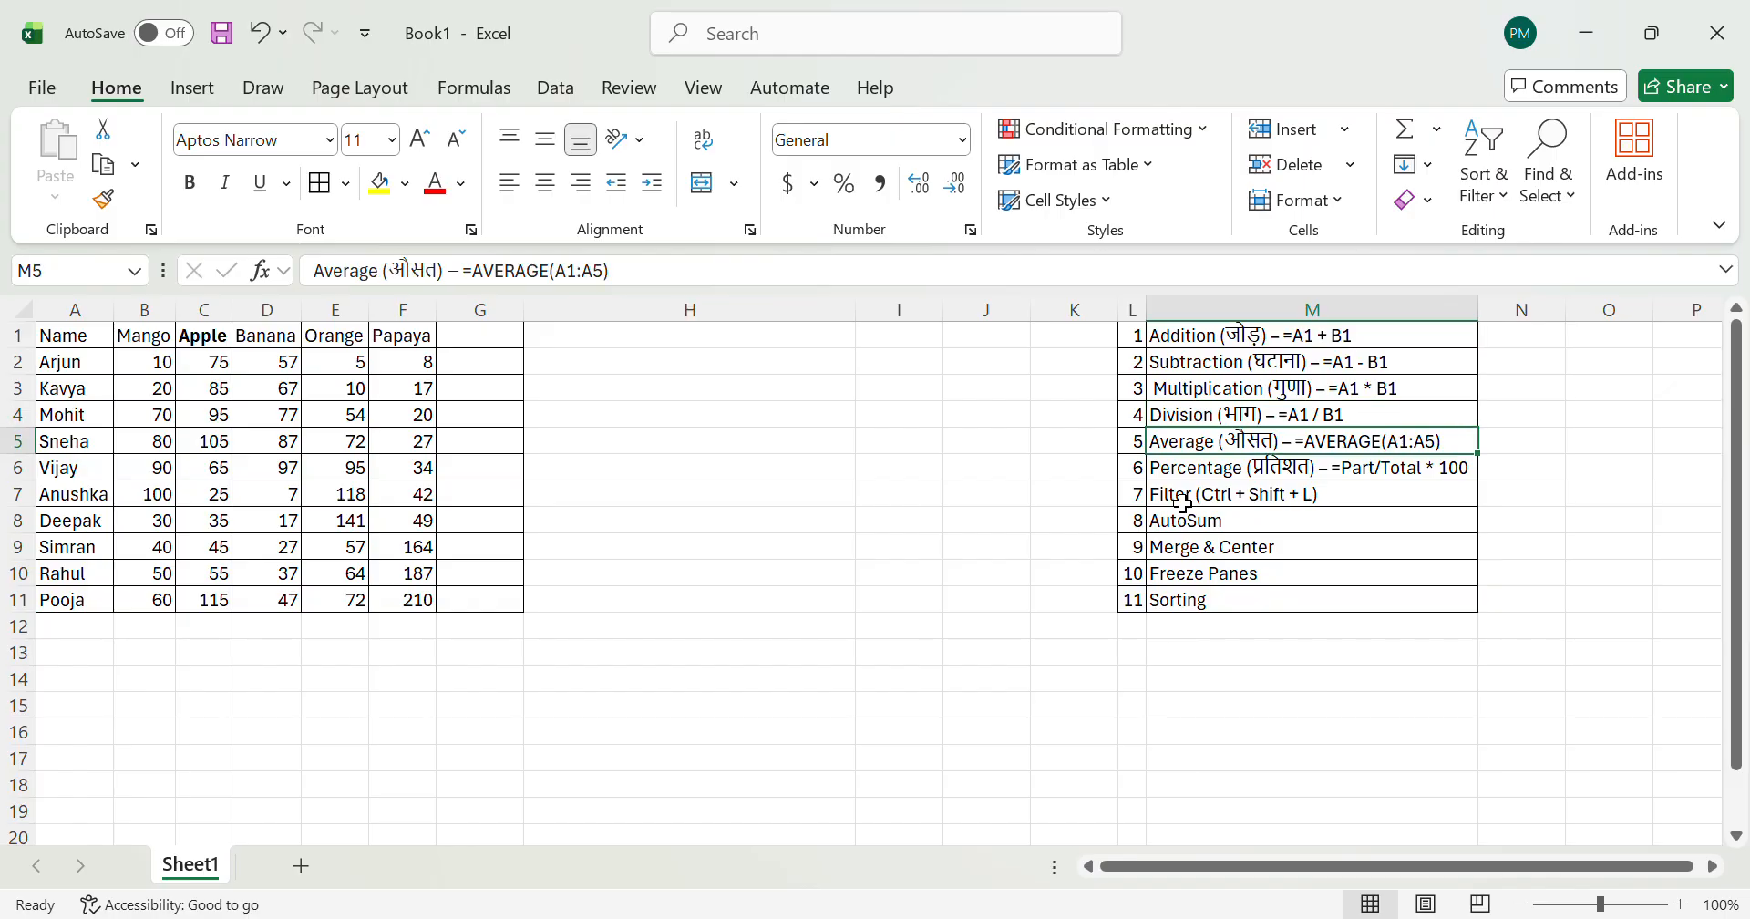
key(Down)
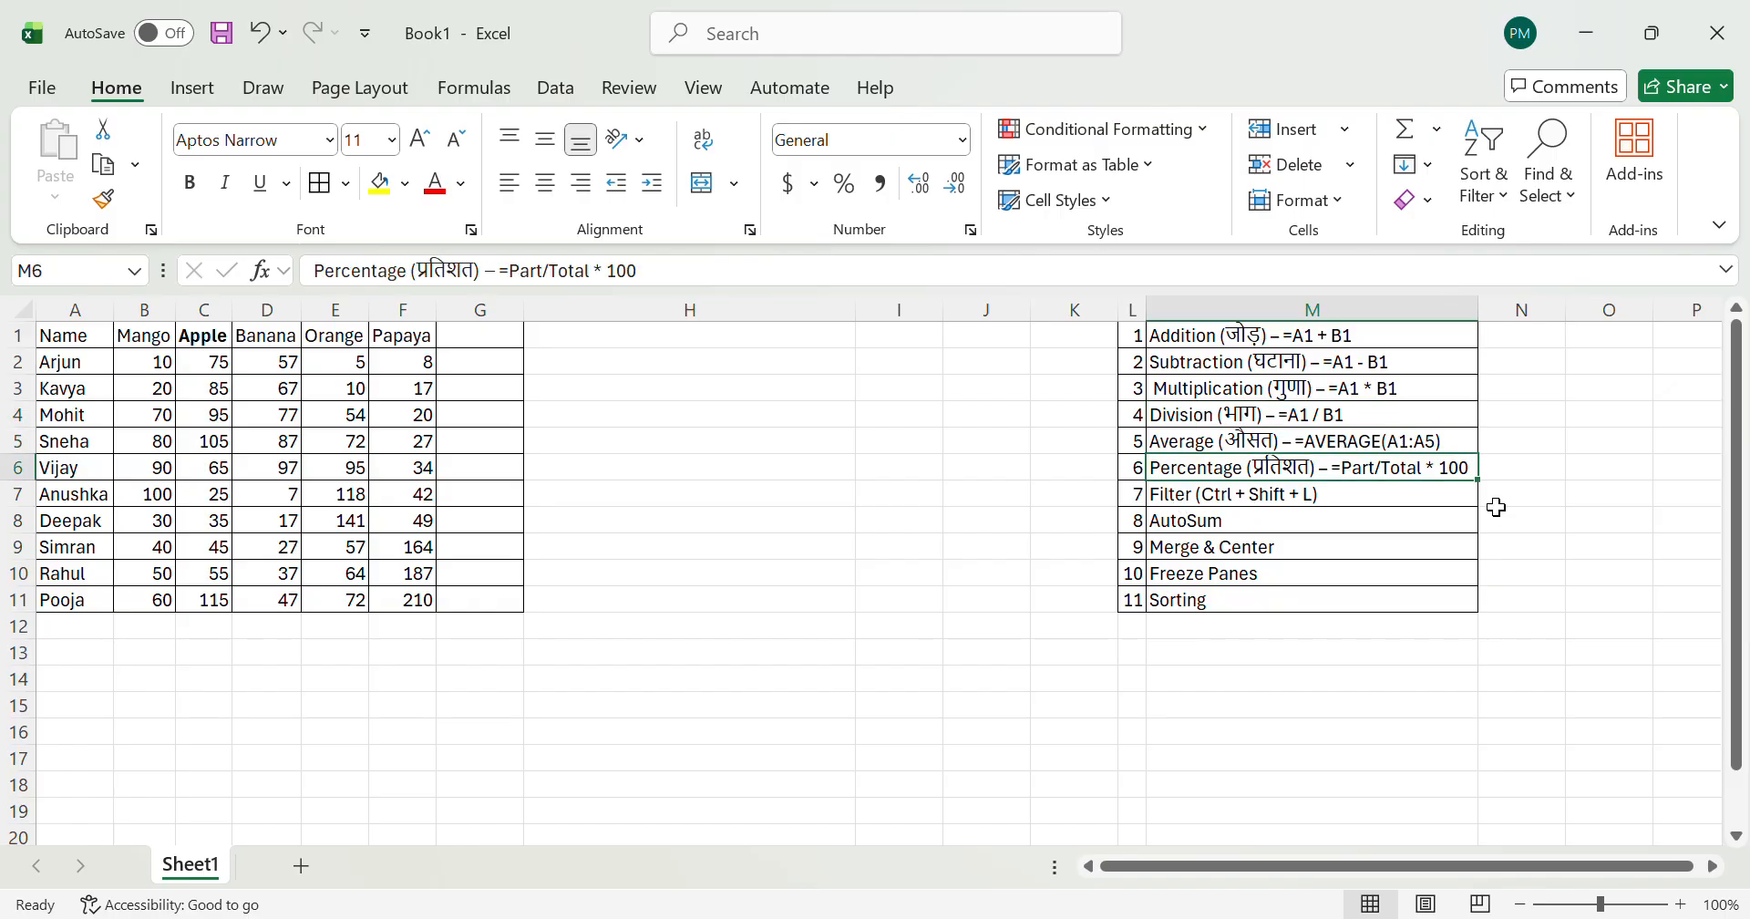
key(Down)
key(Down)
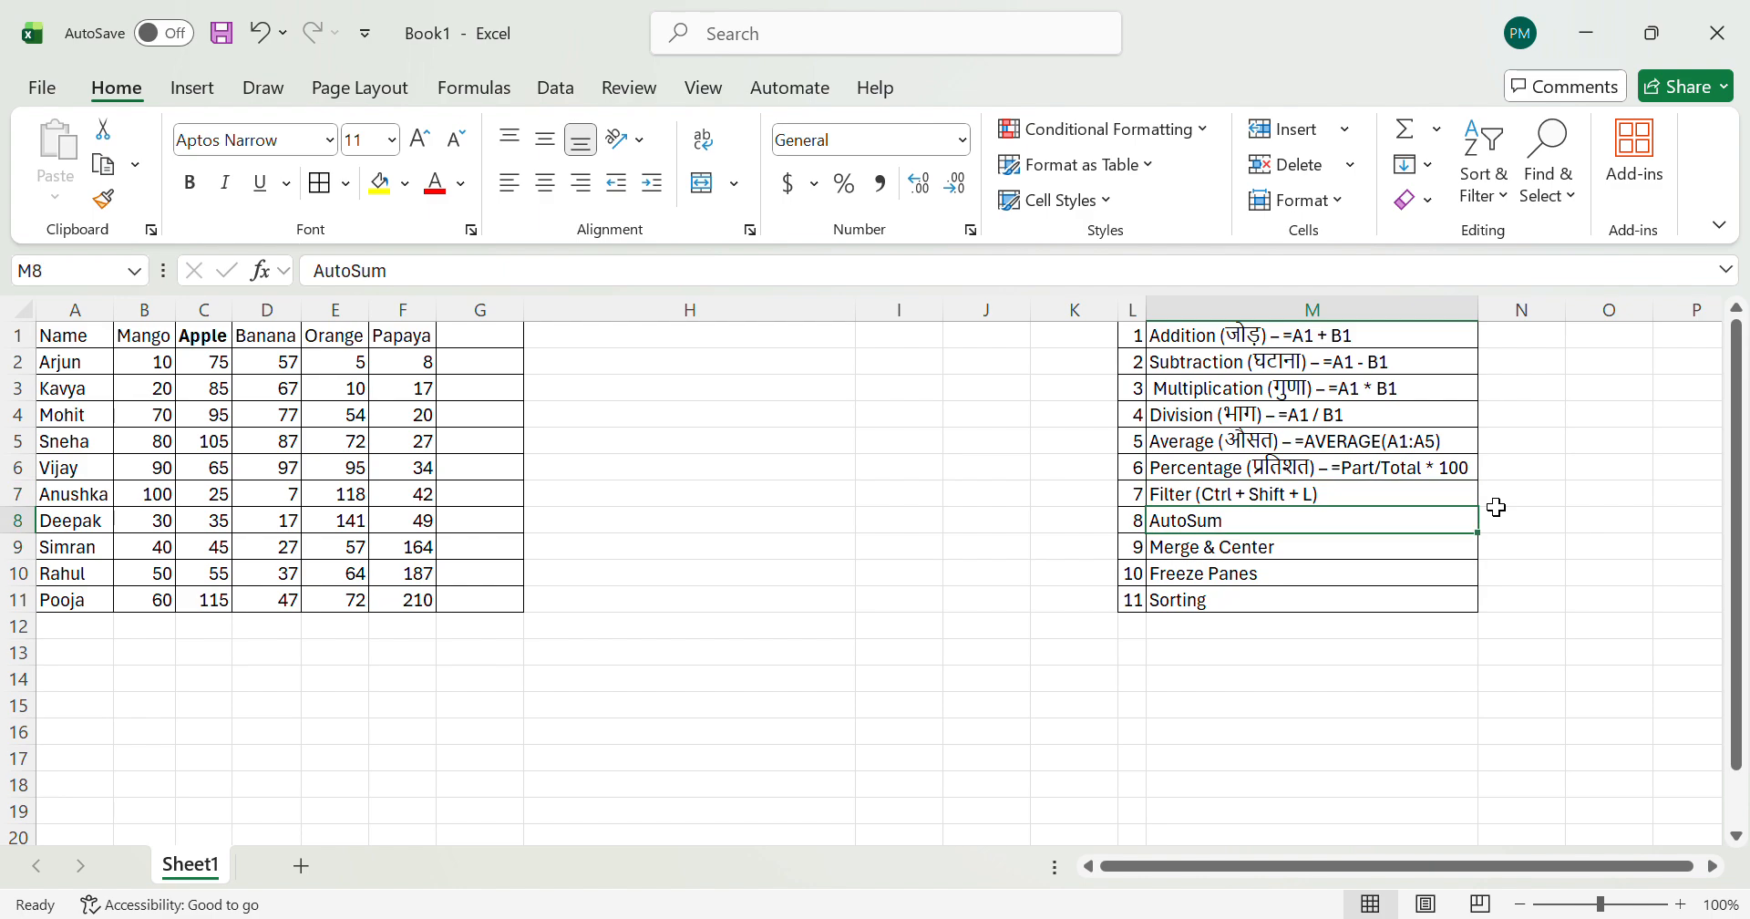
key(Down)
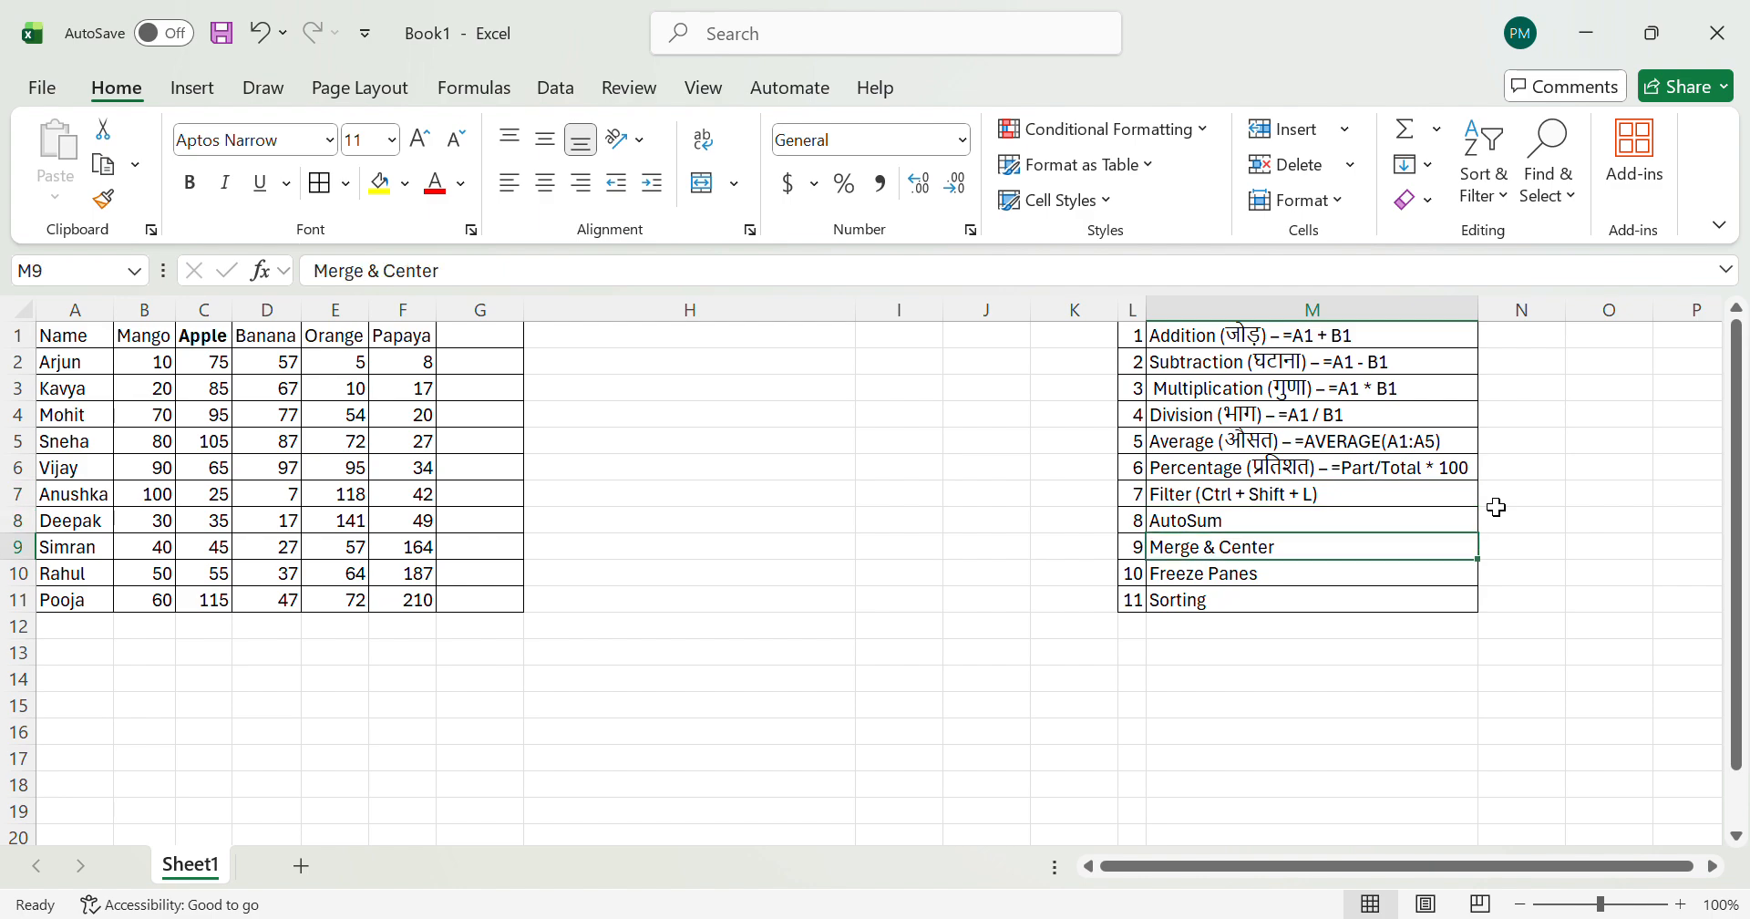
key(Down)
key(Down)
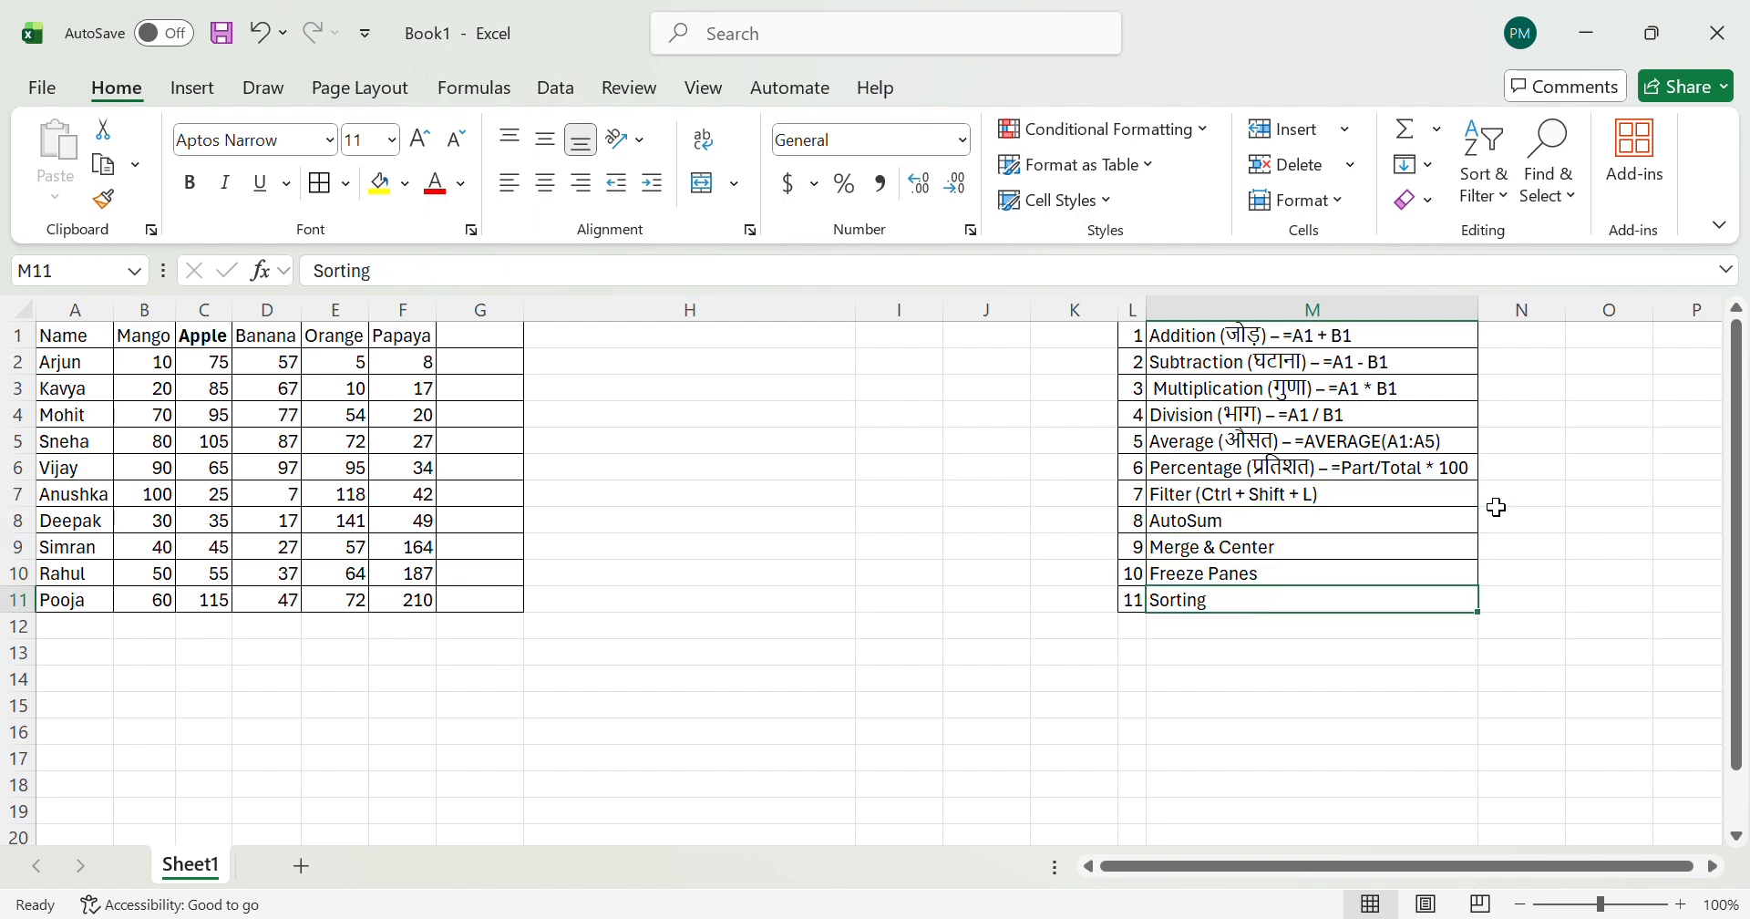
key(ctrl+Up)
key(Down)
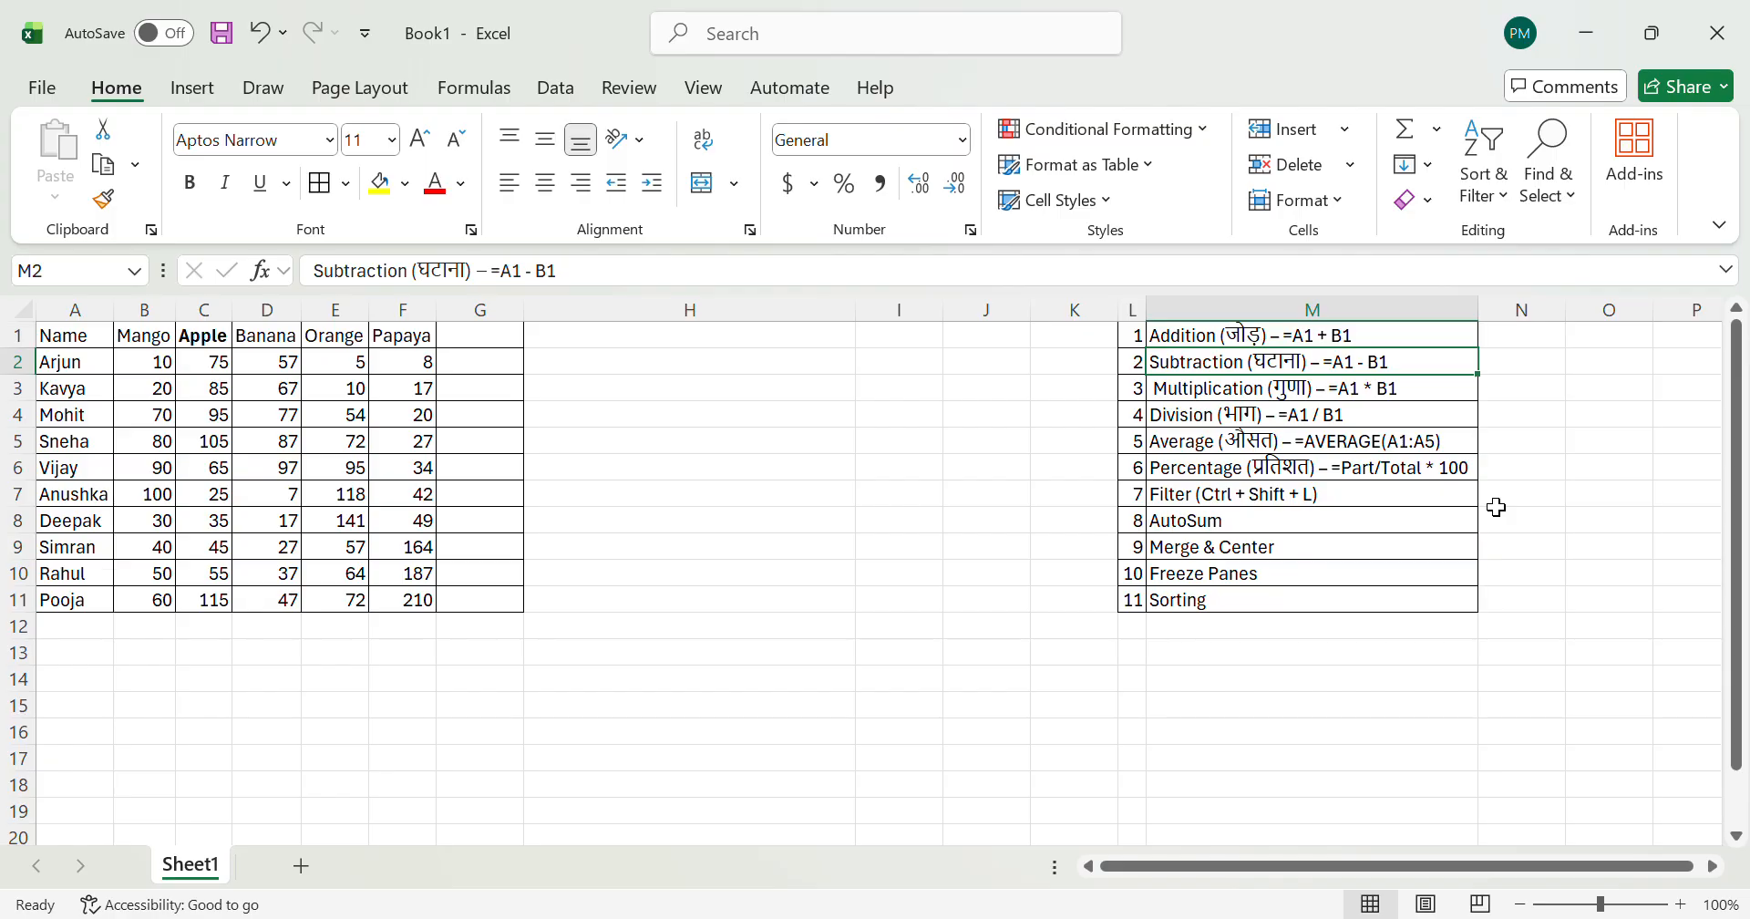
Step: Look over the Name column and the fruit column headings from Mango to Papaya in the data table
key(ctrl+Left)
key(ctrl+Left)
key(Up)
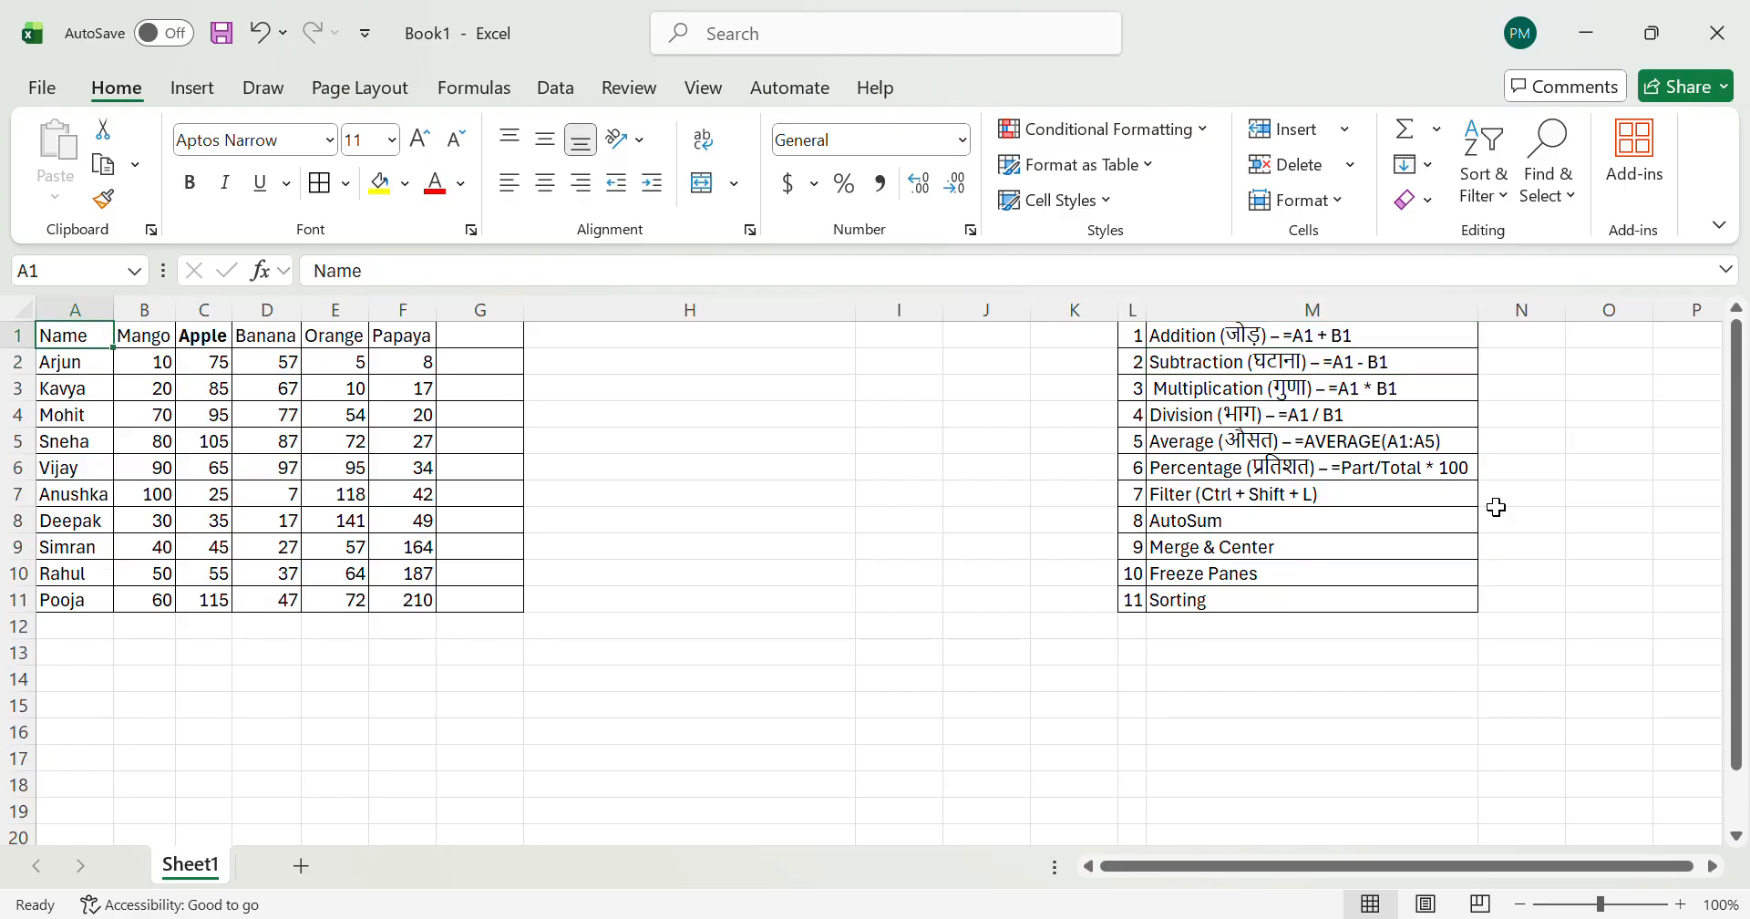
key(Right)
key(Left)
key(Down)
key(Down)
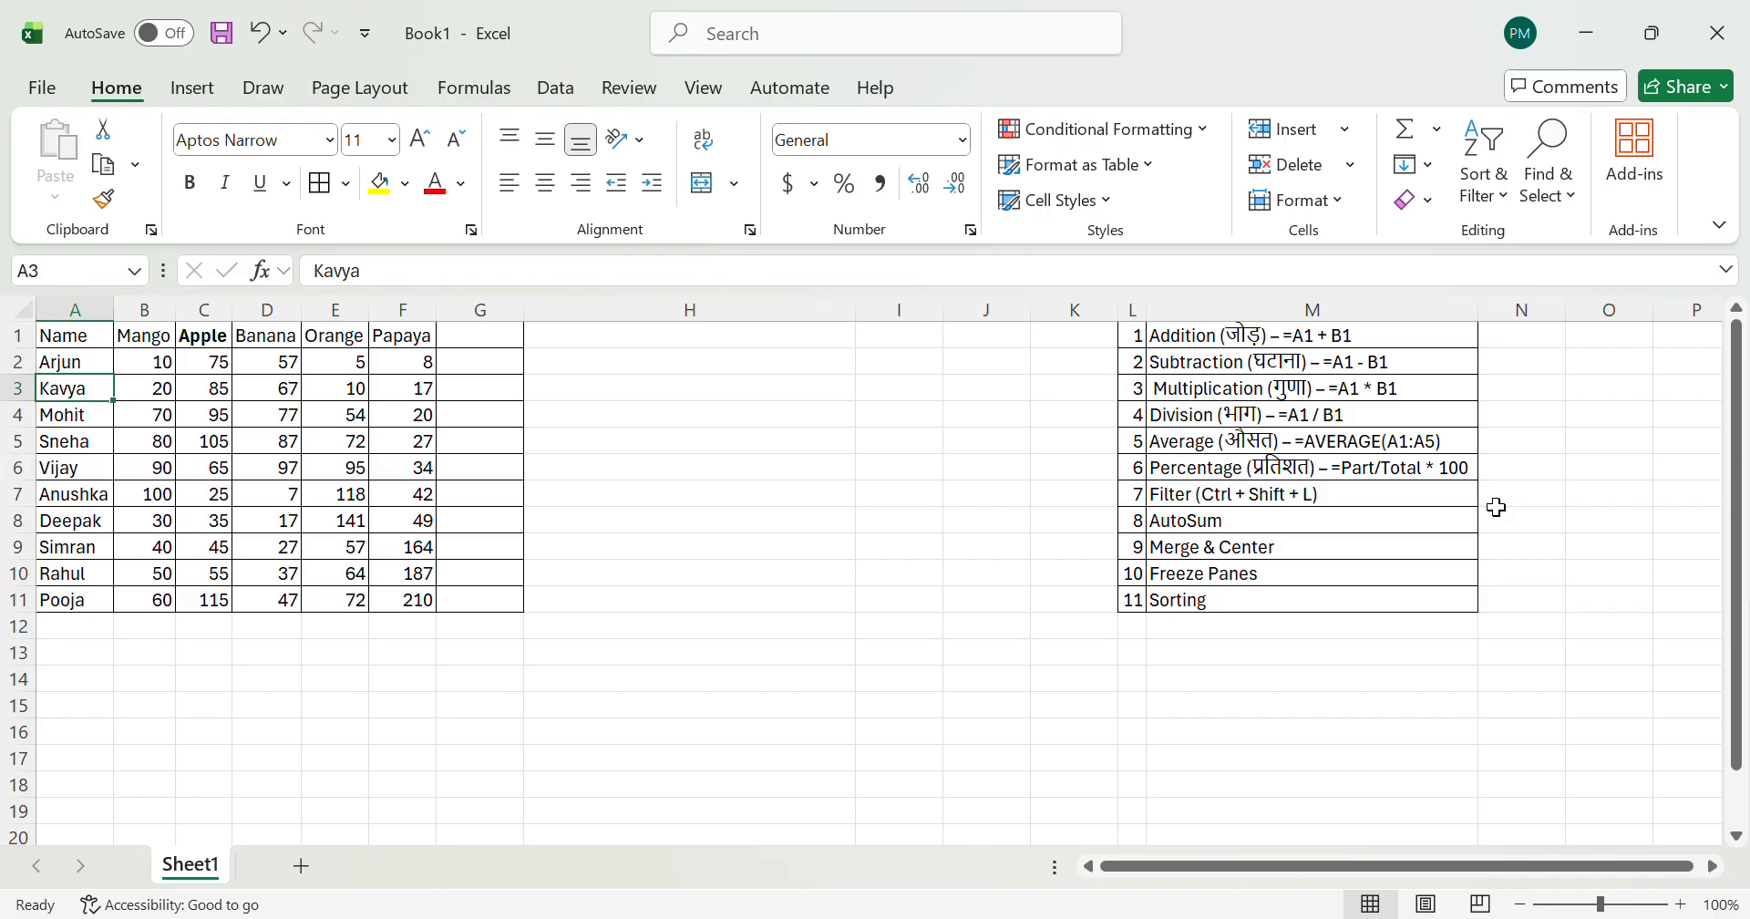
key(Up)
key(Up)
key(Right)
key(Right)
key(Right)
key(Right)
key(Right)
key(Home)
key(ctrl+Right)
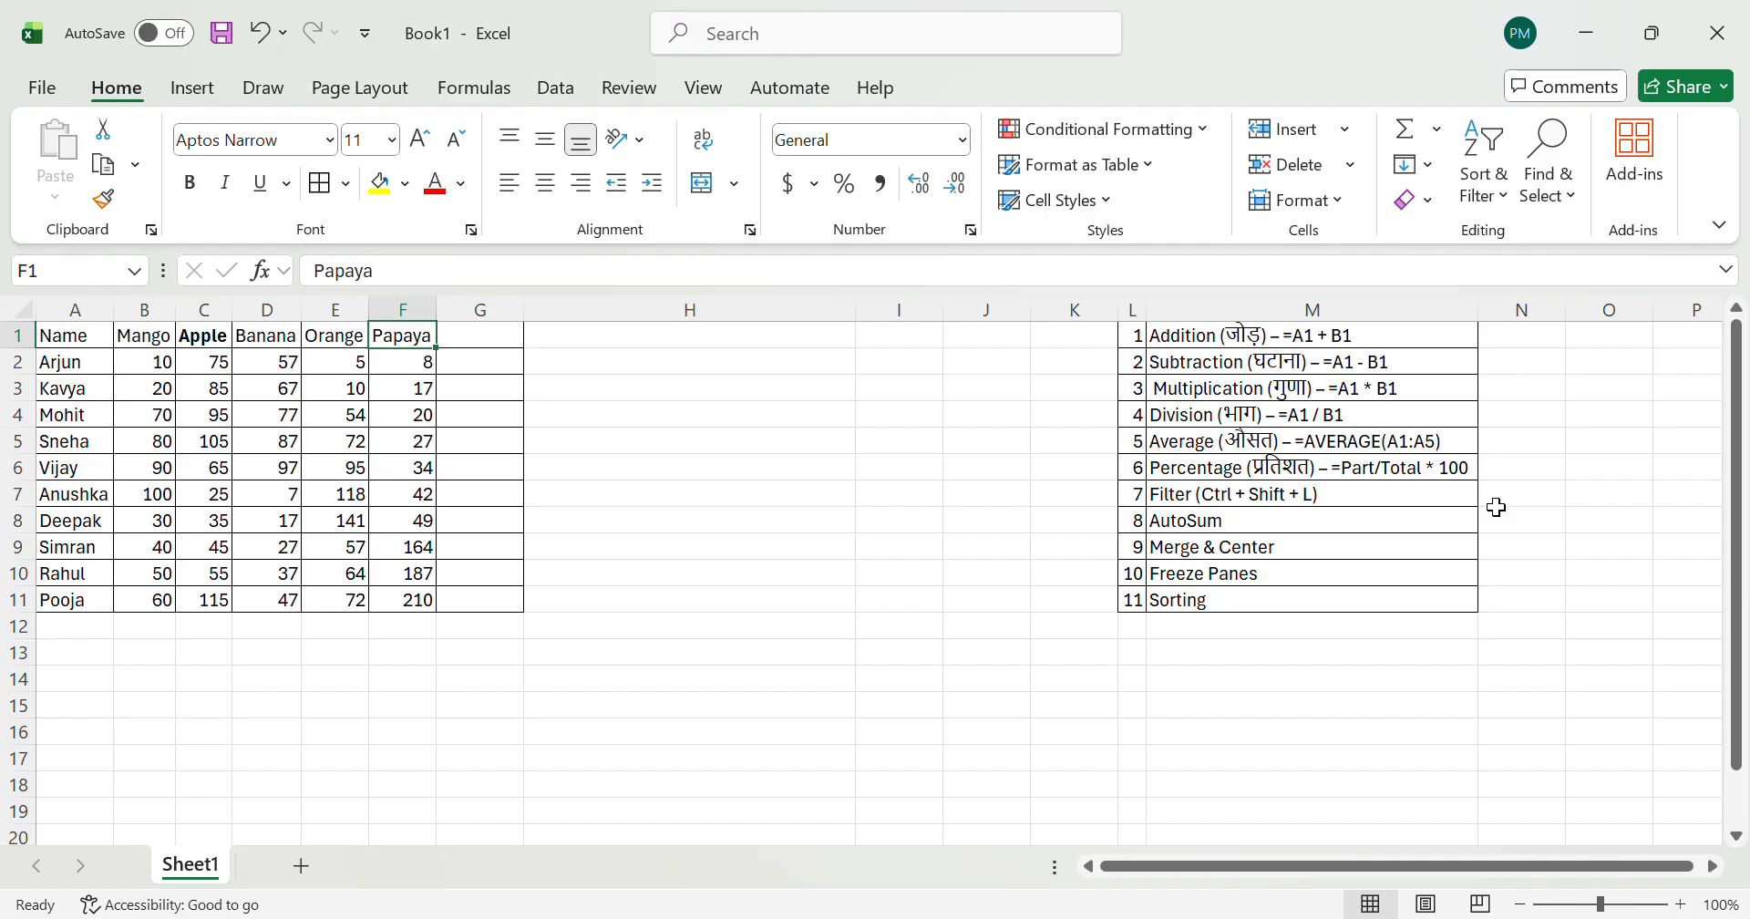
Step: Examine the fruit quantities row by row in rows 2 to 5 of the data table
key(Down)
key(Left)
key(Left)
key(Left)
key(Left)
key(ctrl+shift+Right)
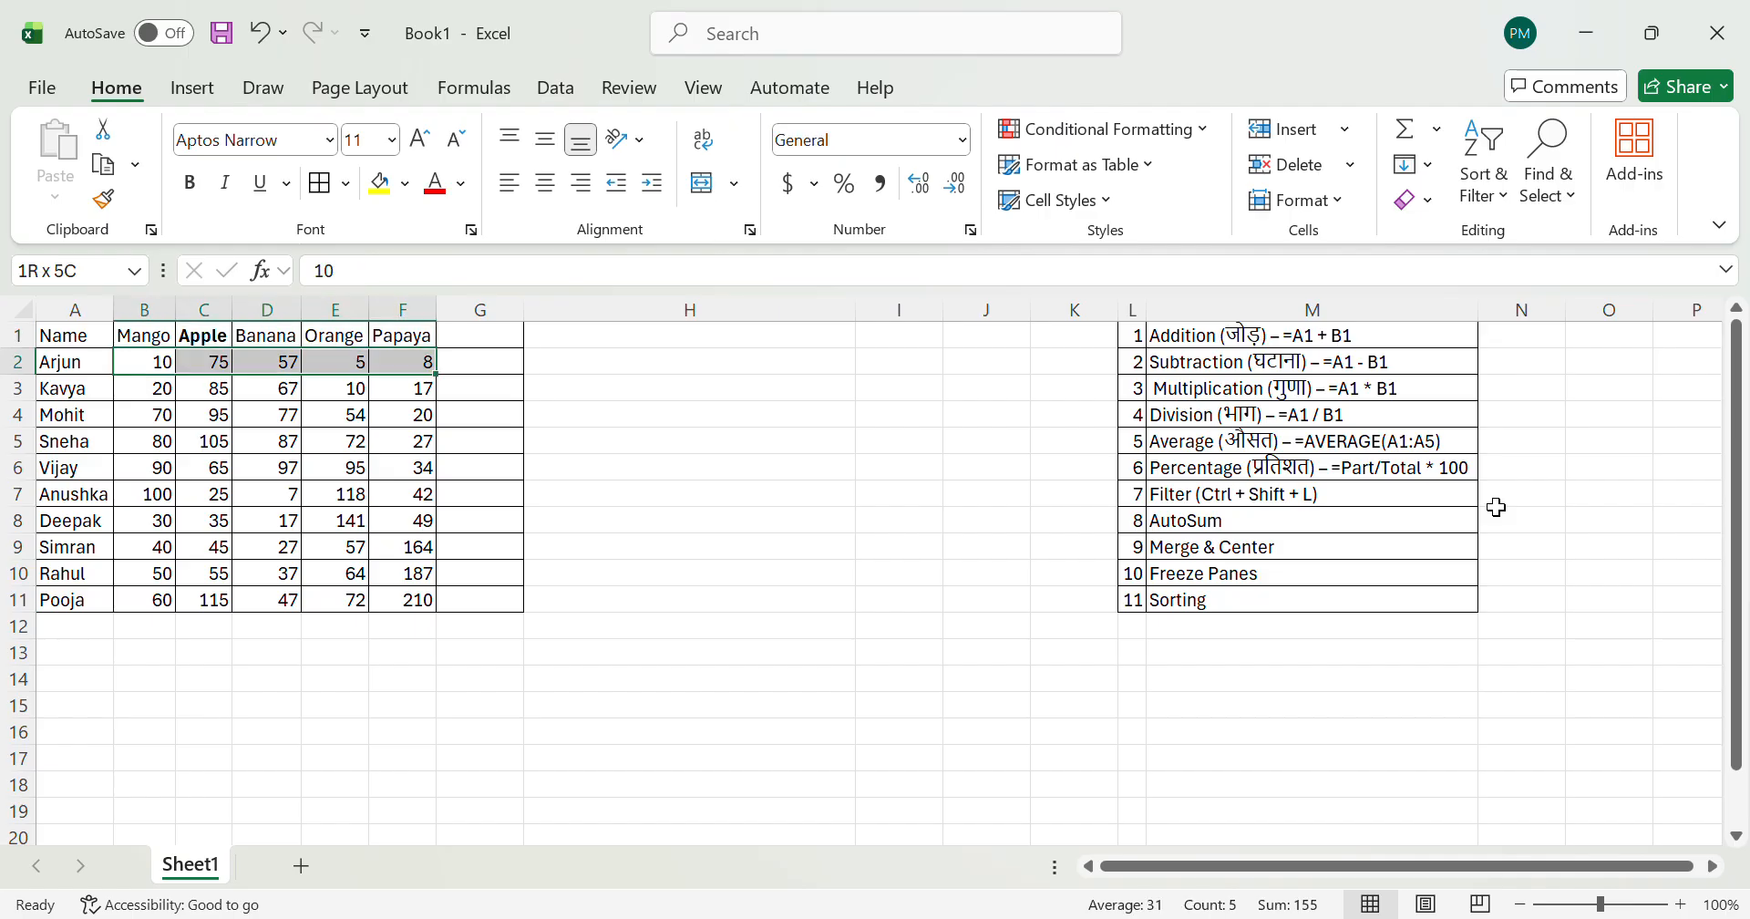
key(Down)
key(Left)
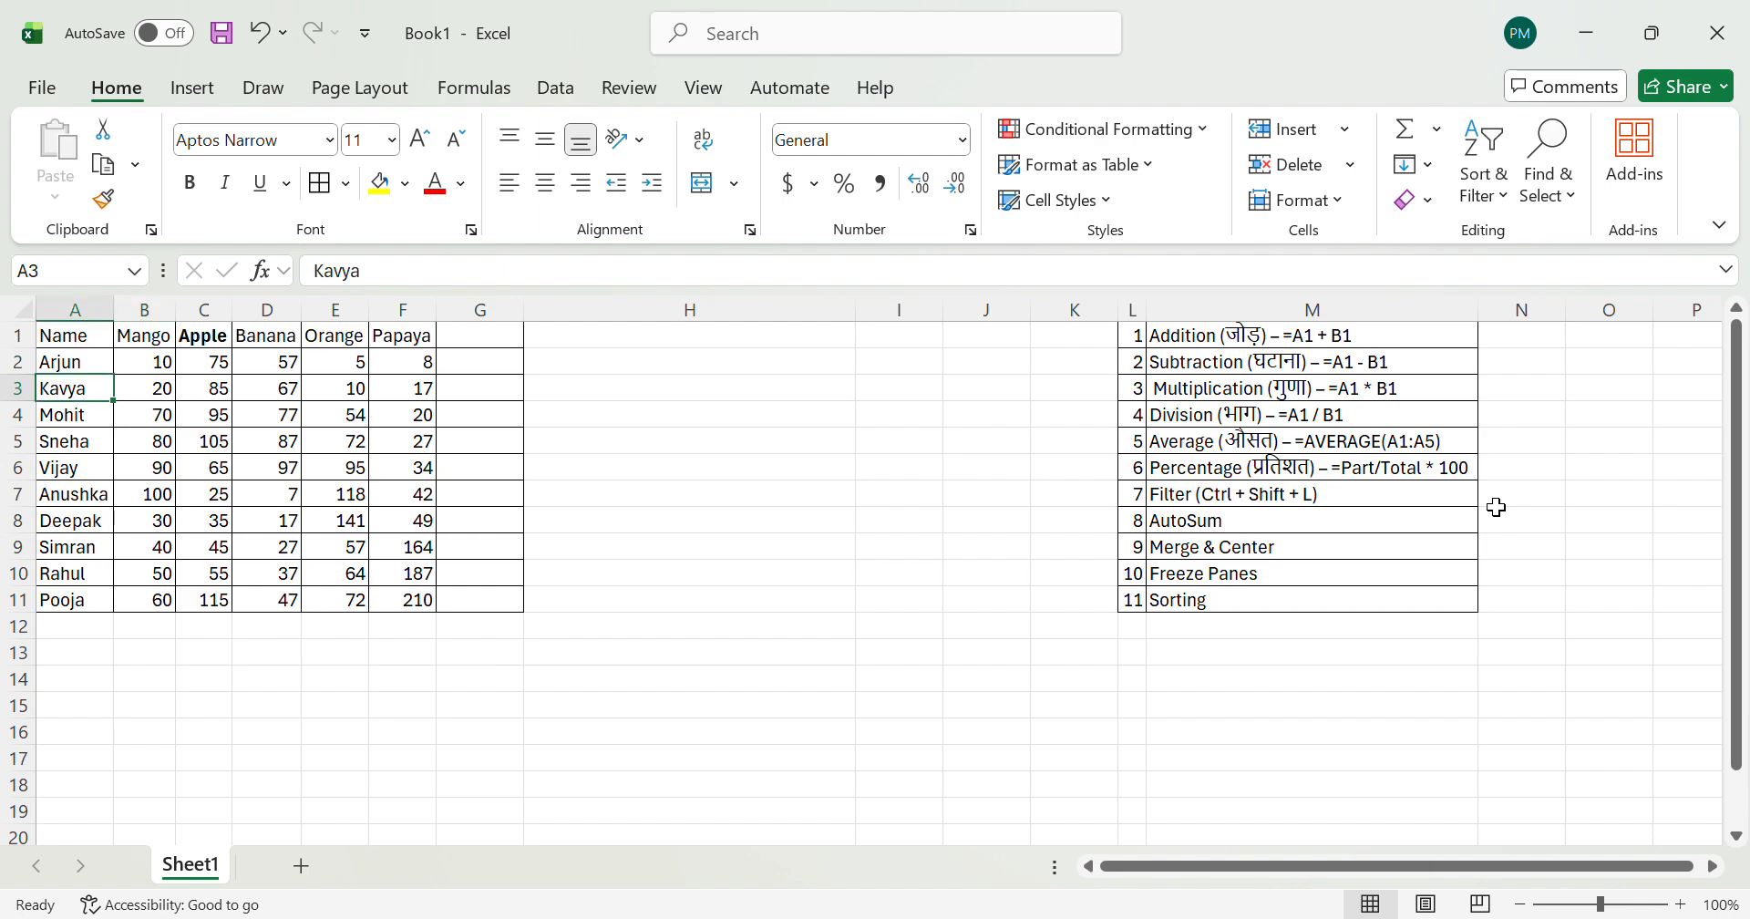
key(ctrl+shift+Right)
key(Down)
key(Right)
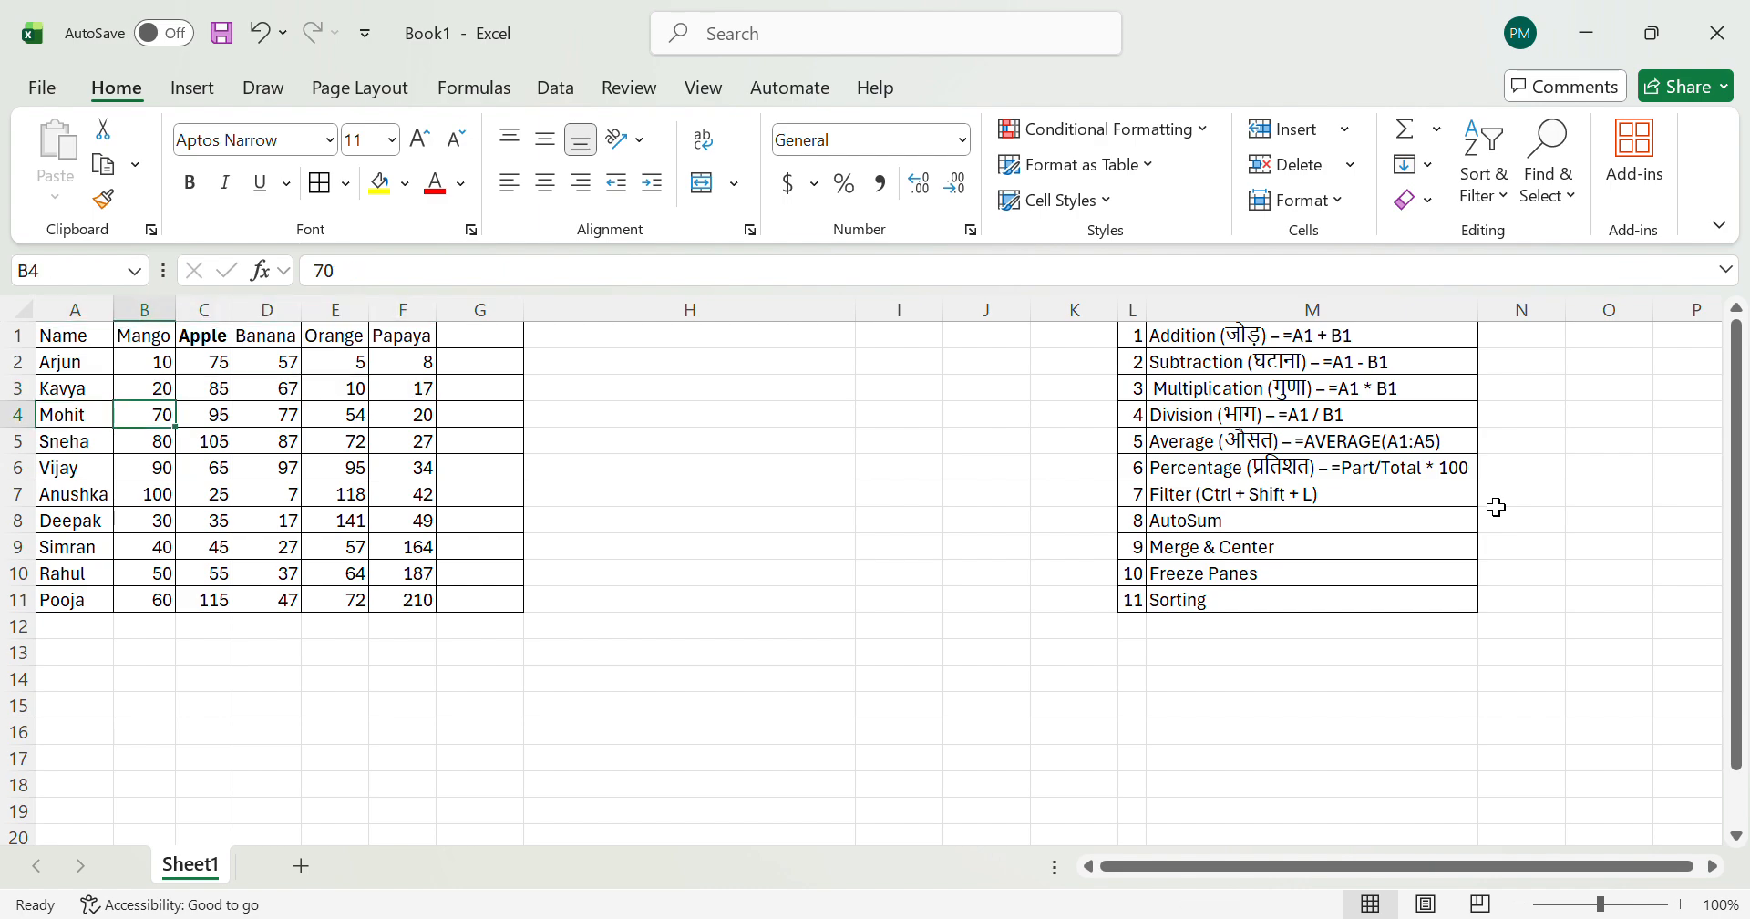
key(ctrl+shift+Right)
key(Down)
key(Left)
key(Right)
key(ctrl+shift+Right)
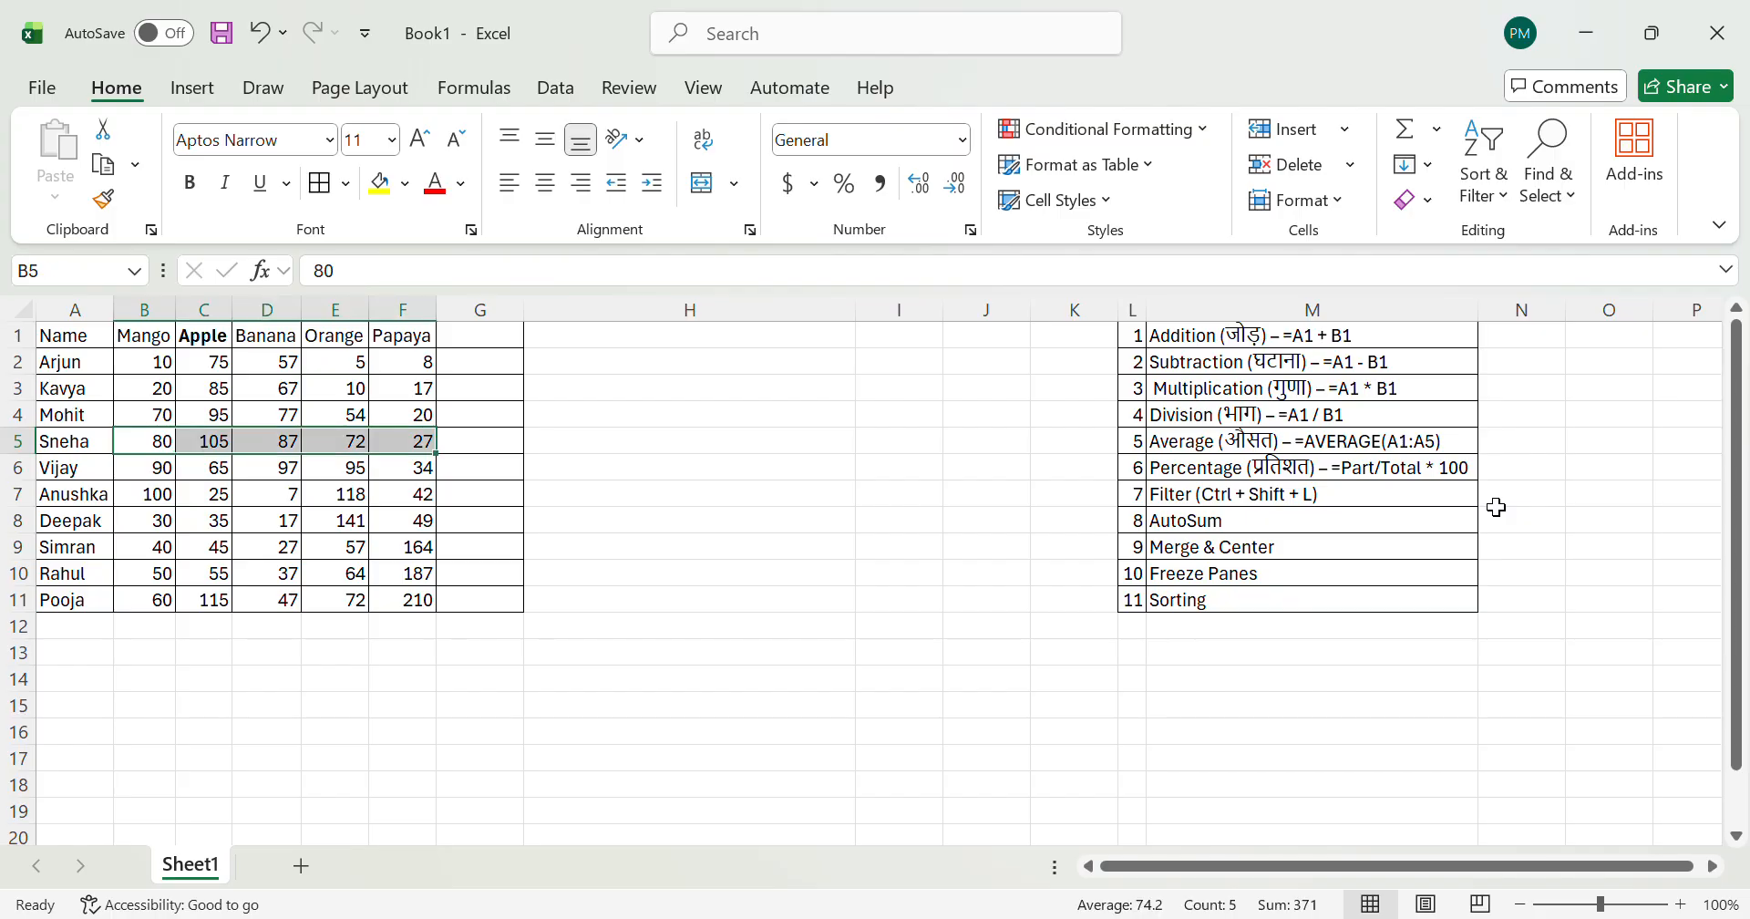
Step: Fill the blank cells G2:G11 beside the Papaya column with yellow
key(ctrl+Up)
key(Down)
key(Right)
key(Right)
key(Right)
key(Right)
key(Right)
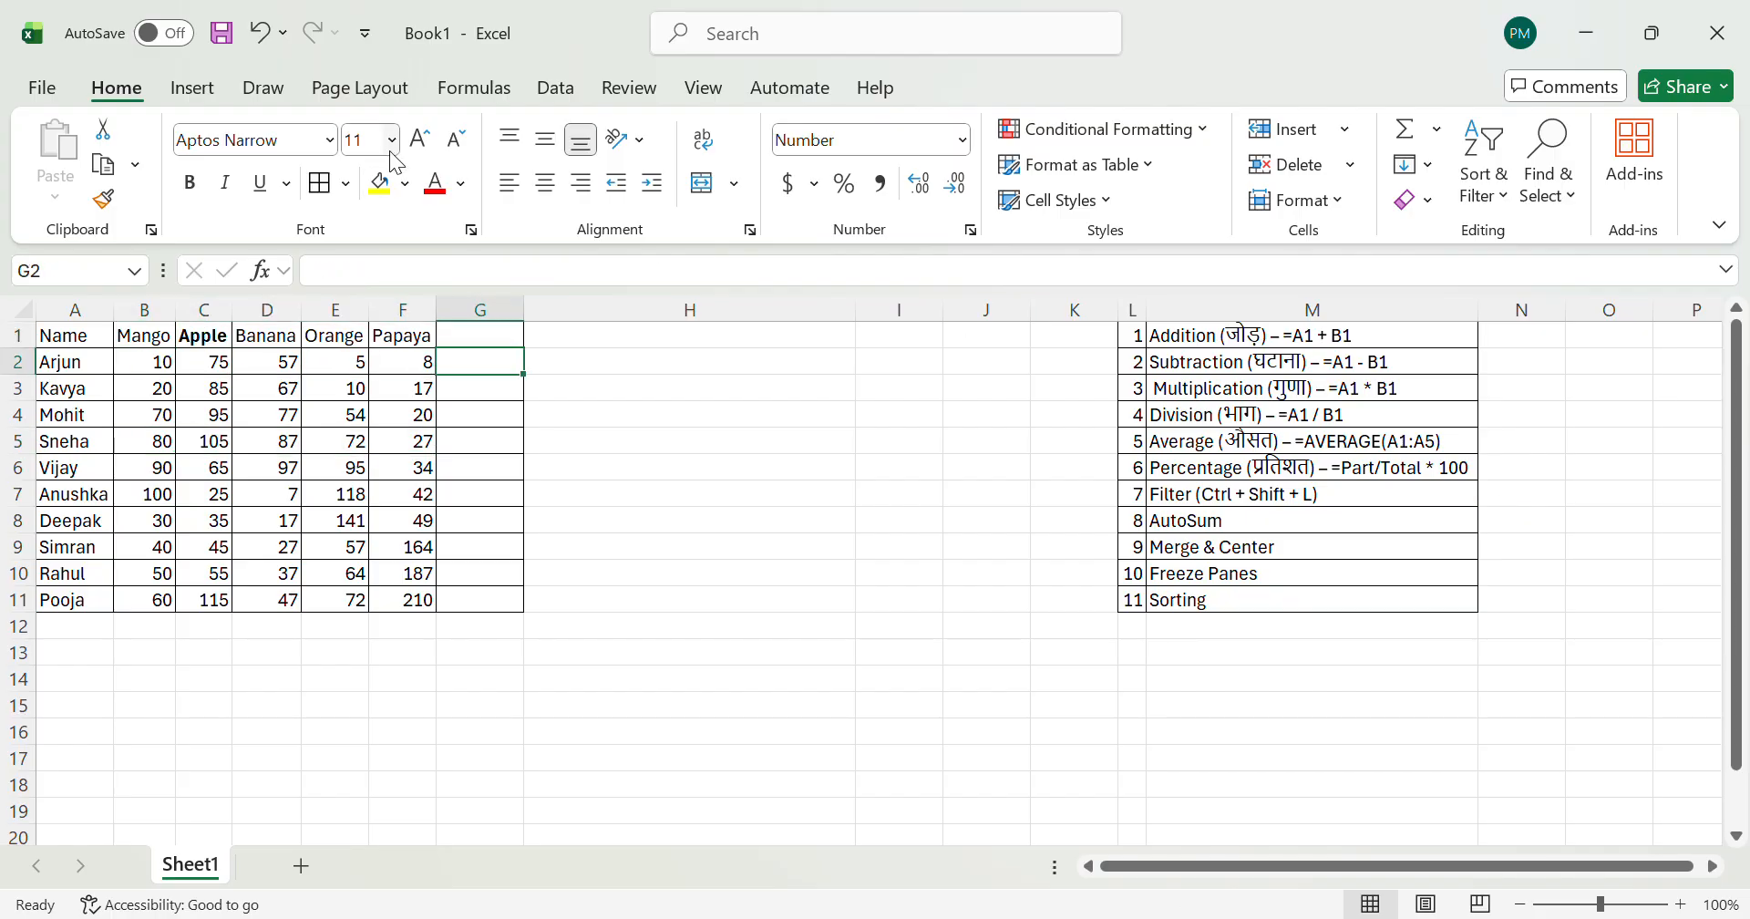
click(383, 183)
key(shift+Down)
key(shift+Down)
key(shift+Down)
key(shift+Down)
key(shift+Down)
key(shift+Down)
key(shift+Down)
key(shift+Down)
key(shift+Down)
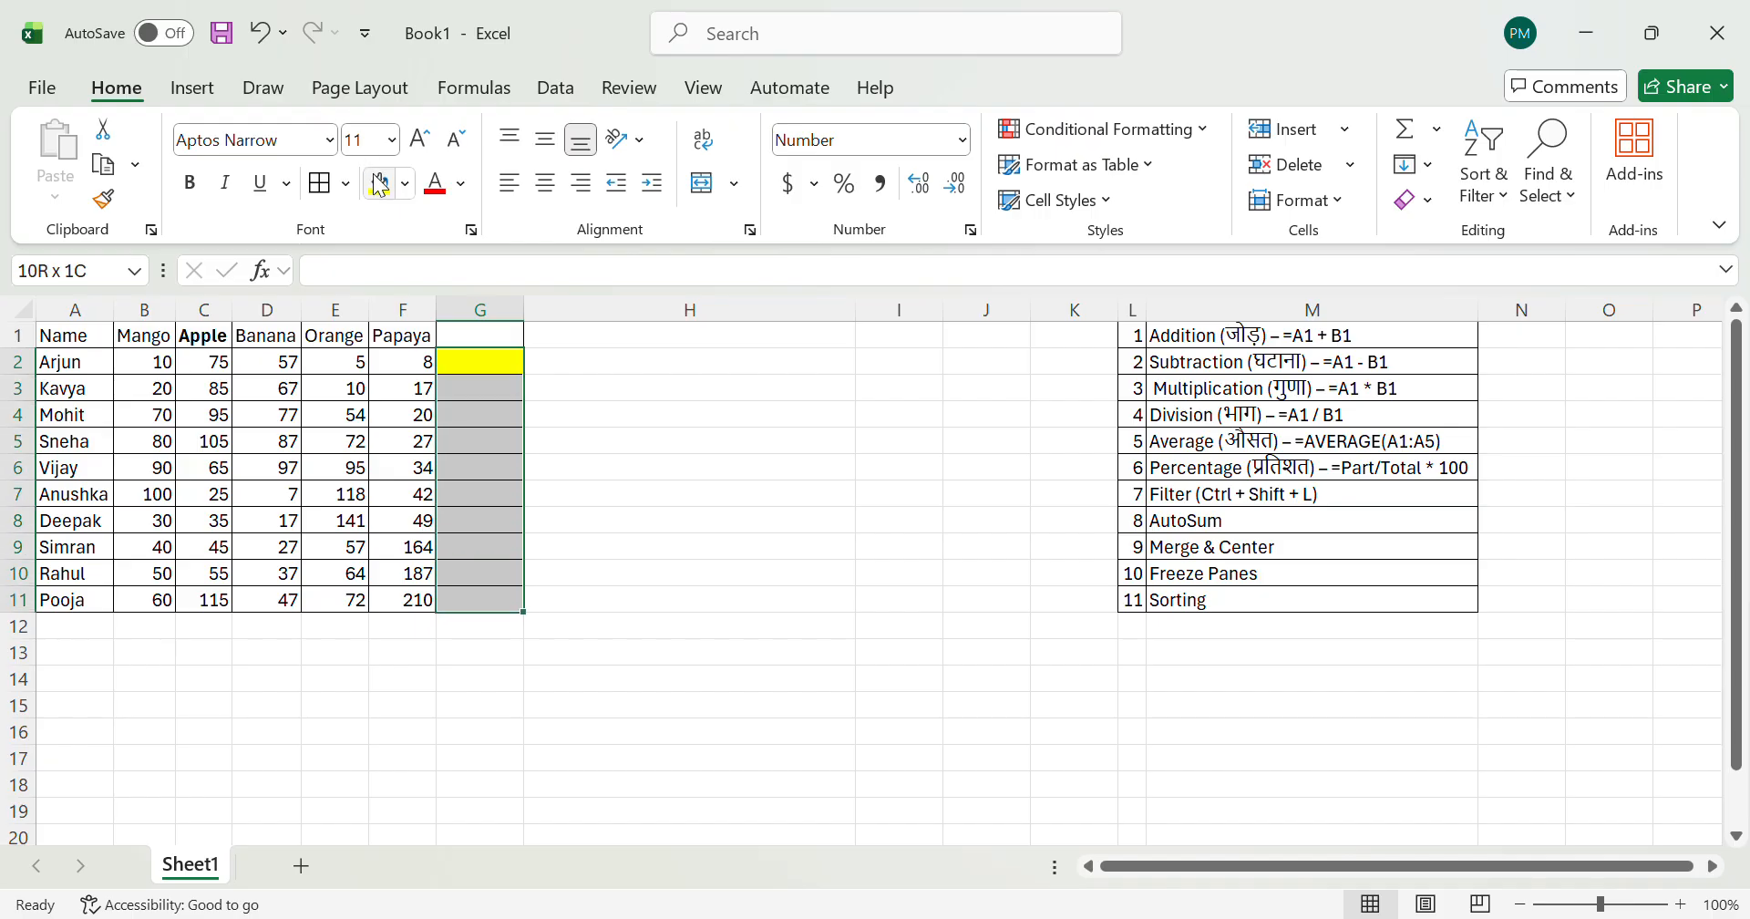
click(381, 184)
Step: Enter the operator headings + in G1, _ in H1 and * in I1
key(Up)
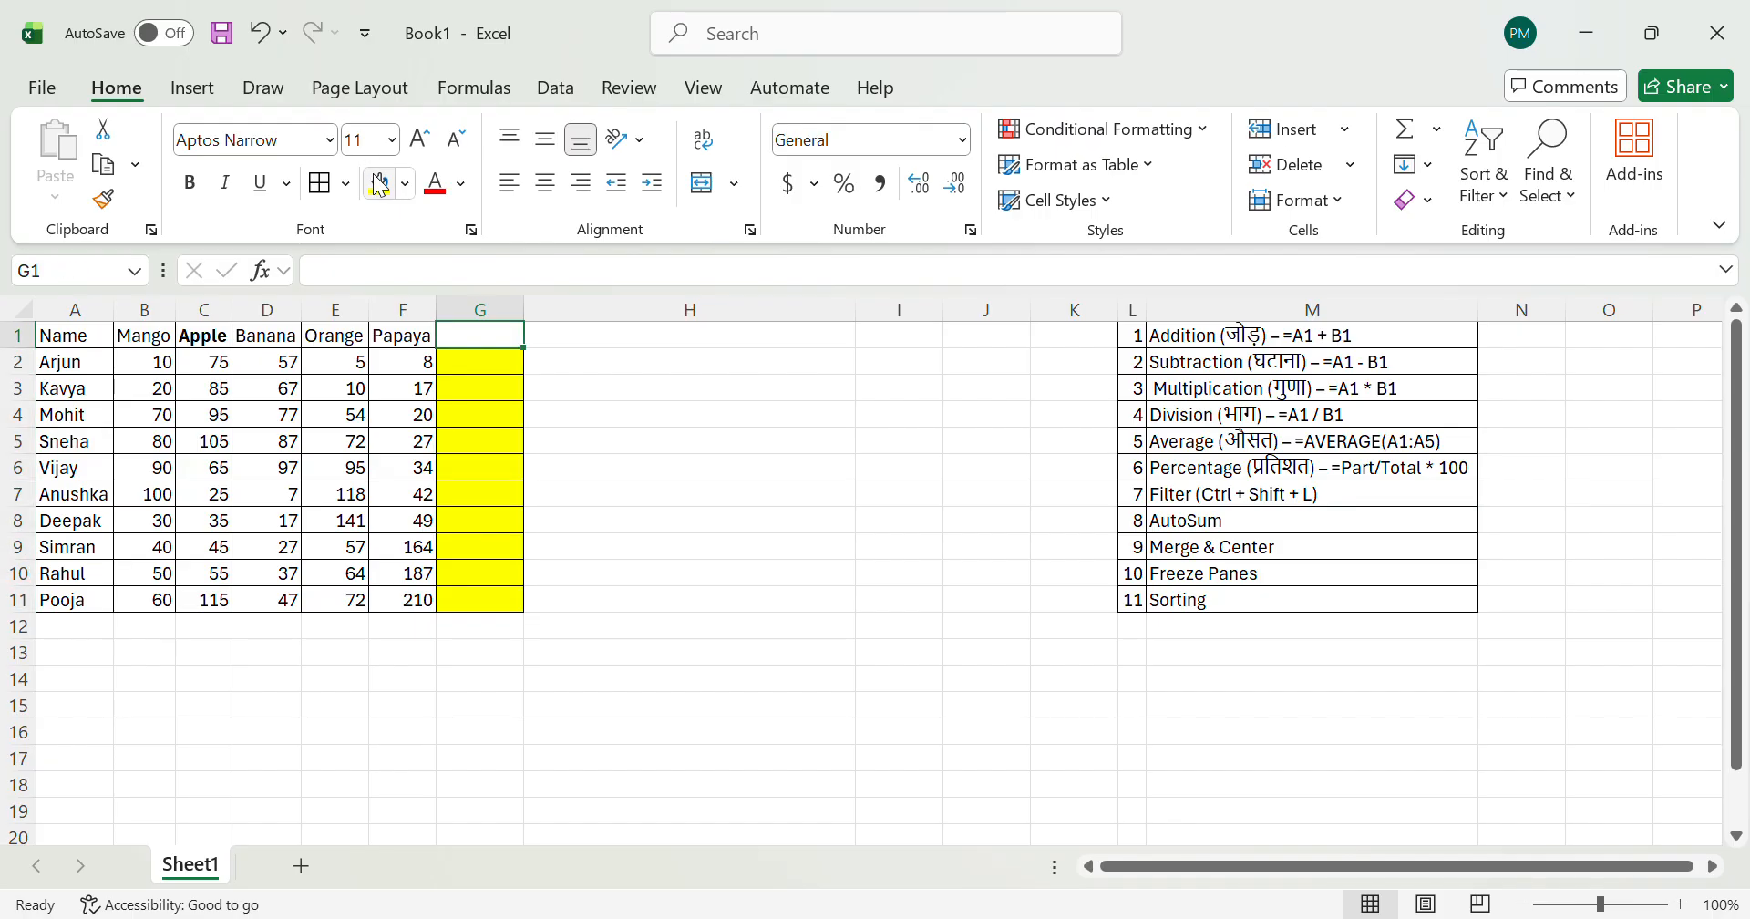
text(+)
key(Return)
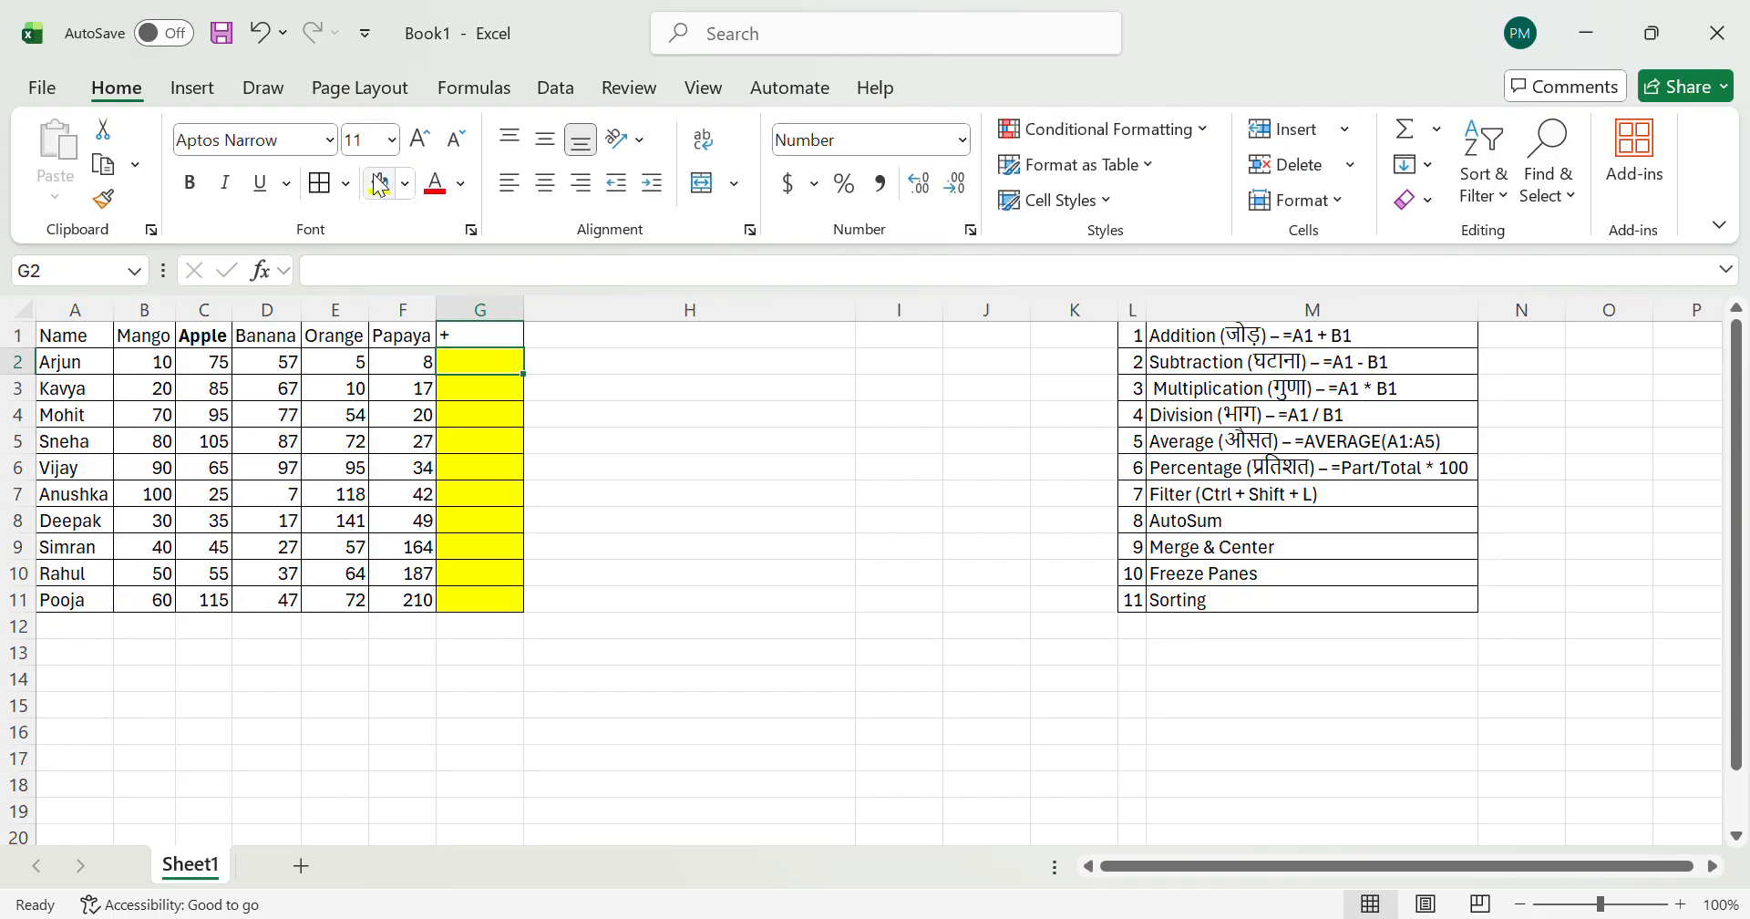
key(Up)
key(Right)
text(_)
key(Right)
key(Left)
key(Right)
text(*)
key(Right)
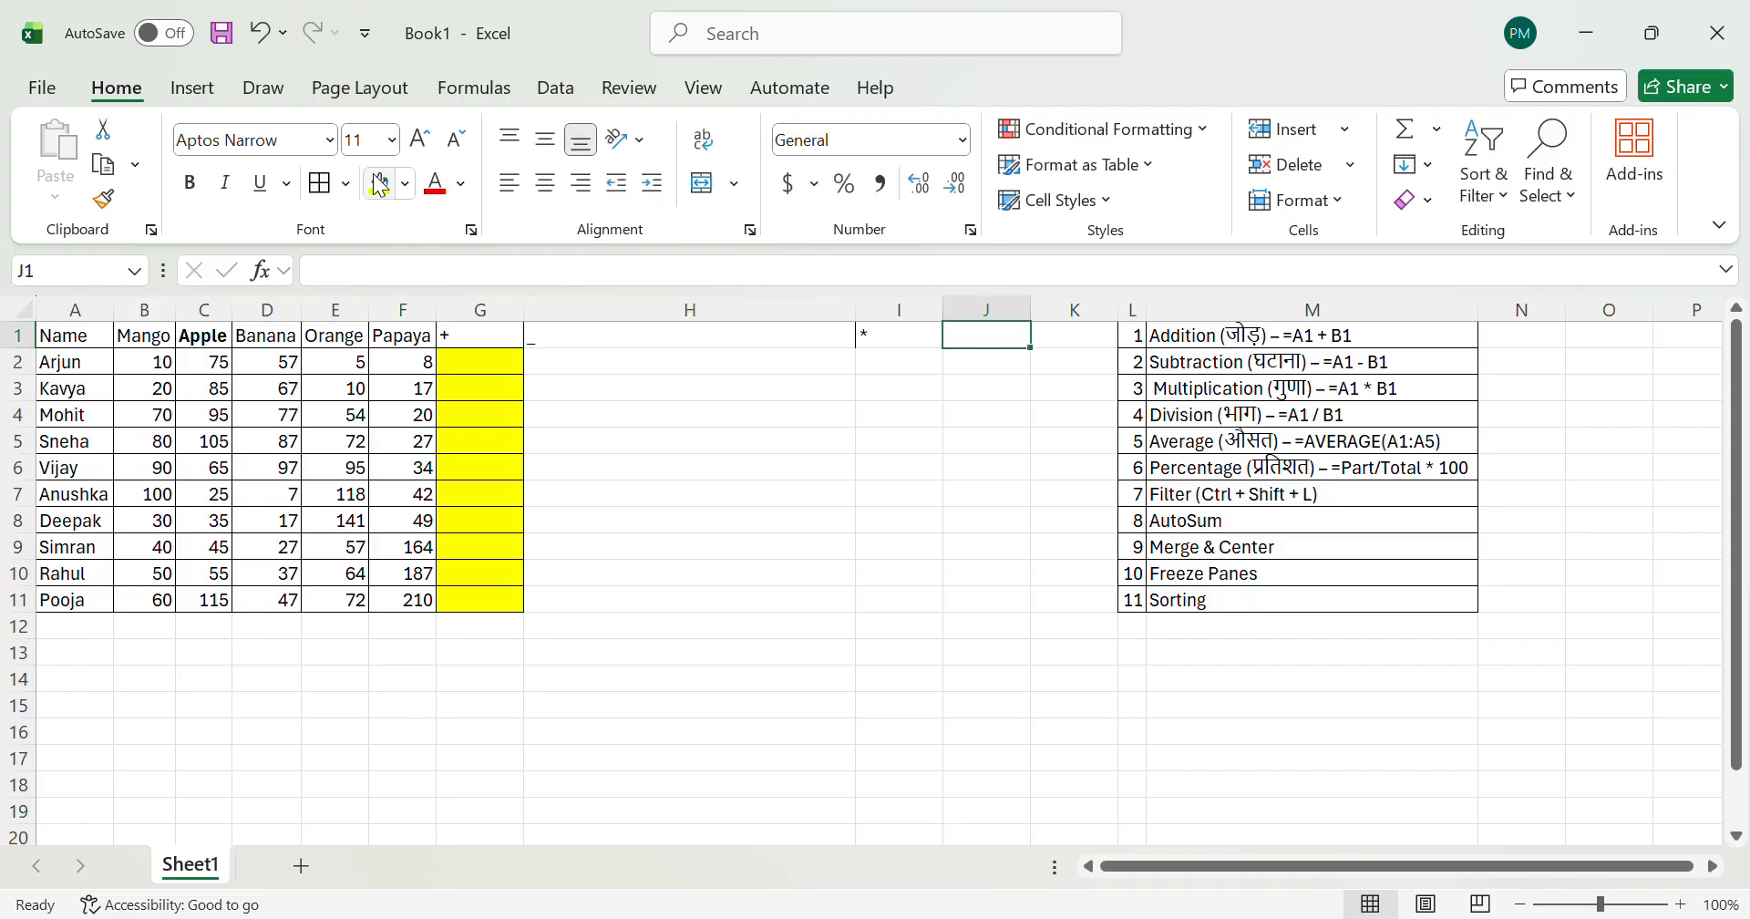
Step: Enter the division heading / in cell J1
text(?)
key(Return)
key(Up)
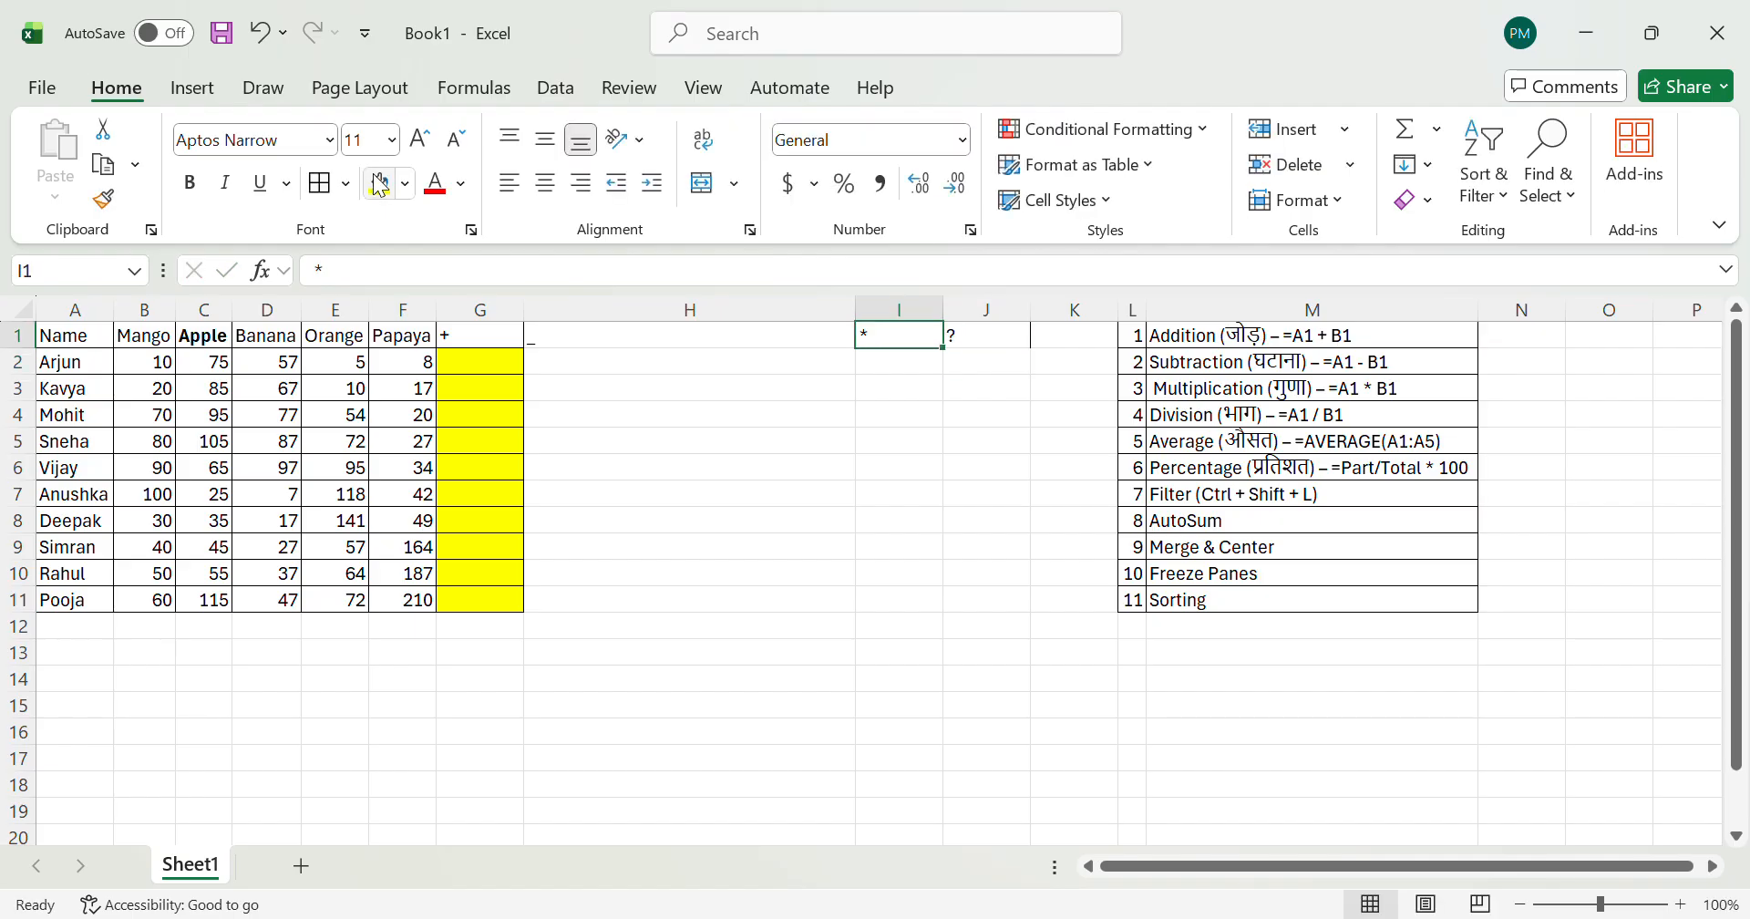
text(?)
key(BackSpace)
text(??)
key(BackSpace)
key(BackSpace)
text(/)
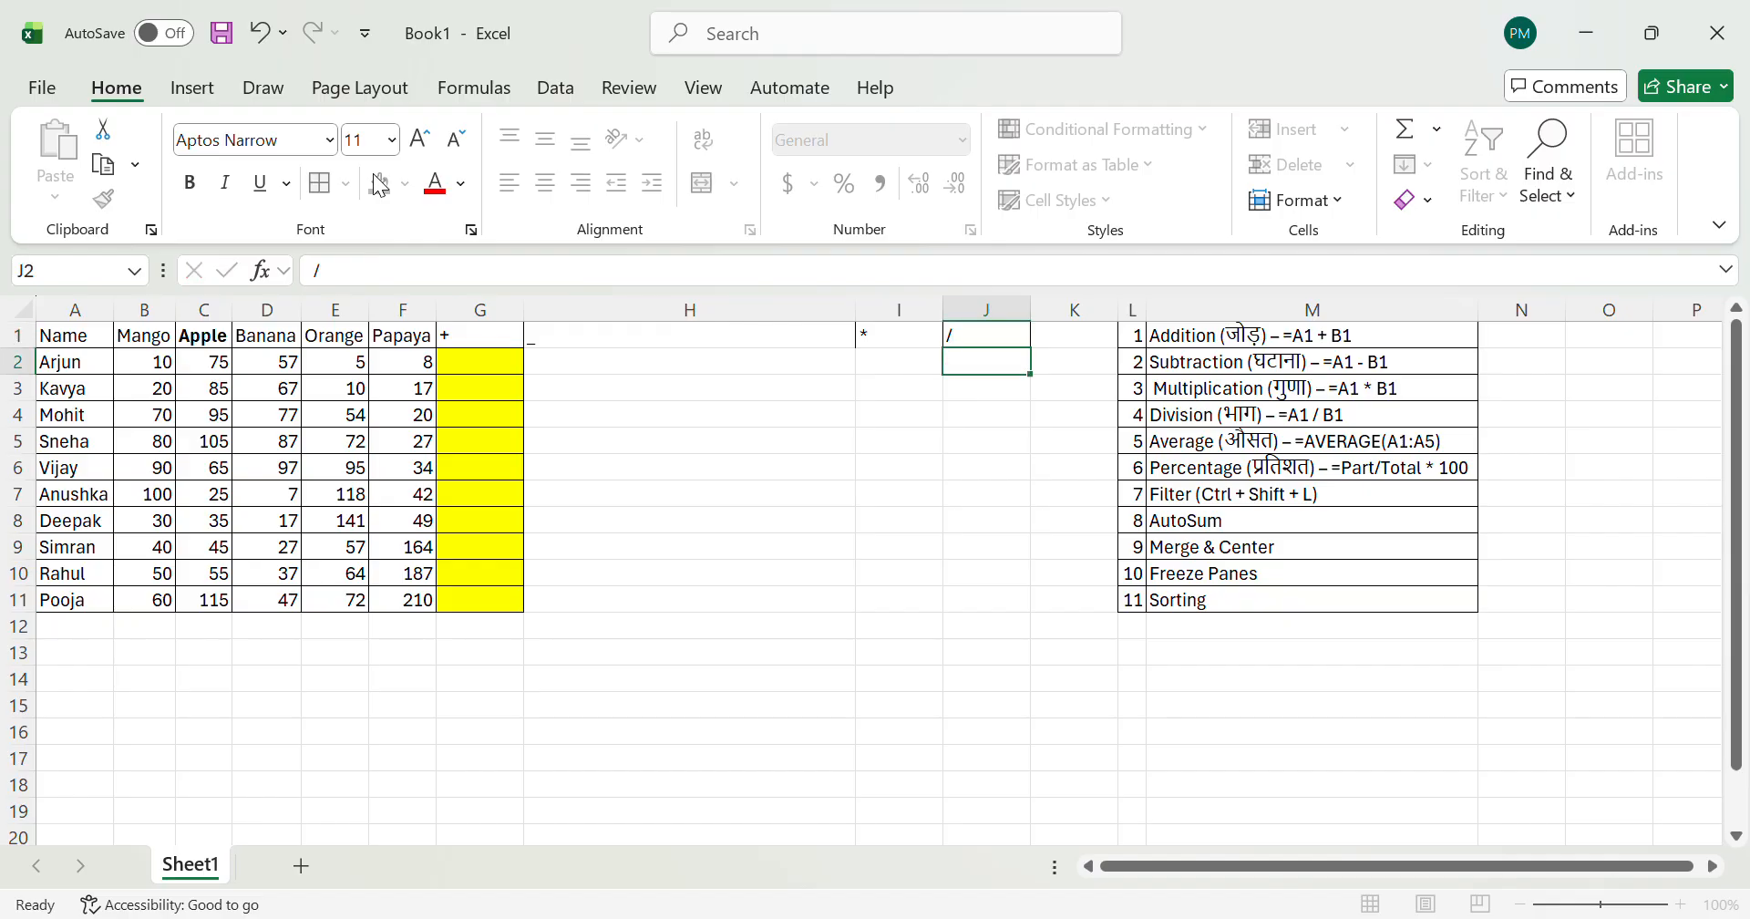
key(Return)
Step: Try autofitting the widths of columns G to J to their headings, and undo the width change
key(Up)
key(Left)
key(Left)
key(Left)
key(Left)
key(Right)
key(shift+Right)
key(shift+Right)
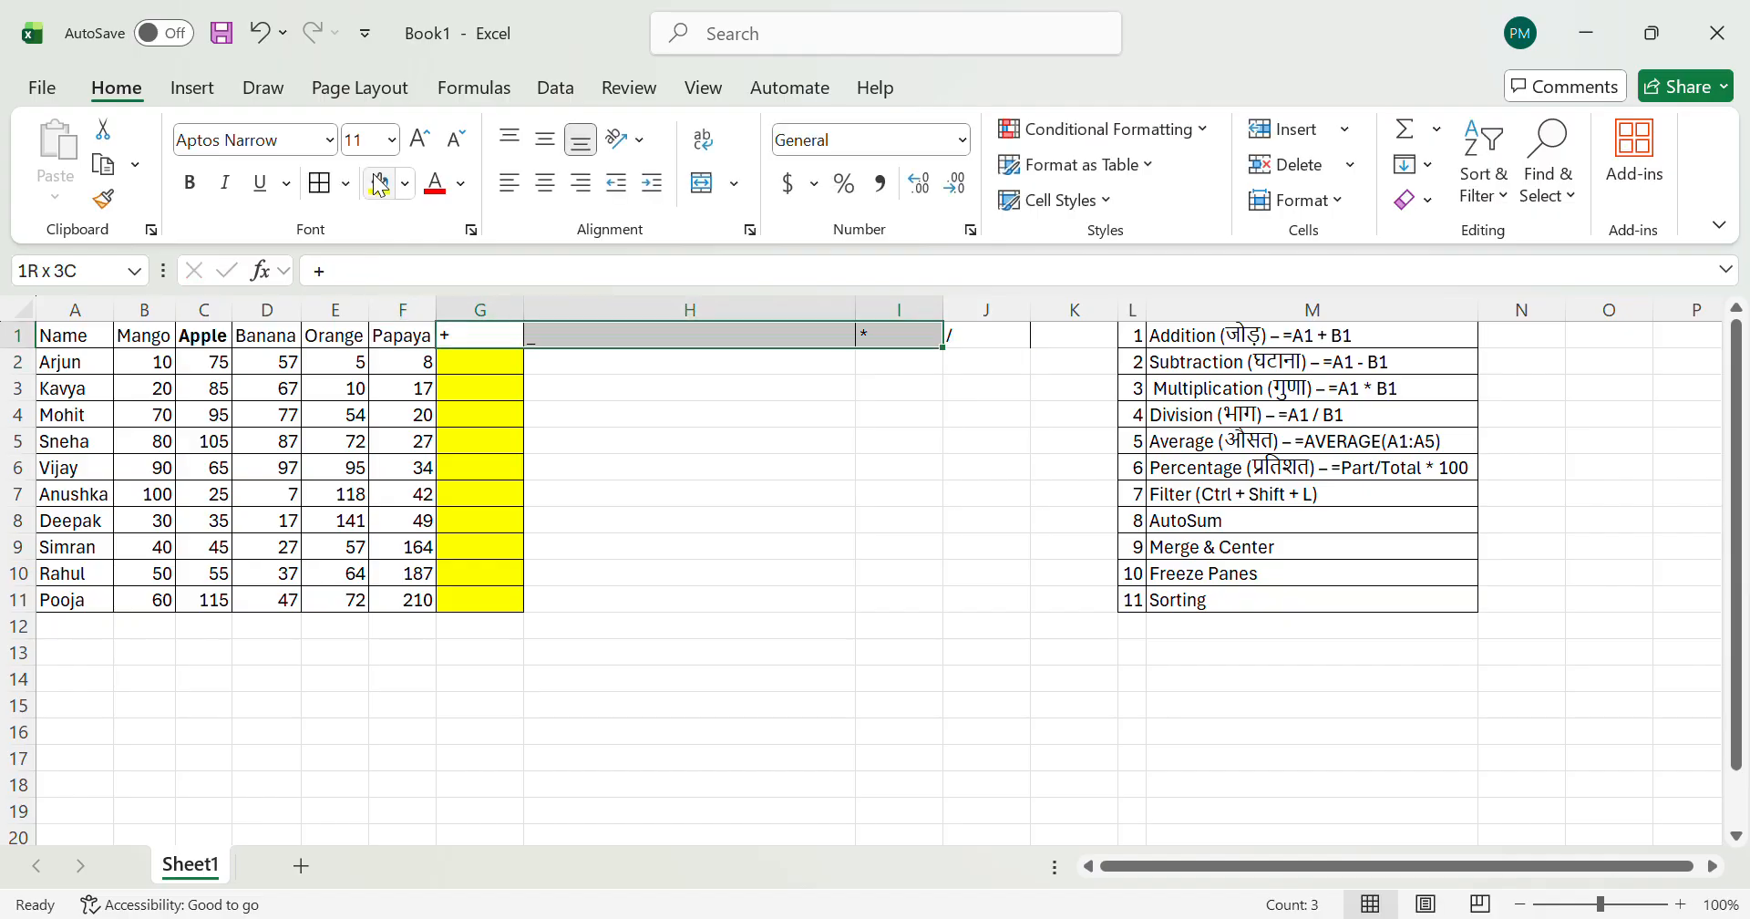
key(shift+Right)
key(alt)
key(h)
key(o)
key(i)
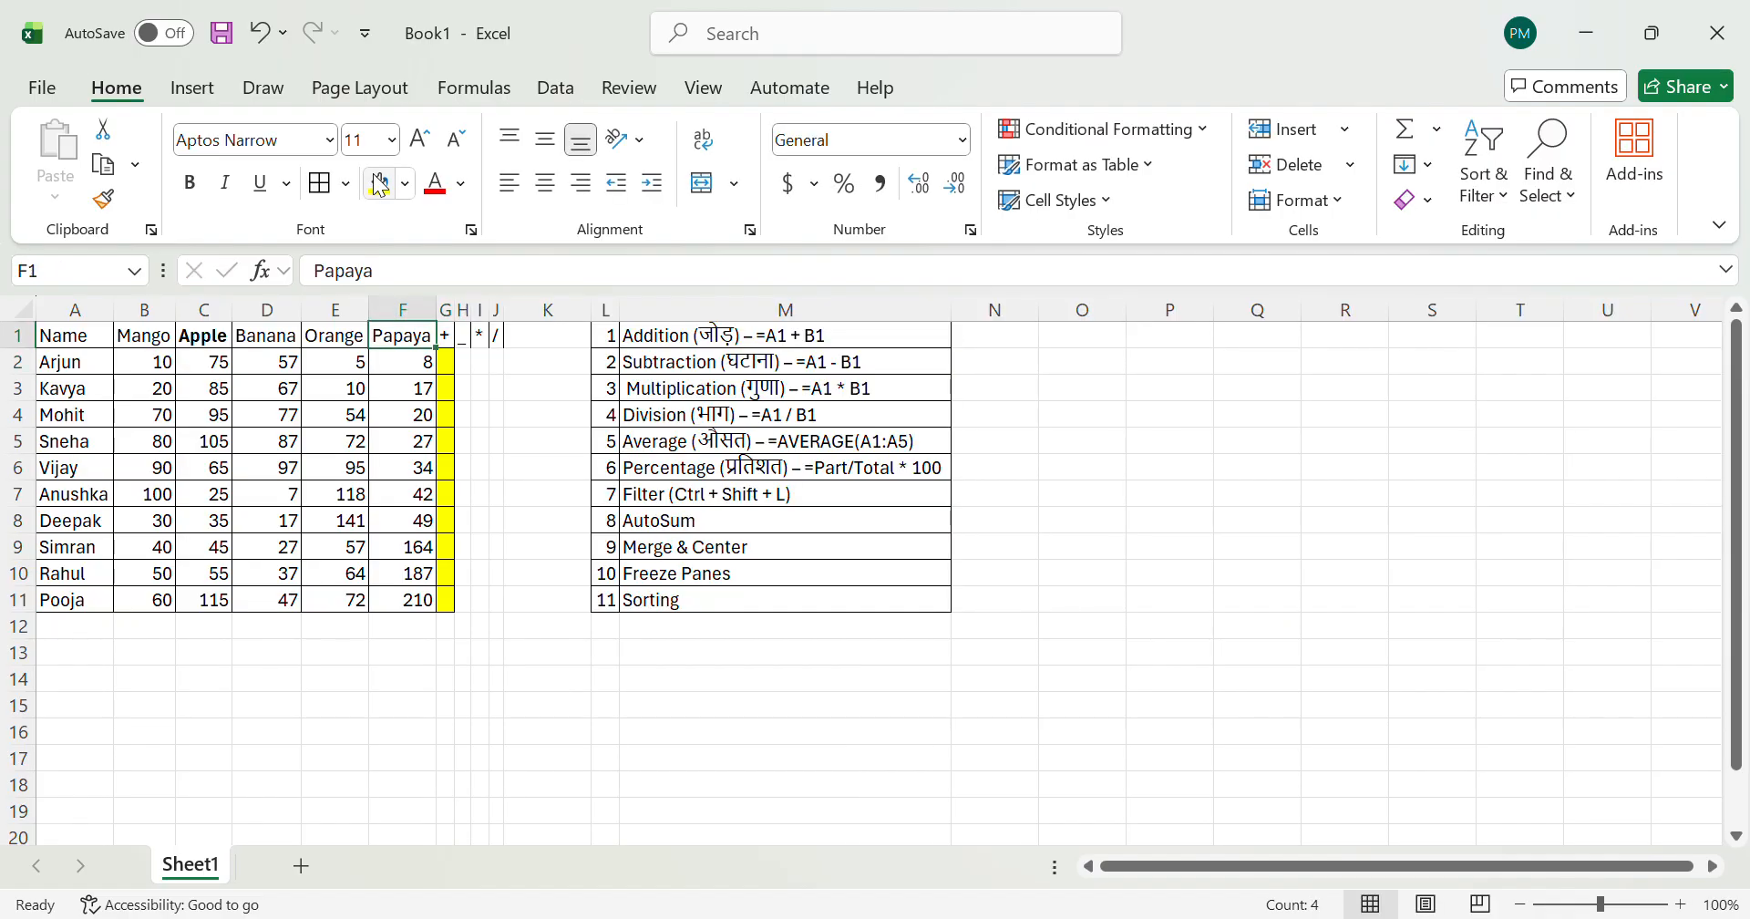
key(ctrl+z)
Step: Narrow column H to about the width of its neighbours and fill the heading cells G1:J1 with light green
key(Right)
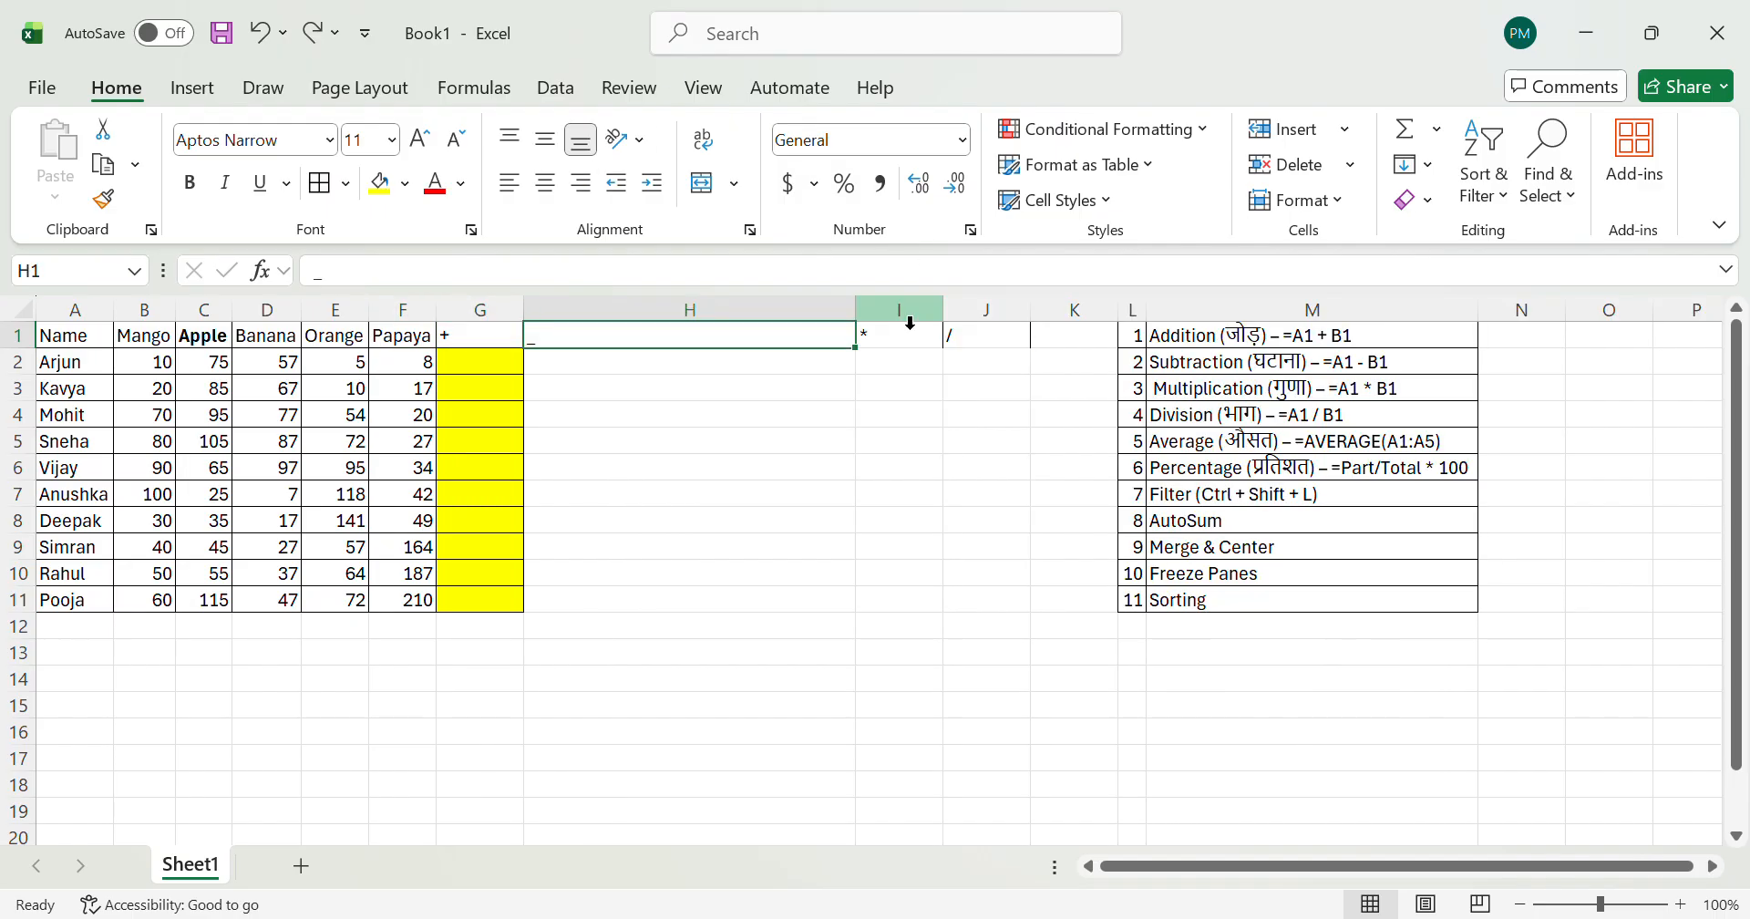
drag(857, 314, 611, 310)
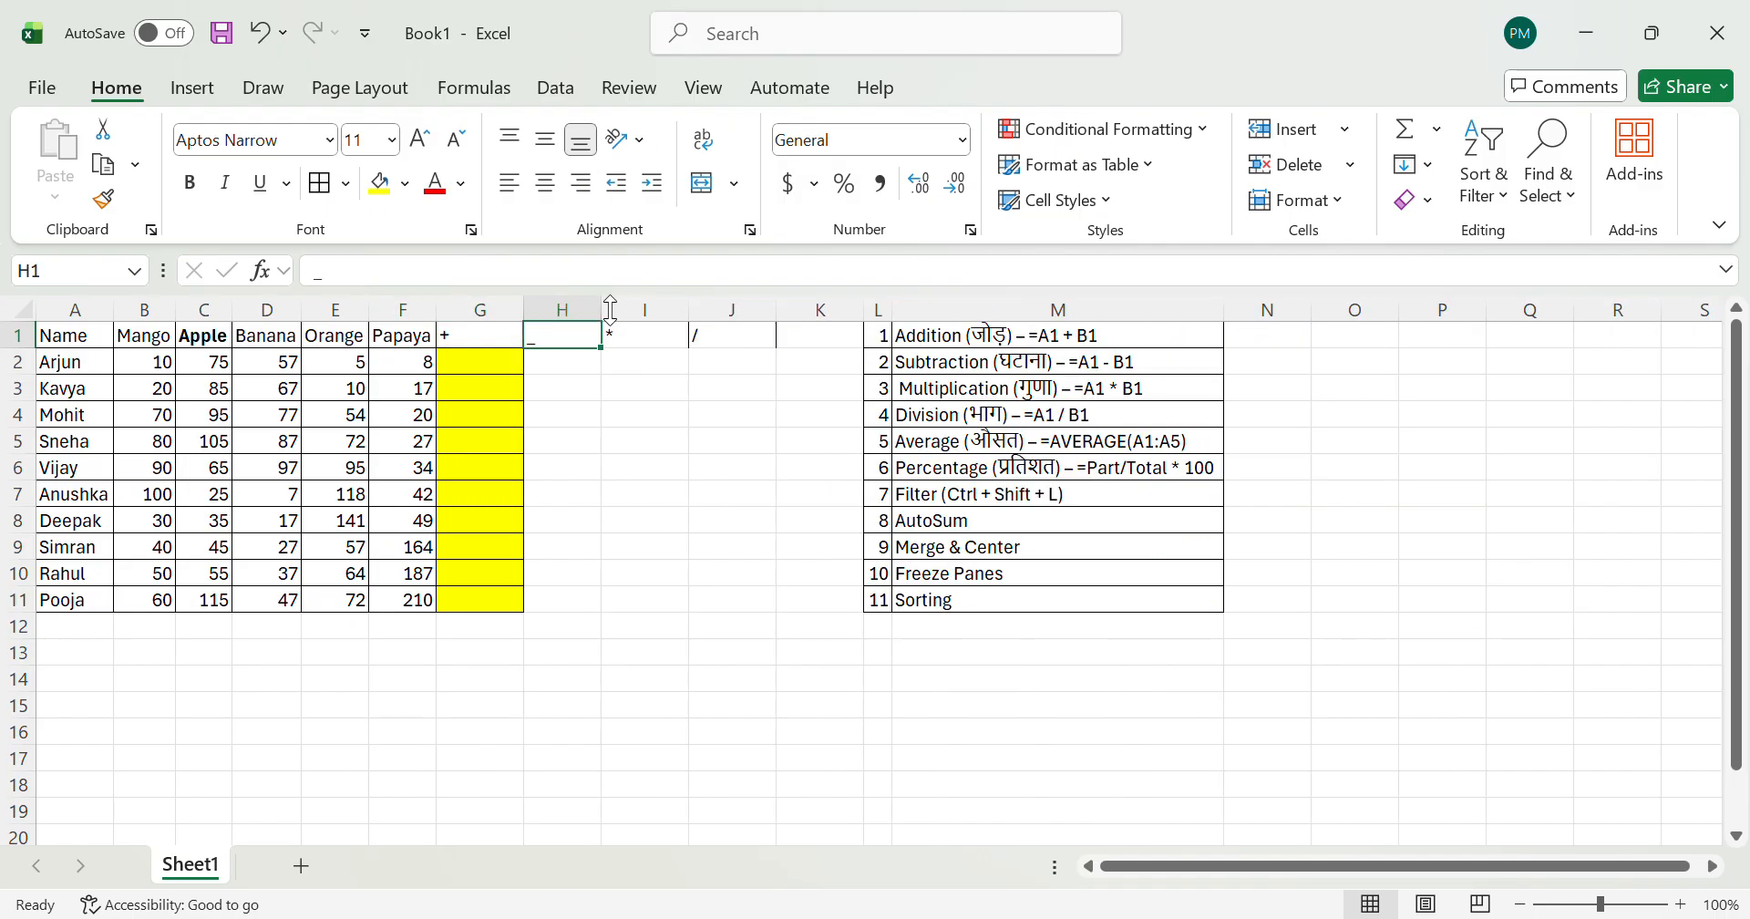
key(Left)
key(shift+Right)
key(shift+Right)
key(shift+Right)
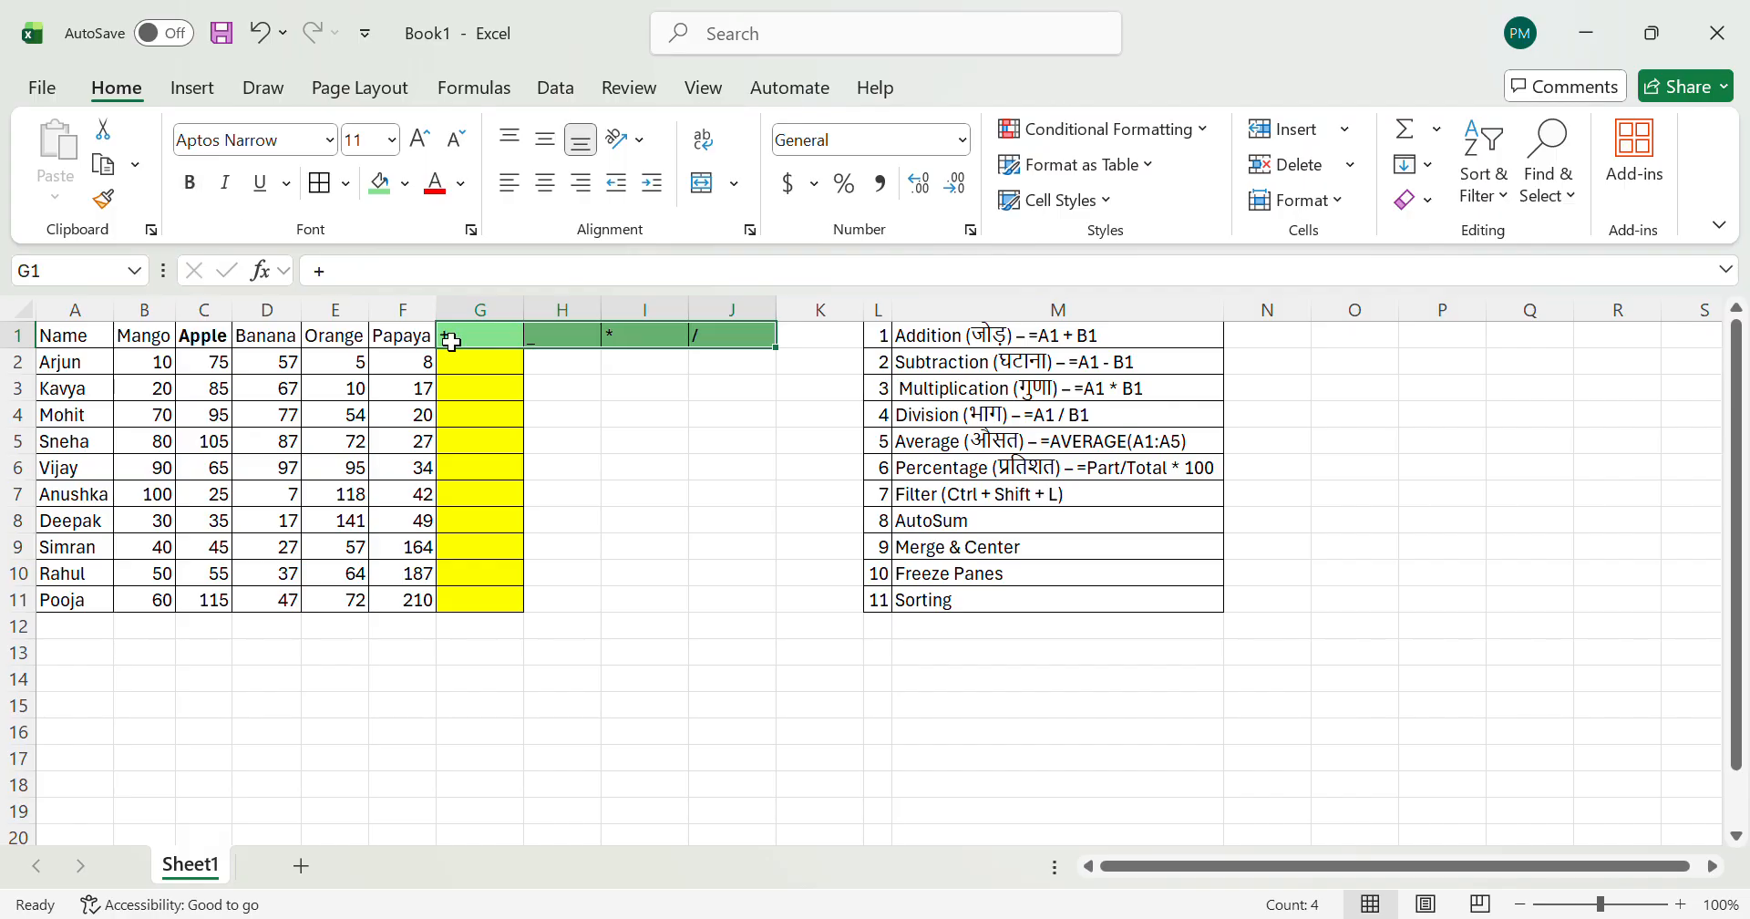
click(520, 398)
Step: Review the operator headings in cells G1 to J1
key(Up)
key(Up)
key(Right)
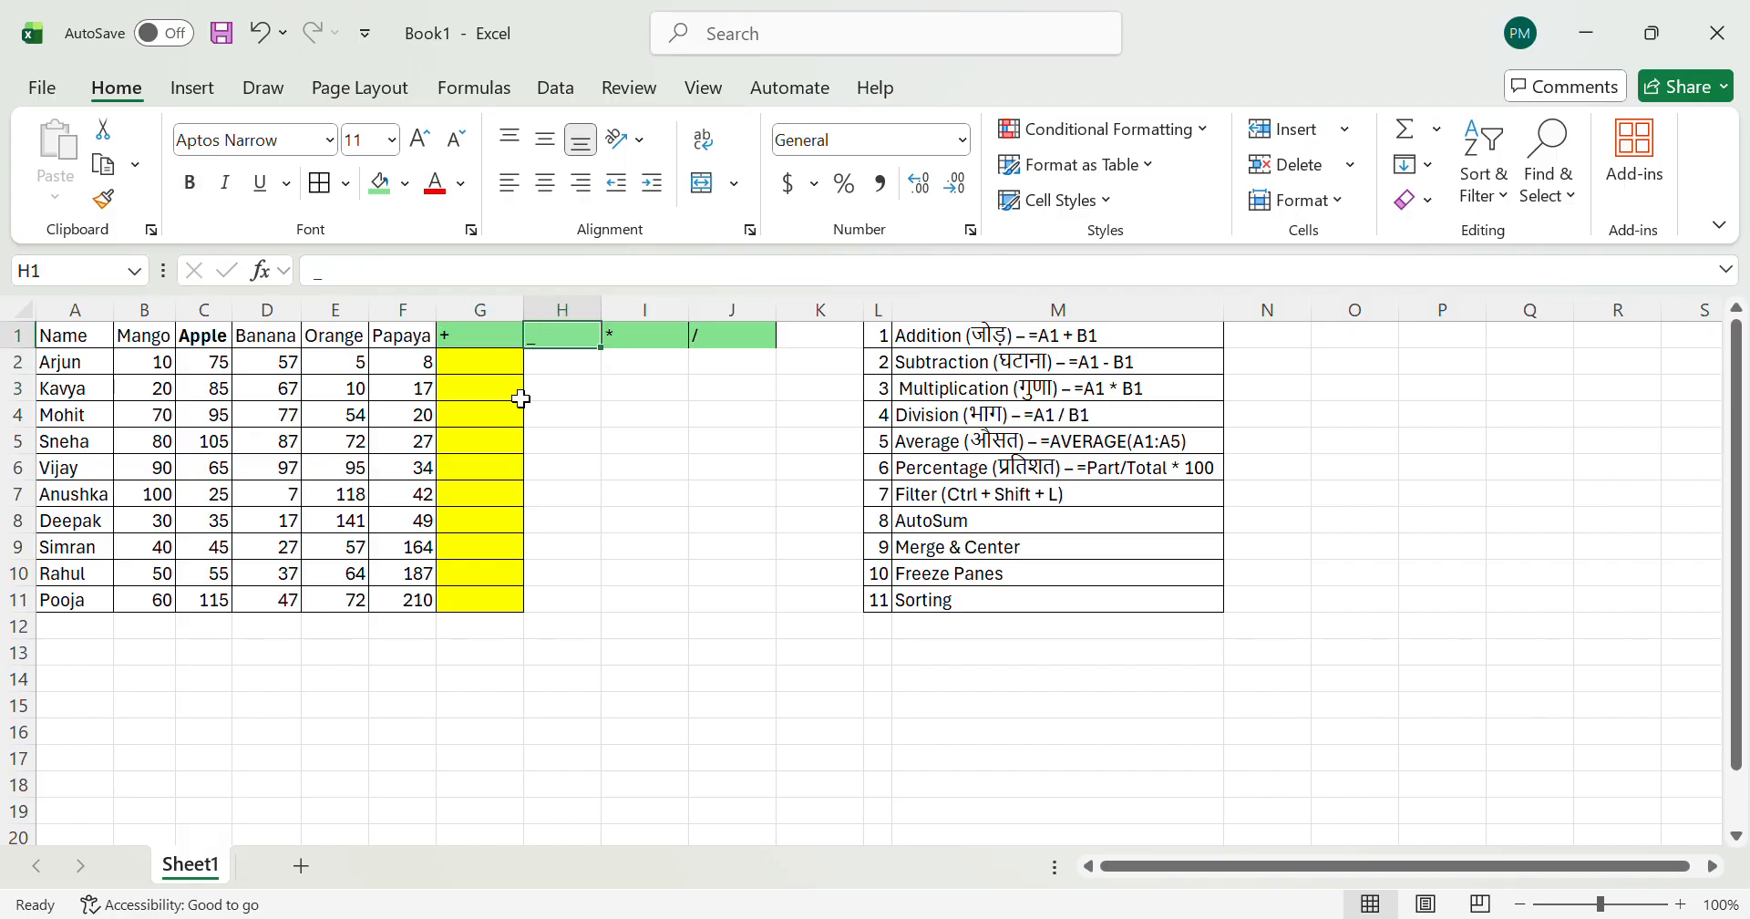
key(Right)
key(Right)
key(Left)
Step: Fill the range G2:J11 below the operator headings with yellow
key(Left)
key(Left)
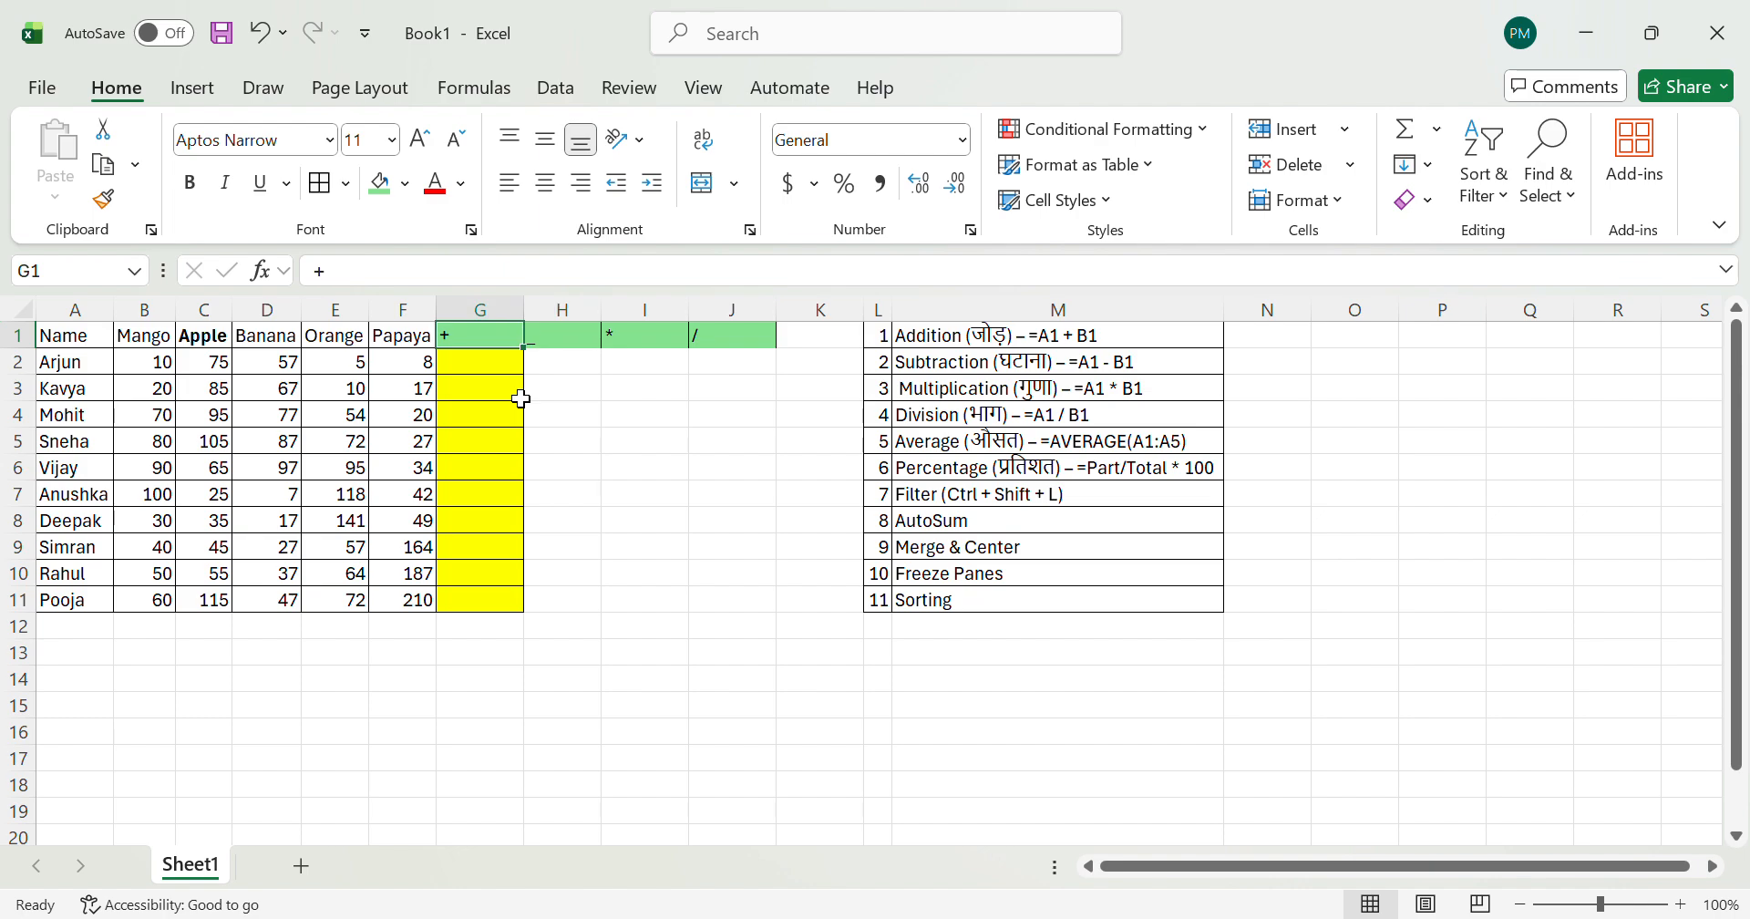
key(Down)
key(Right)
key(Left)
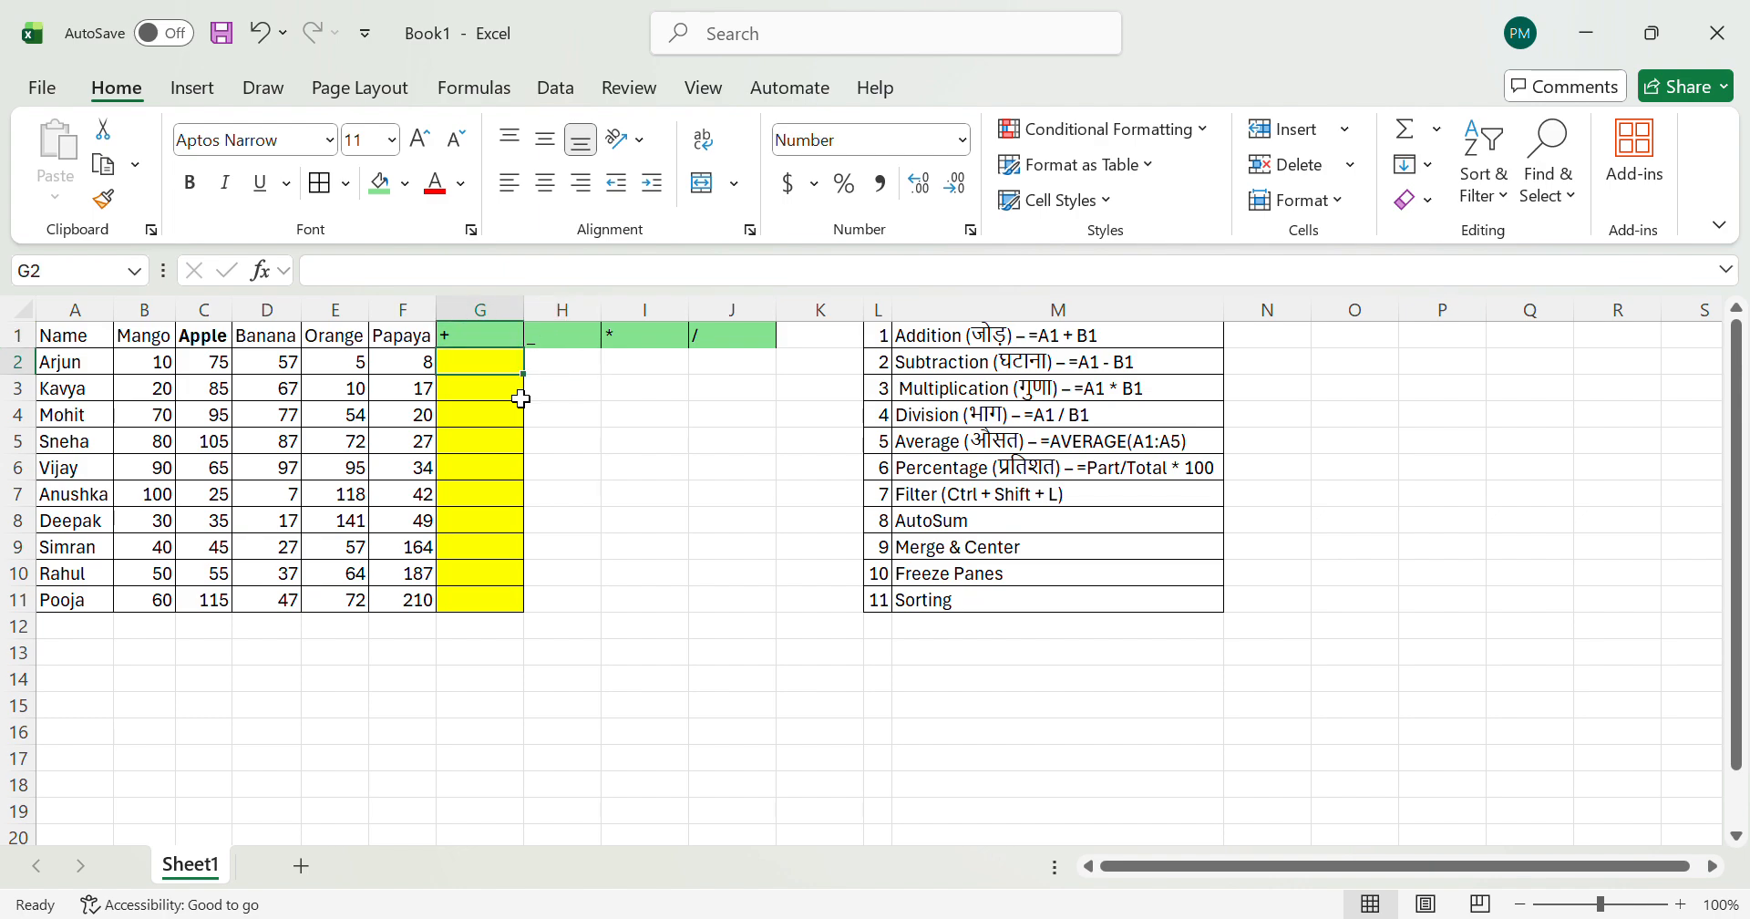
key(shift+Right)
key(shift+Right)
key(shift+Right)
key(shift+Down)
key(shift+Down)
key(shift+Down)
key(shift+Down)
key(shift+Down)
key(shift+Down)
key(shift+Down)
key(shift+Down)
key(shift+Down)
click(393, 203)
click(467, 368)
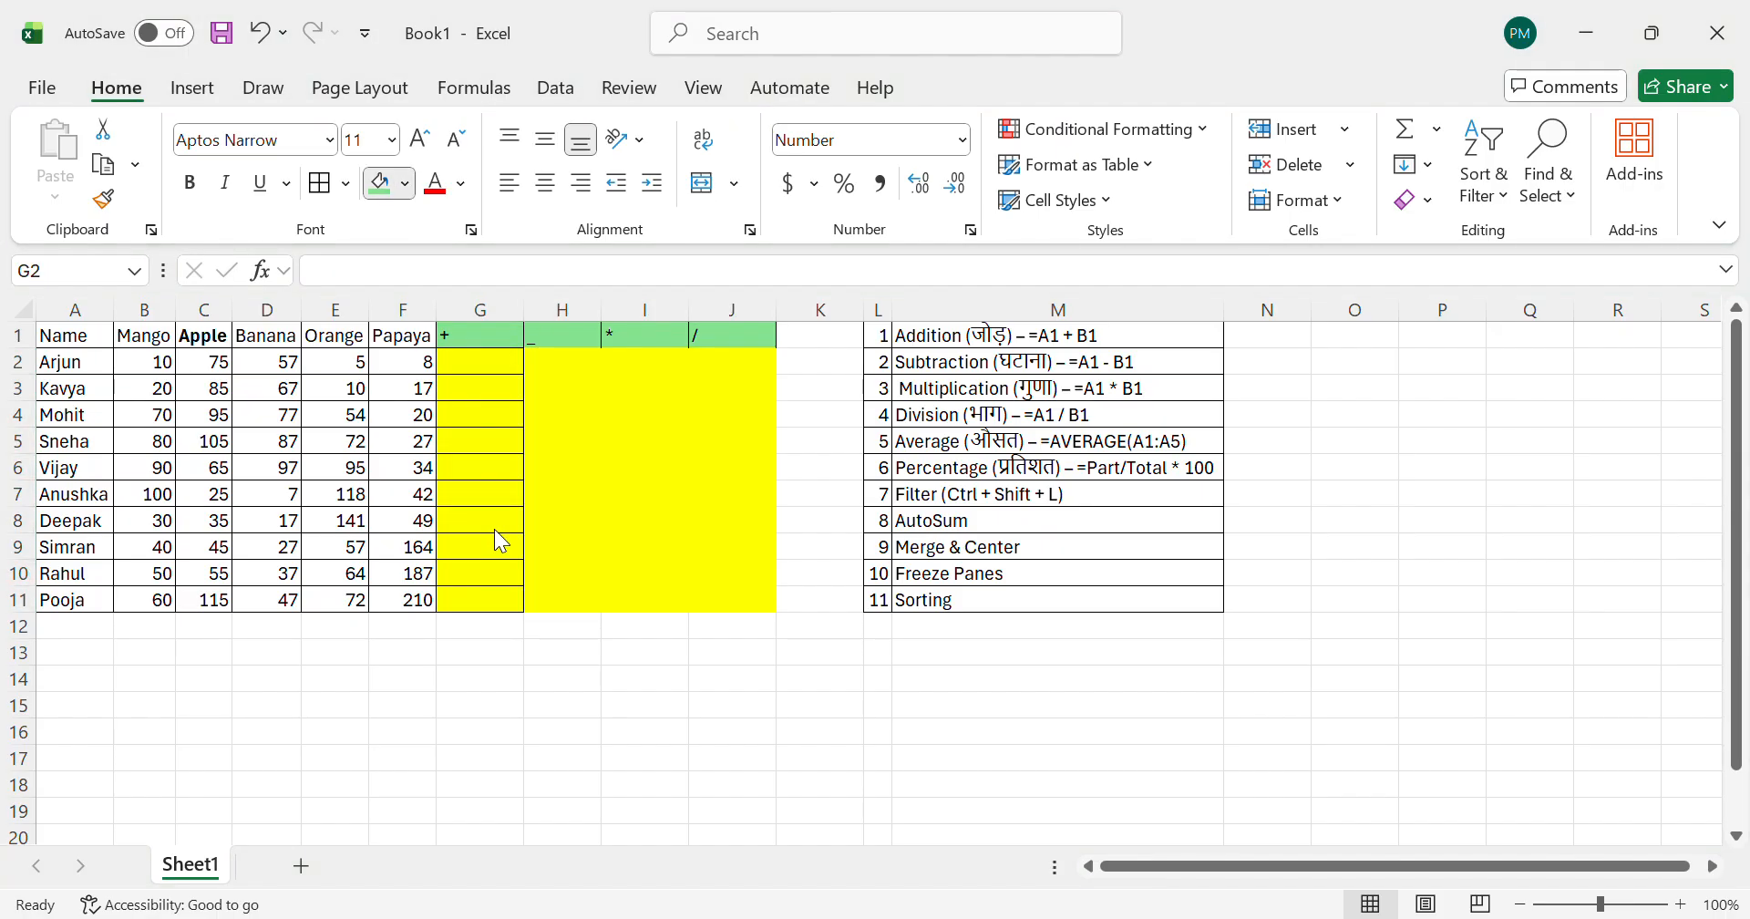
click(494, 529)
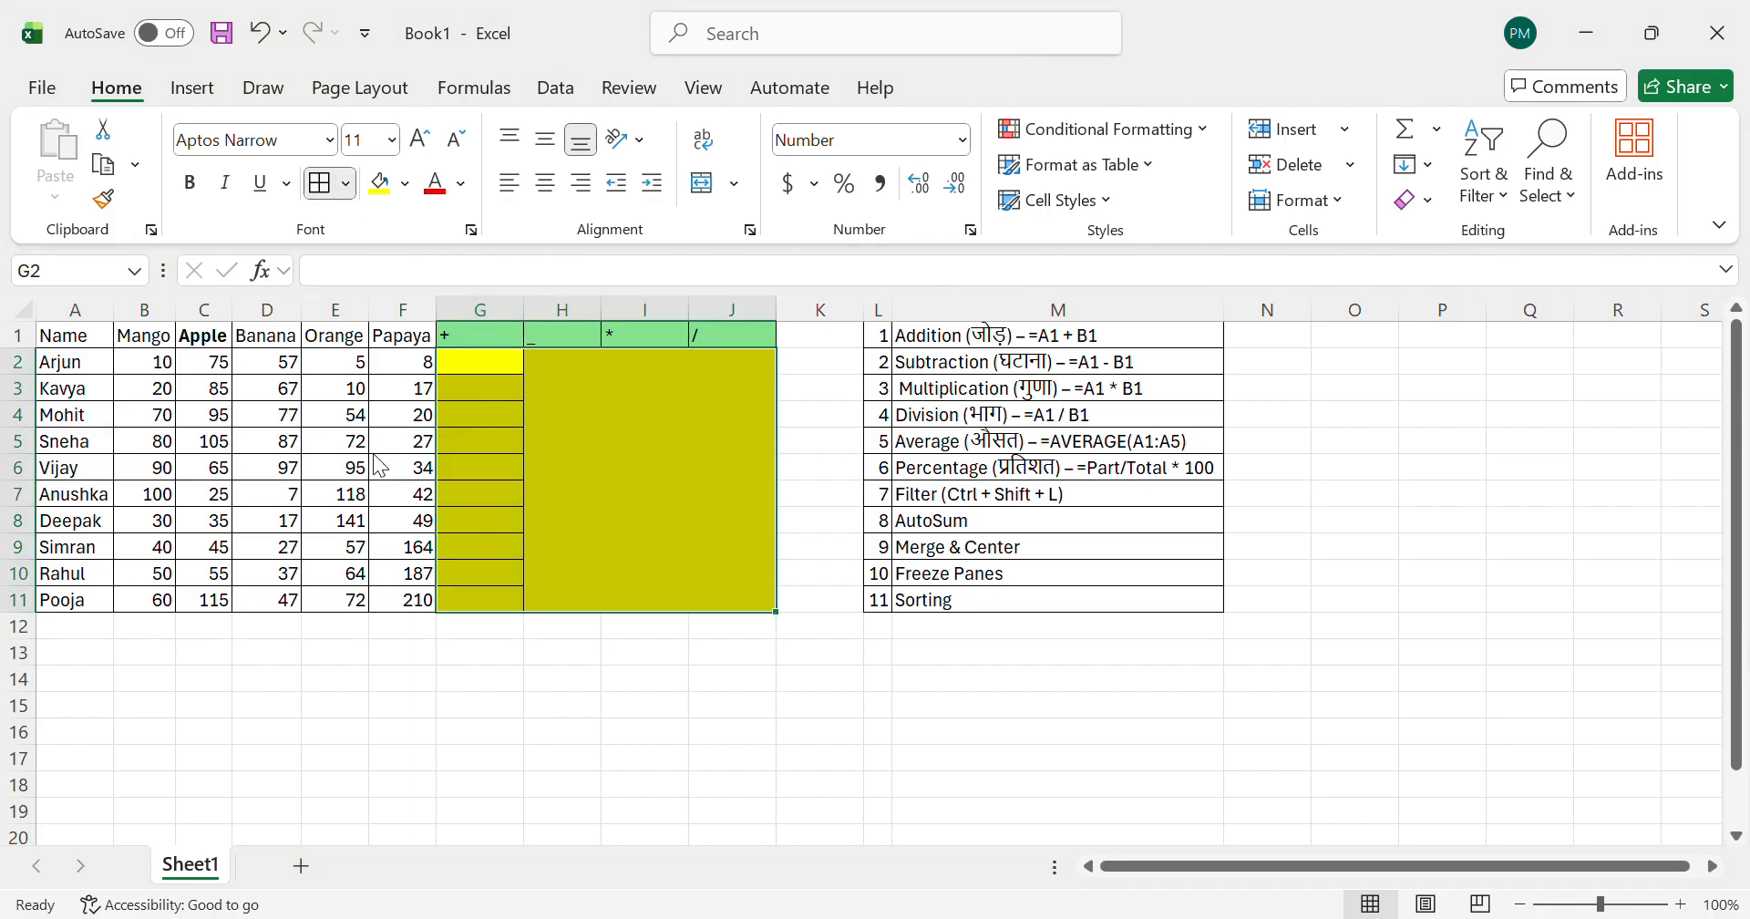
Step: Review the fruit quantities in the first data row, ending at the empty addition cell G2
click(432, 517)
key(Down)
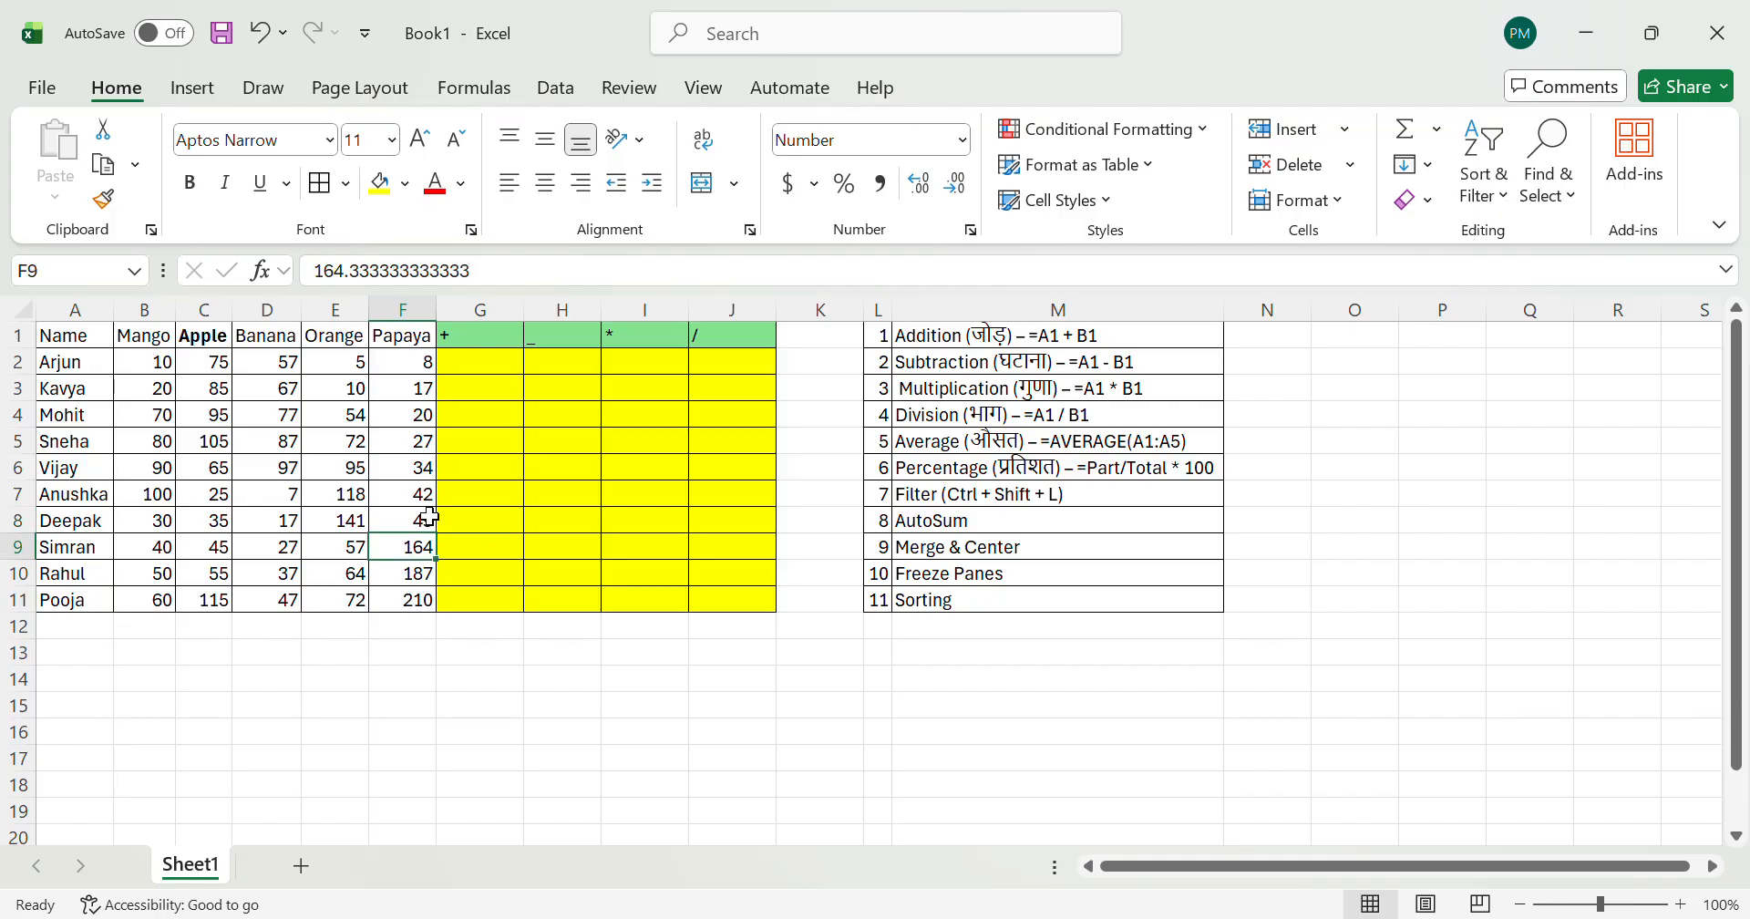
key(ctrl+Up)
key(Left)
key(Down)
key(Left)
key(Left)
key(Left)
key(Left)
key(Right)
key(Right)
key(Right)
key(Right)
key(Right)
key(Right)
key(Right)
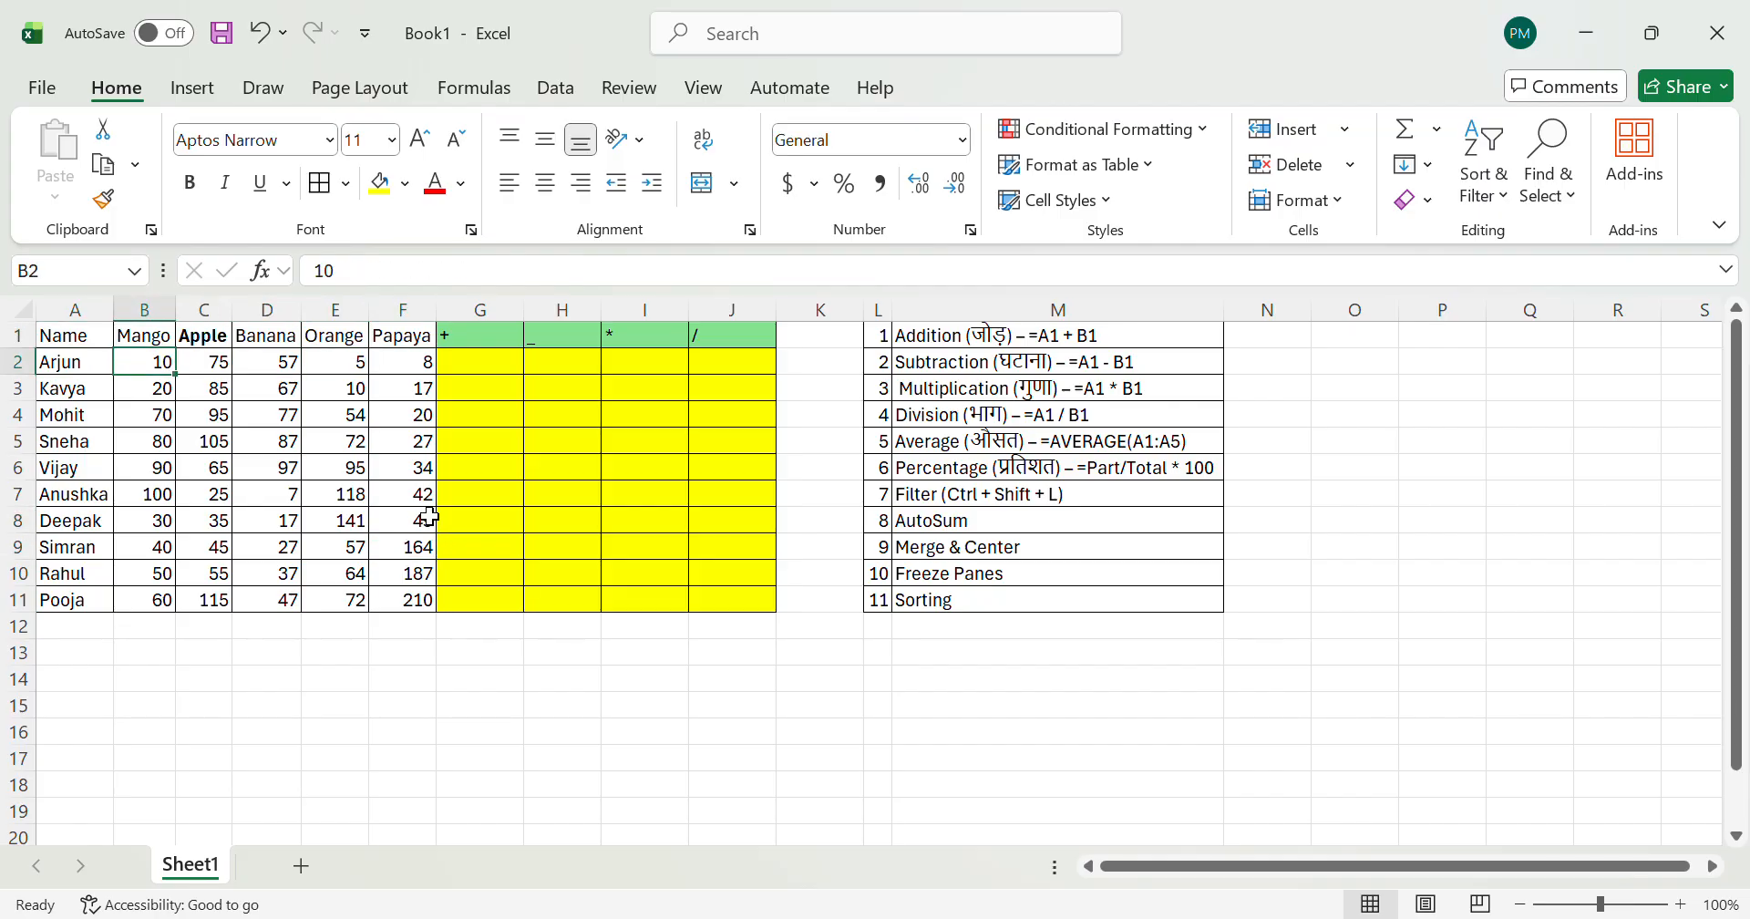
key(Left)
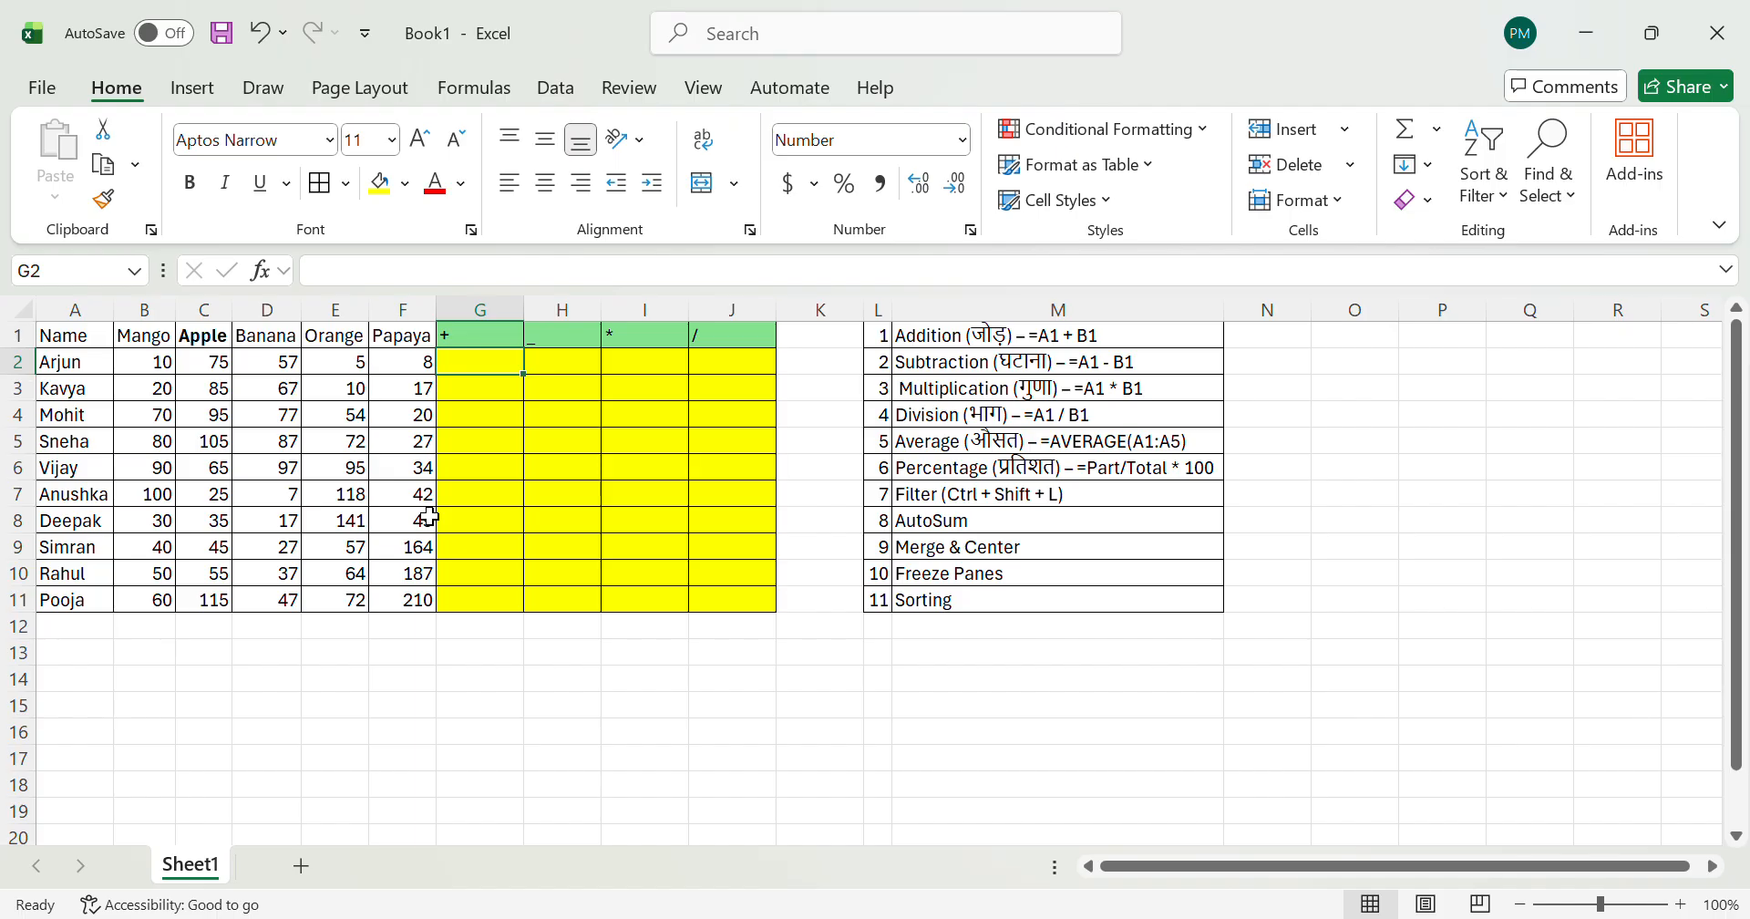
Step: Enter the formula =B2+C2+D2+E2+F2 in cell G2 to add the row's five fruit quantities
text(=)
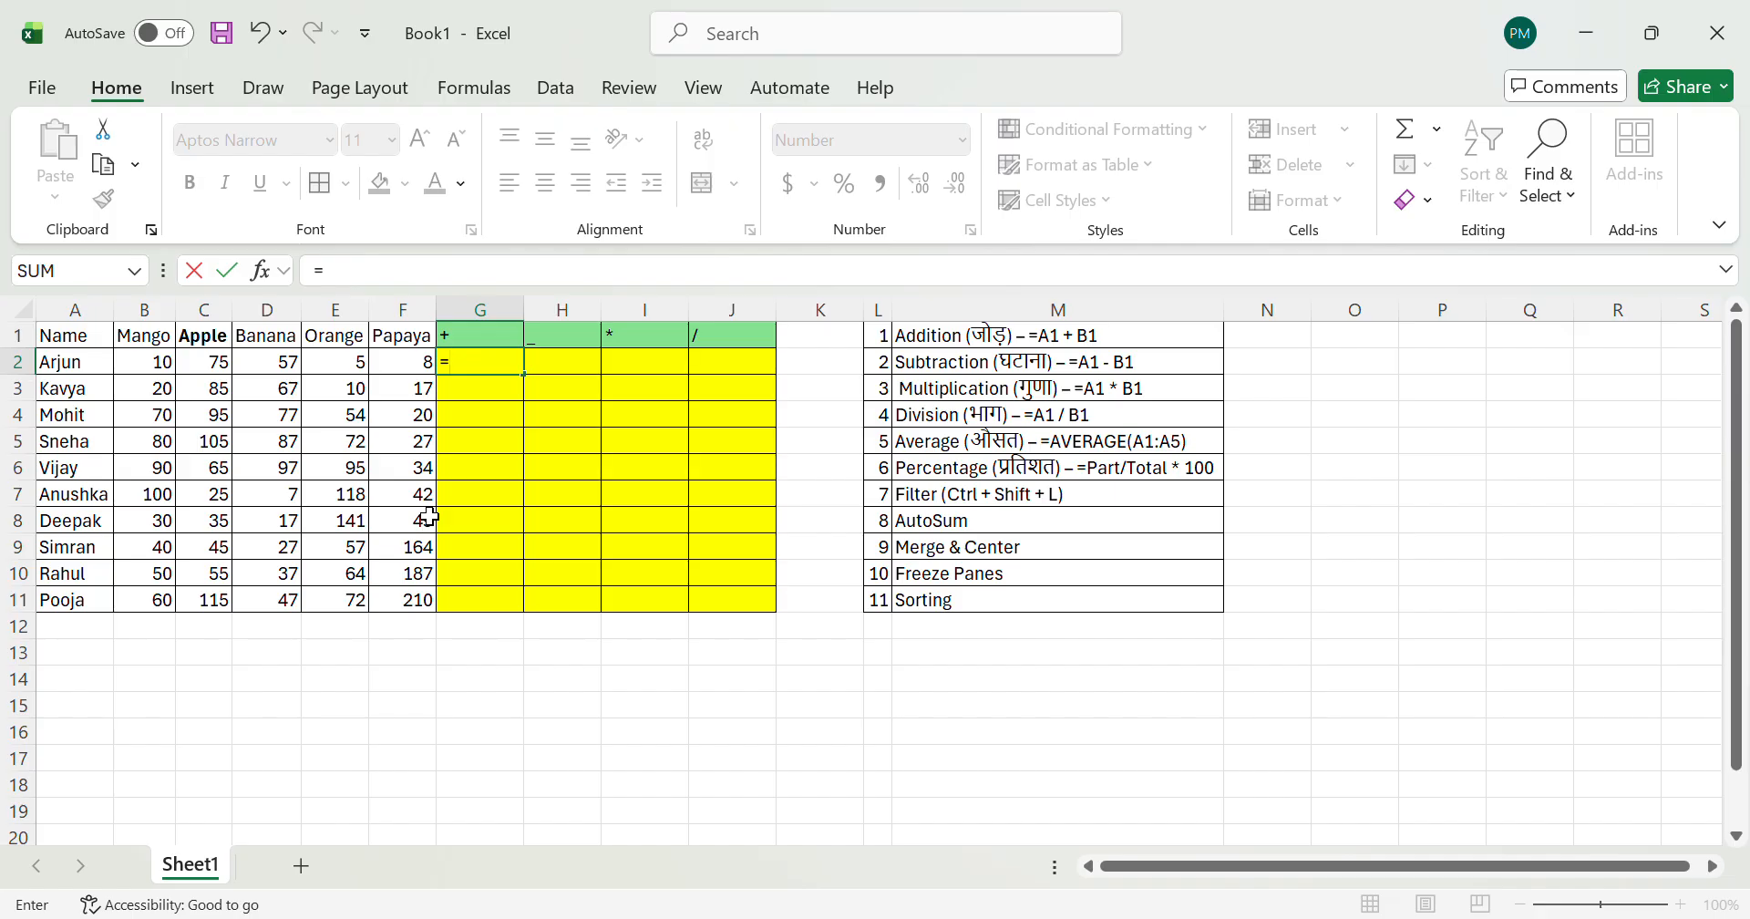
key(Left)
key(Right)
key(Right)
key(Right)
key(Right)
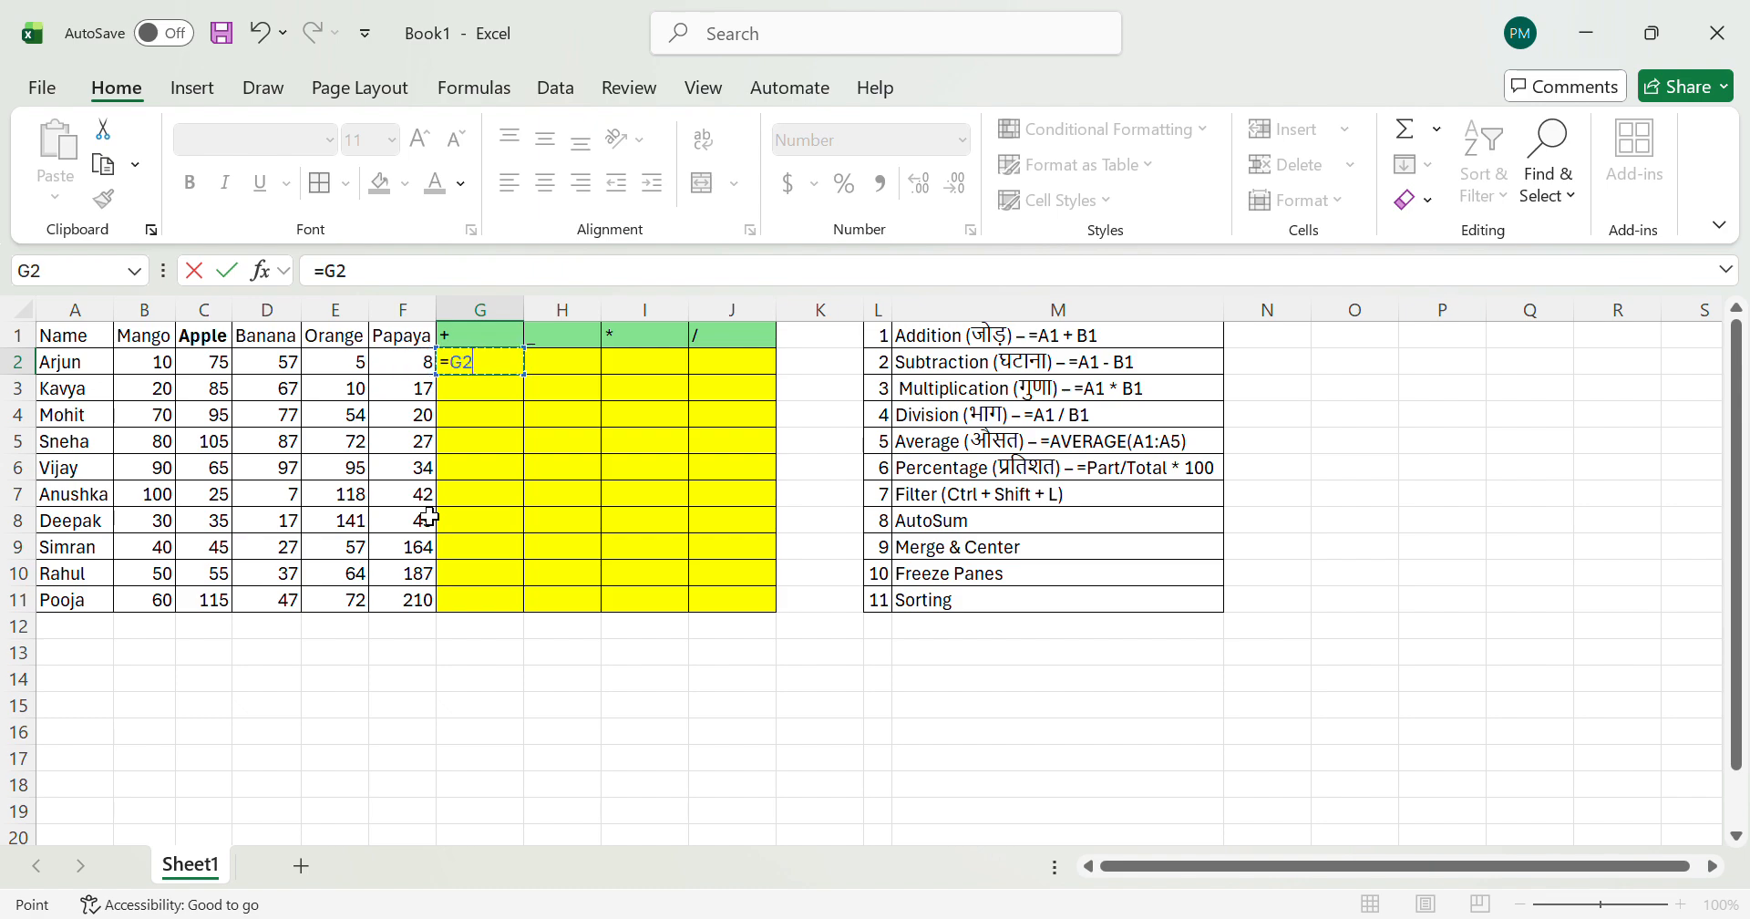
key(Left)
key(Left)
key(Left)
key(Left)
key(Left)
key(Left)
key(Left)
key(Left)
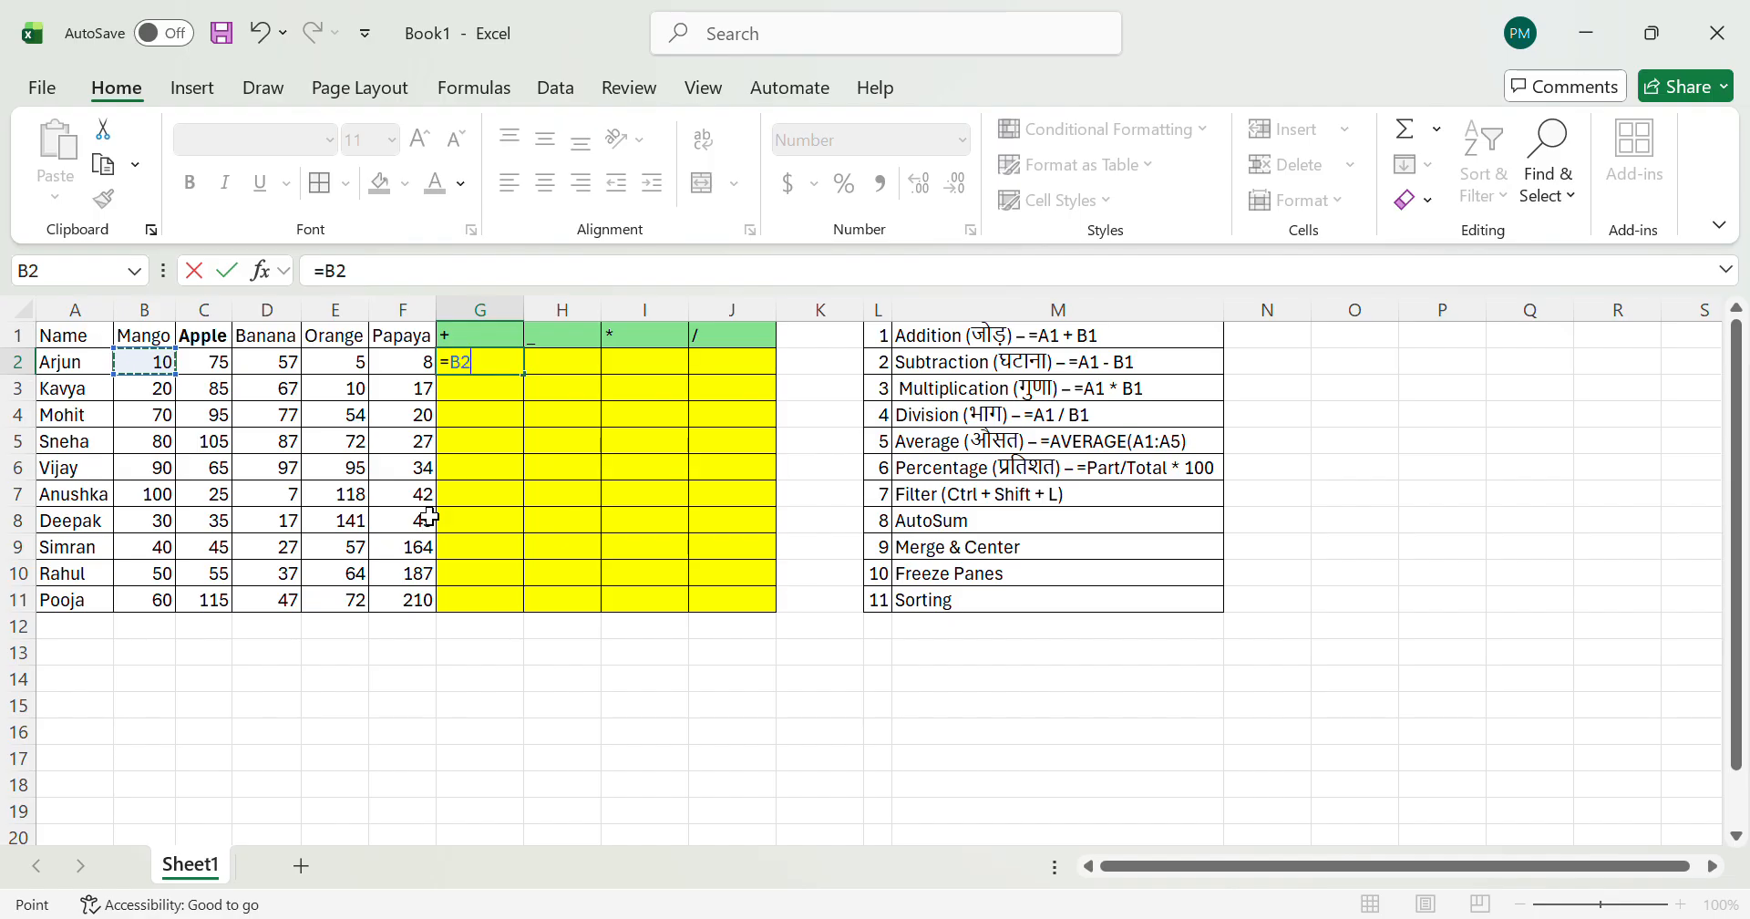
text(+)
key(Left)
key(Left)
key(Left)
key(Left)
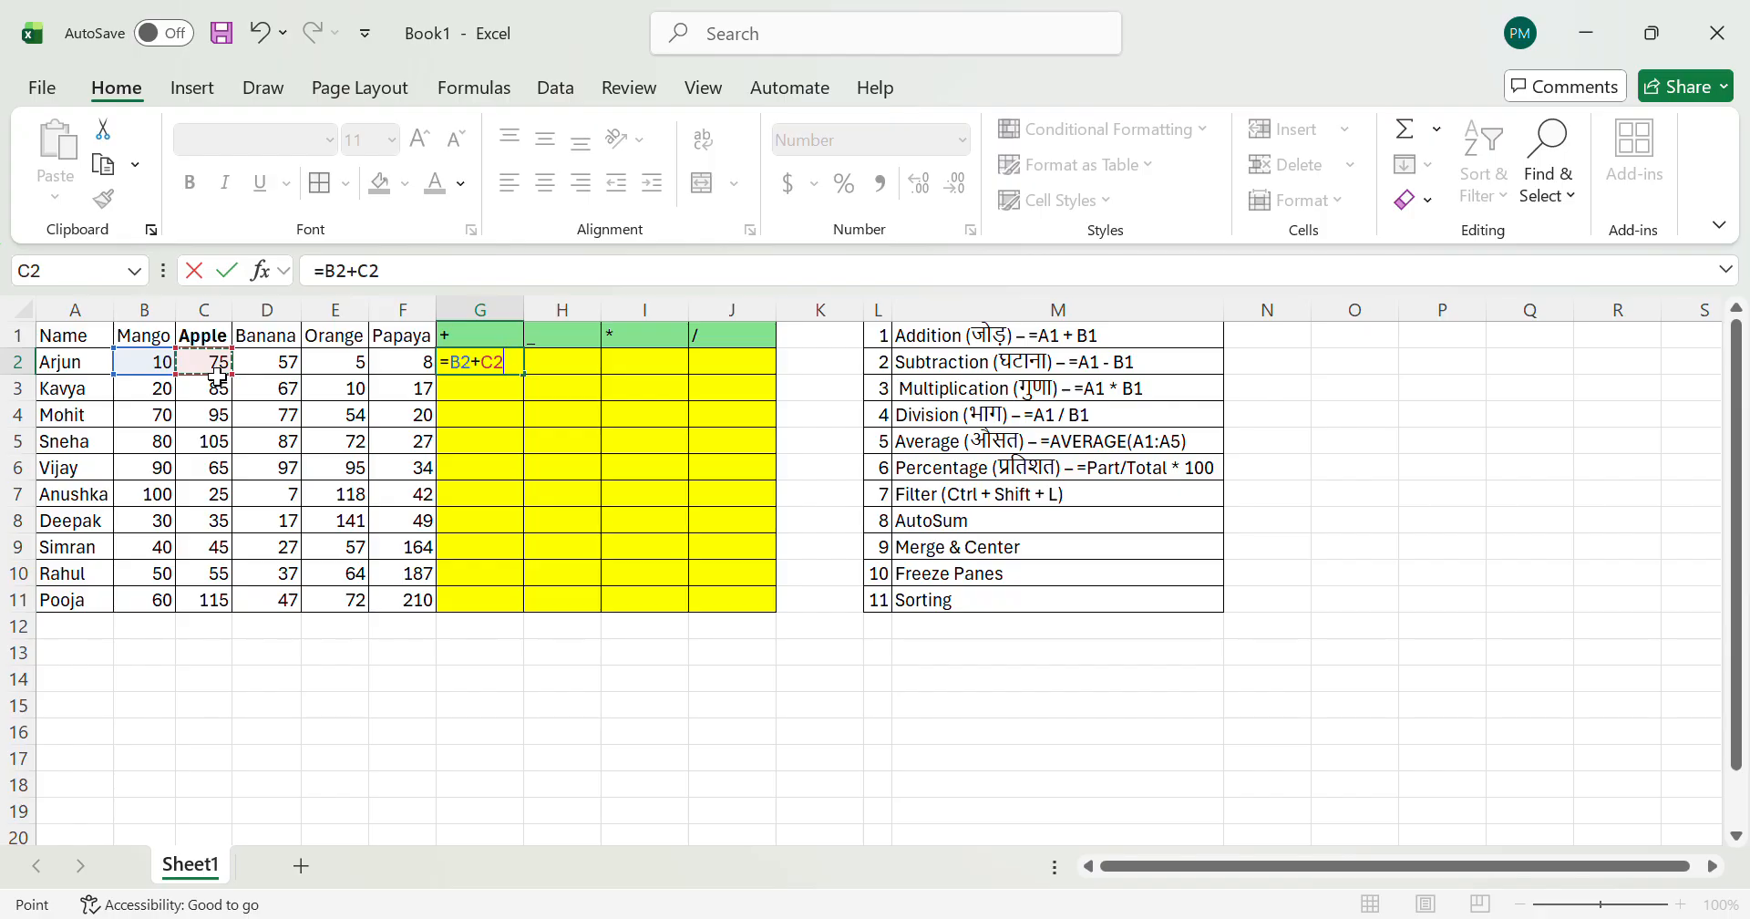
text(+)
key(Left)
key(Left)
key(Left)
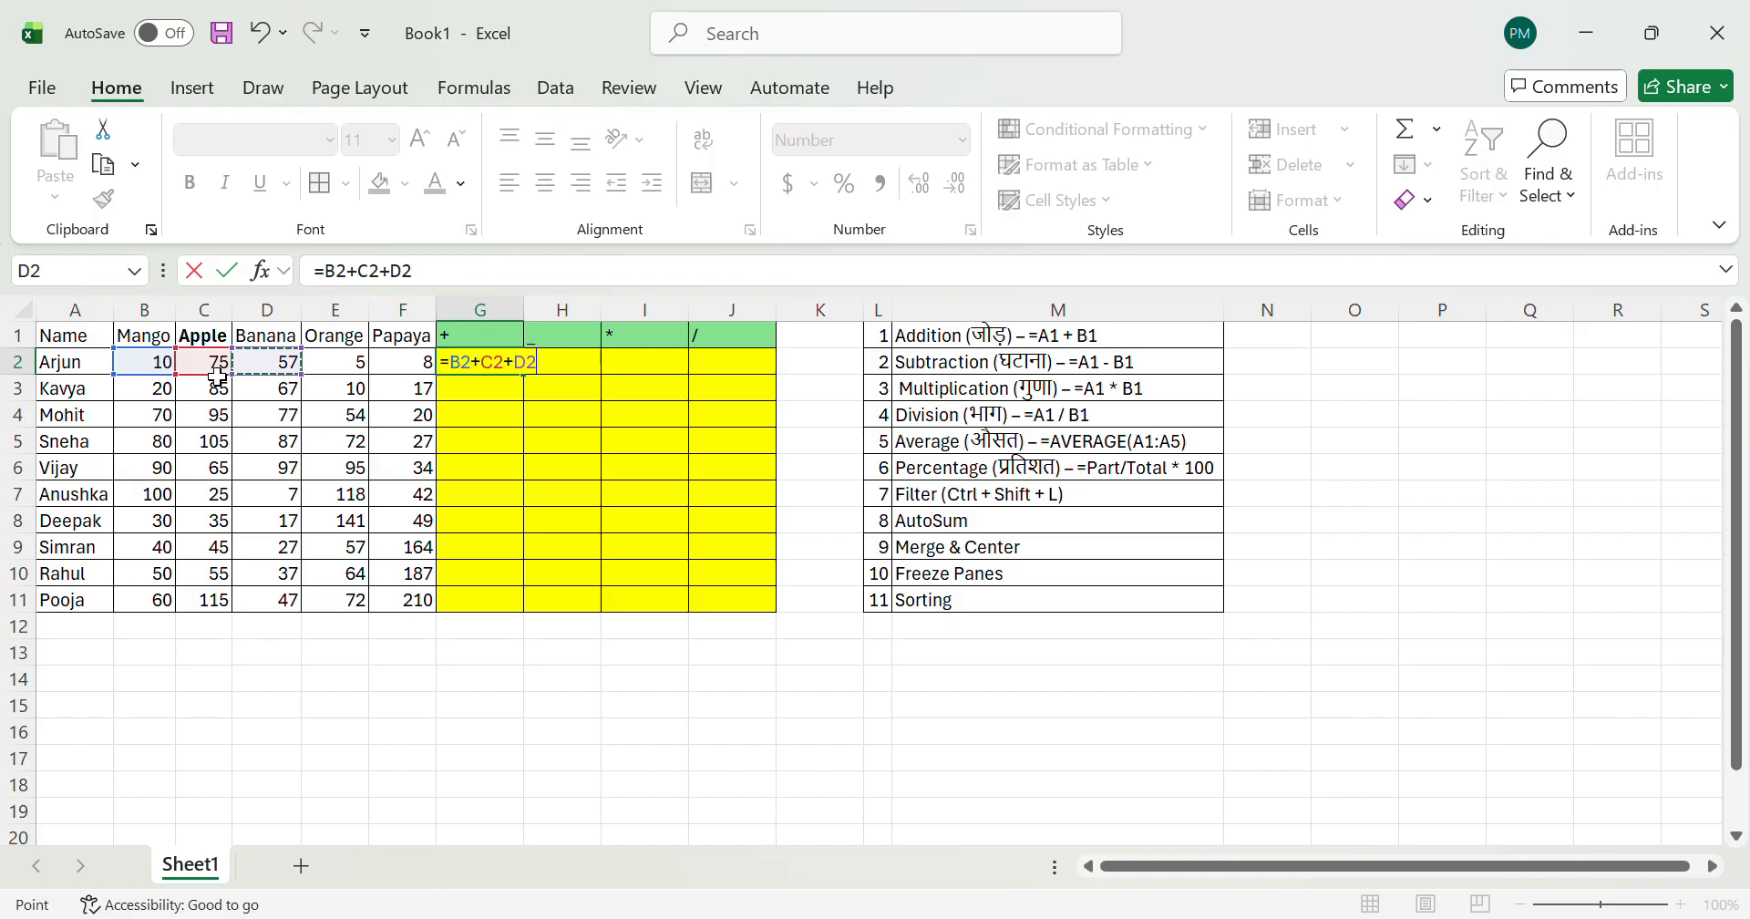
text(+)
key(Left)
key(Left)
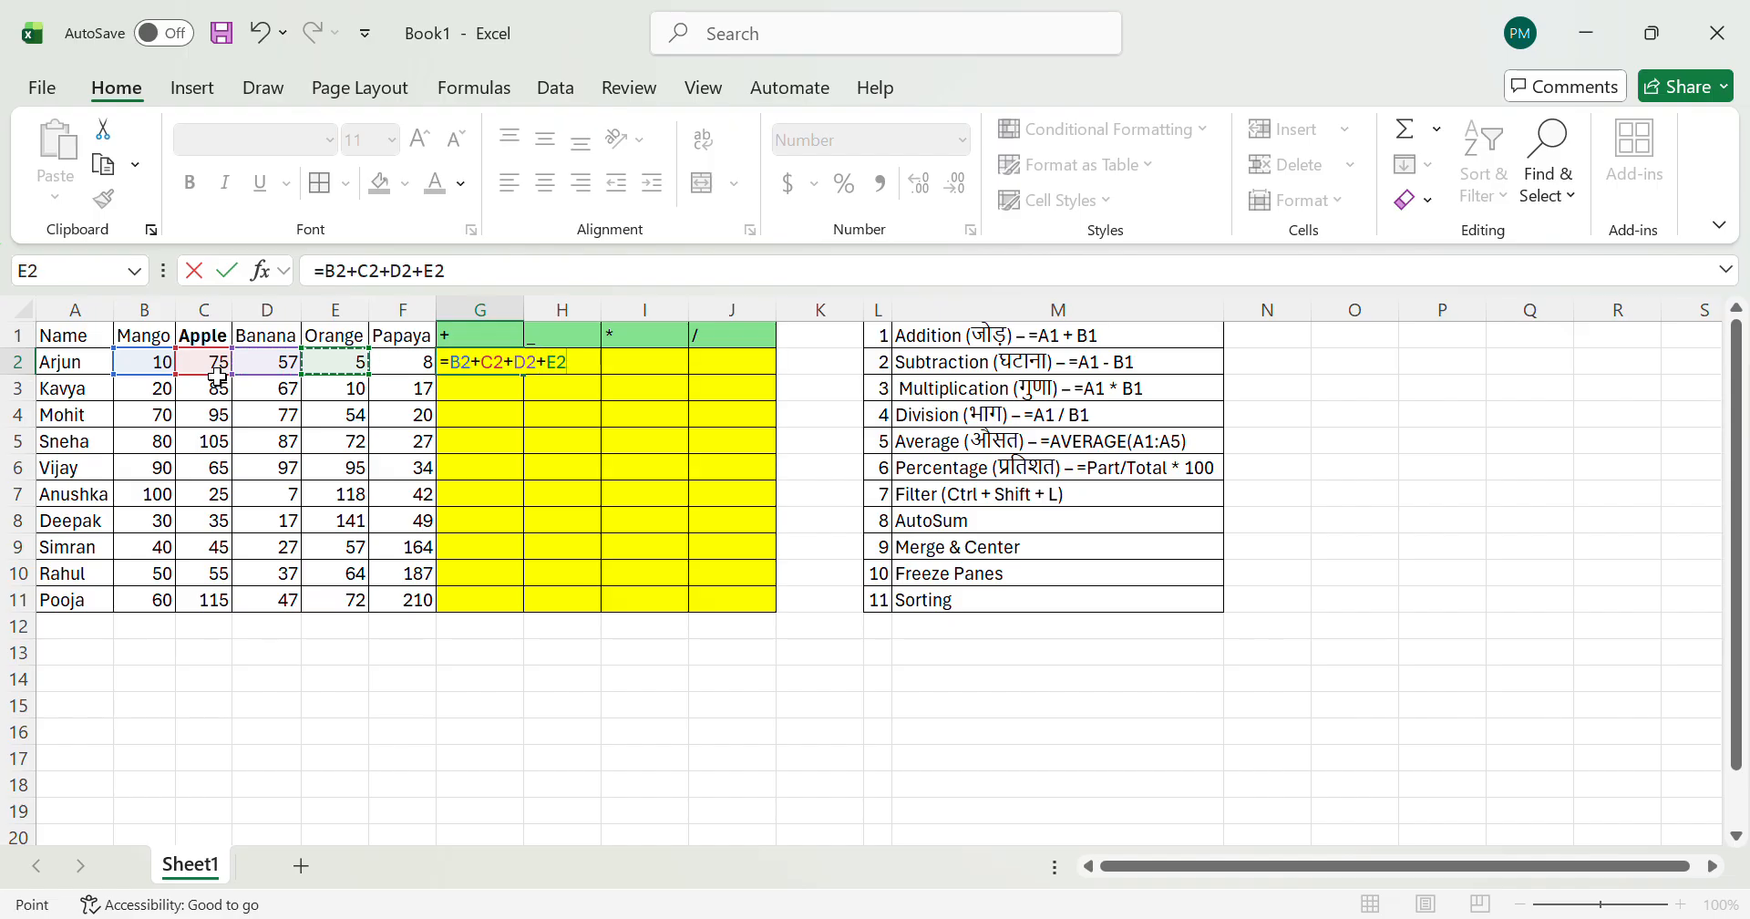
text(+)
key(Left)
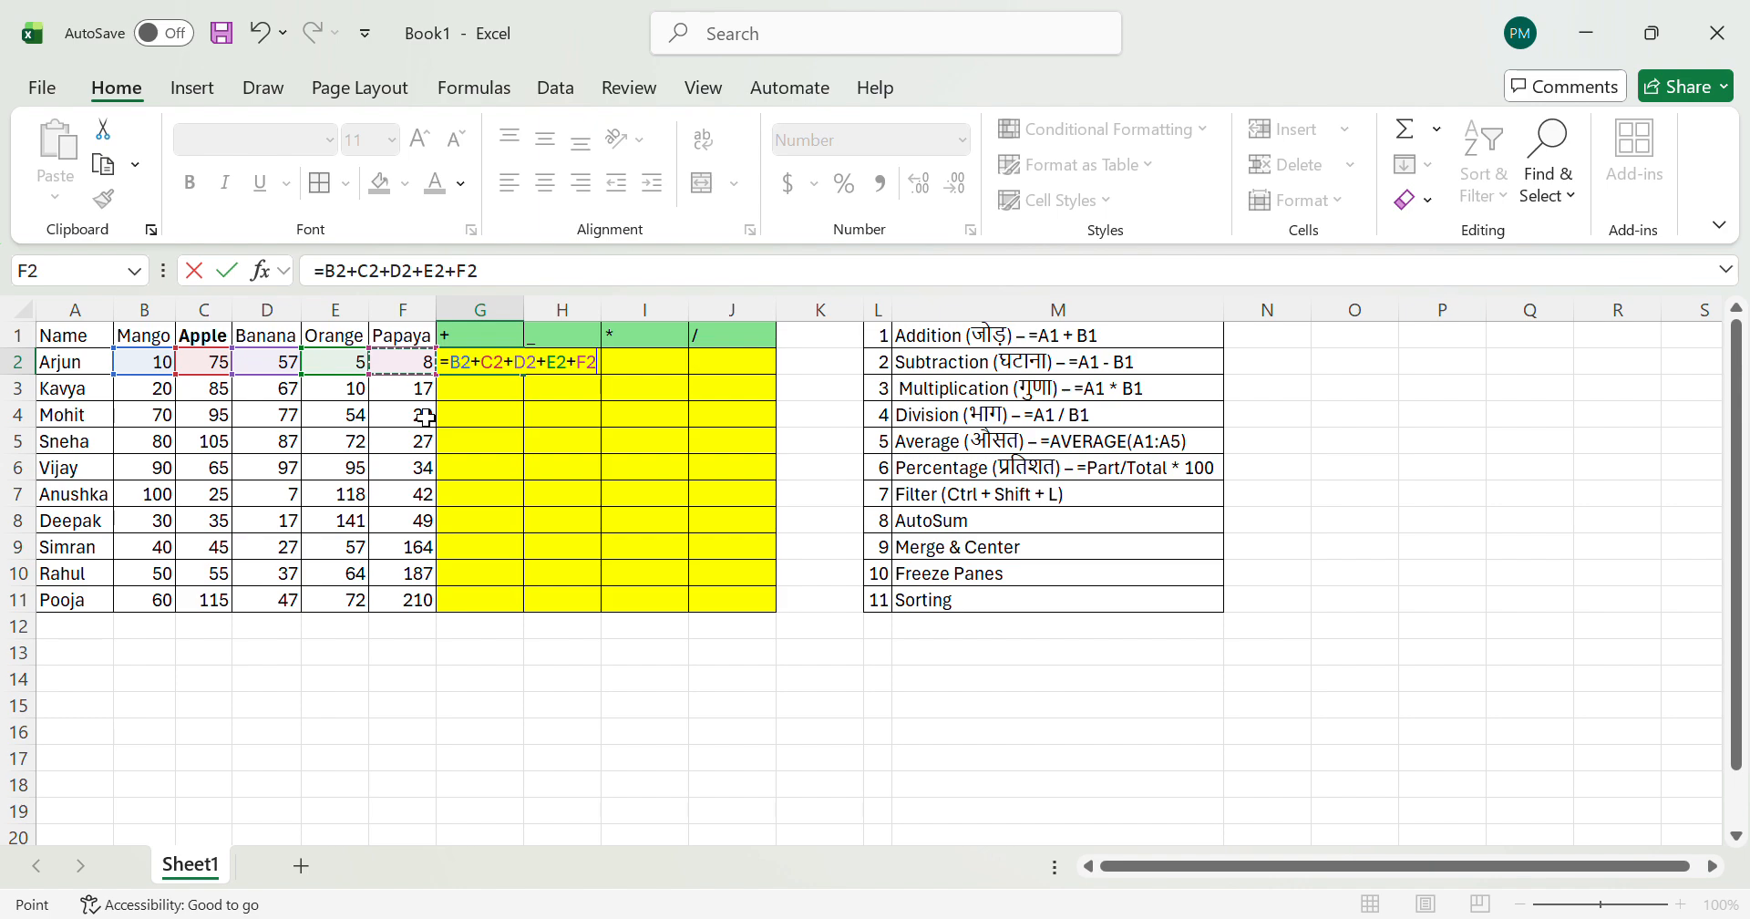
key(Return)
key(Up)
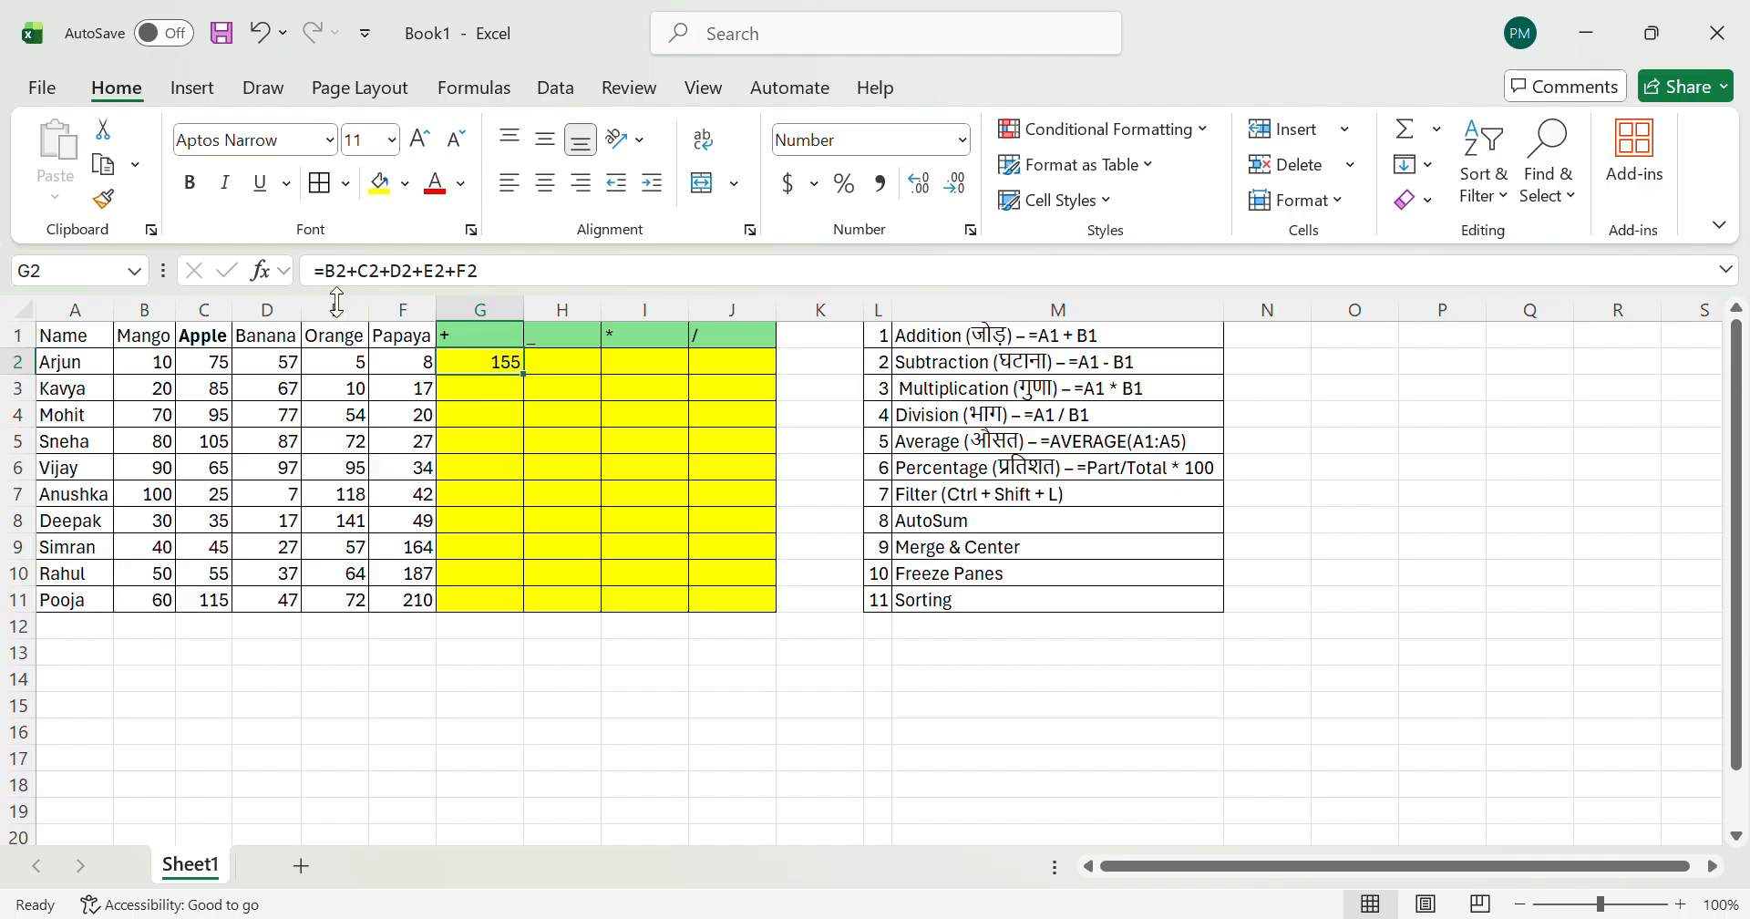
Step: Examine the addition formula in G2 and the quantities in B2:F2 that it adds
click(493, 443)
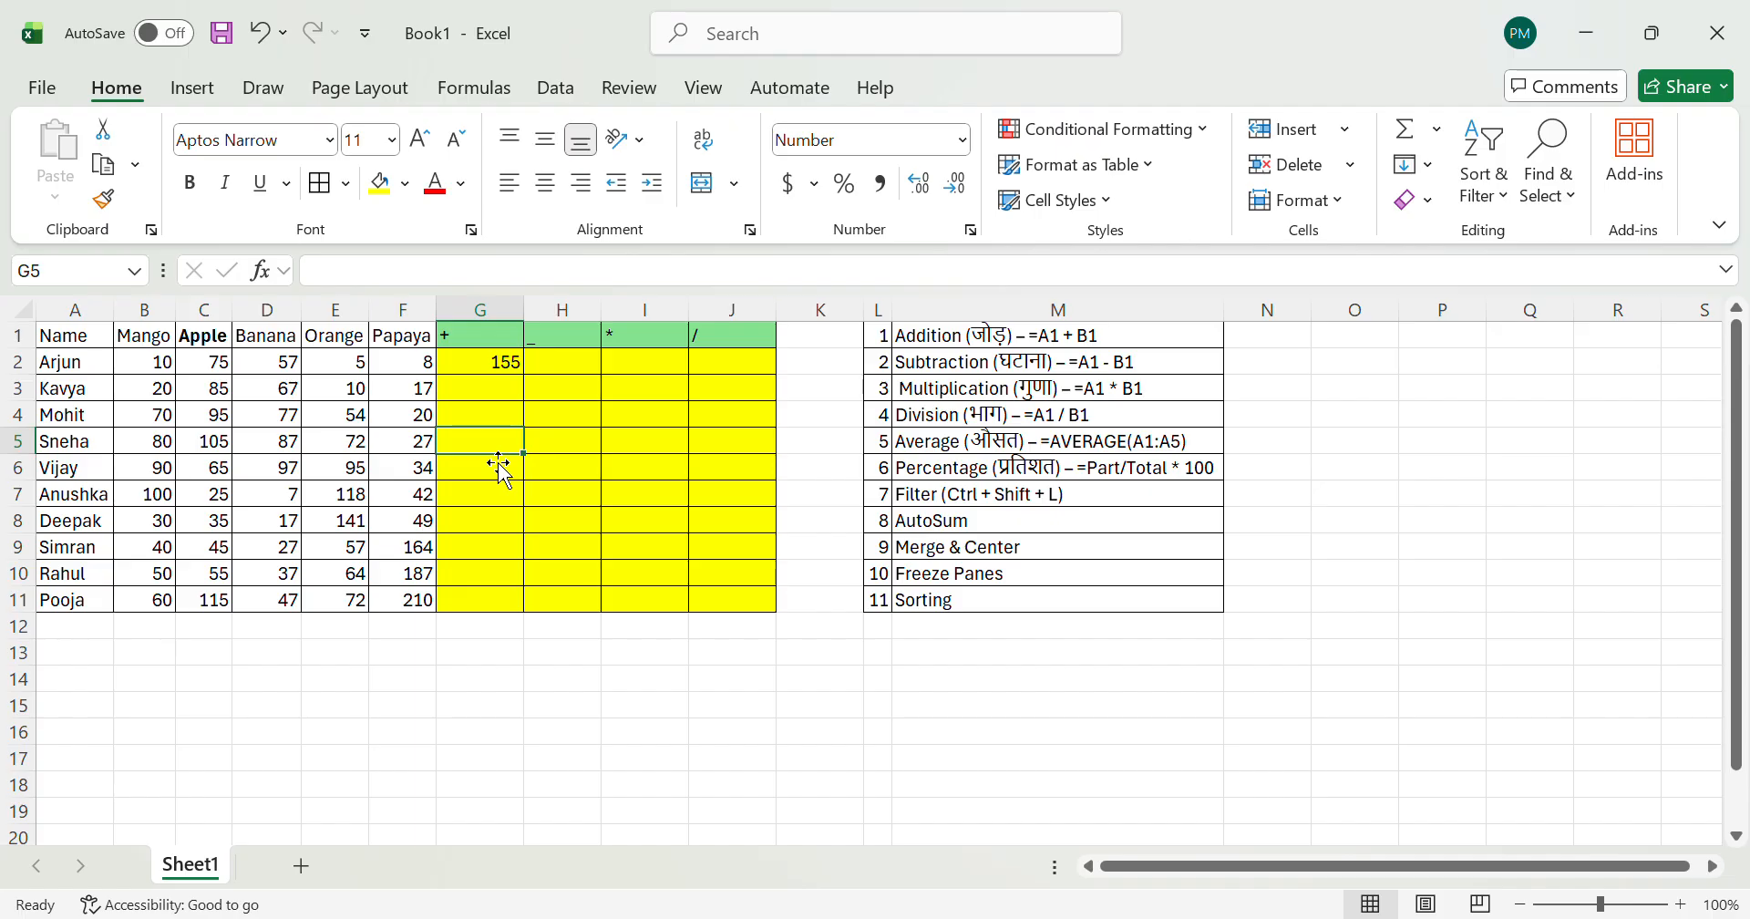
key(Up)
key(Up)
key(Up)
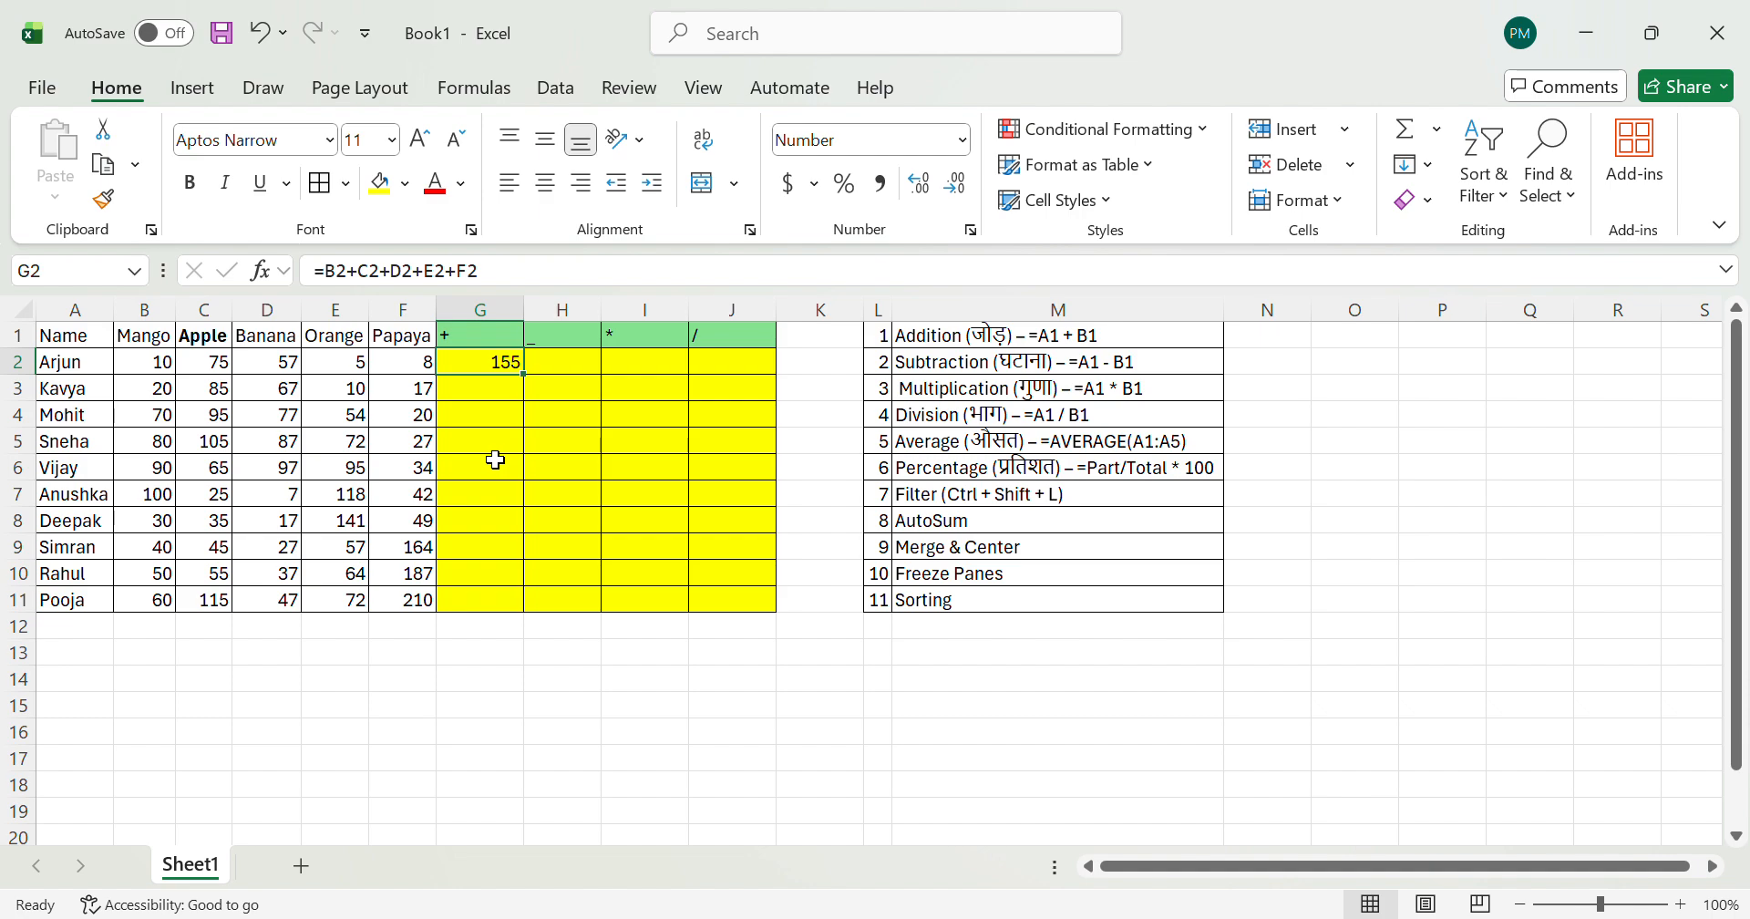
key(Left)
key(Left)
key(Left)
key(Left)
key(Left)
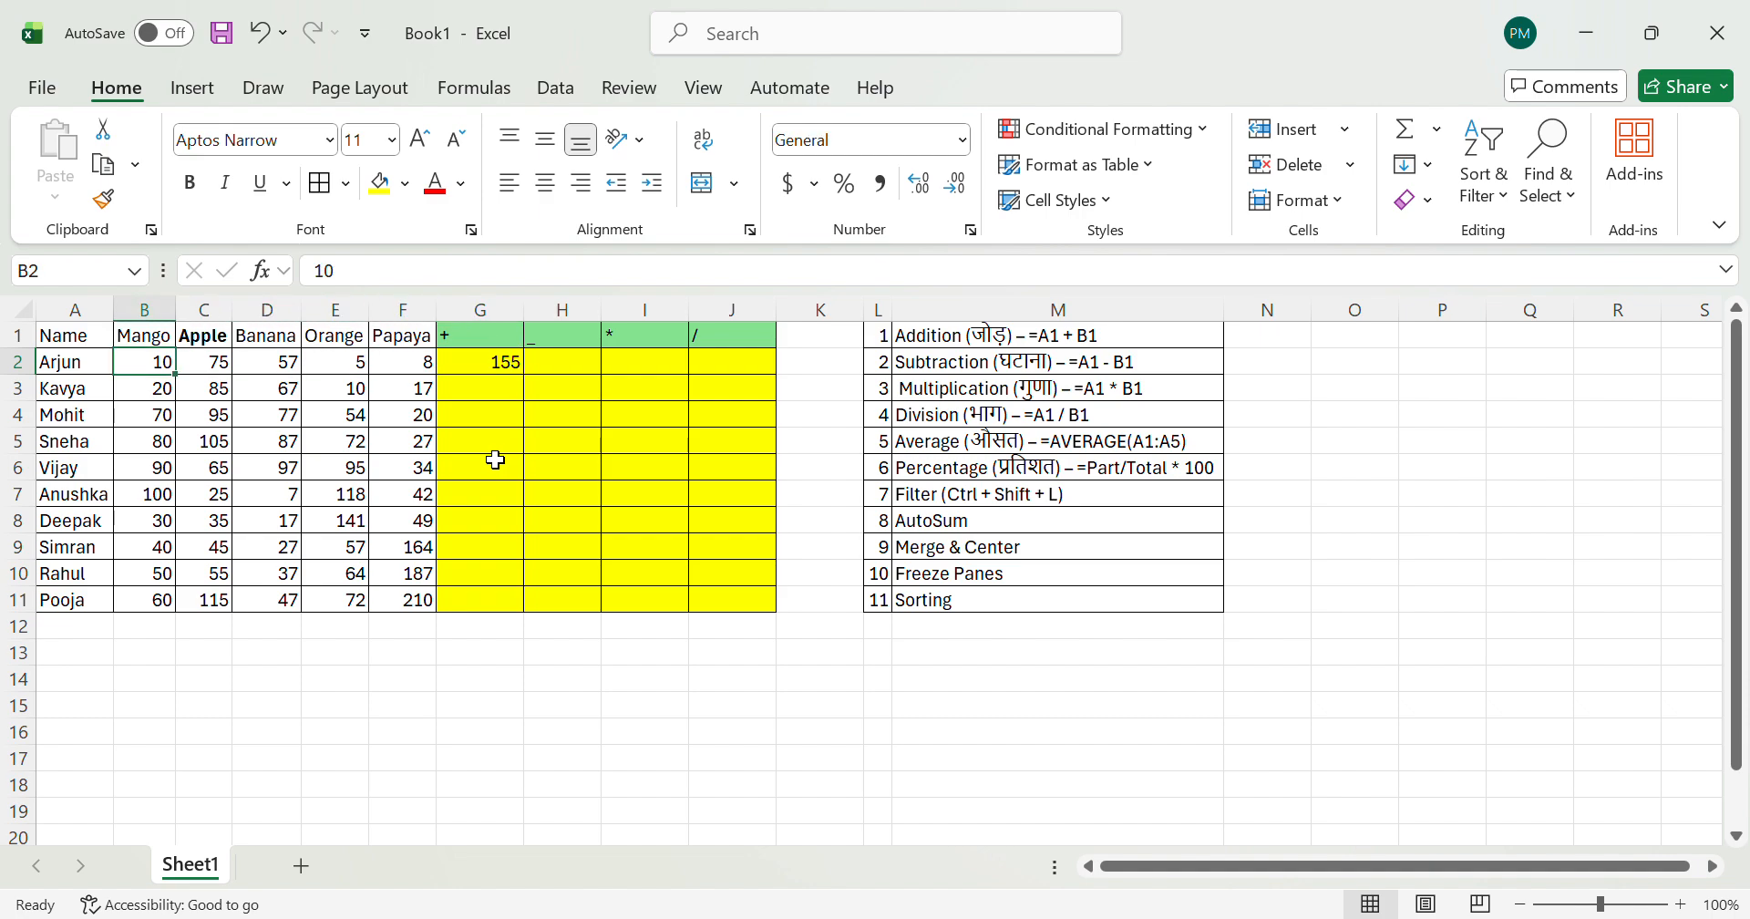
key(shift+Right)
key(shift+Right)
key(shift+Right)
key(shift+Right)
key(Right)
key(Right)
key(Right)
key(Right)
key(Right)
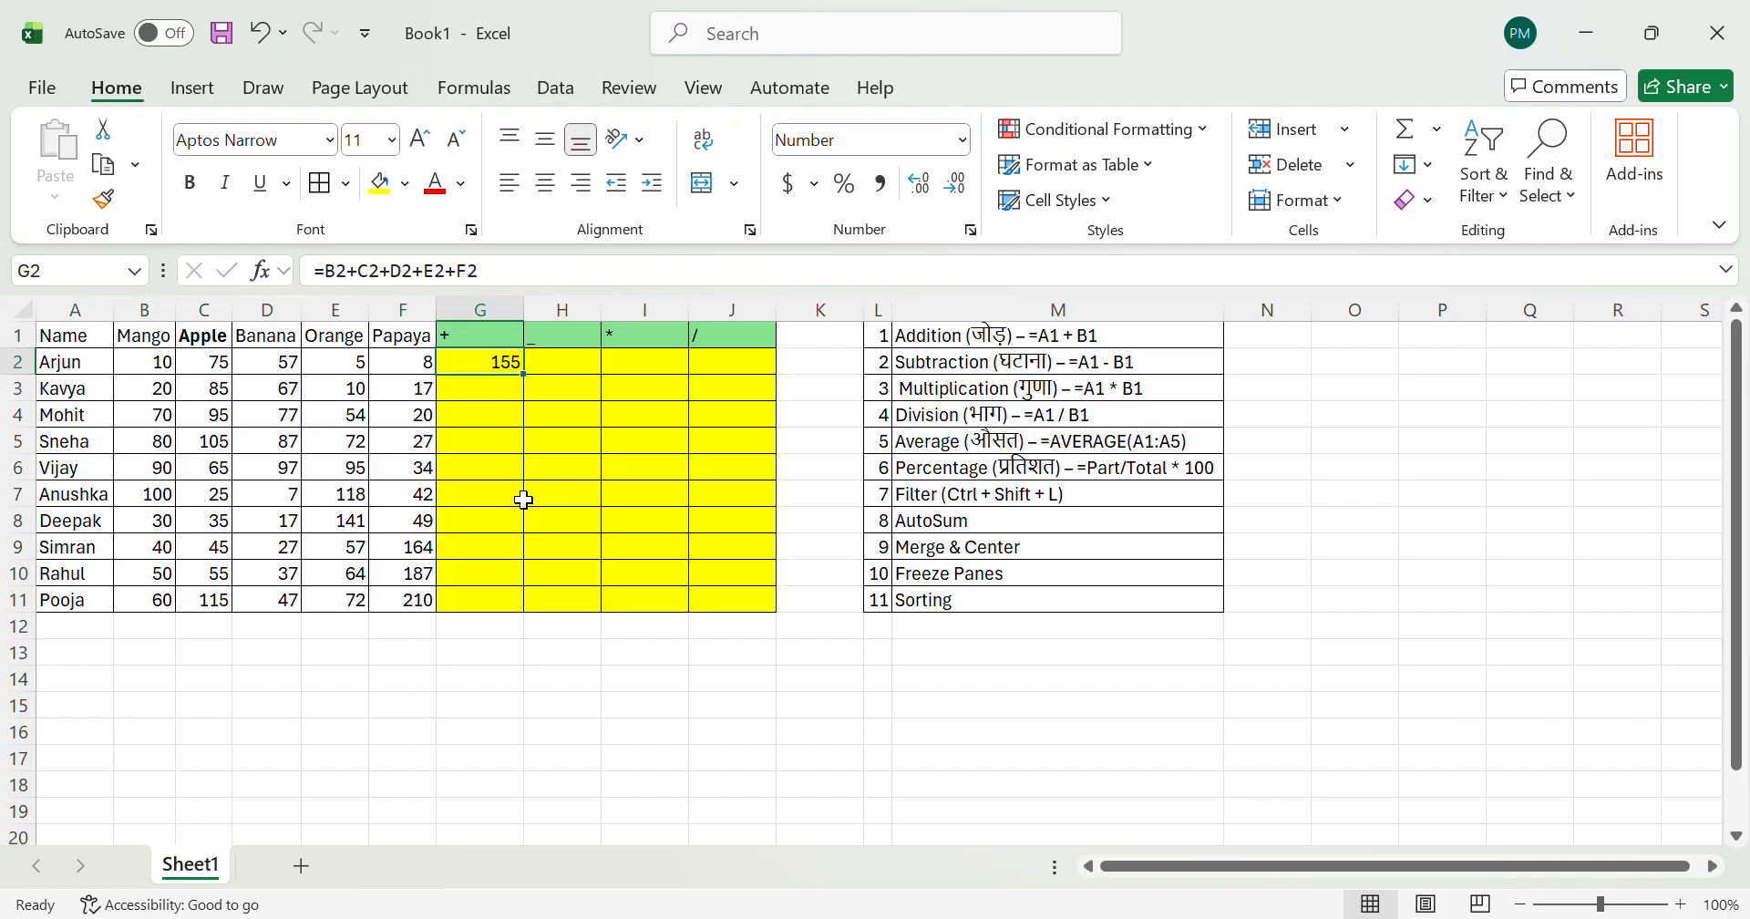
Step: Replace the formula in G2 with a SUM of the range B2:F2
text(=SUM)
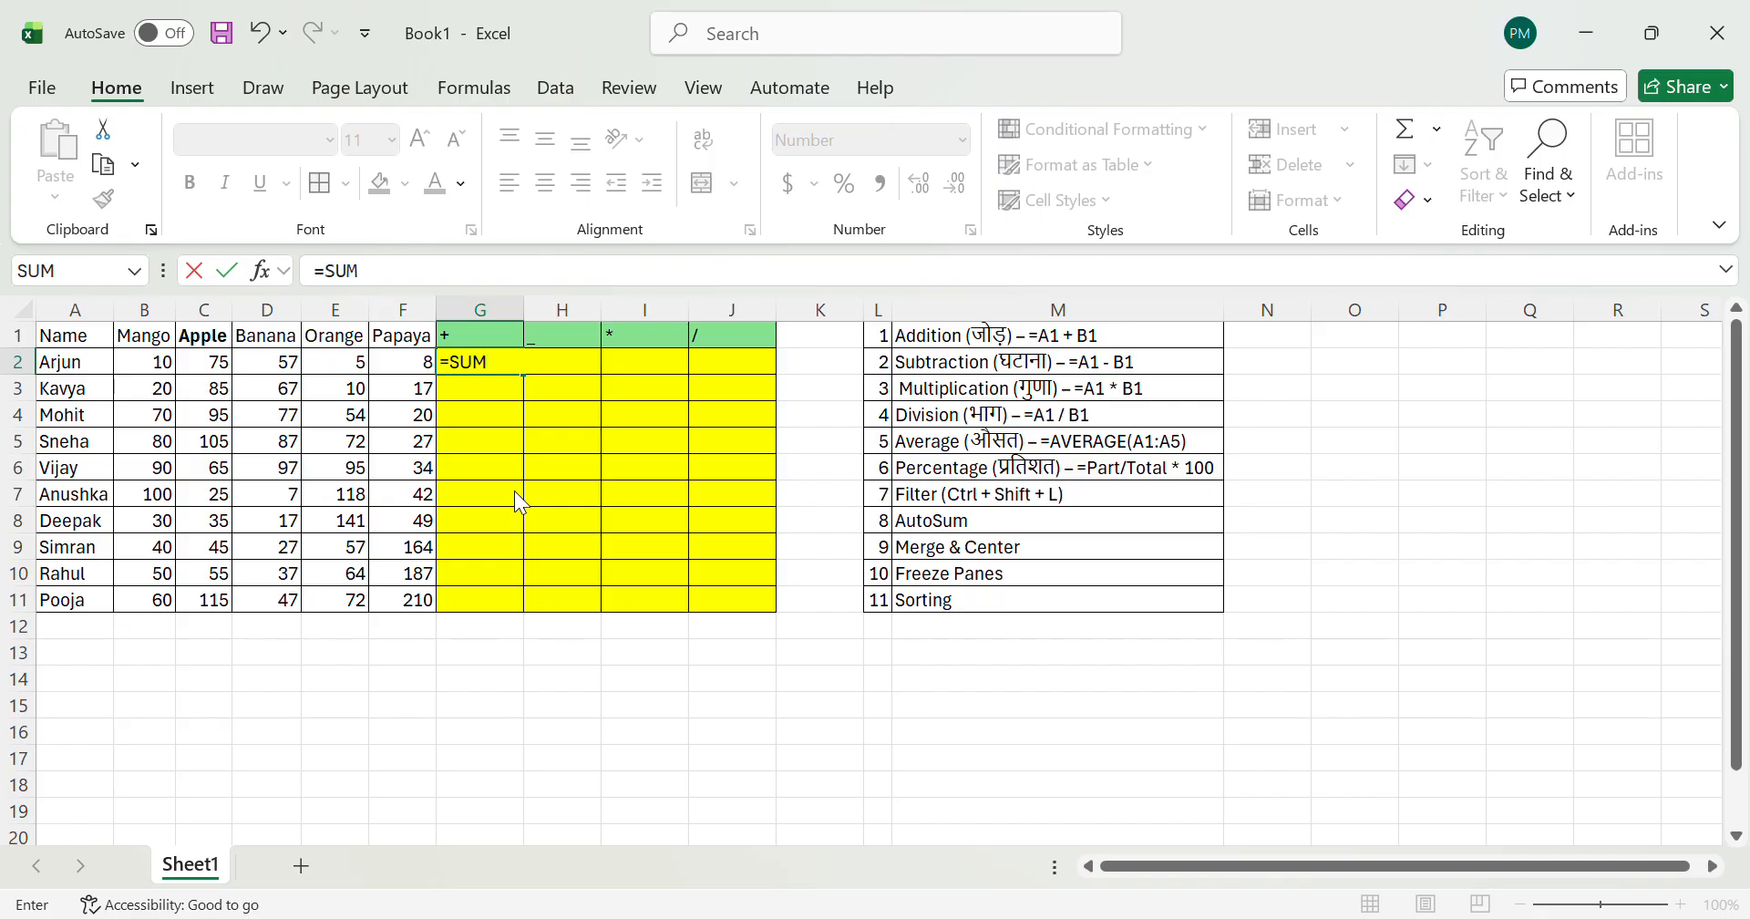
text(()
key(Left)
key(Left)
key(Left)
key(Left)
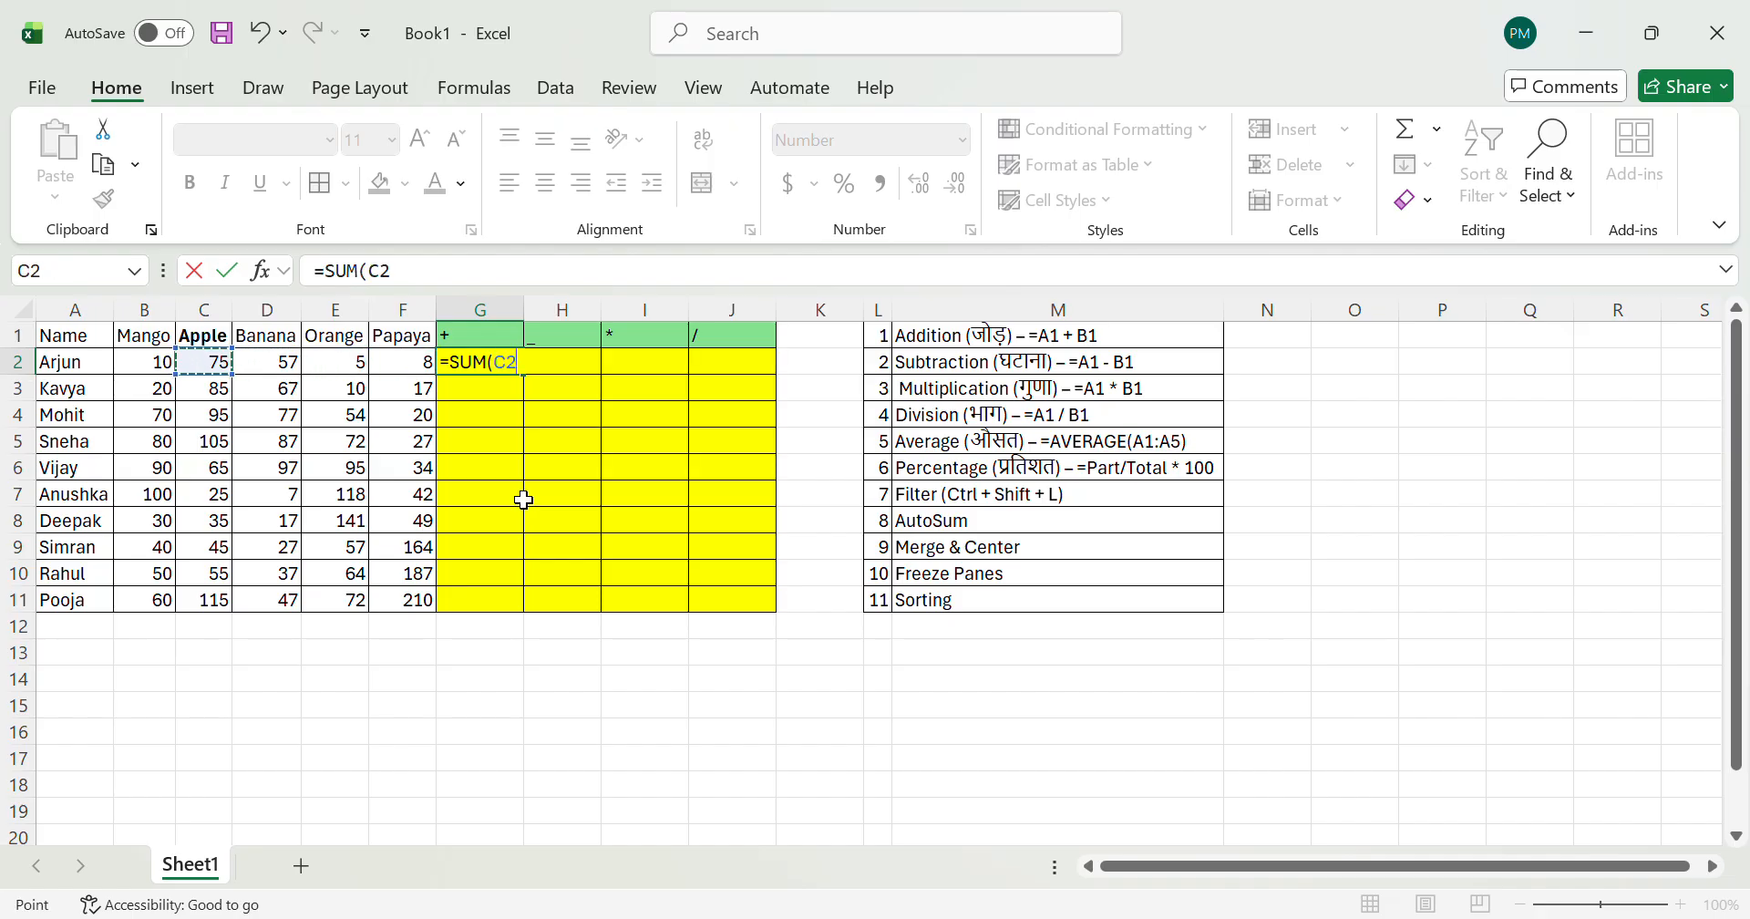
key(Left)
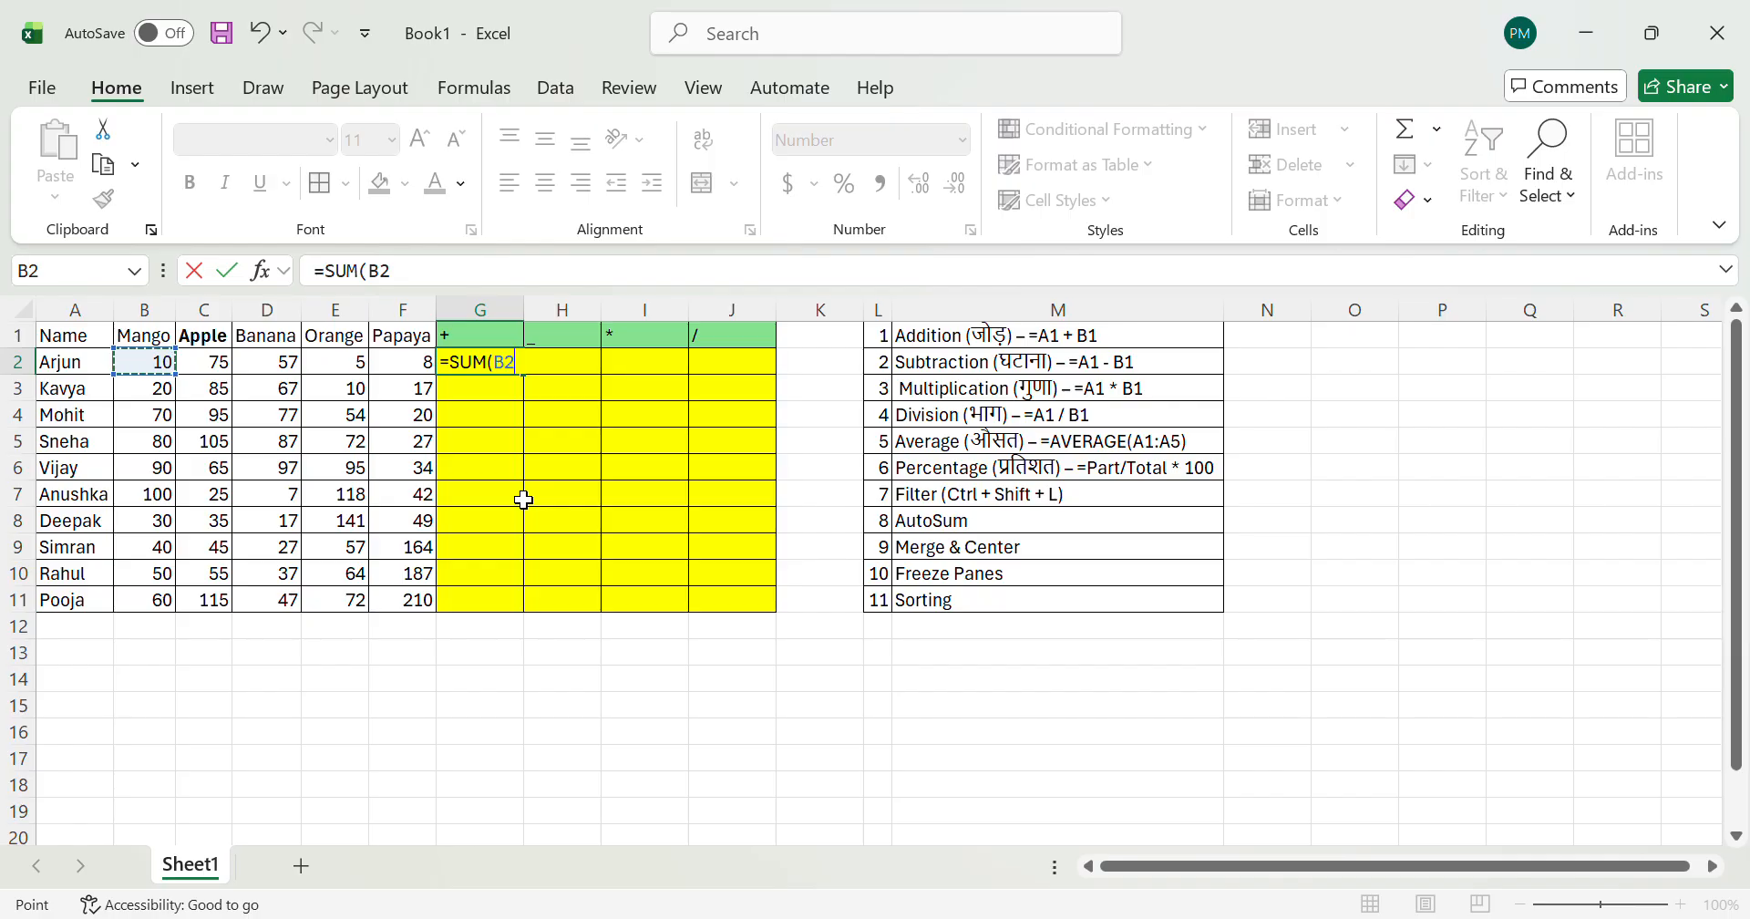
key(shift+Right)
key(shift+Right)
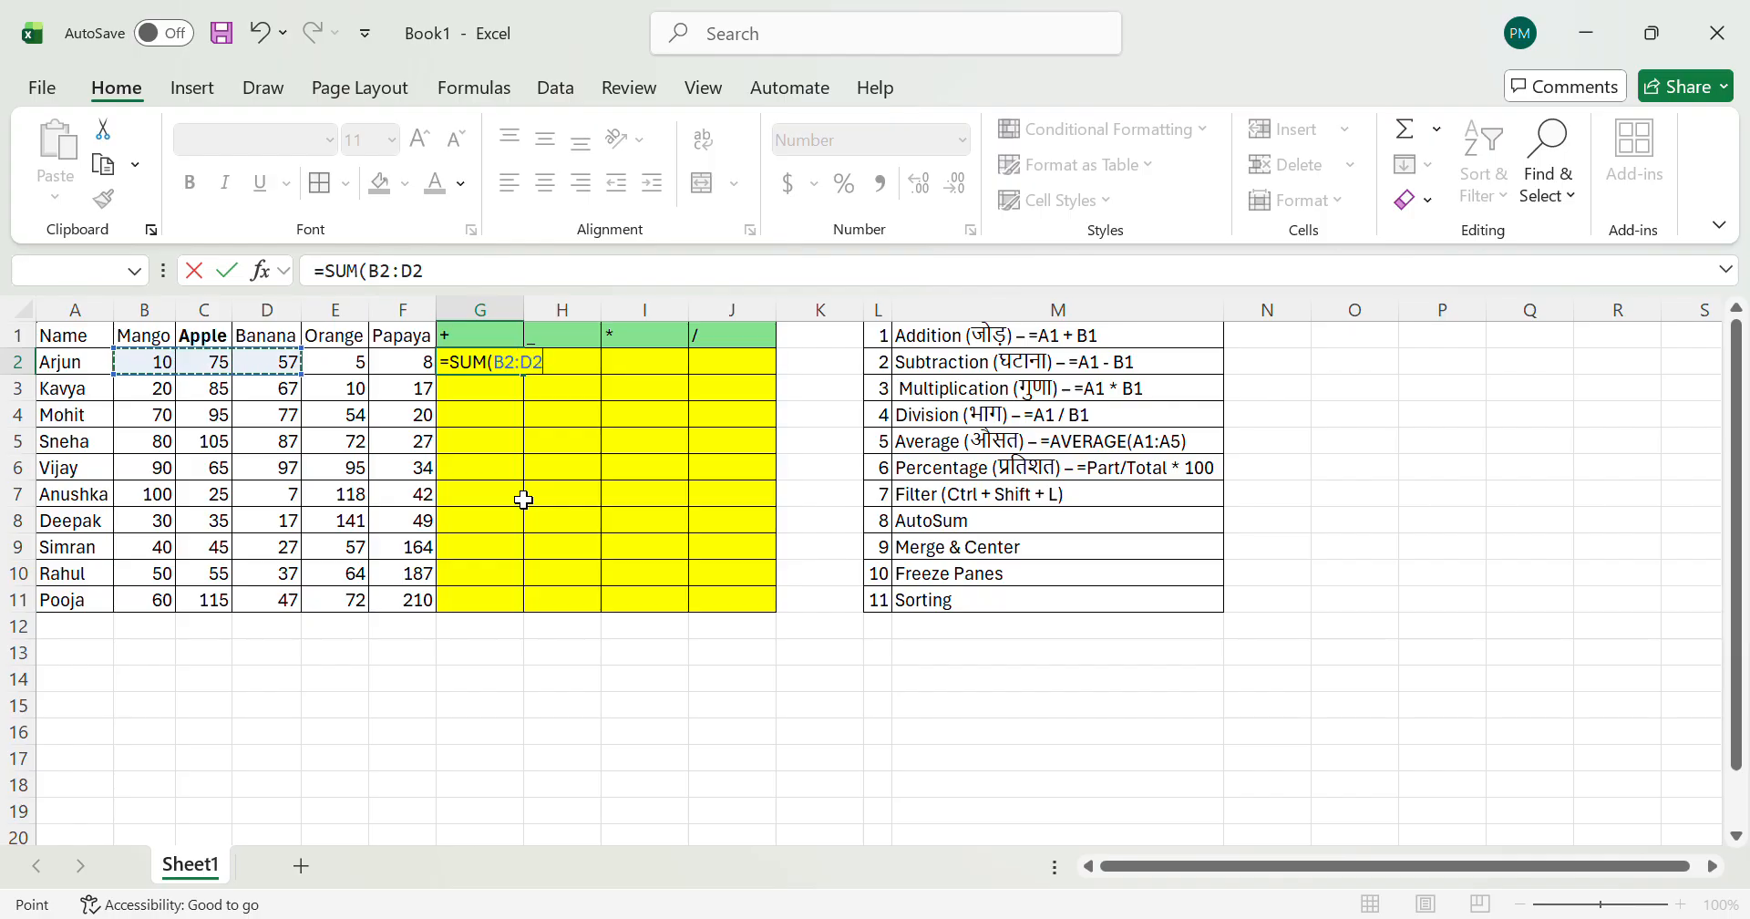
key(shift+Right)
key(shift+Right)
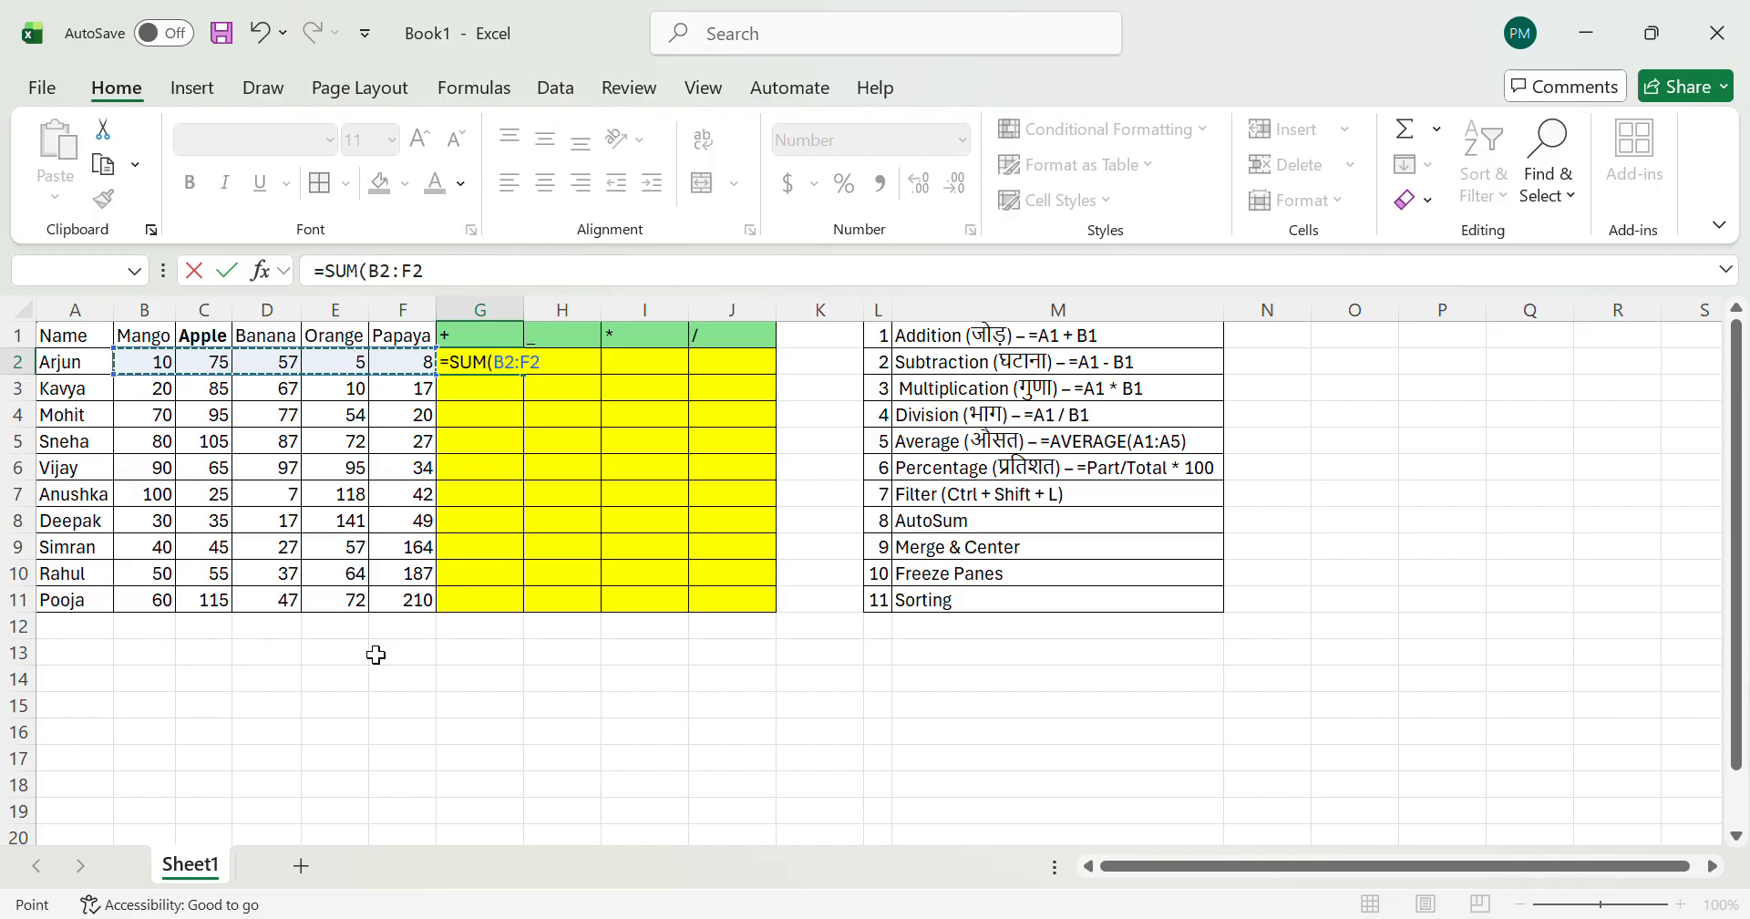
key(Return)
key(Up)
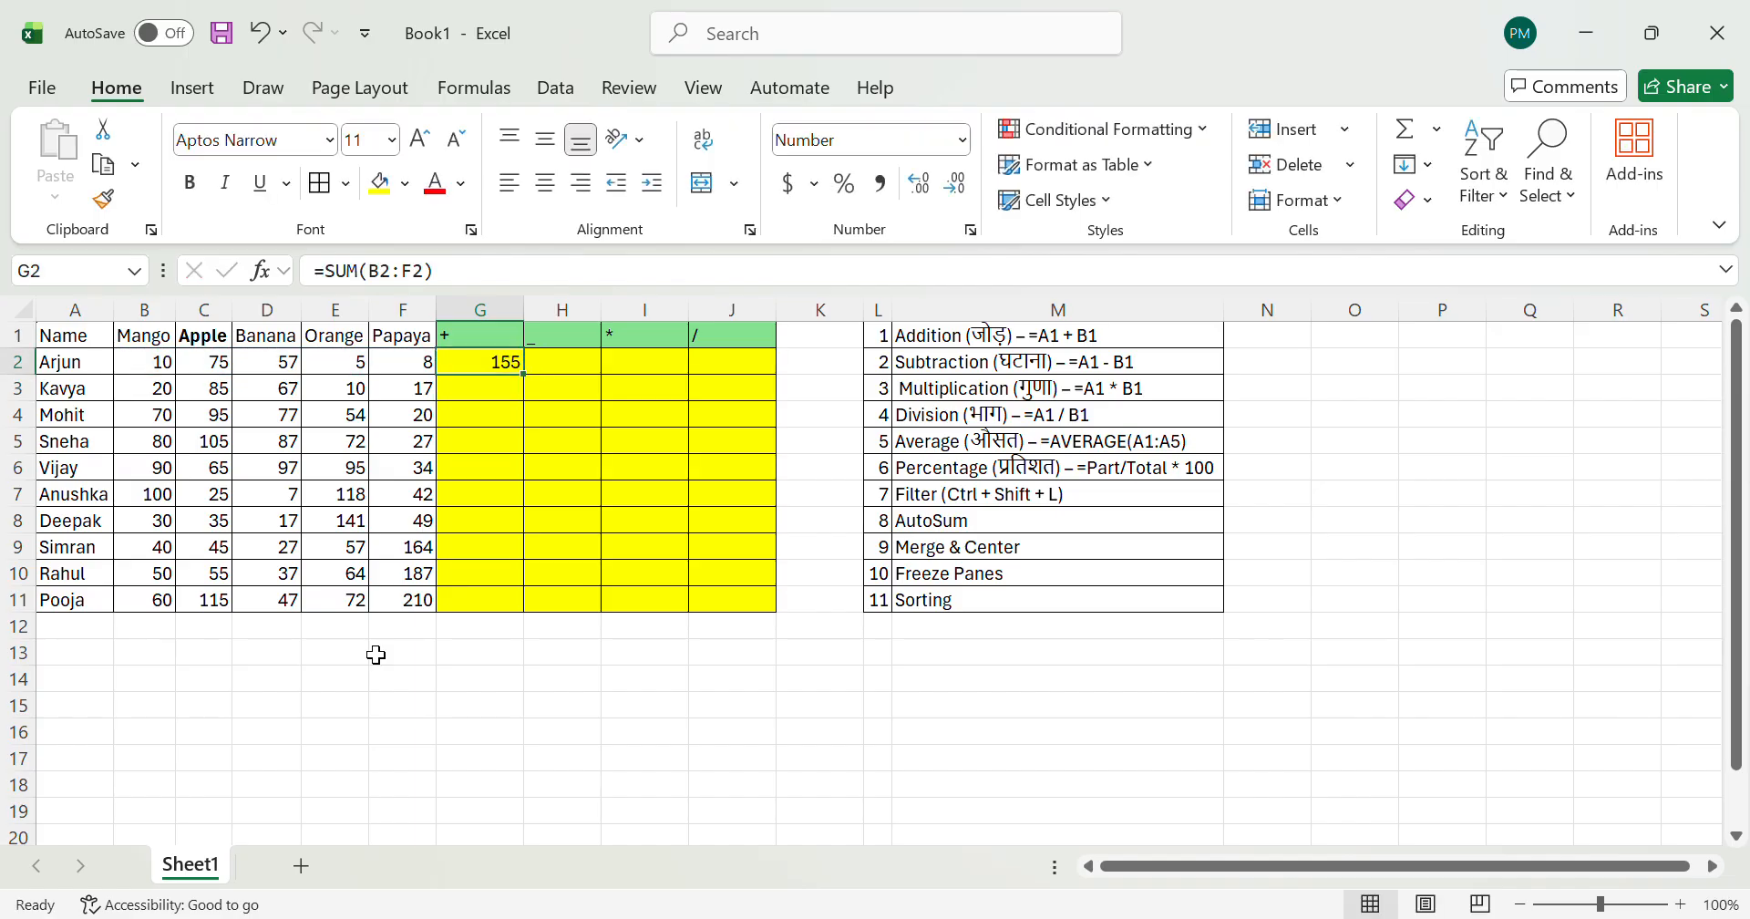
Step: Enter a SUM formula for the range B3:F3 in cell G3
key(Down)
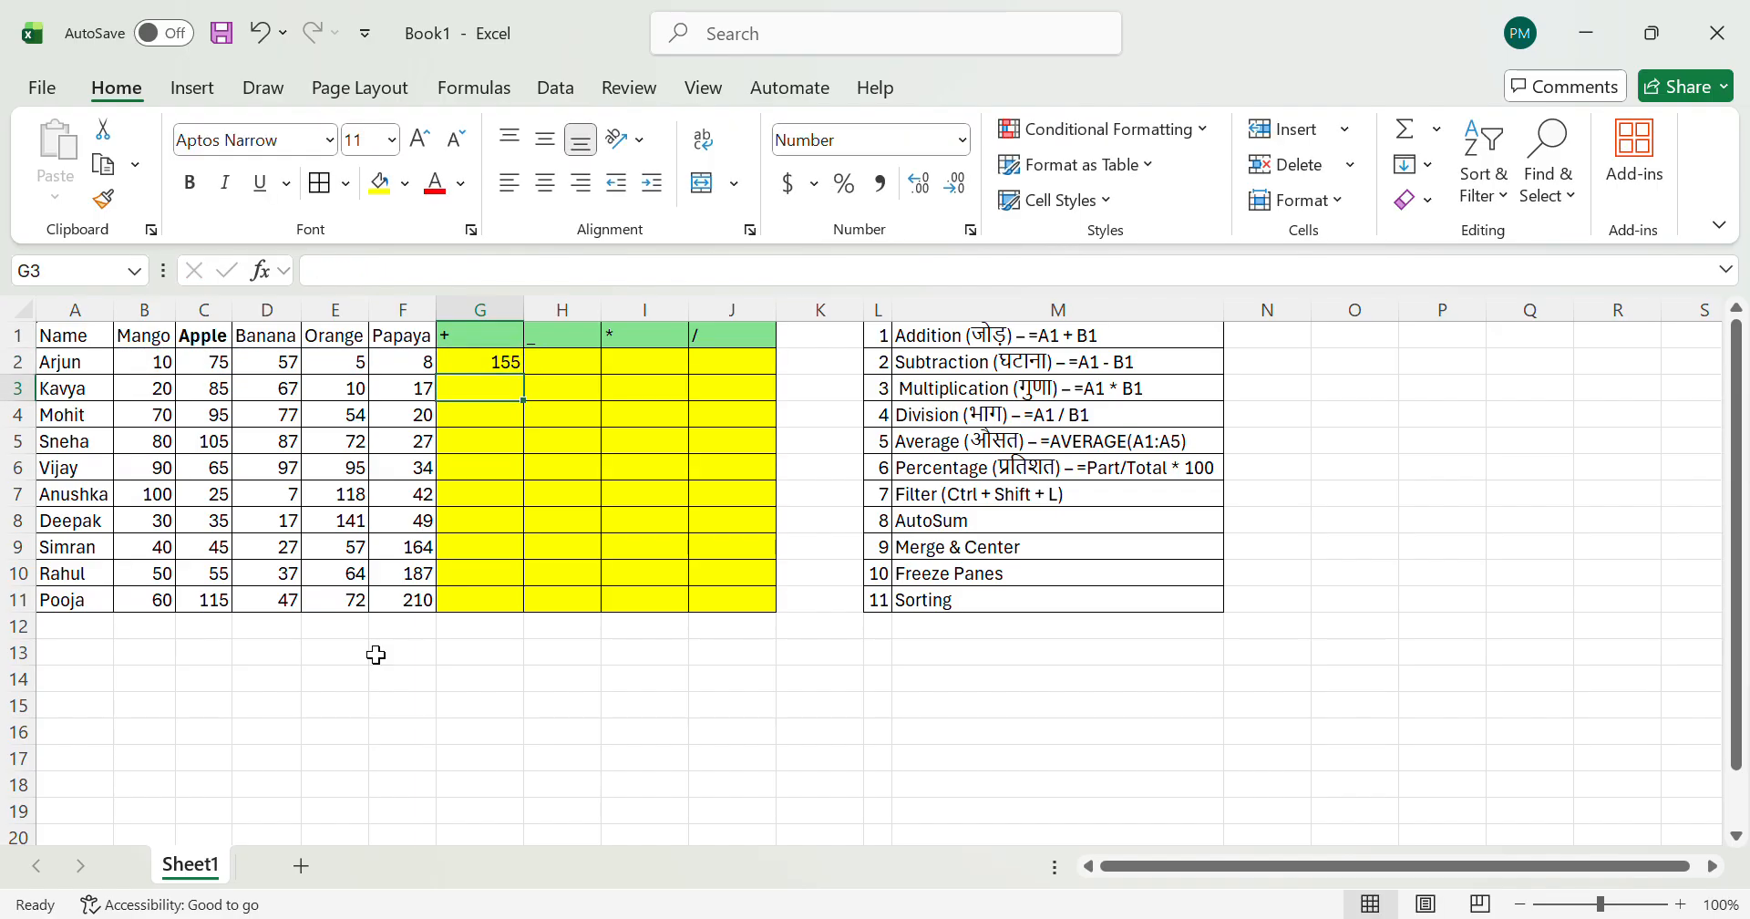
text(=SUM()
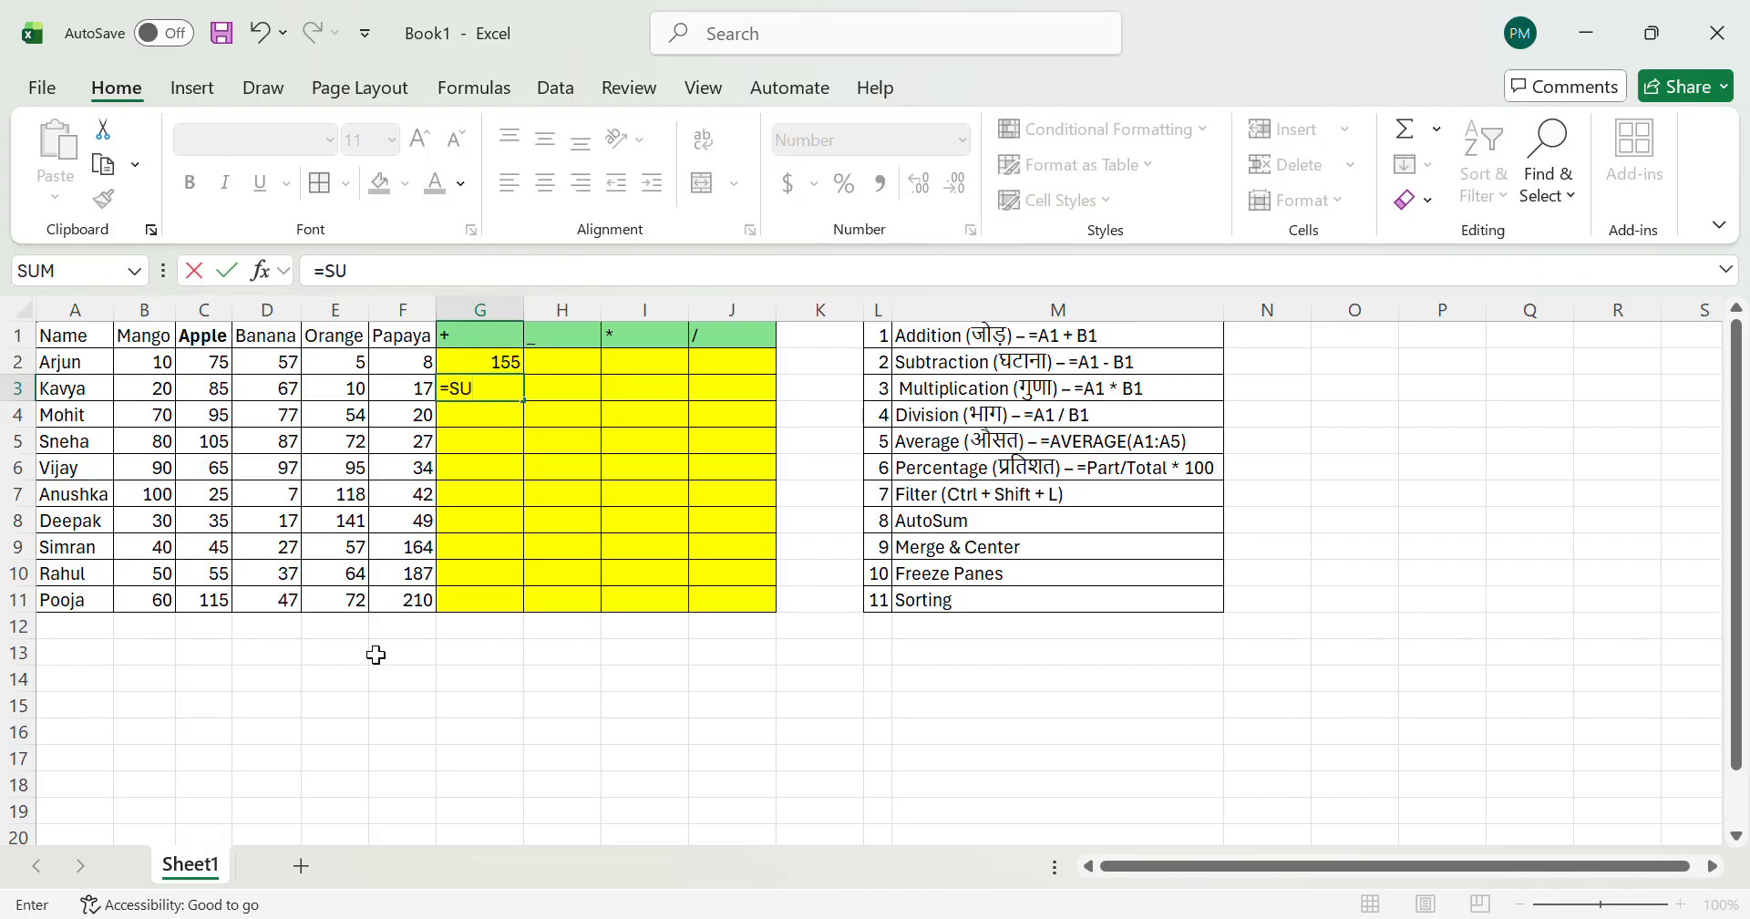
key(Left)
key(Left)
key(Left)
key(Left)
key(Left)
key(shift+Right)
key(shift+Right)
key(shift+Right)
key(shift+Right)
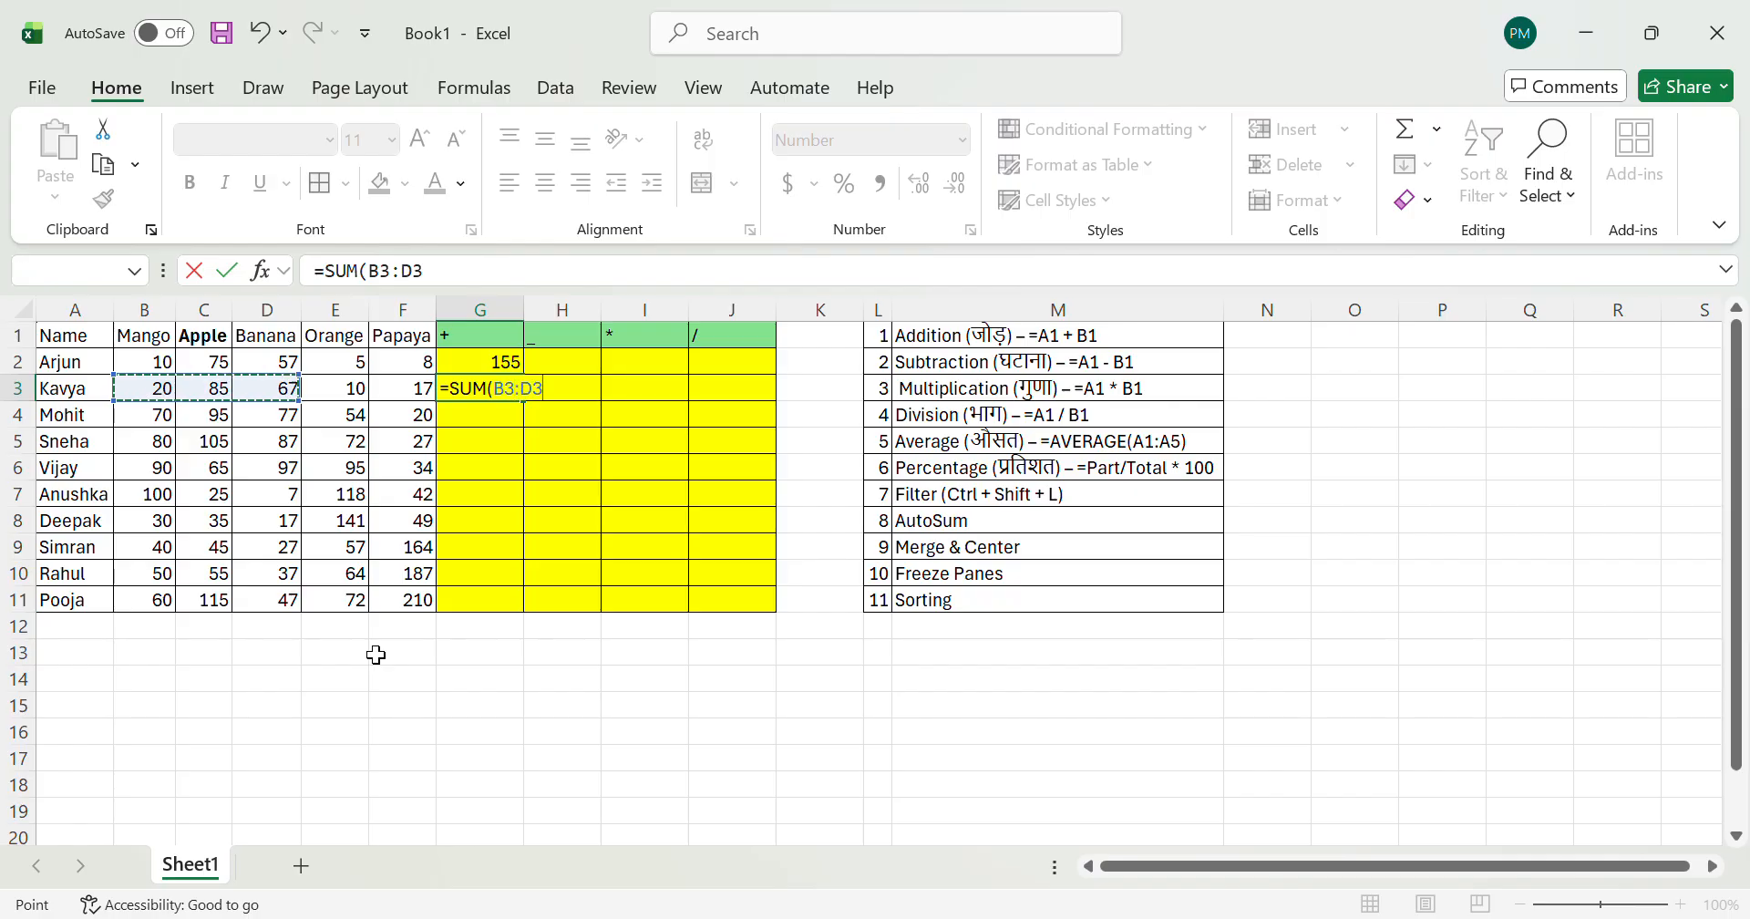
key(Return)
key(Up)
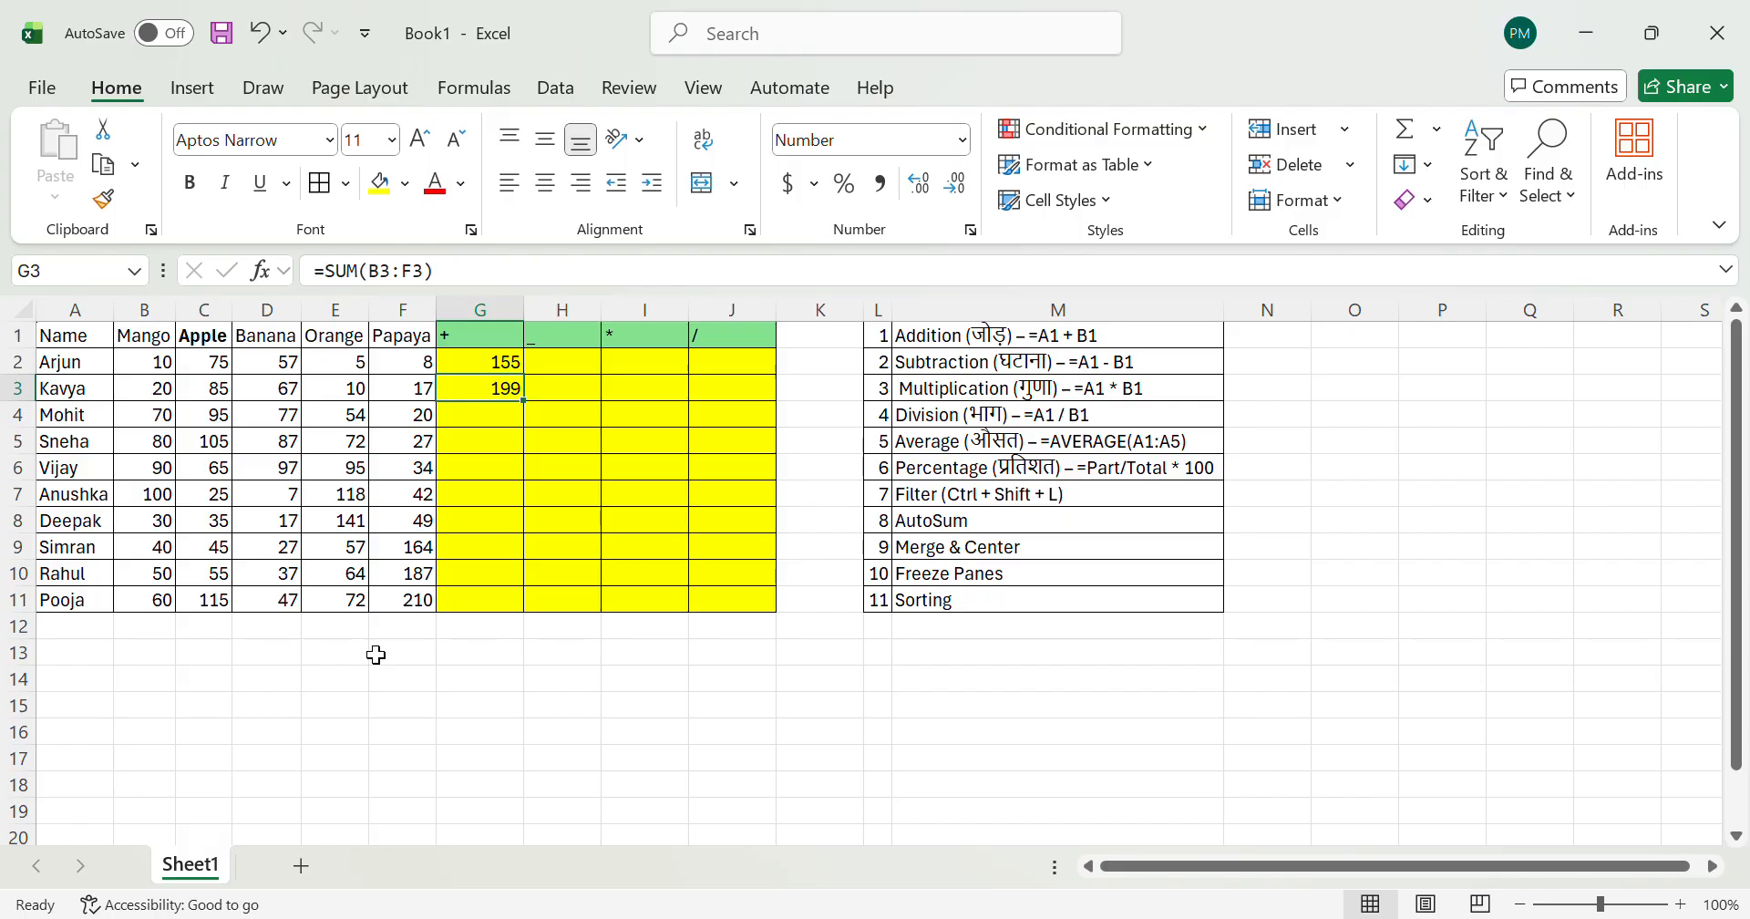
Step: Examine the fruit quantities in rows 2 and 3 next to their totals in column G
key(Left)
key(Left)
key(Right)
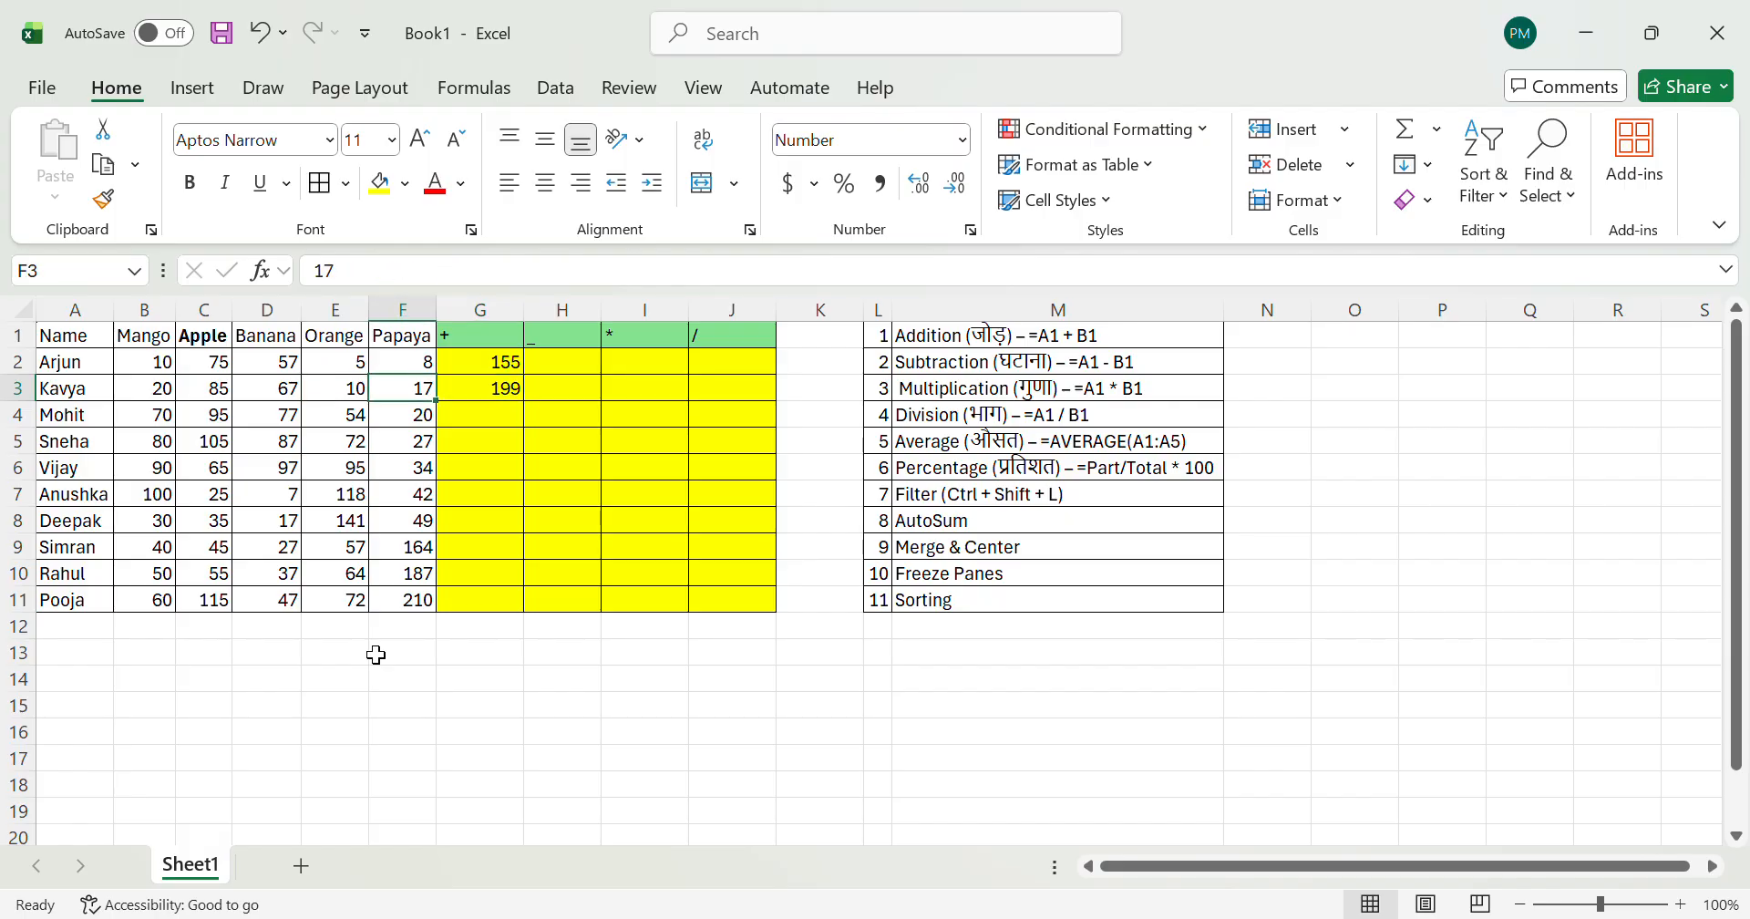
key(Right)
key(Up)
key(Left)
key(Left)
key(Left)
key(Down)
key(Left)
key(Right)
key(Right)
key(Right)
key(Up)
key(Right)
Step: Clear cell G3 and fill the SUM formula from G2 down into G3 and G4
key(Down)
key(Delete)
key(Up)
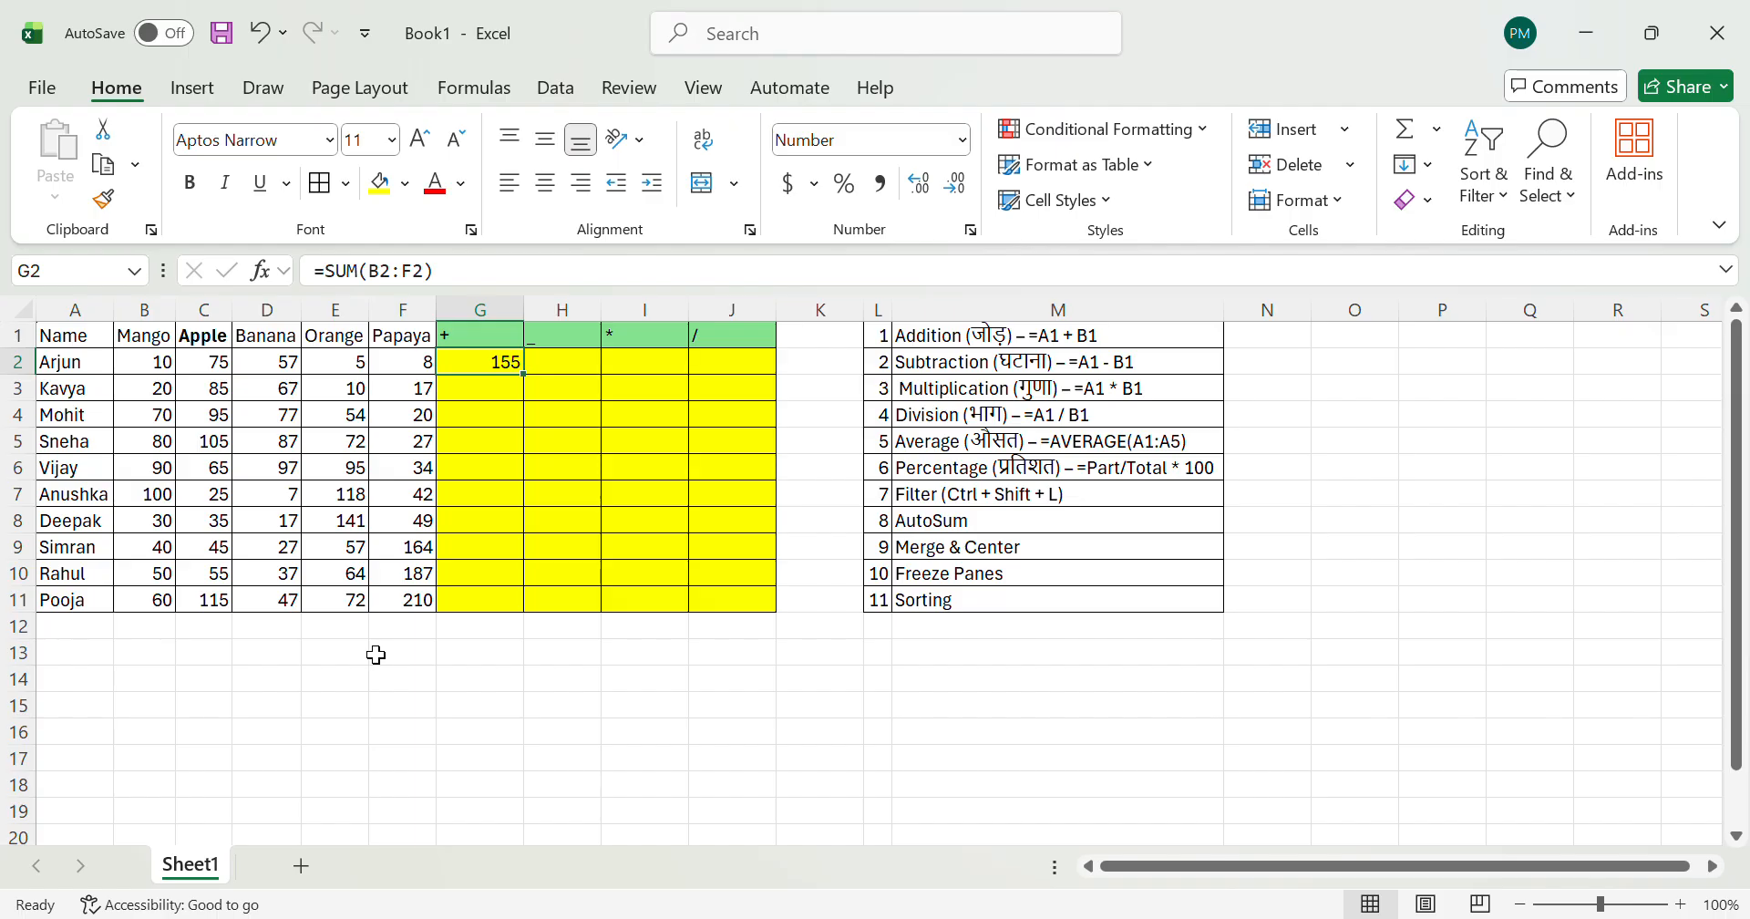
key(Down)
key(Down)
key(Up)
key(ctrl+d)
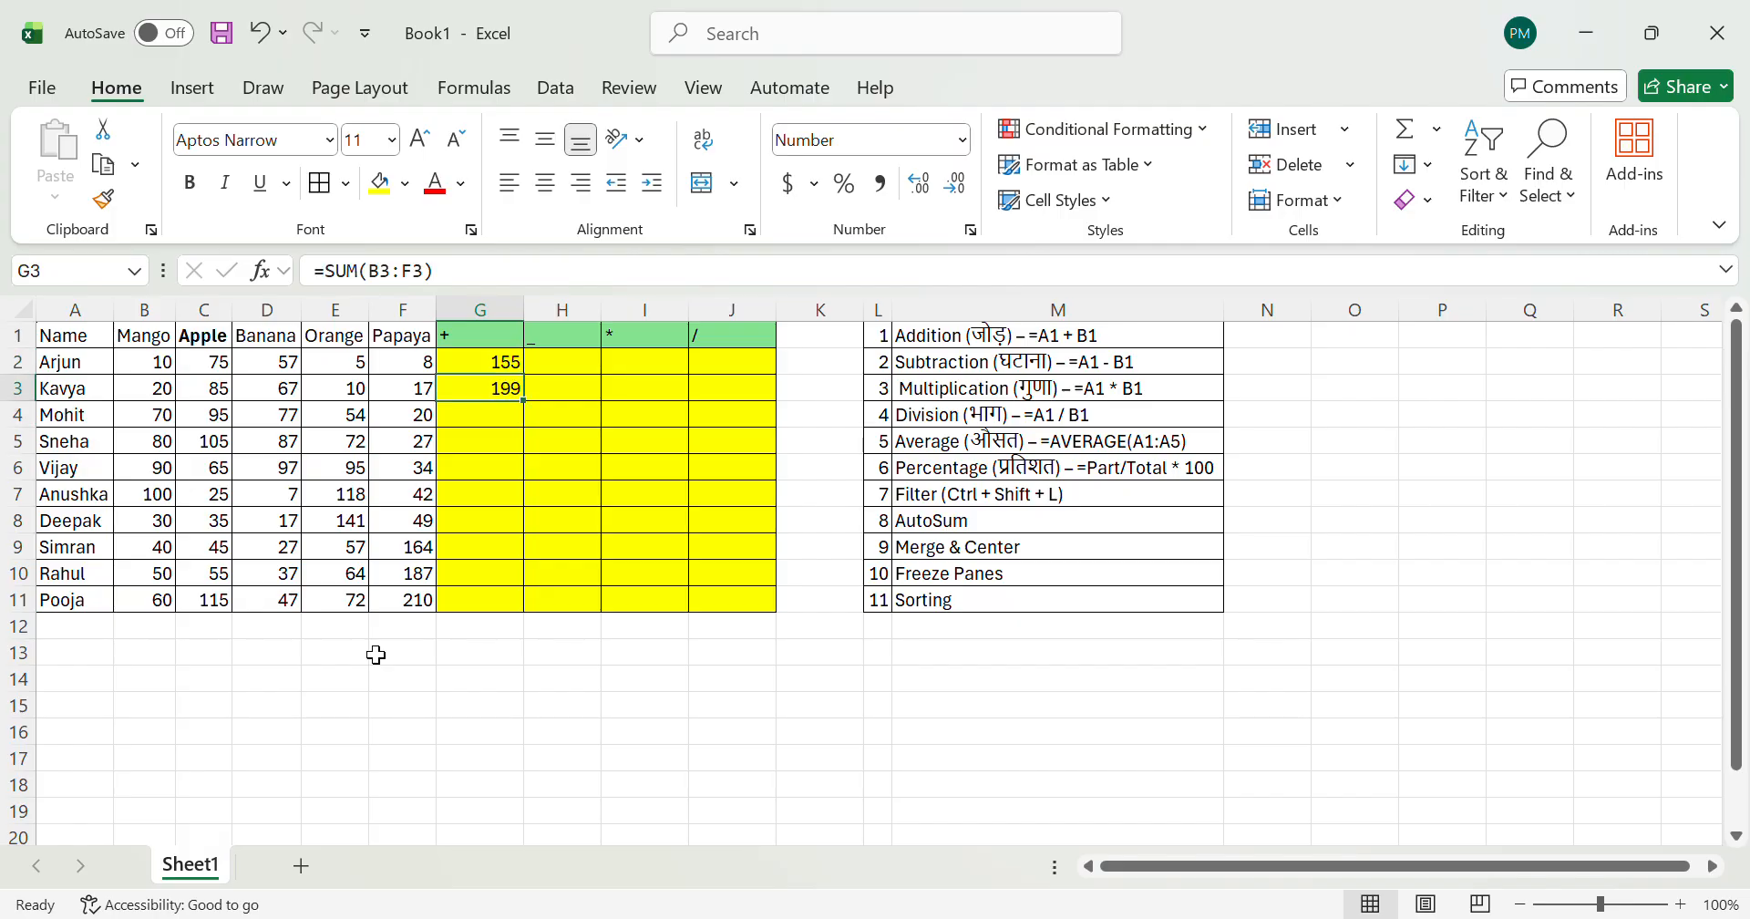
key(Down)
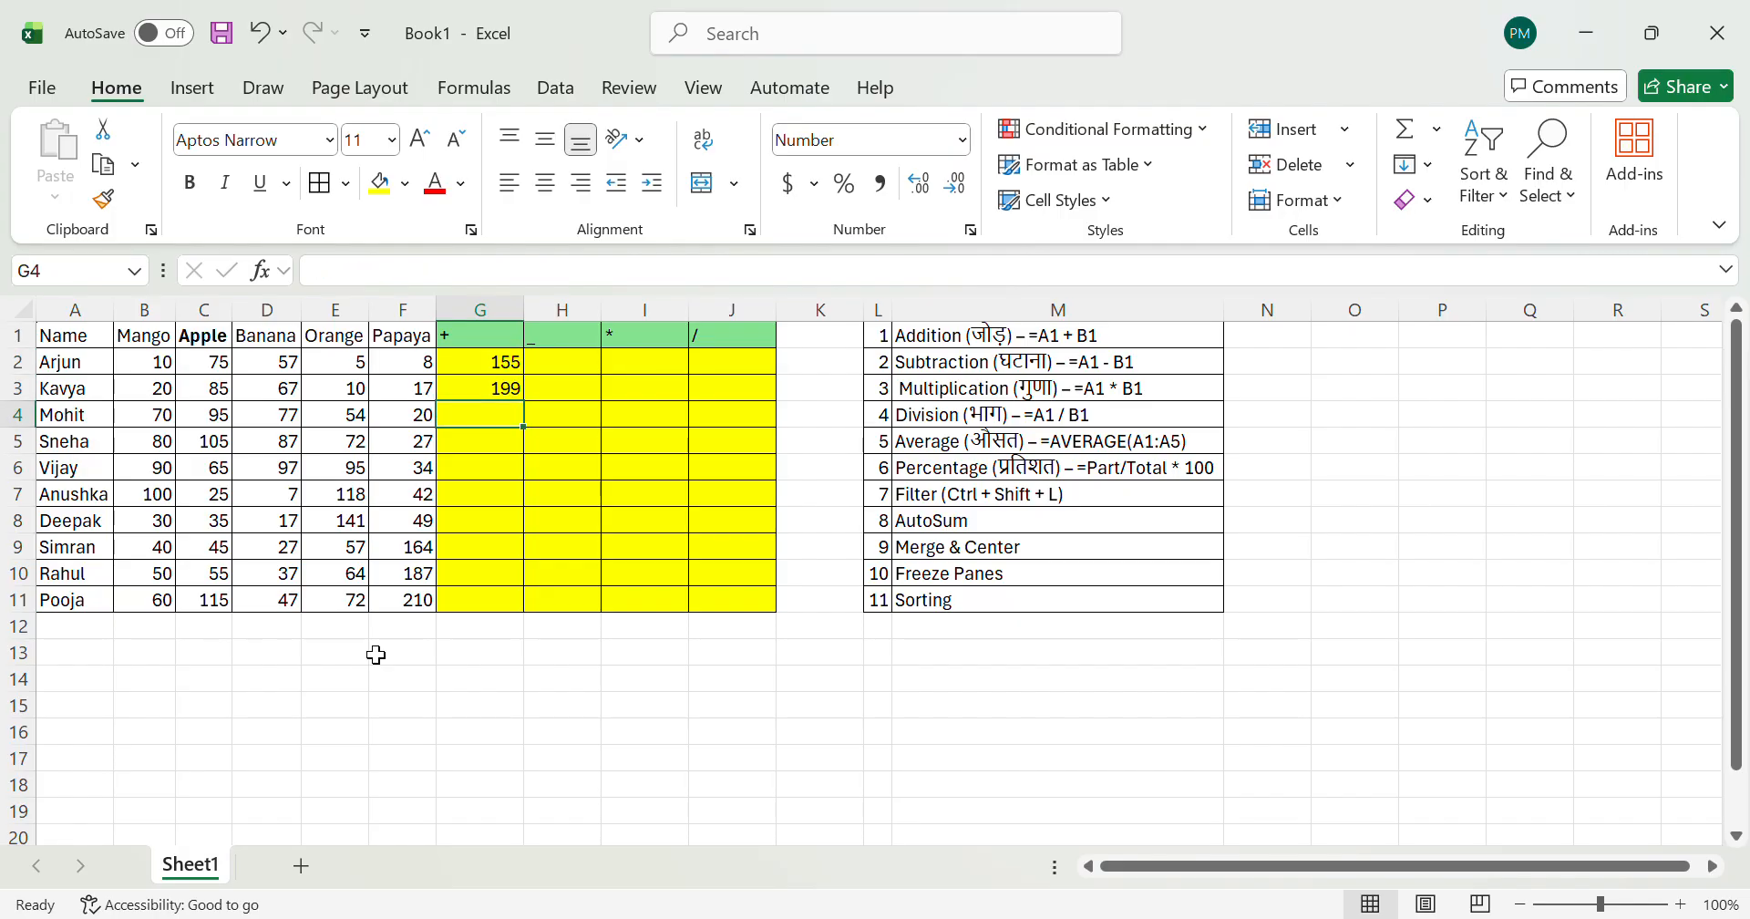
key(ctrl+d)
Step: Check the sum of the quantities in B4:F4 against G4 and review the formulas in column G
key(Left)
key(Left)
key(Left)
key(Left)
key(Left)
key(shift+Right)
key(shift+Right)
key(shift+Right)
key(shift+Right)
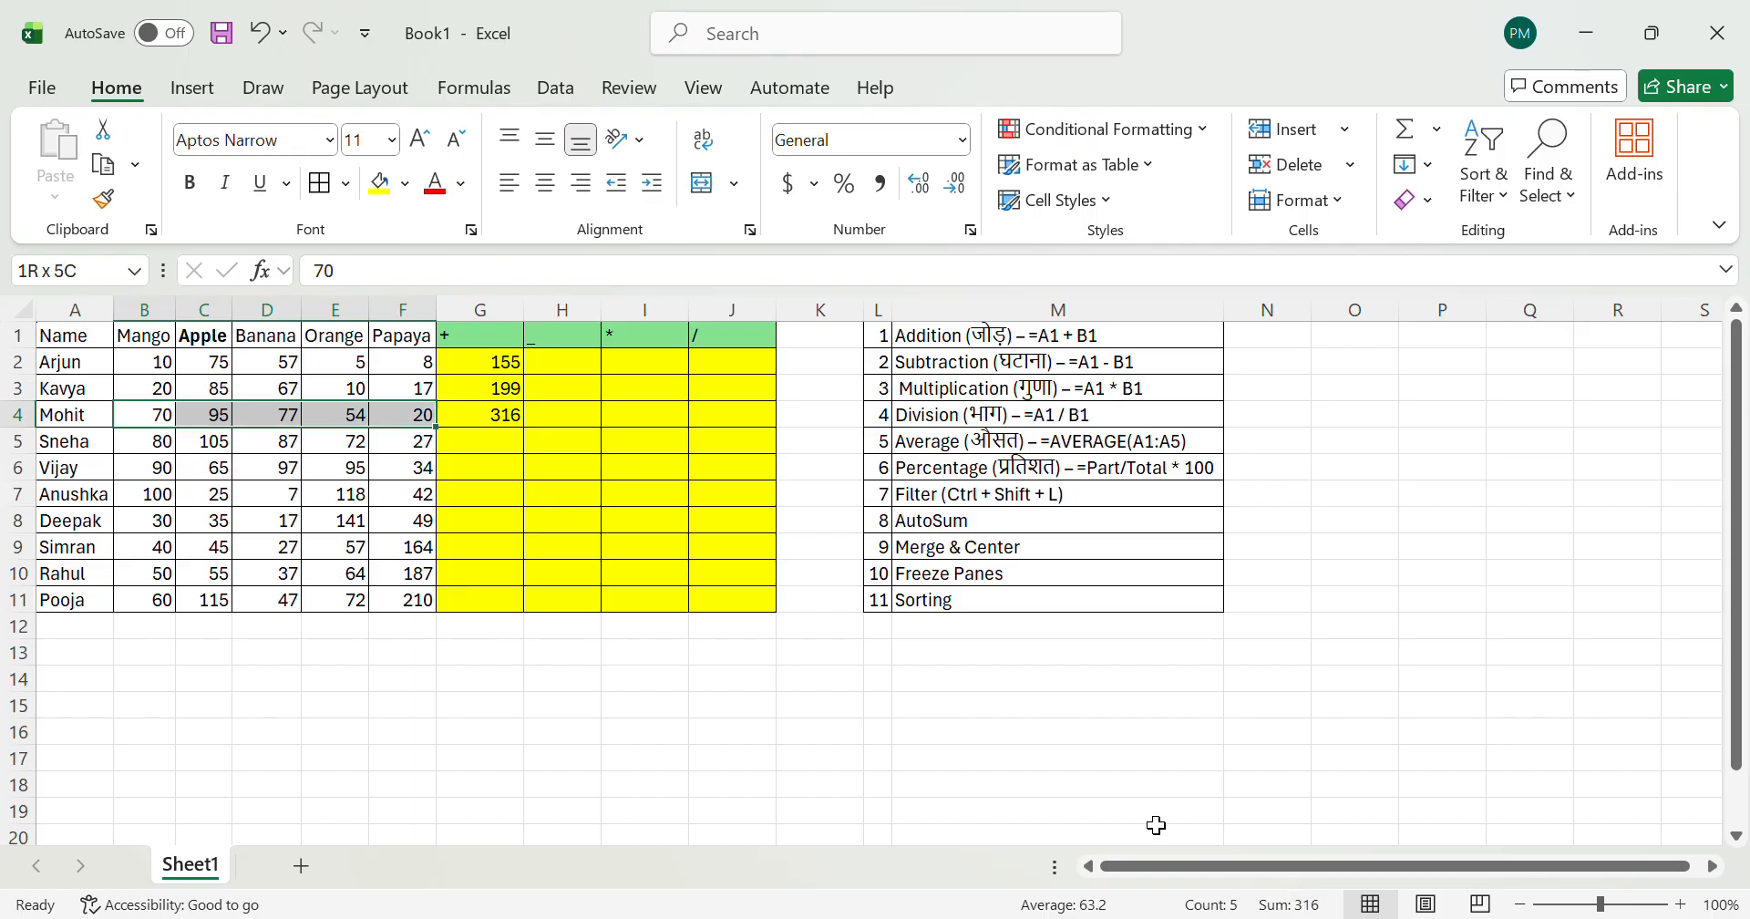
click(453, 405)
key(Up)
key(Up)
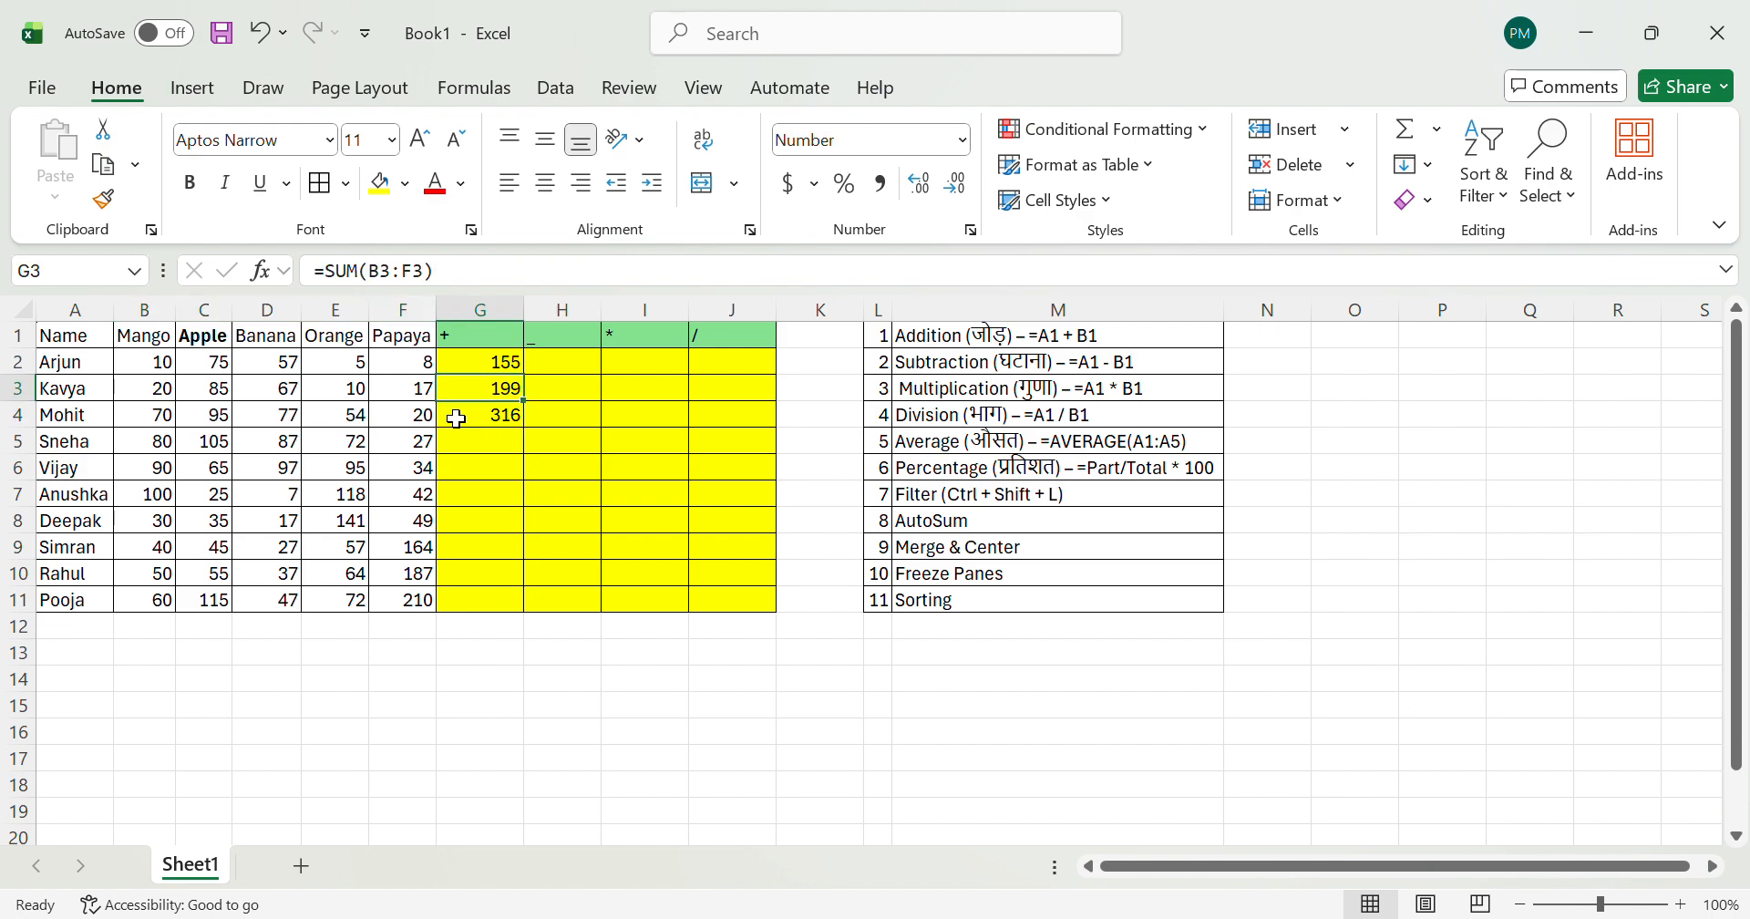
key(Down)
key(Down)
key(Down)
key(Down)
key(Up)
key(Up)
key(Up)
key(Up)
Step: Clear the SUM formulas from cells G3 and G4, keeping the one in G2
key(shift+Down)
key(shift+Down)
key(shift+Down)
key(shift+Down)
key(shift+Down)
key(shift+Down)
key(shift+Down)
key(shift+Down)
key(shift+Down)
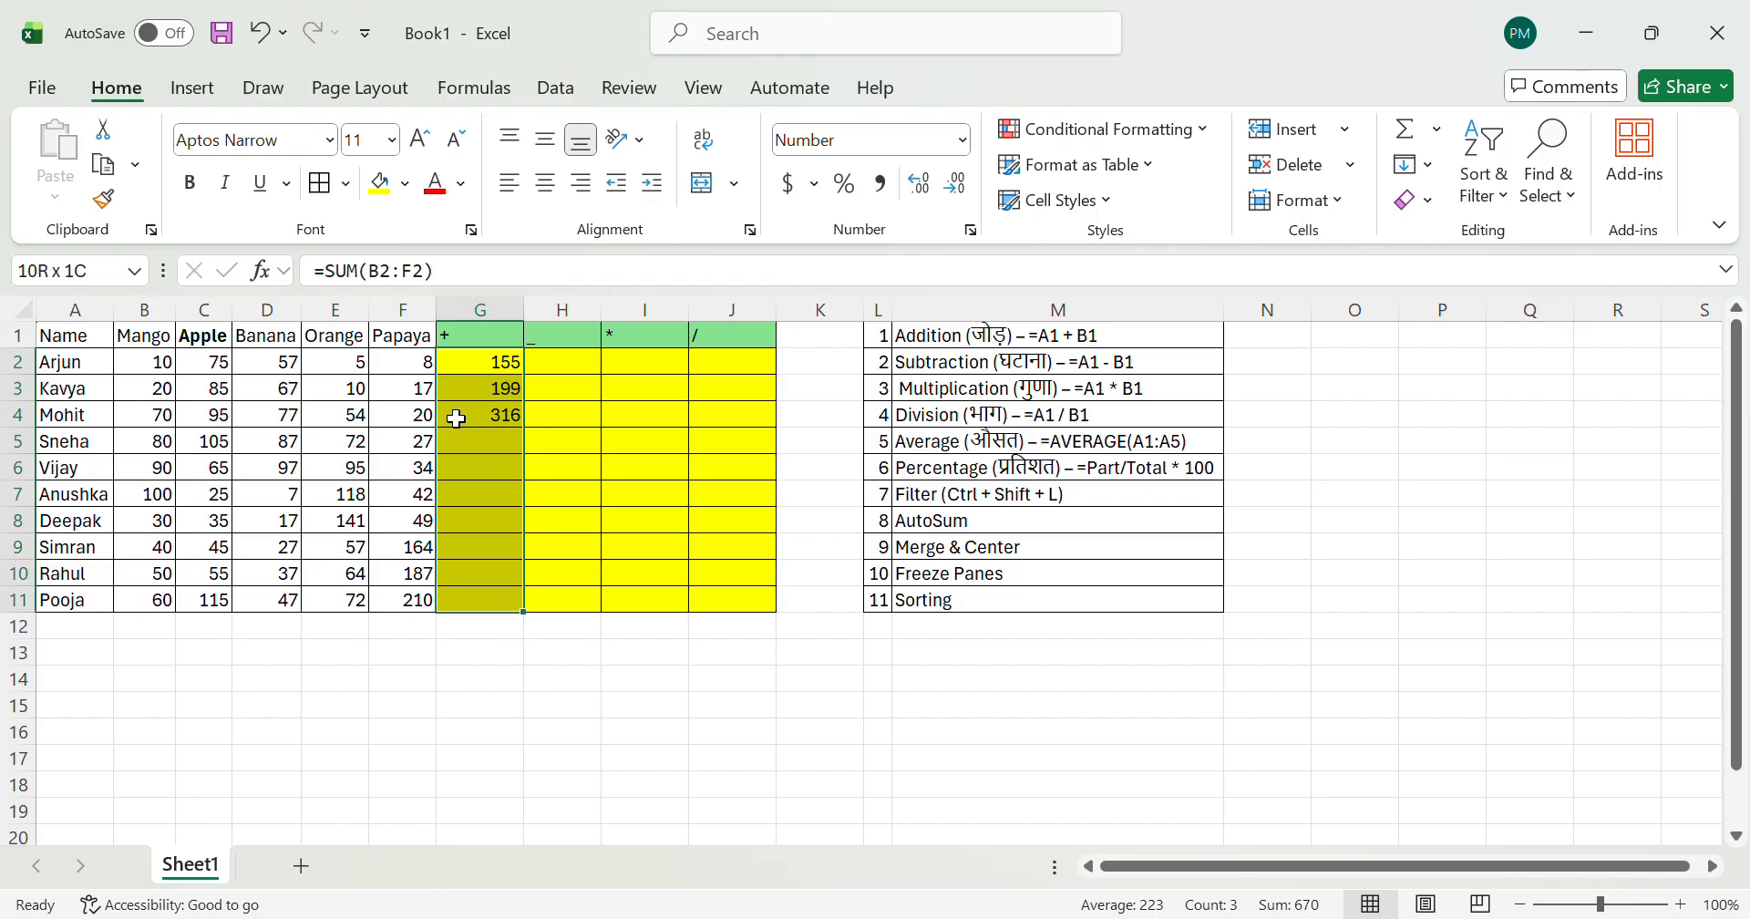
key(Up)
key(Down)
key(Down)
Step: Fill the SUM formula from G2 down through cell G11 in one operation
key(shift+Down)
key(Up)
key(shift+Down)
key(shift+Down)
key(shift+Down)
key(shift+Down)
key(shift+Down)
key(shift+Down)
key(shift+Down)
key(shift+Down)
key(shift+Down)
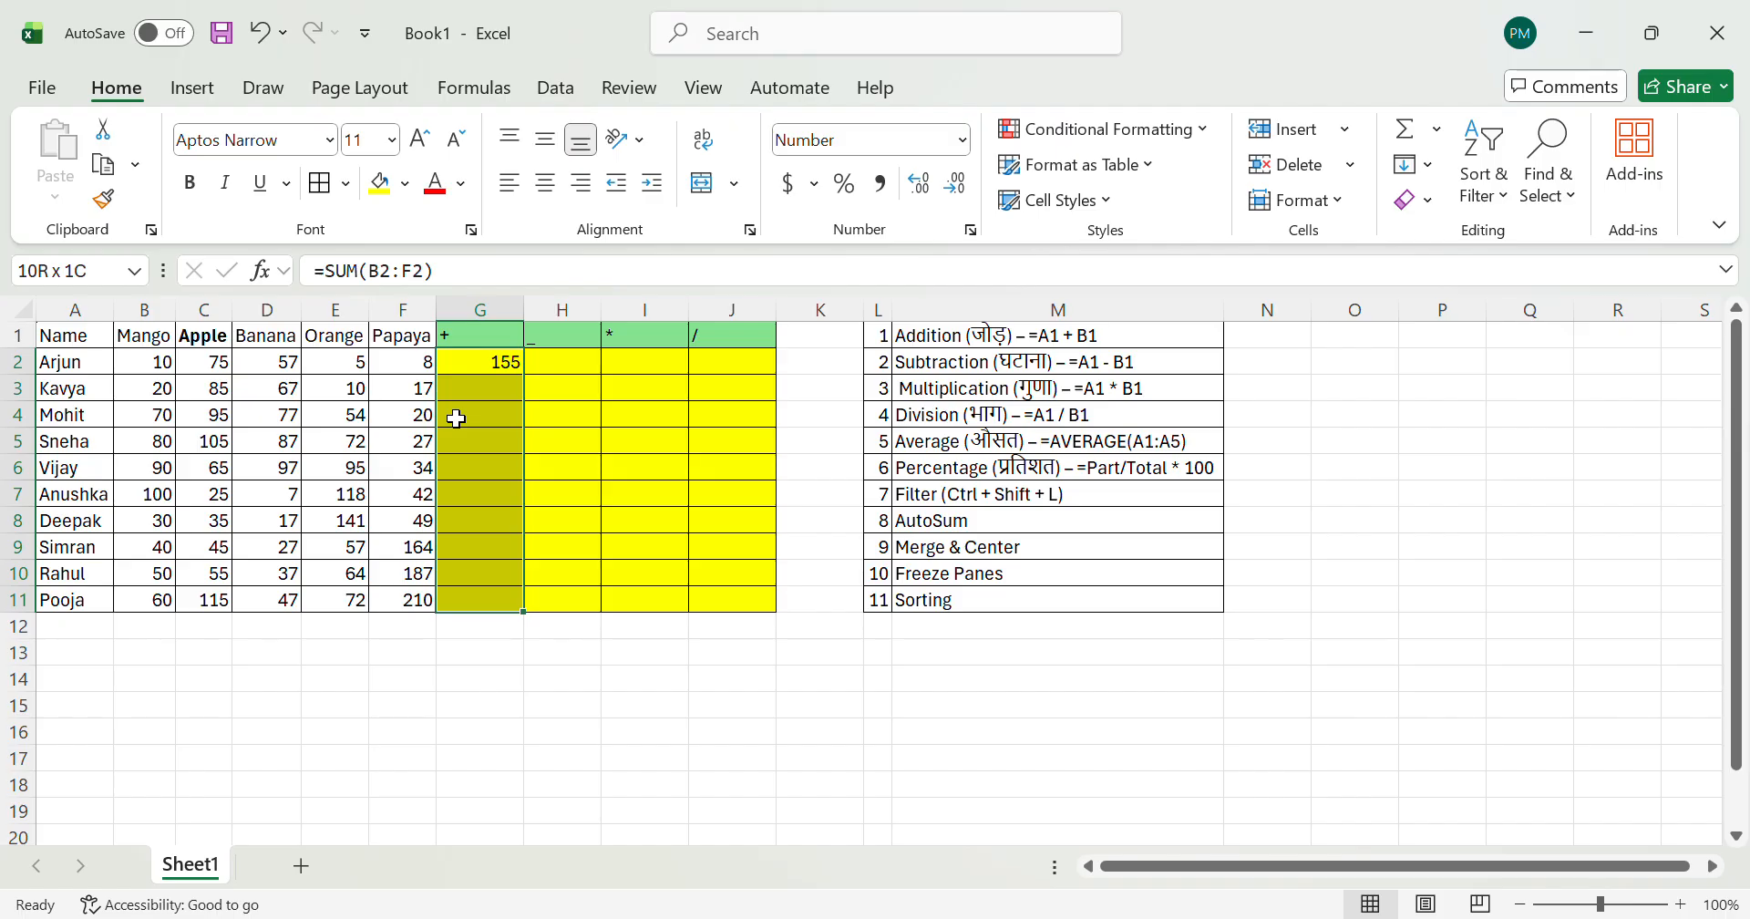
key(ctrl+d)
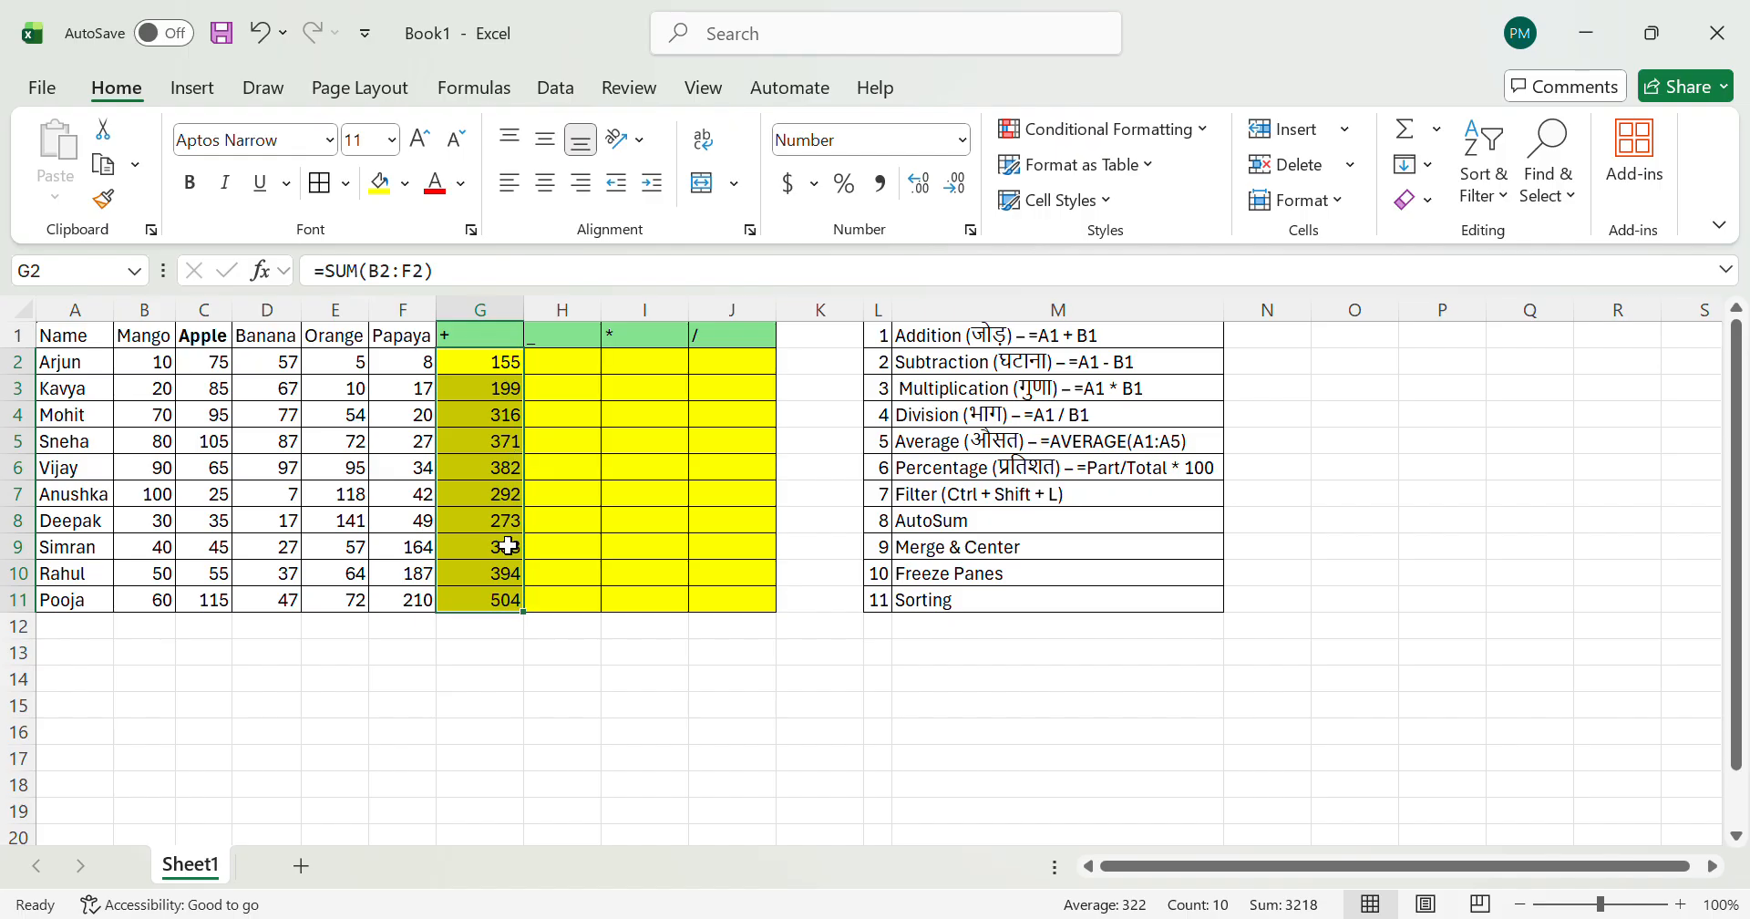
Step: Check the sum of the last row's quantities in B11:F11 against the total in G11
key(Down)
key(Down)
key(ctrl+Down)
key(Left)
key(Left)
key(Left)
key(Left)
key(Left)
key(shift+Right)
key(shift+Right)
key(shift+Right)
key(shift+Right)
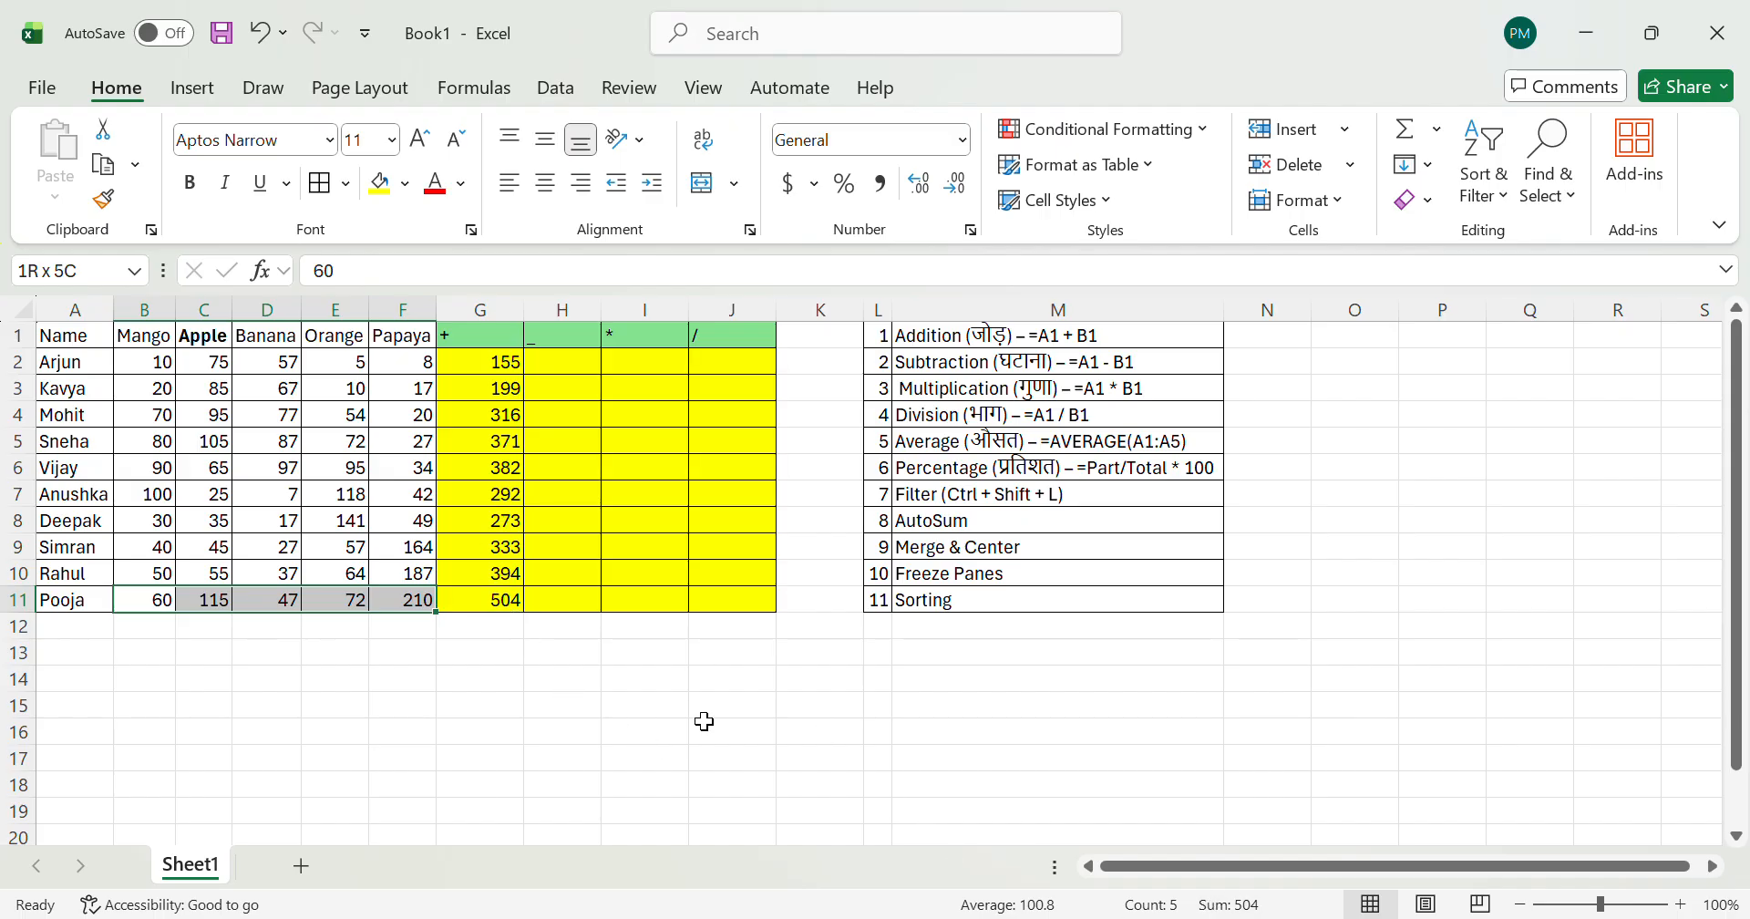
Step: Review the totals in G2:G11 and the quantities across row 2 beside the empty subtraction column
click(659, 570)
key(ctrl+Up)
key(Down)
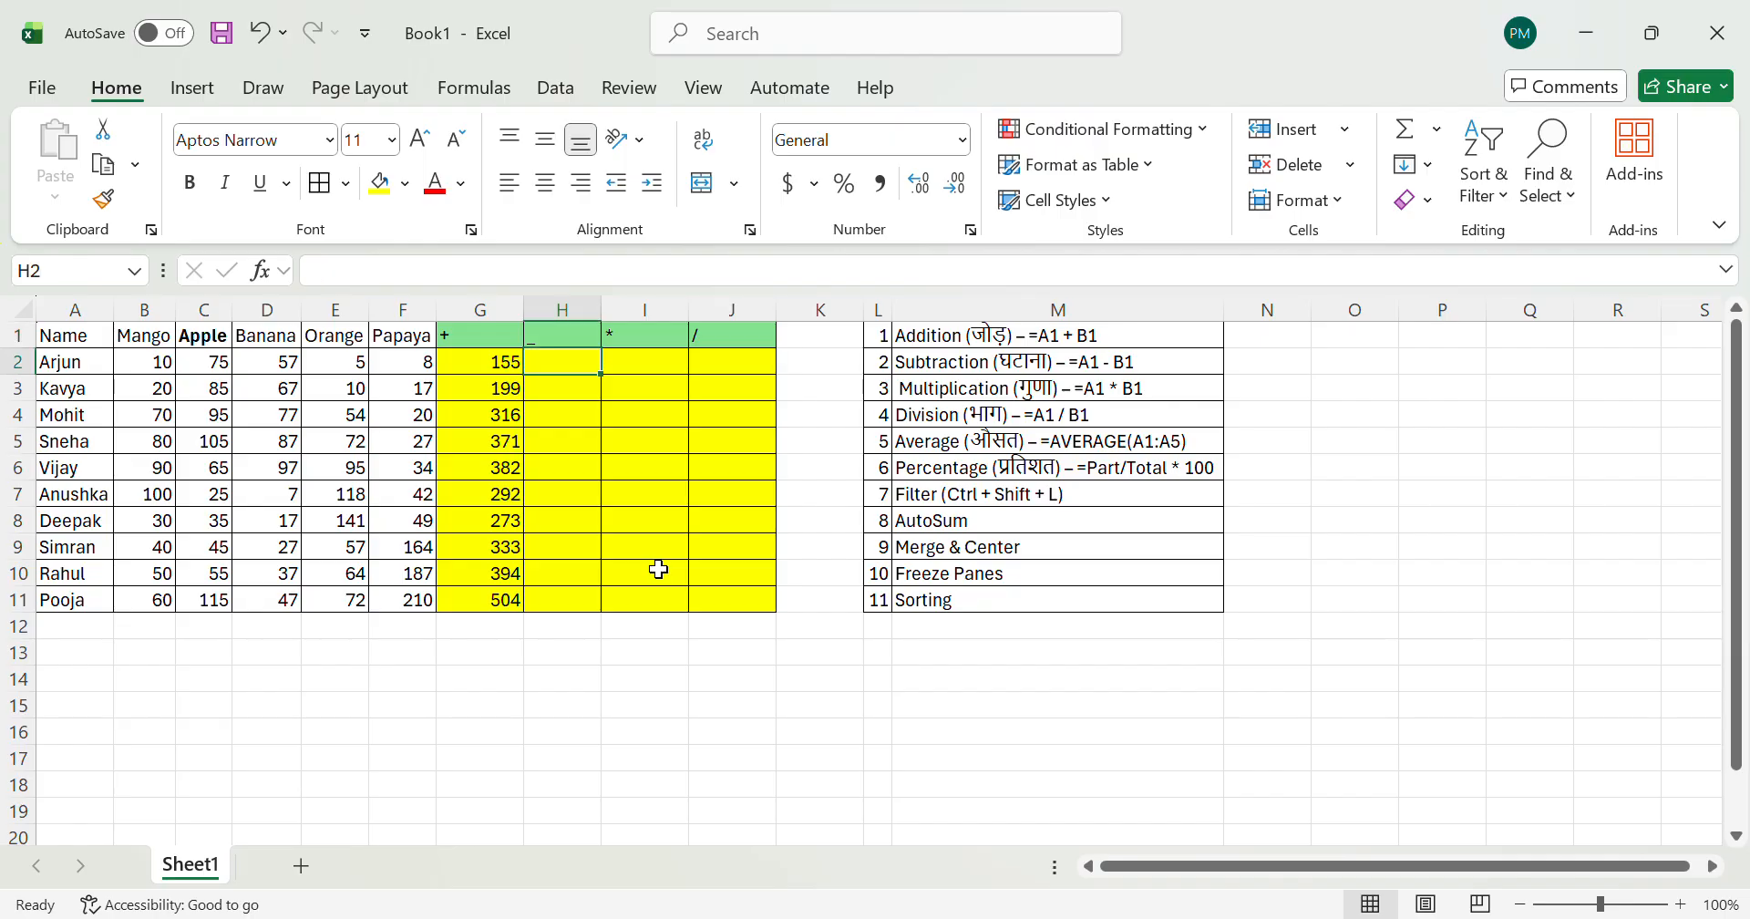
key(Left)
key(ctrl+shift+Down)
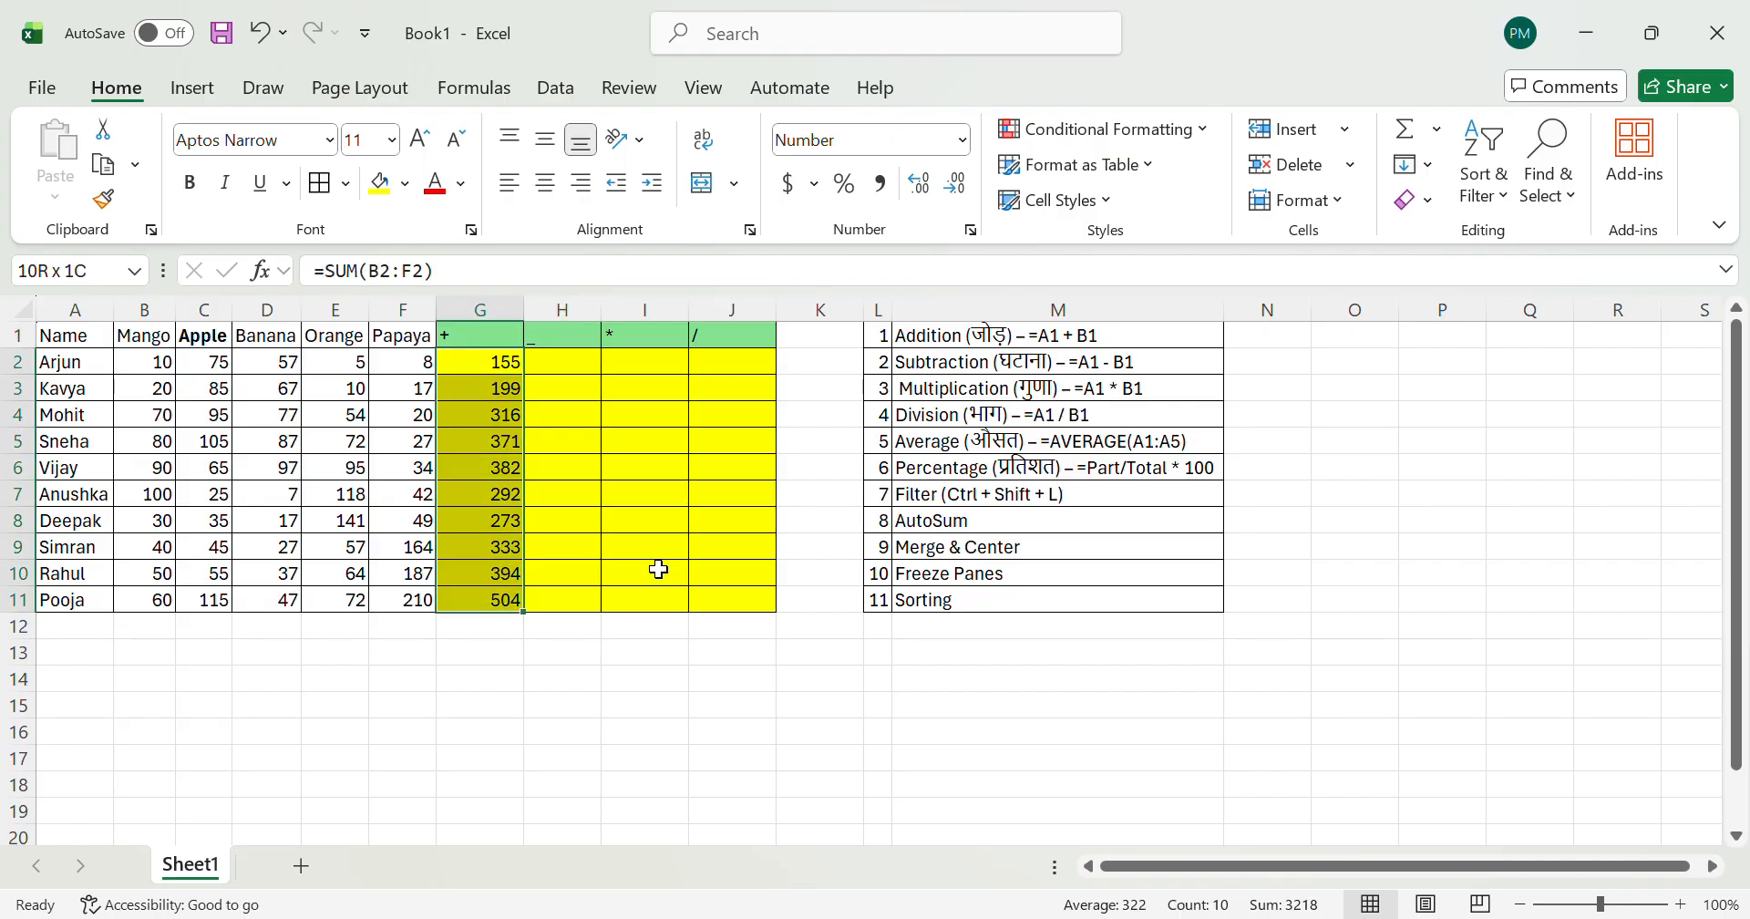
key(Right)
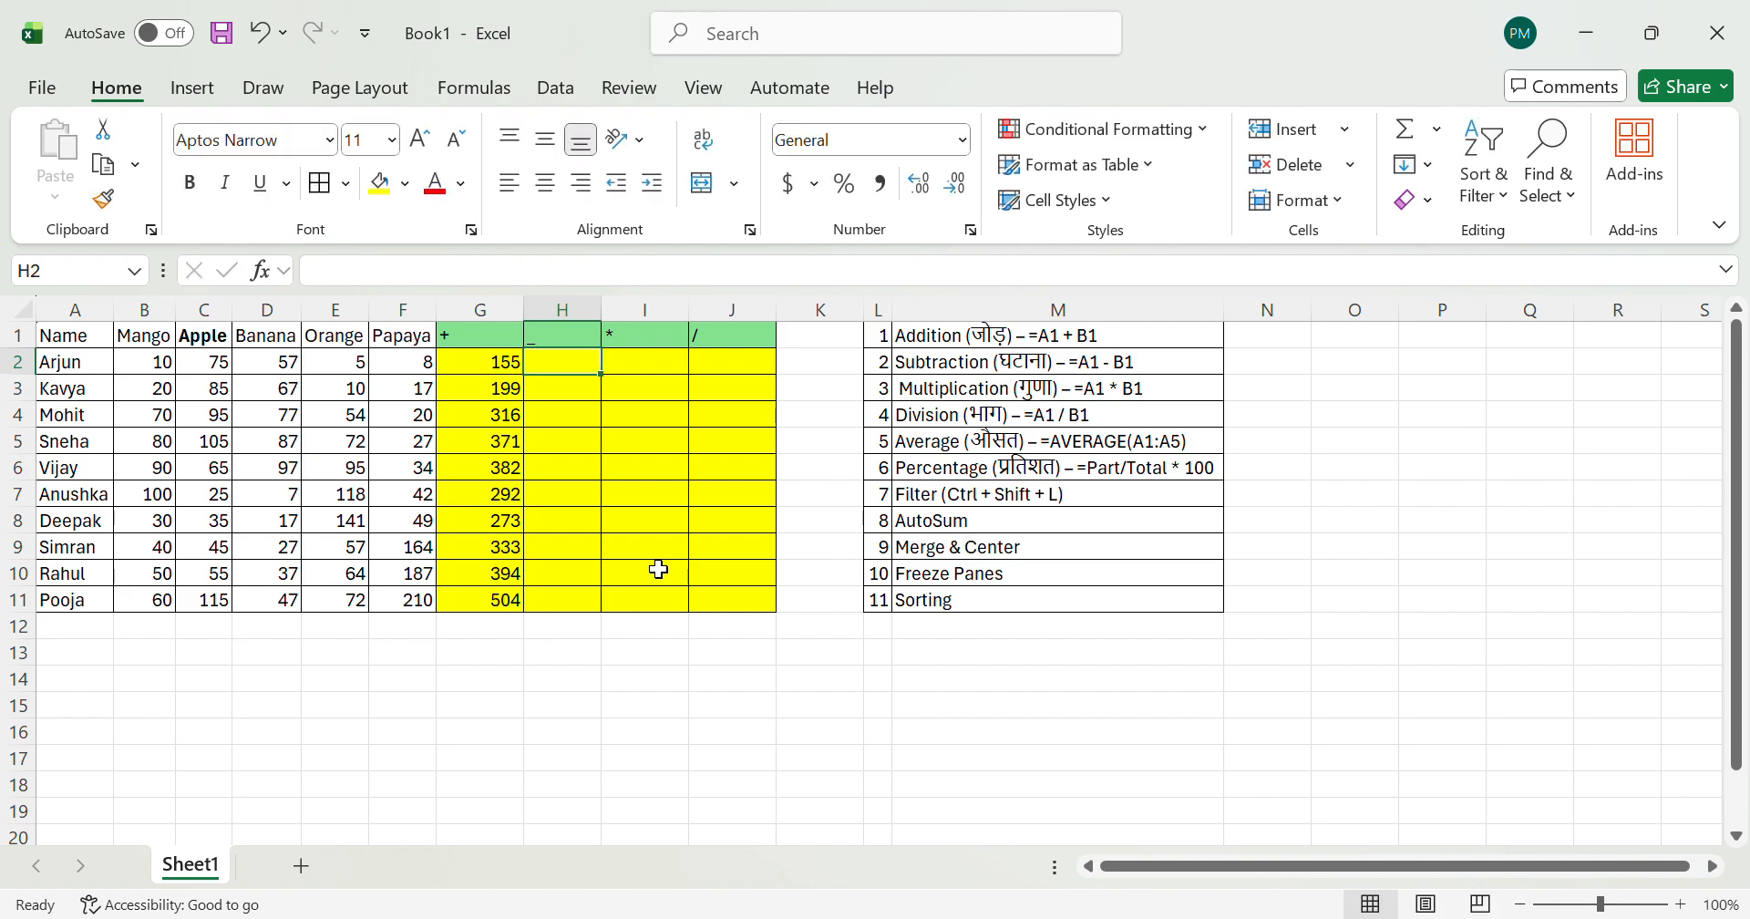
key(Left)
key(Left)
key(Left)
key(Left)
key(Left)
key(Left)
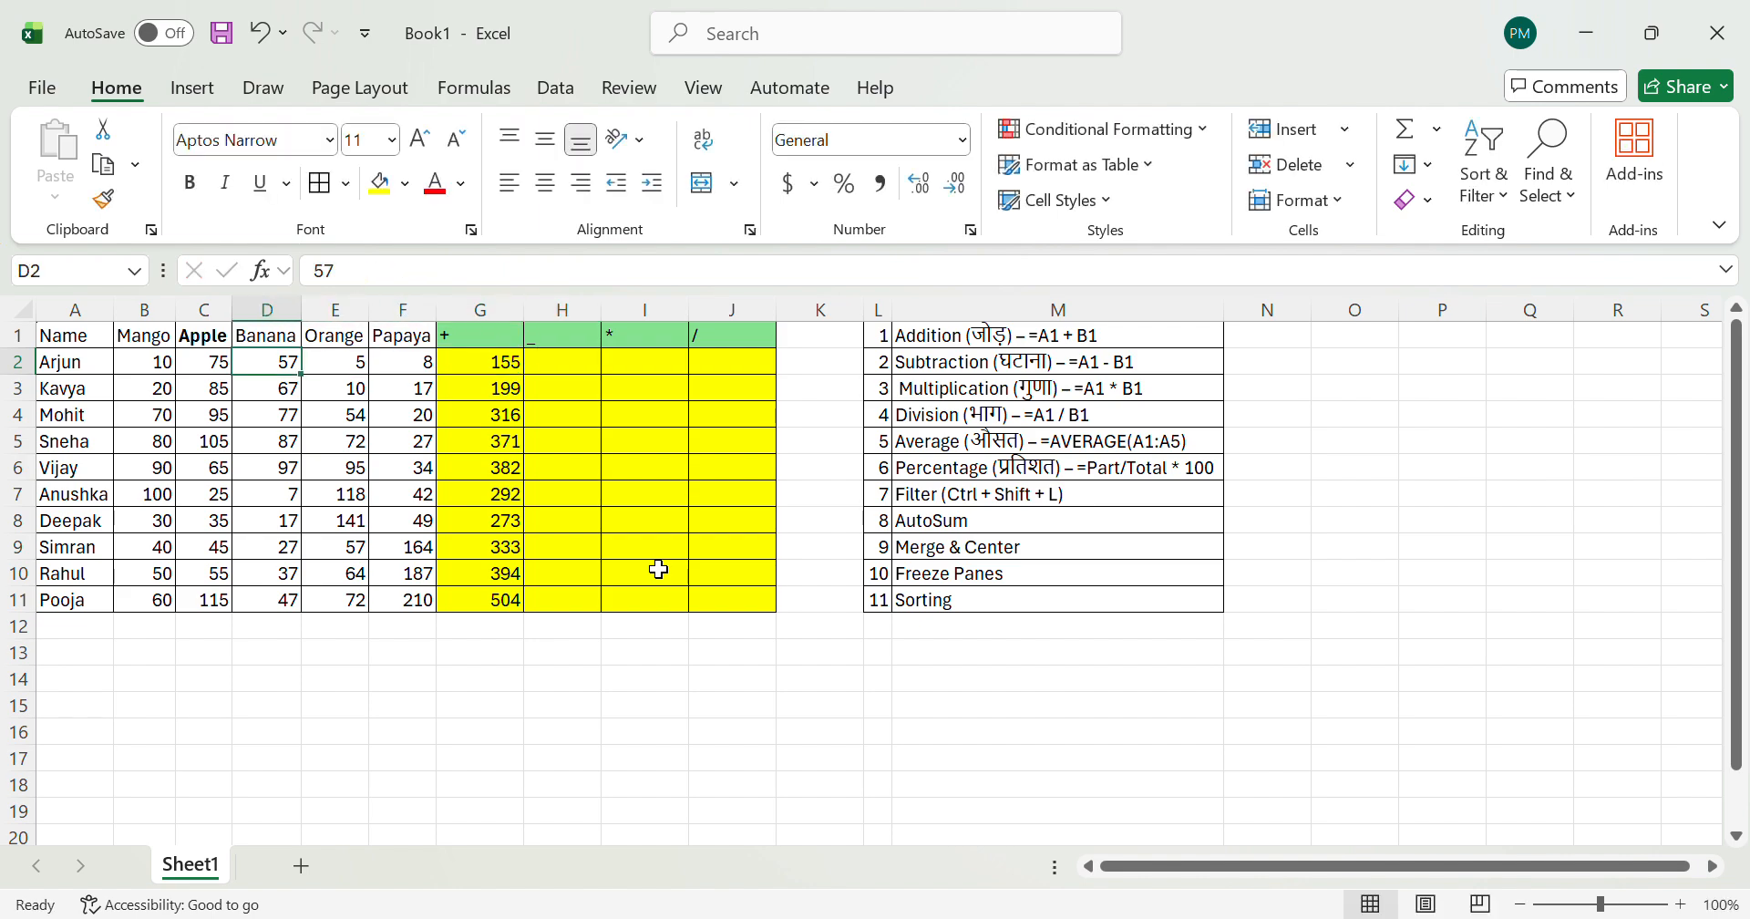
key(Right)
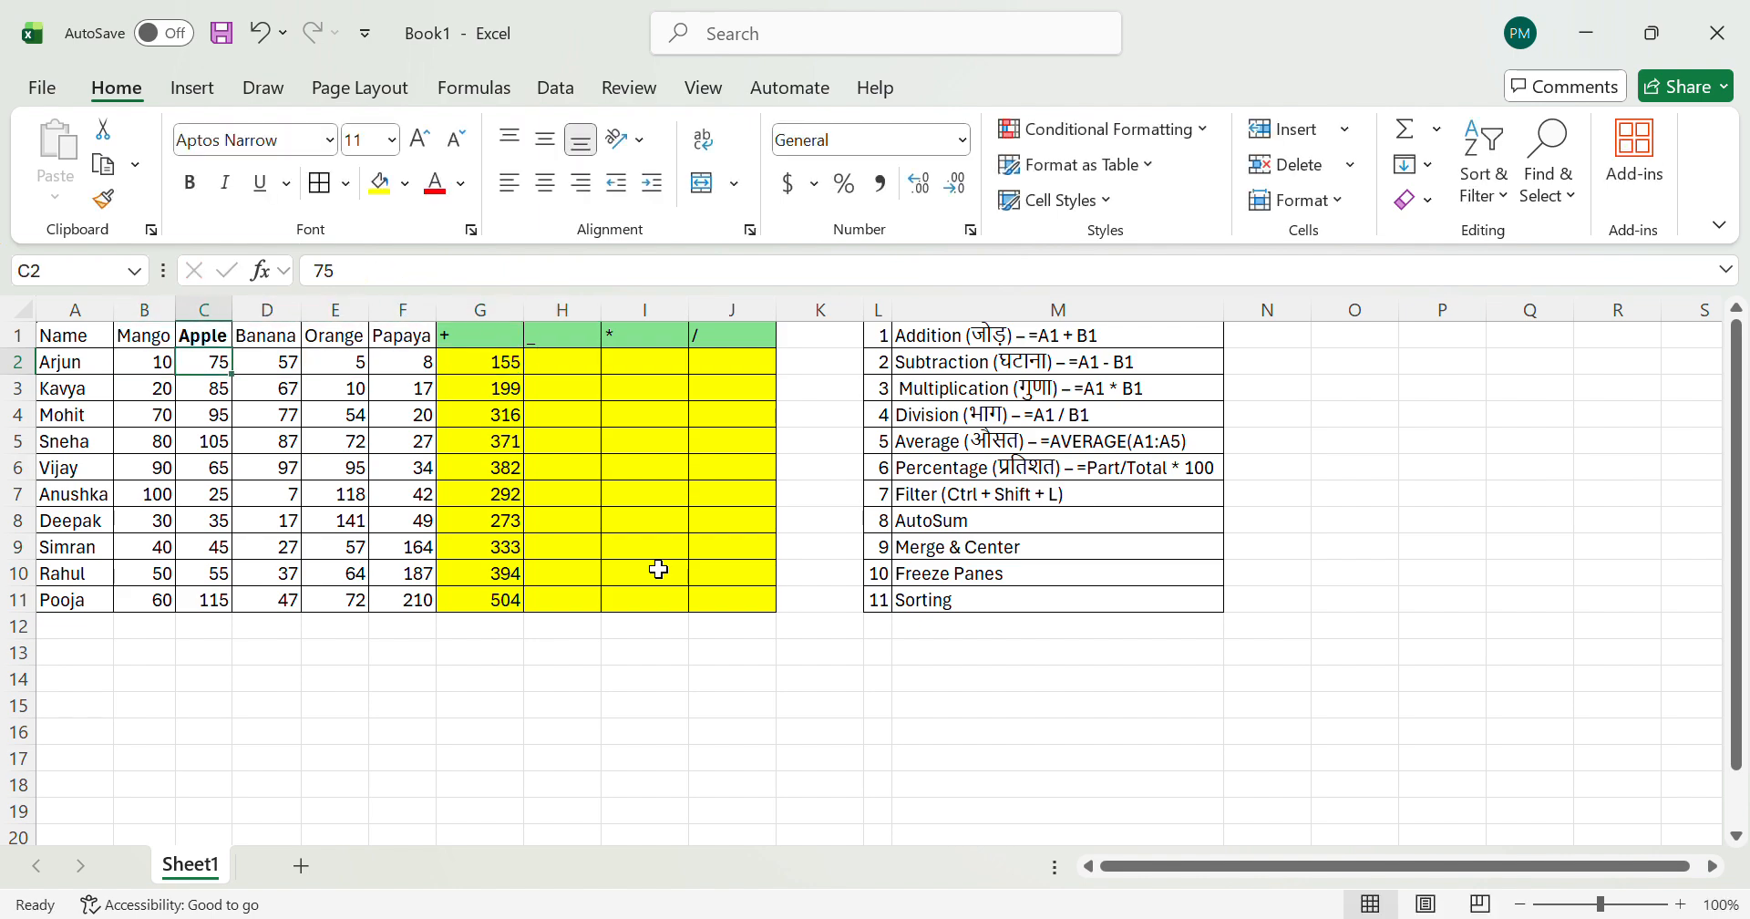
key(Left)
key(Right)
key(Right)
key(Right)
key(Right)
key(Right)
key(Right)
key(Right)
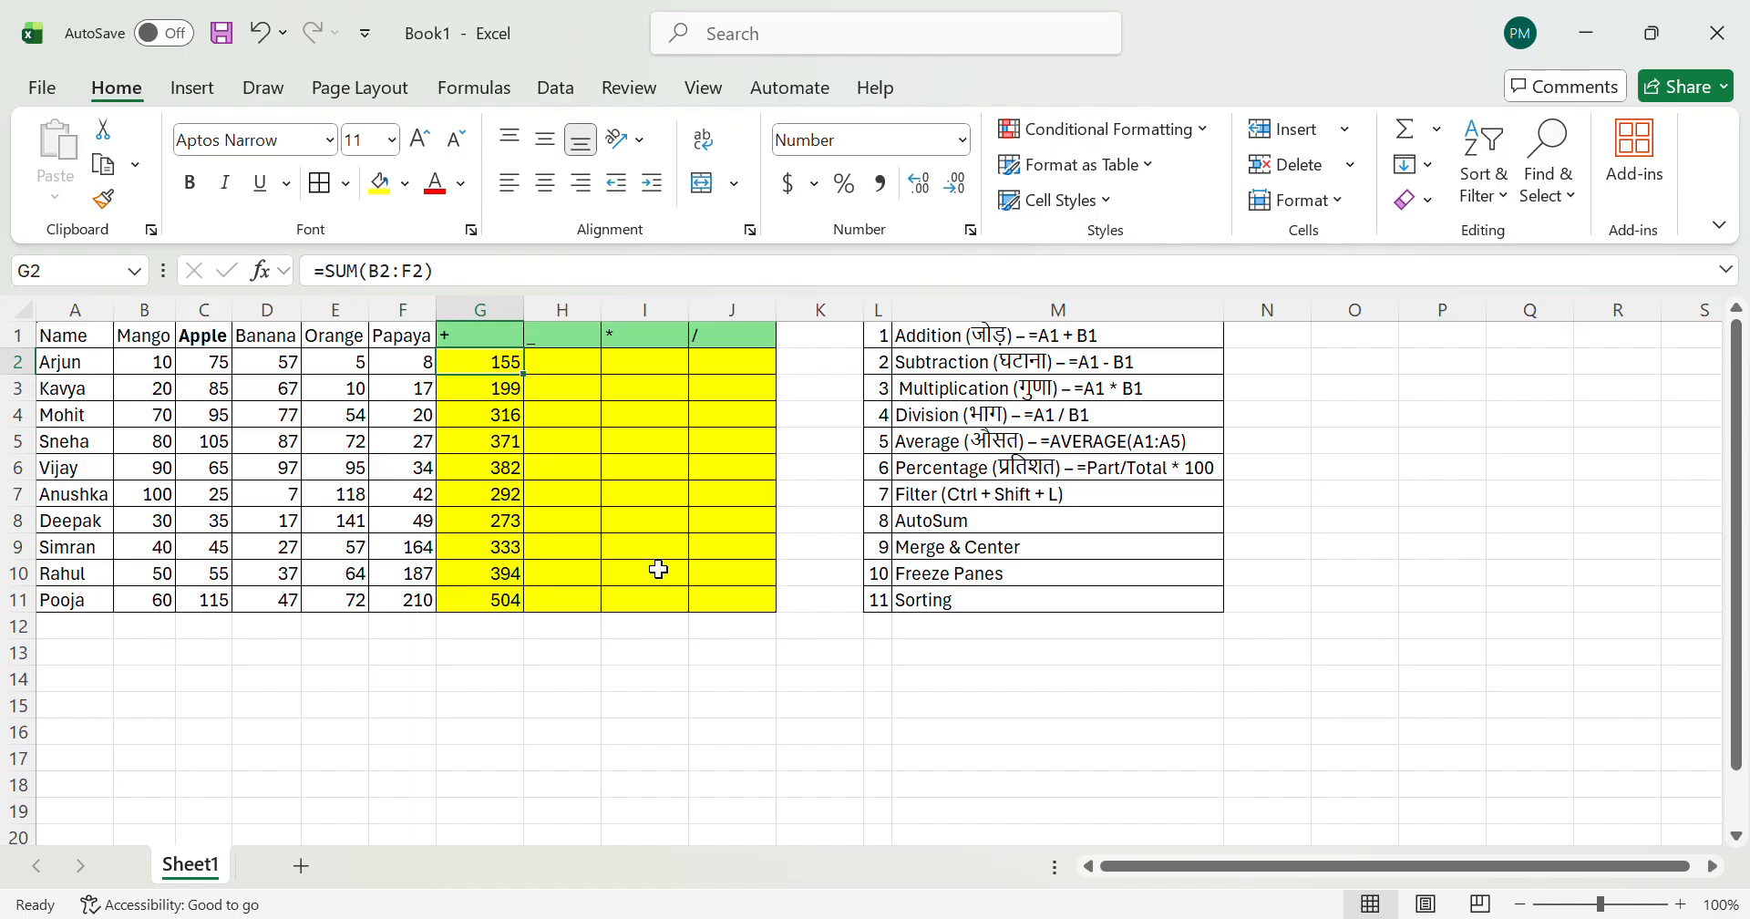
key(Right)
key(Left)
key(Left)
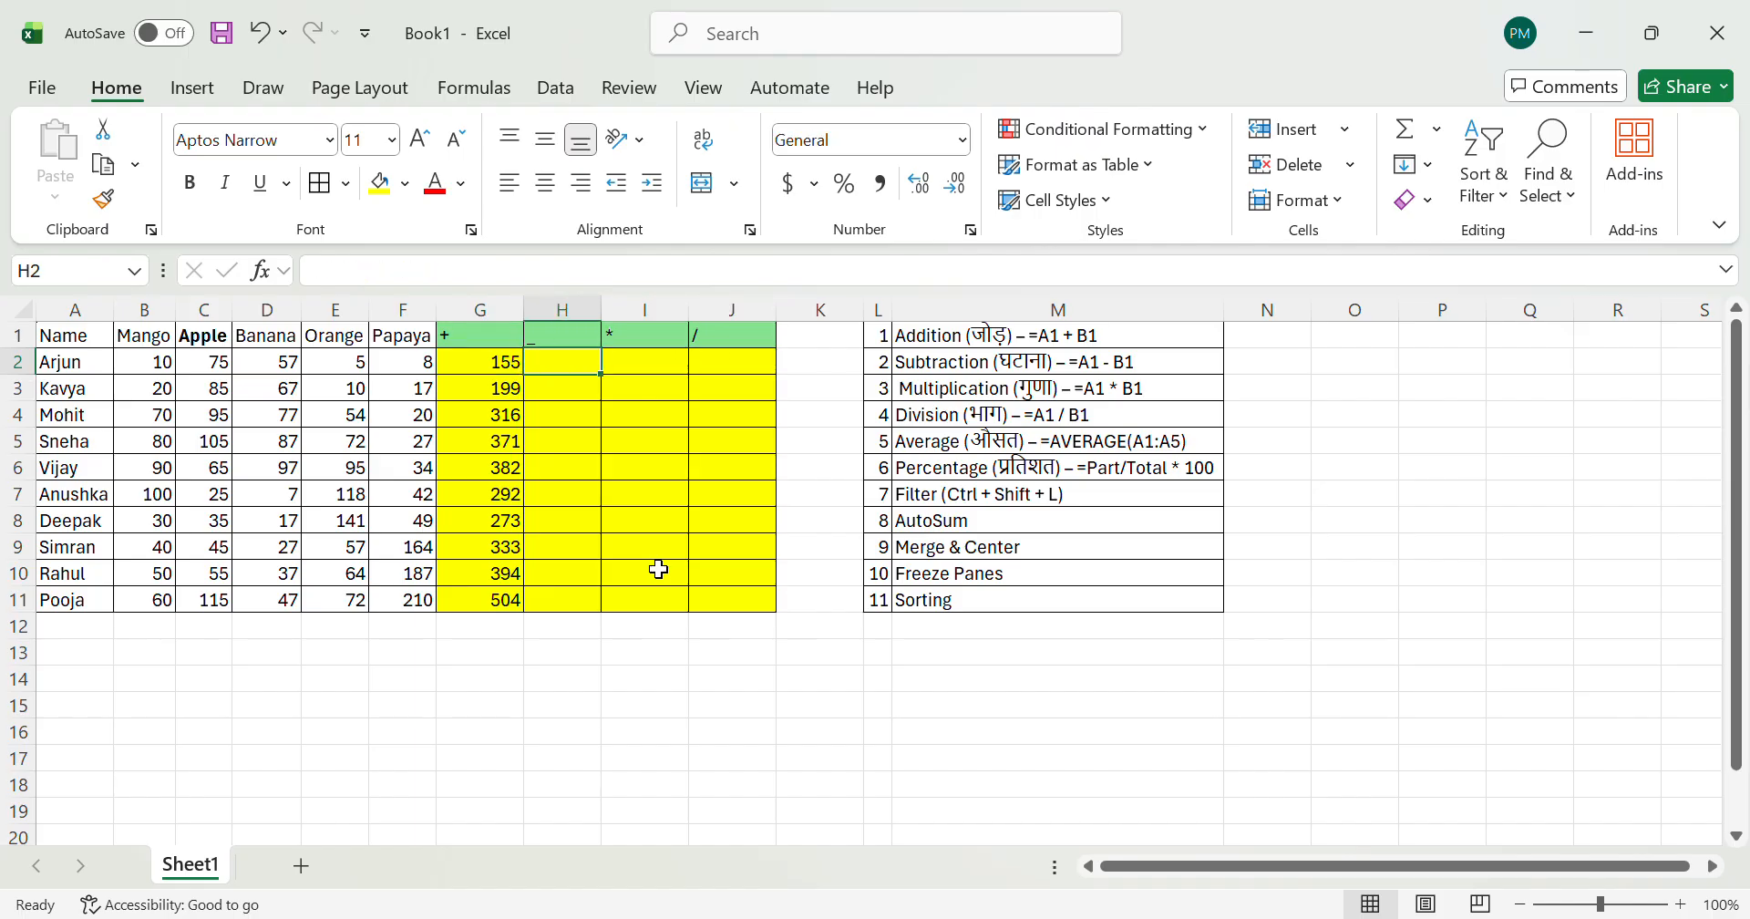
Step: Clear the SUM totals from G2:G11 and undo the deletion
key(Left)
key(ctrl+shift+Down)
key(Delete)
key(Right)
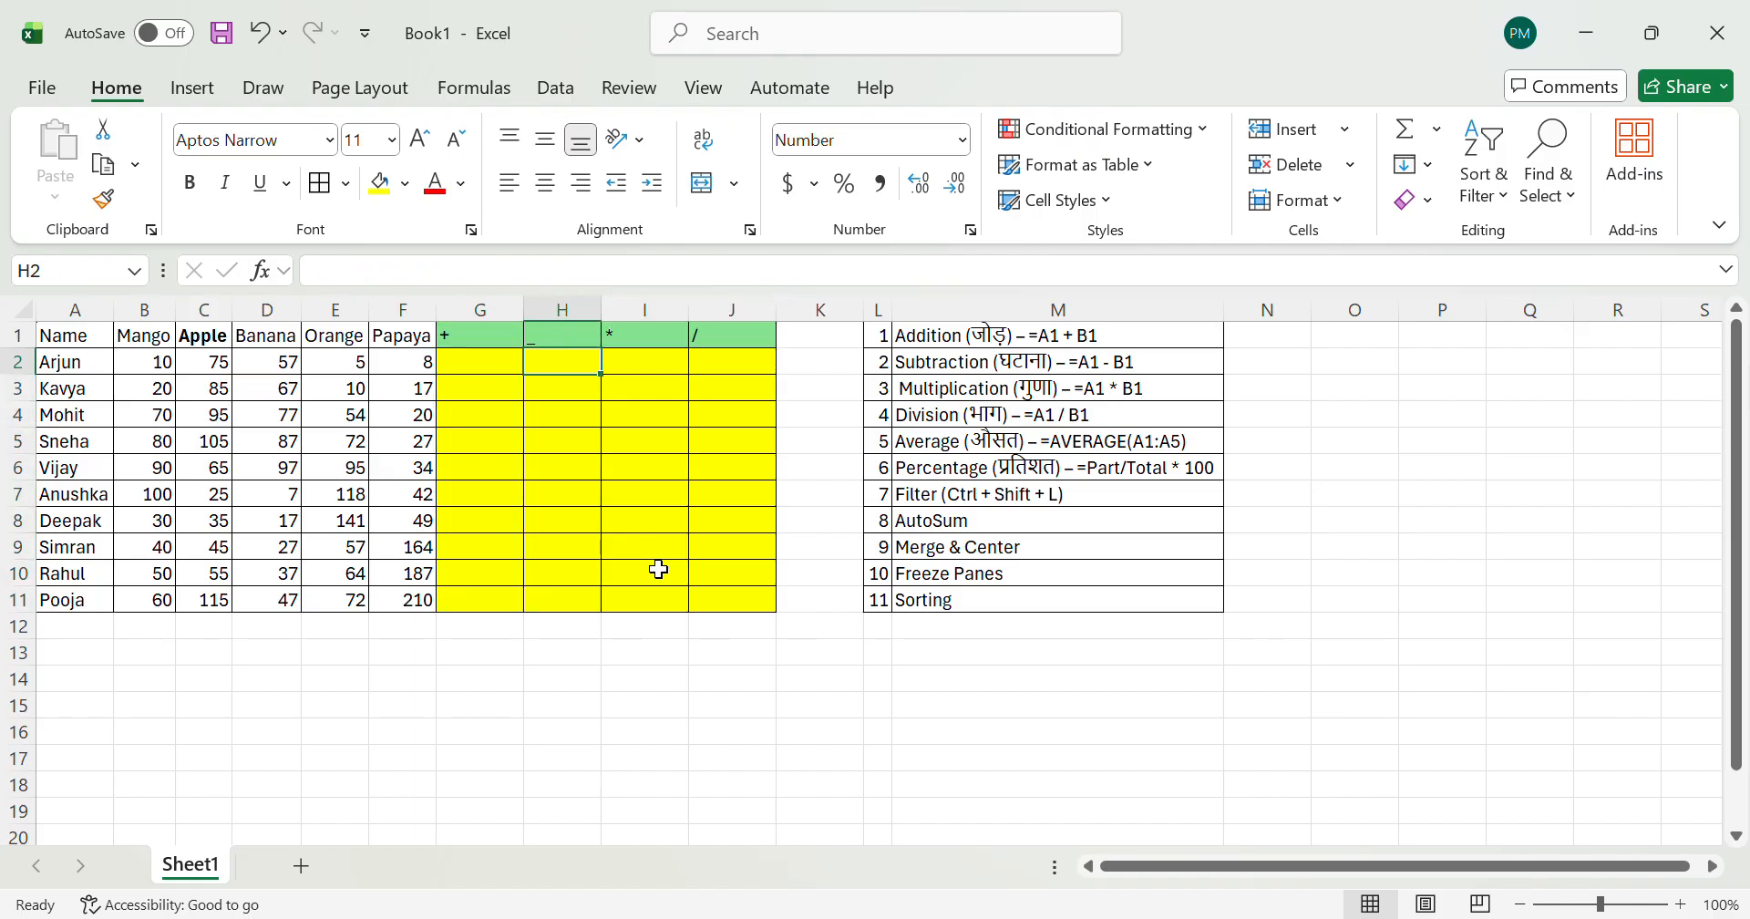
key(ctrl+z)
key(Right)
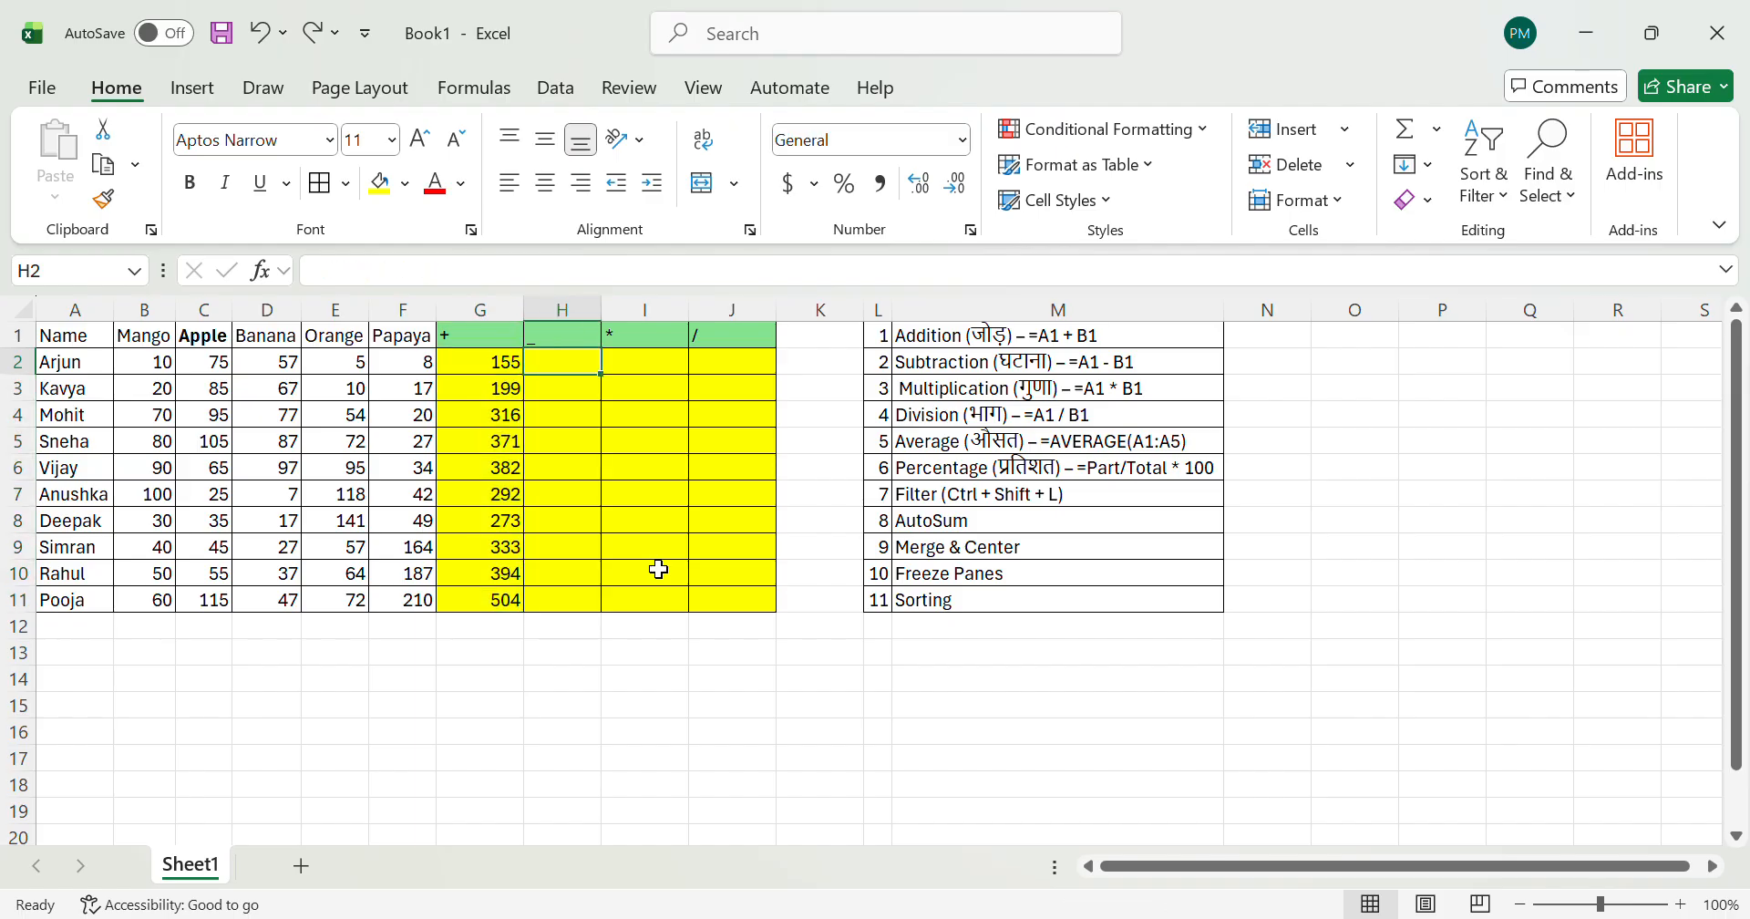
Step: Enter the formula =C2-D2 in H2 to subtract the Banana quantity from the Apple quantity
text(=)
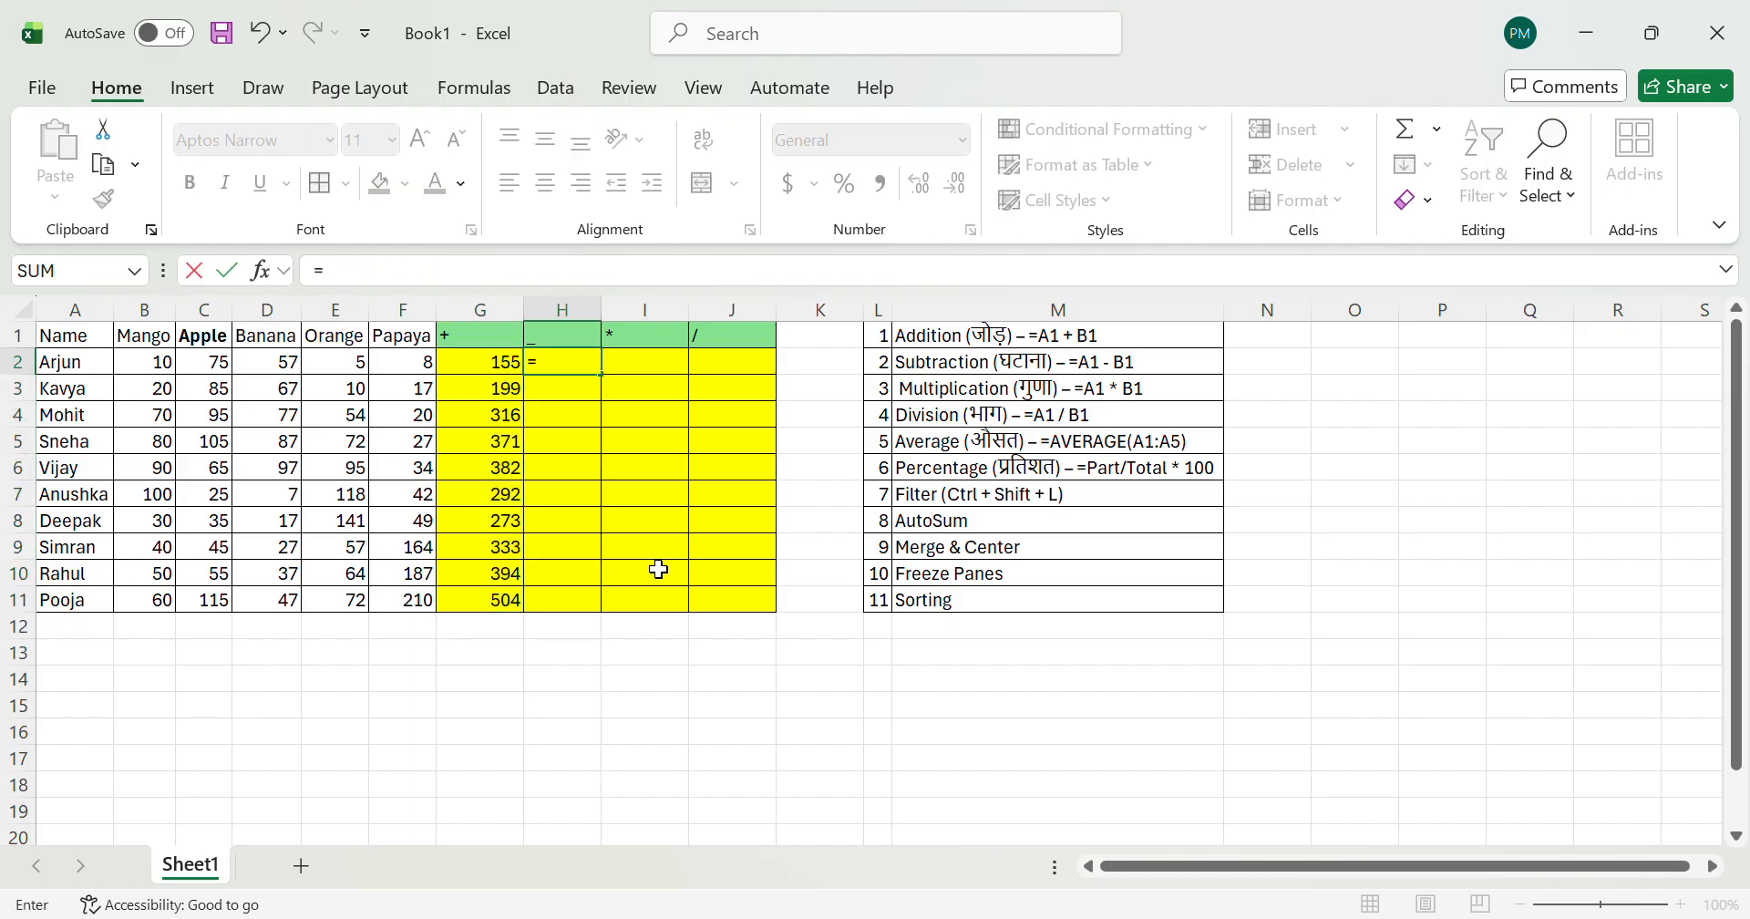
key(Left)
key(Left)
key(Left)
key(Left)
key(Left)
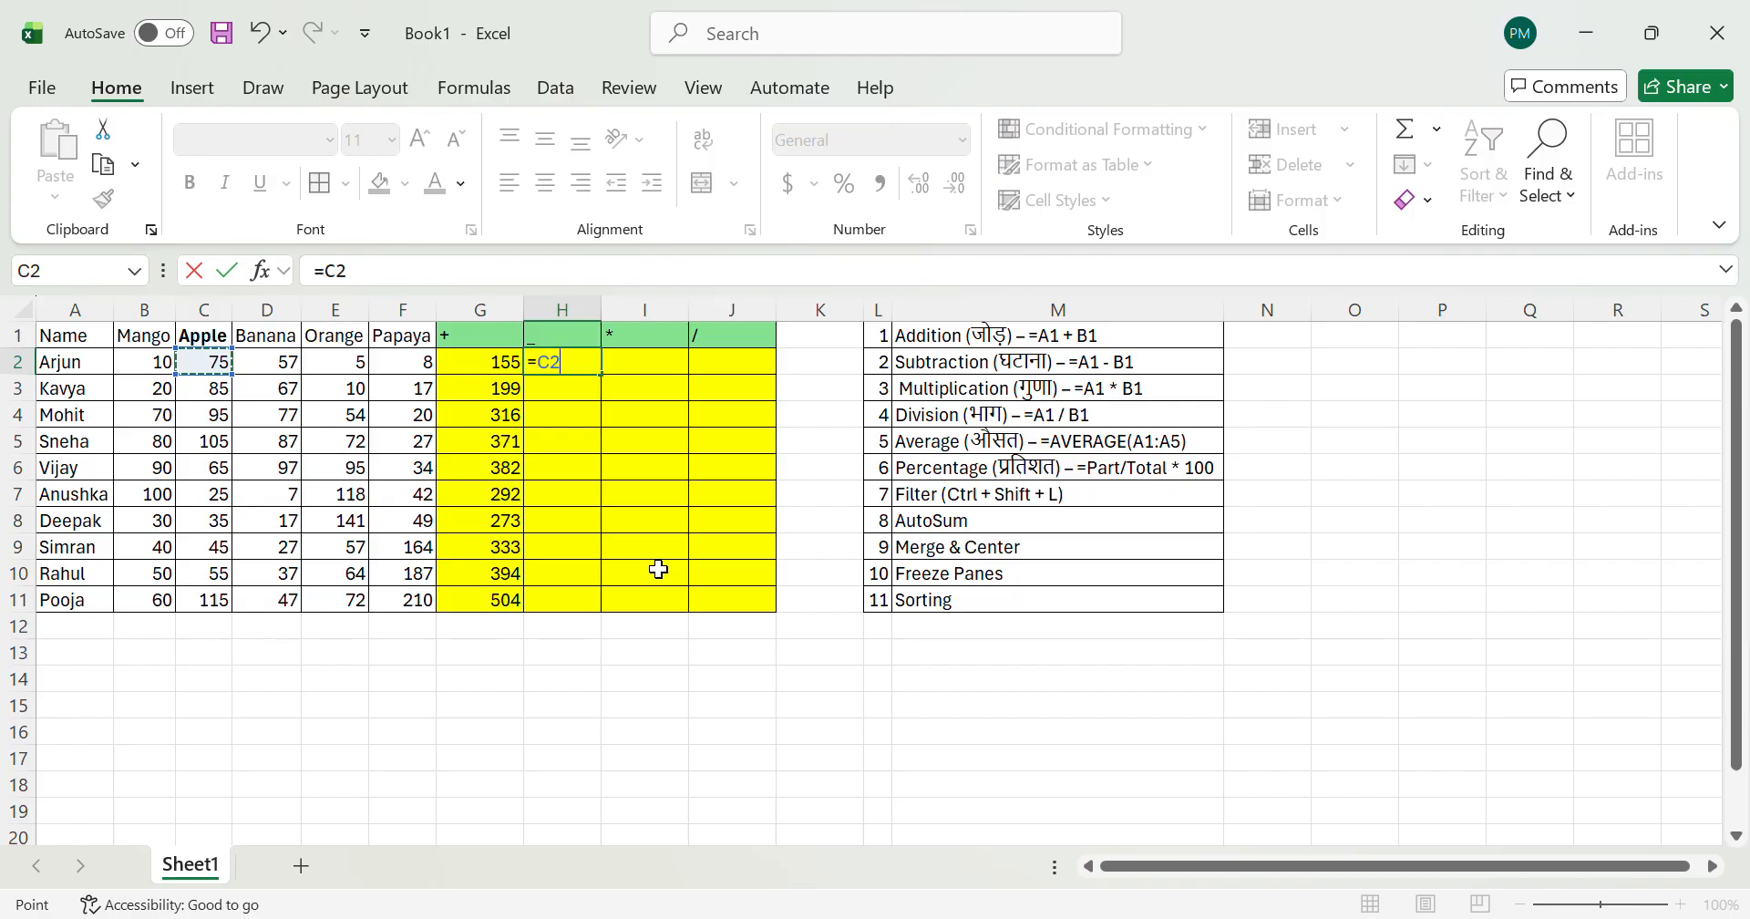
text(-)
key(Left)
key(Left)
key(Left)
key(Left)
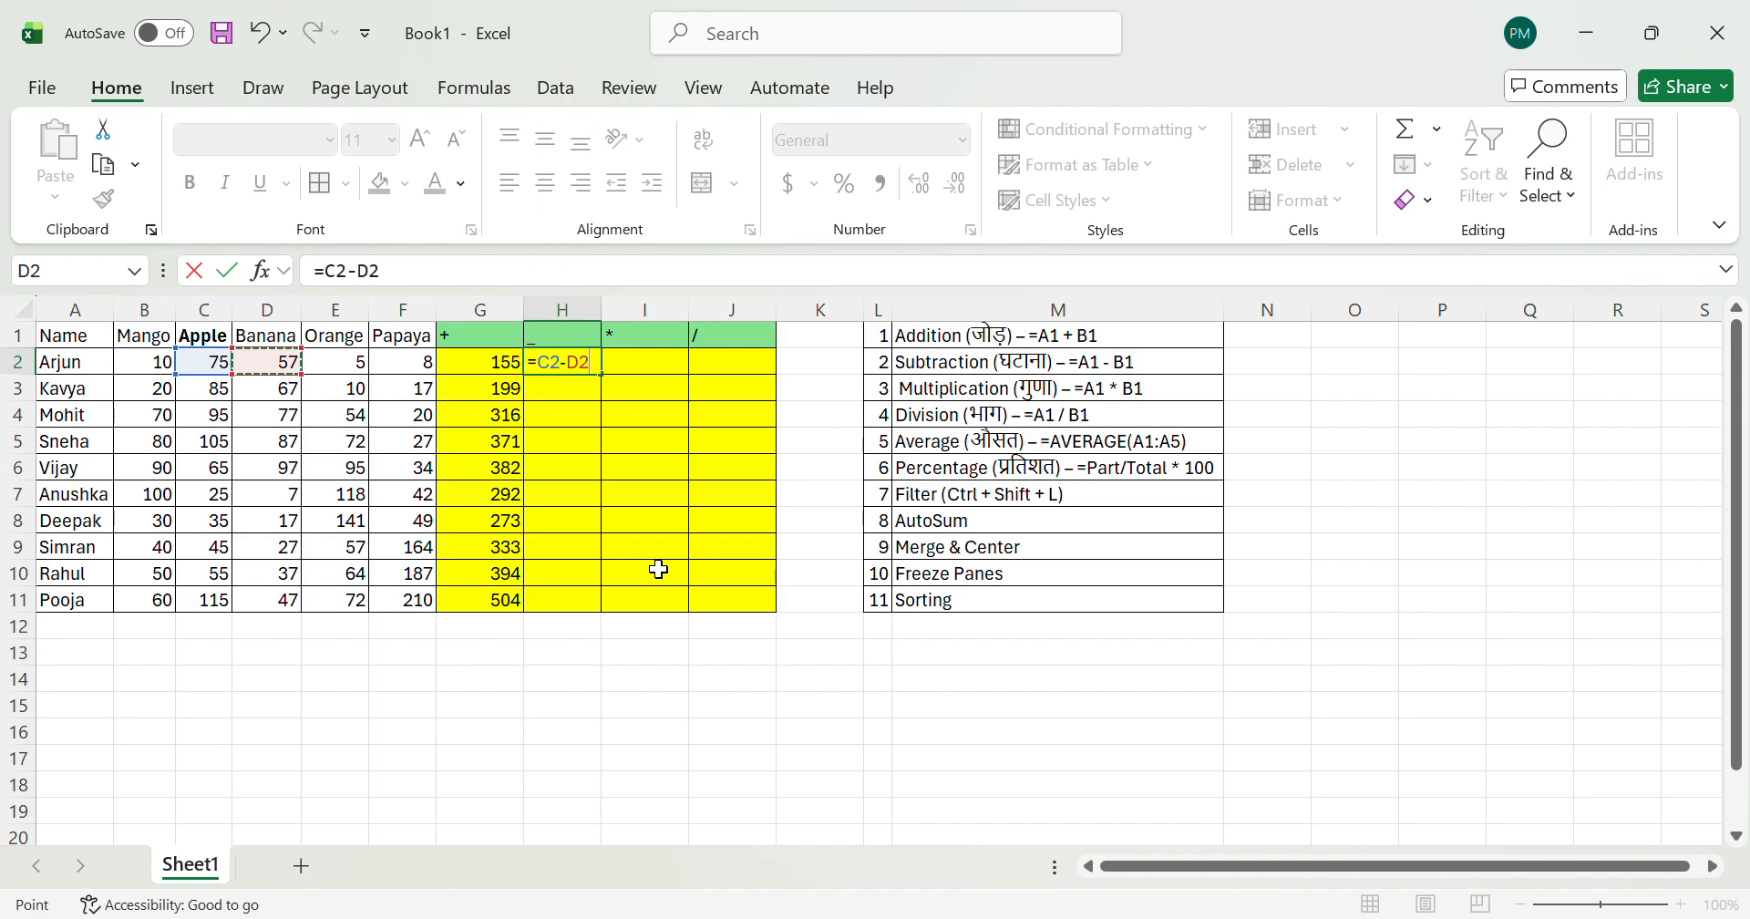
key(ctrl+Return)
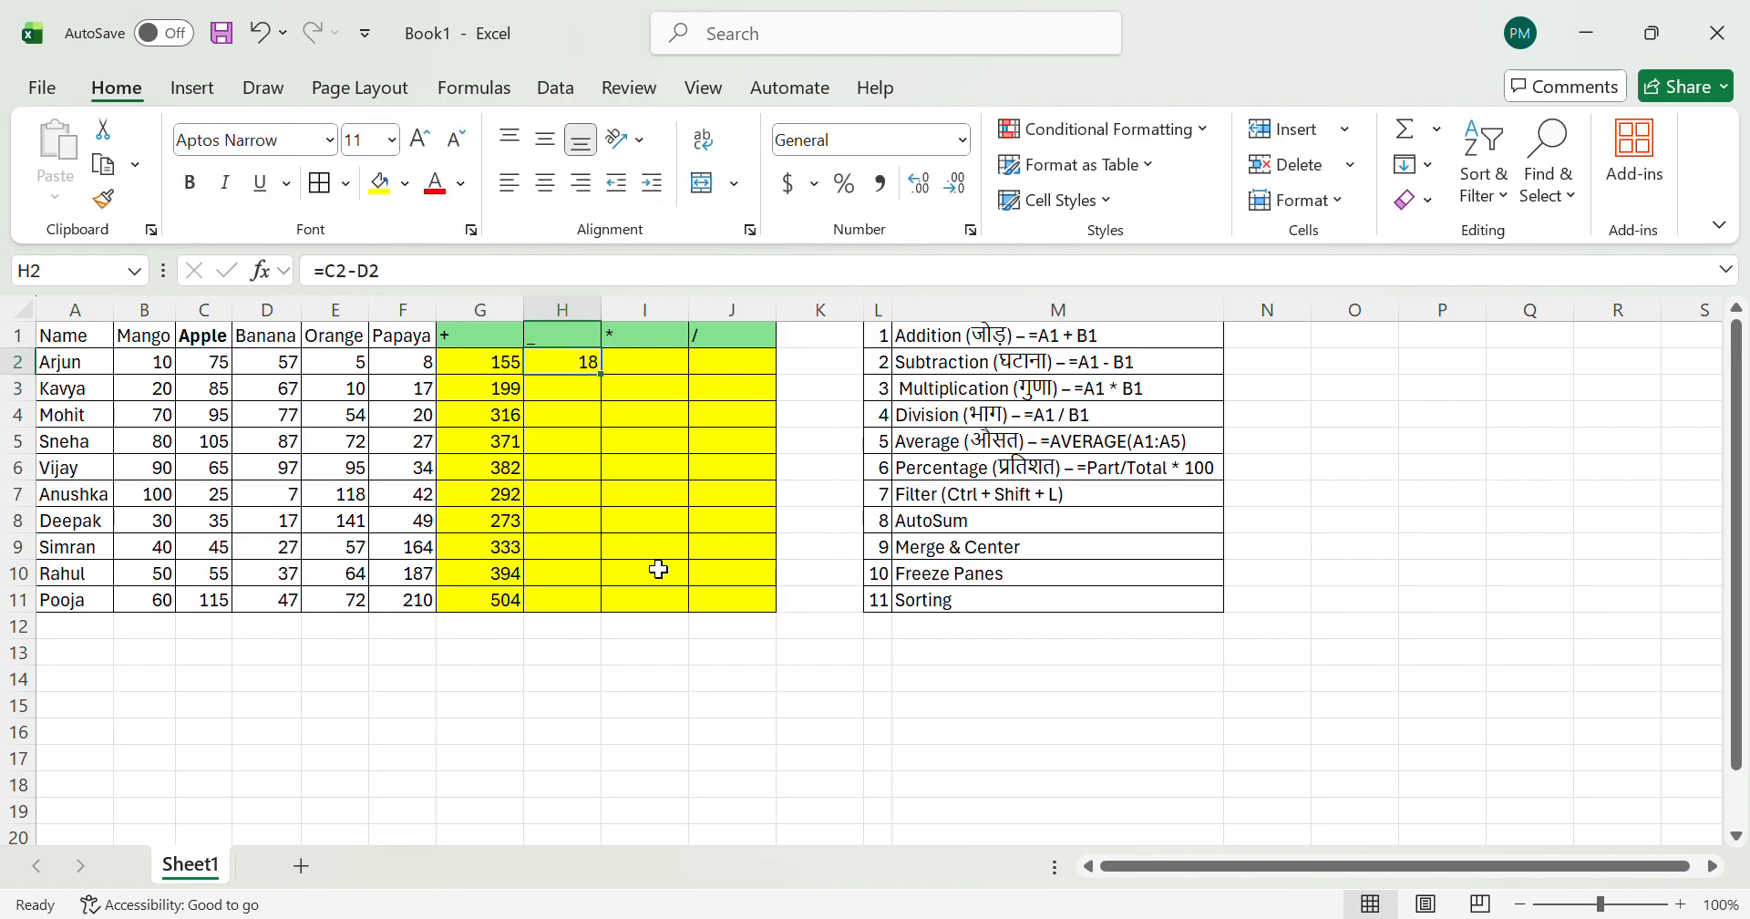
Step: Fill the subtraction formula from H2 down through cell H11 in one operation
key(shift+Down)
key(shift+Down)
key(shift+Down)
key(shift+Down)
key(shift+Down)
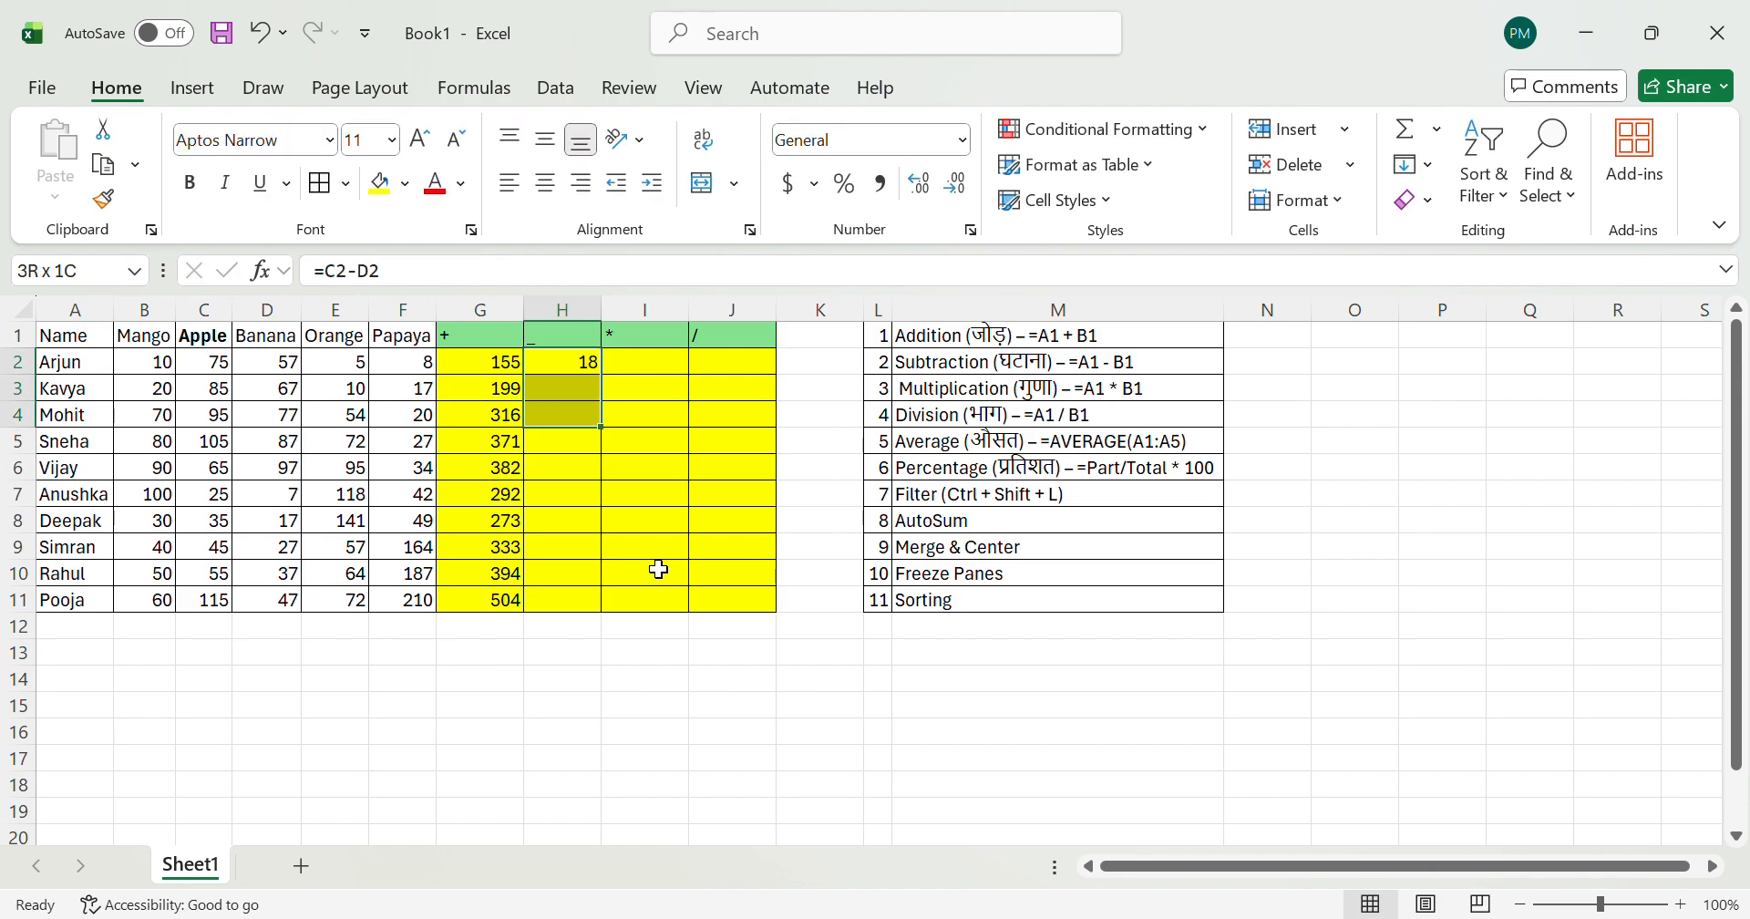
key(Up)
key(Down)
key(Down)
key(shift+Down)
key(shift+Down)
key(shift+Down)
key(shift+Down)
key(shift+Down)
key(shift+Down)
key(shift+Down)
key(shift+Down)
key(shift+Down)
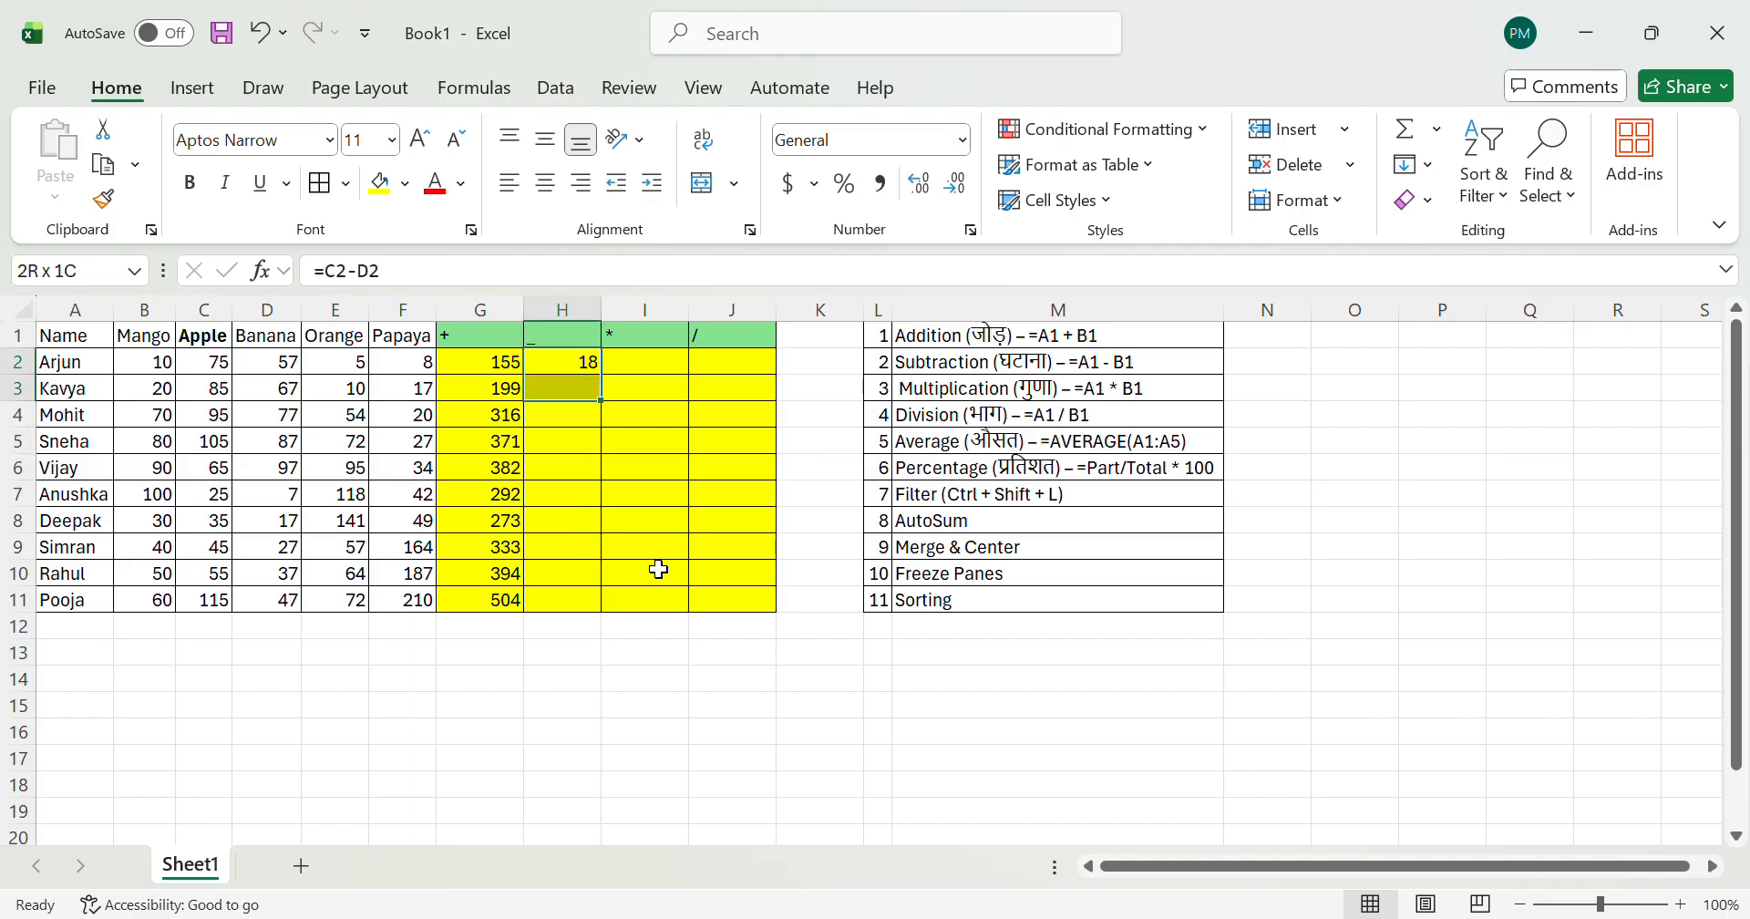
key(shift+Up)
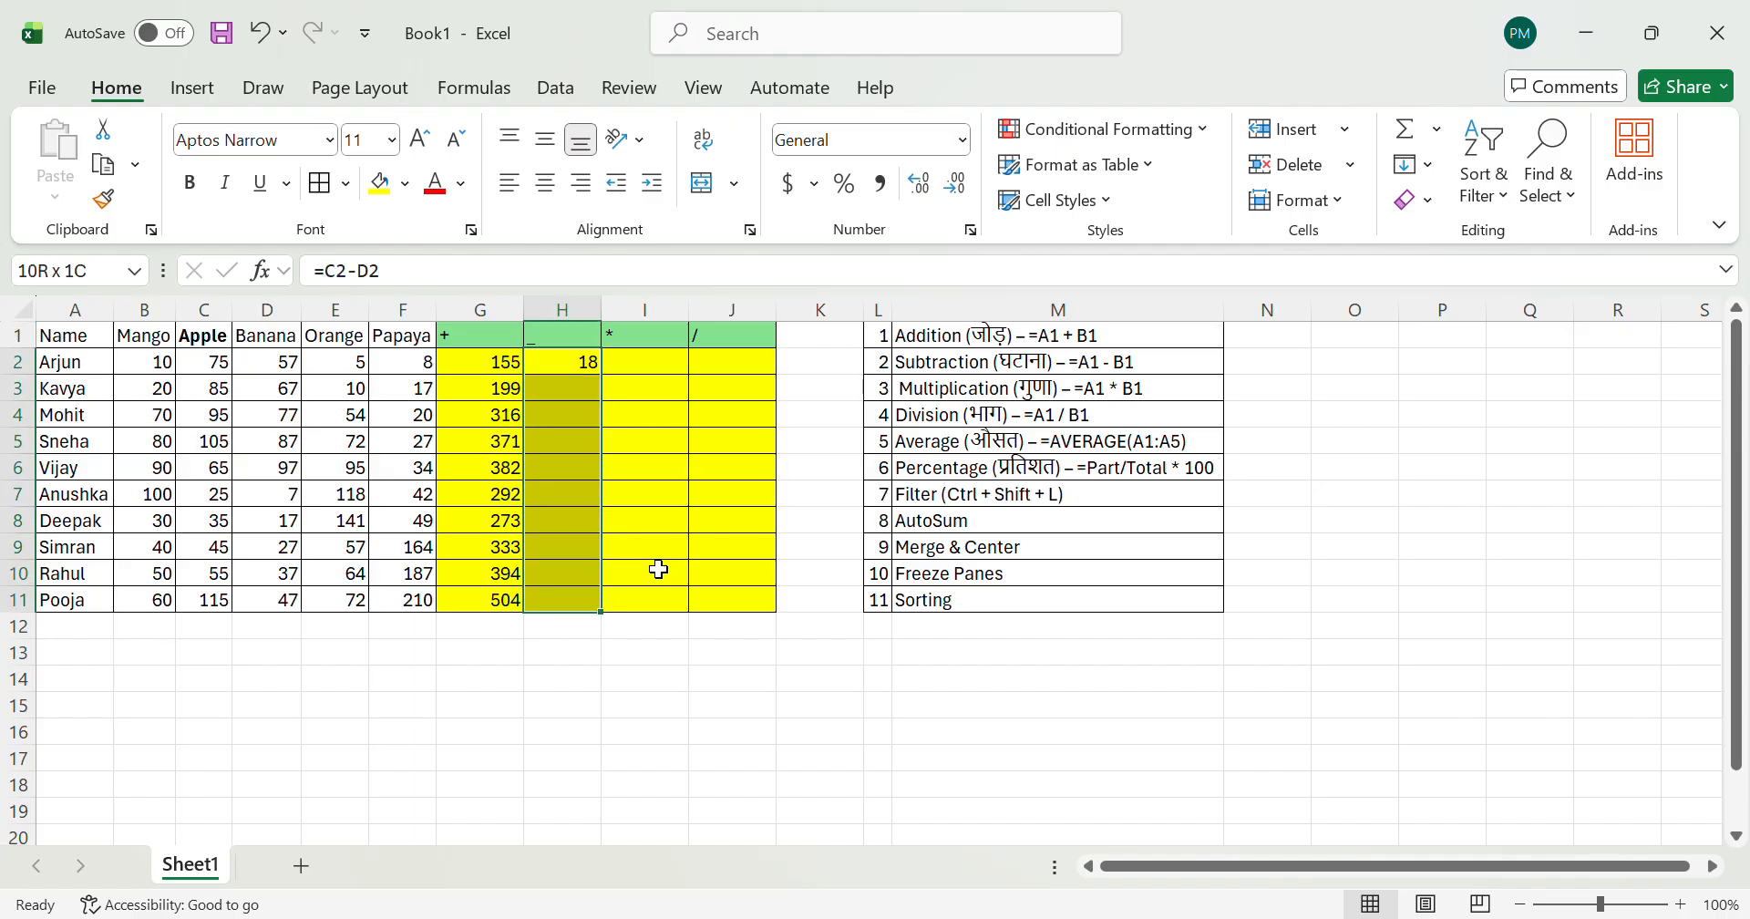
key(ctrl+d)
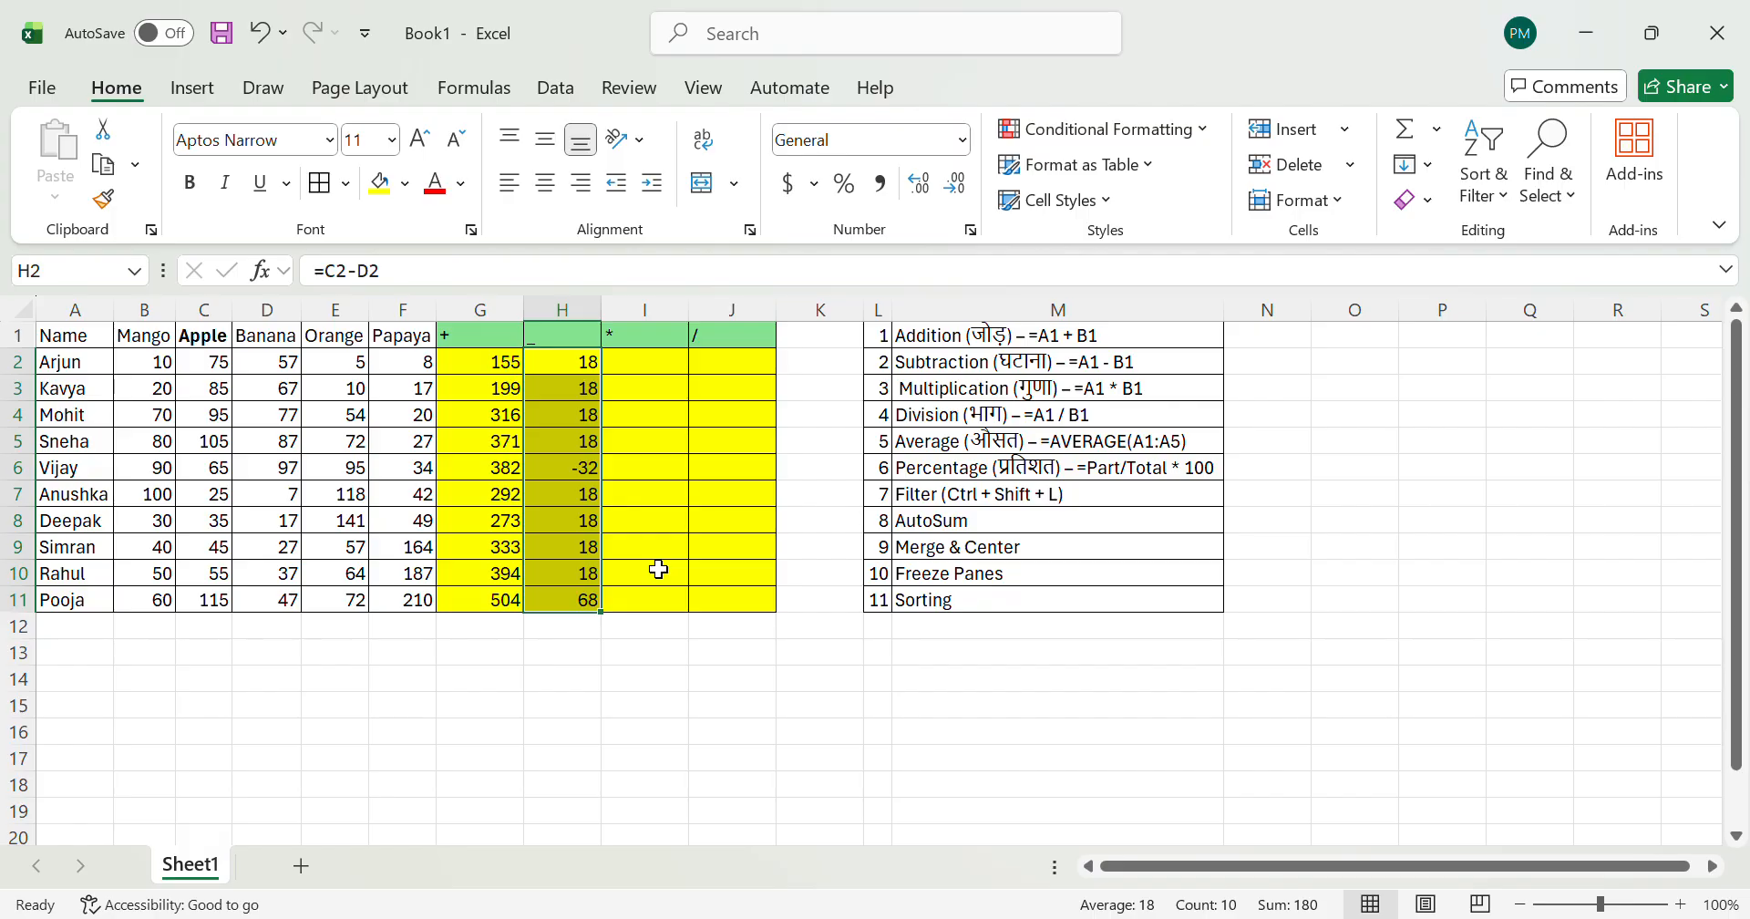
Step: Review the subtraction formulas at the start of column H and compare H3 with the quantities in row 3
key(Down)
key(Down)
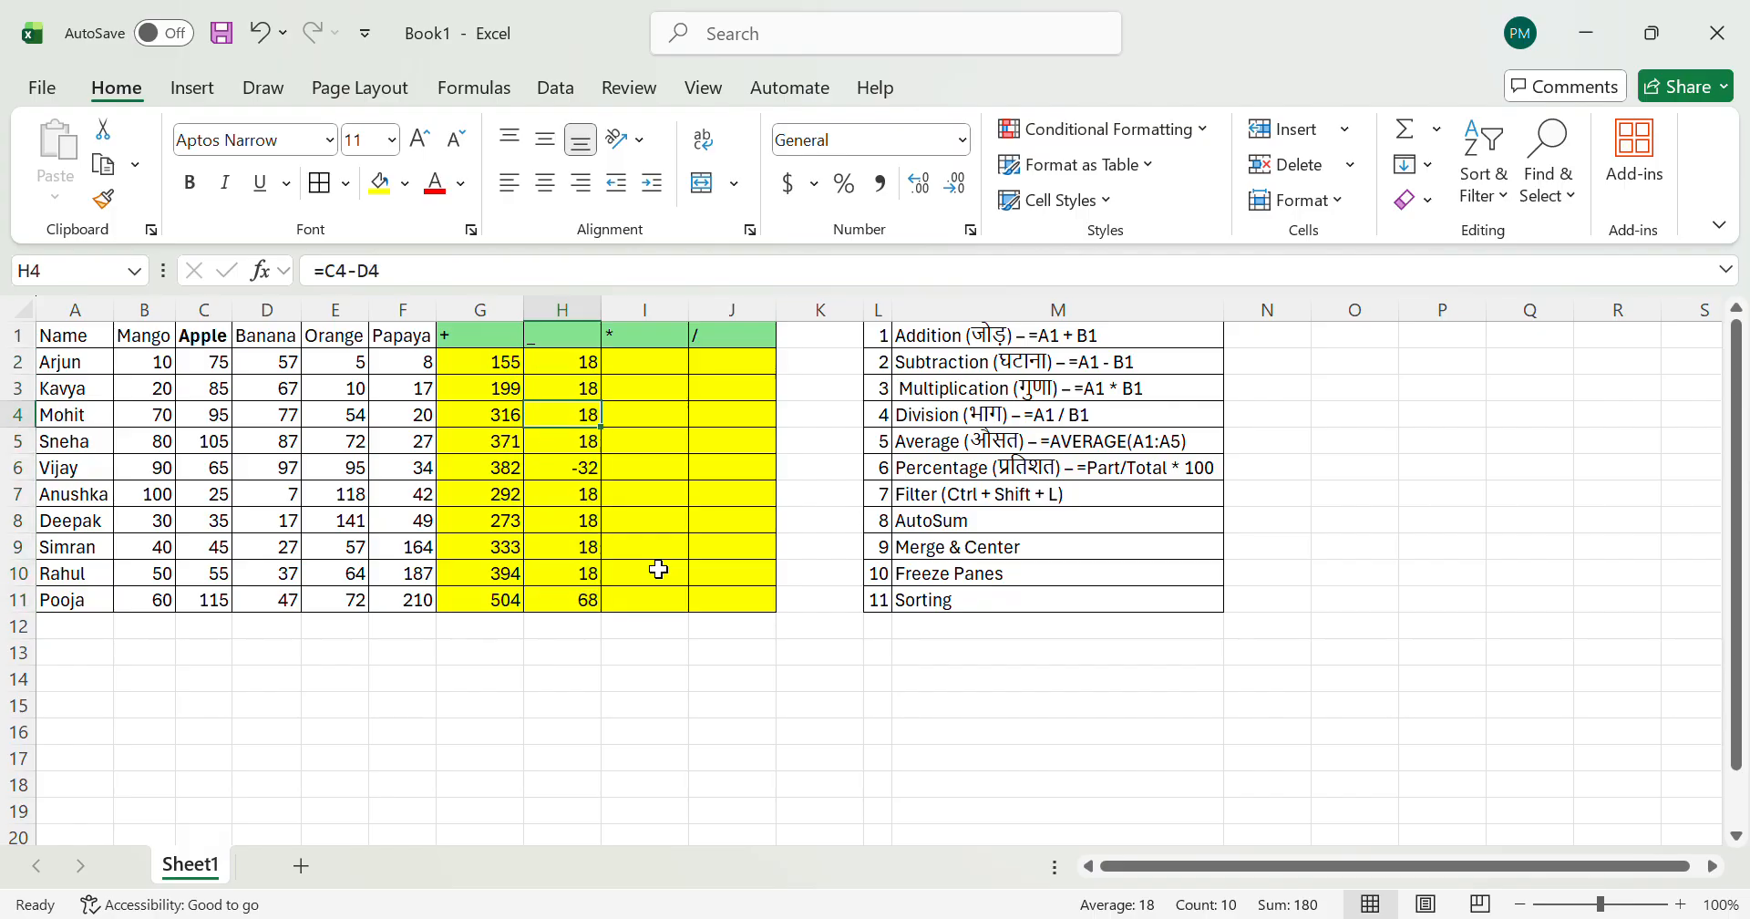
key(Down)
key(Up)
key(Up)
key(Left)
key(Left)
key(Left)
key(Left)
key(Right)
key(Right)
key(Right)
key(Right)
key(Left)
key(Left)
key(Left)
key(Left)
key(Left)
key(Right)
key(Right)
key(Right)
key(Right)
key(Right)
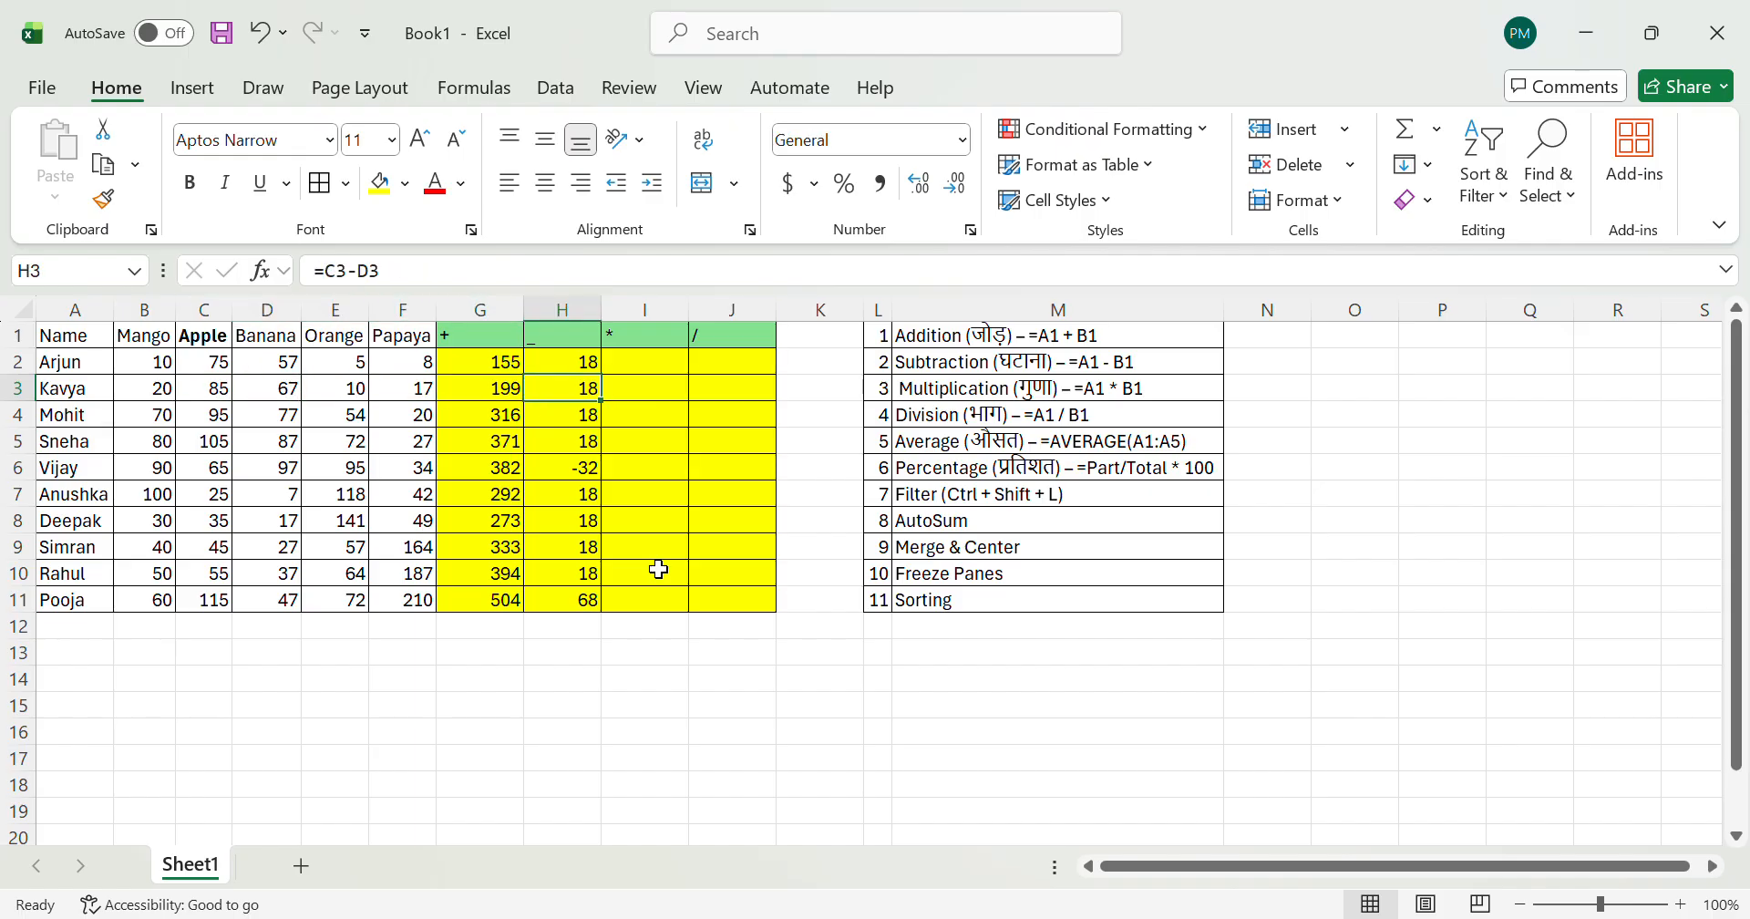
Step: Re-enter the subtraction formula =C3-D3 in cell H3
text(=)
key(Left)
key(Left)
key(Left)
key(Left)
key(Left)
text(-)
key(Left)
key(Left)
key(Left)
key(Left)
key(Return)
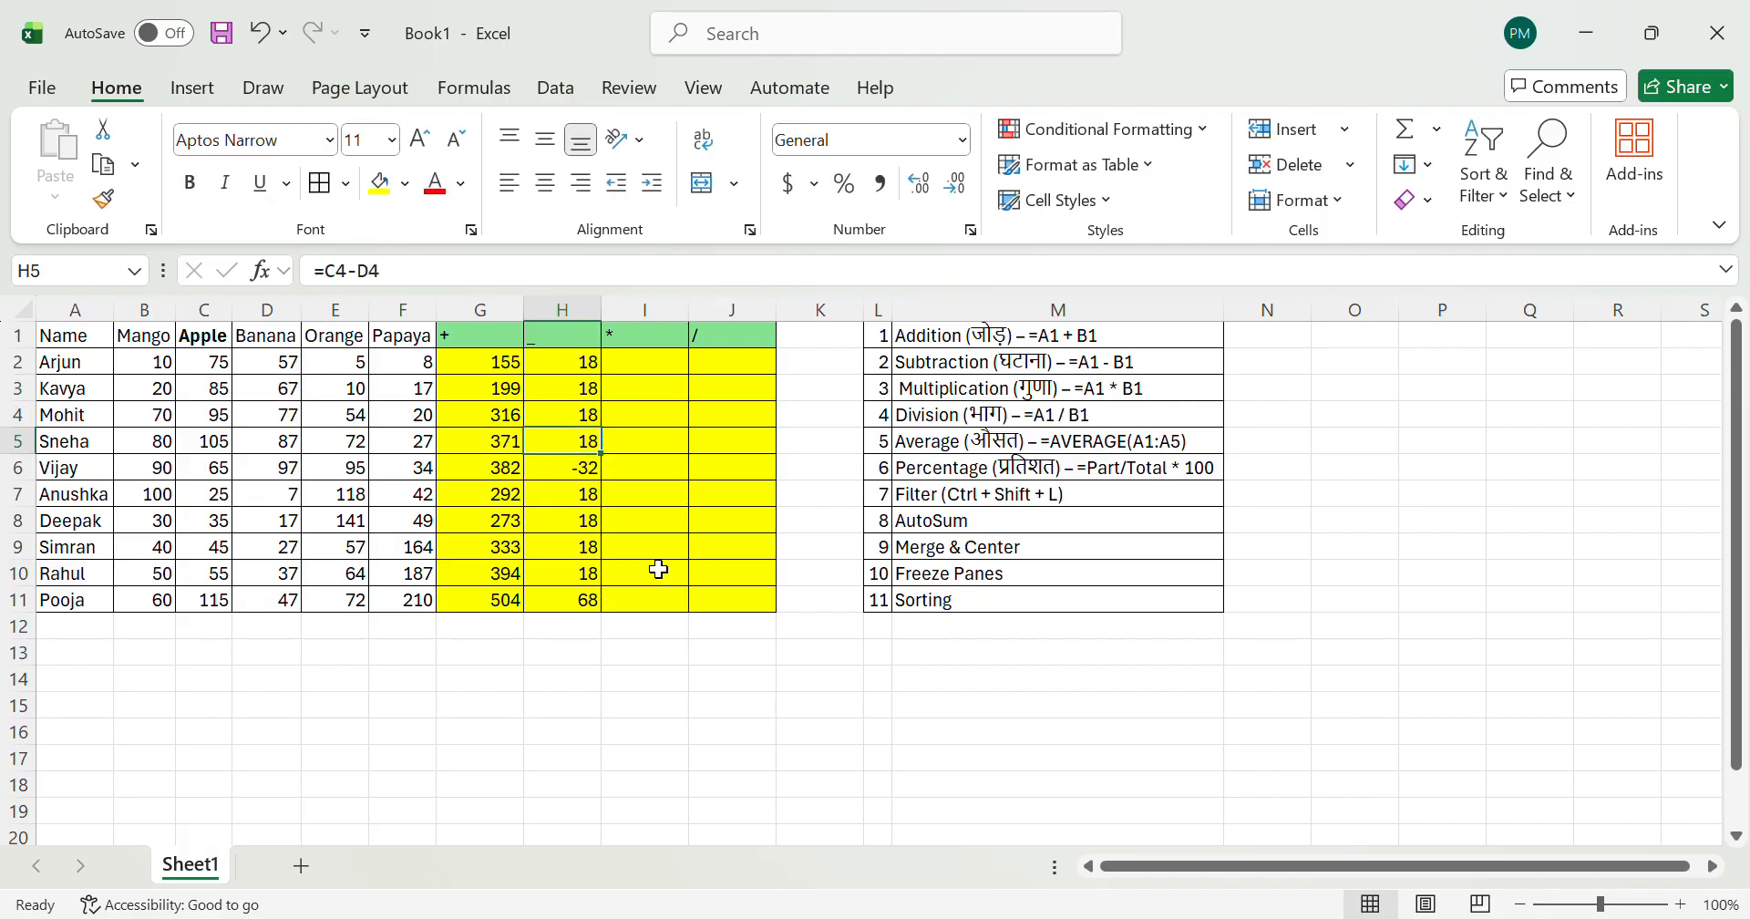
Step: Examine the fruit quantities together with the sum and subtraction formulas across rows 2 to 8
key(Left)
key(Left)
key(Left)
key(Left)
key(Left)
key(Down)
key(Right)
key(Down)
key(Down)
key(Right)
key(Right)
key(Right)
key(Right)
key(Right)
key(Left)
key(Down)
key(Left)
key(Left)
key(Left)
key(Right)
key(Right)
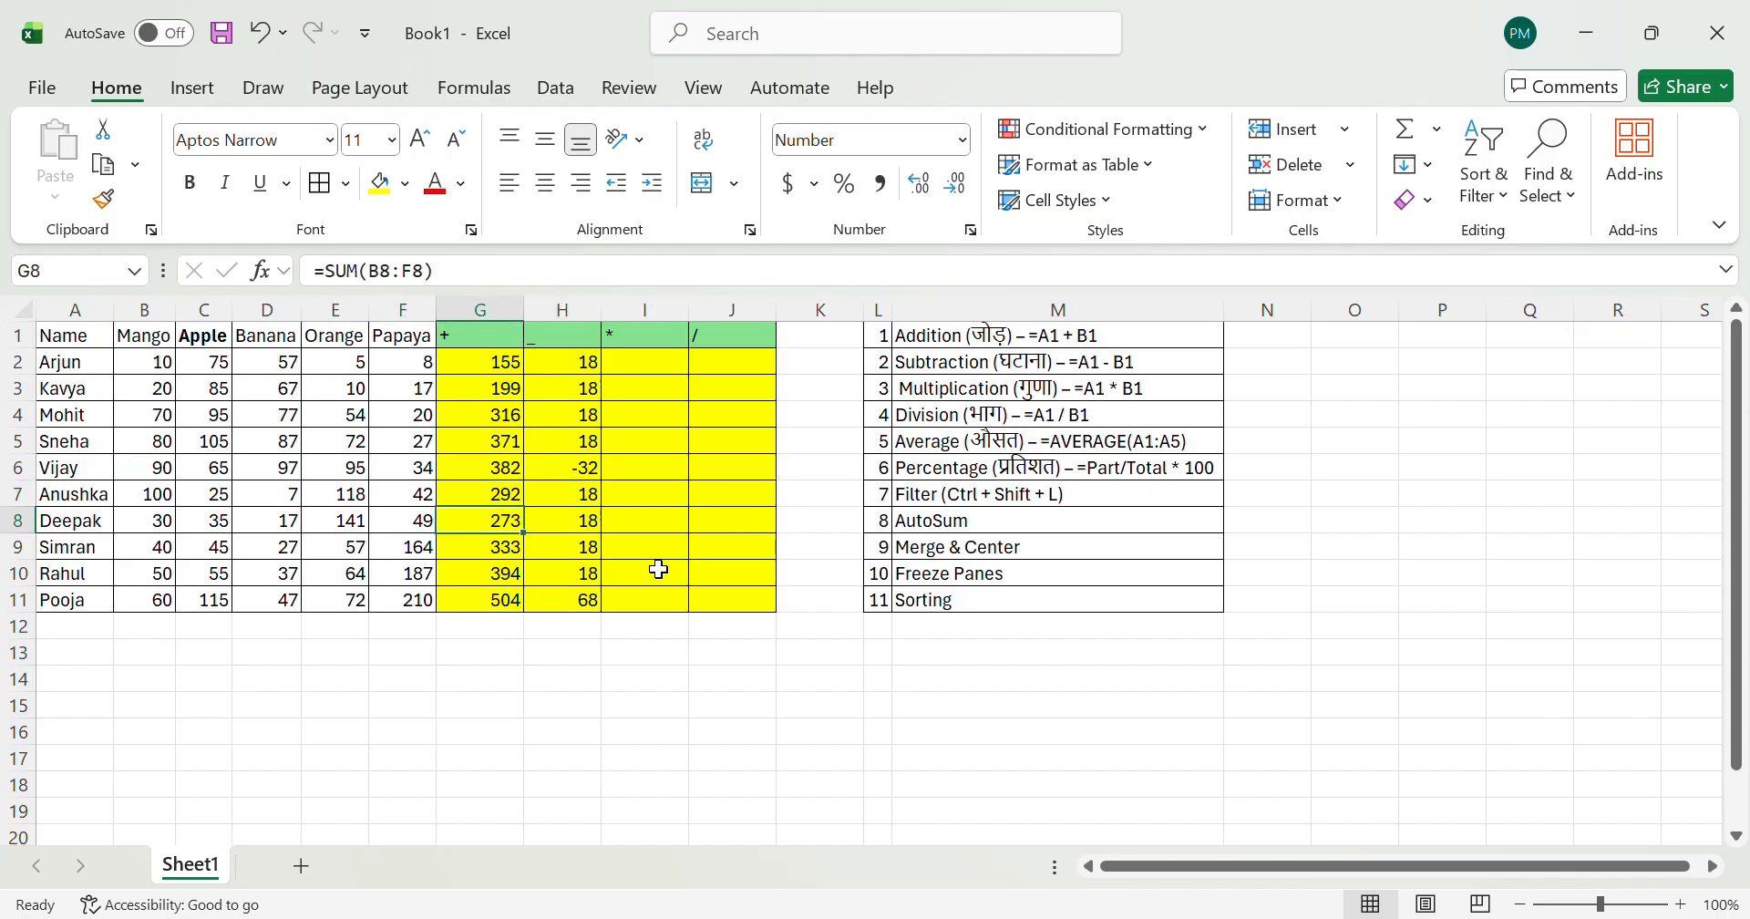
key(Right)
key(Right)
key(Left)
key(Up)
key(Up)
key(Up)
key(Up)
key(Up)
key(Up)
key(Left)
key(Left)
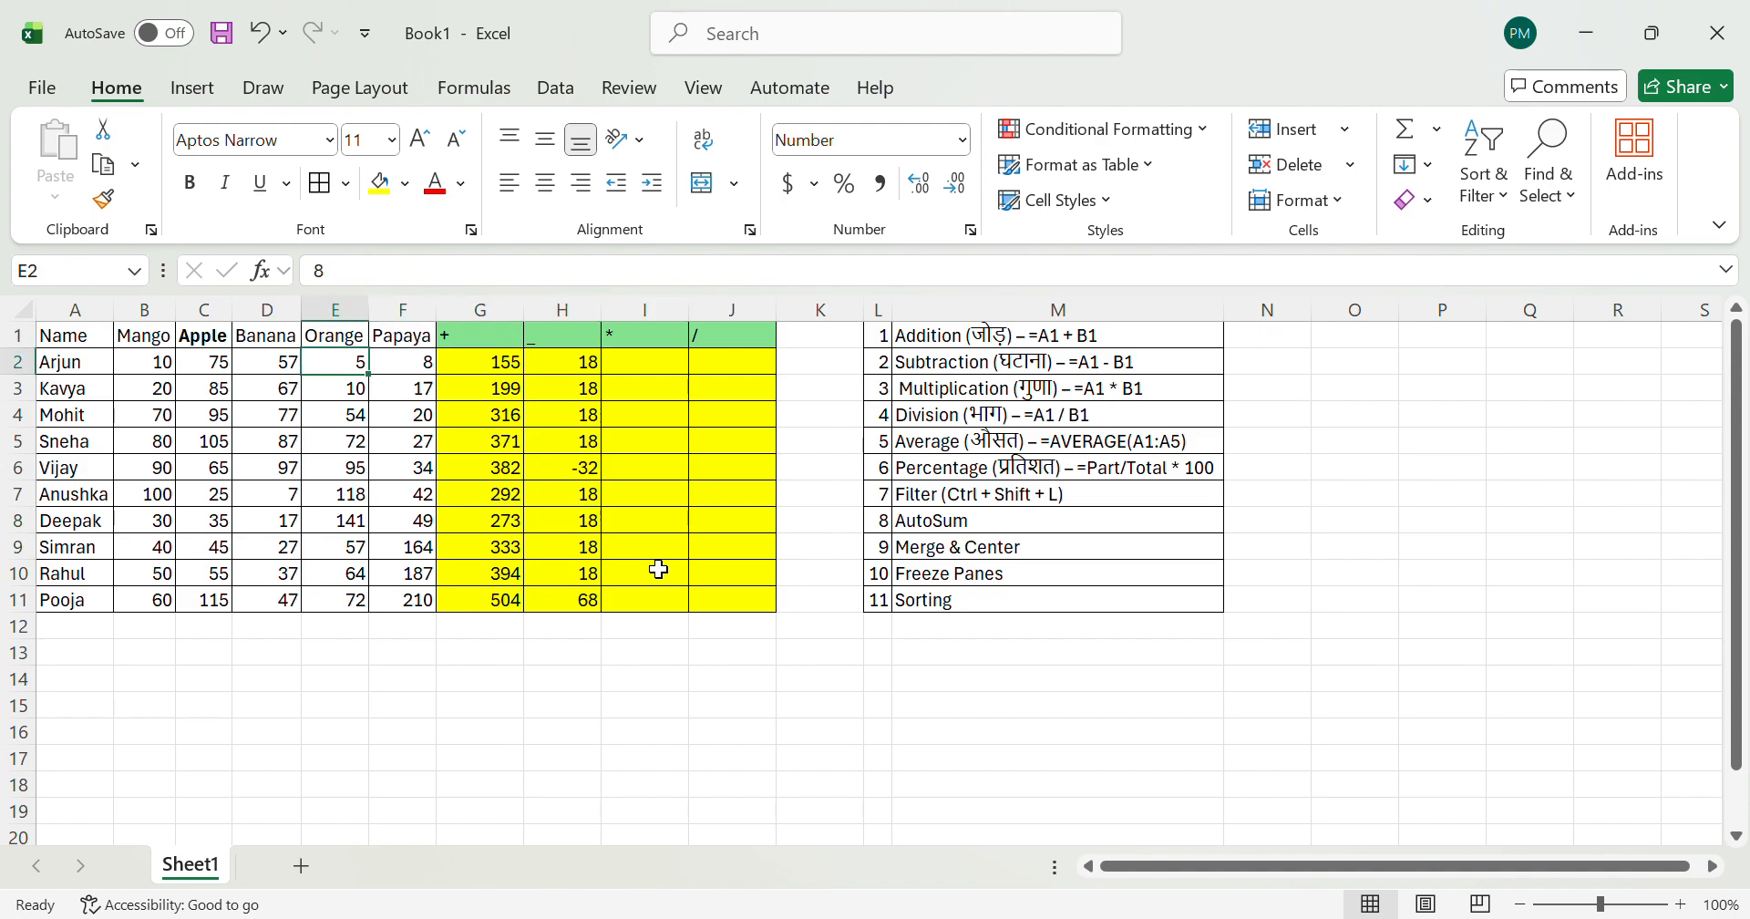
key(Left)
key(Left)
key(Down)
key(Down)
key(Down)
key(Down)
key(Right)
key(Right)
key(Right)
key(Right)
key(Up)
key(Up)
key(Up)
key(Up)
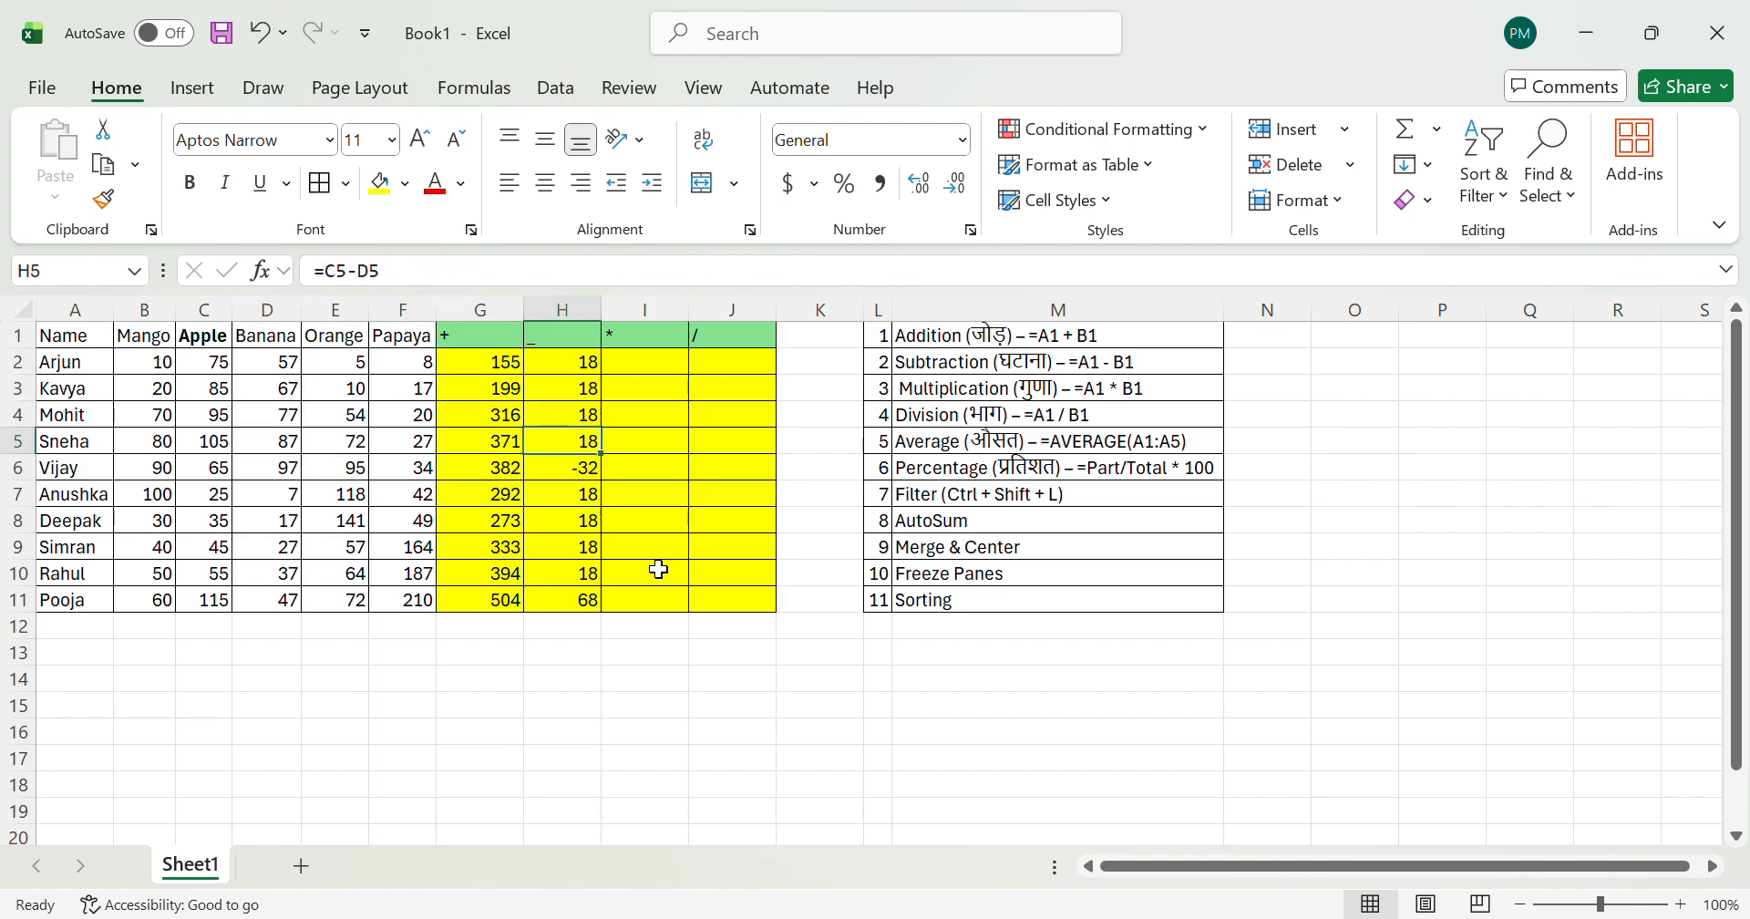
Step: Set the Orange quantity in E2 to 25
key(Left)
key(shift+Right)
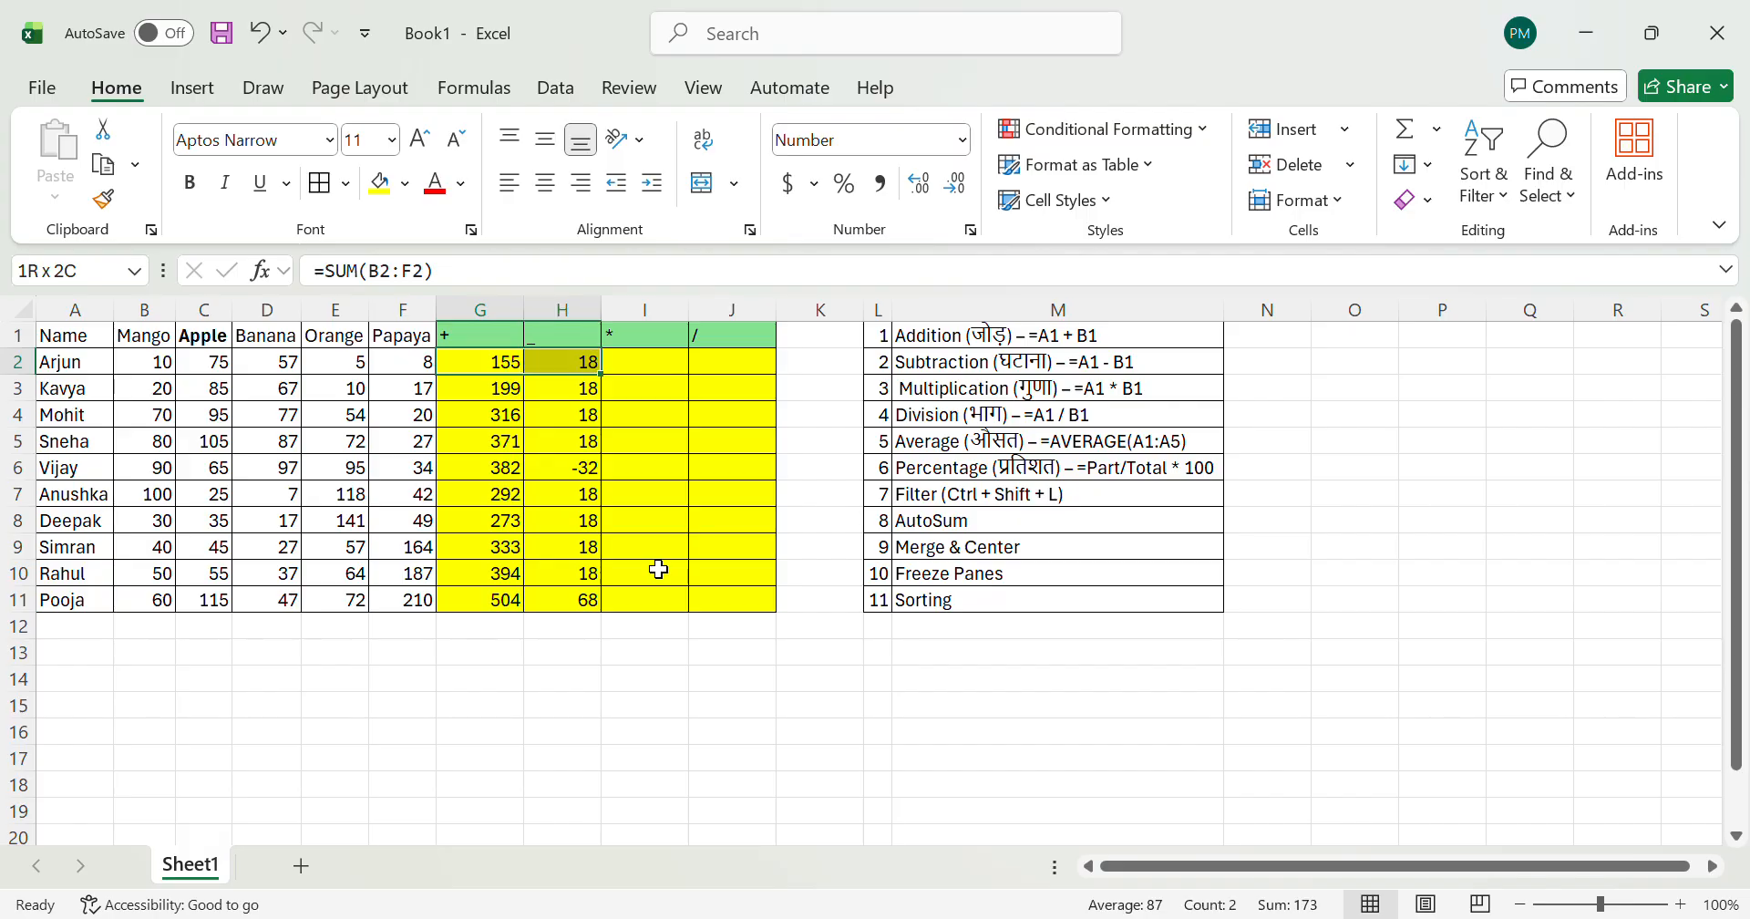
key(shift+Left)
key(Left)
key(Left)
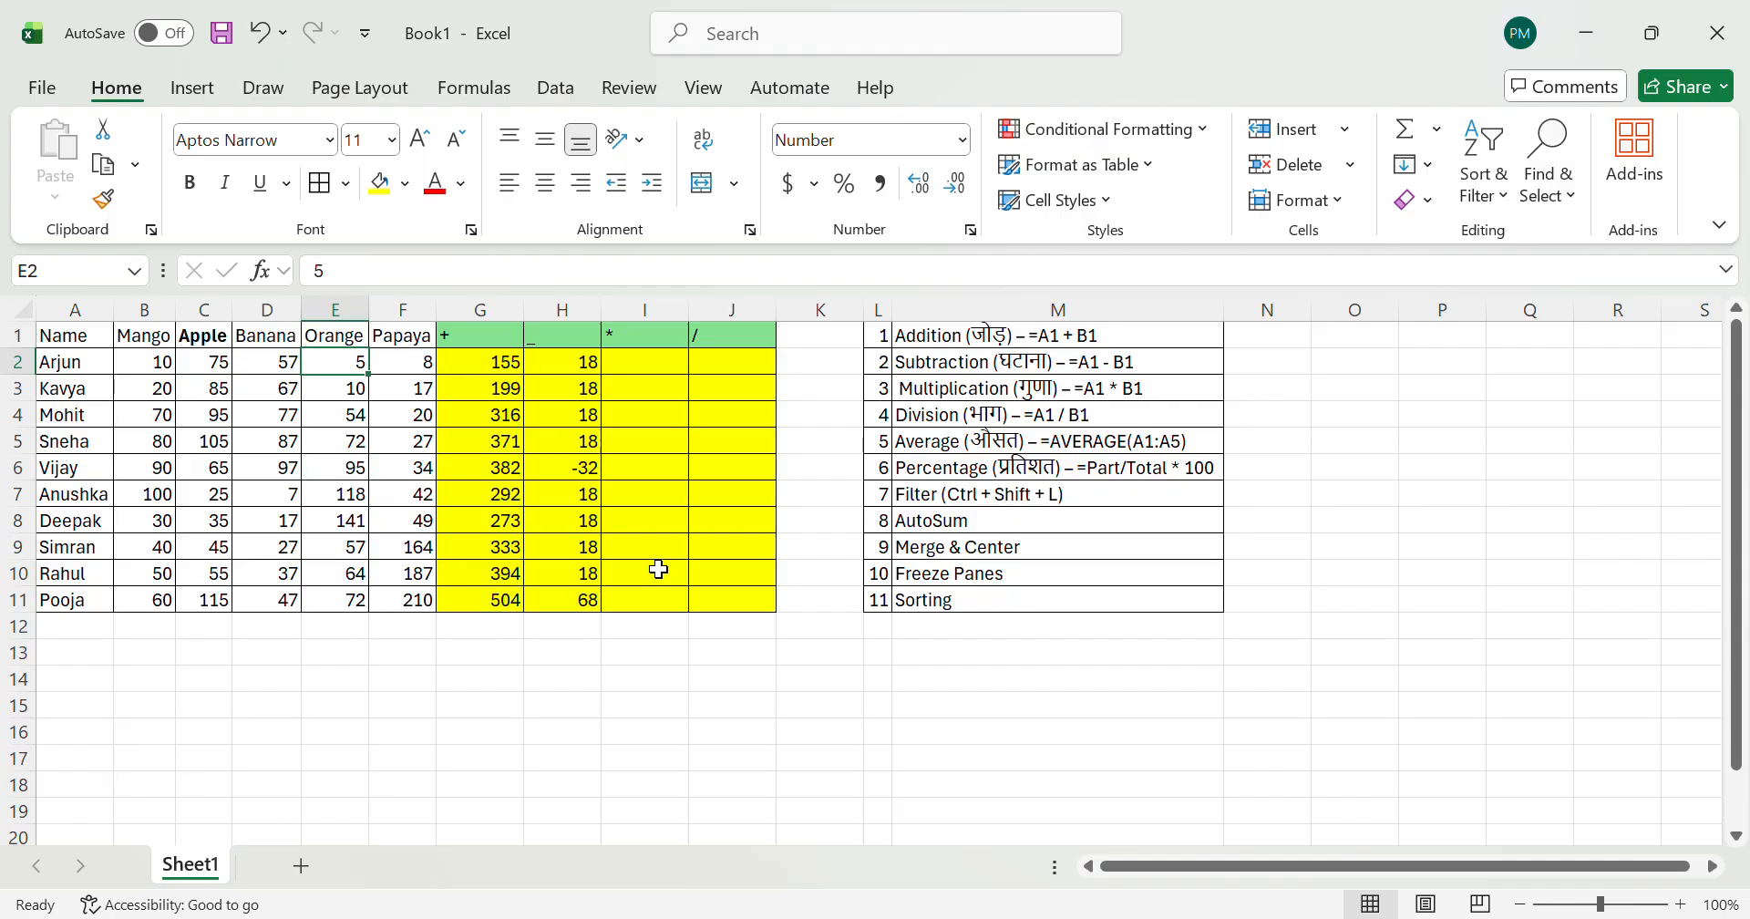
text(25)
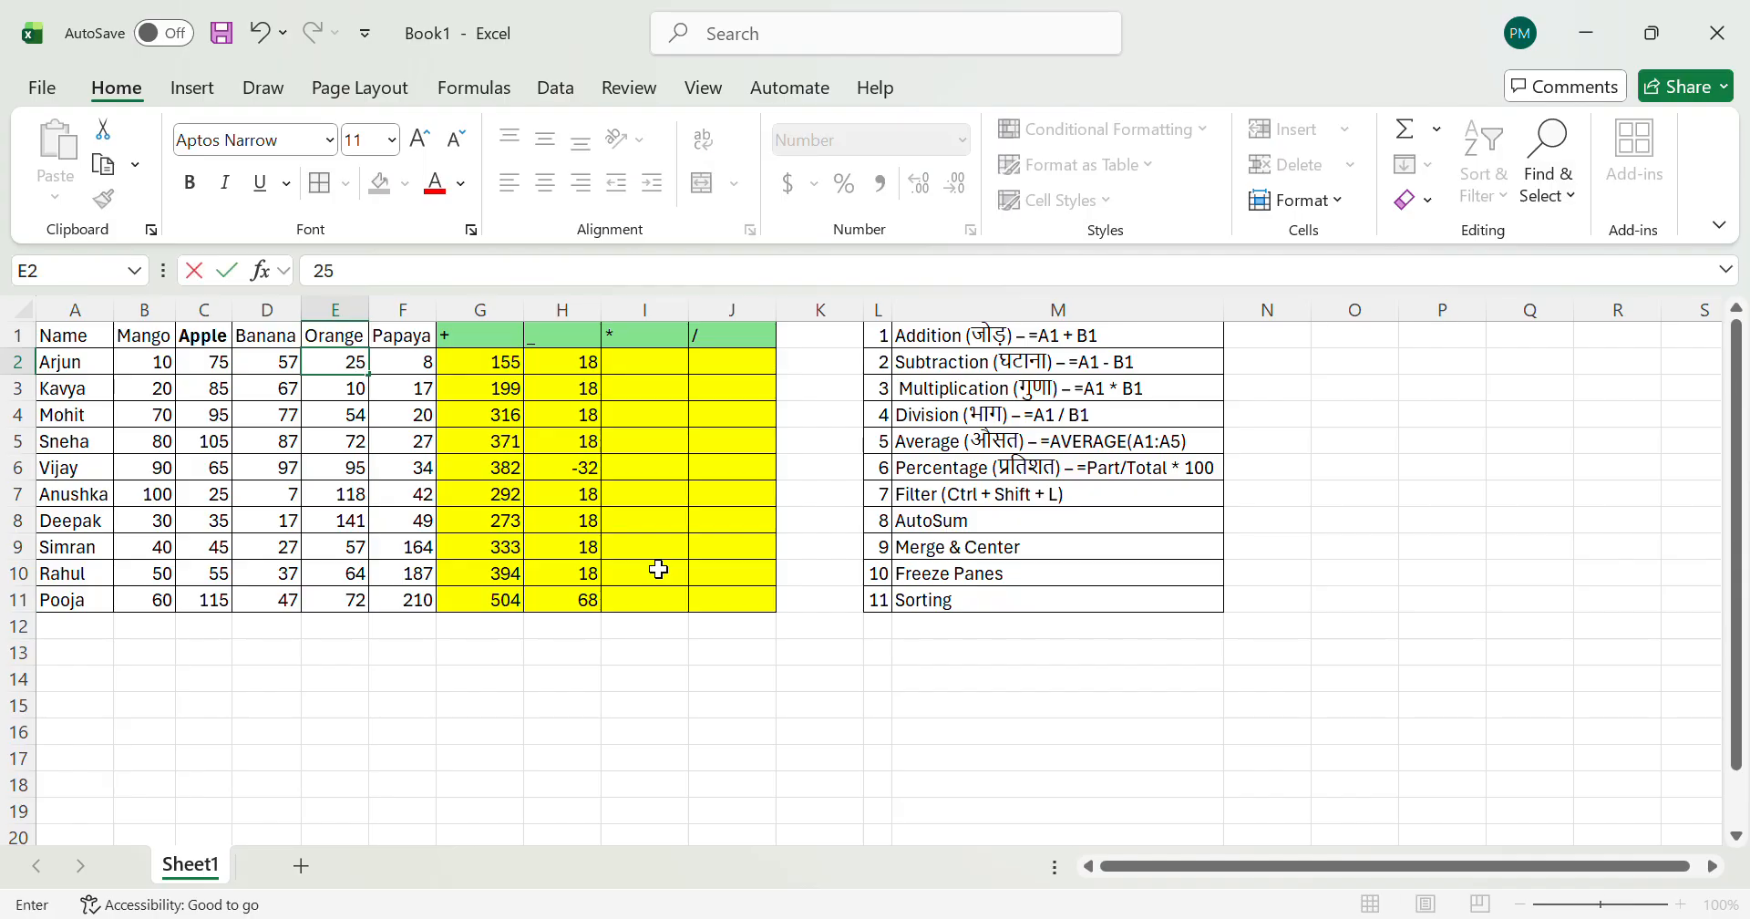
key(Return)
Step: Check the SUM total in G2 against the changed quantities in row 2
key(Right)
key(Up)
key(Right)
key(Up)
key(Down)
key(Down)
key(Left)
key(Up)
key(Left)
key(Left)
key(Right)
key(Right)
key(Right)
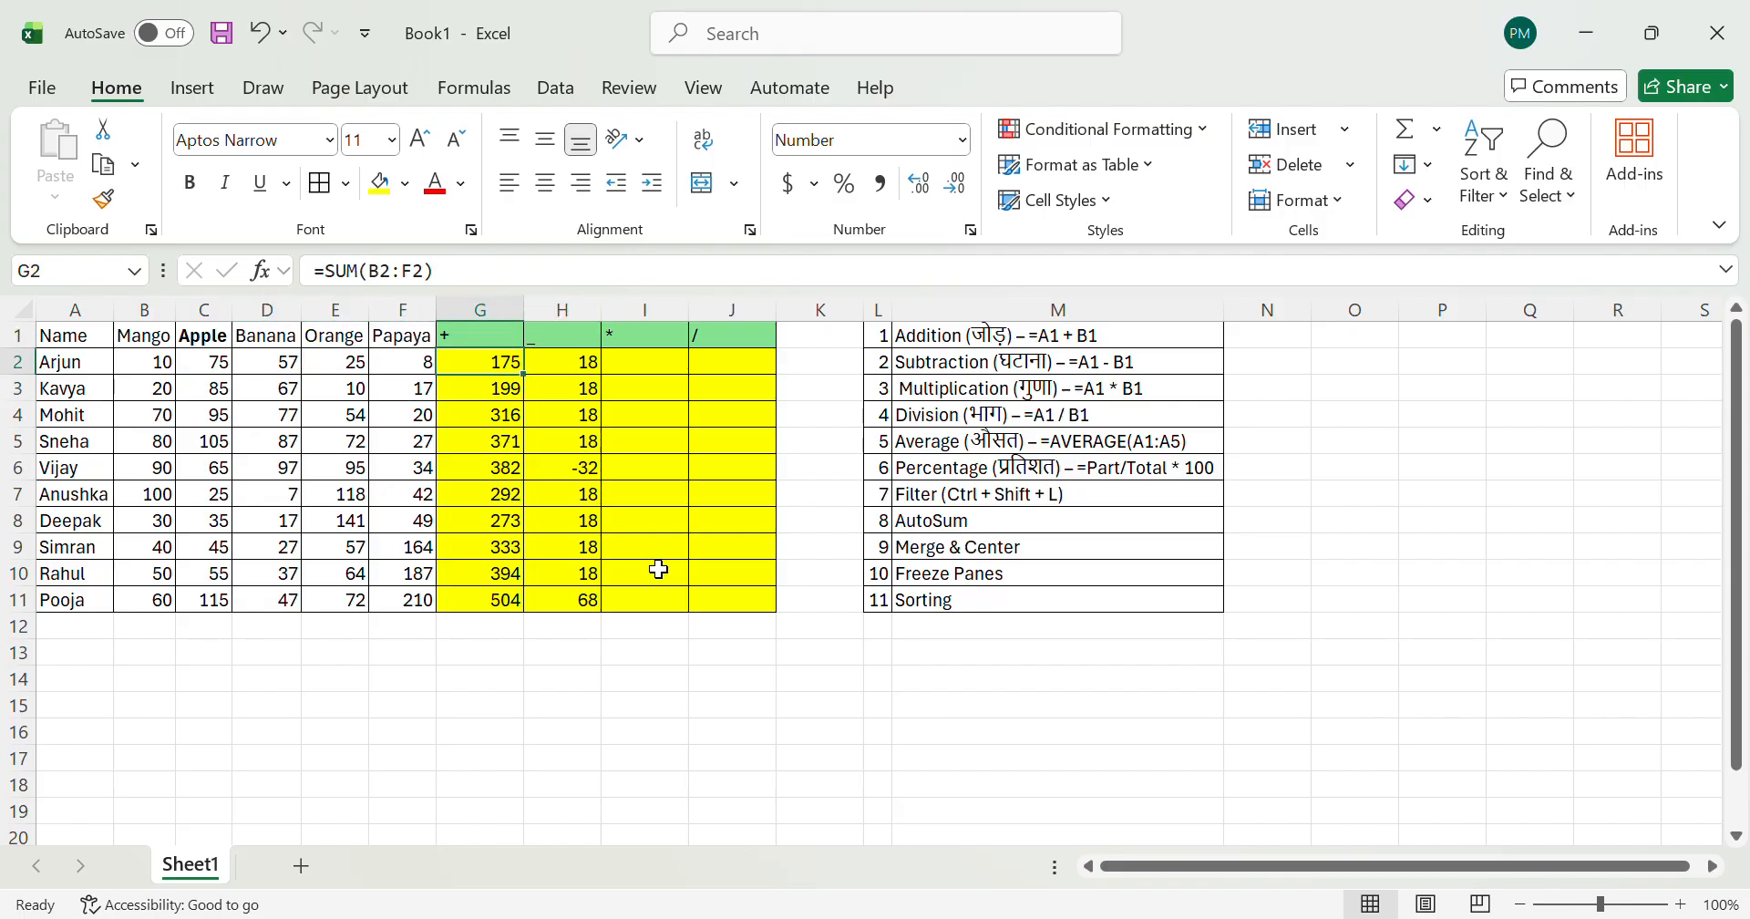
Step: Set the Mango quantity in B2 to 100
key(Left)
key(Left)
key(Left)
key(Left)
key(Left)
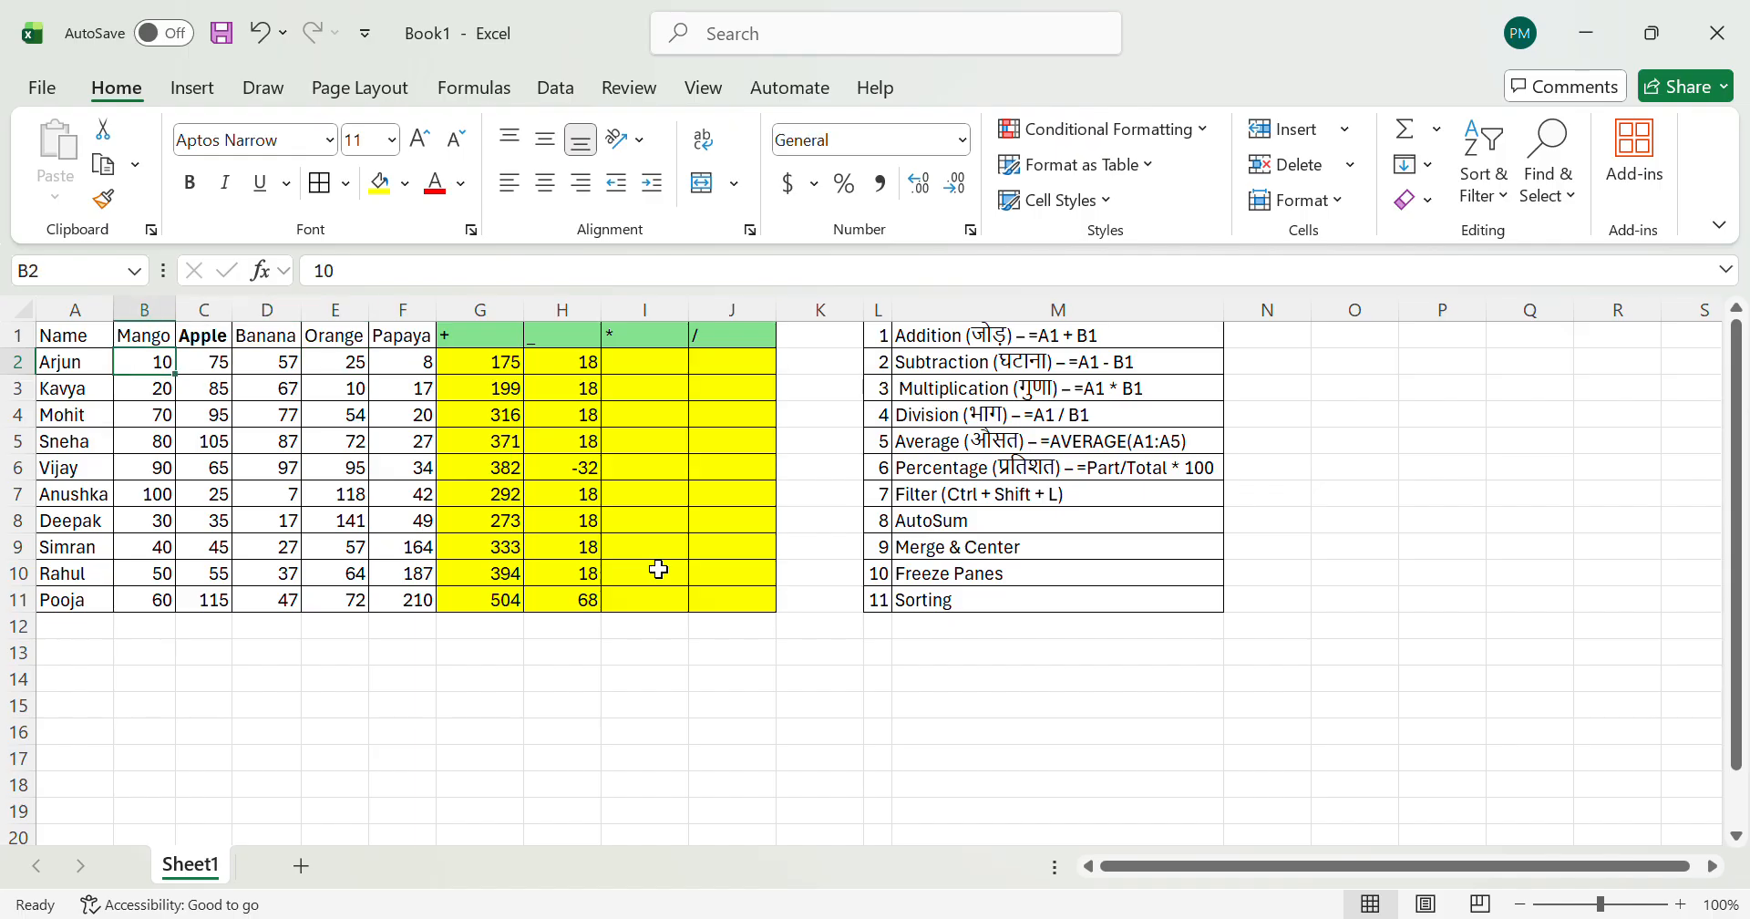
text(100)
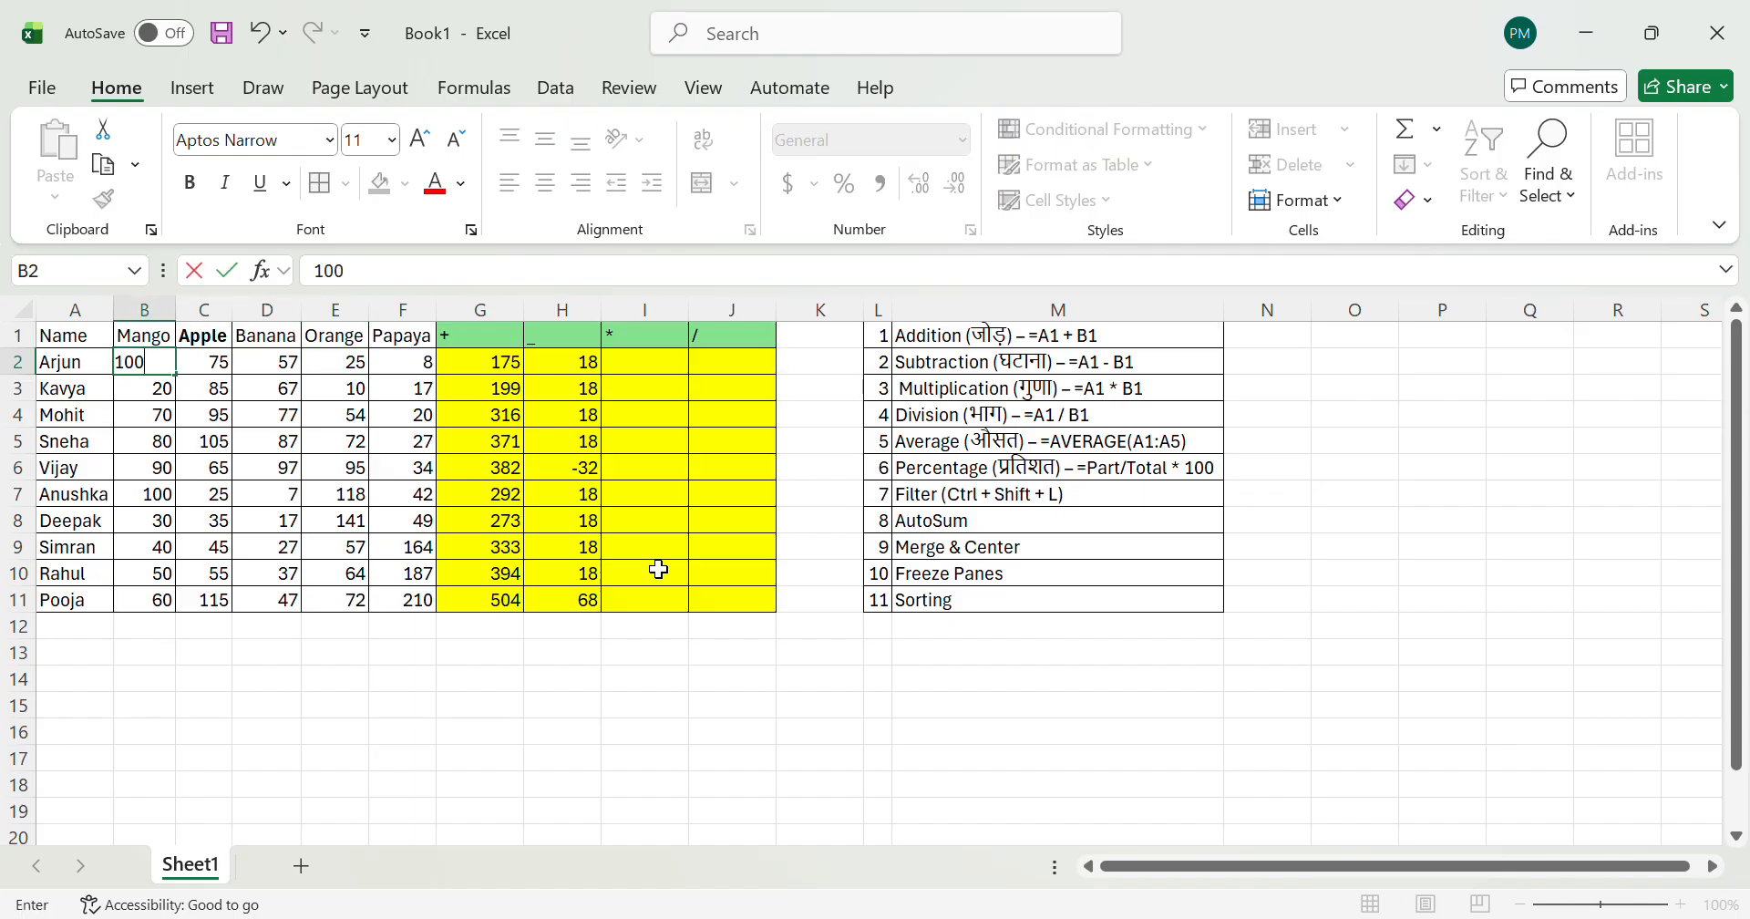
key(Return)
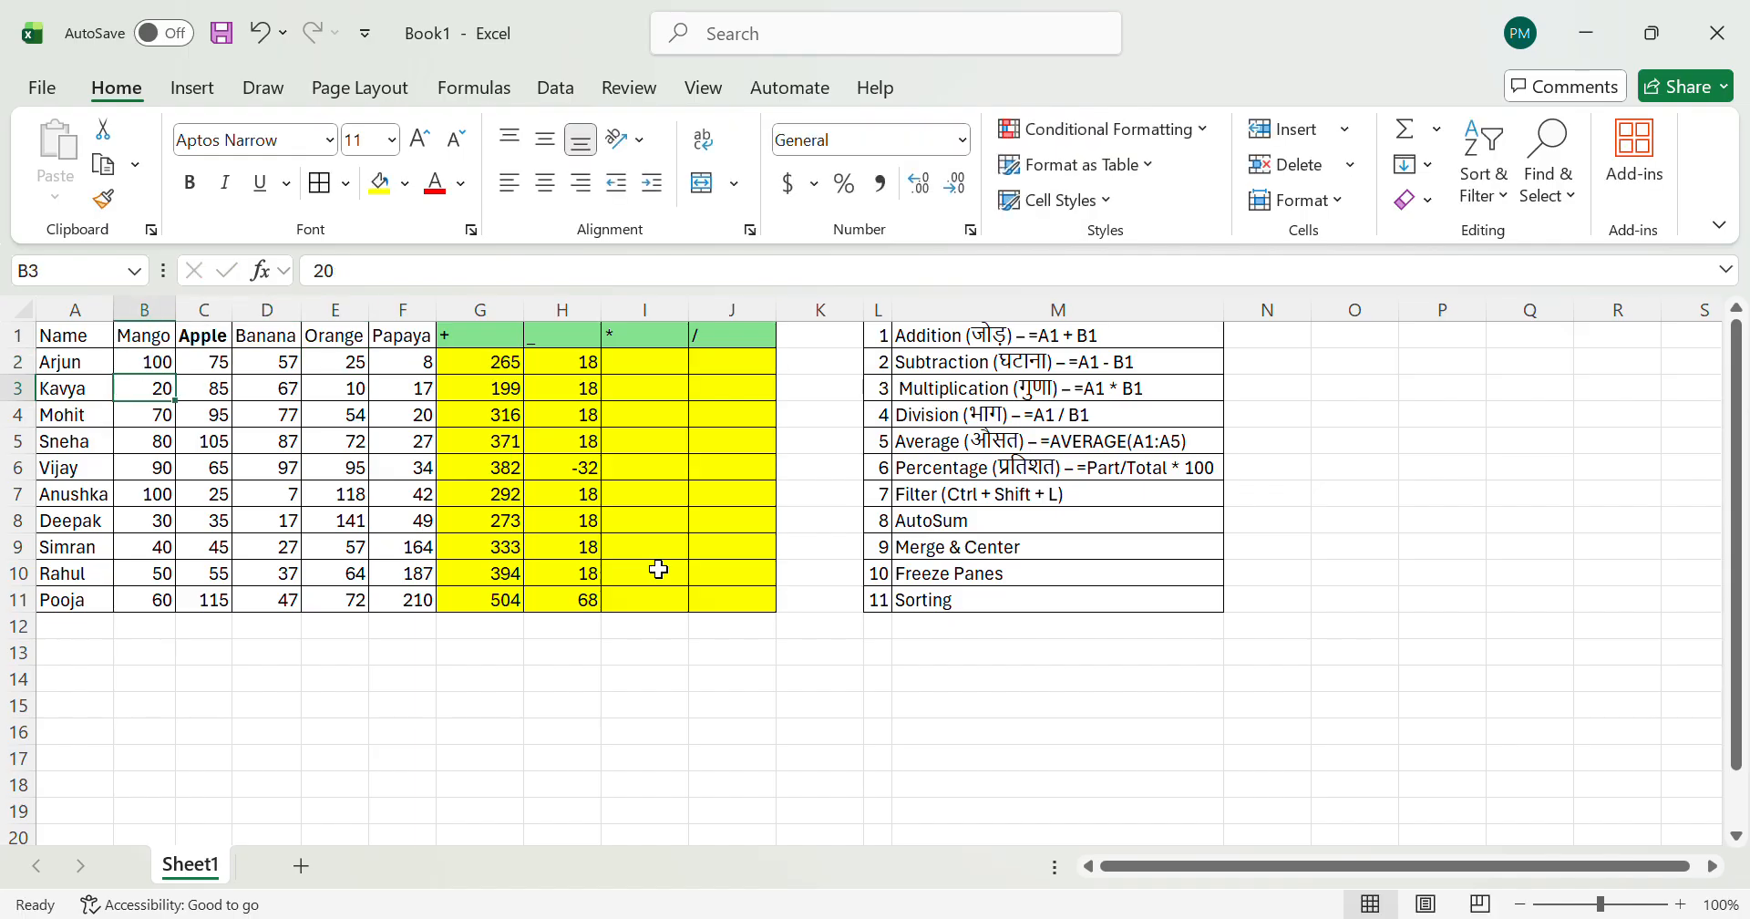
Step: Set the Papaya quantity in F2 to 70
key(Right)
key(Right)
key(Right)
key(Right)
key(Up)
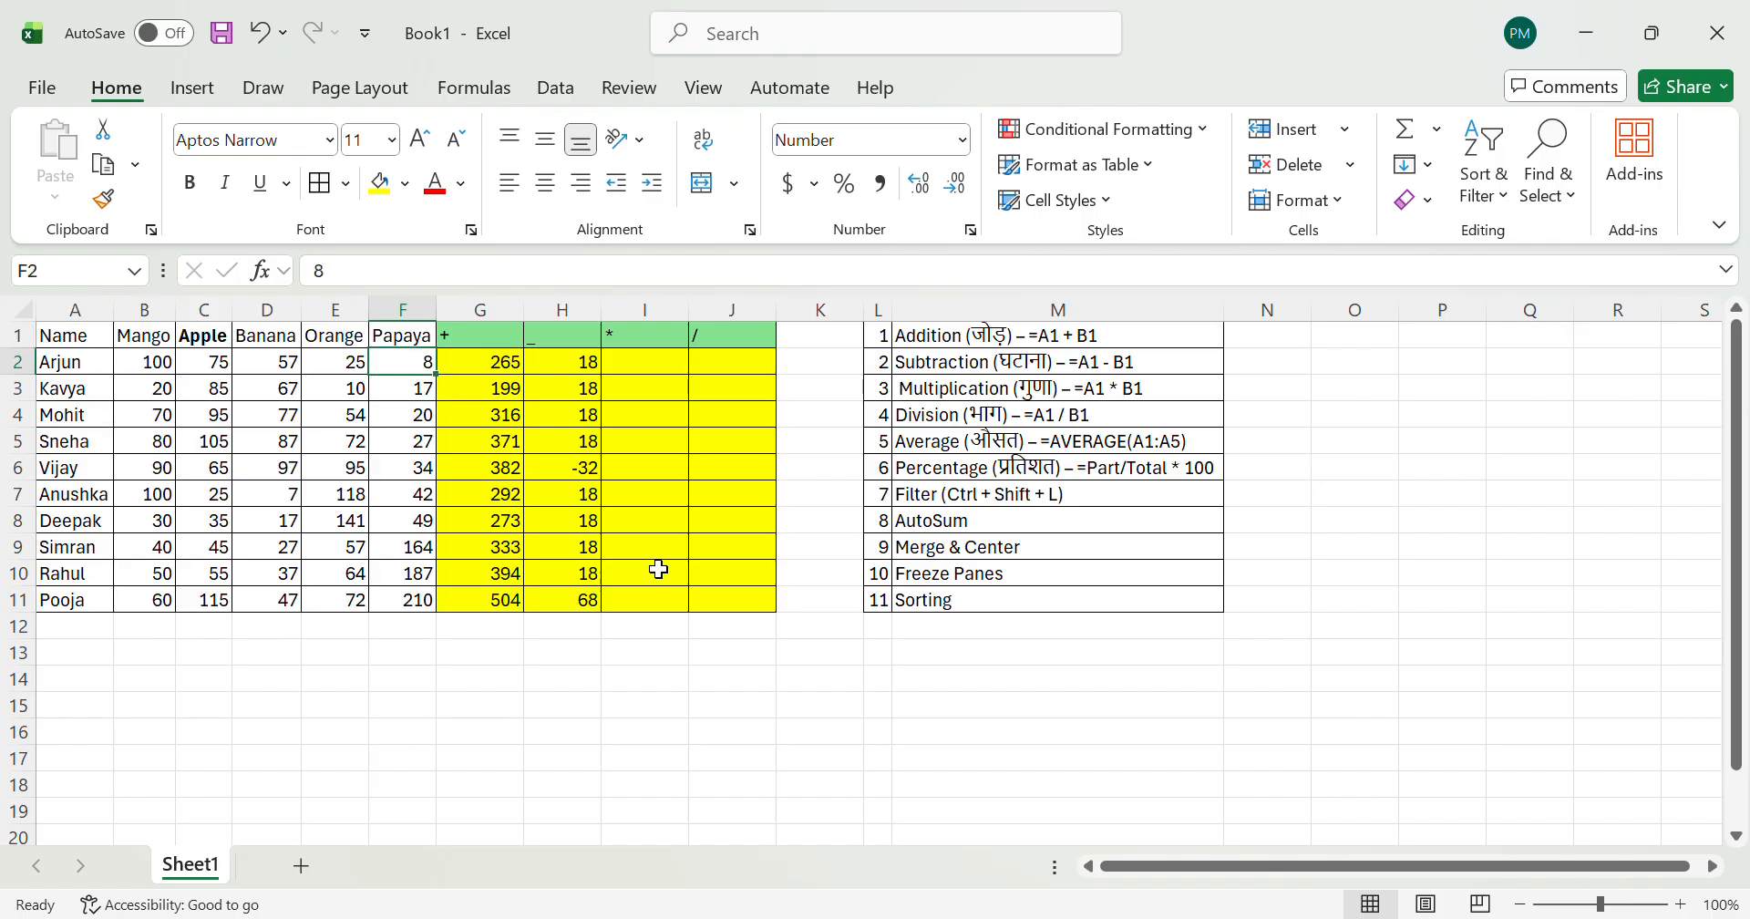
text(70)
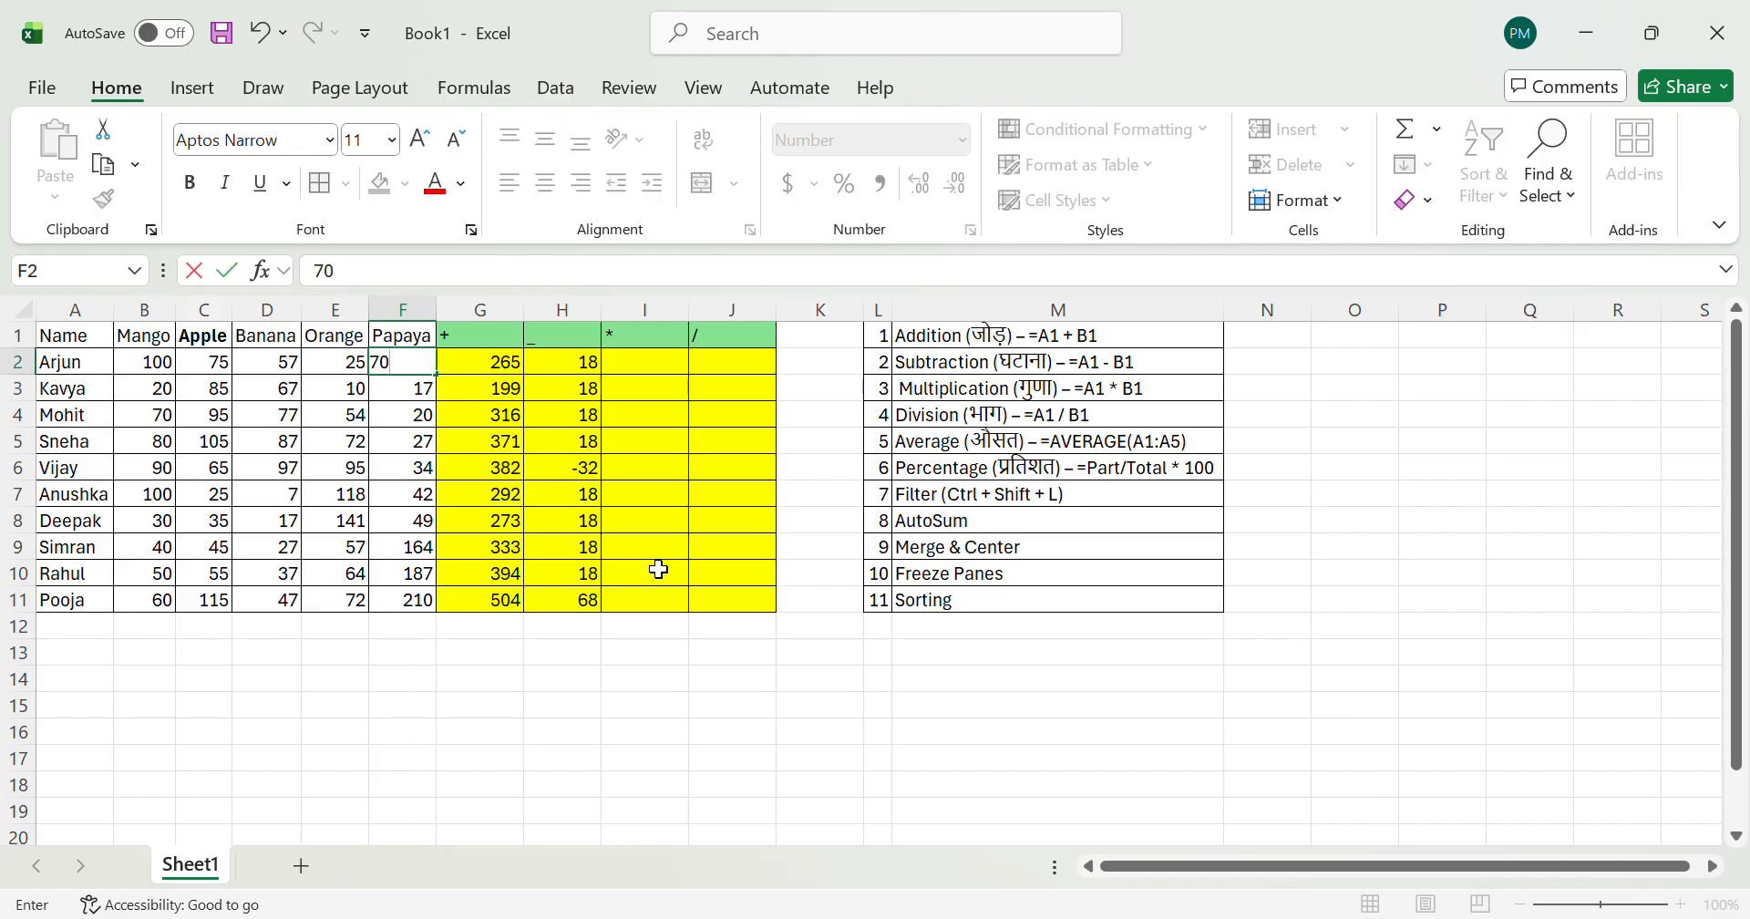
key(Return)
key(Up)
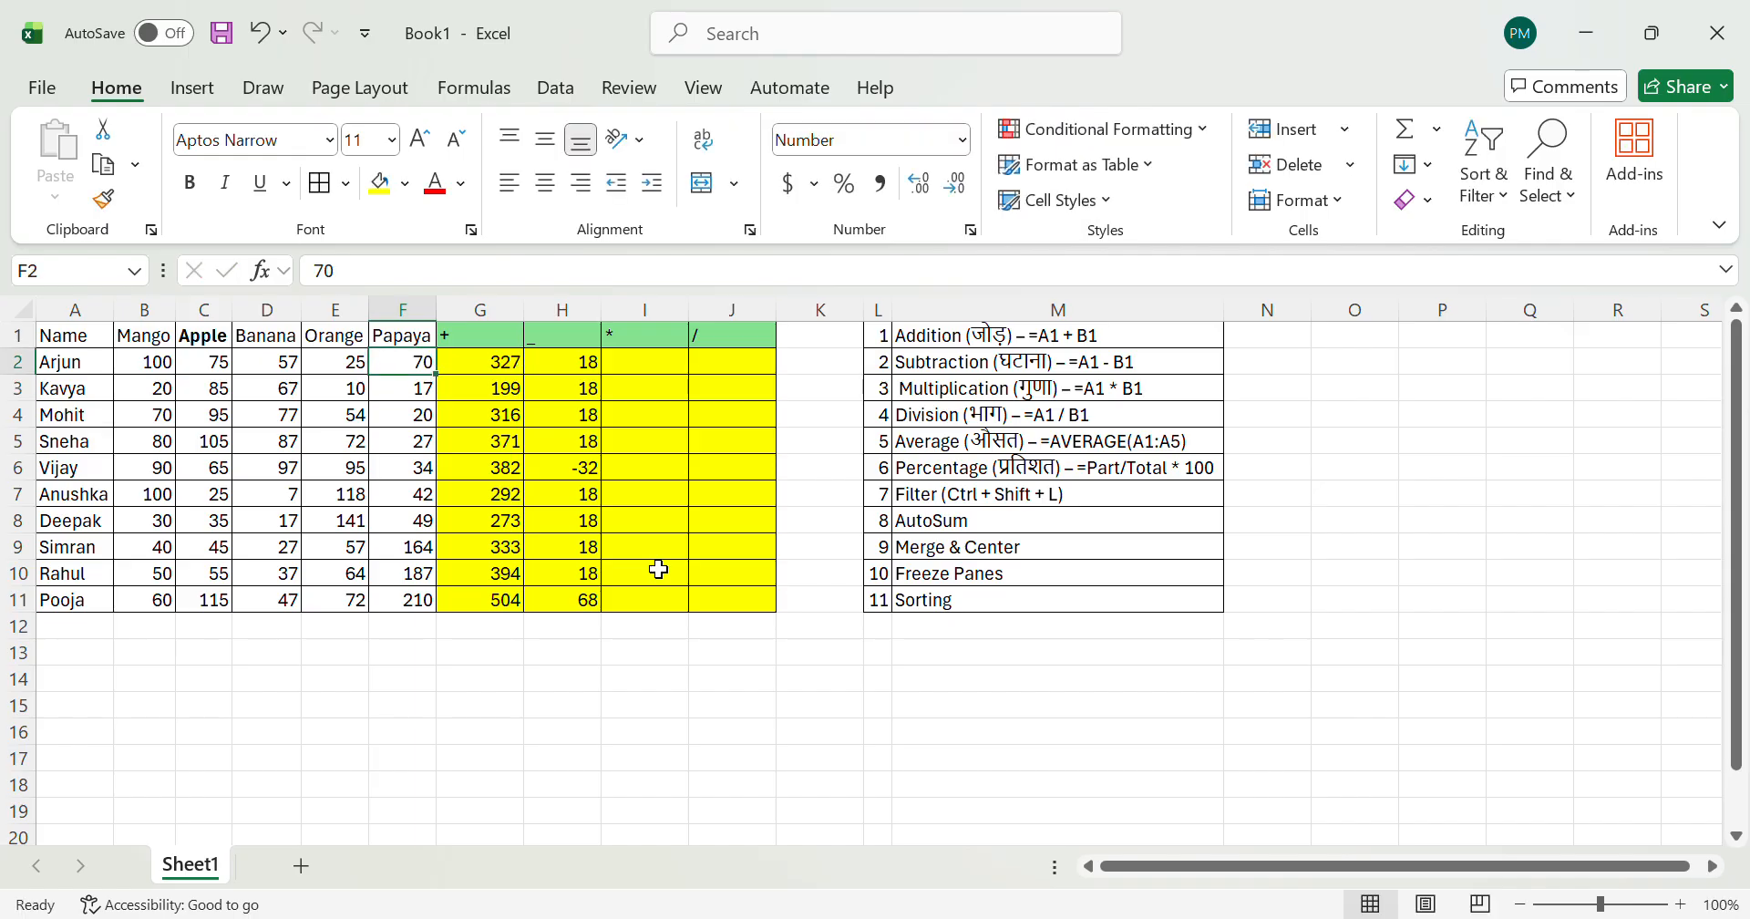
Step: Undo and redo the Papaya quantity change in F2, and return to the subtraction formula in H2
key(ctrl+z)
key(ctrl+y)
key(Right)
key(Right)
Step: Set the Apple quantity in C6 to 167
key(Right)
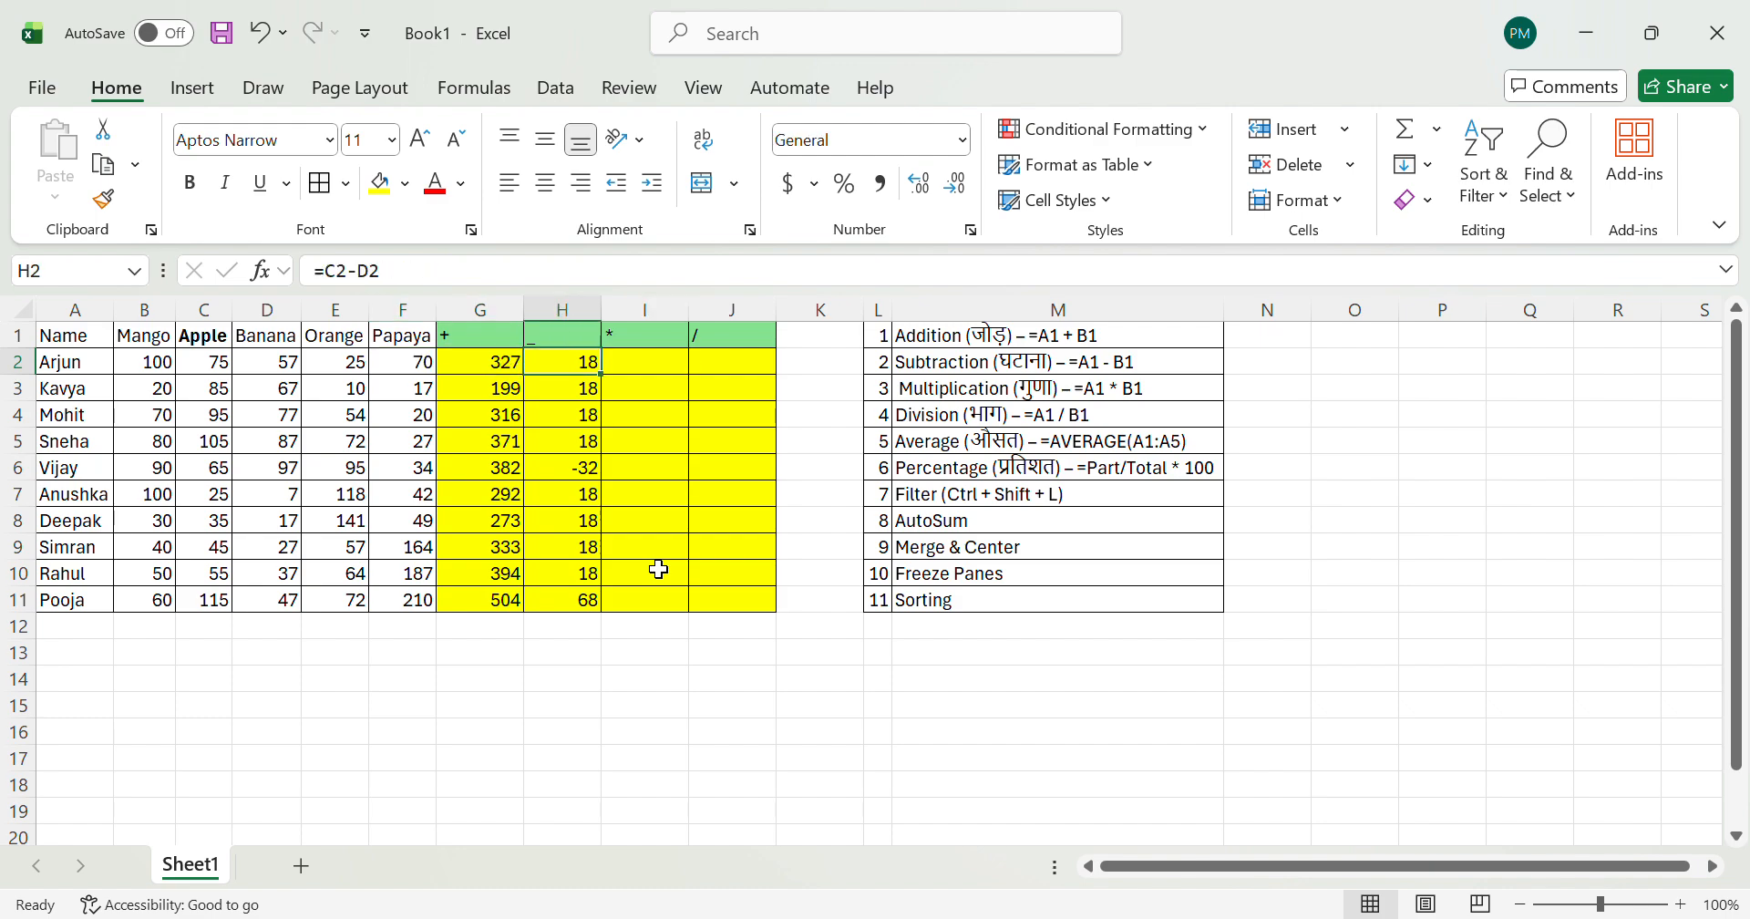
key(Left)
key(Left)
key(Down)
key(Down)
key(Down)
key(Down)
key(Down)
key(Up)
key(Right)
key(Left)
key(Left)
key(Left)
key(Left)
key(Left)
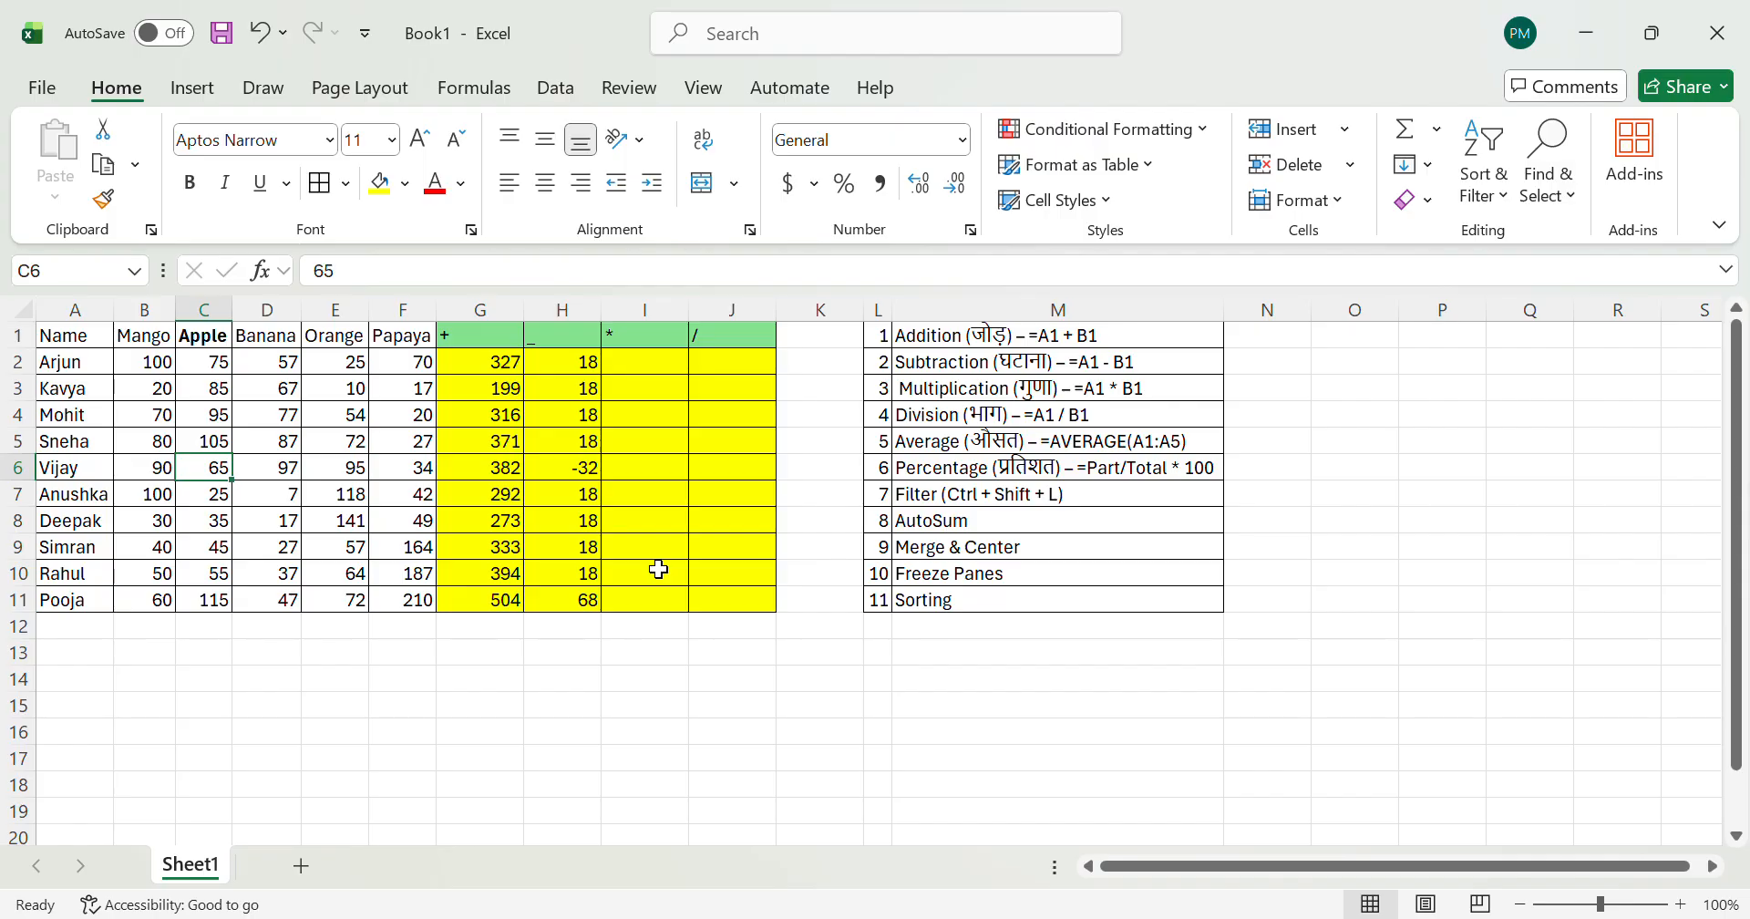
text(167)
key(Return)
Step: Examine the recalculated results in row 6 and the subtraction values from H2 to H11
key(Right)
key(Right)
key(Right)
key(Right)
key(Up)
key(Right)
key(Right)
key(Left)
key(ctrl+Down)
key(Up)
key(Up)
key(ctrl+Up)
key(Down)
key(ctrl+shift+Down)
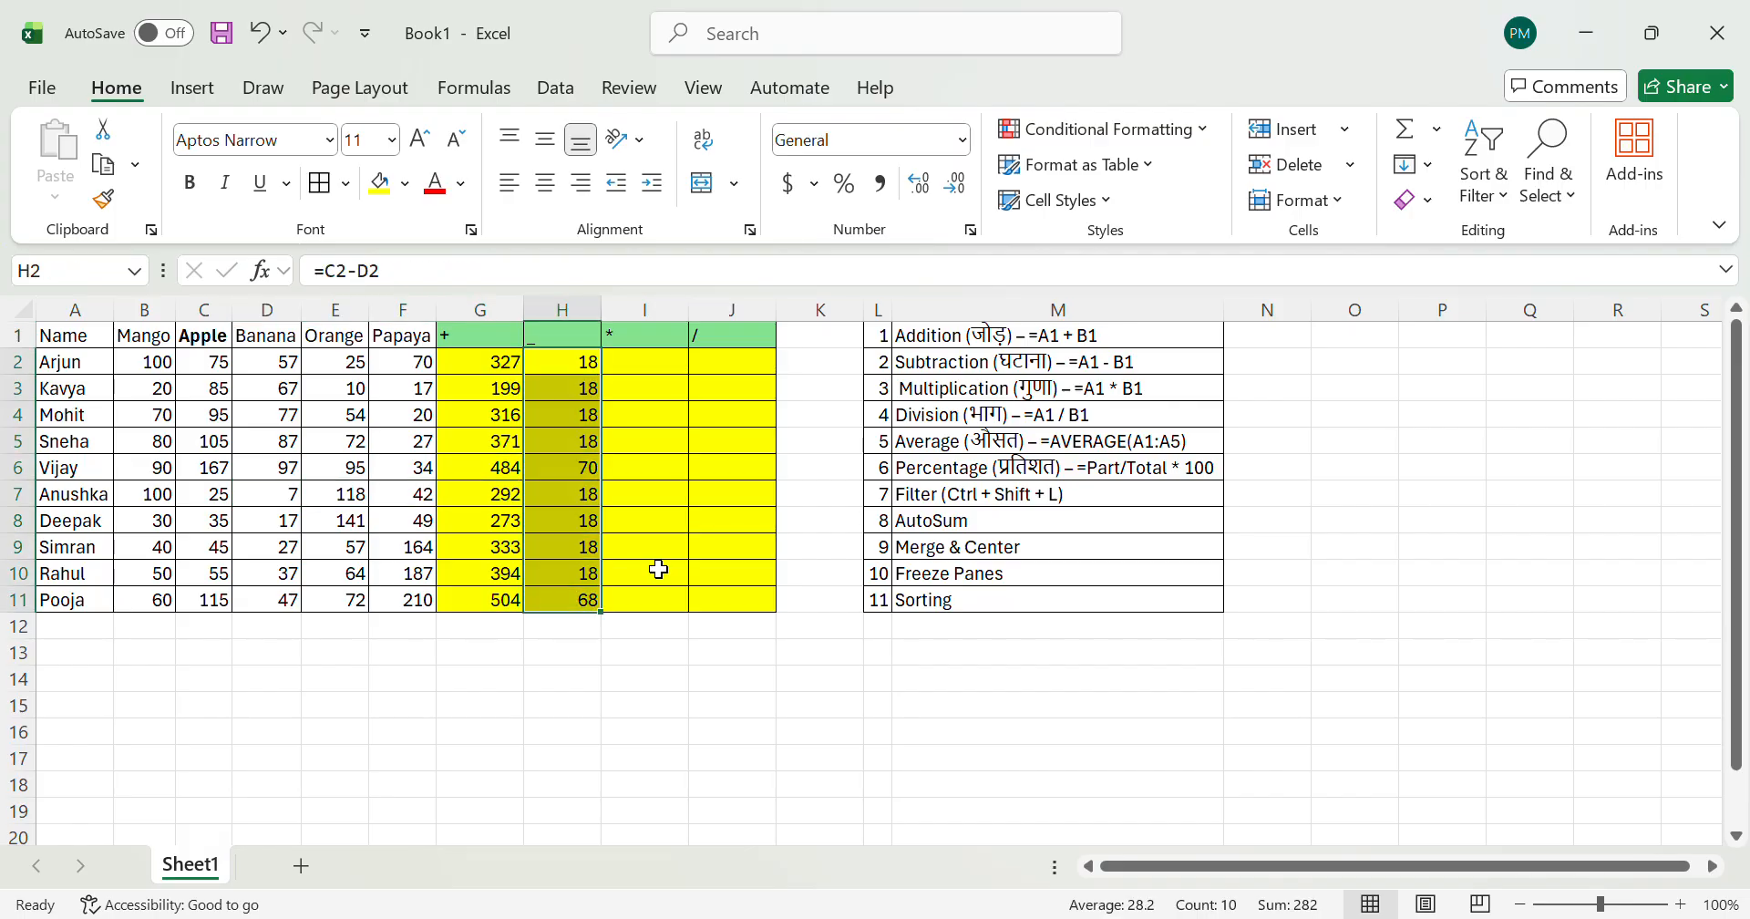
Step: Replace the subtraction formula in H2 with =D2-F2
key(Up)
key(Down)
text(=)
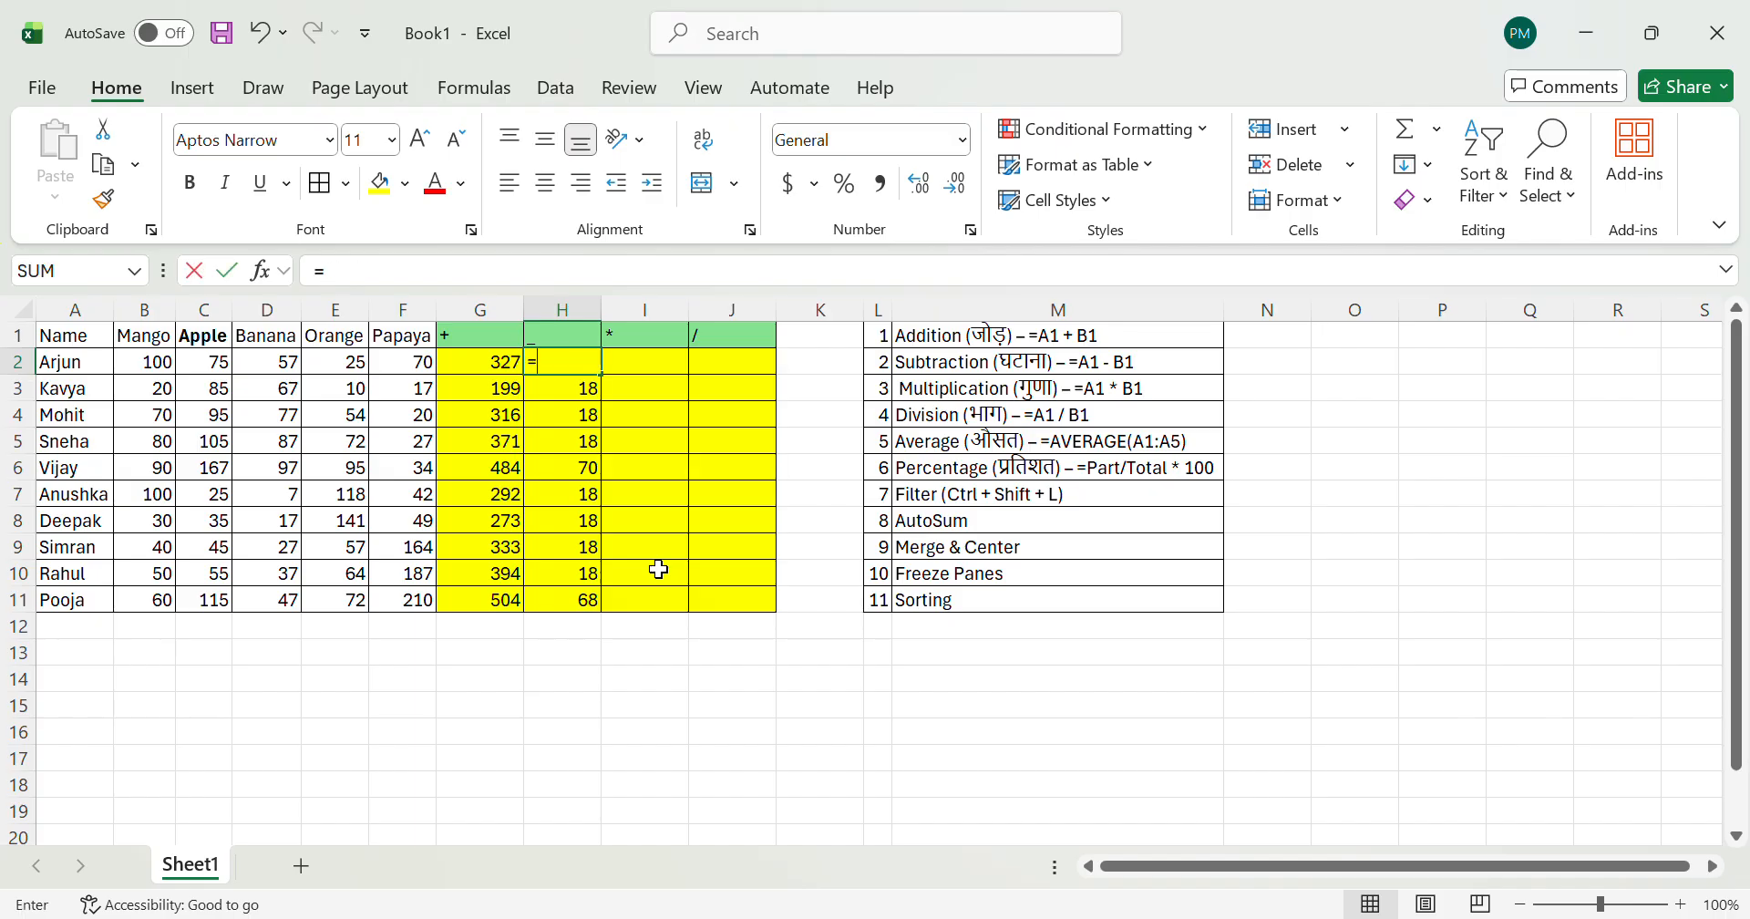
key(Left)
key(Left)
key(Left)
key(Left)
text(-)
key(Left)
key(Left)
key(Return)
Step: Fill the Banana minus Papaya subtraction formula from H2 down to H11
key(Up)
key(ctrl+shift+Down)
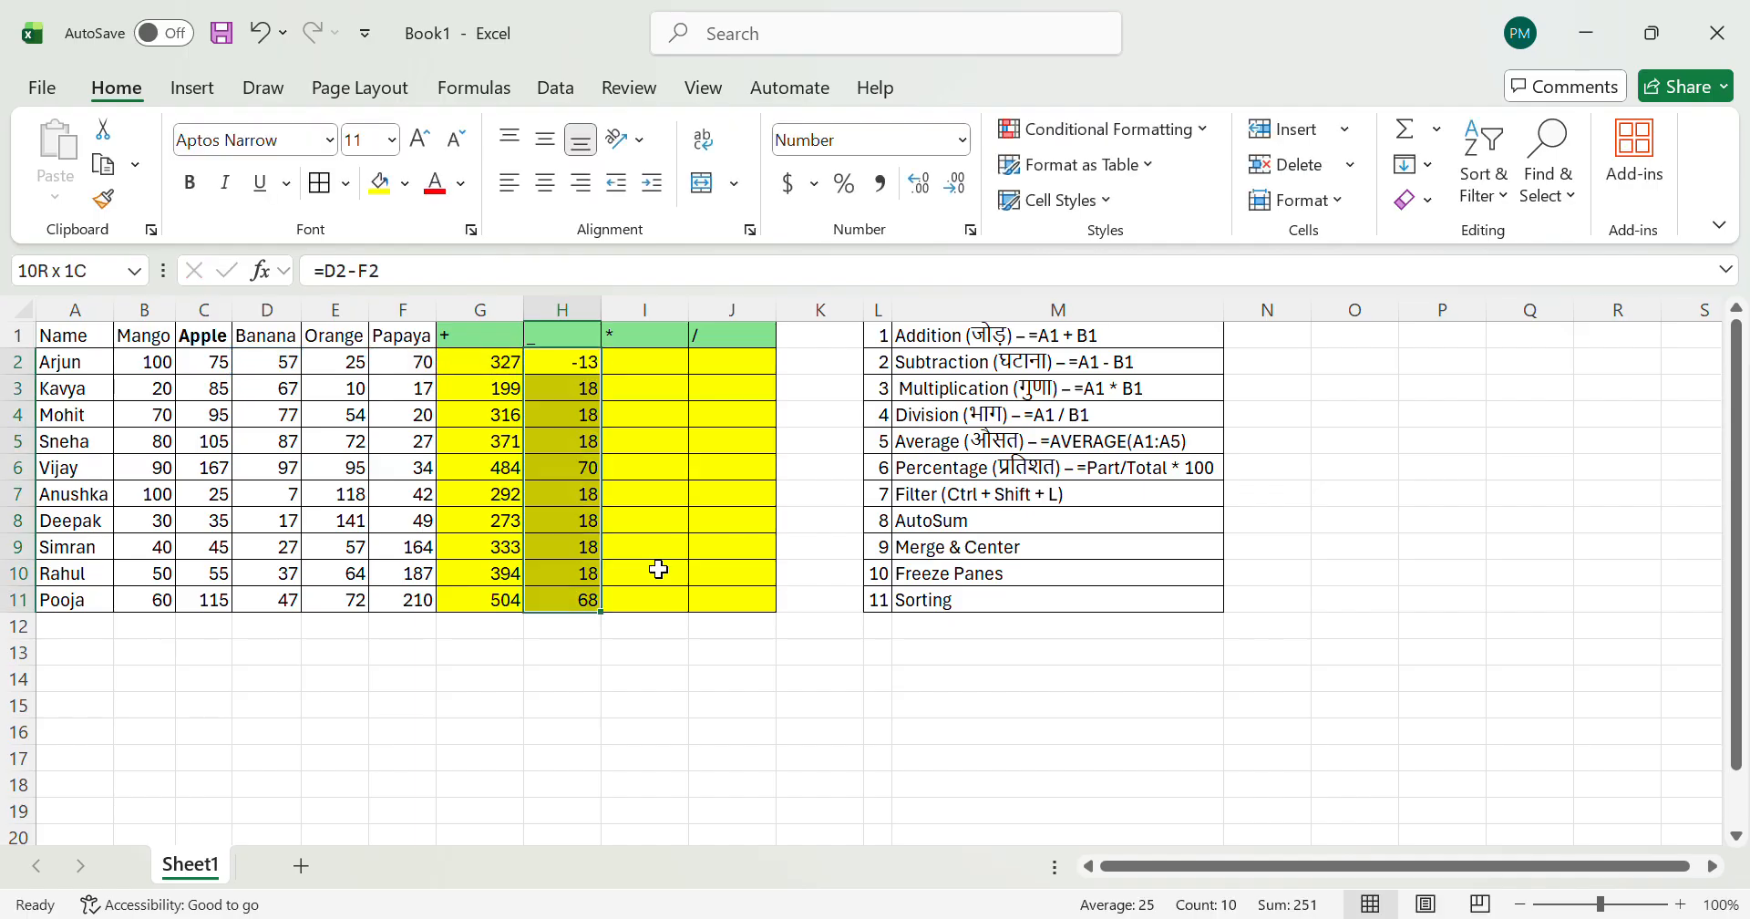
key(ctrl+d)
key(Up)
key(Left)
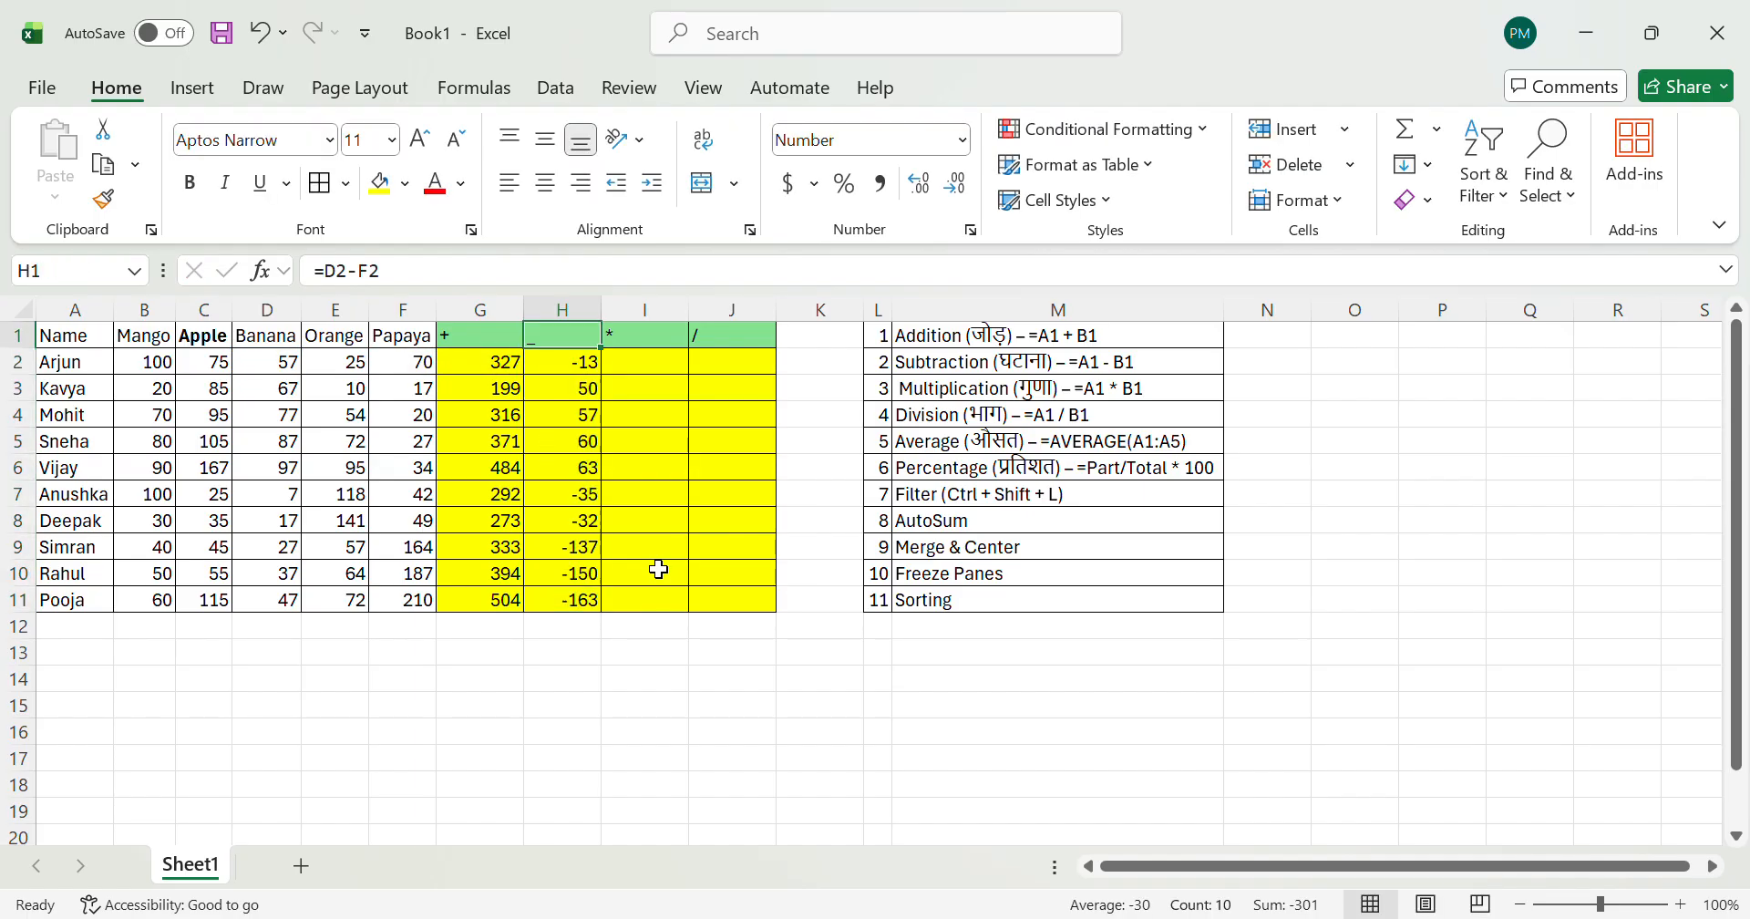
key(Down)
key(Right)
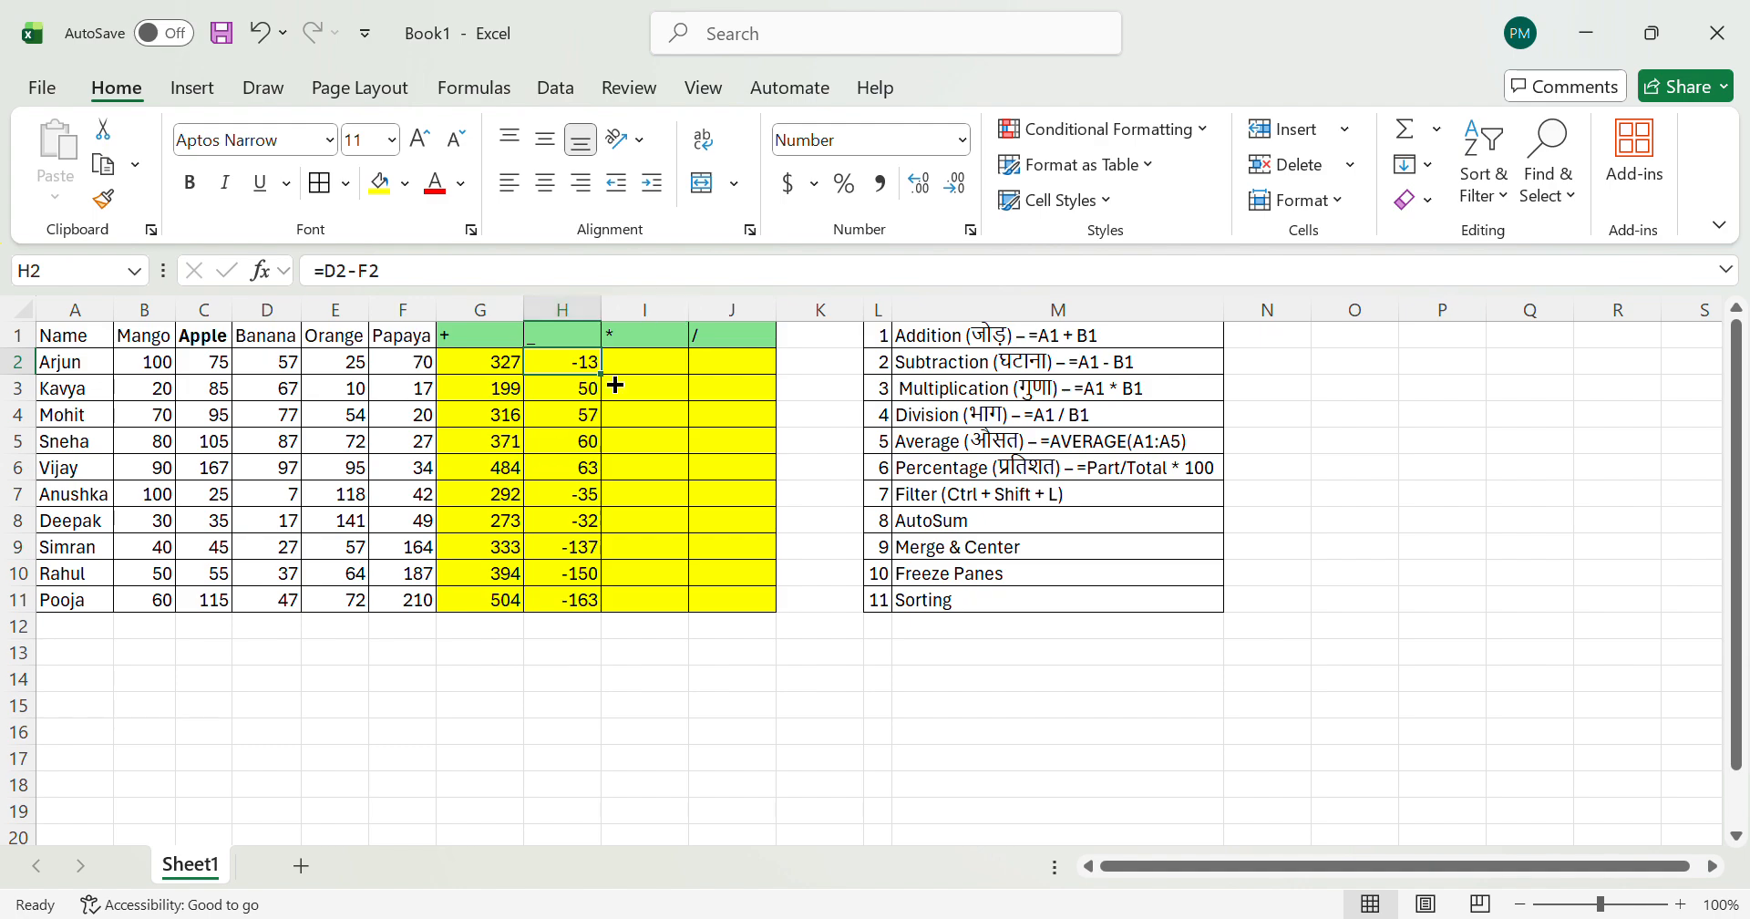
Step: Enter the multiplication formula =B2*C2 in I2
click(640, 497)
key(Up)
key(Up)
key(Up)
key(Up)
key(Up)
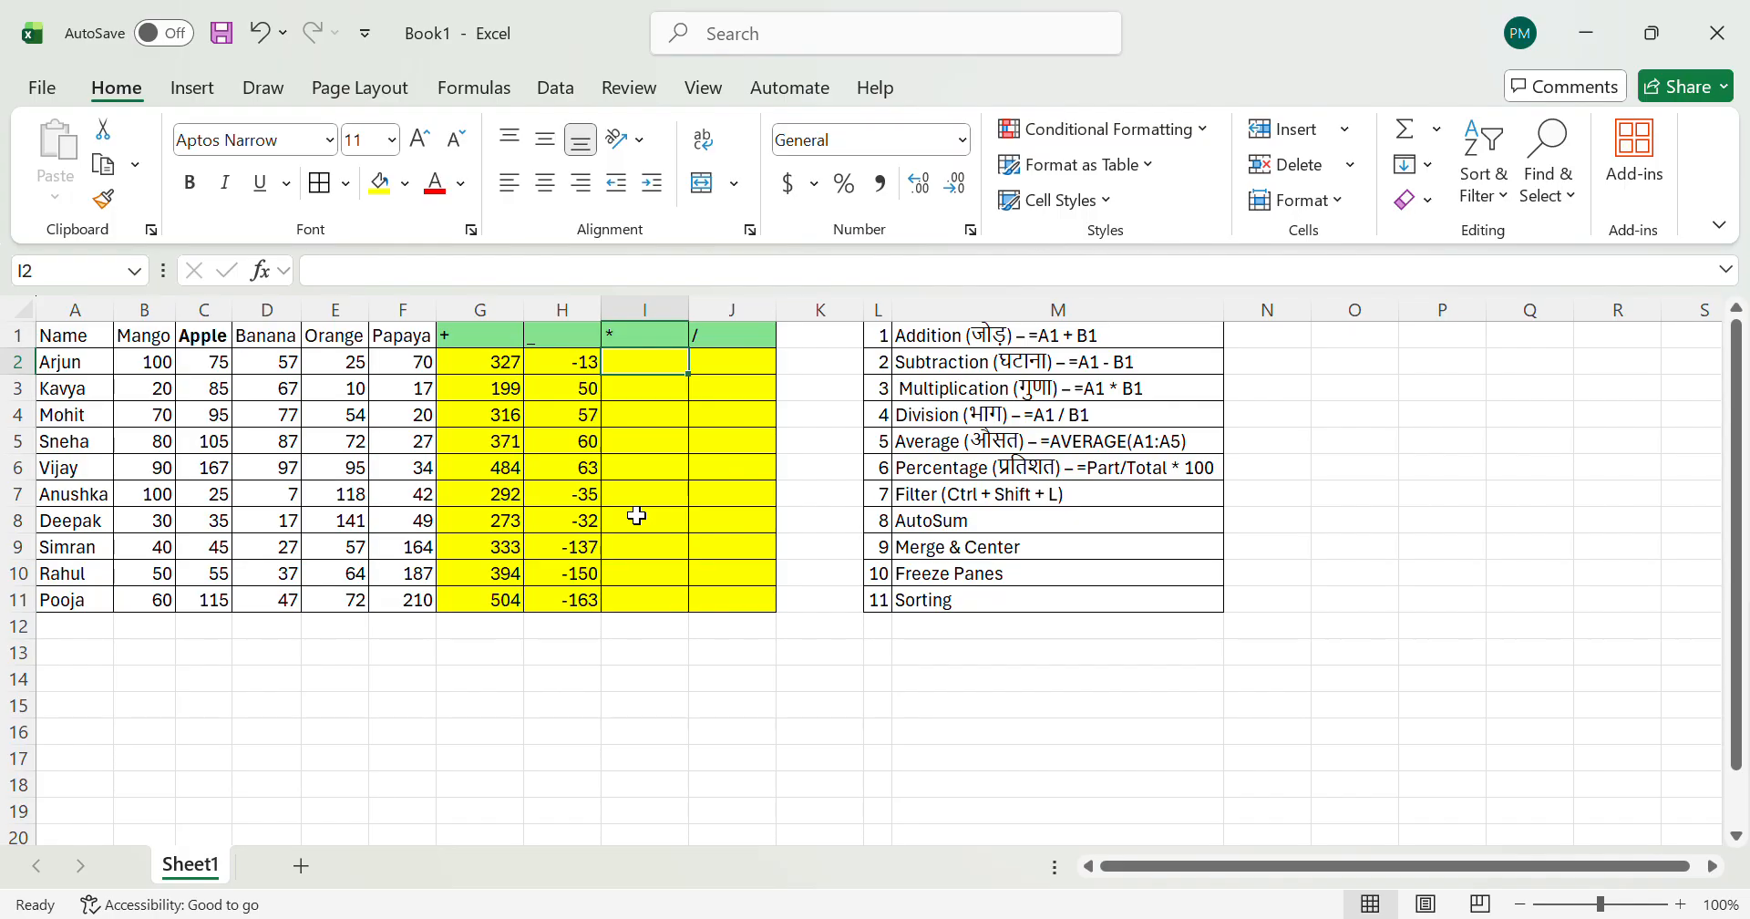
text(=)
key(Left)
key(Left)
key(Left)
key(Left)
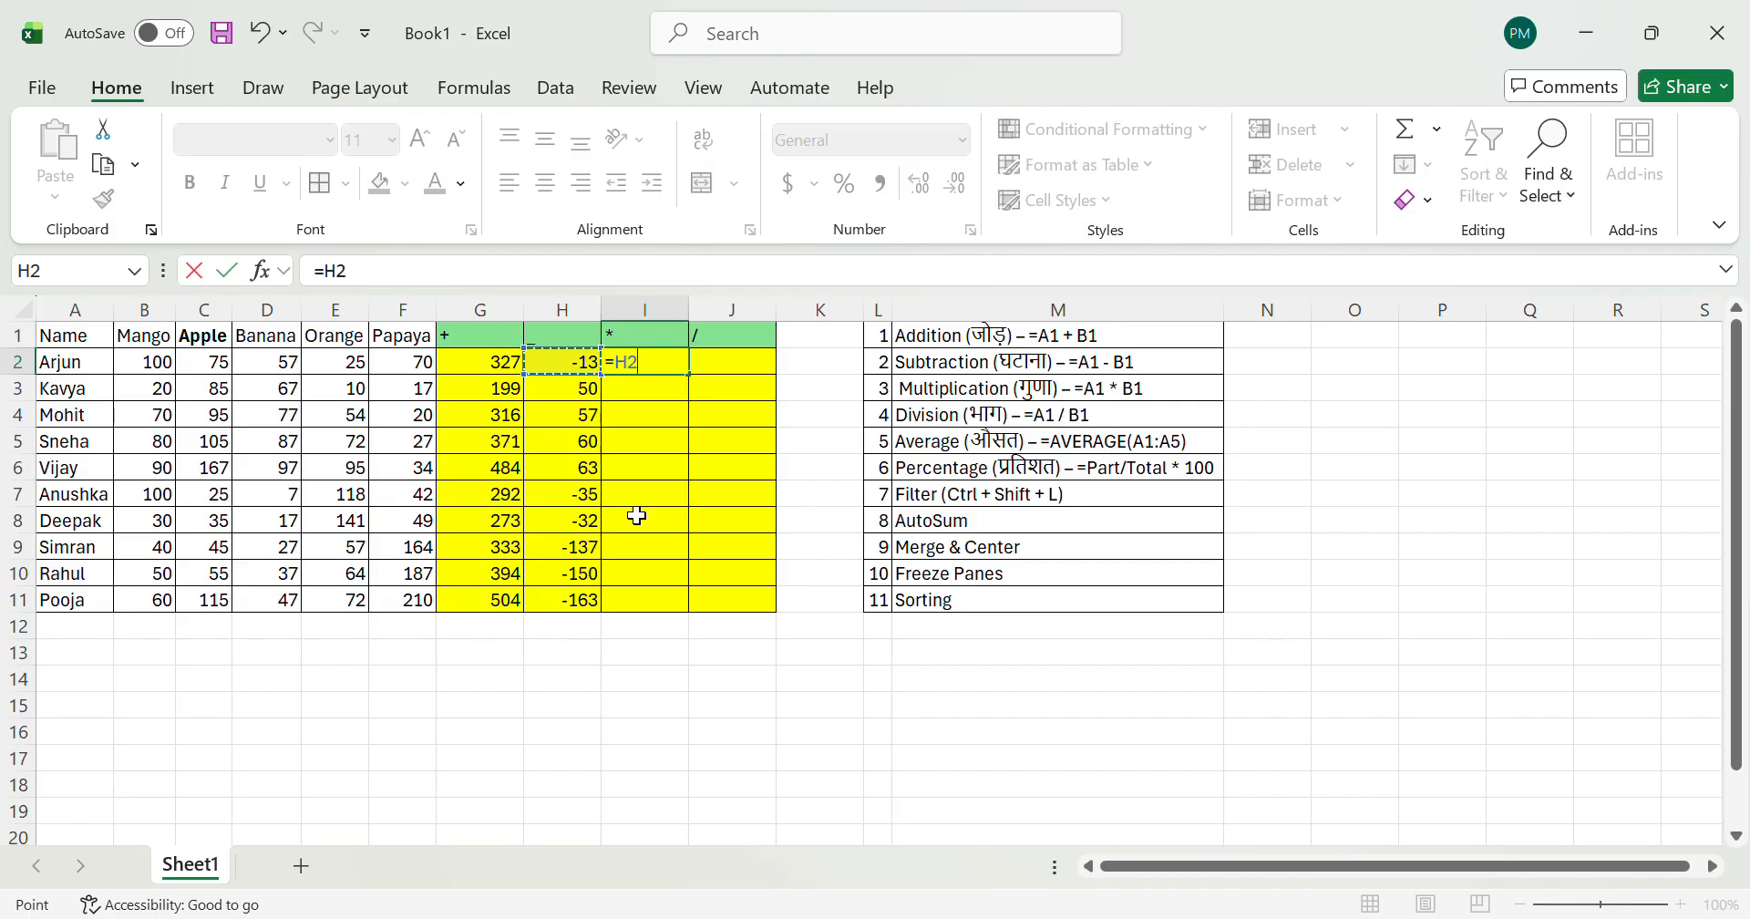
key(Left)
key(Left)
key(Left)
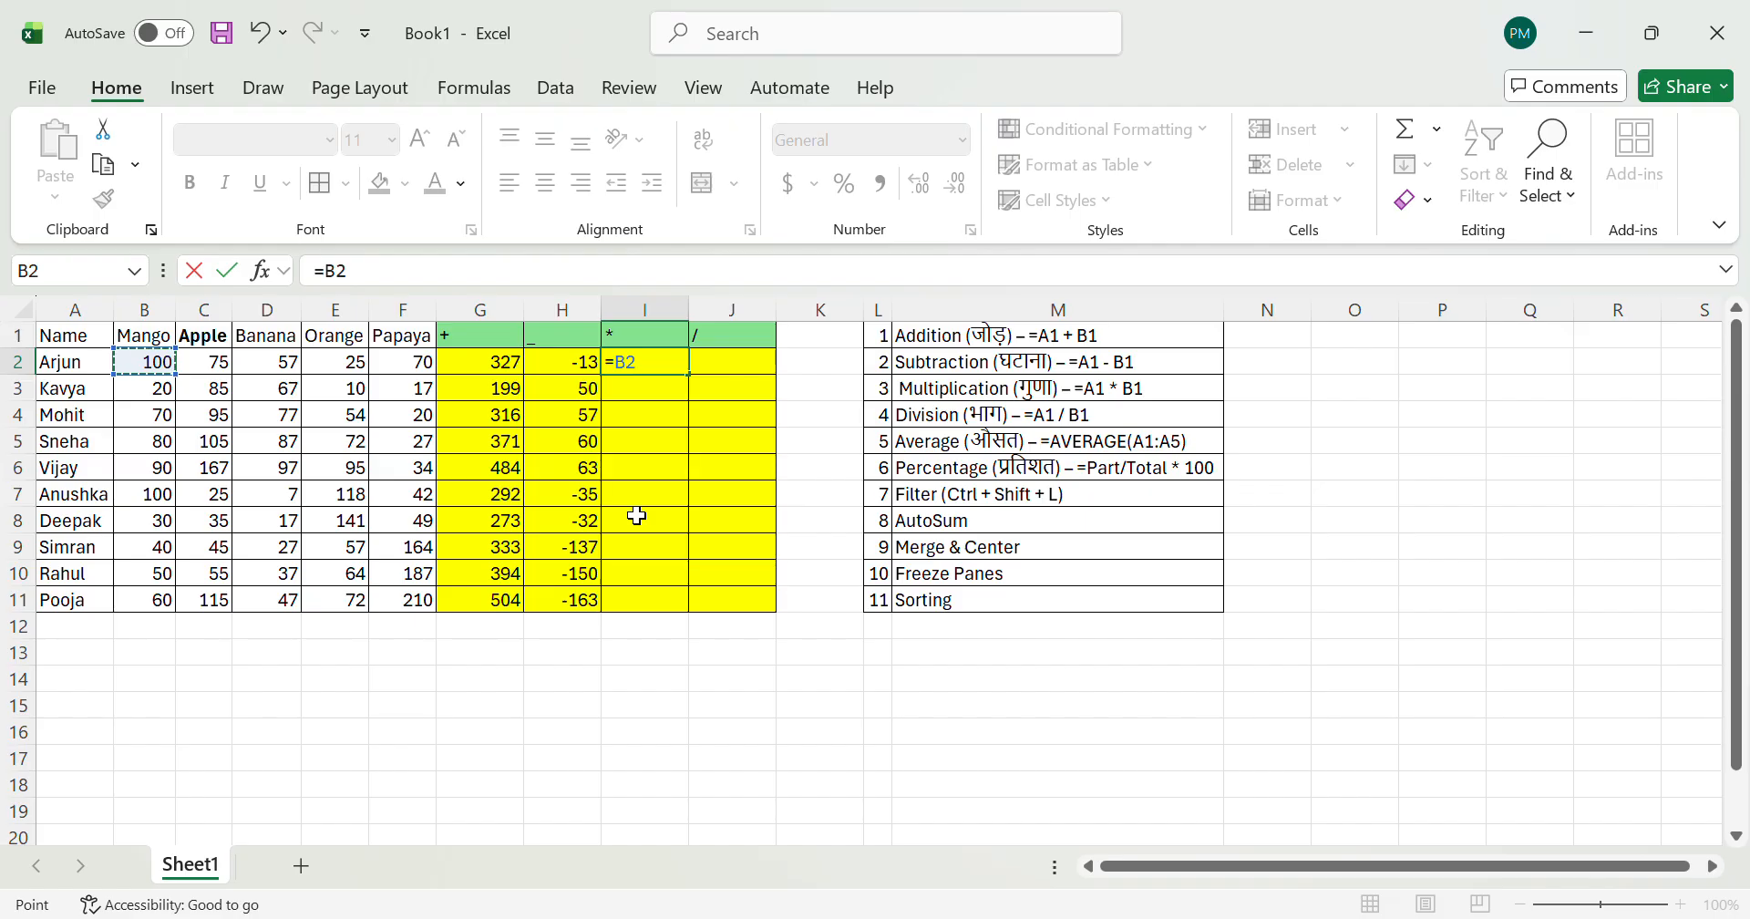
text(*)
key(Left)
key(Left)
key(Left)
key(Left)
key(Left)
key(Left)
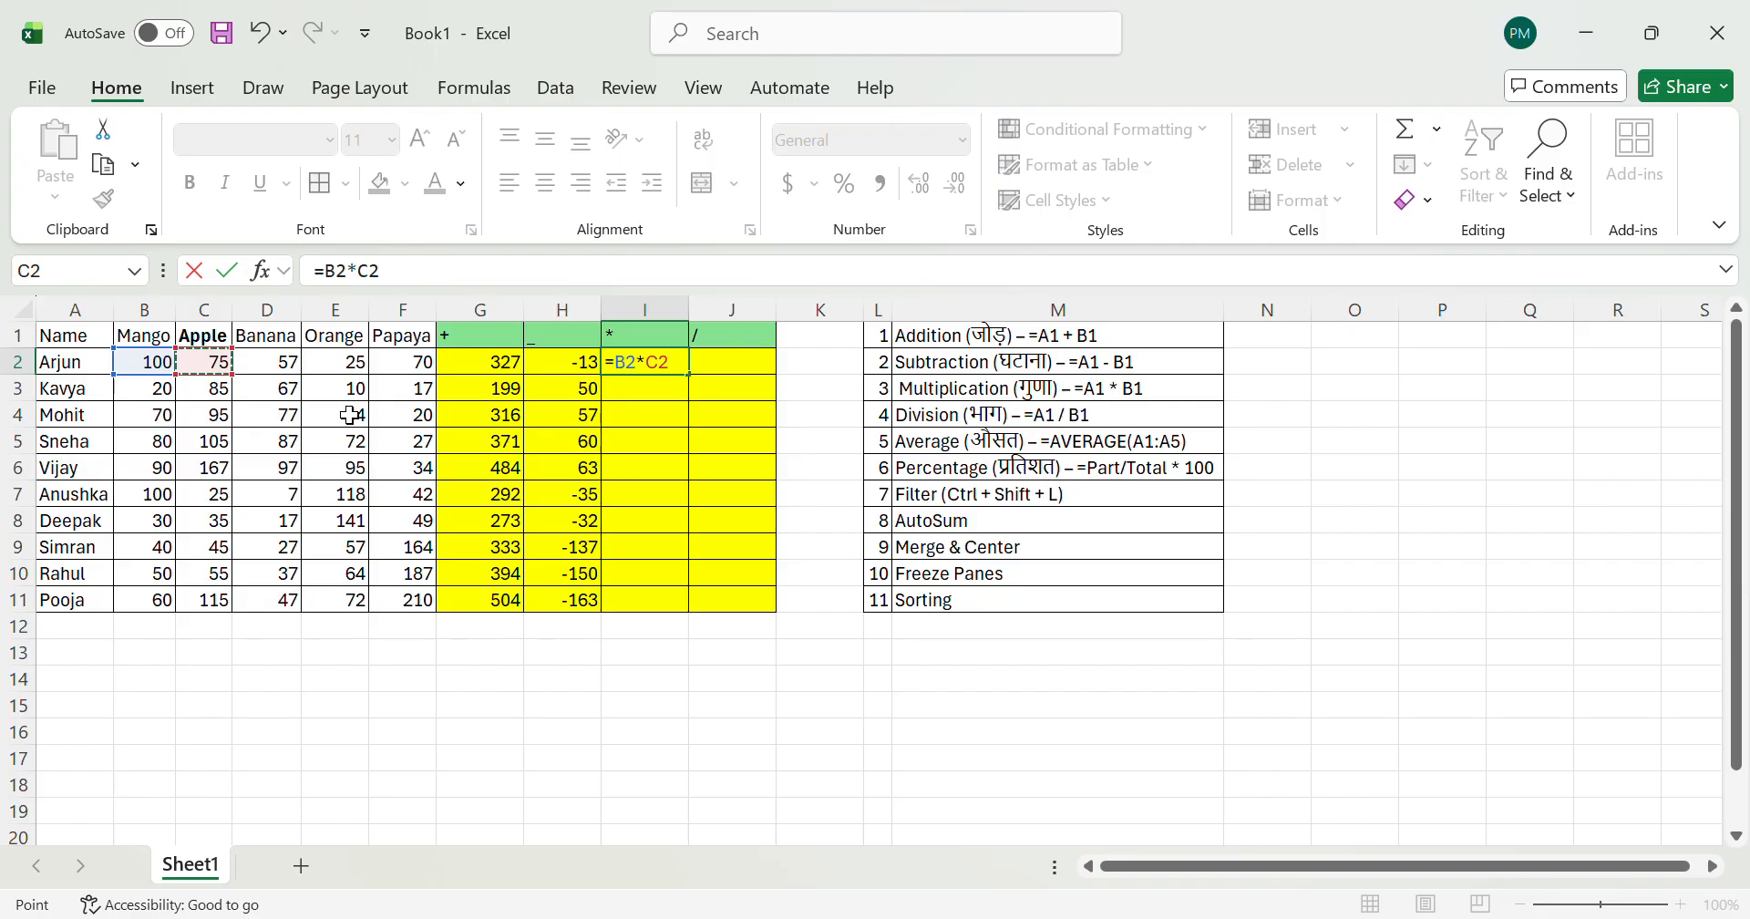
key(Return)
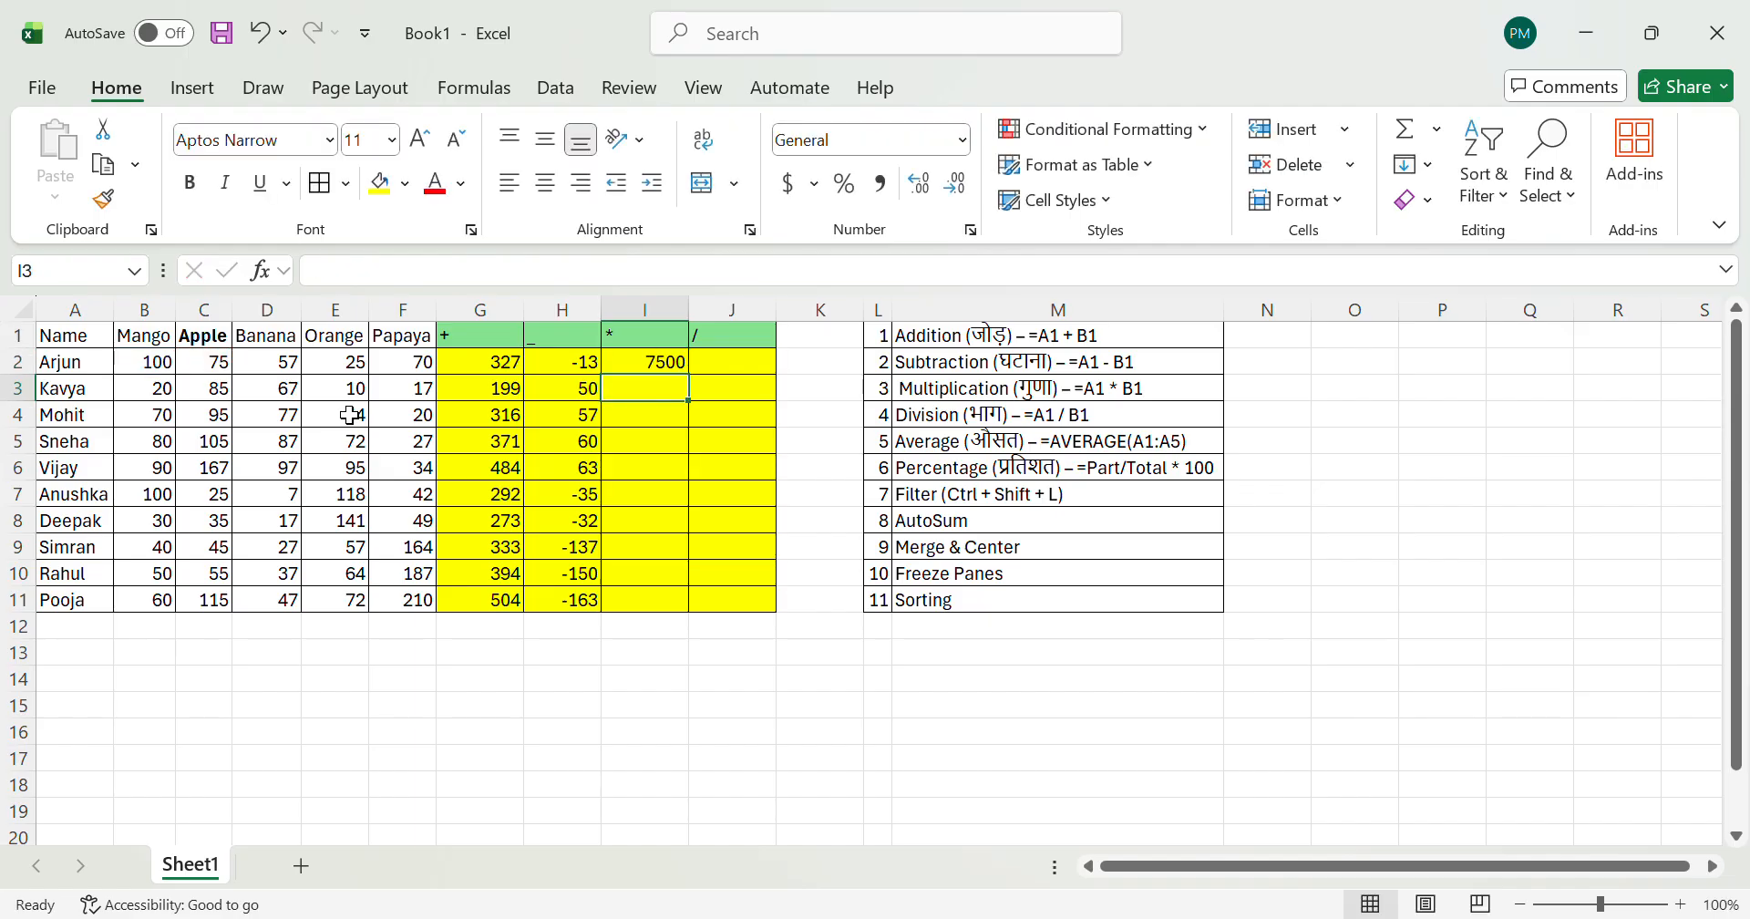
Step: Fill the Mango times Apple formula from I2 down to I11
click(679, 373)
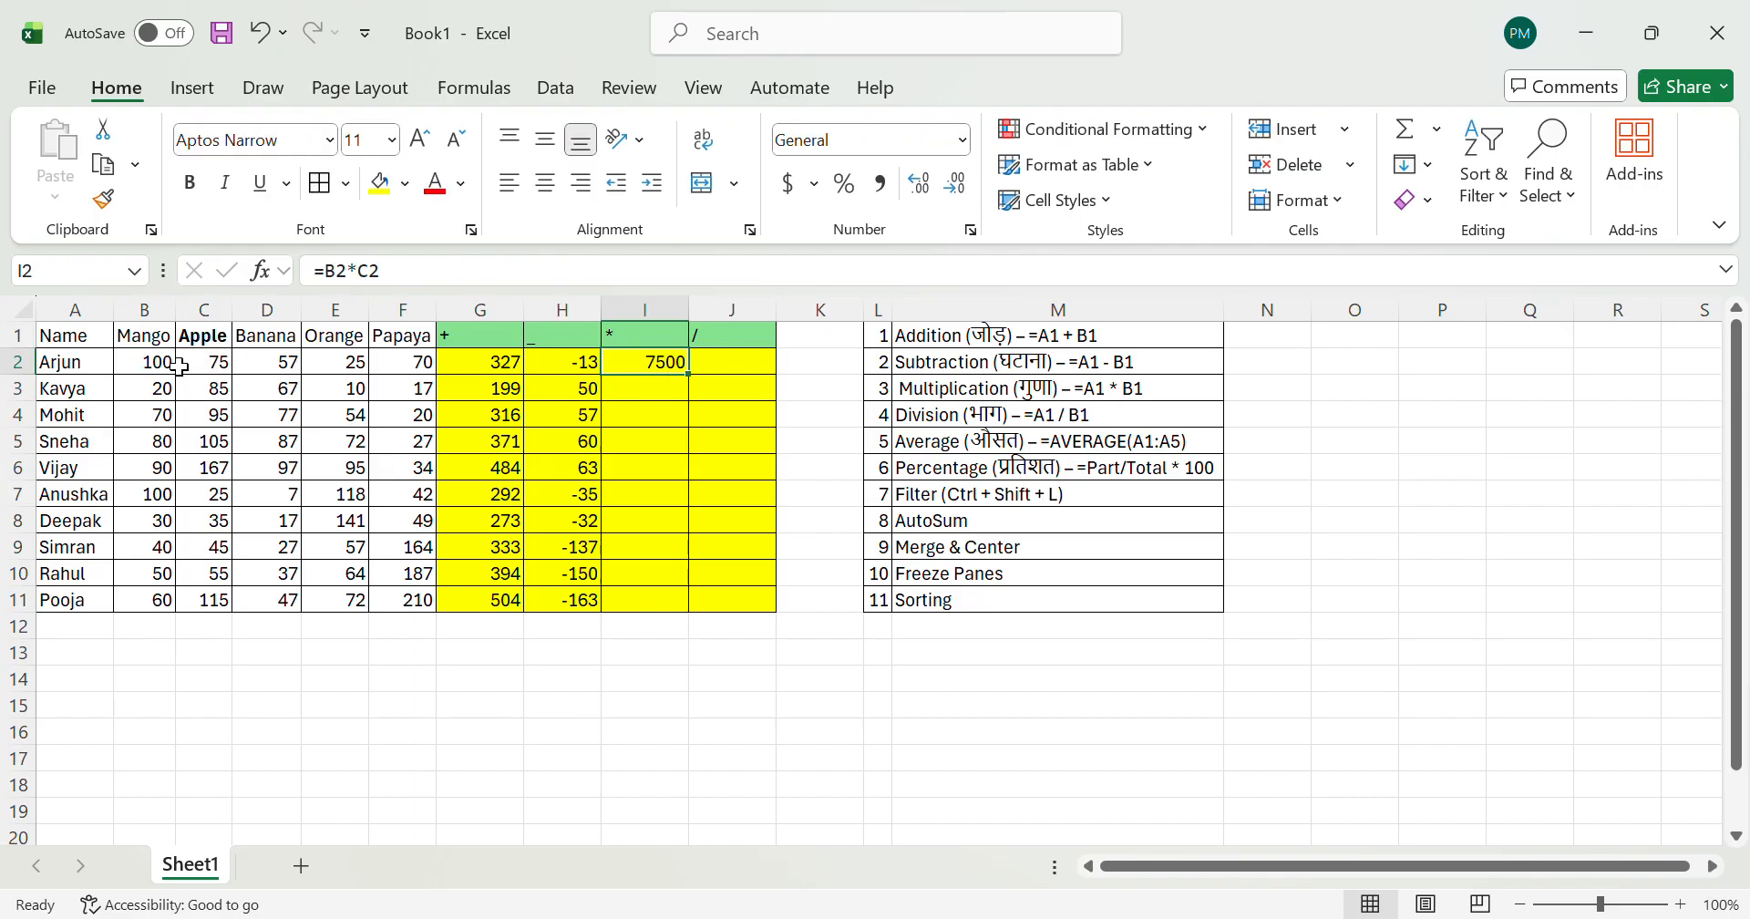
key(shift+Down)
key(shift+Down)
key(shift+Down)
key(shift+Down)
key(shift+Down)
key(shift+Down)
key(shift+Down)
key(shift+Down)
key(shift+Down)
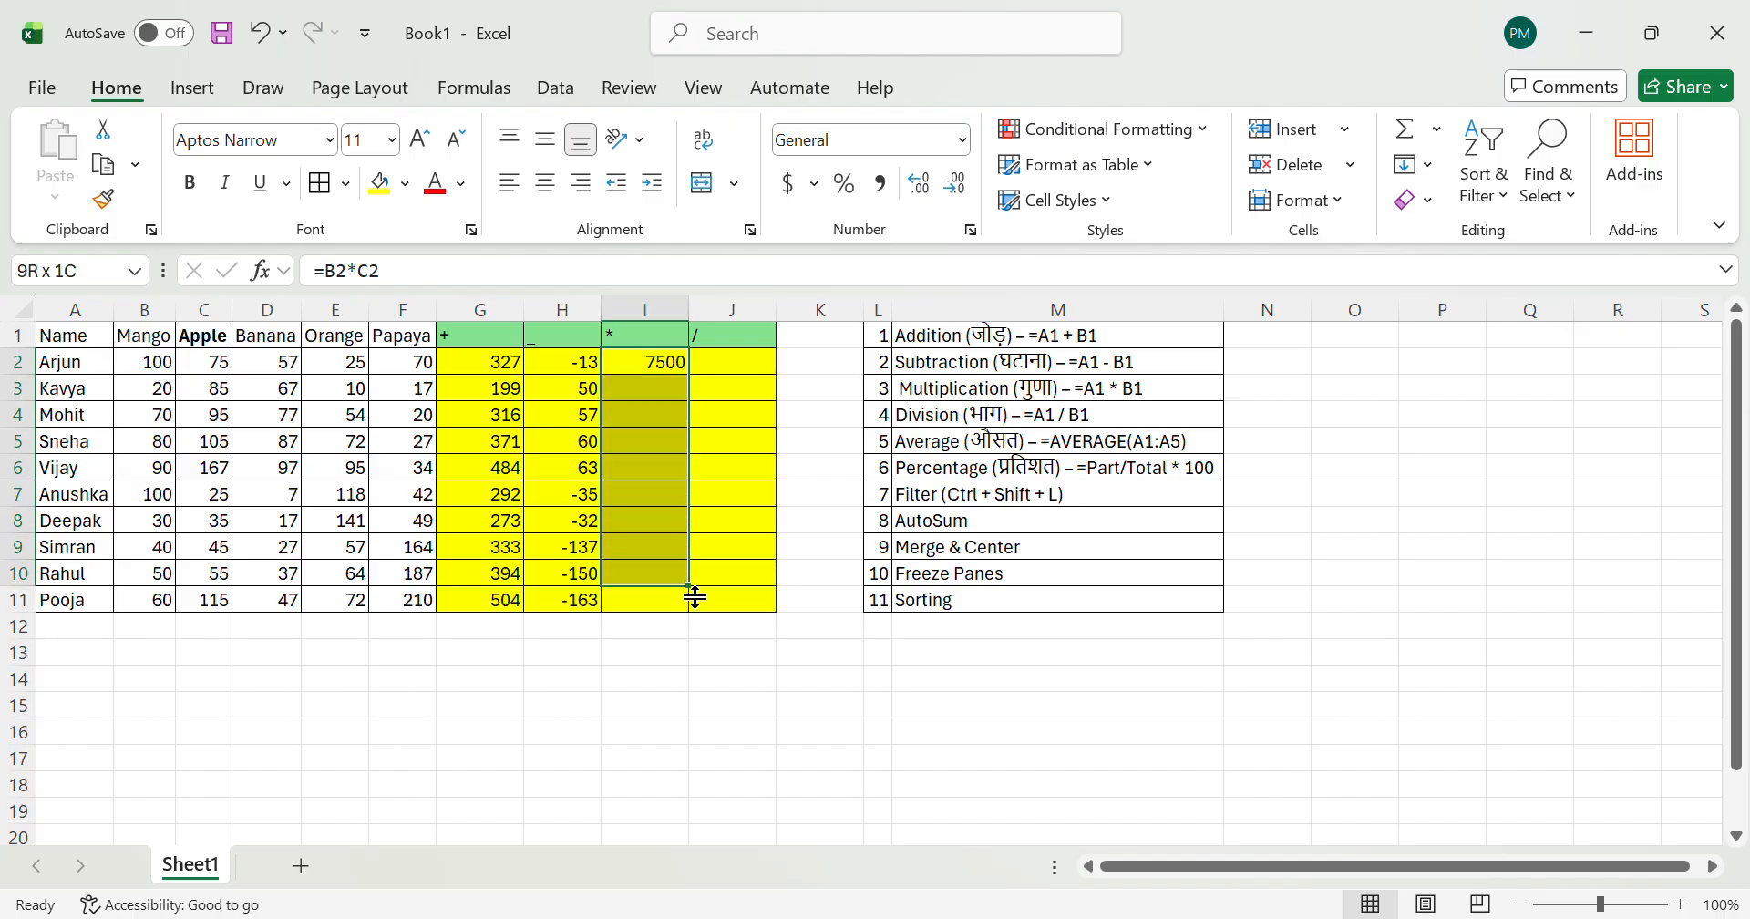
key(ctrl+d)
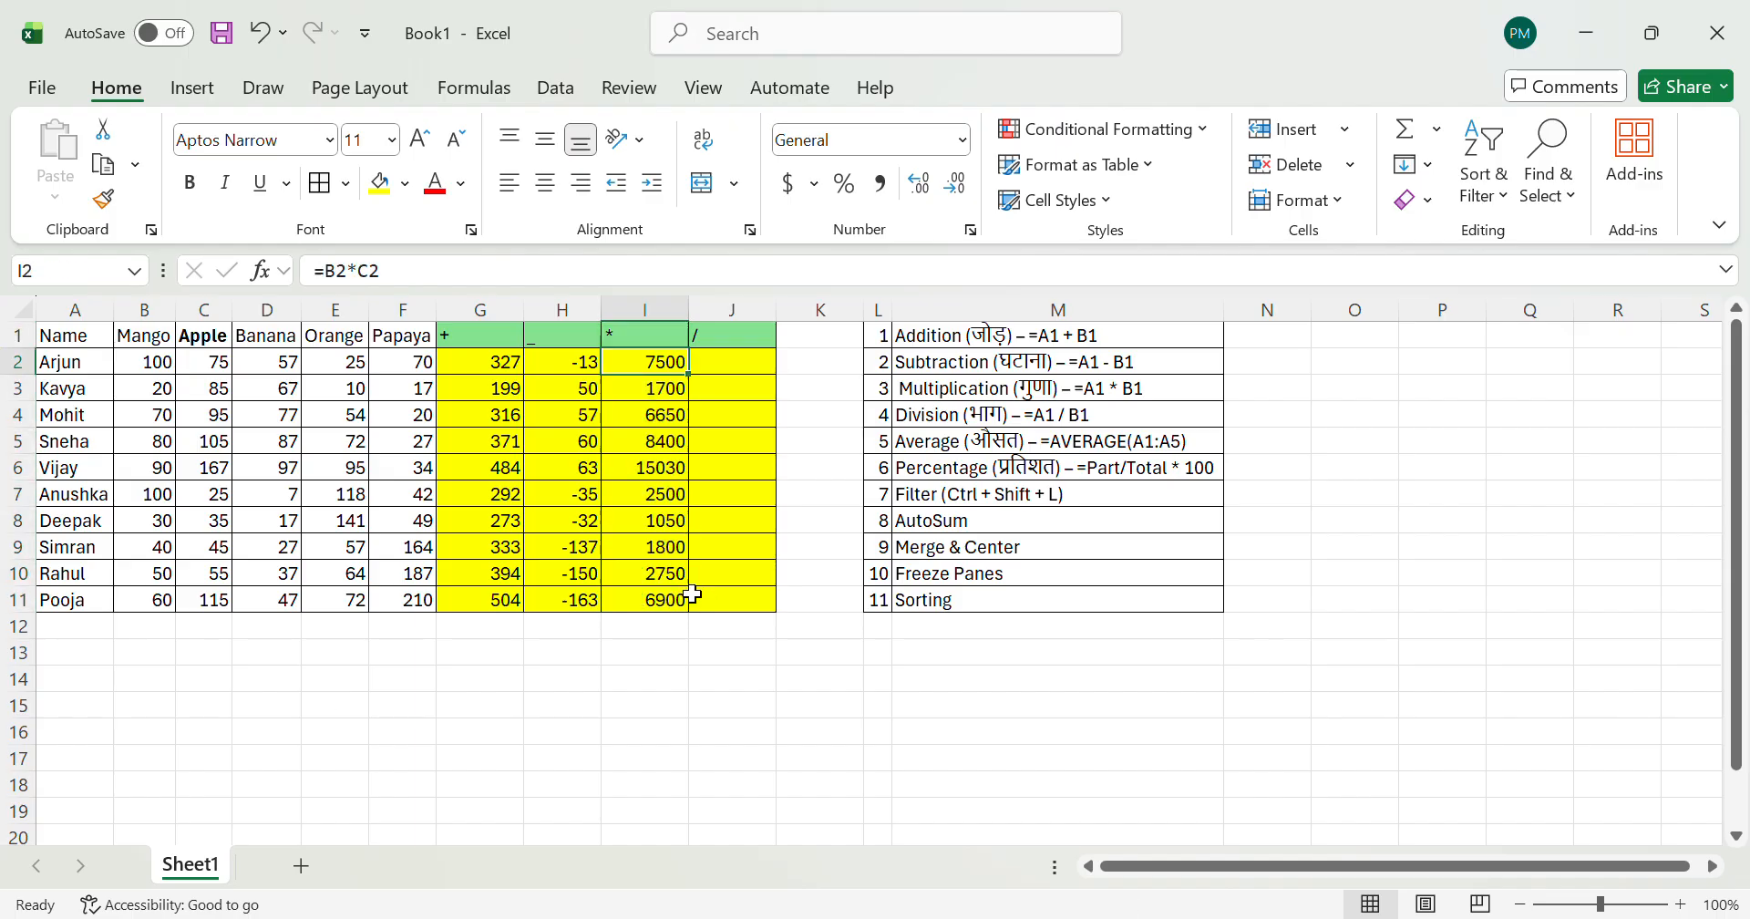
Step: Extend the multiplication formula in I2 with the Orange quantity so it reads =B2*C2*E2
key(Left)
key(Left)
key(Left)
key(Left)
key(Left)
key(Left)
key(Left)
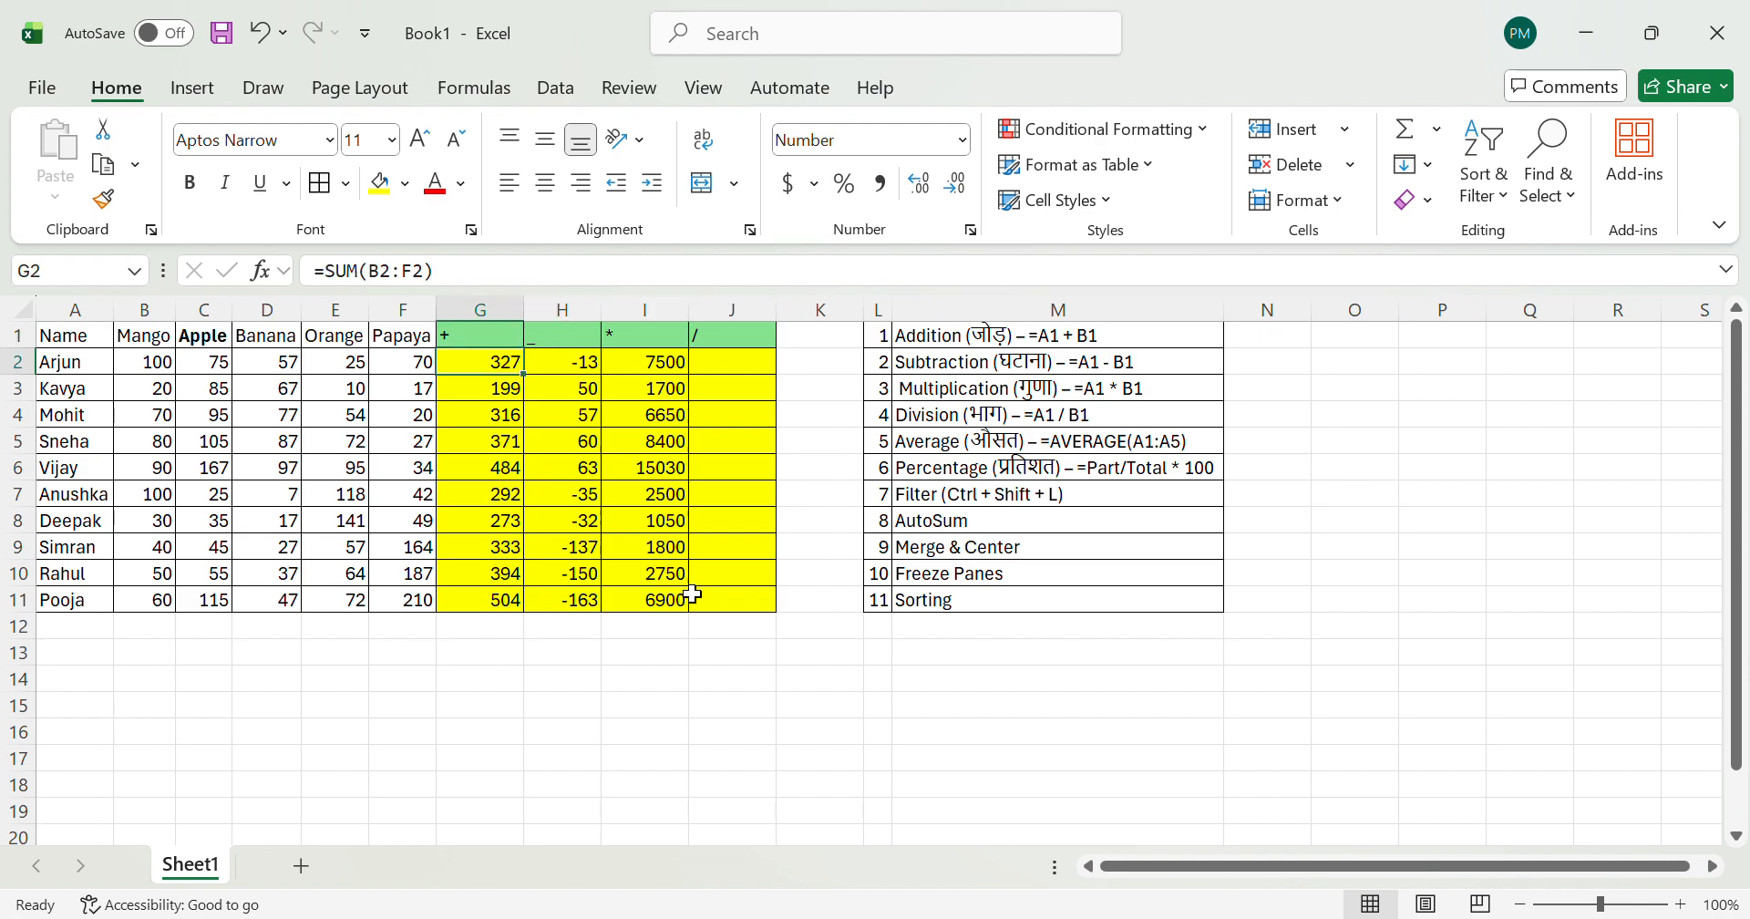
key(Right)
key(Right)
key(Right)
key(Right)
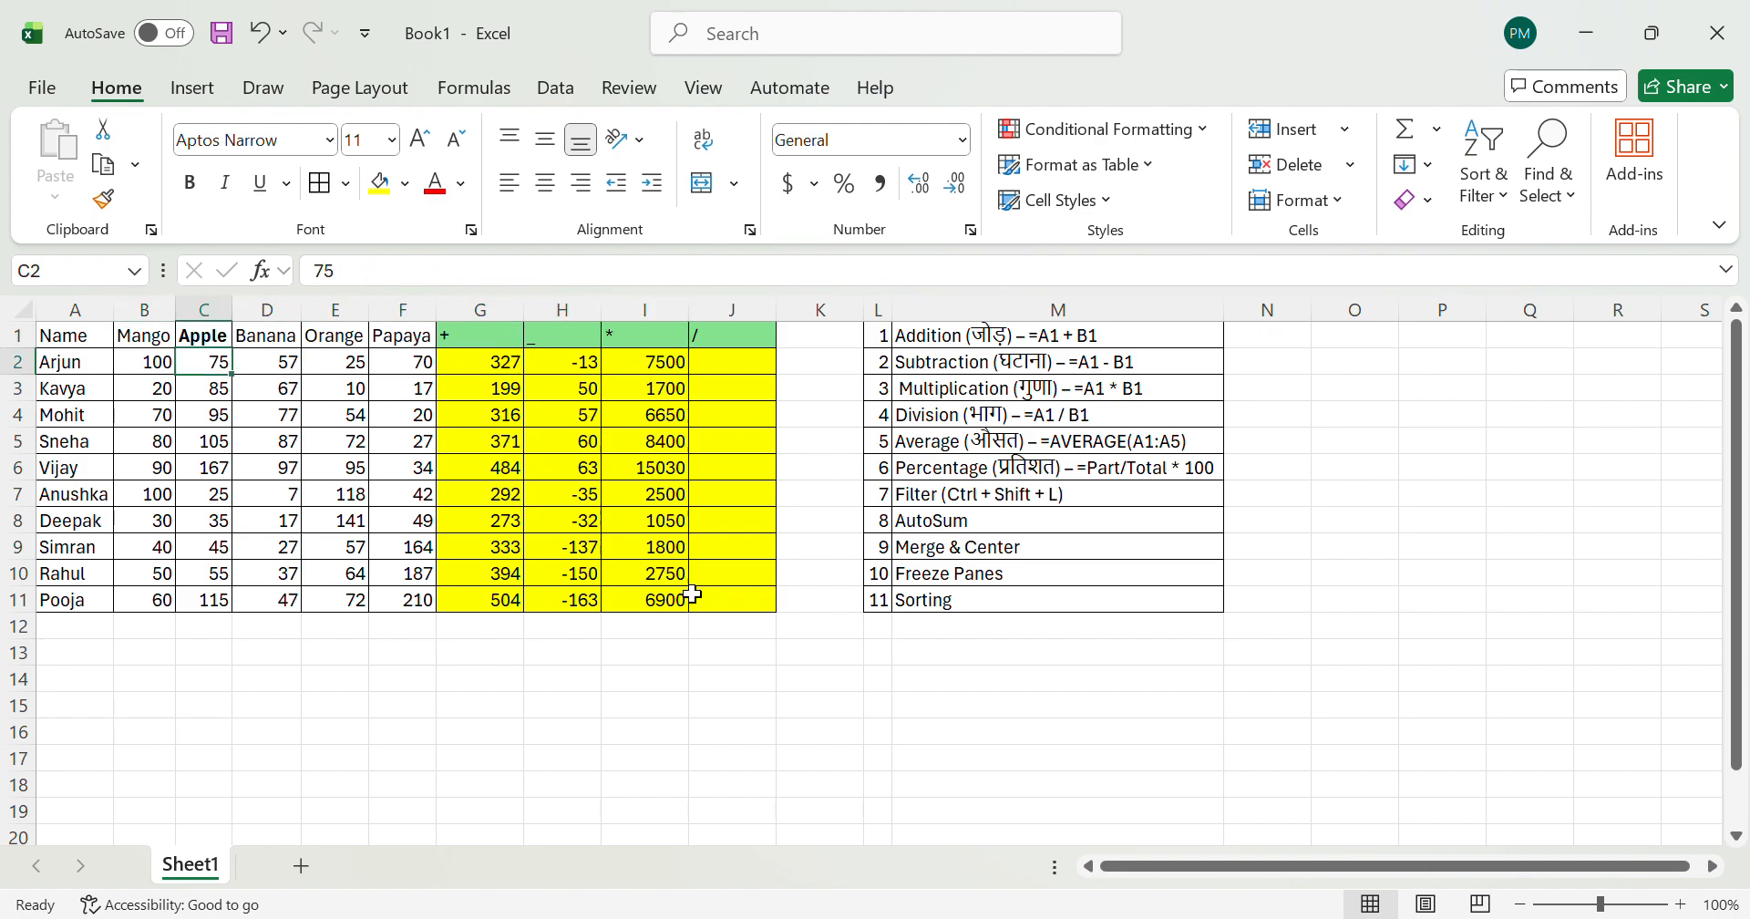
key(Right)
key(Right)
key(Right)
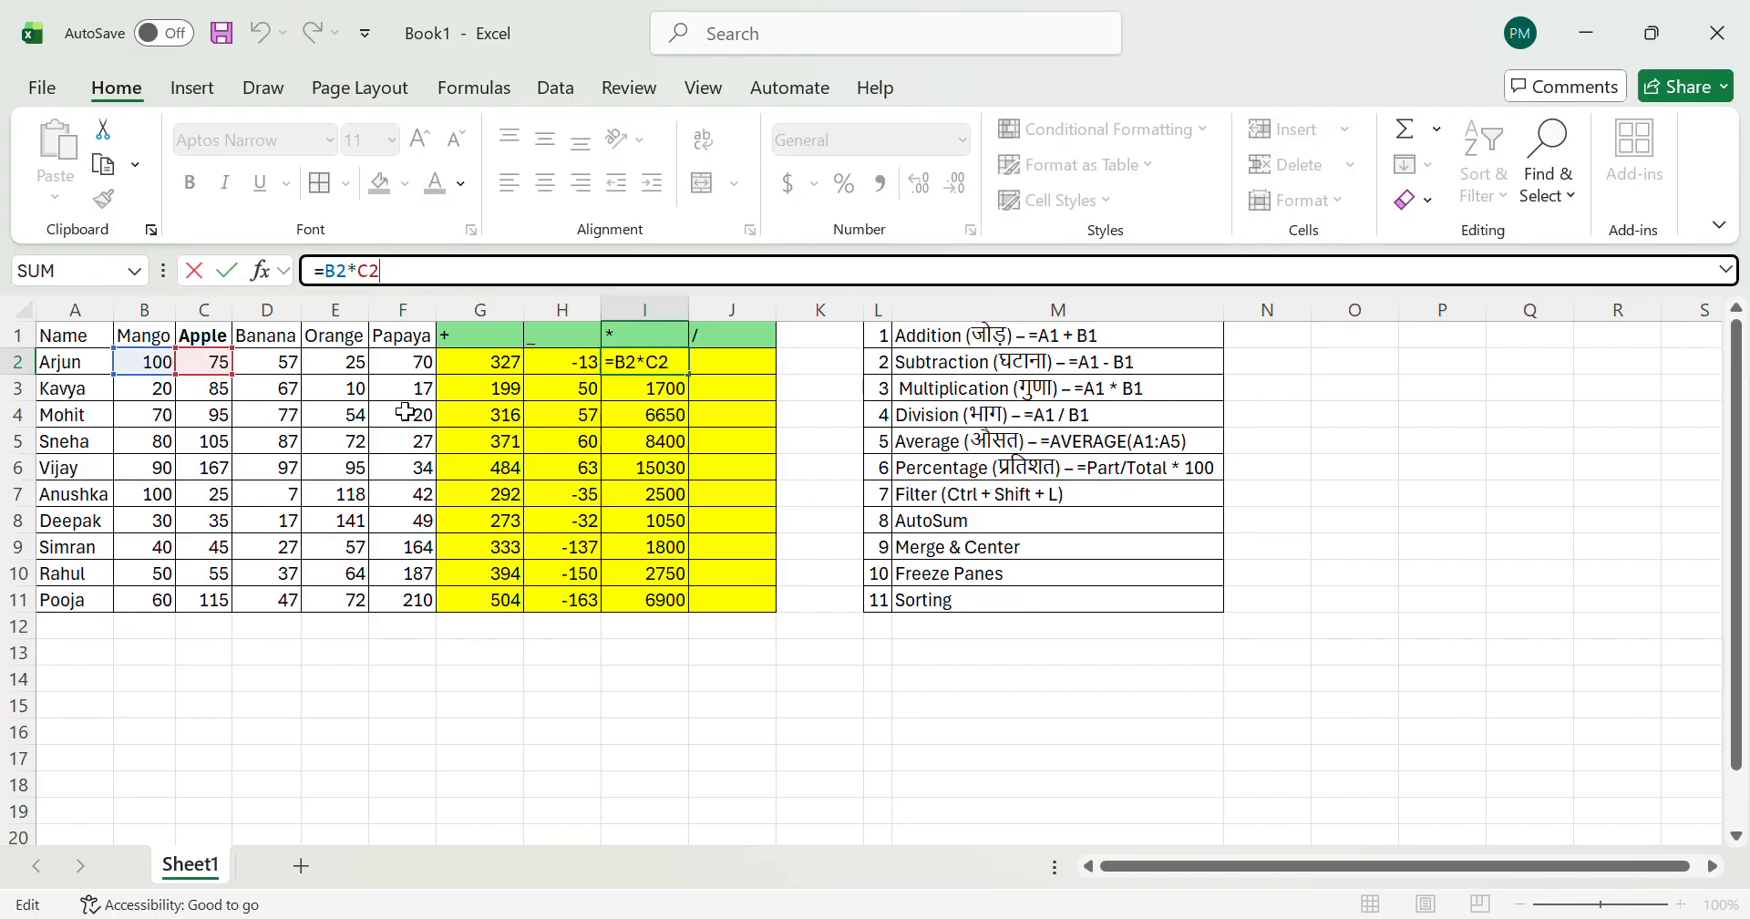
text(*)
click(359, 365)
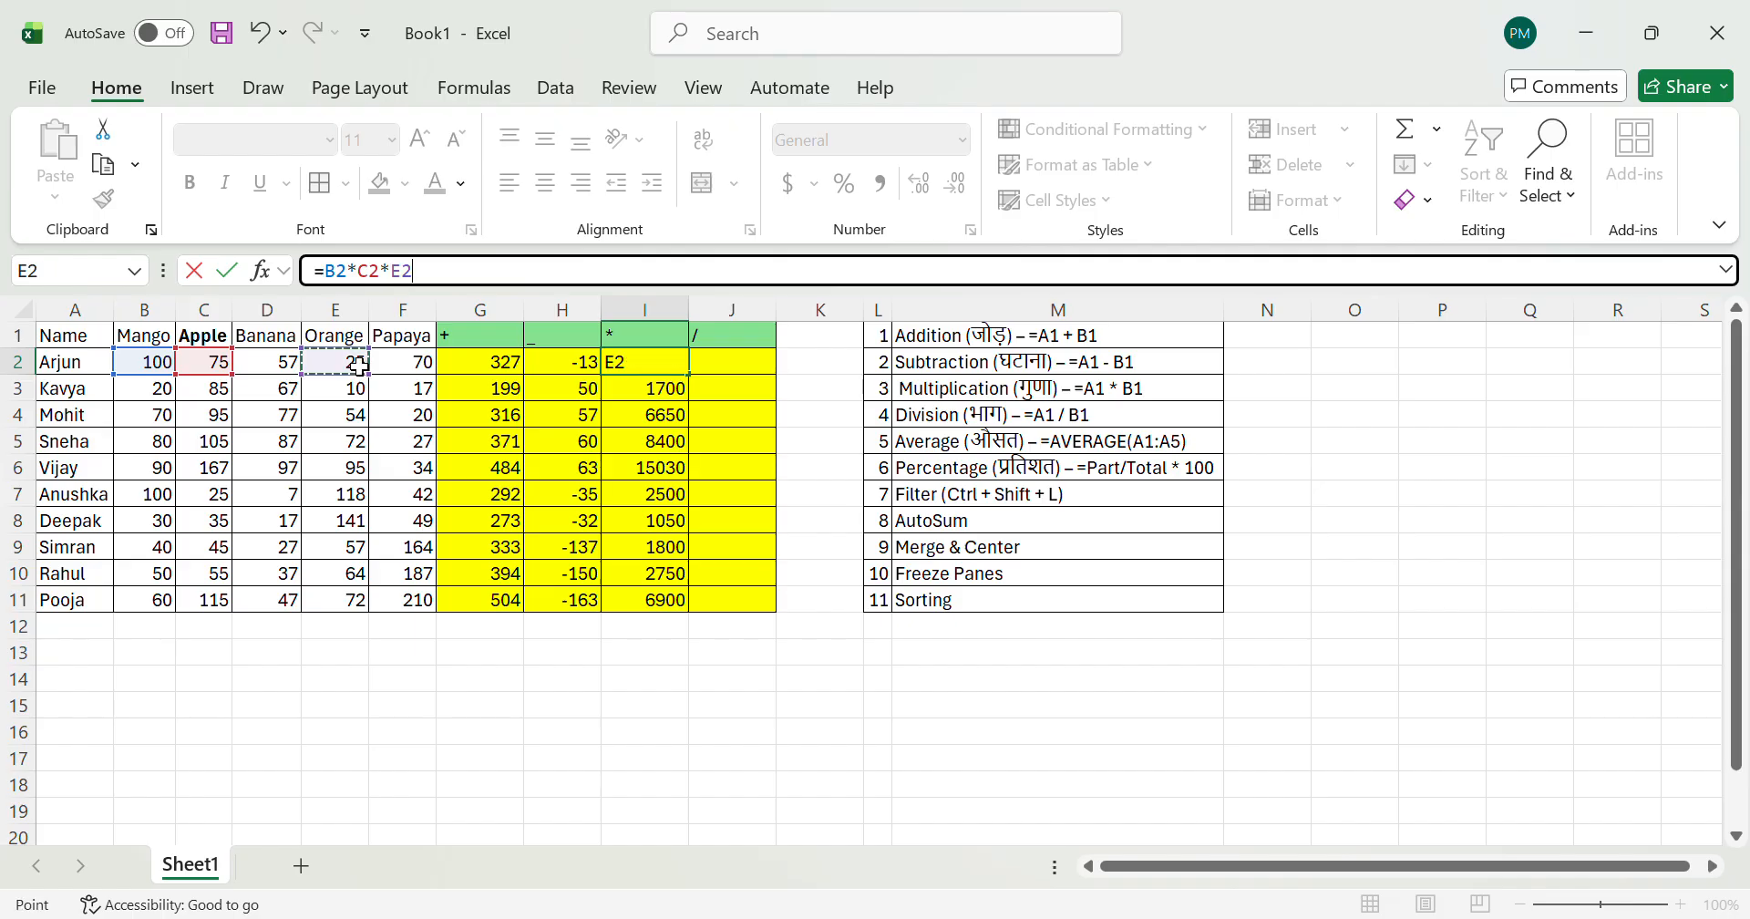
key(Return)
key(Up)
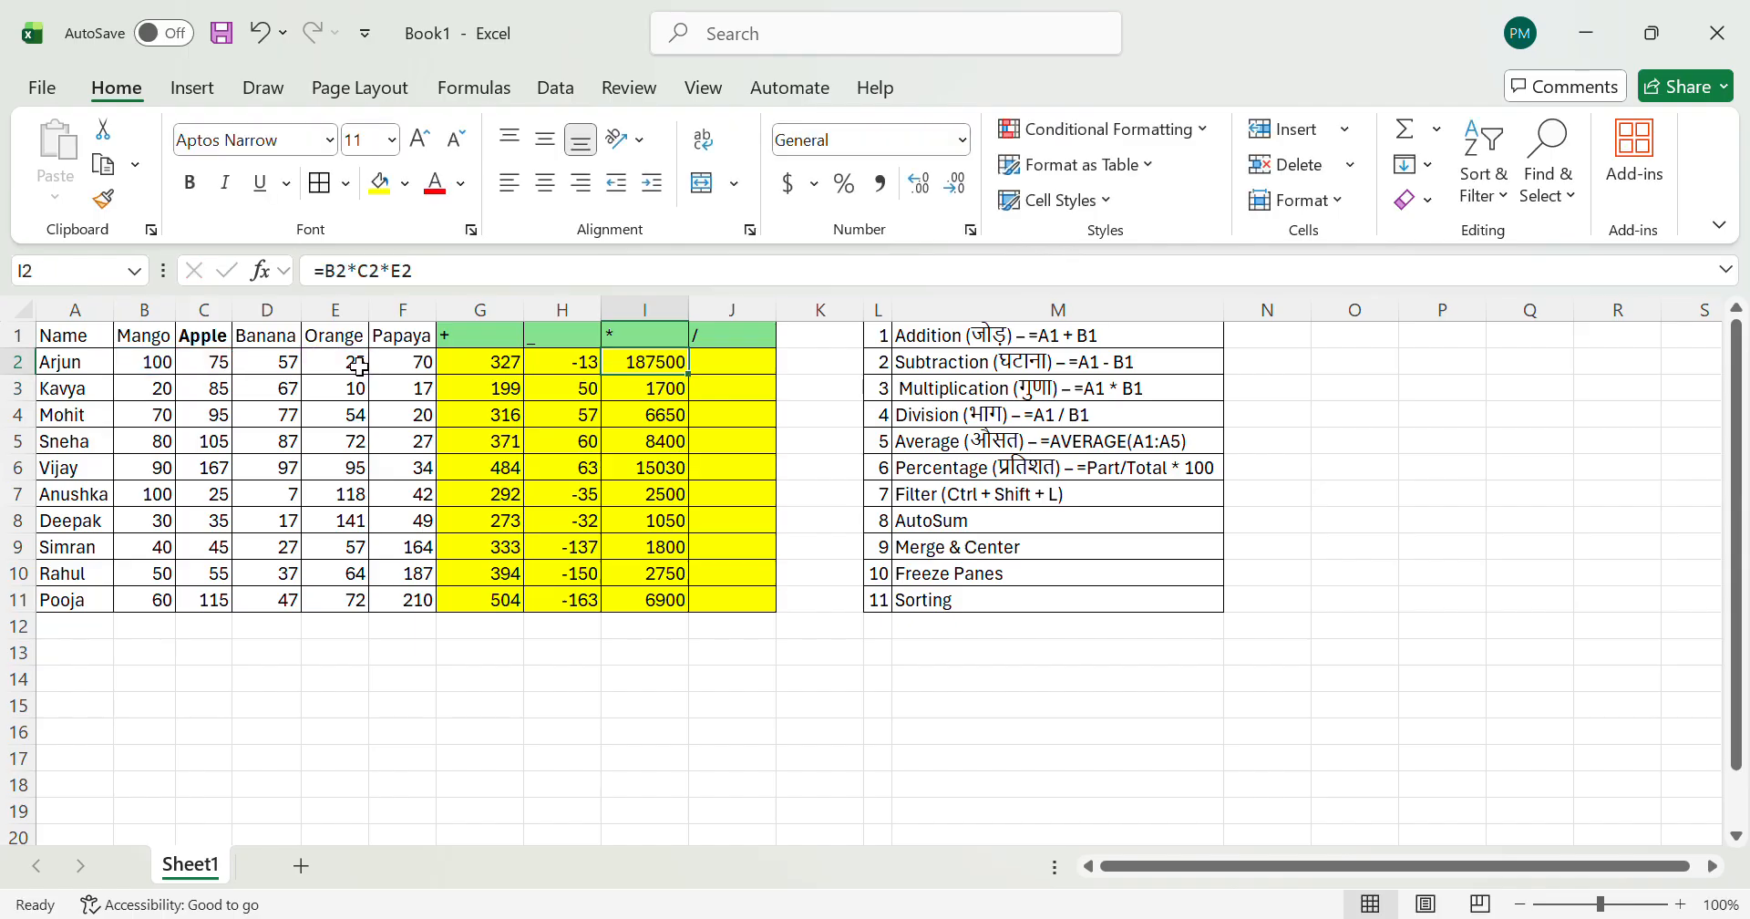
Step: Fill the three-factor multiplication formula from I2 down to I11 and look over the column
key(ctrl+shift+Down)
key(ctrl+d)
key(Down)
key(Down)
key(Down)
key(Down)
key(Down)
key(Down)
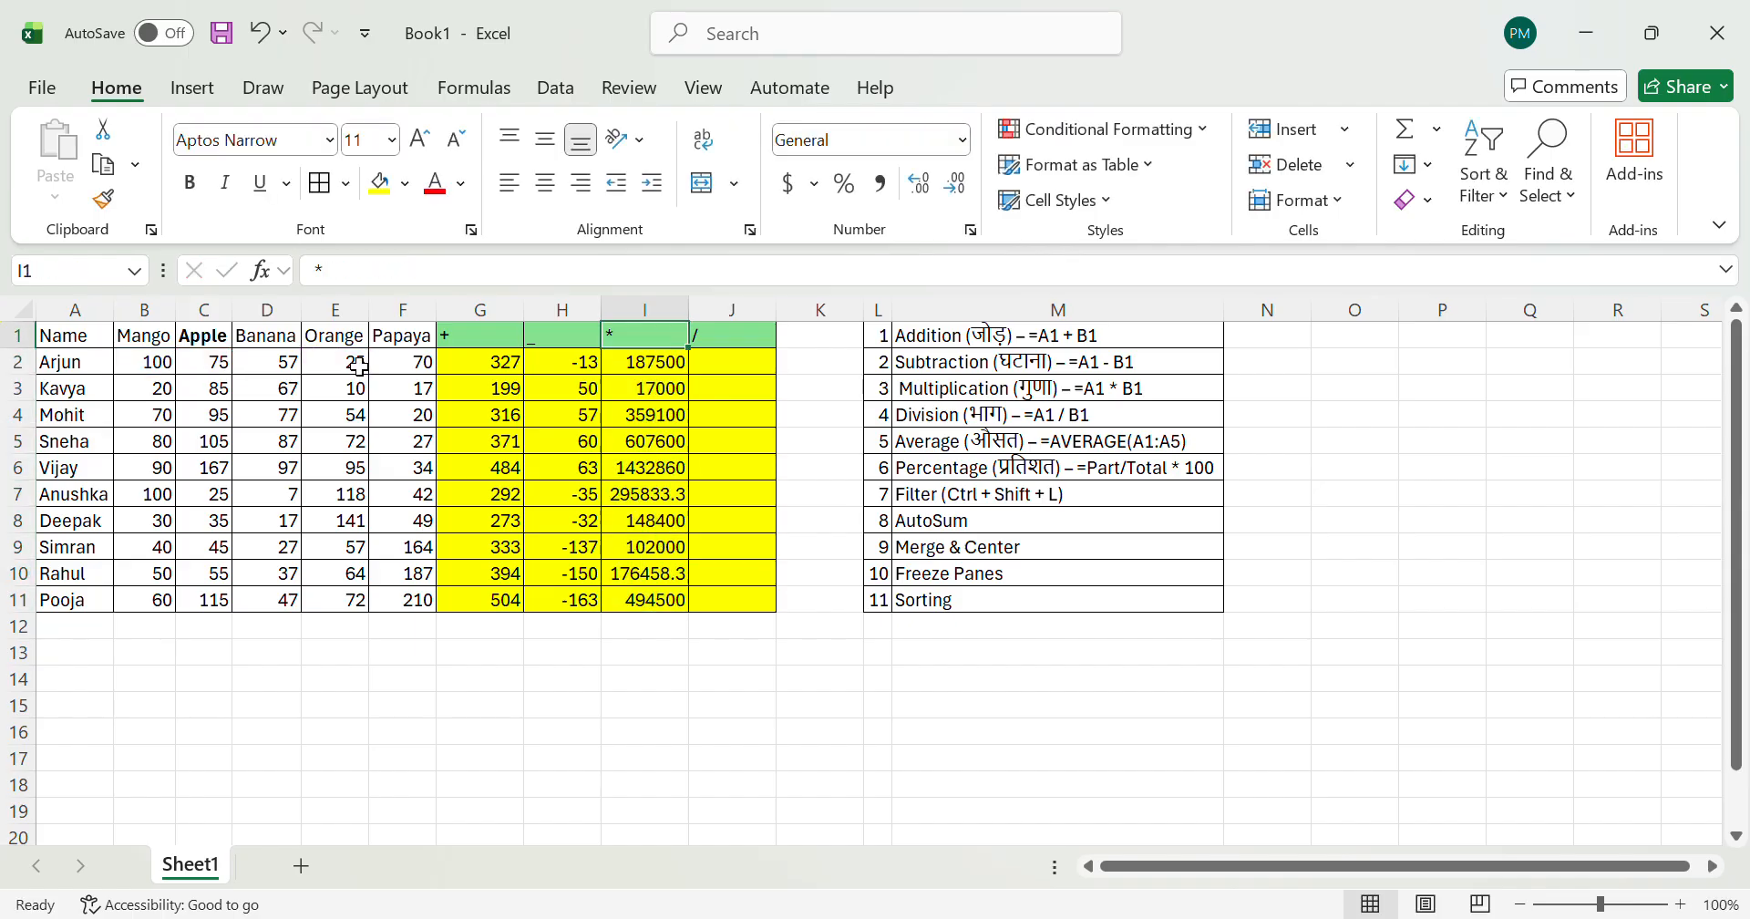
key(Up)
key(Up)
key(Up)
key(Up)
key(Up)
key(Up)
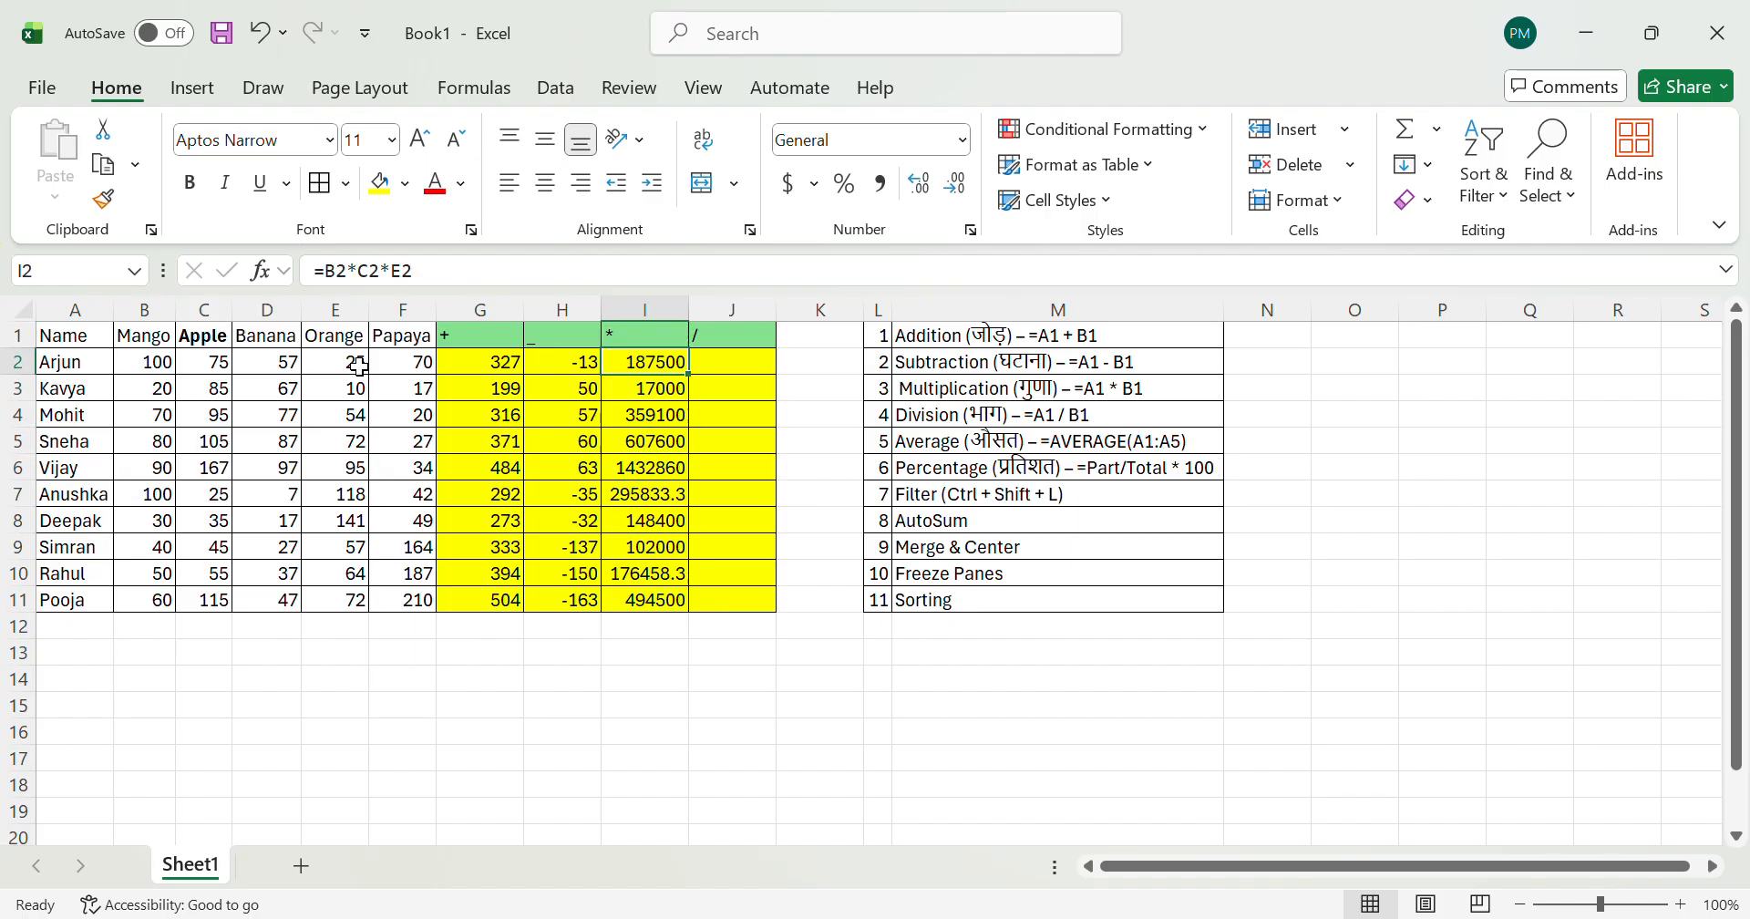
key(ctrl+shift+Down)
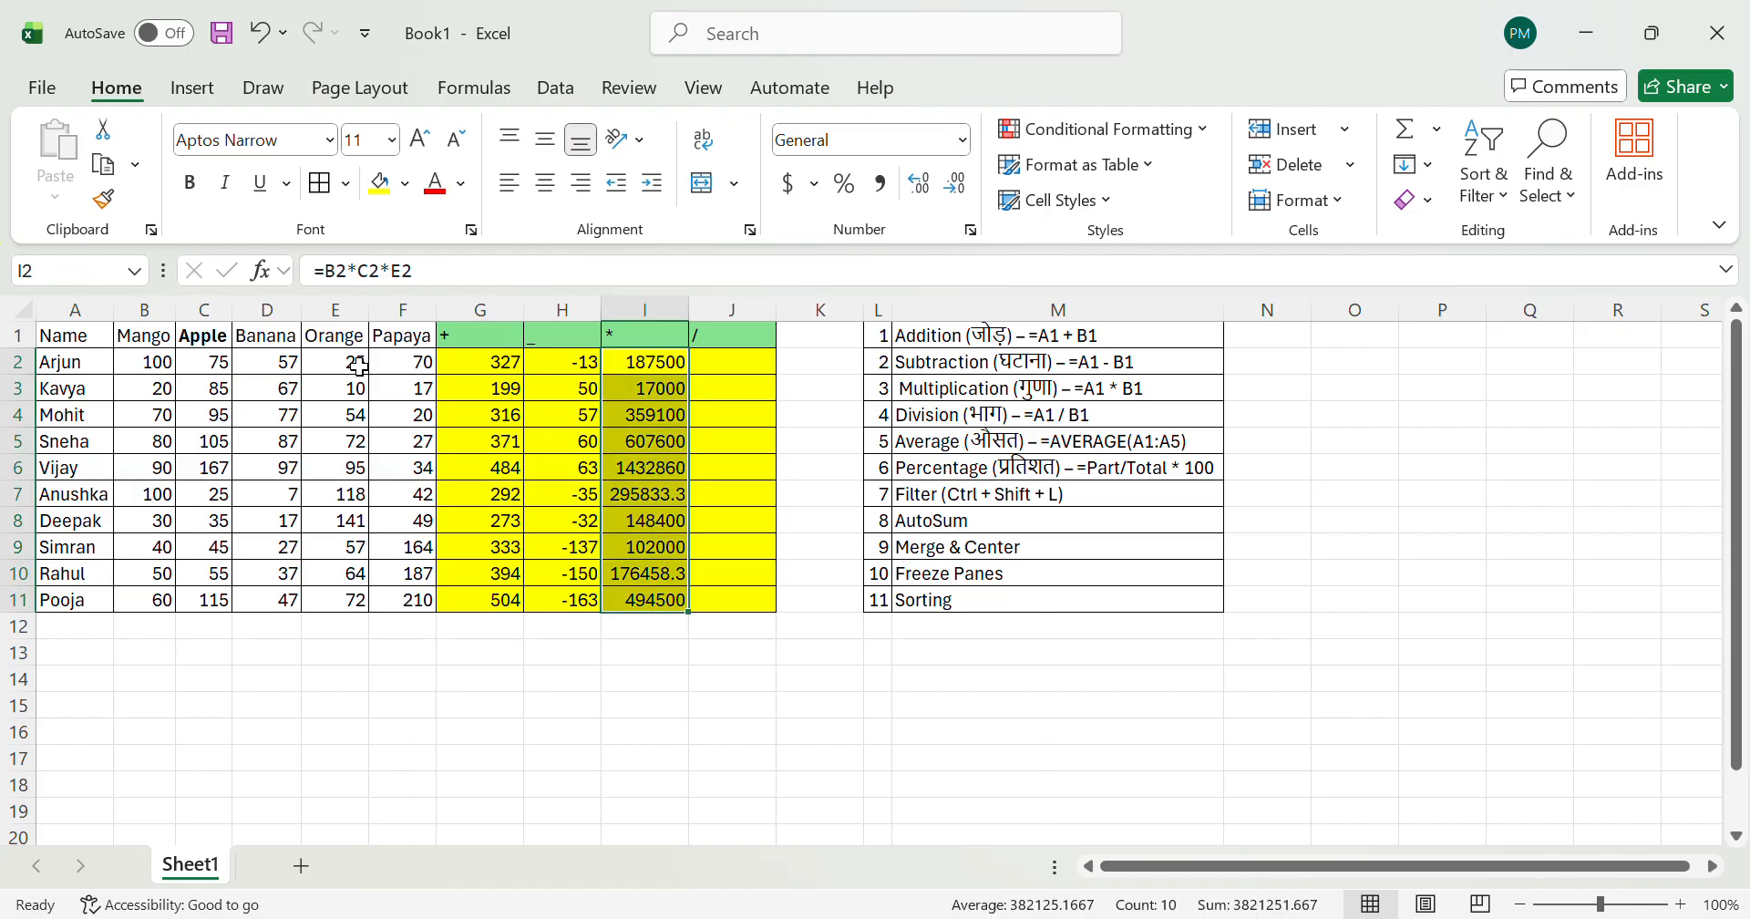
Step: Enter the division formula =B2/C2 in J2
key(Right)
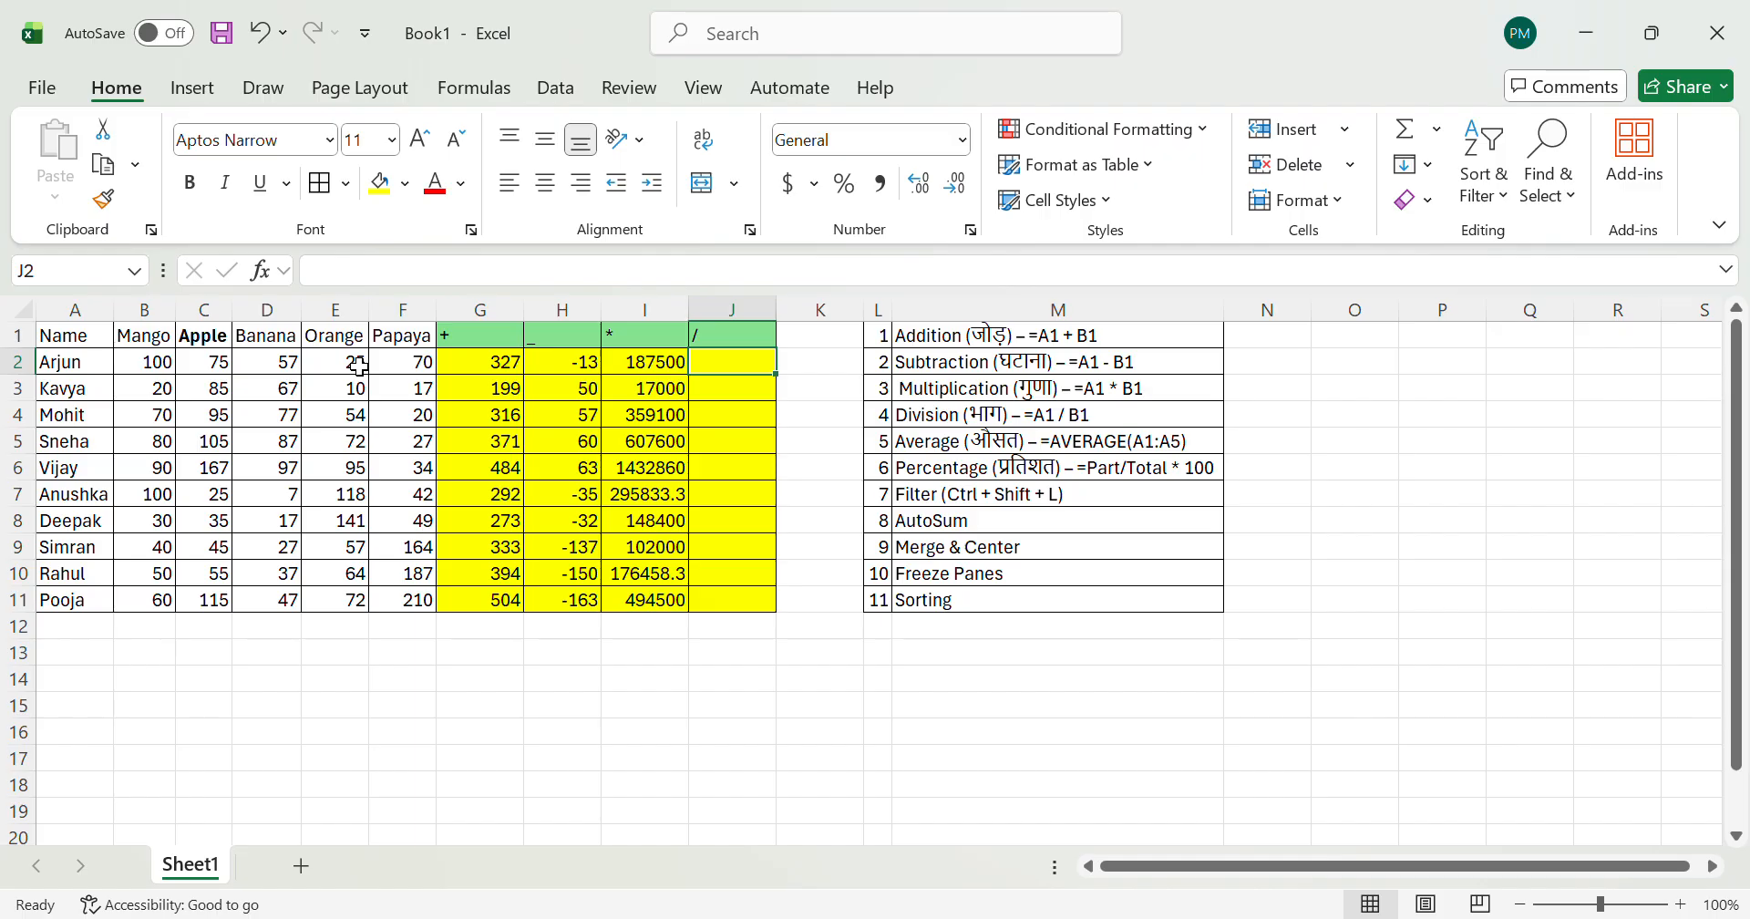
text(=)
key(Left)
key(Left)
key(Left)
key(Left)
key(Left)
key(Left)
key(Left)
key(Left)
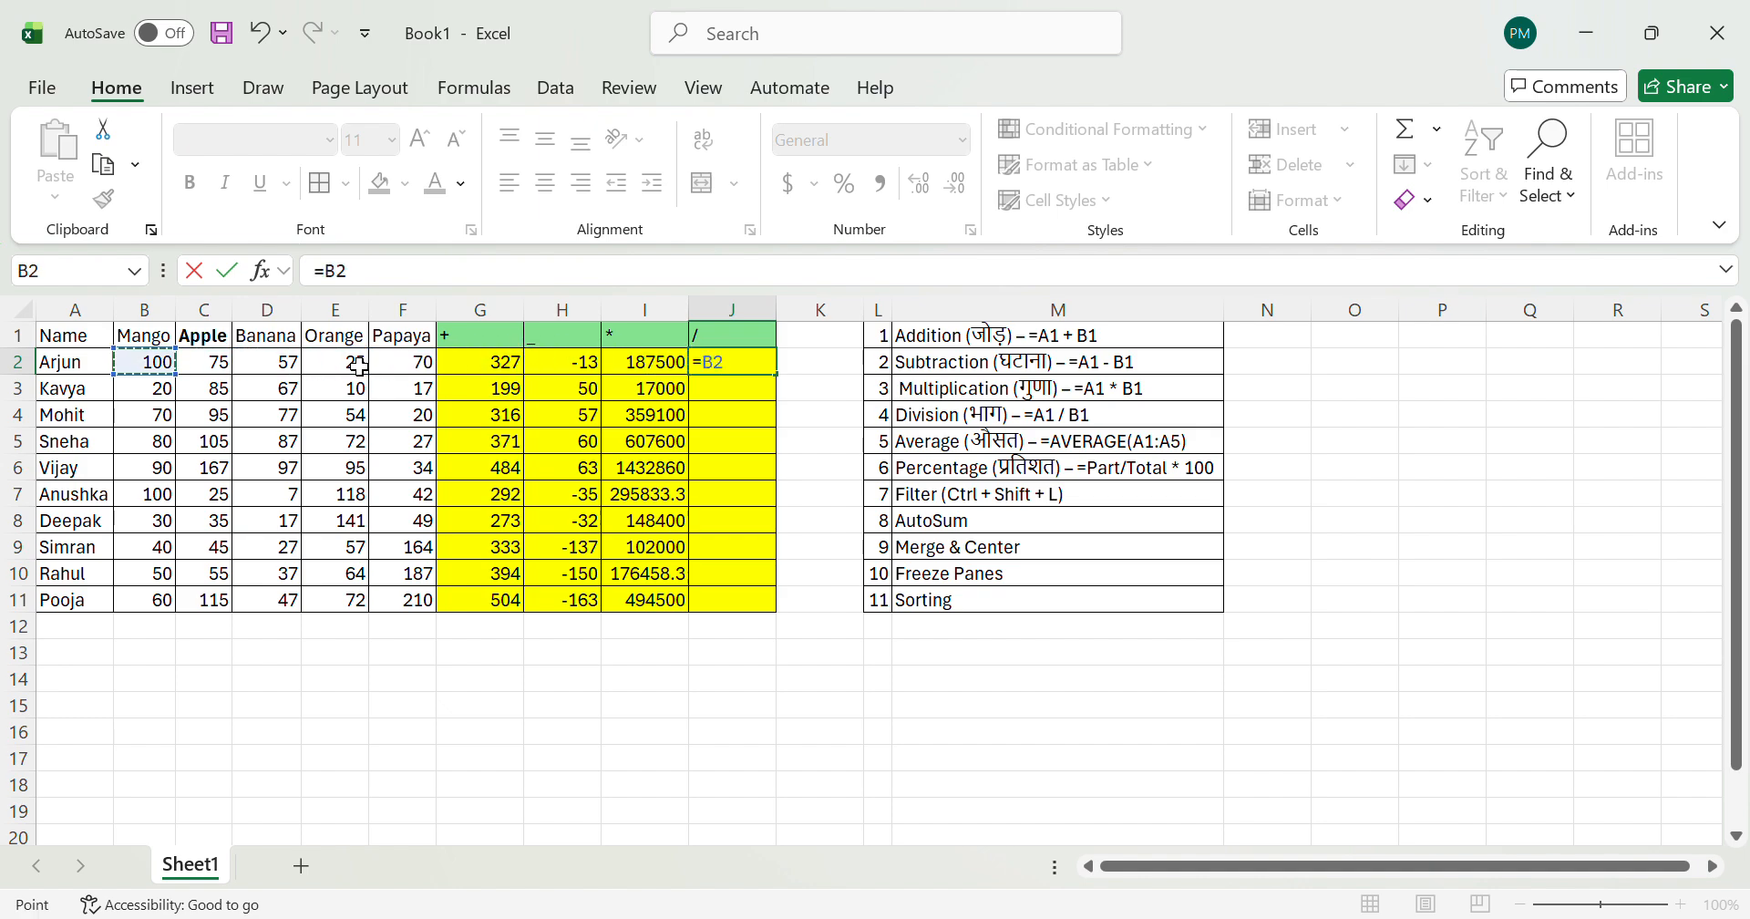
text(/)
key(Left)
key(Left)
key(Left)
key(Left)
key(Left)
key(Left)
key(Left)
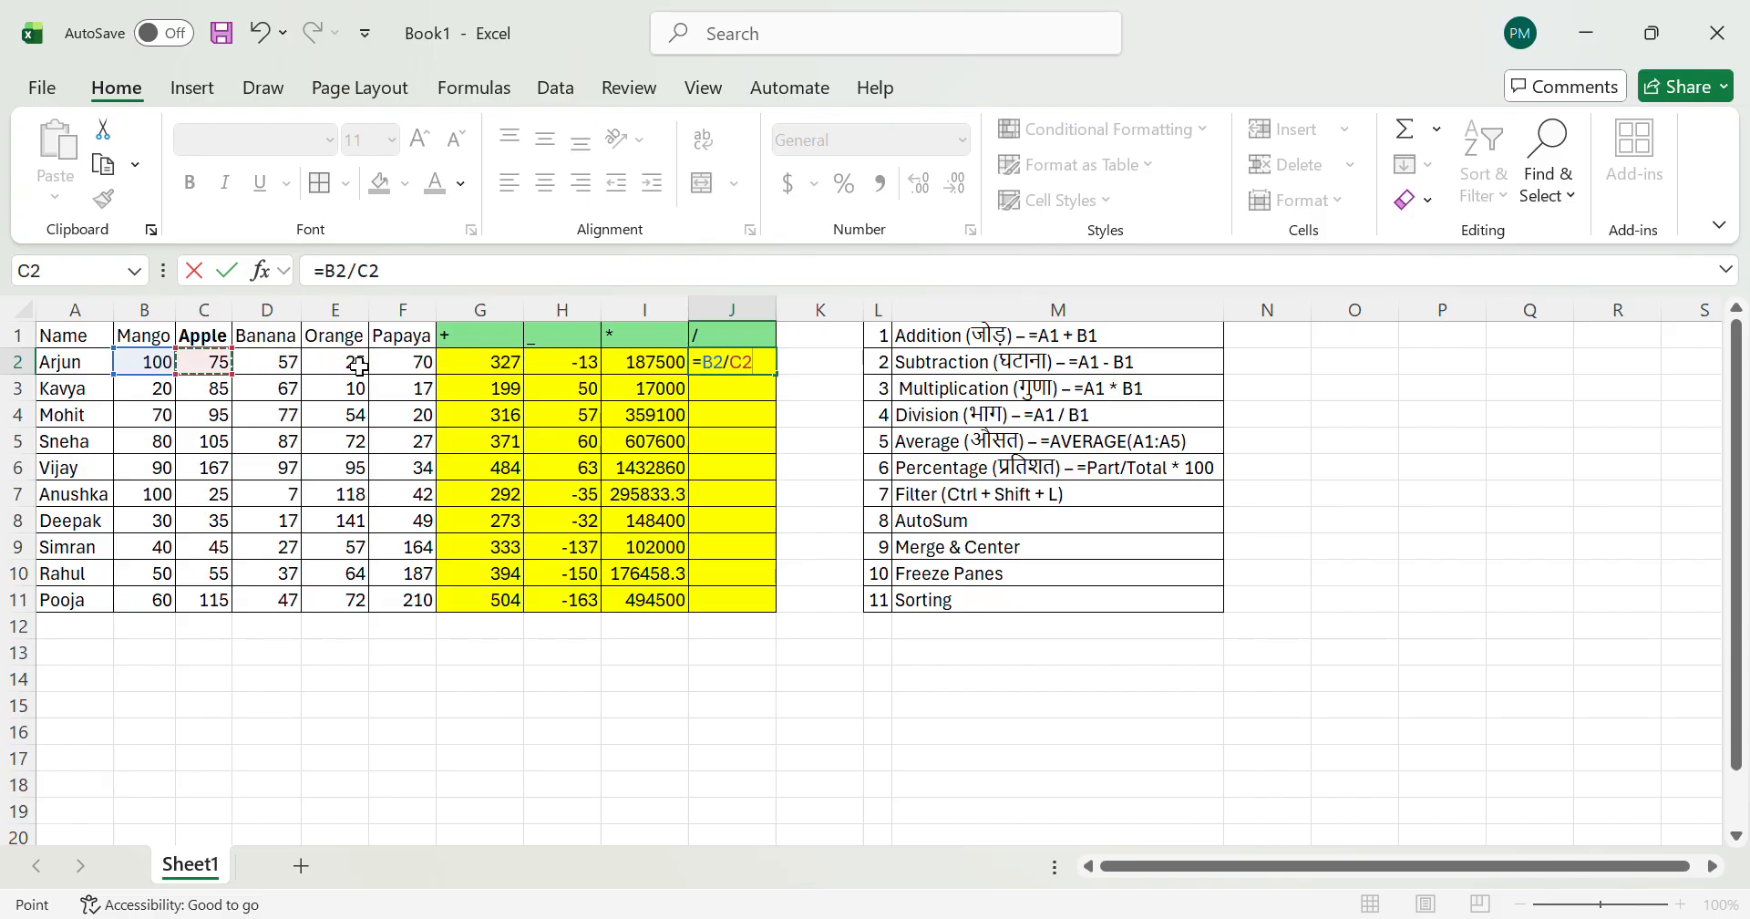
key(Return)
key(Up)
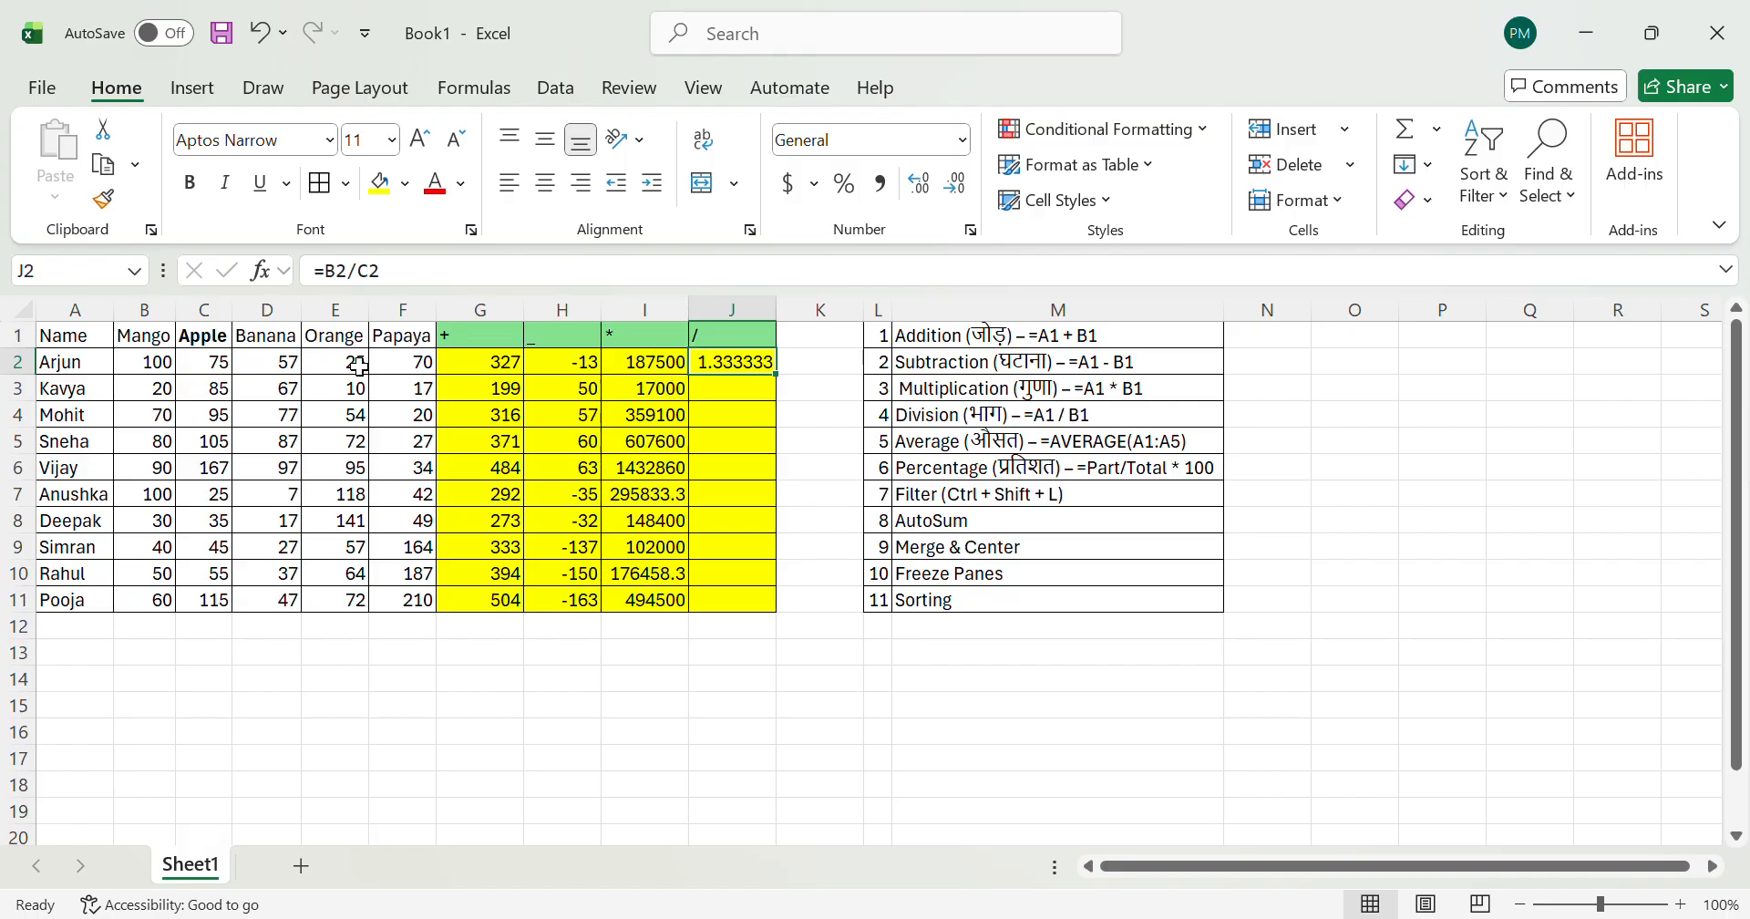
Step: Fill the division formula from J2 down to J11
key(Right)
key(Left)
key(Down)
key(Up)
key(shift+Down)
key(shift+Down)
key(shift+Down)
key(shift+Down)
key(shift+Down)
key(shift+Down)
key(shift+Down)
key(shift+Down)
key(shift+Down)
key(ctrl+d)
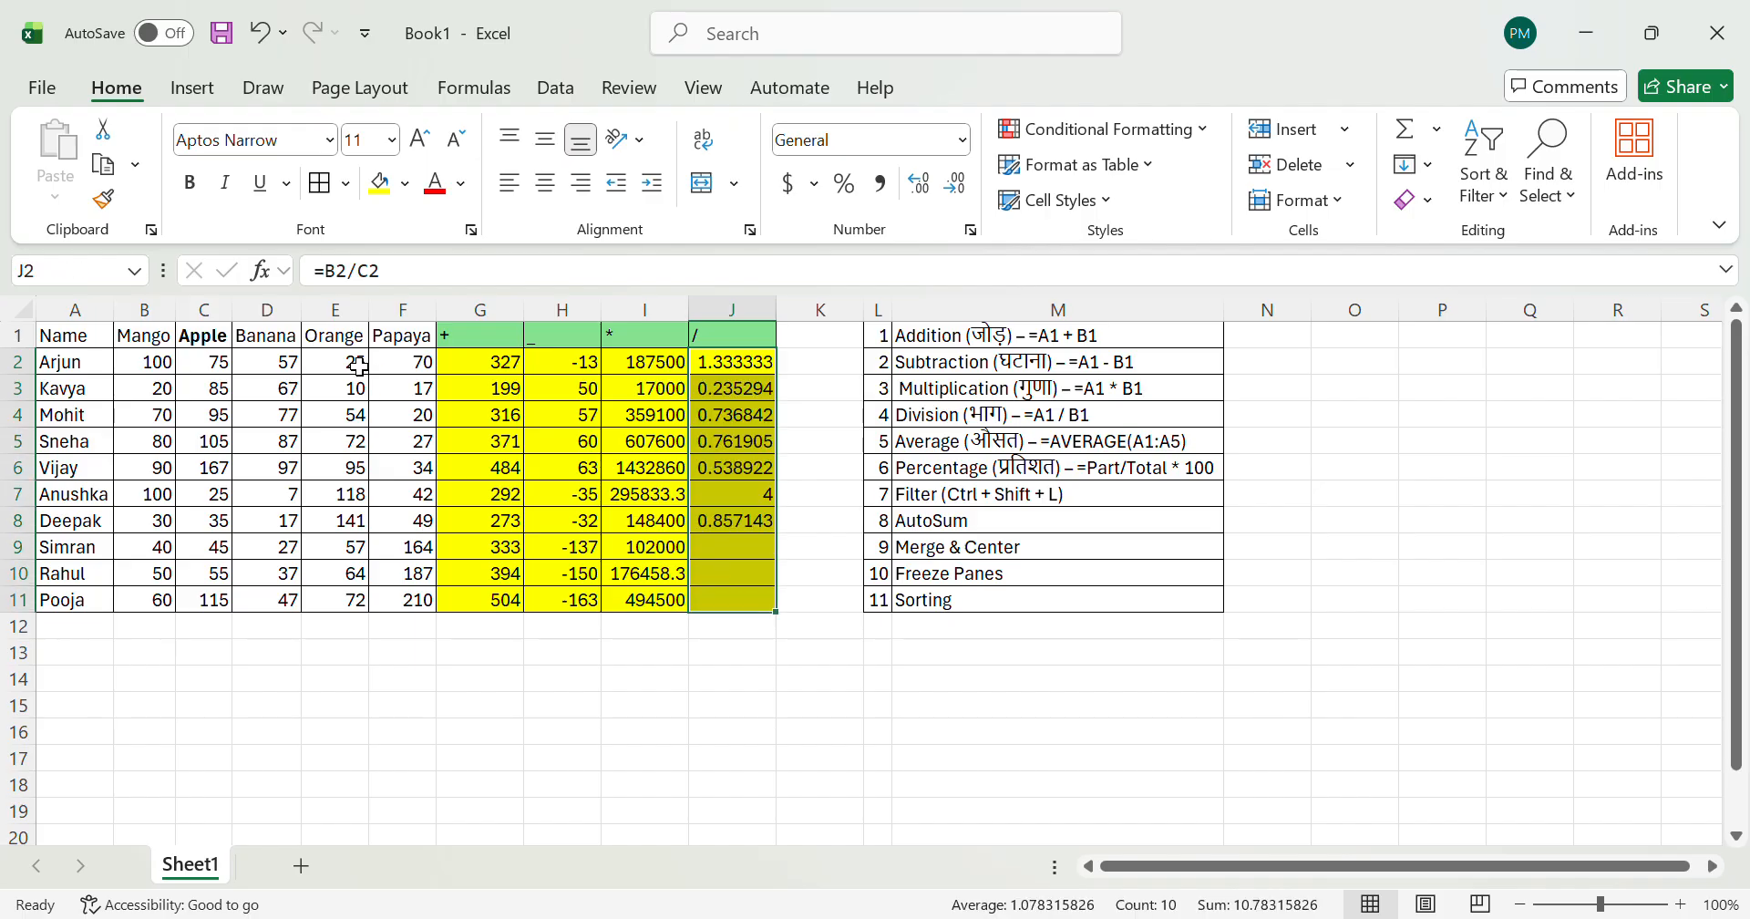
Step: Set the Mango quantity in B8 to 100
key(Left)
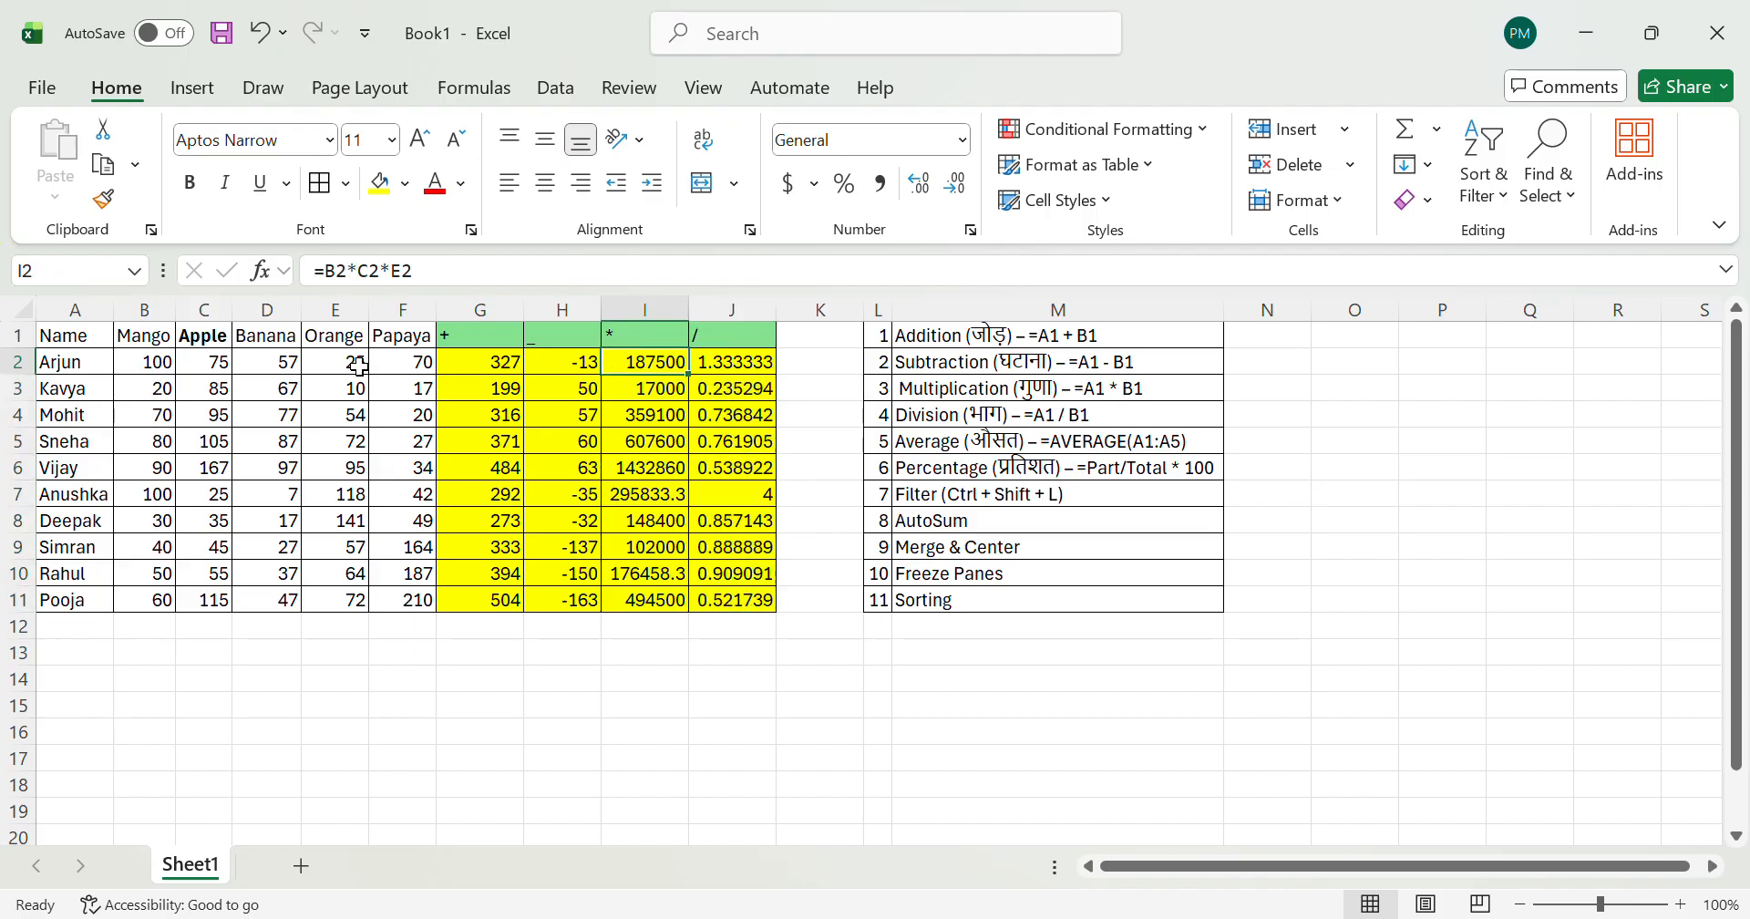
key(Home)
key(Right)
key(Right)
key(Right)
key(Down)
key(Down)
key(Down)
key(Down)
key(Down)
key(Left)
key(Left)
key(Down)
key(Down)
key(Up)
text(1)
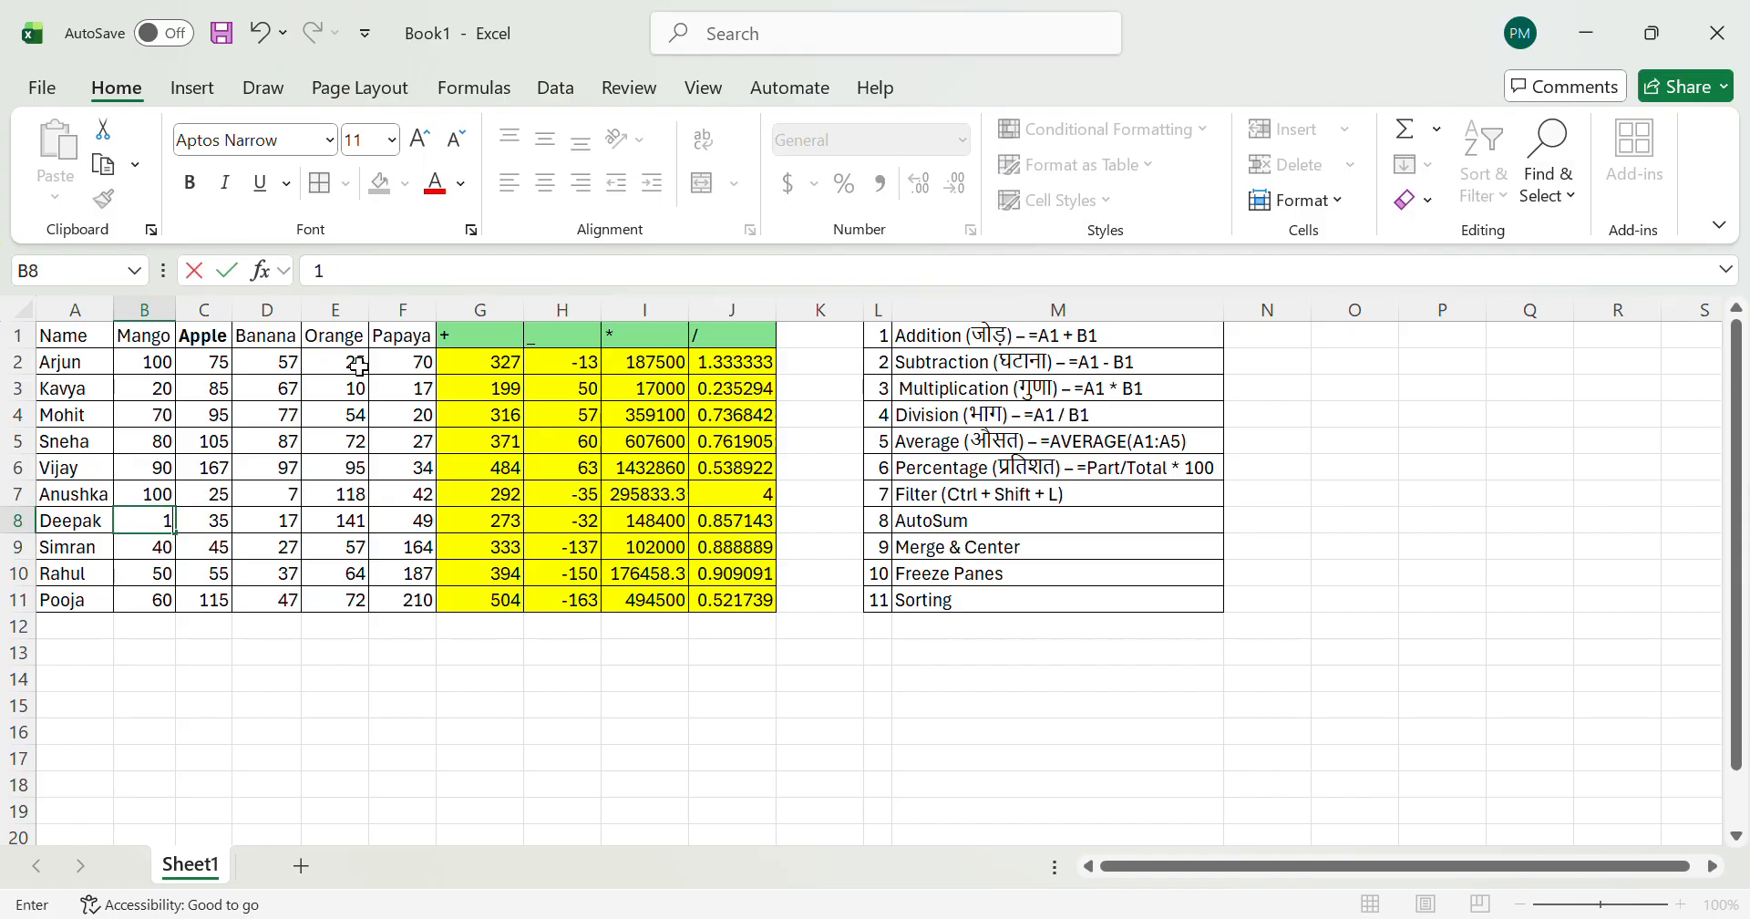
text(00)
key(Return)
Step: Examine the quantities and recalculated results in row 8
key(Up)
key(Right)
key(Right)
key(Right)
key(Right)
key(Left)
key(Left)
key(Left)
Step: Set the Mango quantity in B6 to 190
key(Left)
key(Right)
key(Up)
key(Left)
key(Up)
text(190)
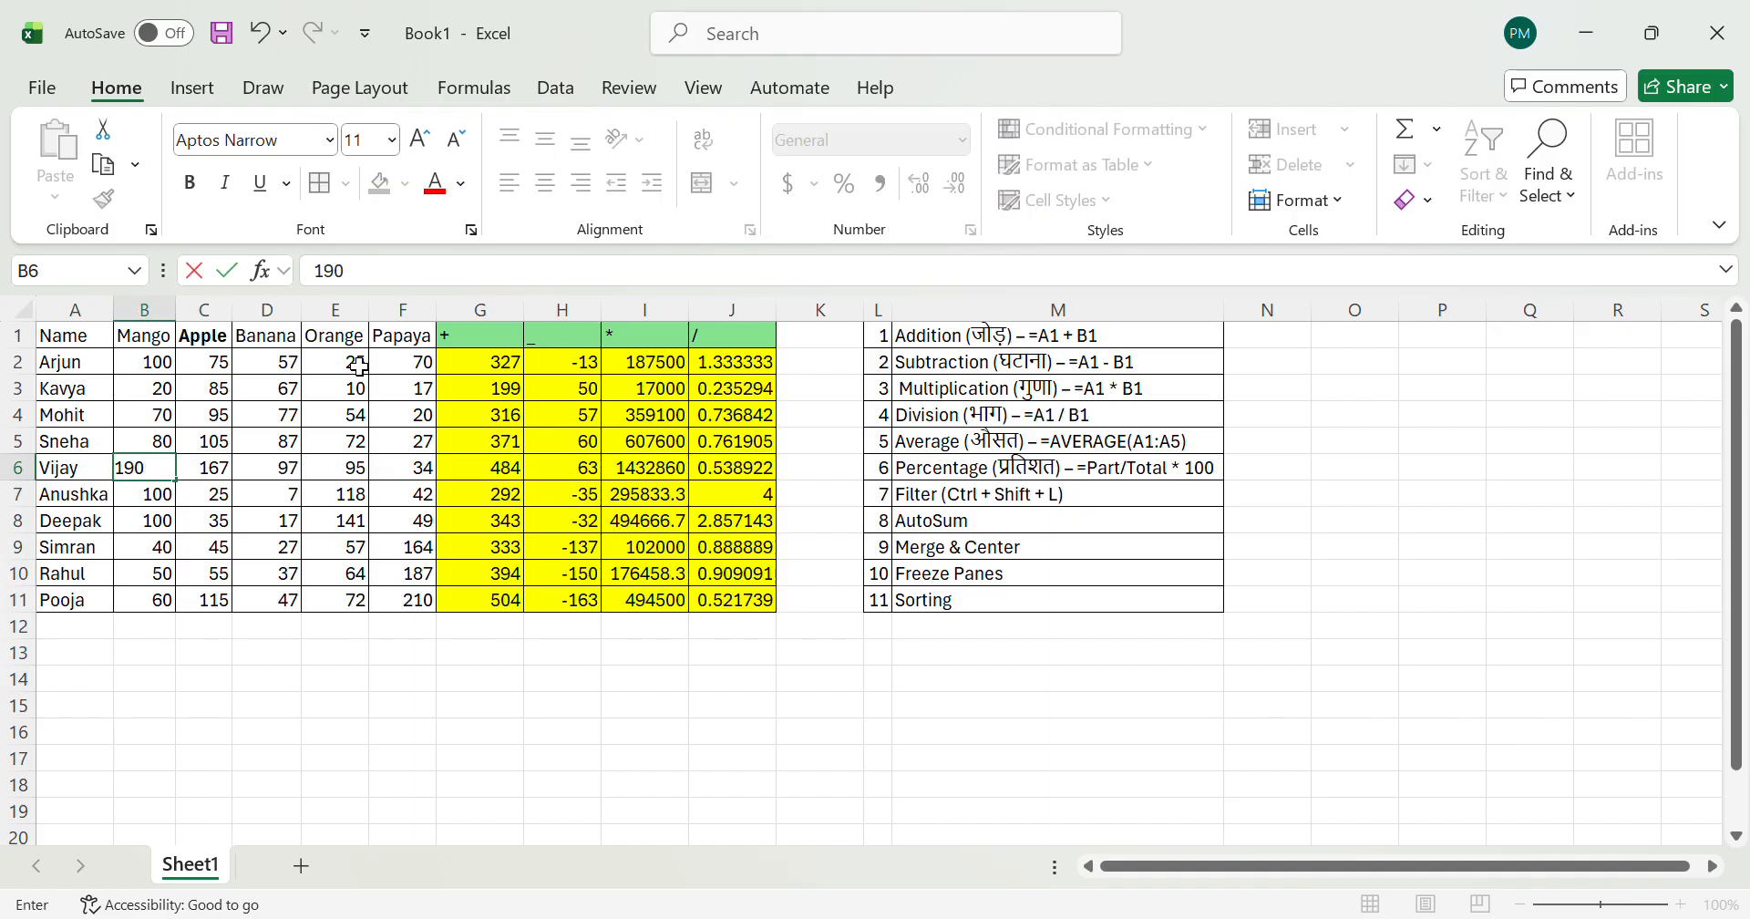
key(Right)
key(Right)
key(Right)
Step: Check the formulas and recalculated results in row 6 from G6 to J6
key(Right)
key(Right)
key(Up)
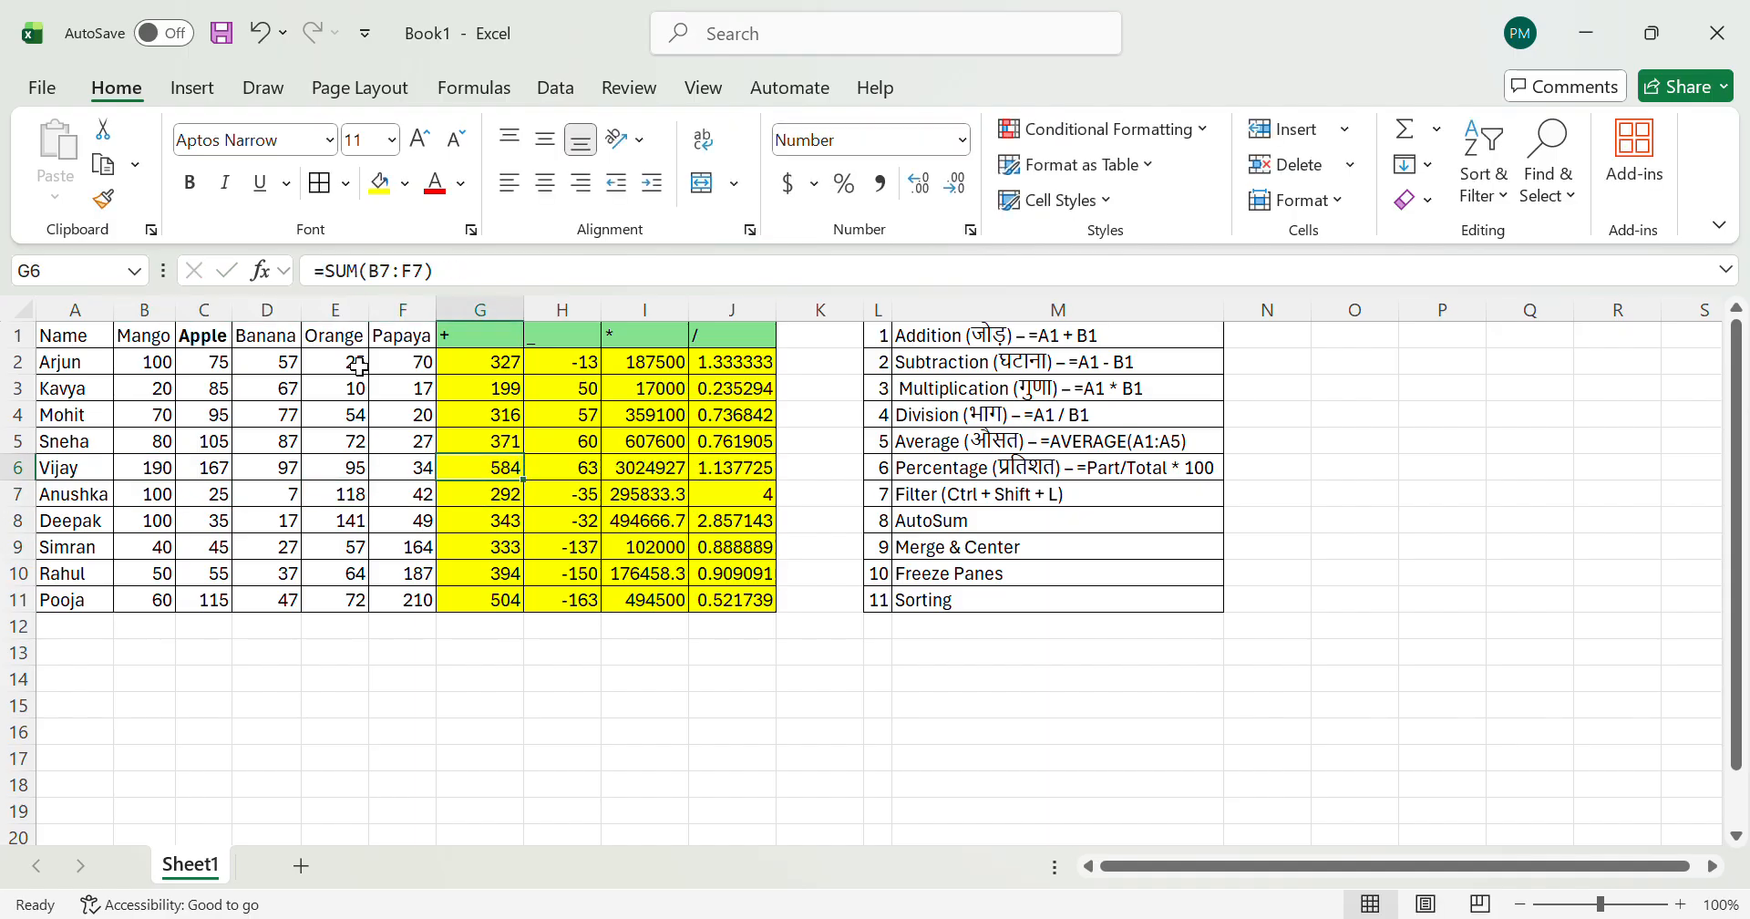
key(Right)
key(Right)
key(Right)
key(Right)
key(Right)
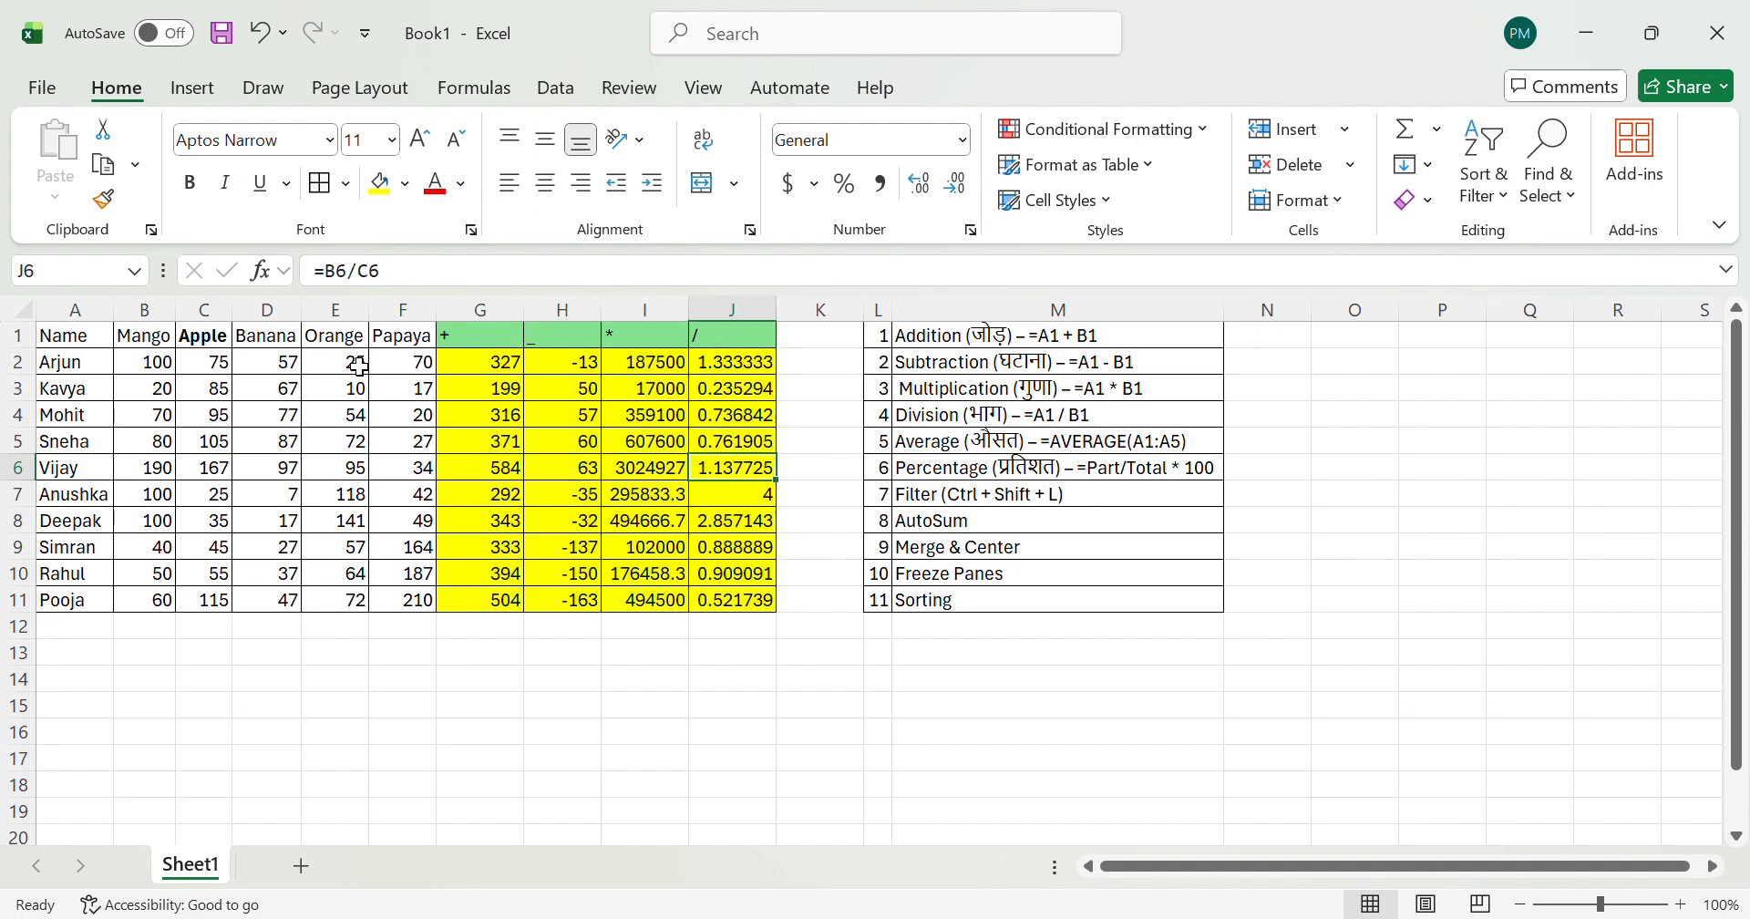
Step: Go back to the operator headings in row 1 and review those in G1 and H1
key(Up)
key(Up)
key(Left)
key(Left)
key(Left)
key(Up)
key(Left)
key(Left)
key(Up)
key(Up)
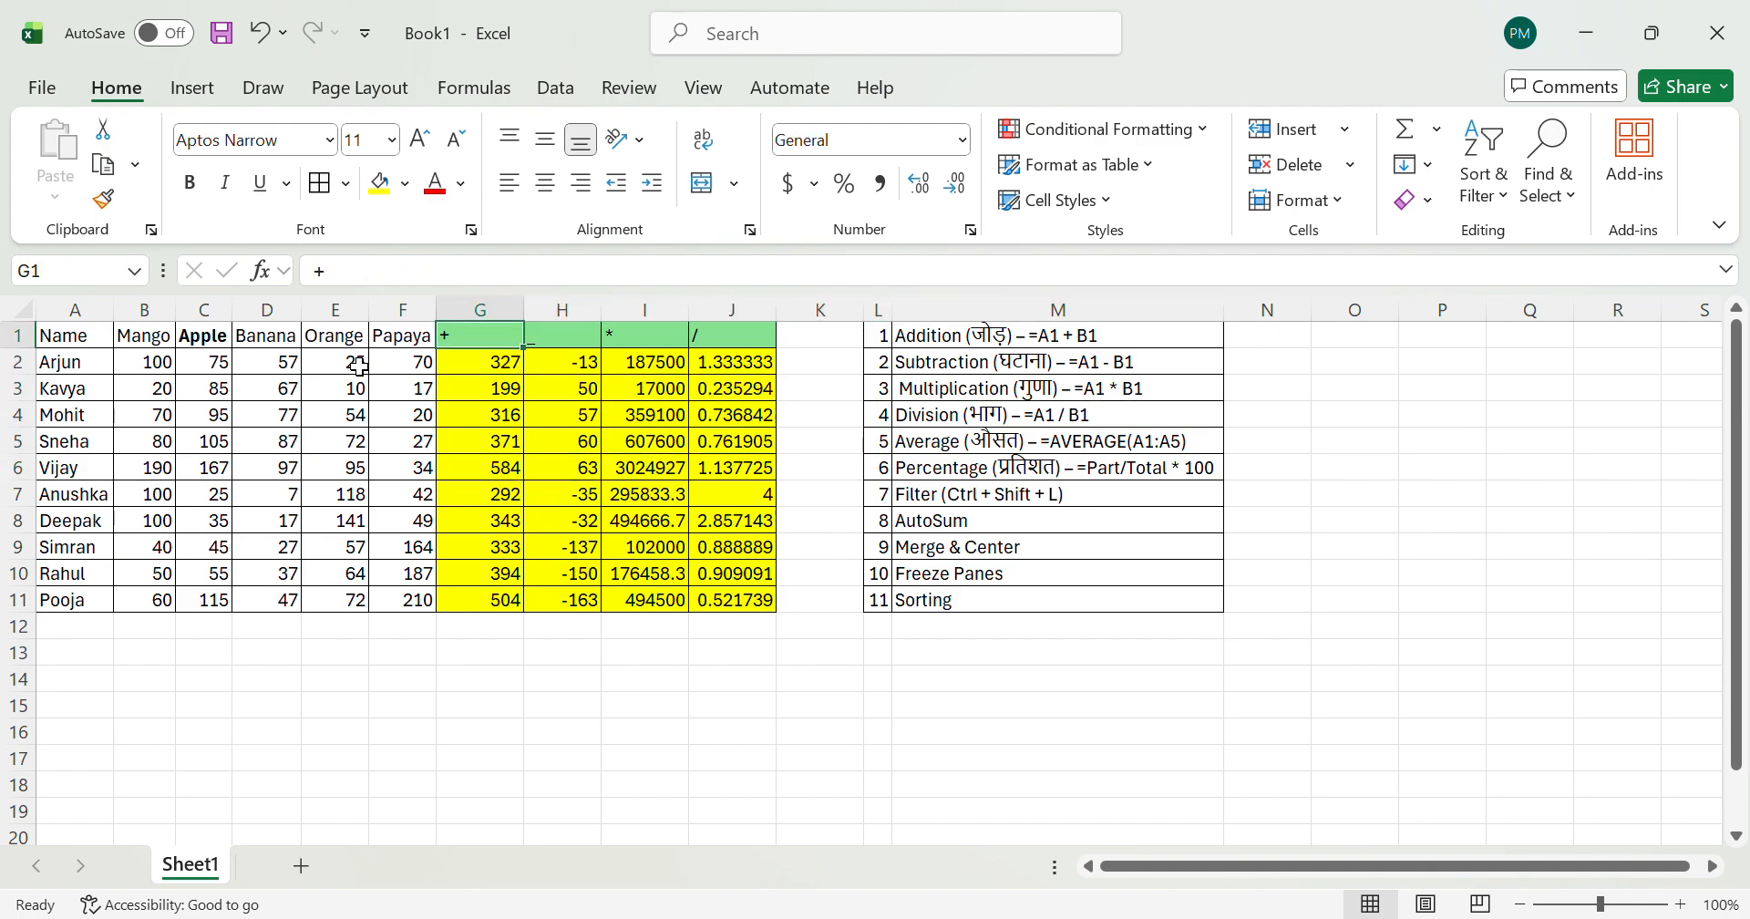
key(Right)
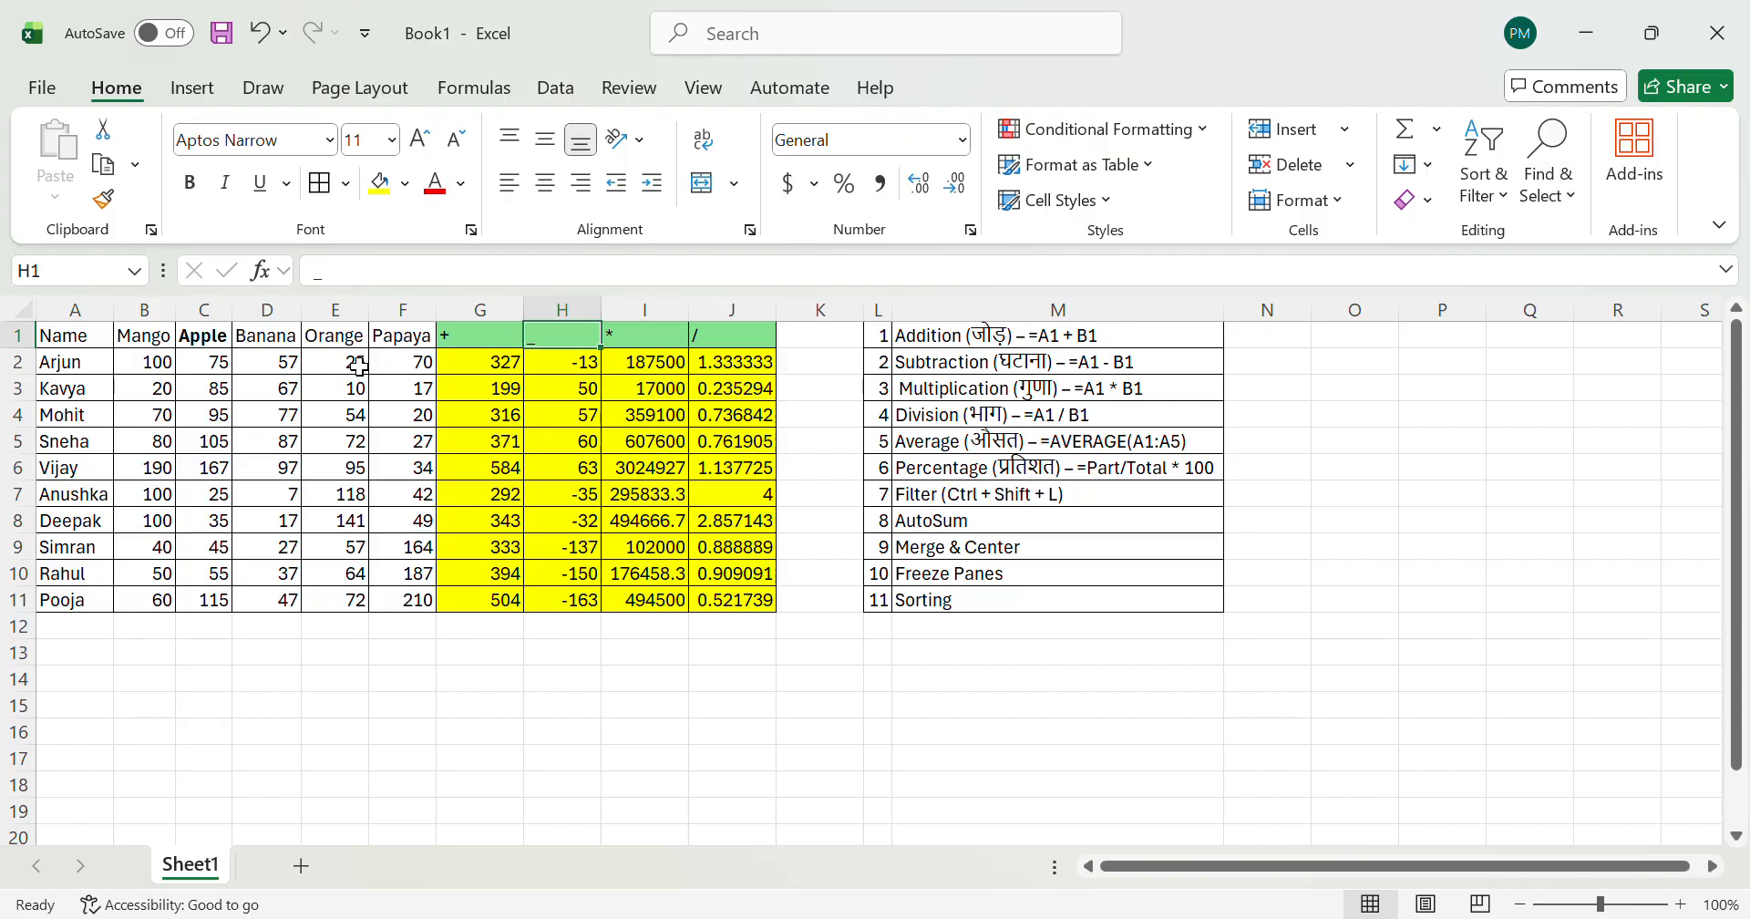
Step: Review the remaining operator headings in I1 and J1, and return to the first addition result in G2
key(Right)
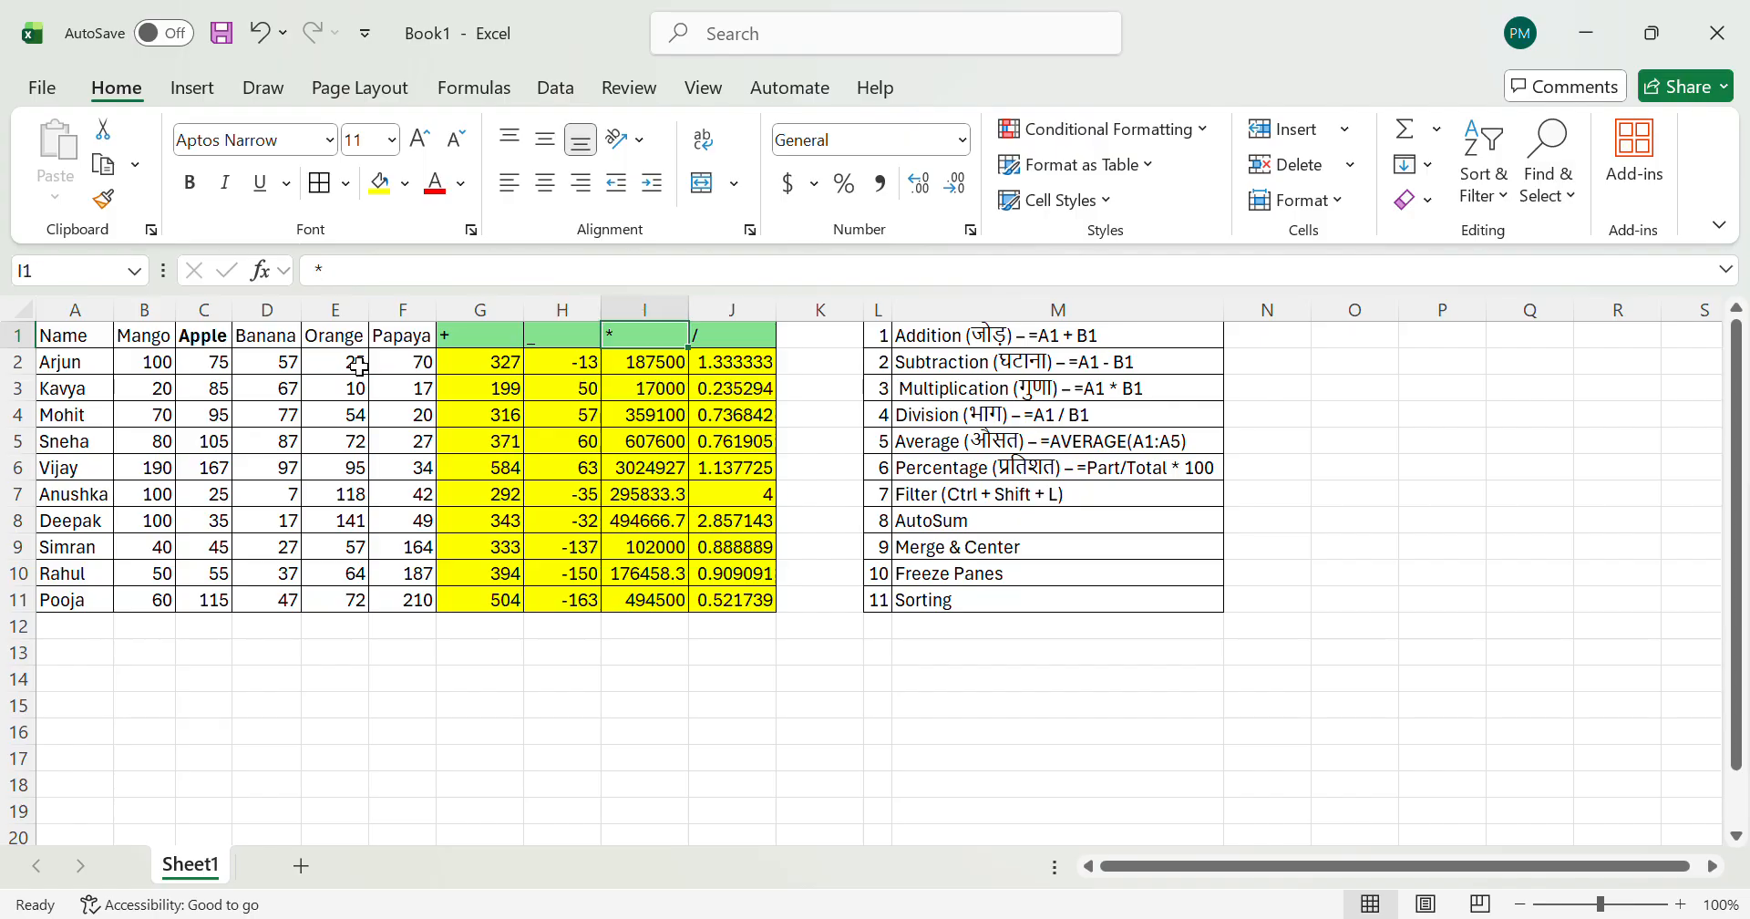
key(Right)
key(Left)
key(Left)
key(Left)
key(Left)
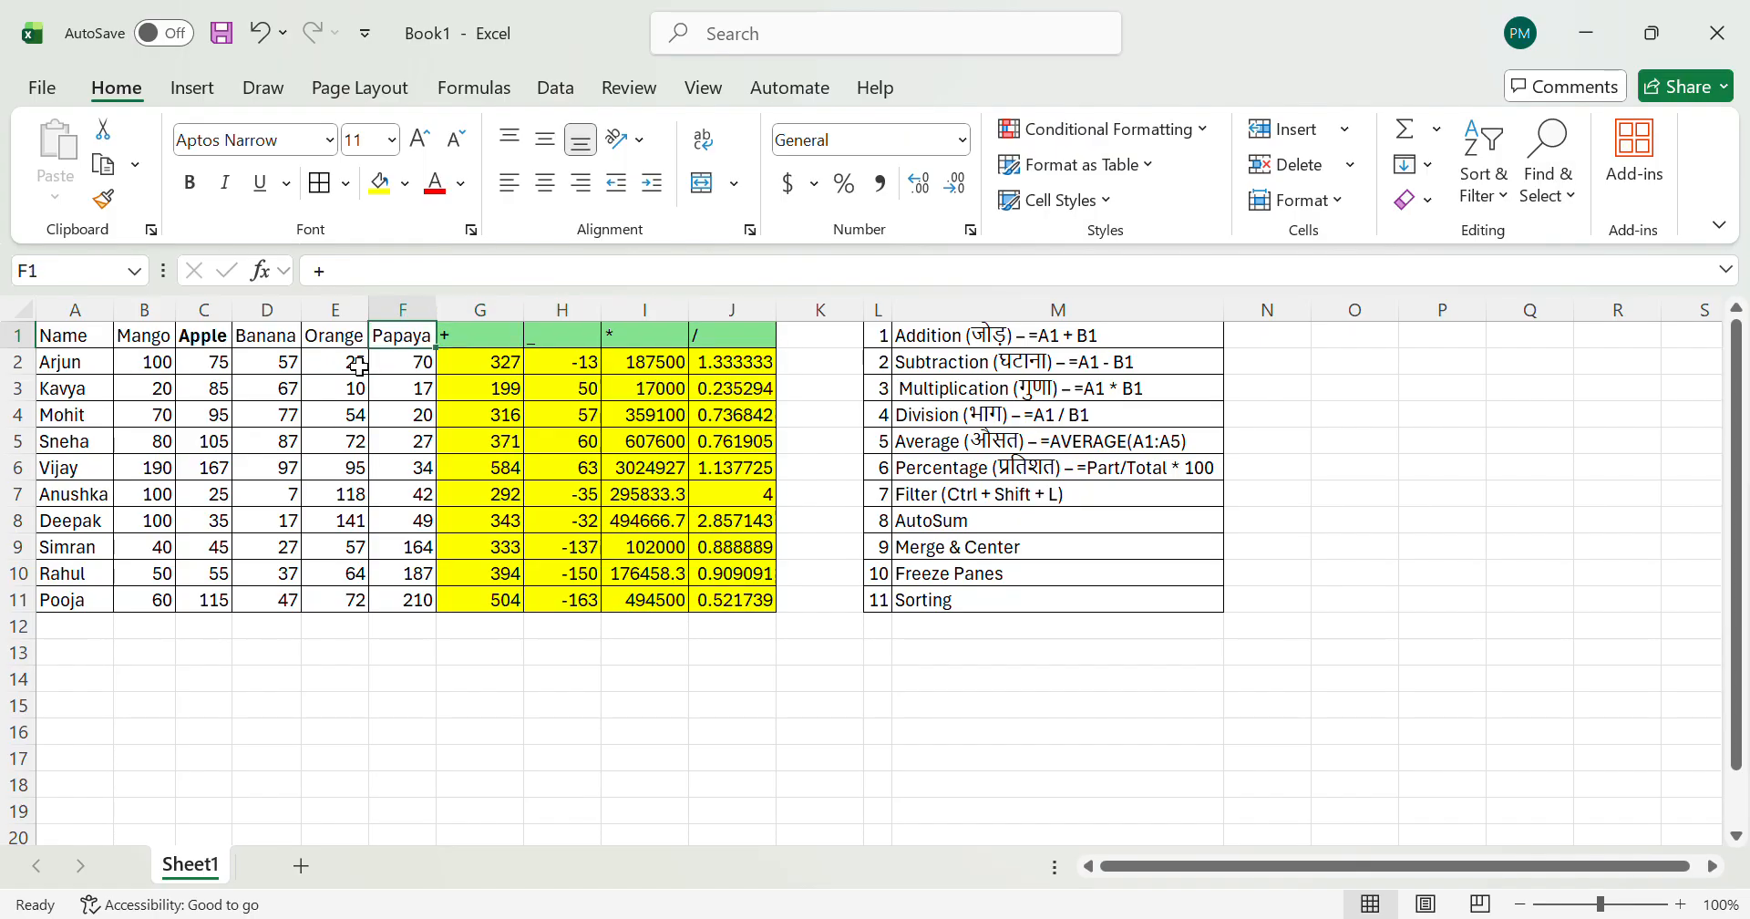
key(Right)
key(Down)
key(Right)
key(Left)
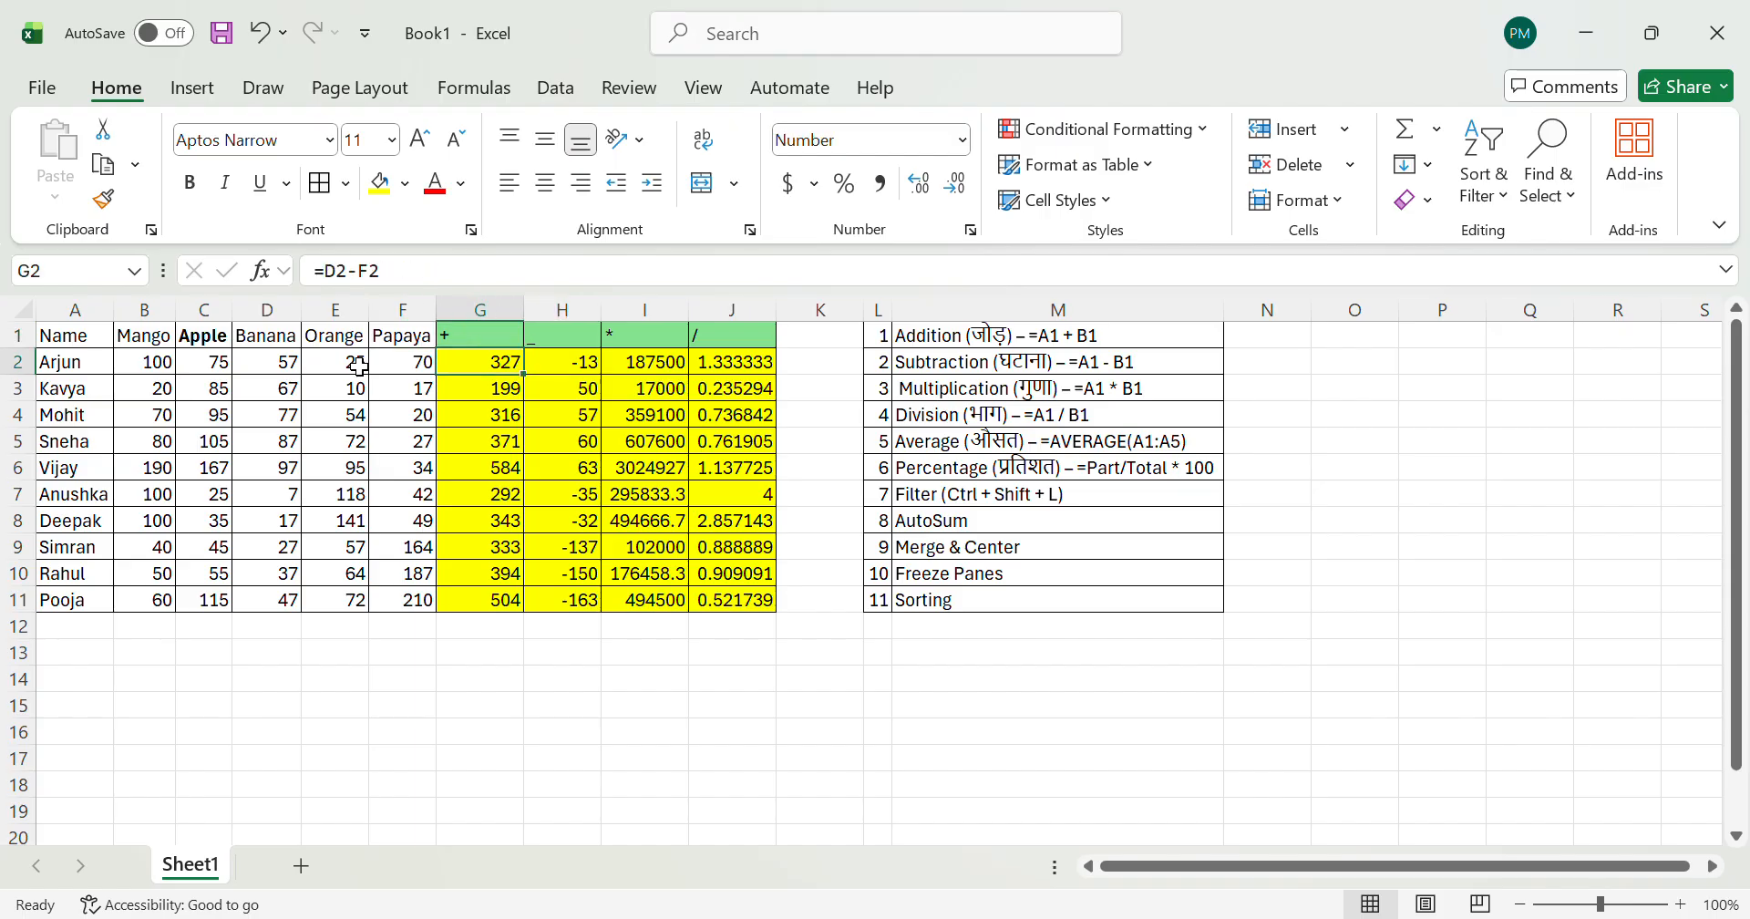
Step: Select the row 2 fruit quantities from B2 to F2 to view their summary
key(Left)
key(Left)
key(Left)
key(Left)
key(Left)
key(shift+Right)
key(shift+Right)
key(shift+Right)
key(shift+Right)
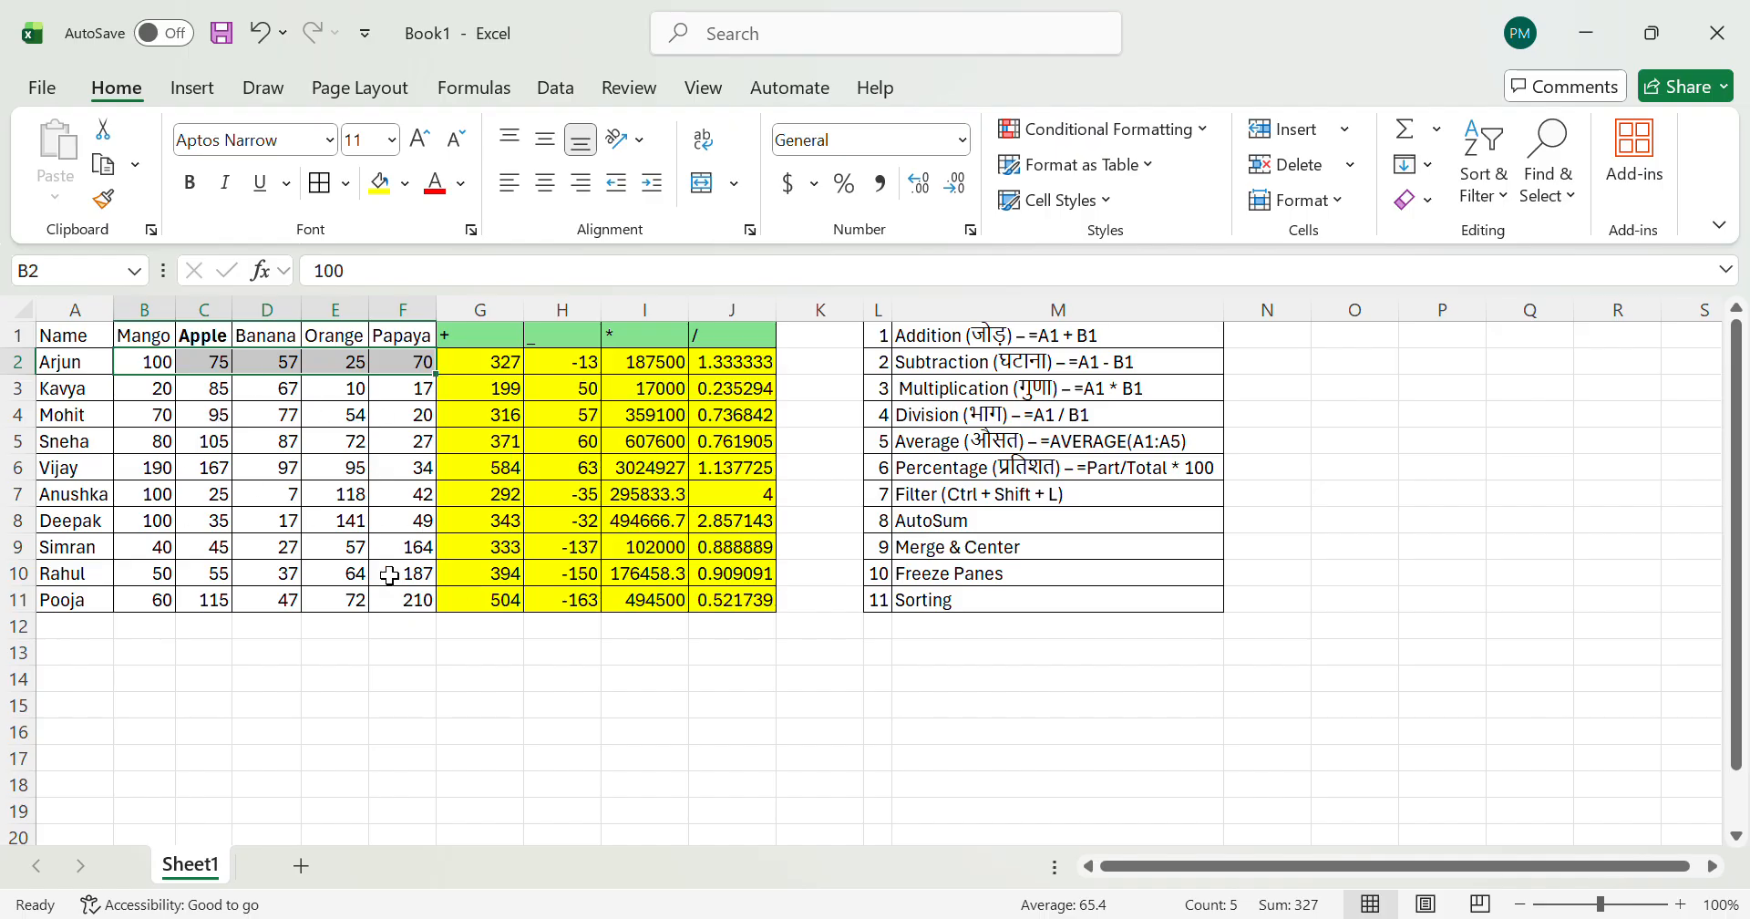
Step: Insert a new column at K, directly after the division column
click(853, 363)
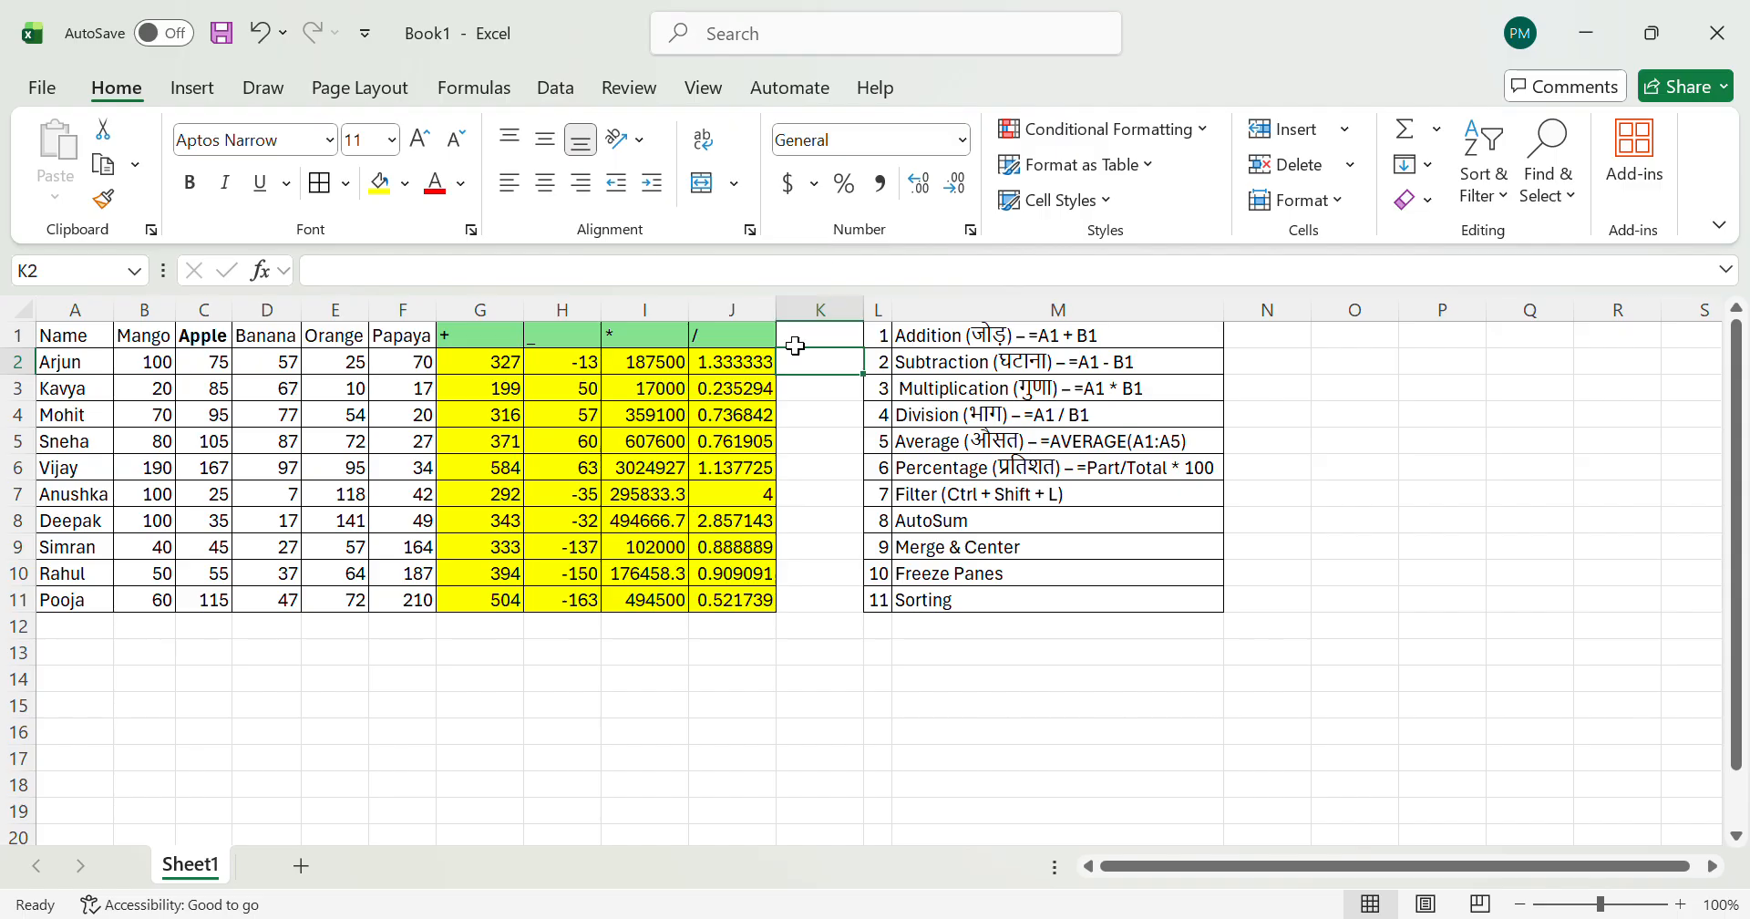
click(843, 318)
key(ctrl+shift+plus)
Step: Go back to the table and highlight the cells B2:F2 as the quantities a count would cover
key(Left)
key(Left)
key(Left)
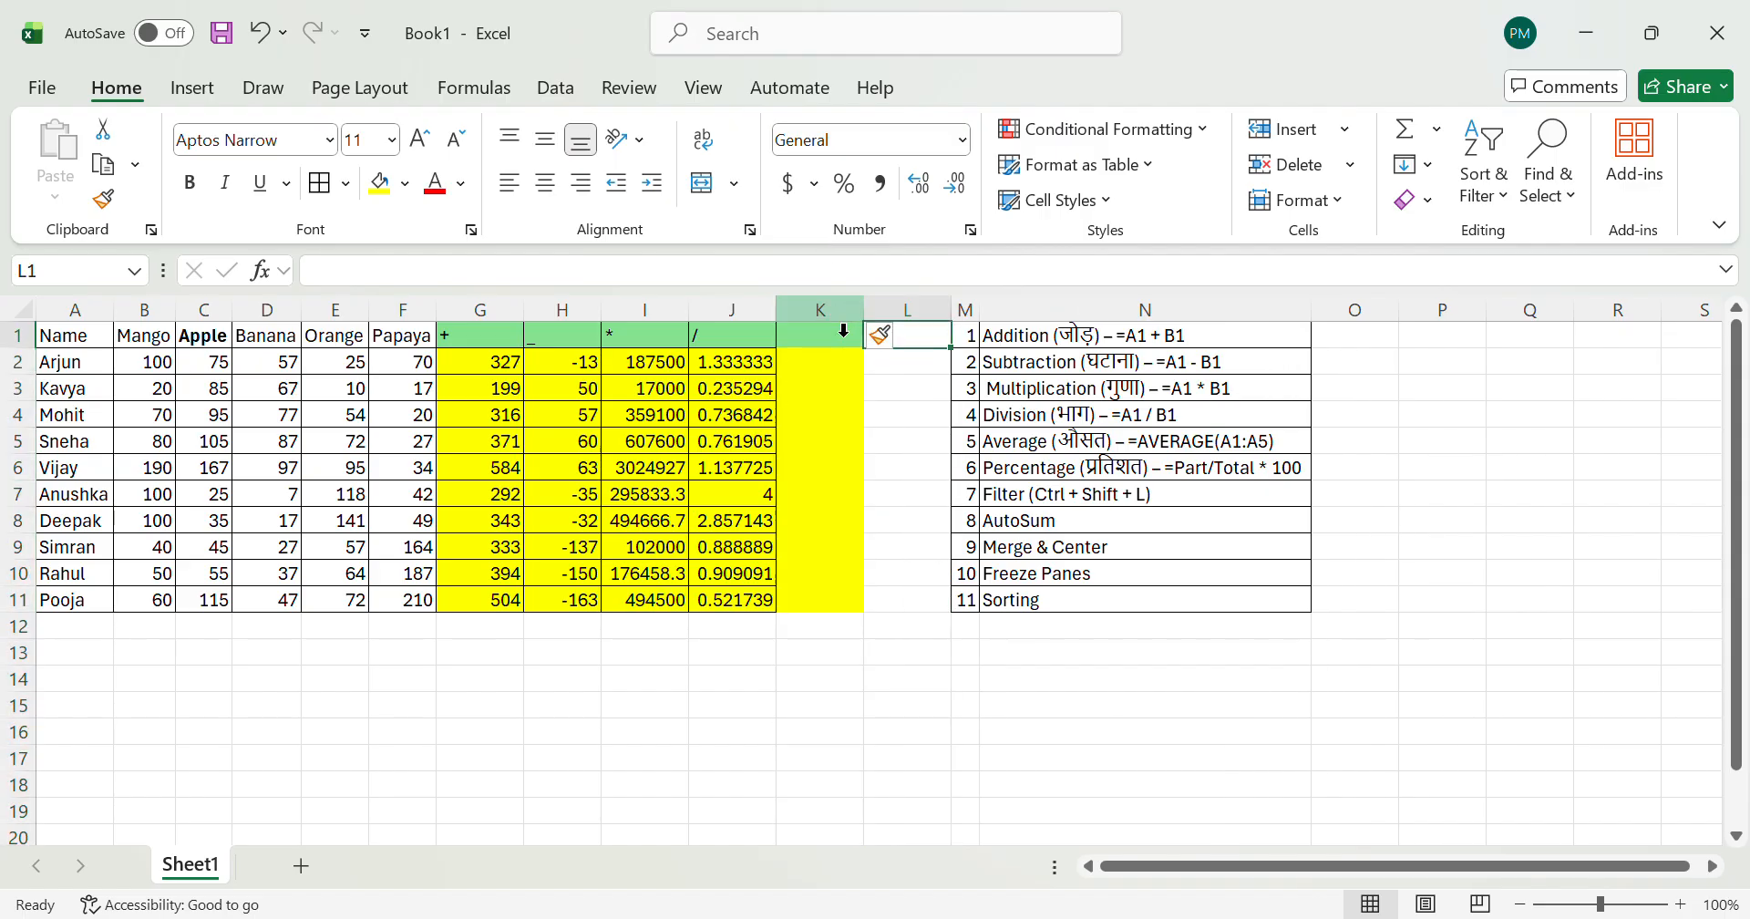
key(Left)
key(Left)
key(Left)
key(Left)
key(Left)
key(Left)
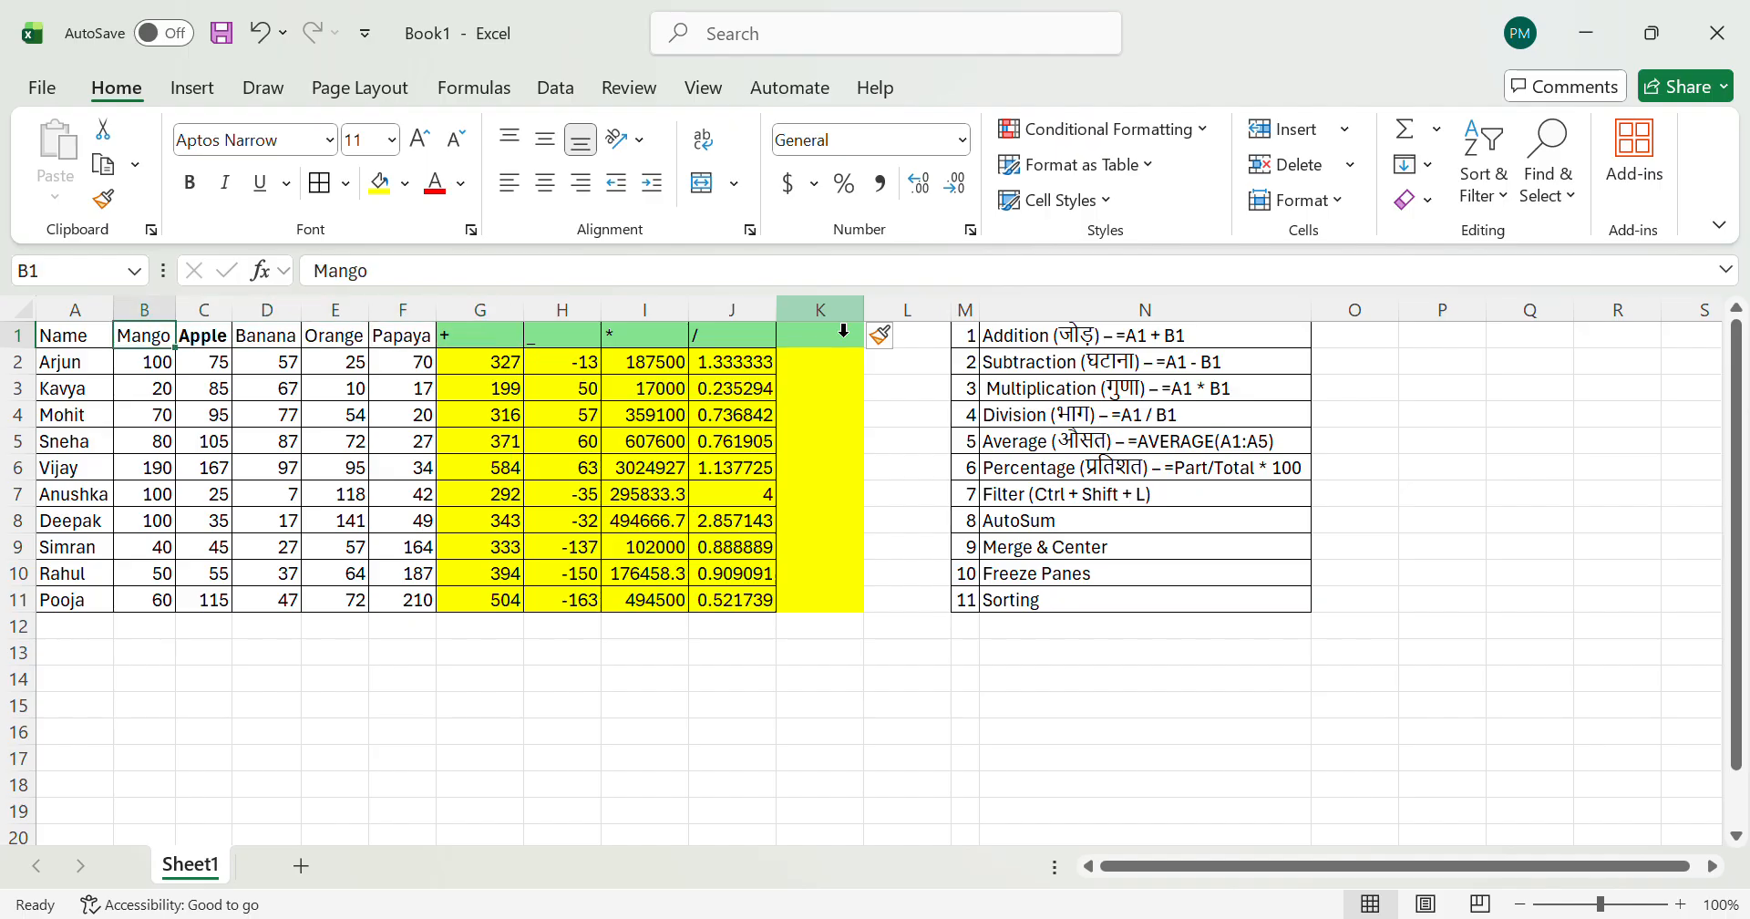
key(Down)
key(shift+Right)
key(shift+Right)
key(shift+Right)
key(shift+Right)
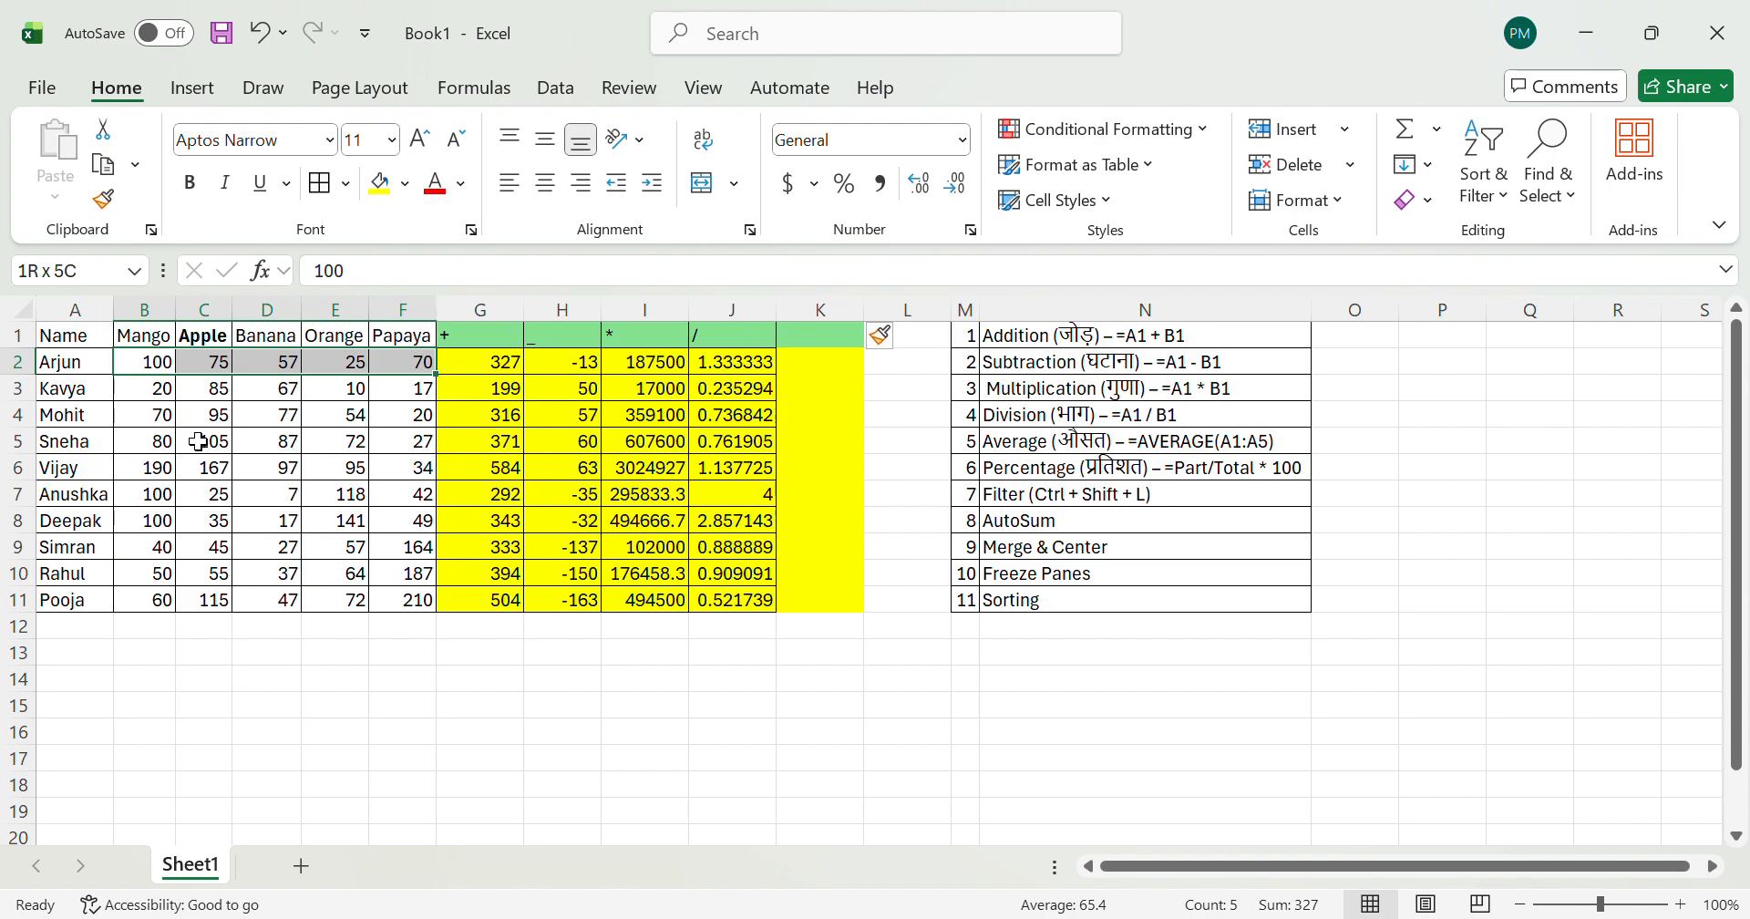
Step: Select row 2 from A2 to F2, including the name cell, to compare the number of entries
click(50, 365)
key(shift+Right)
key(shift+Right)
key(shift+Right)
key(shift+Right)
key(shift+Right)
key(shift+Right)
key(shift+Left)
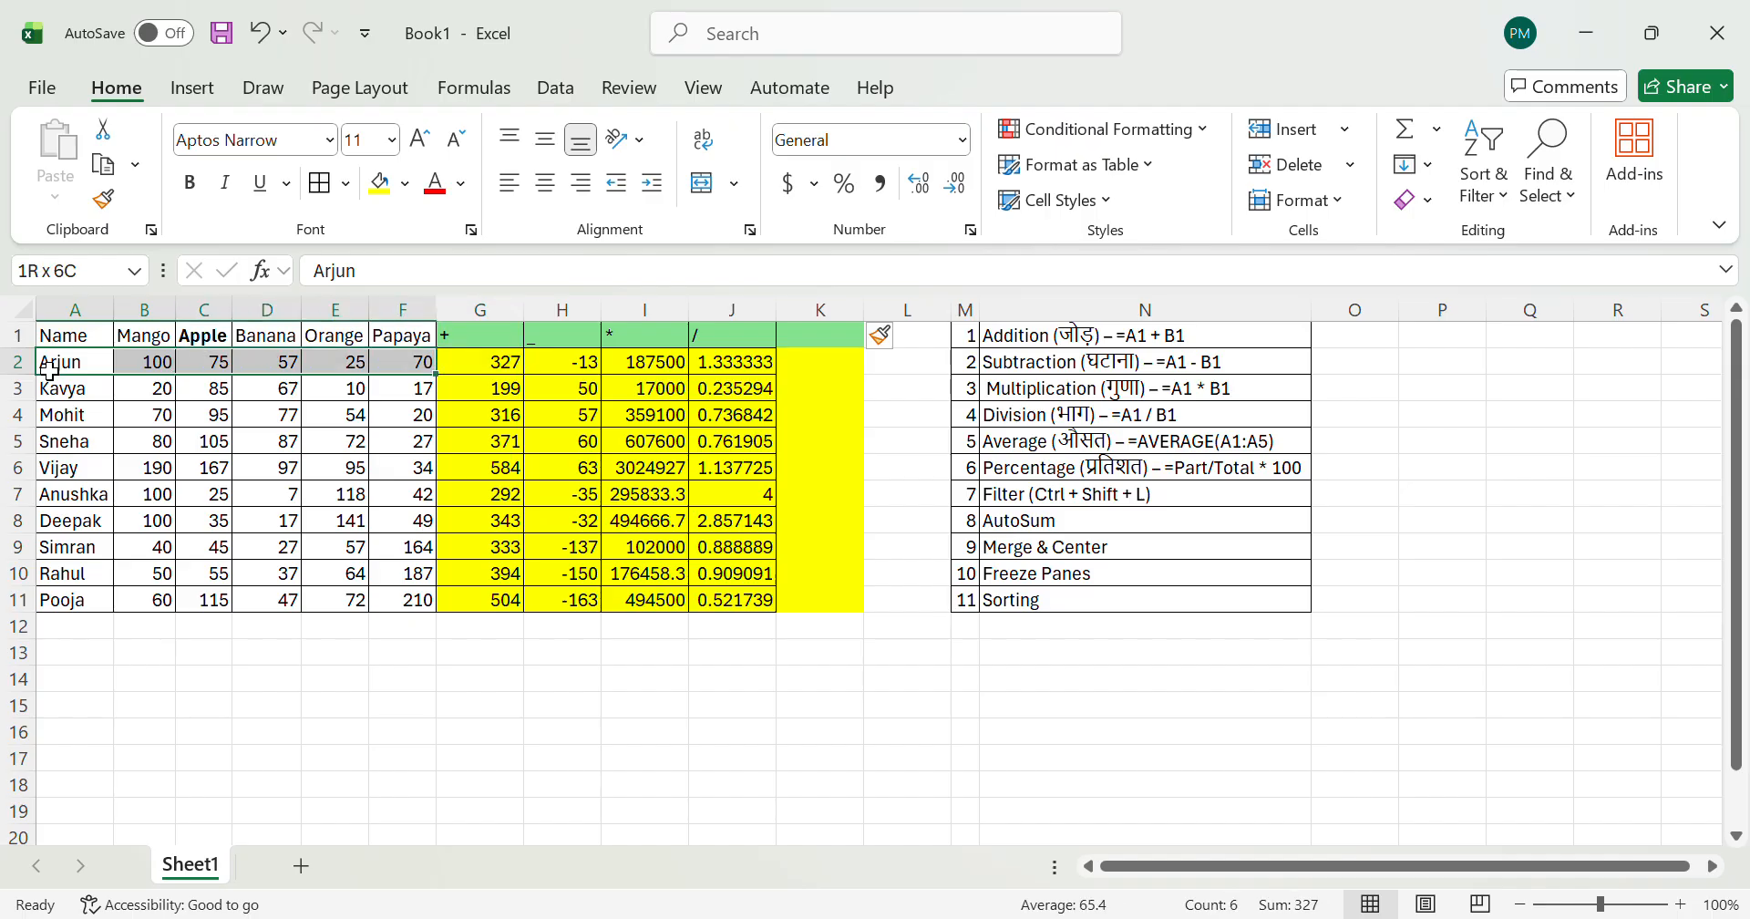
Step: Enter the heading Count in K1
key(Right)
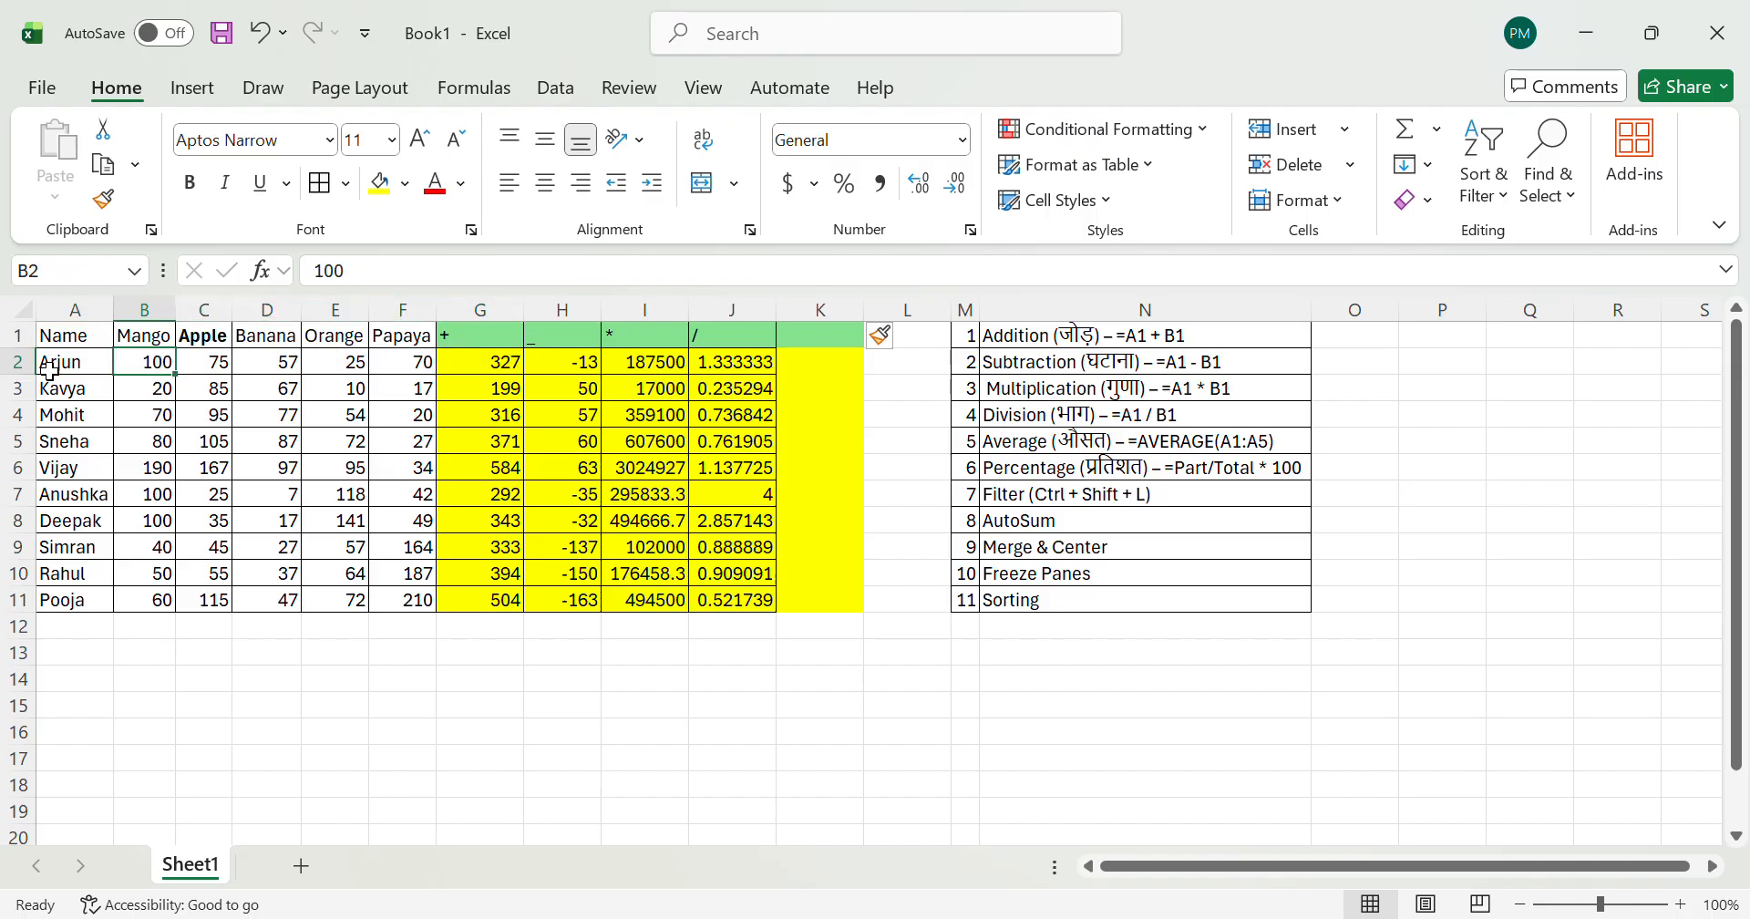
key(Right)
key(Right)
key(Right)
key(Right)
key(Right)
key(Right)
key(Right)
key(Right)
key(Right)
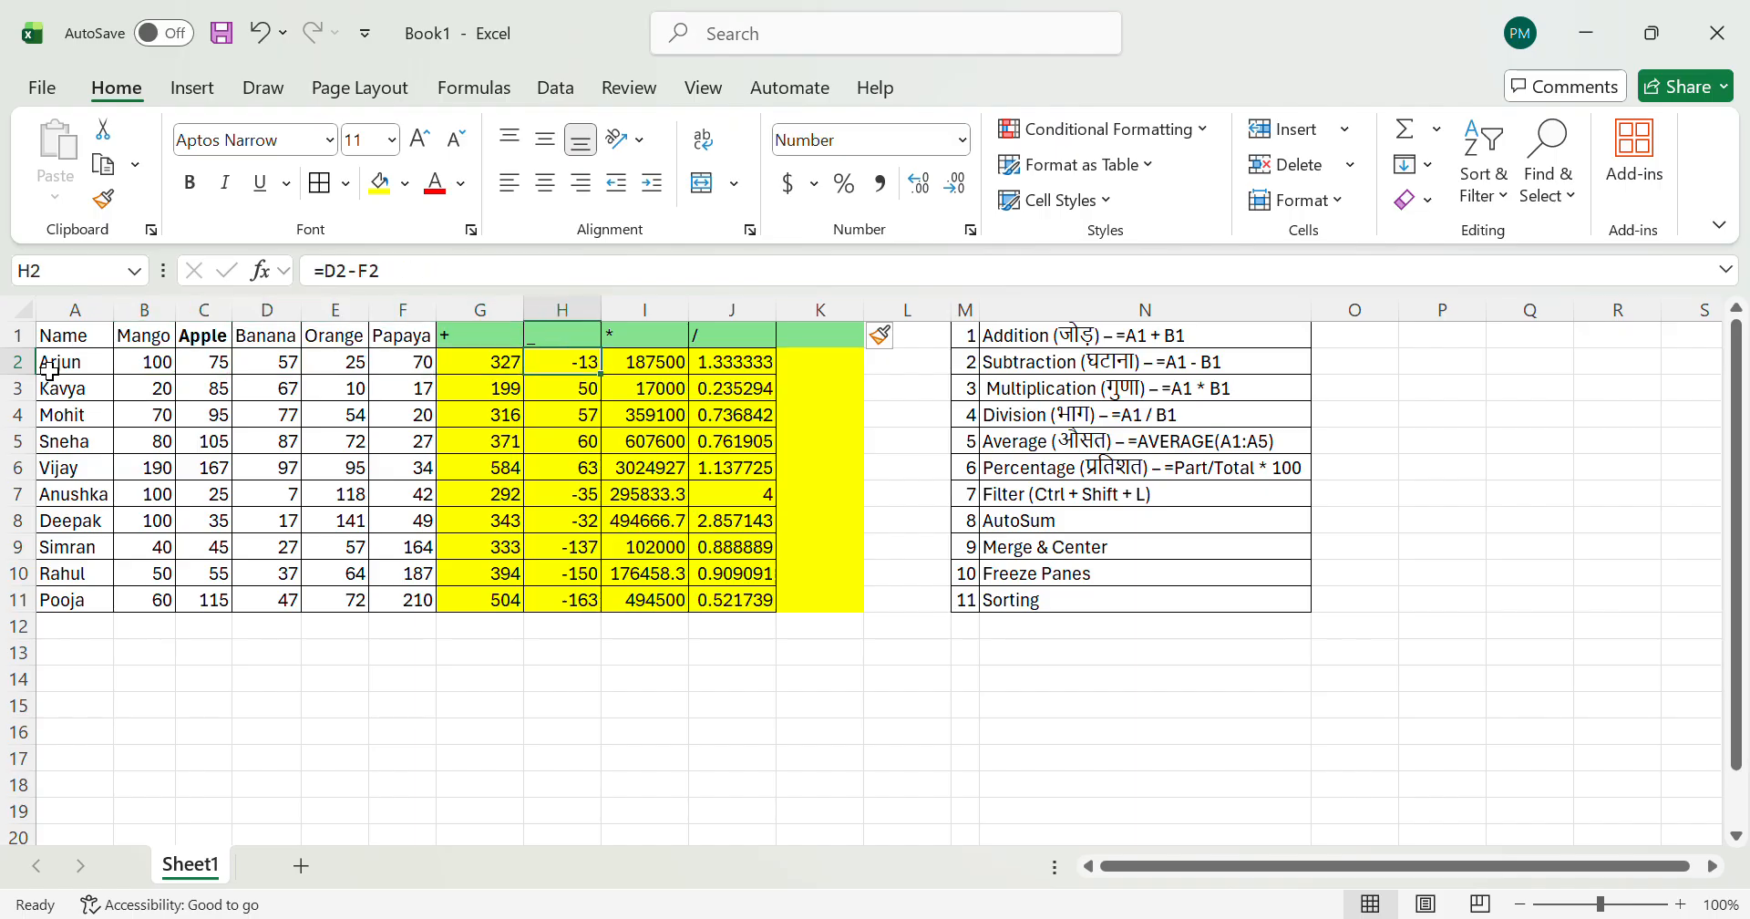
key(Up)
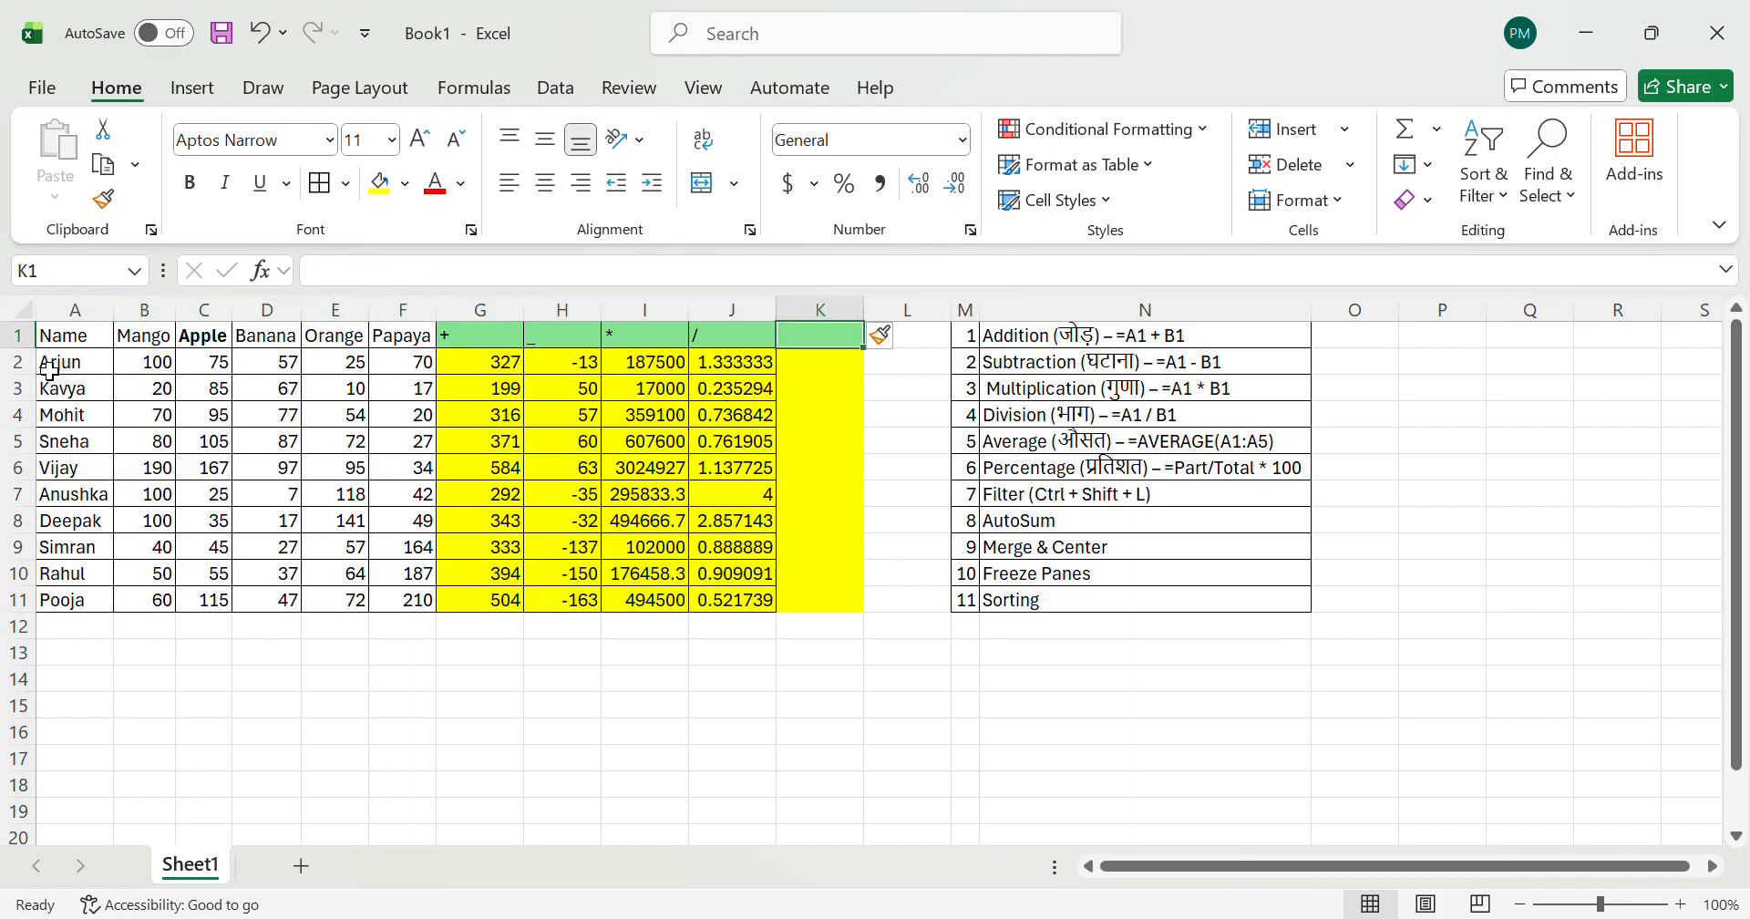
text(COUN)
key(BackSpace)
key(BackSpace)
key(BackSpace)
text(UNT)
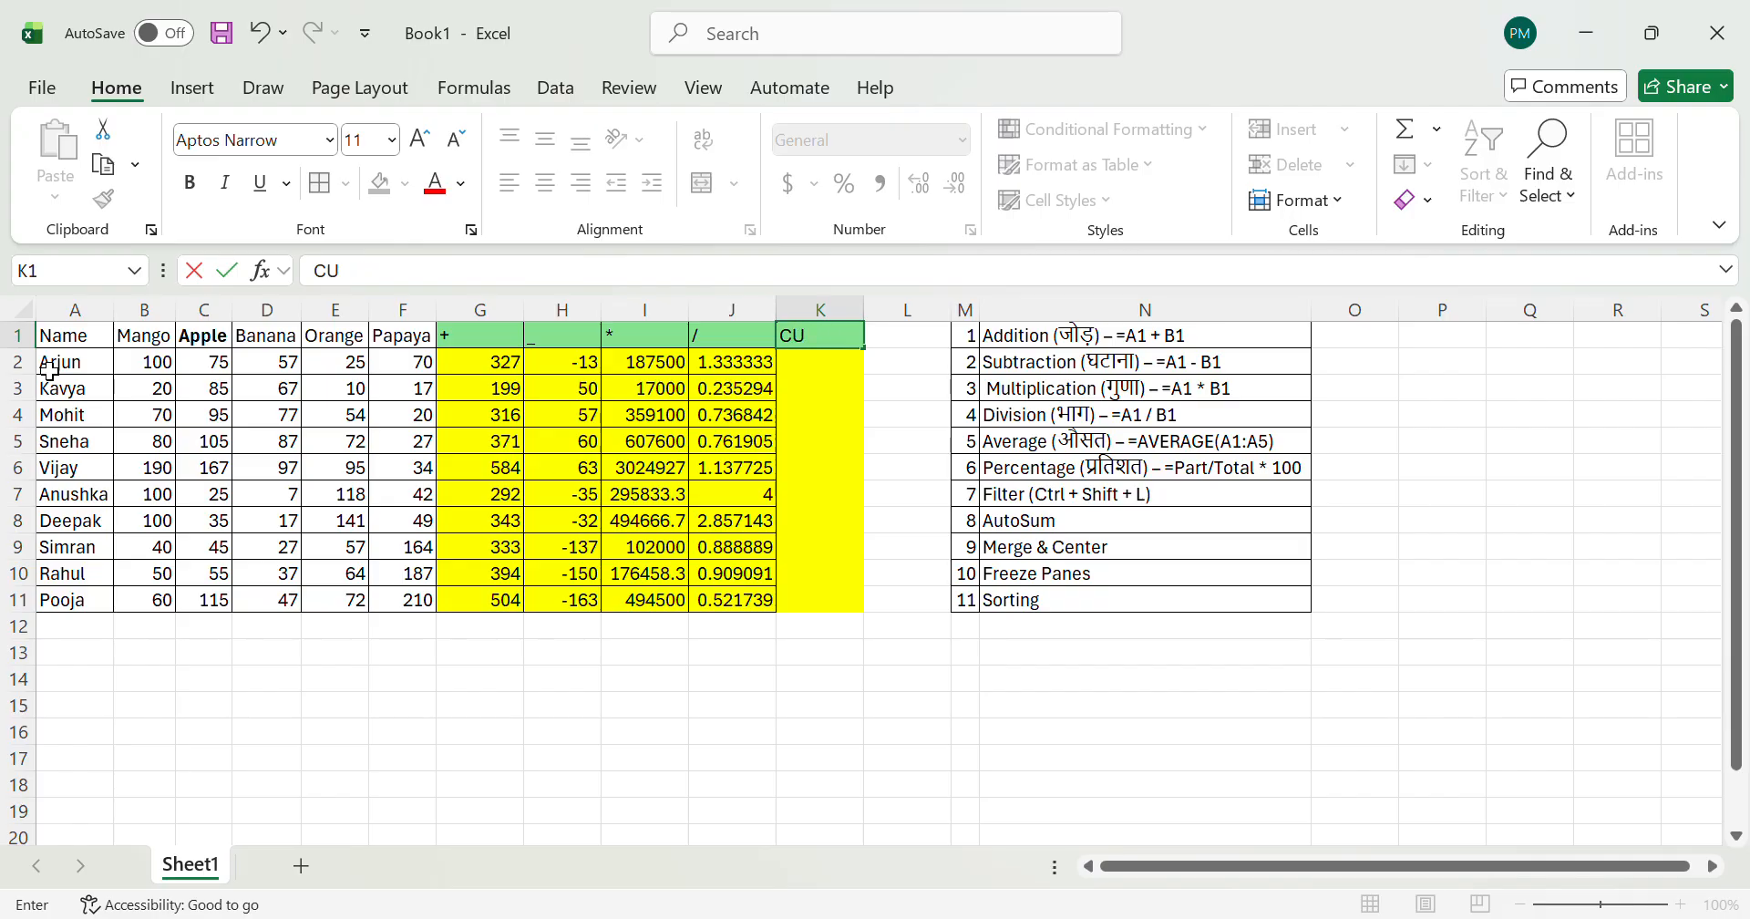
key(BackSpace)
key(BackSpace)
key(BackSpace)
text(ount)
key(Return)
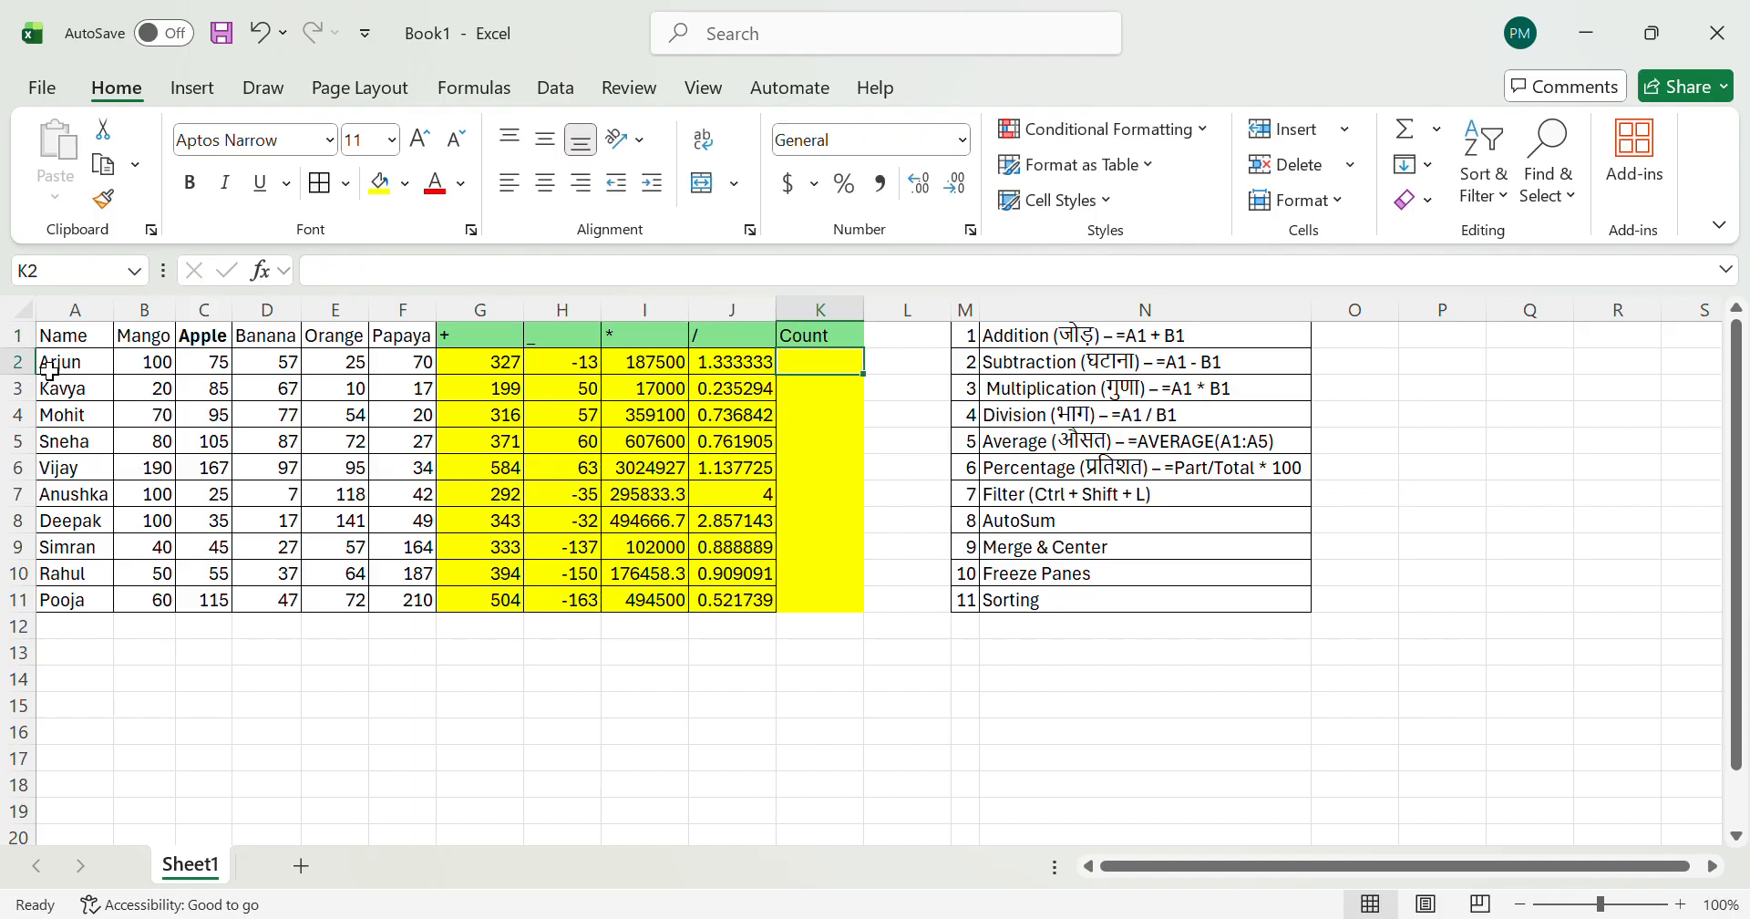
Step: Enter the formula =COUNT(A2:J2) in K2
text(=)
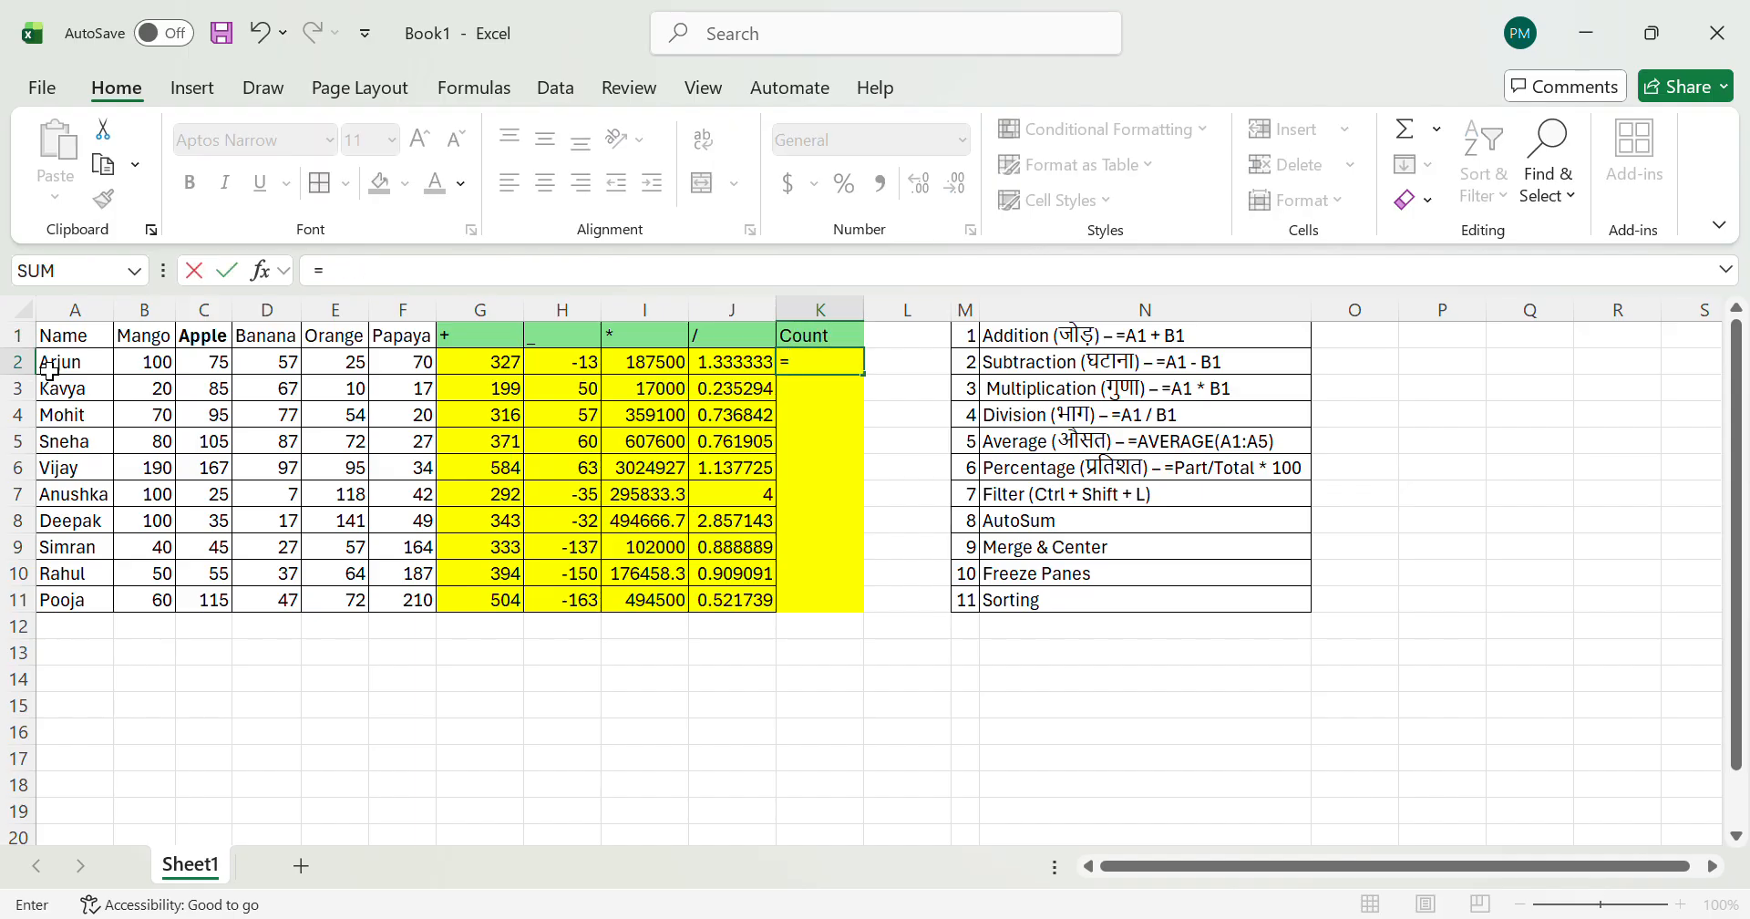
text(coun)
key(Tab)
key(Left)
key(Left)
key(Left)
key(Left)
key(Left)
key(Left)
key(Left)
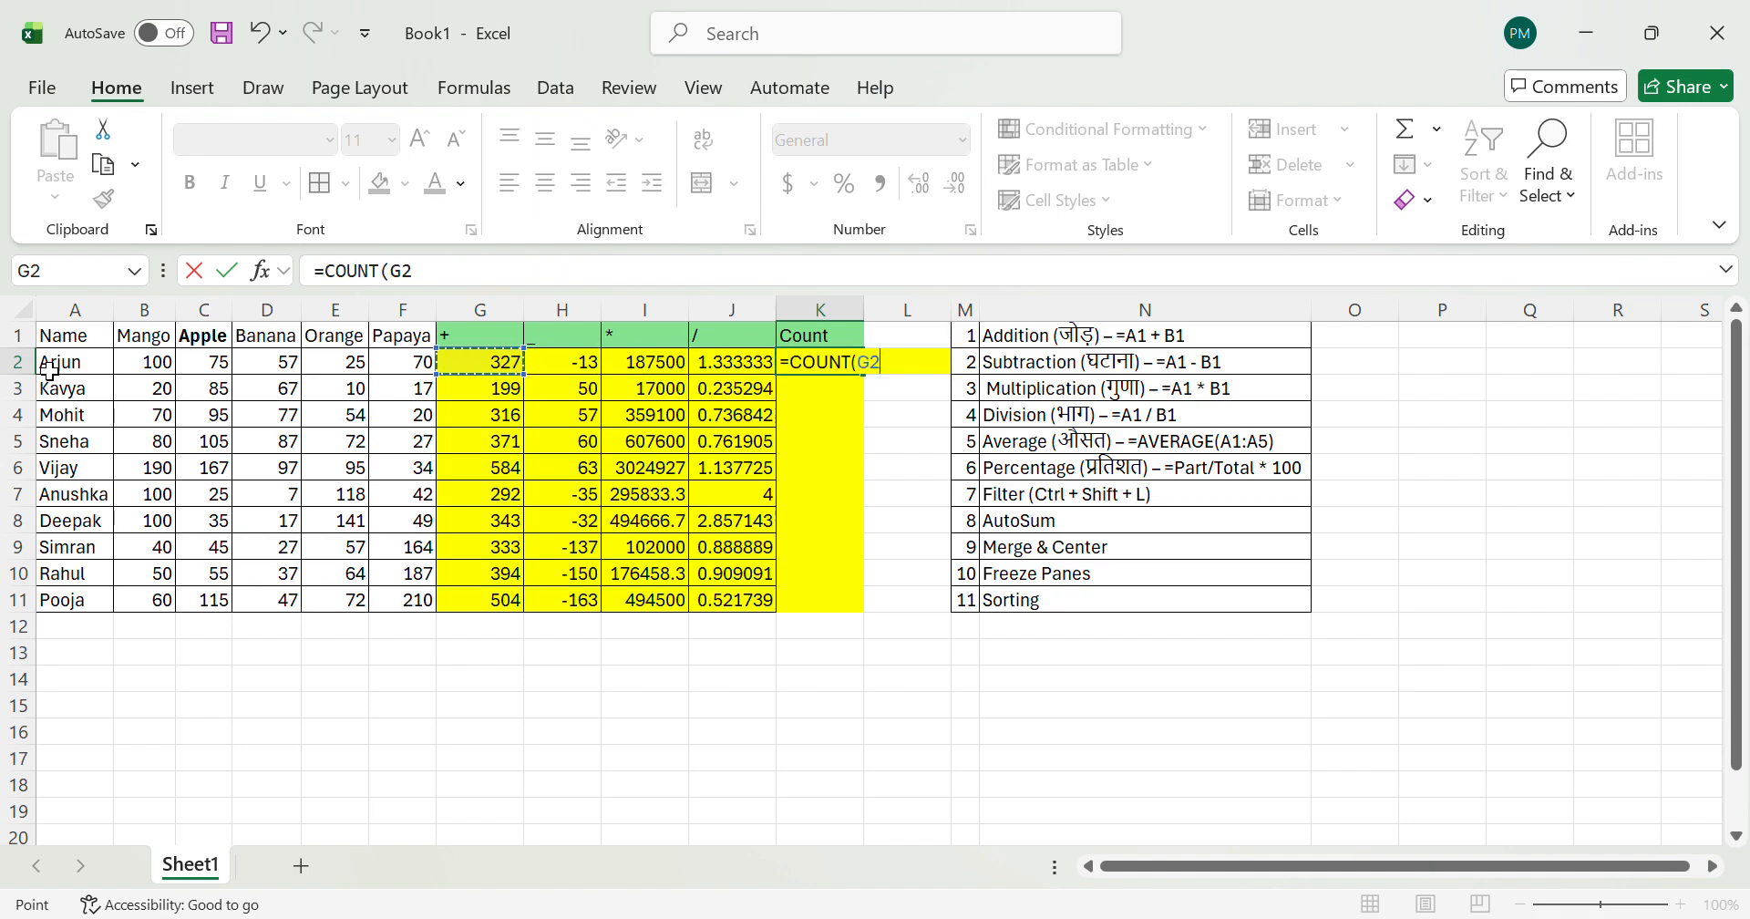
key(Left)
key(Left)
key(Left)
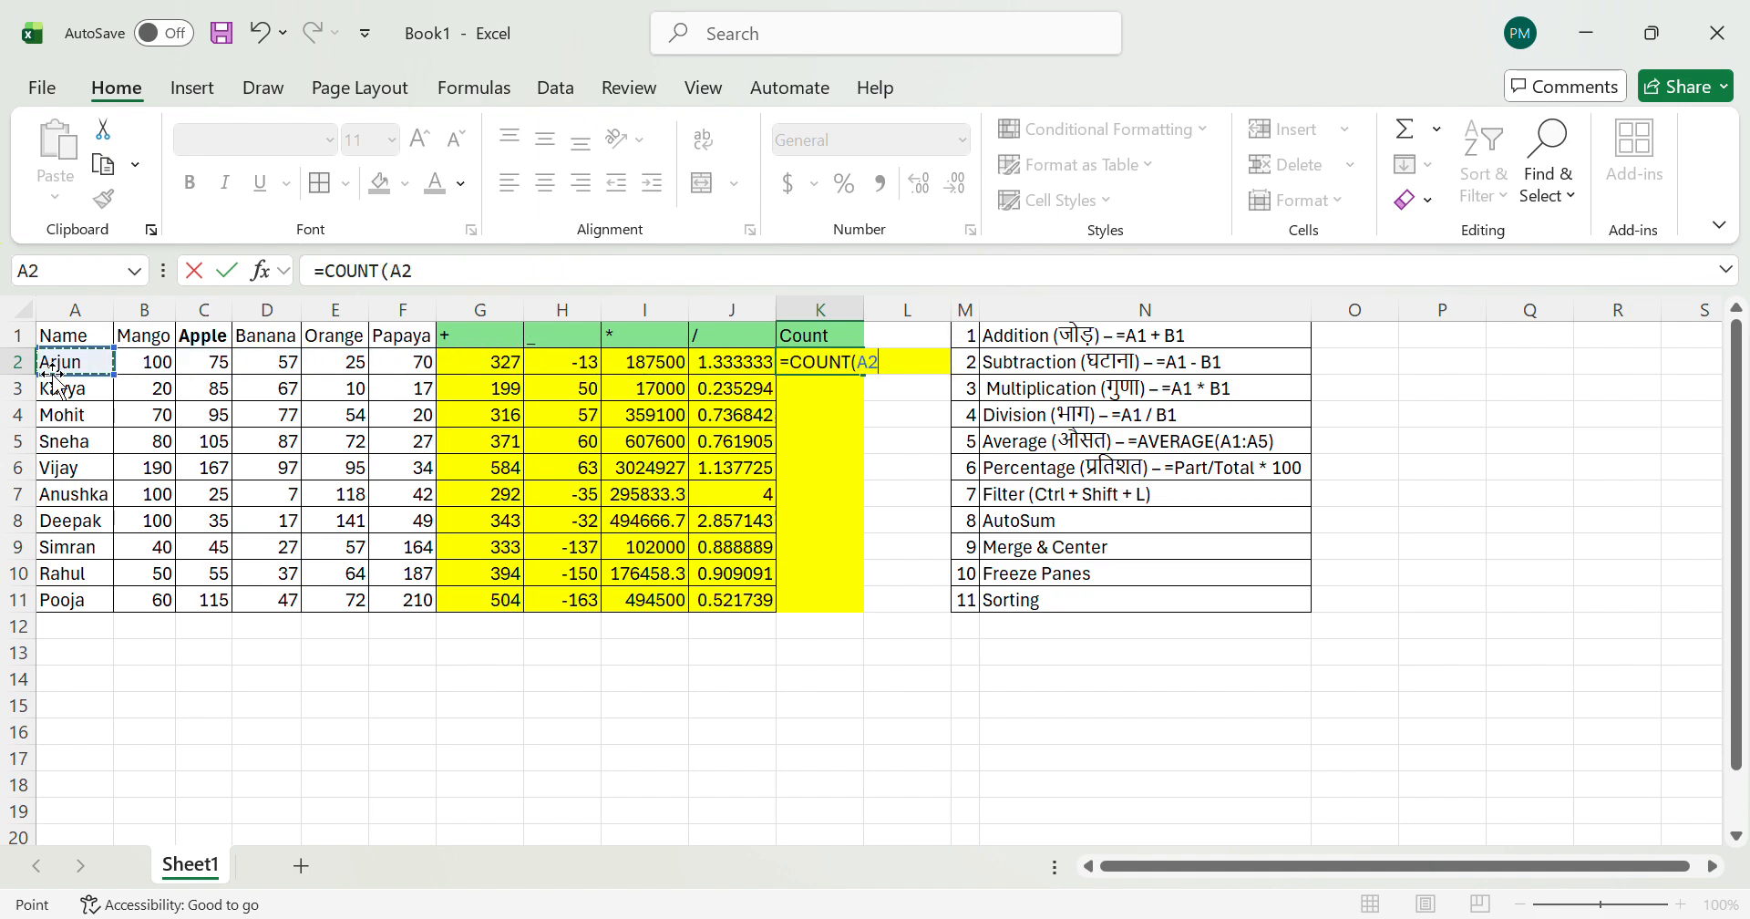
key(shift+Right)
key(shift+Right)
key(shift+Right)
key(shift+Right)
key(shift+Right)
key(shift+Right)
key(shift+Right)
key(shift+Right)
key(shift+Right)
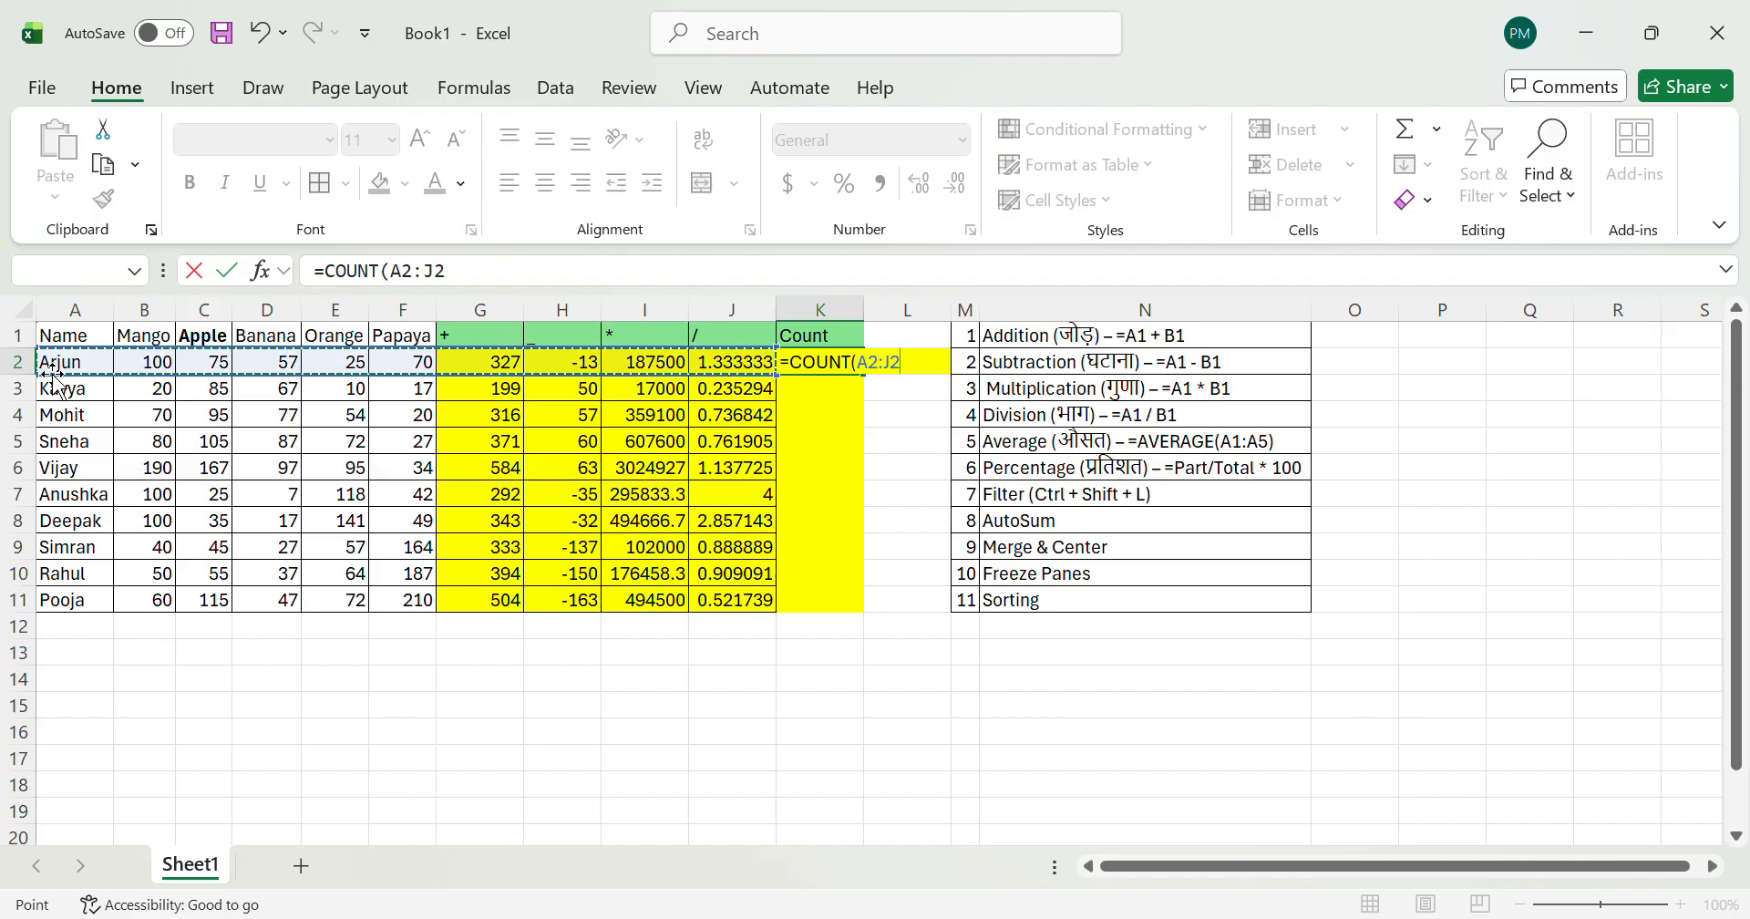
key(Return)
Step: Compare the text name in A2 with the neighbouring numeric cells of row 2
key(Up)
key(Left)
key(Left)
key(Left)
key(Left)
key(Left)
key(Left)
key(Left)
key(Left)
key(Left)
key(Left)
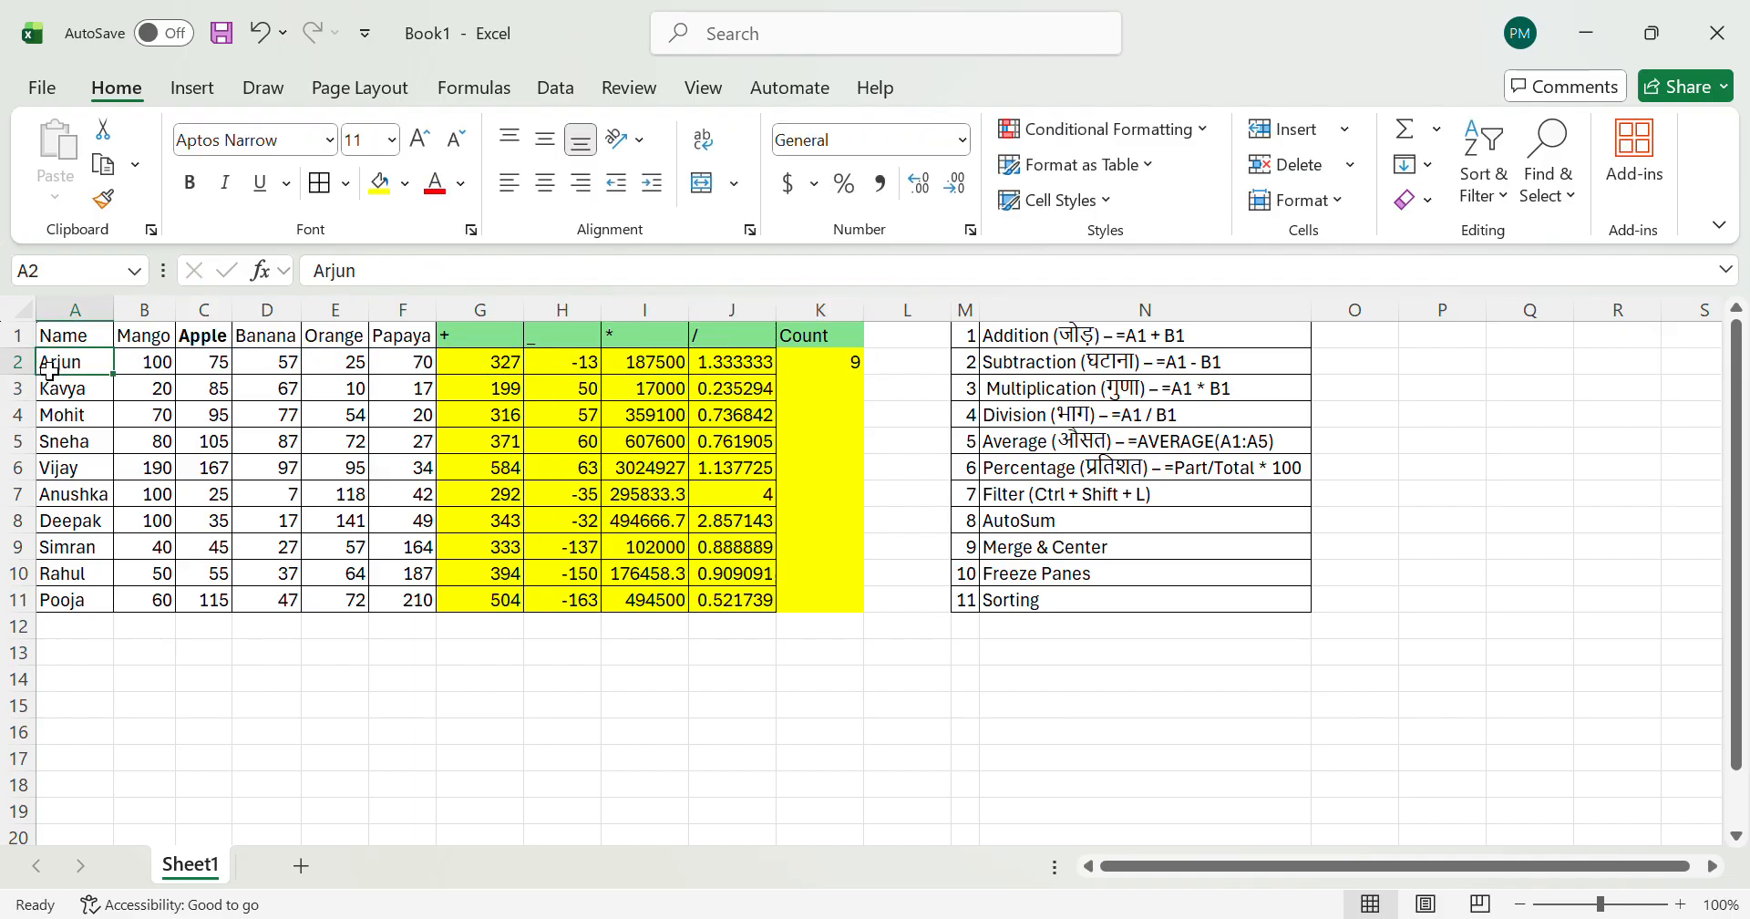
key(Right)
key(Left)
key(Right)
key(Right)
key(Right)
key(Left)
key(Left)
key(Left)
Step: Go through the row 2 values up to J2, select A2:J2, and check the formula in K2
key(Right)
key(Right)
key(Right)
key(Right)
key(Right)
key(Right)
key(Right)
key(Right)
key(Right)
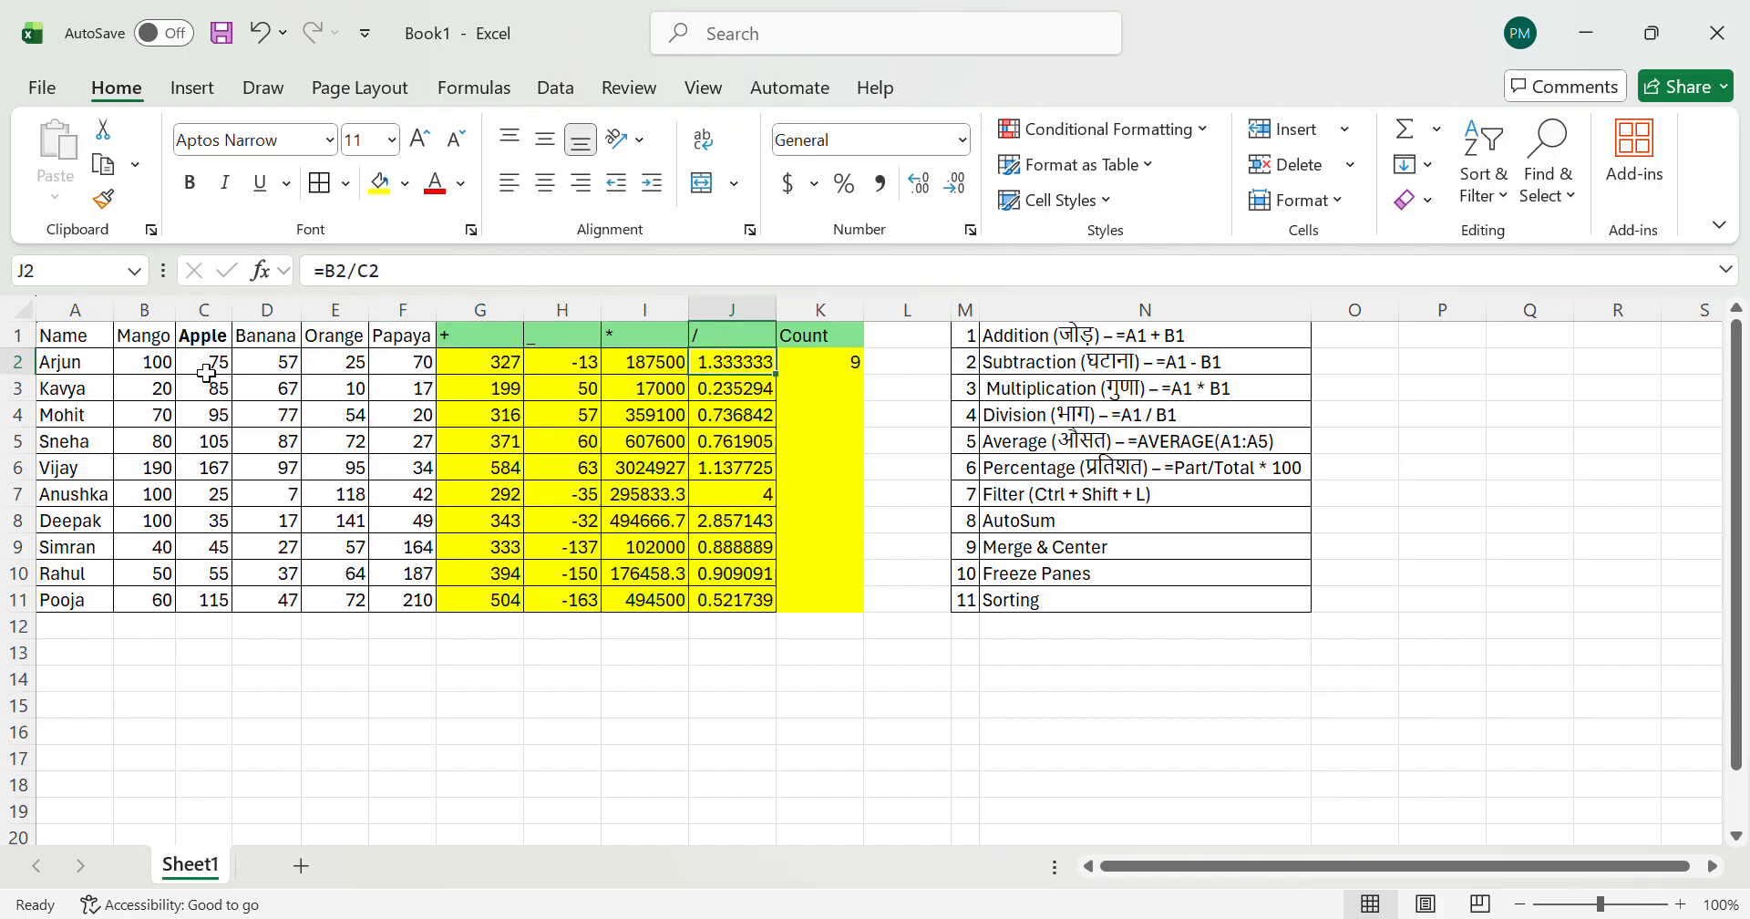
key(ctrl+shift+Left)
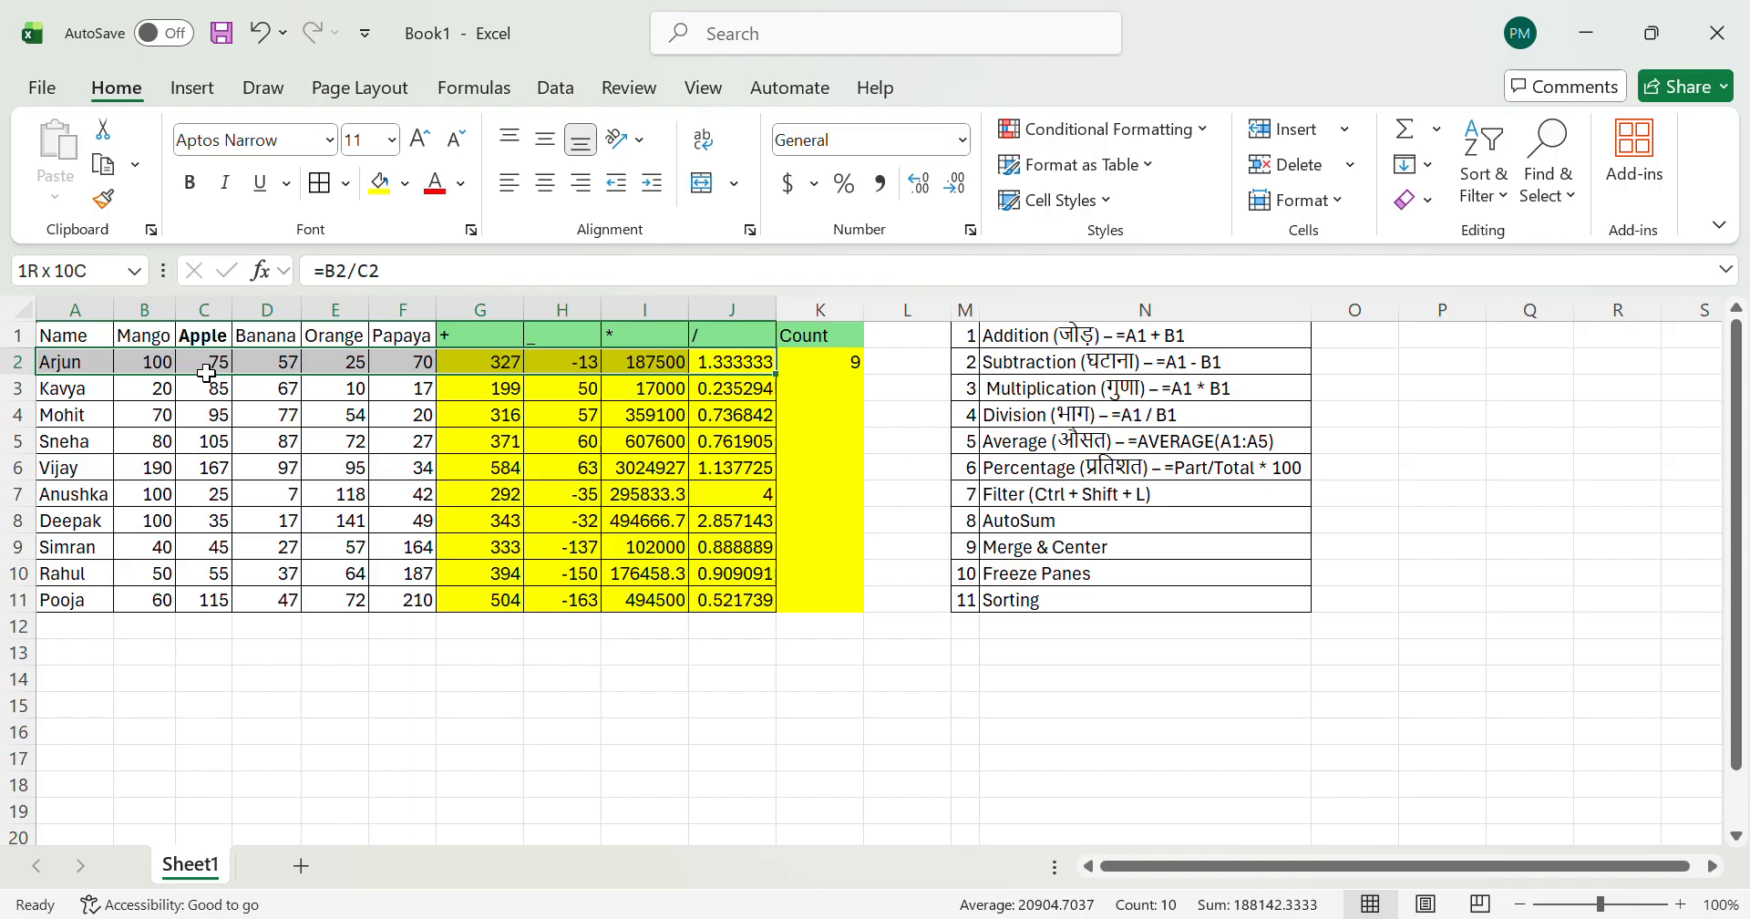
key(Right)
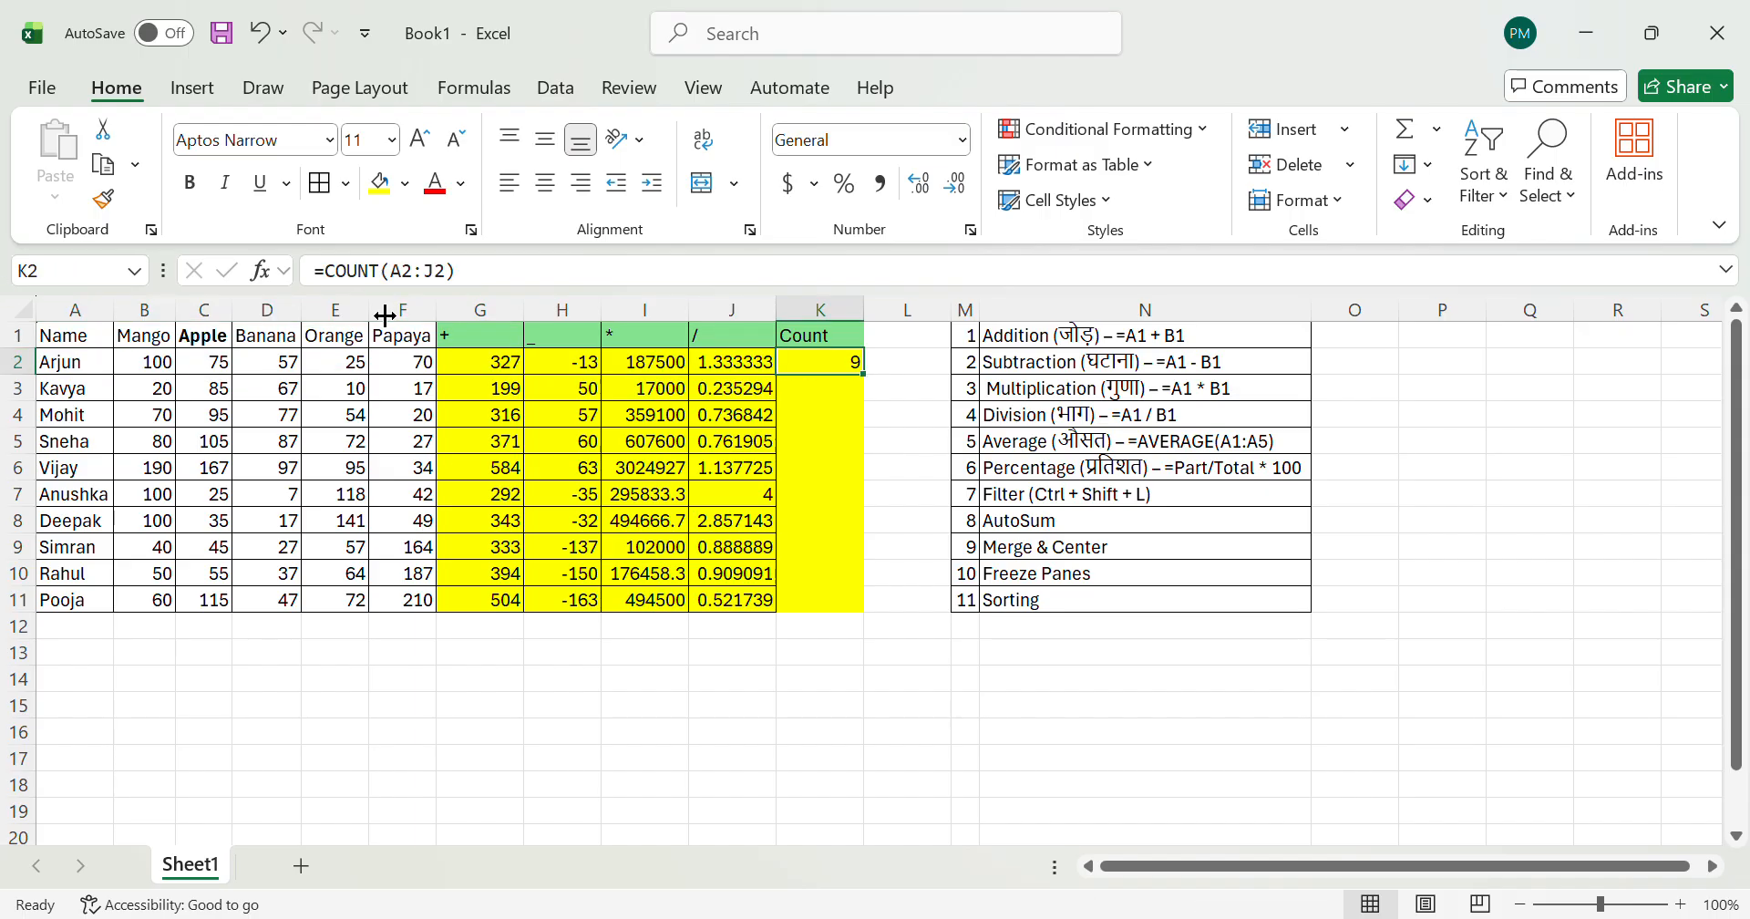
Step: Extend a selection cell by cell from A2 to J2 to examine the entry count in the summary
click(100, 365)
key(shift+Right)
key(shift+Right)
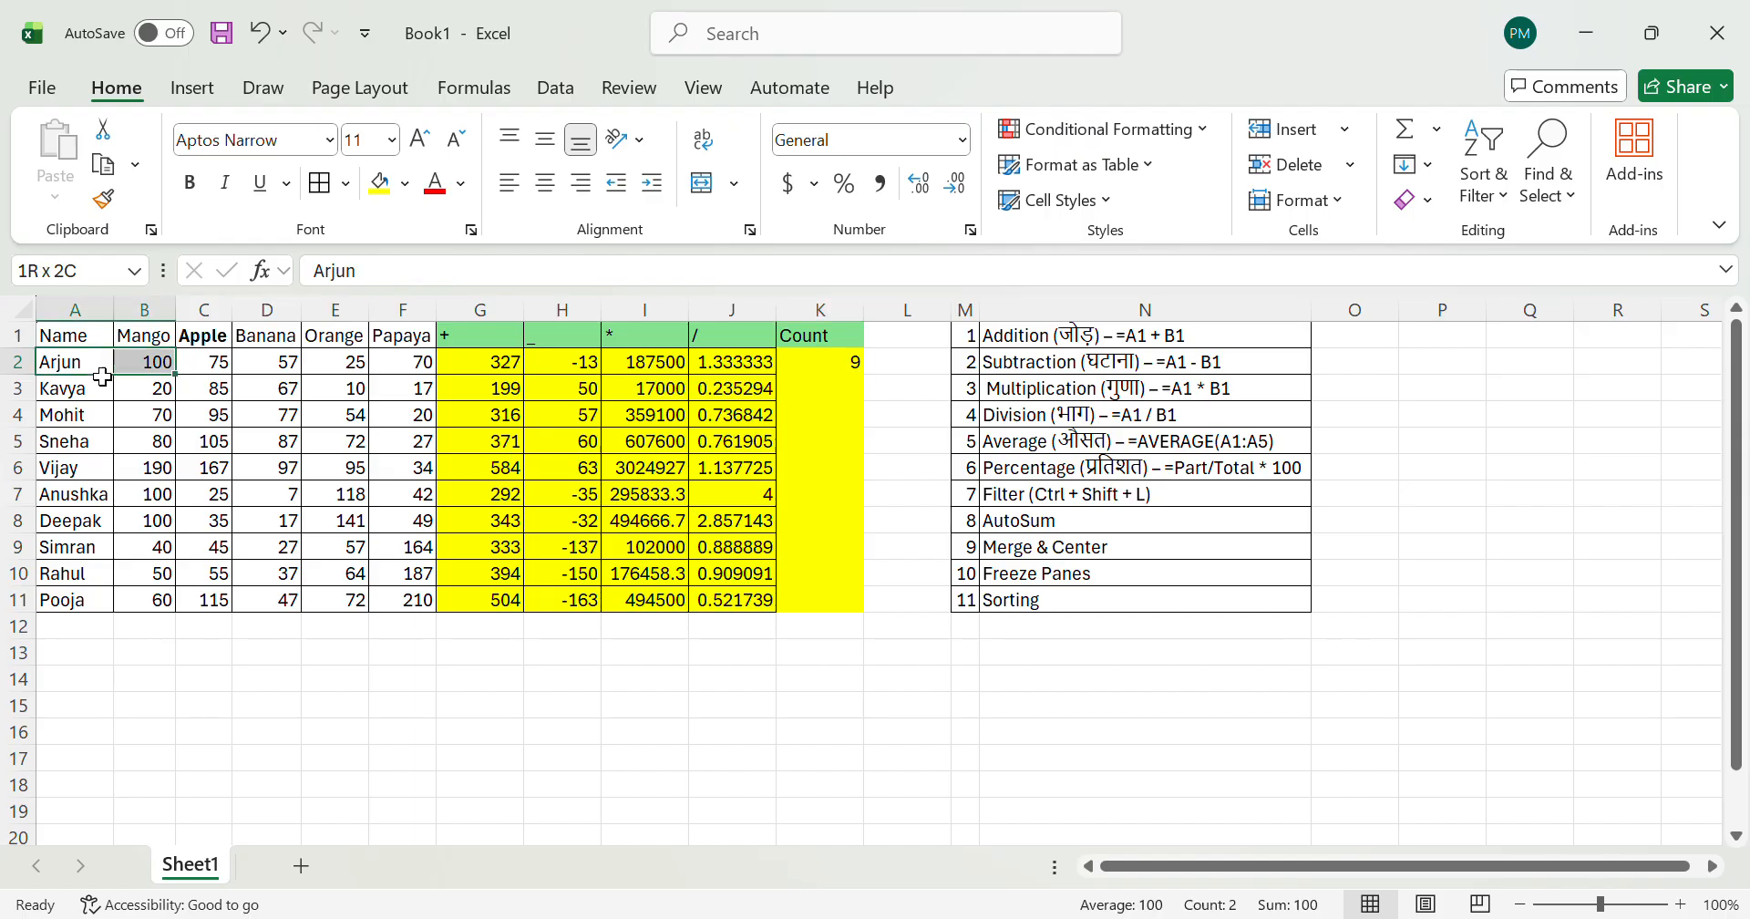
key(shift+Right)
key(shift+Right)
key(shift+Right)
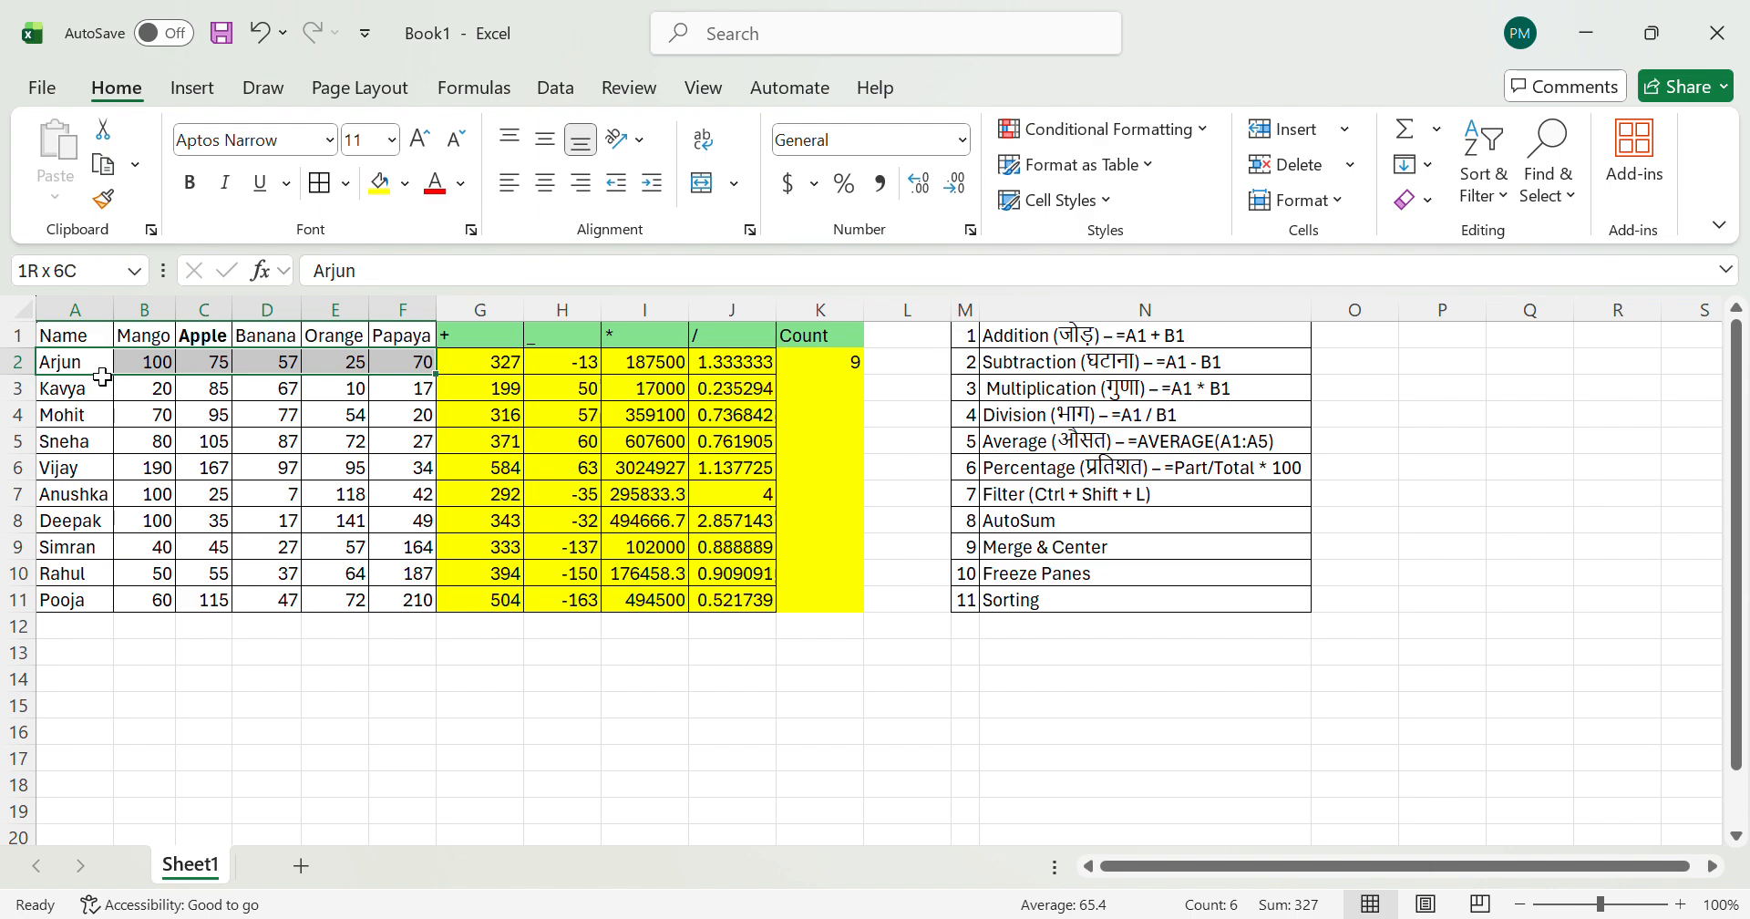
key(shift+Right)
key(shift+Right)
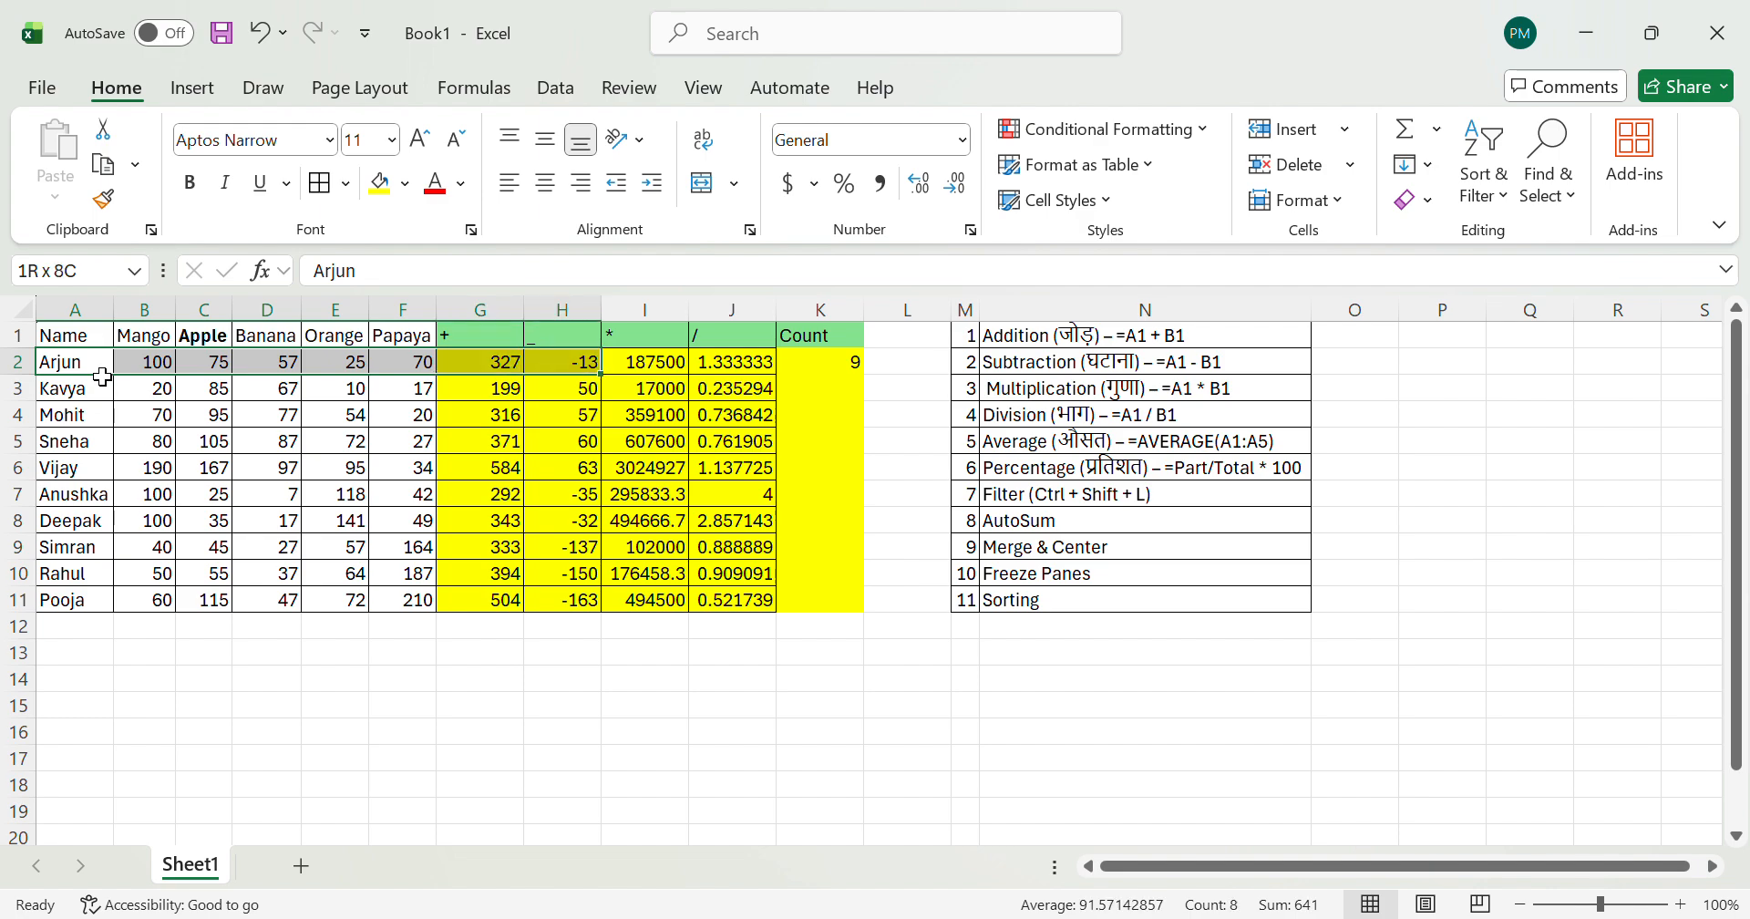
key(shift+Right)
key(shift+Right)
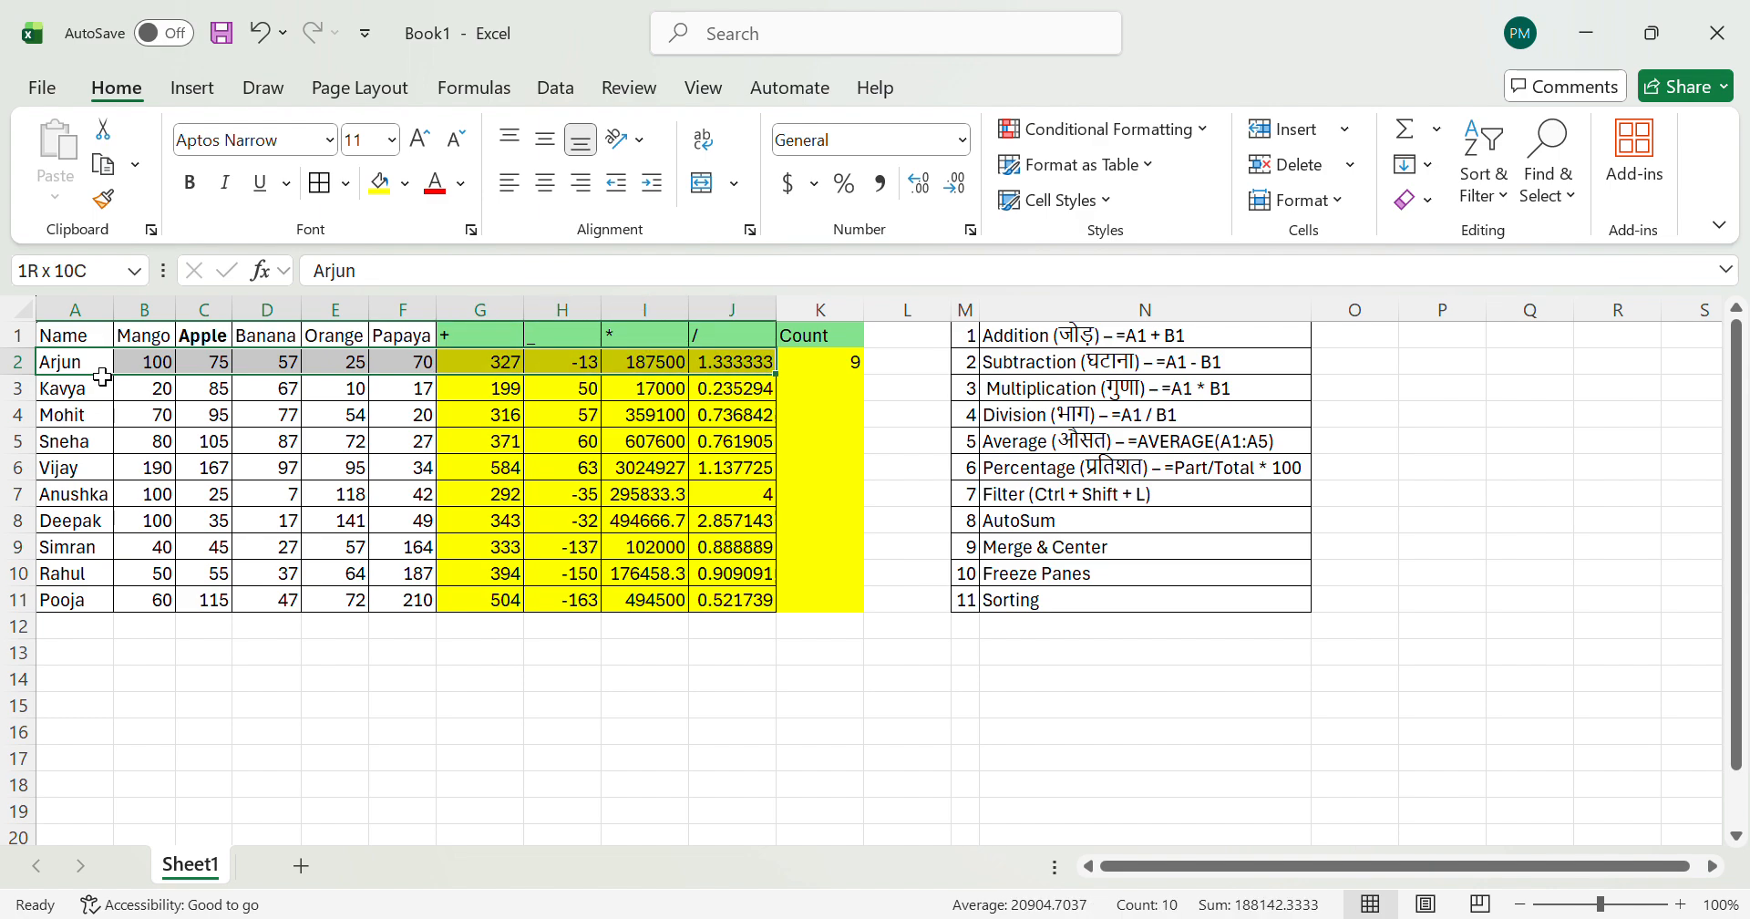
Step: Replace the K2 formula with =COUNT(A2:G2)
key(Right)
key(Right)
key(Right)
key(Right)
key(Right)
key(Right)
key(Right)
key(Right)
key(Right)
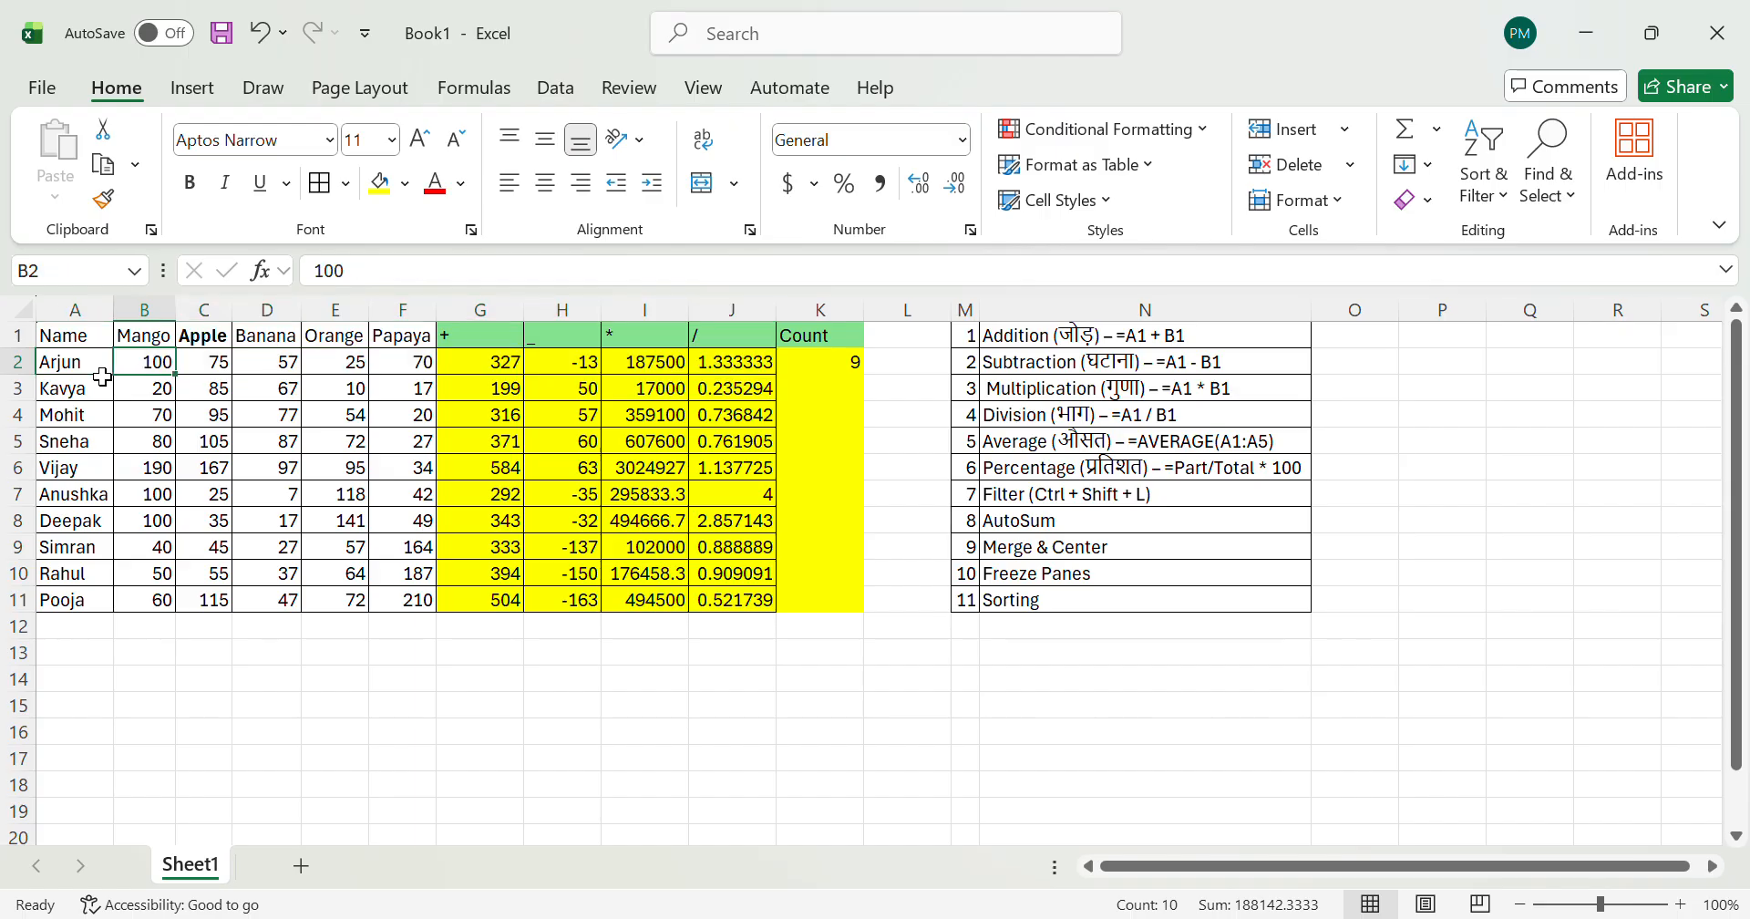
key(Right)
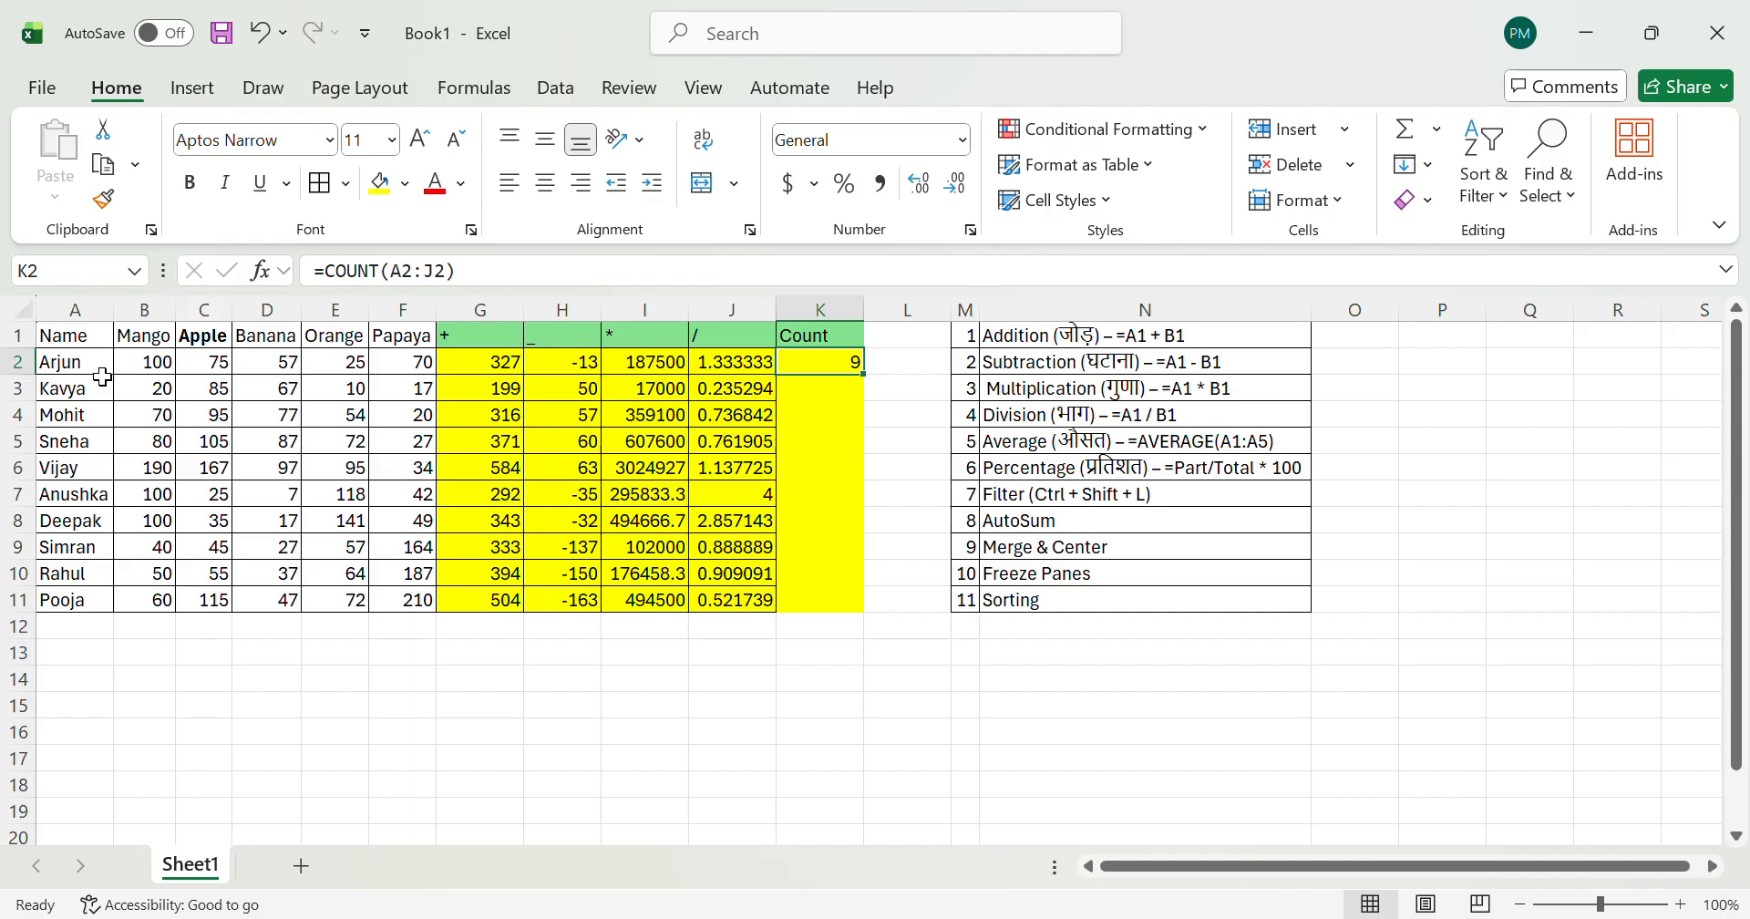
text(=coun)
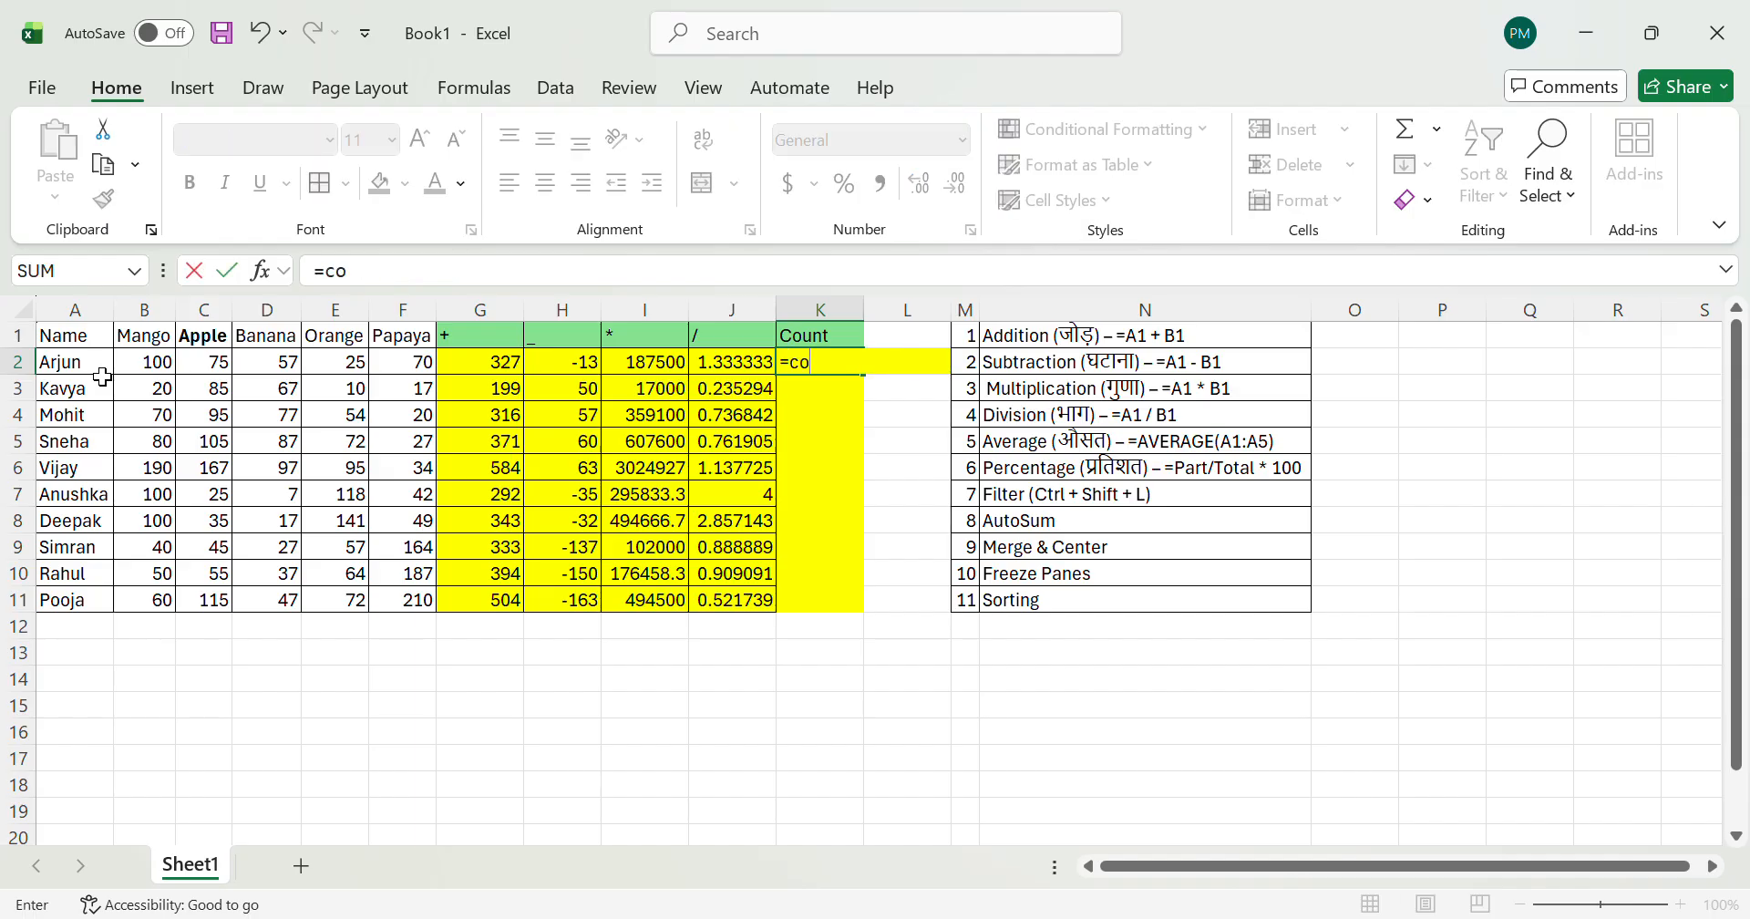
key(Tab)
key(Left)
key(Left)
key(Left)
key(Left)
key(Left)
key(Left)
key(Left)
key(Left)
key(Left)
key(Left)
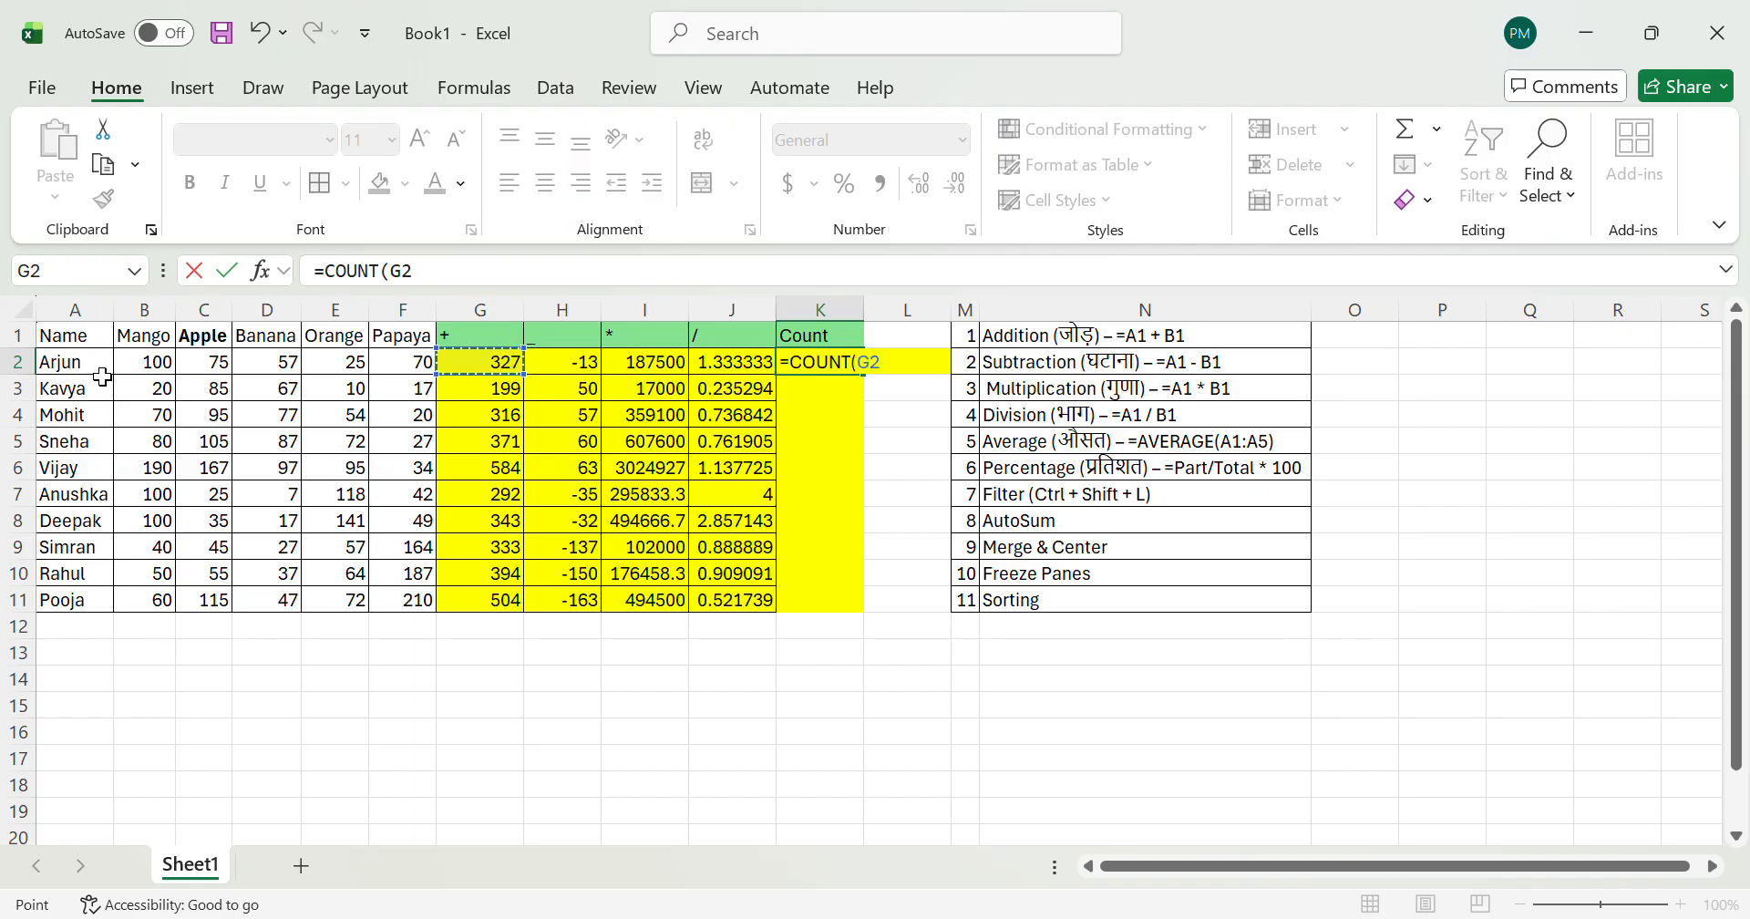
key(shift+Right)
key(shift+Right)
key(shift+Right)
key(shift+Right)
key(shift+Right)
key(shift+Right)
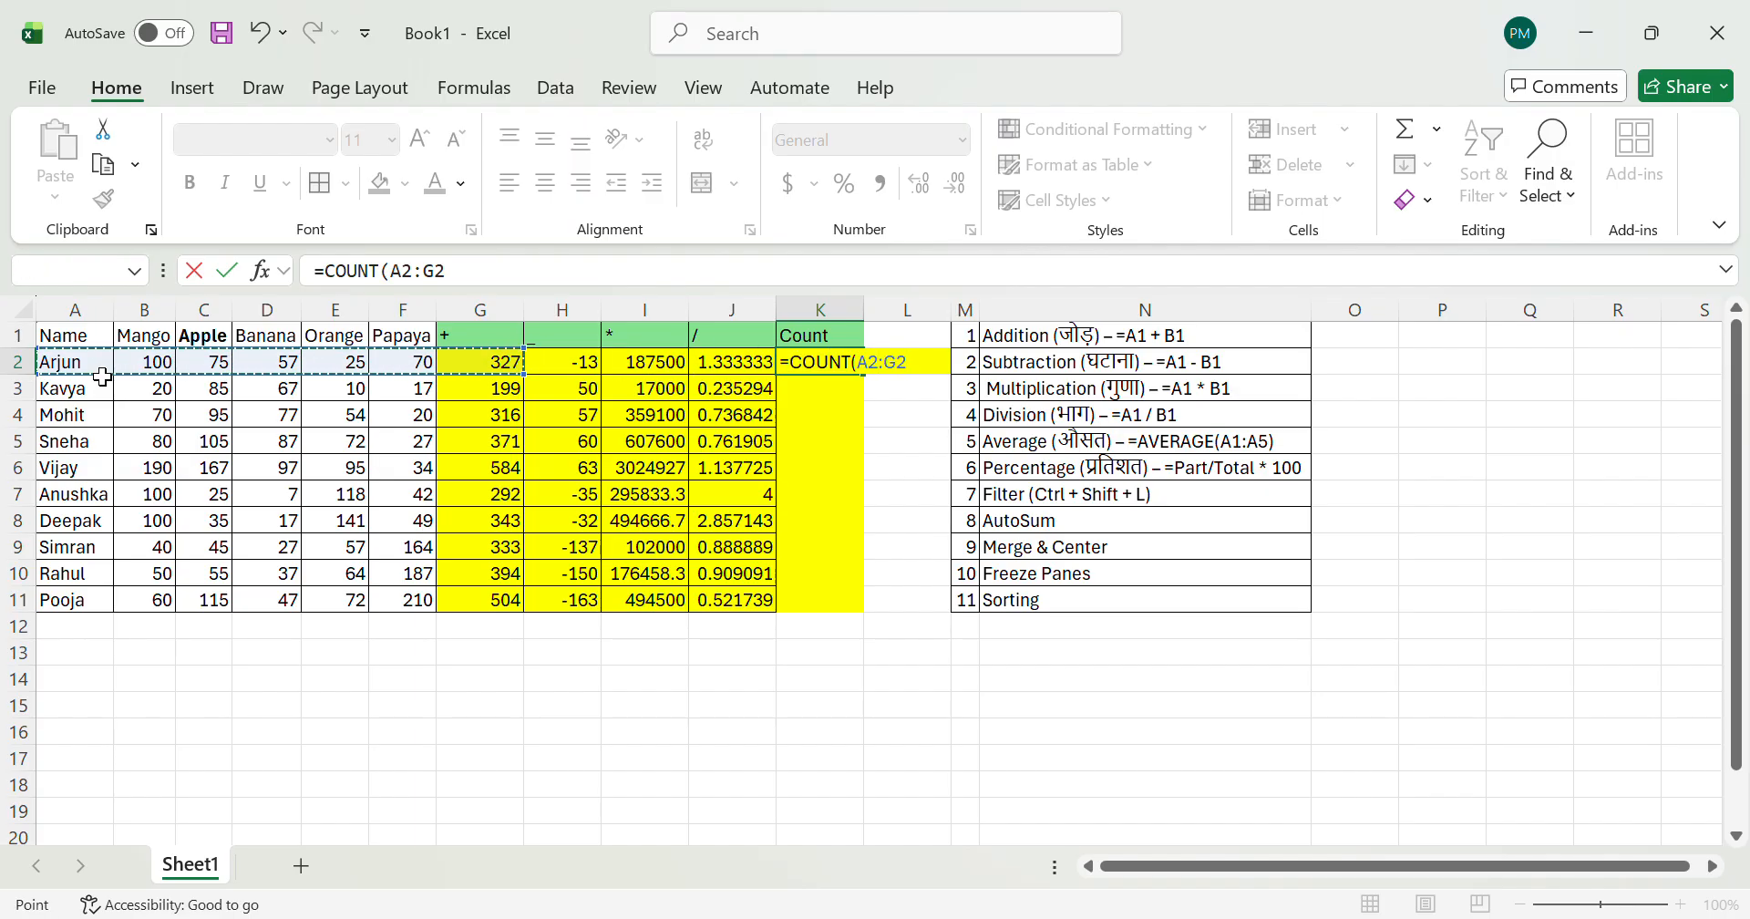
key(Return)
Step: Select the numeric cells in row 2 starting at B2 to verify the new count in K2
key(Left)
key(Left)
key(Left)
key(Left)
key(Left)
key(Left)
key(Left)
key(Left)
key(Left)
key(Up)
key(shift+Right)
key(shift+Right)
key(shift+Right)
key(shift+Right)
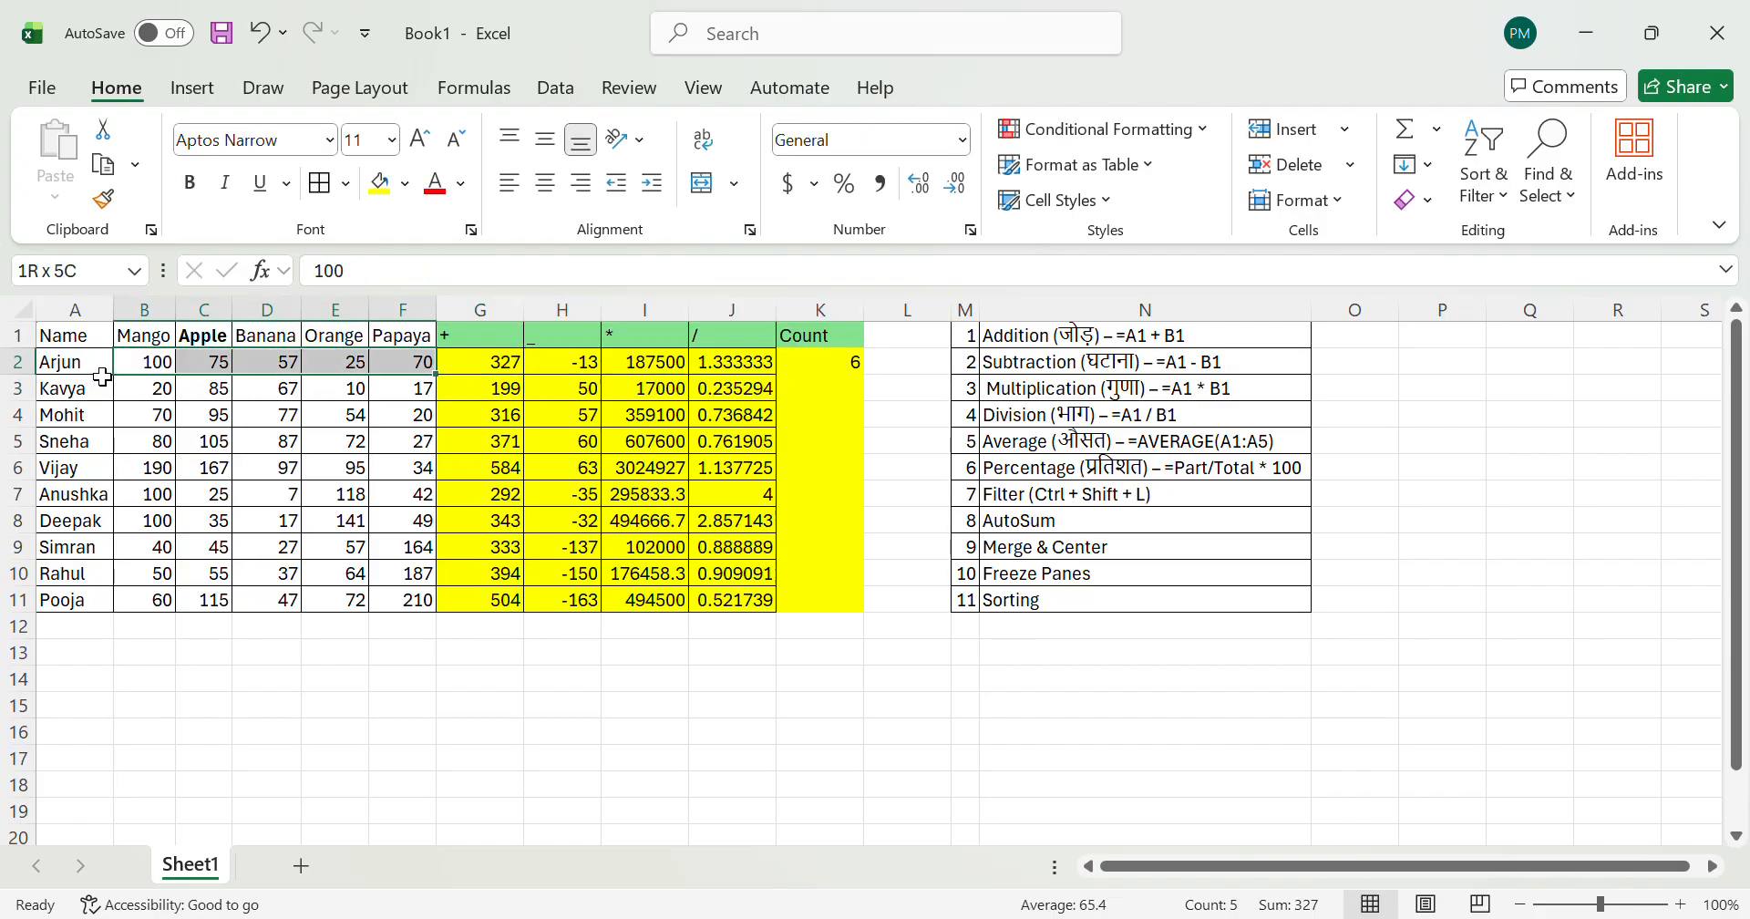
key(shift+Right)
key(shift+Right)
key(shift+Left)
Step: Select A2:G2 to examine the full range covered by the Count formula
key(Left)
key(shift+Right)
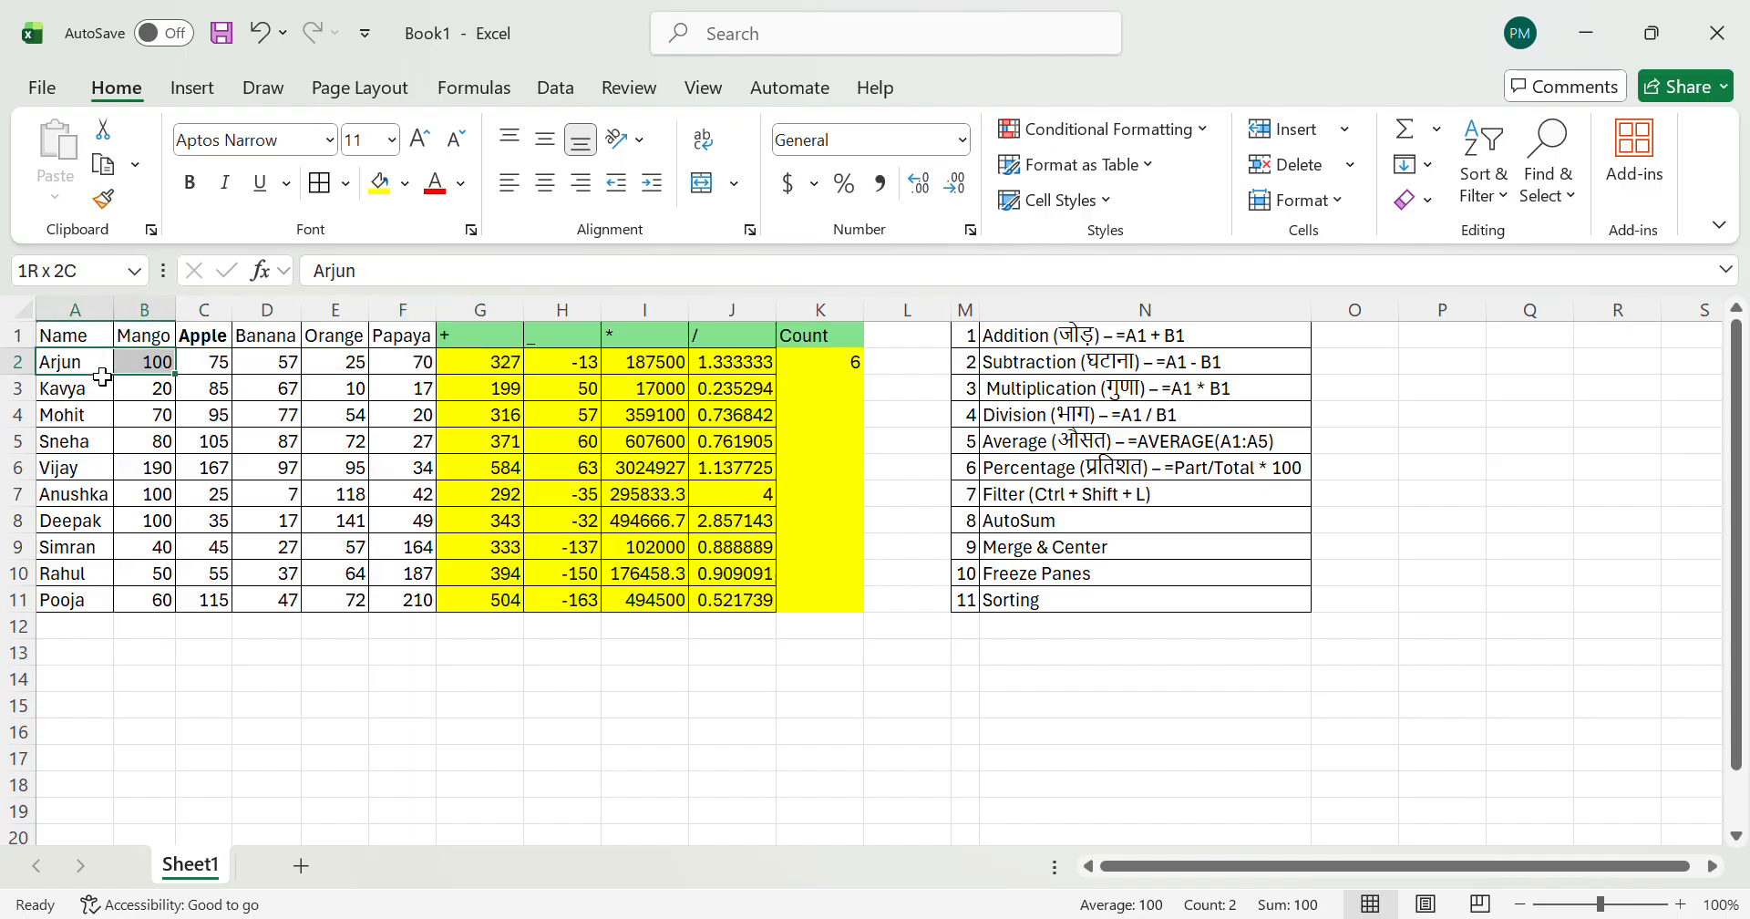
key(shift+Right)
key(shift+Right)
key(shift+Right)
key(shift+Right)
key(shift+Right)
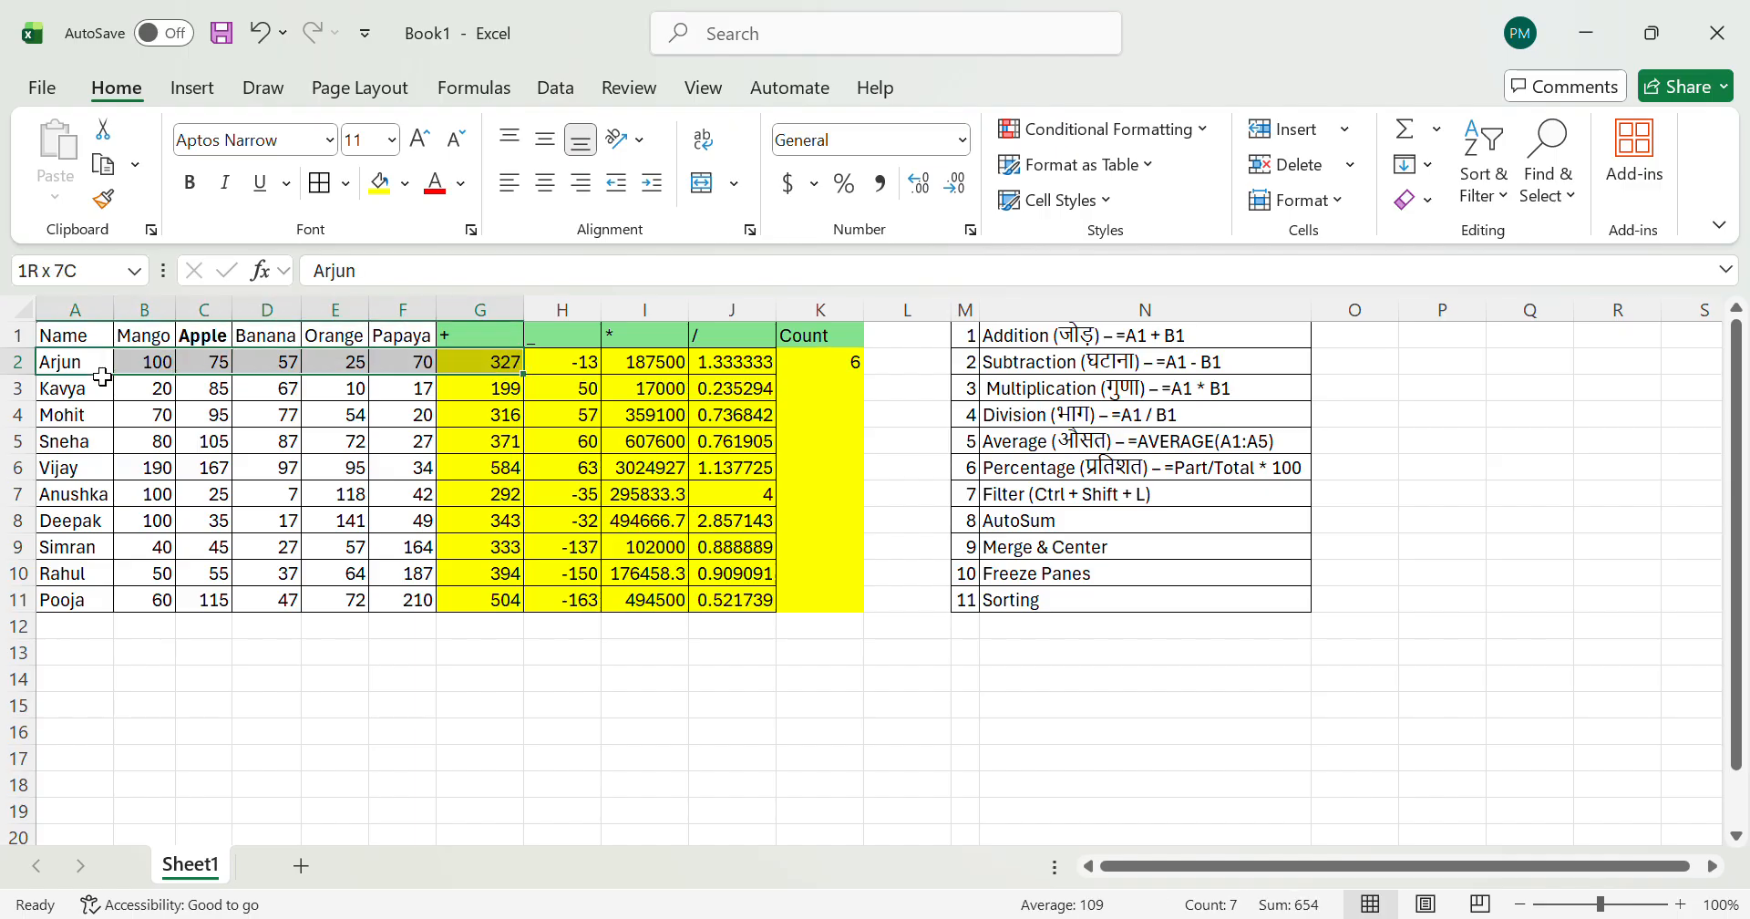
Step: Recheck the numeric cells of row 2 starting from B2 and move on to the empty cell L2
key(Right)
key(ctrl+shift+Right)
key(shift+Left)
key(Right)
key(Right)
key(Right)
key(Right)
key(Right)
key(Right)
key(Right)
key(Right)
key(Right)
key(Right)
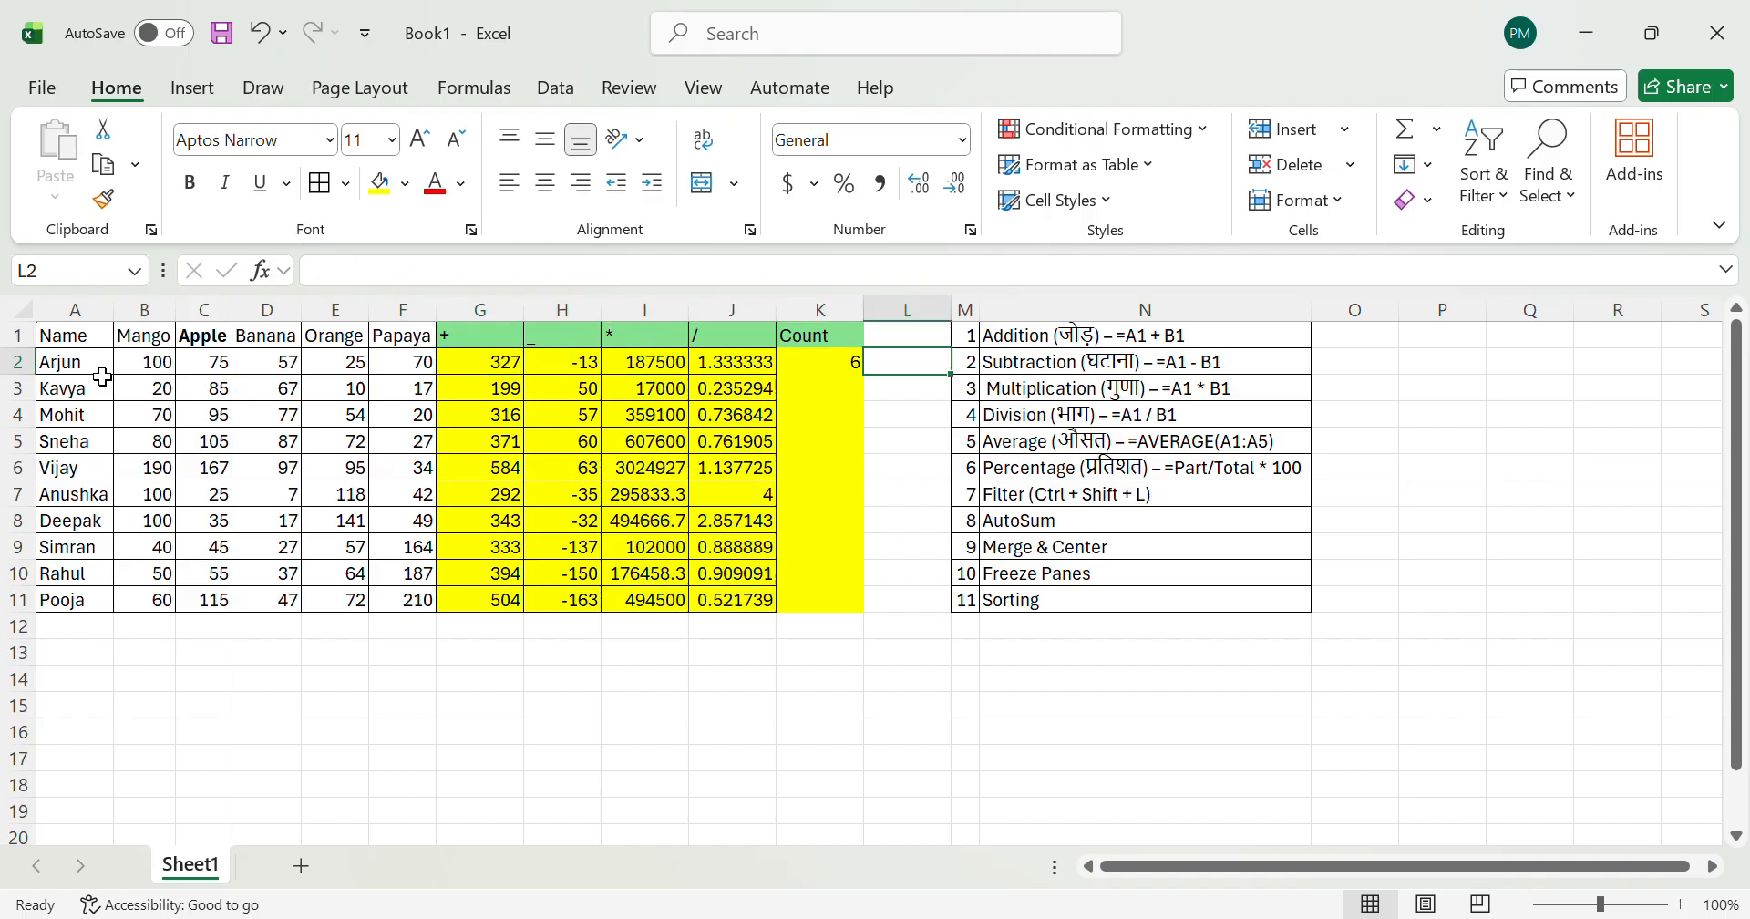
Step: Replace the K2 formula with =COUNT(B2:J2) so it covers only the numeric cells of row 2
key(Left)
text(=scoun)
key(BackSpace)
key(BackSpace)
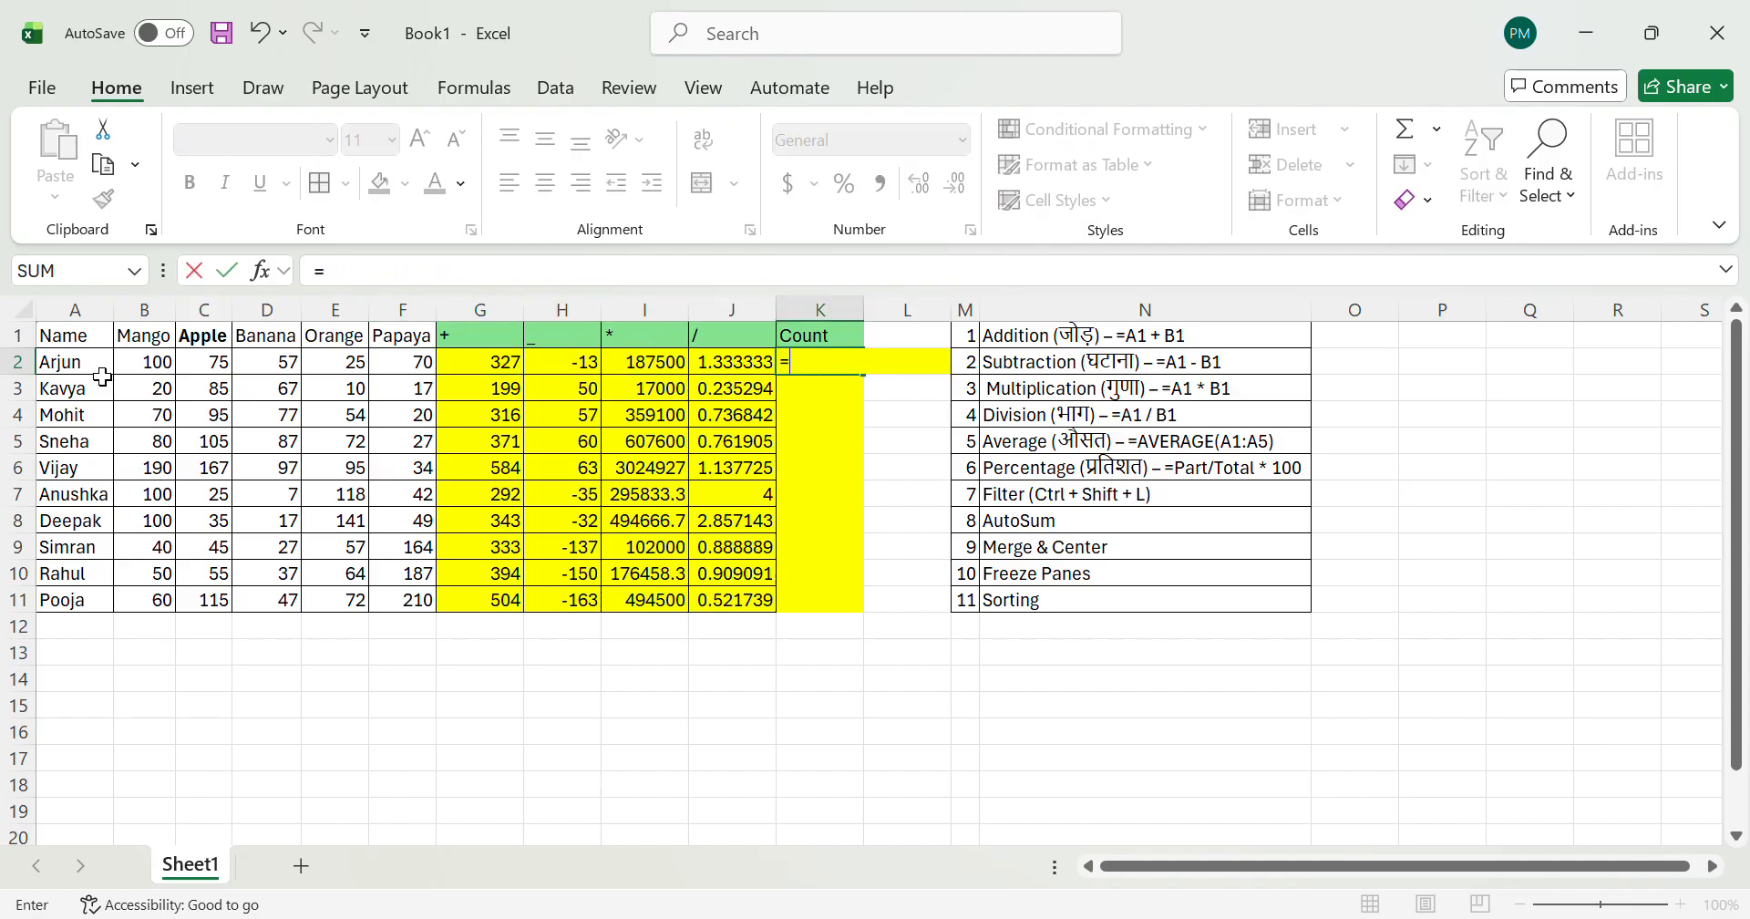
key(Tab)
key(Left)
key(Left)
key(Left)
key(Left)
key(Left)
key(Left)
key(Left)
key(Left)
key(Left)
key(shift+Right)
key(shift+Right)
key(shift+Right)
key(shift+Right)
key(shift+Right)
key(shift+Right)
key(shift+Right)
key(shift+Right)
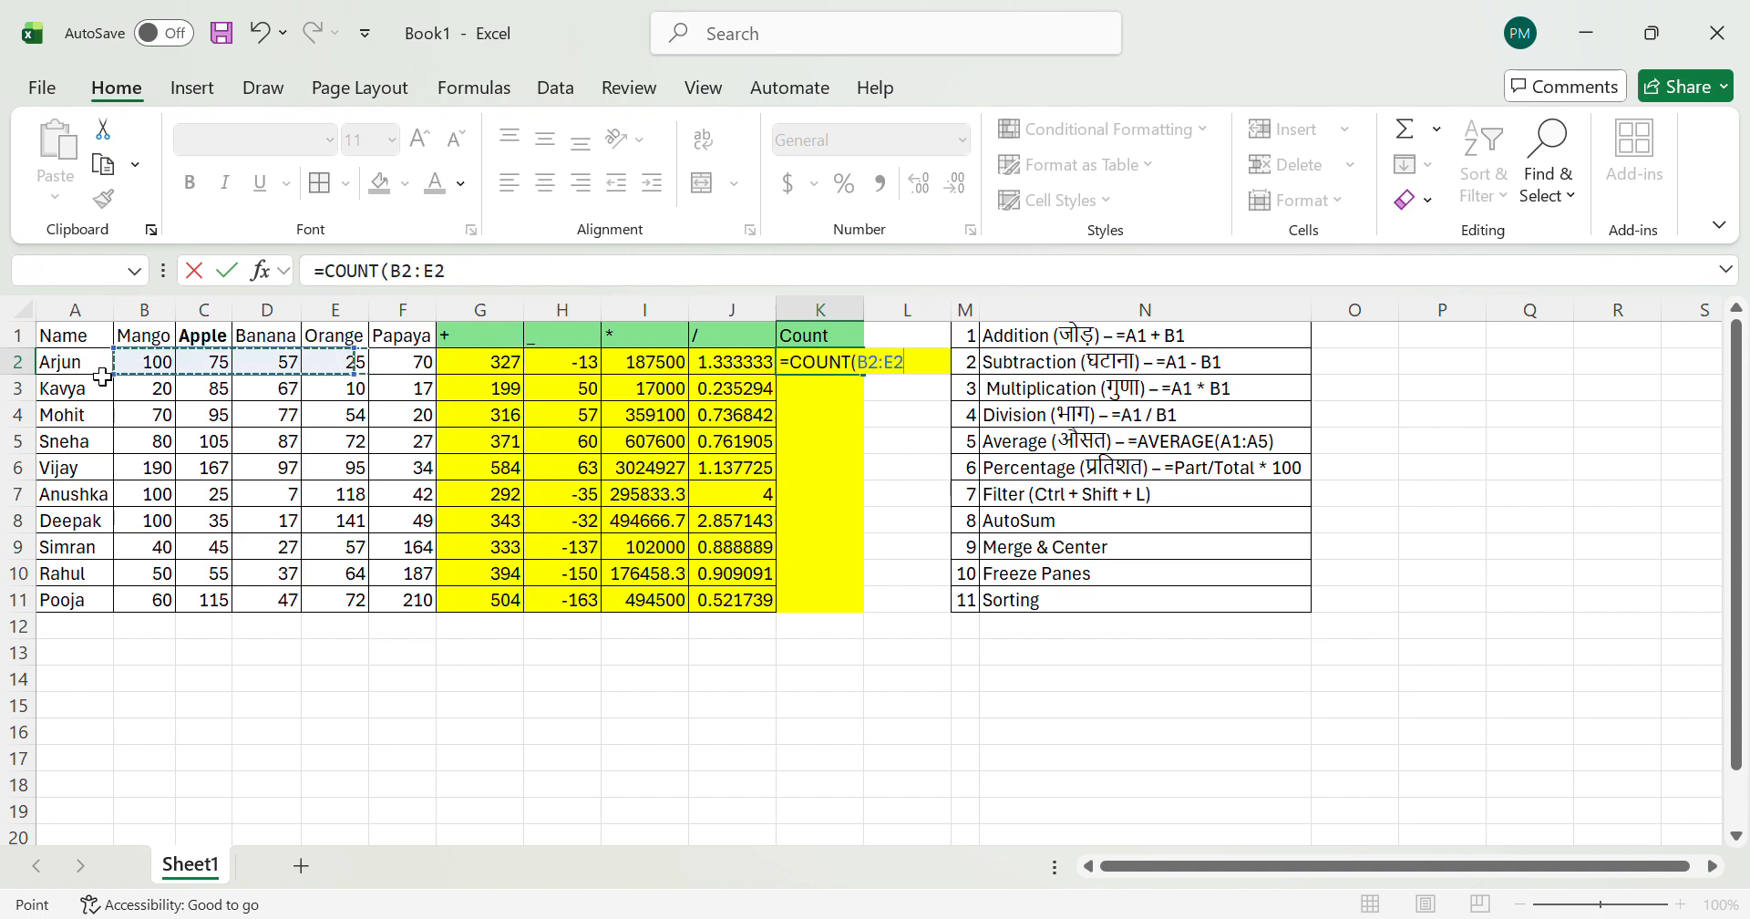
key(Return)
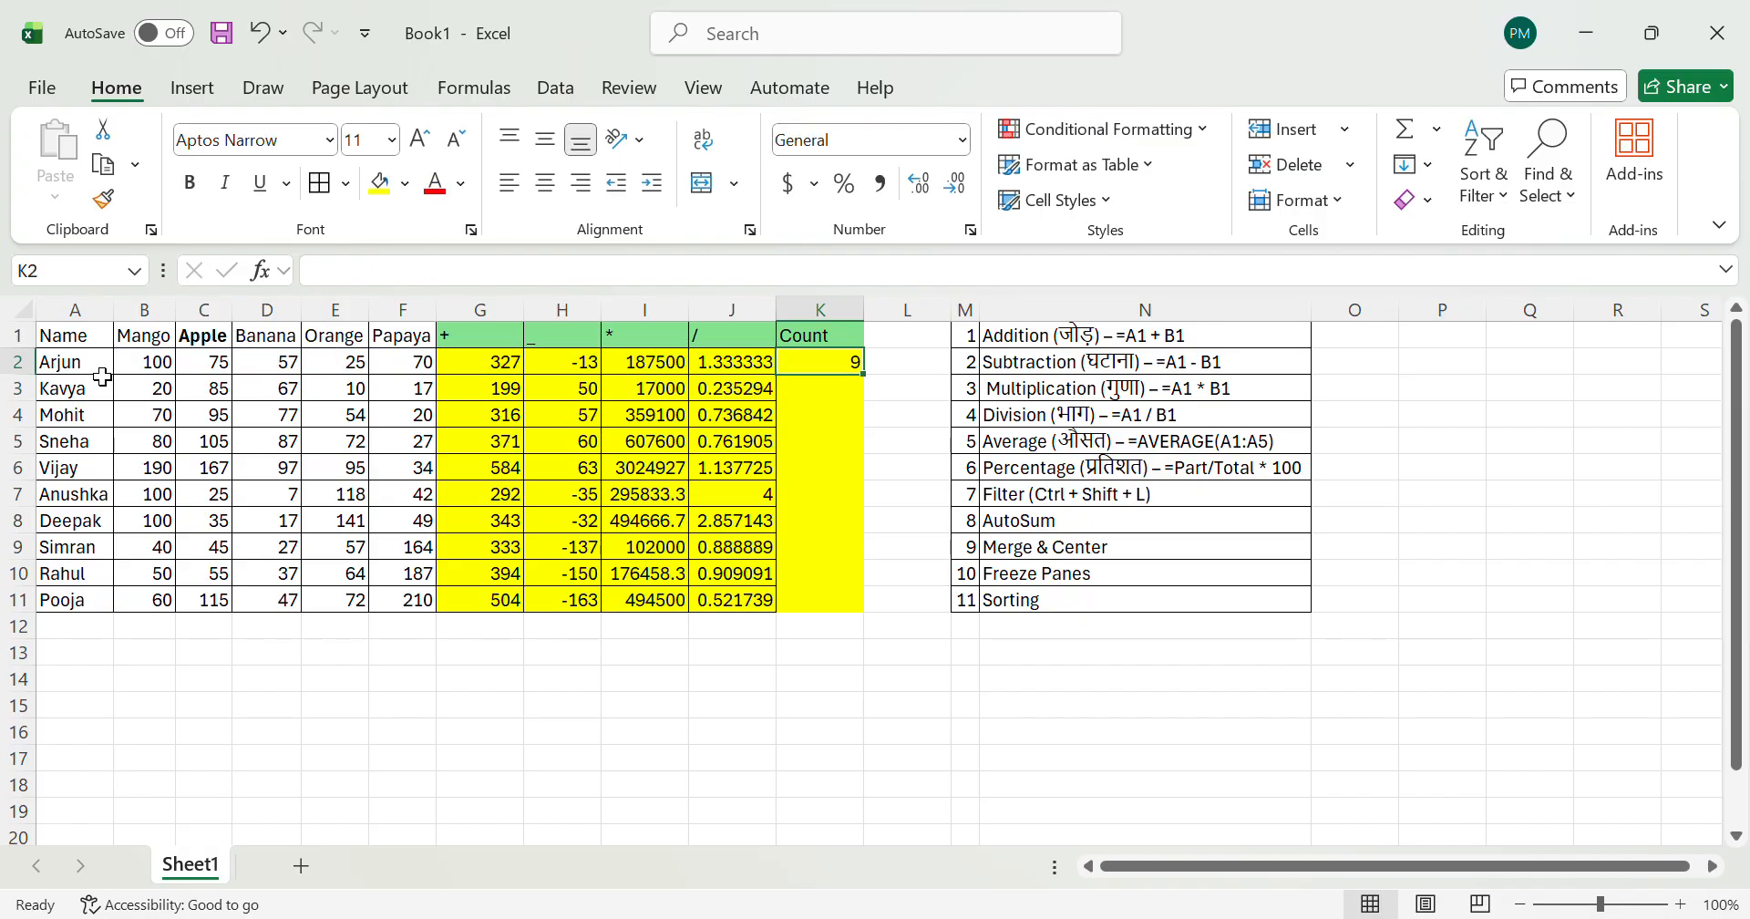
Step: Select B2:J2 to verify the number of values counted in K2
key(Up)
key(Left)
key(Left)
key(Left)
key(Left)
key(Left)
key(Left)
key(Left)
key(Left)
key(Left)
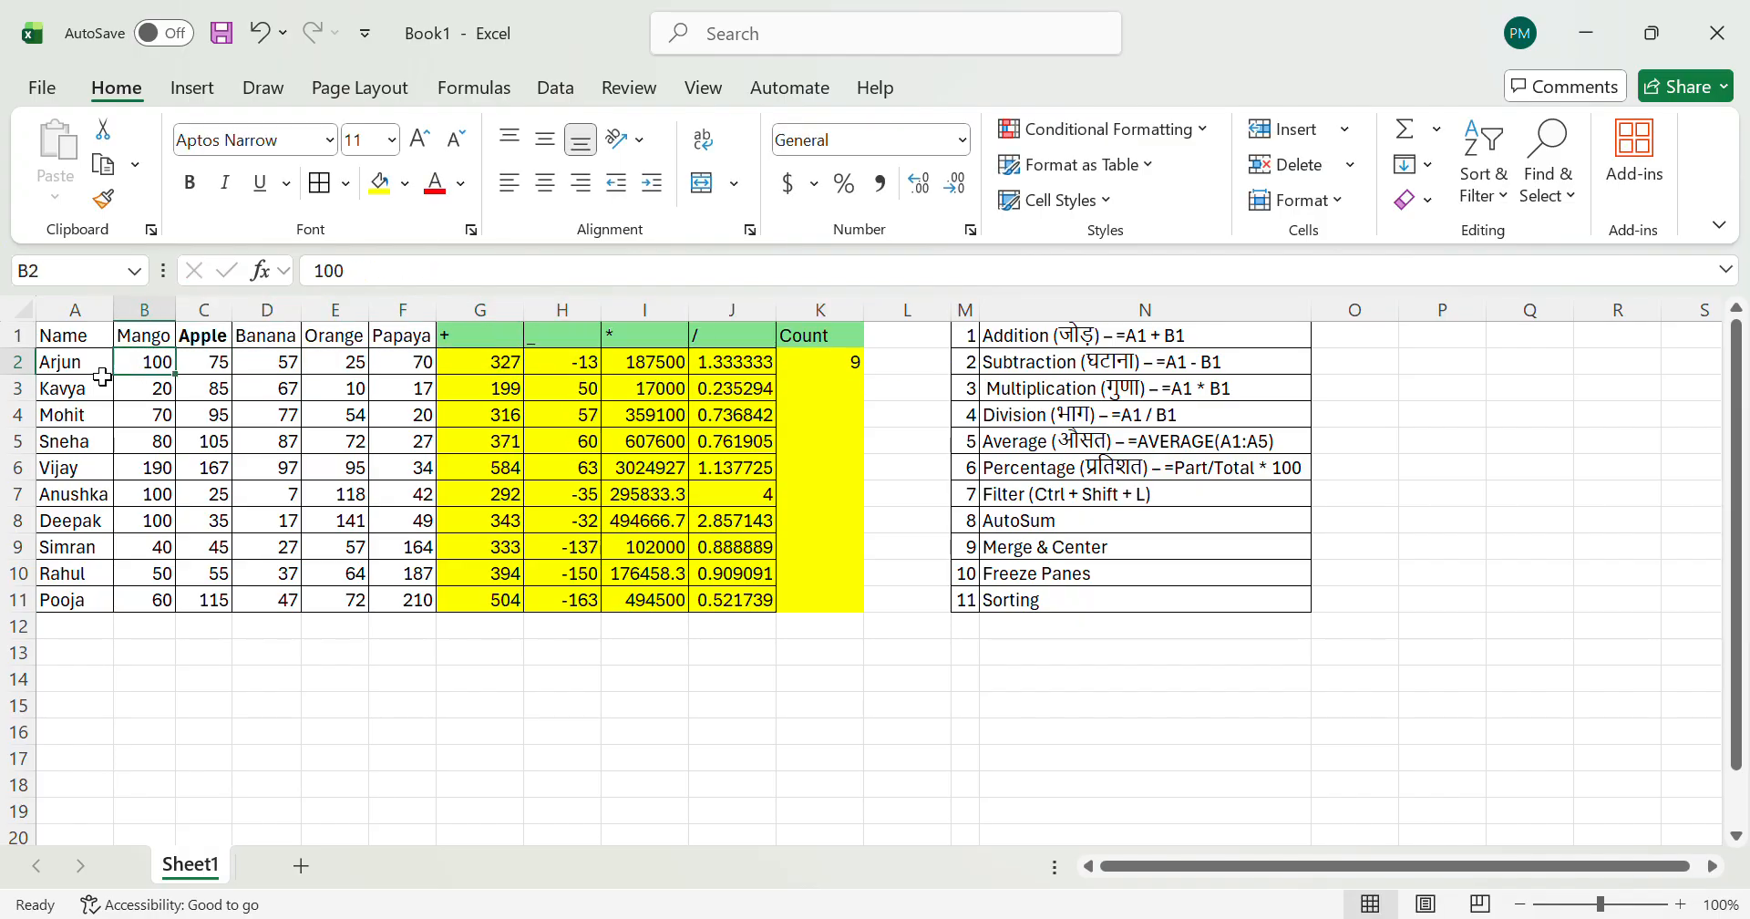
key(shift+Right)
key(shift+Right)
key(shift+Right)
key(shift+Right)
key(shift+Right)
key(shift+Right)
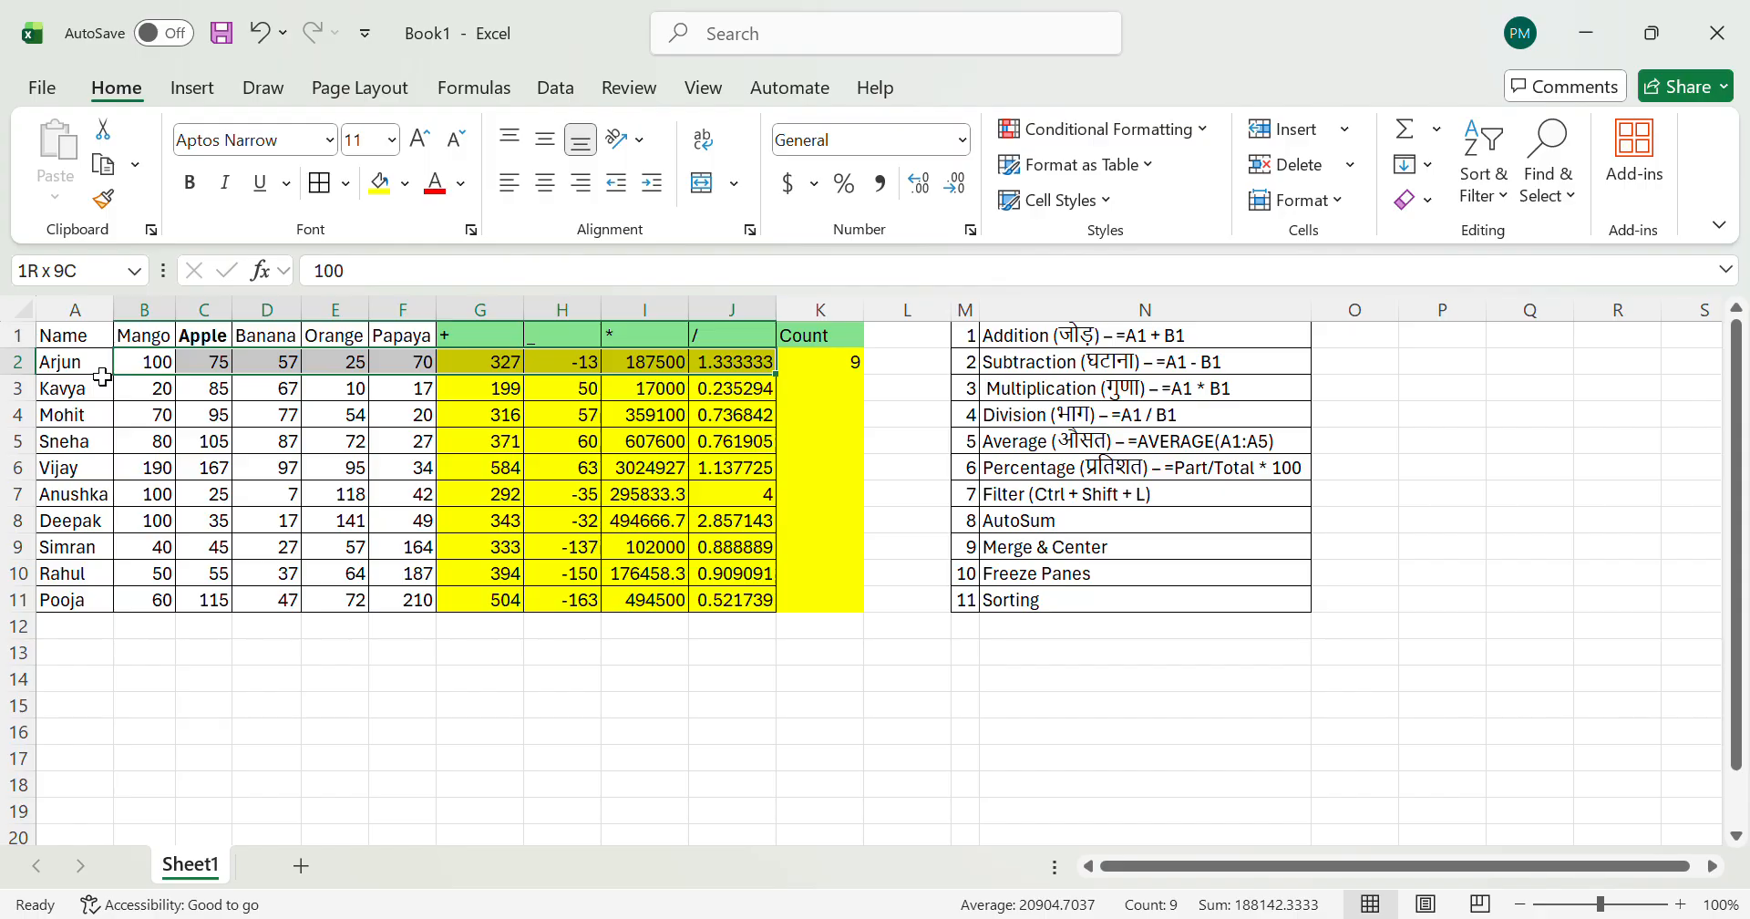
Step: Reselect row 2 cell by cell from B2 to recheck how the count builds up
click(102, 376)
key(ctrl+shift+Down)
key(ctrl+Home)
key(Down)
key(Right)
key(shift+Right)
key(shift+Right)
key(shift+Right)
key(shift+Right)
key(shift+Right)
key(shift+Right)
key(shift+Right)
key(shift+Right)
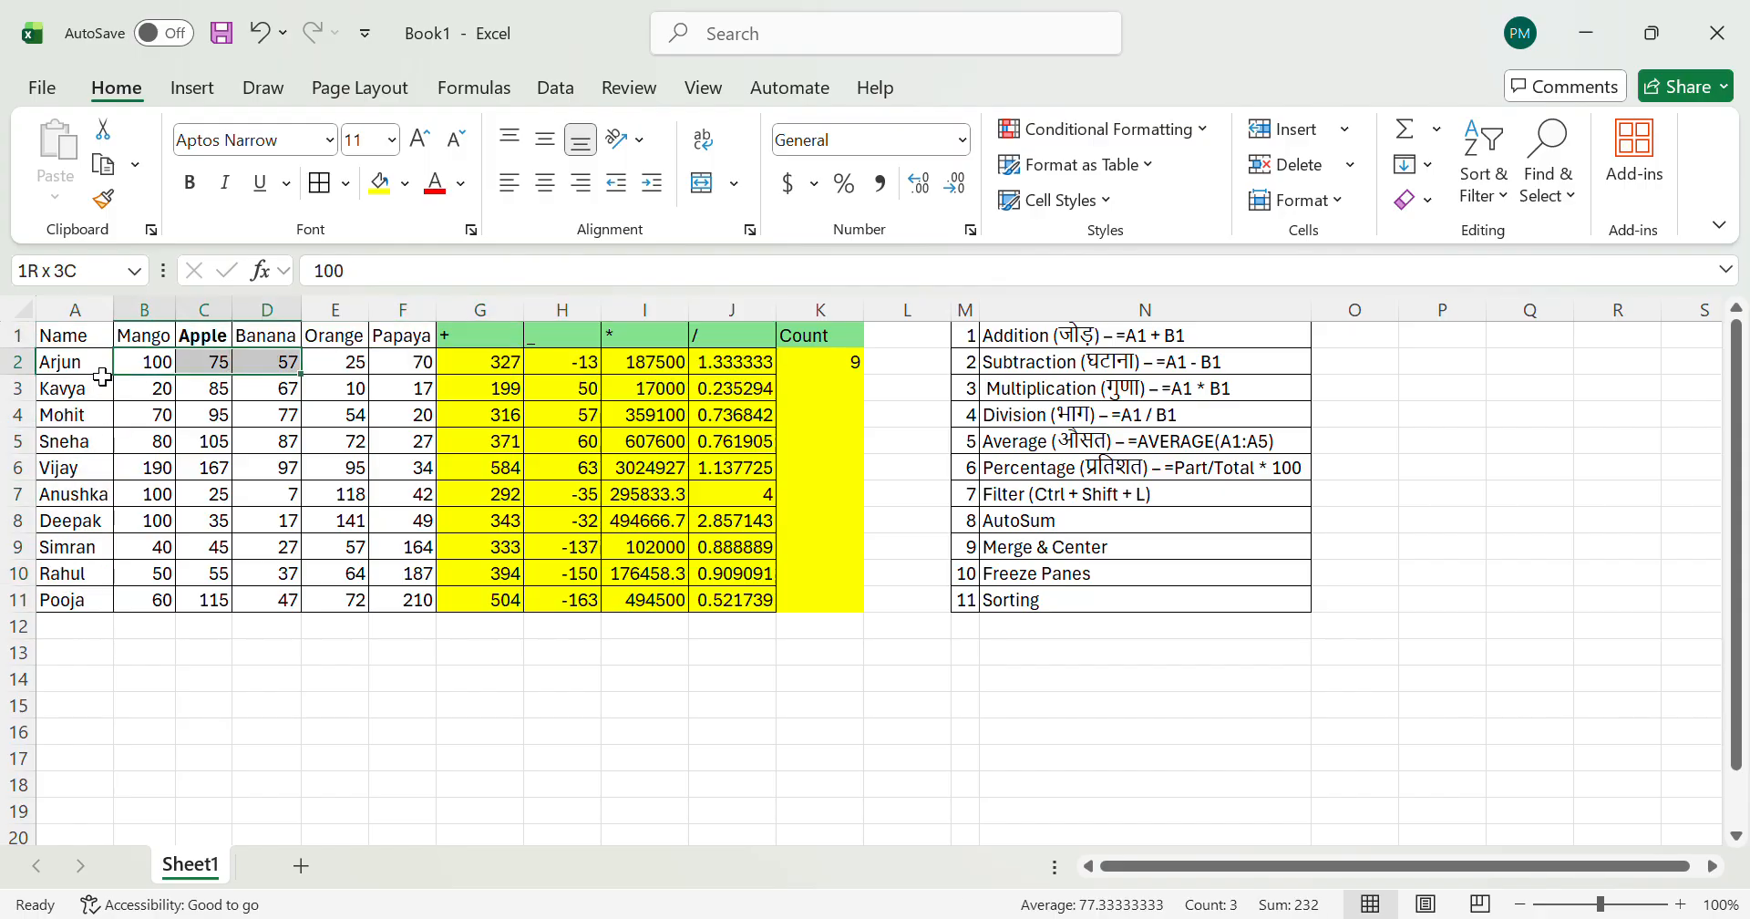
key(Left)
Step: Fill the COUNT formula from K2 down to K11
key(Right)
key(Right)
key(Right)
key(Right)
key(Right)
key(Right)
key(Right)
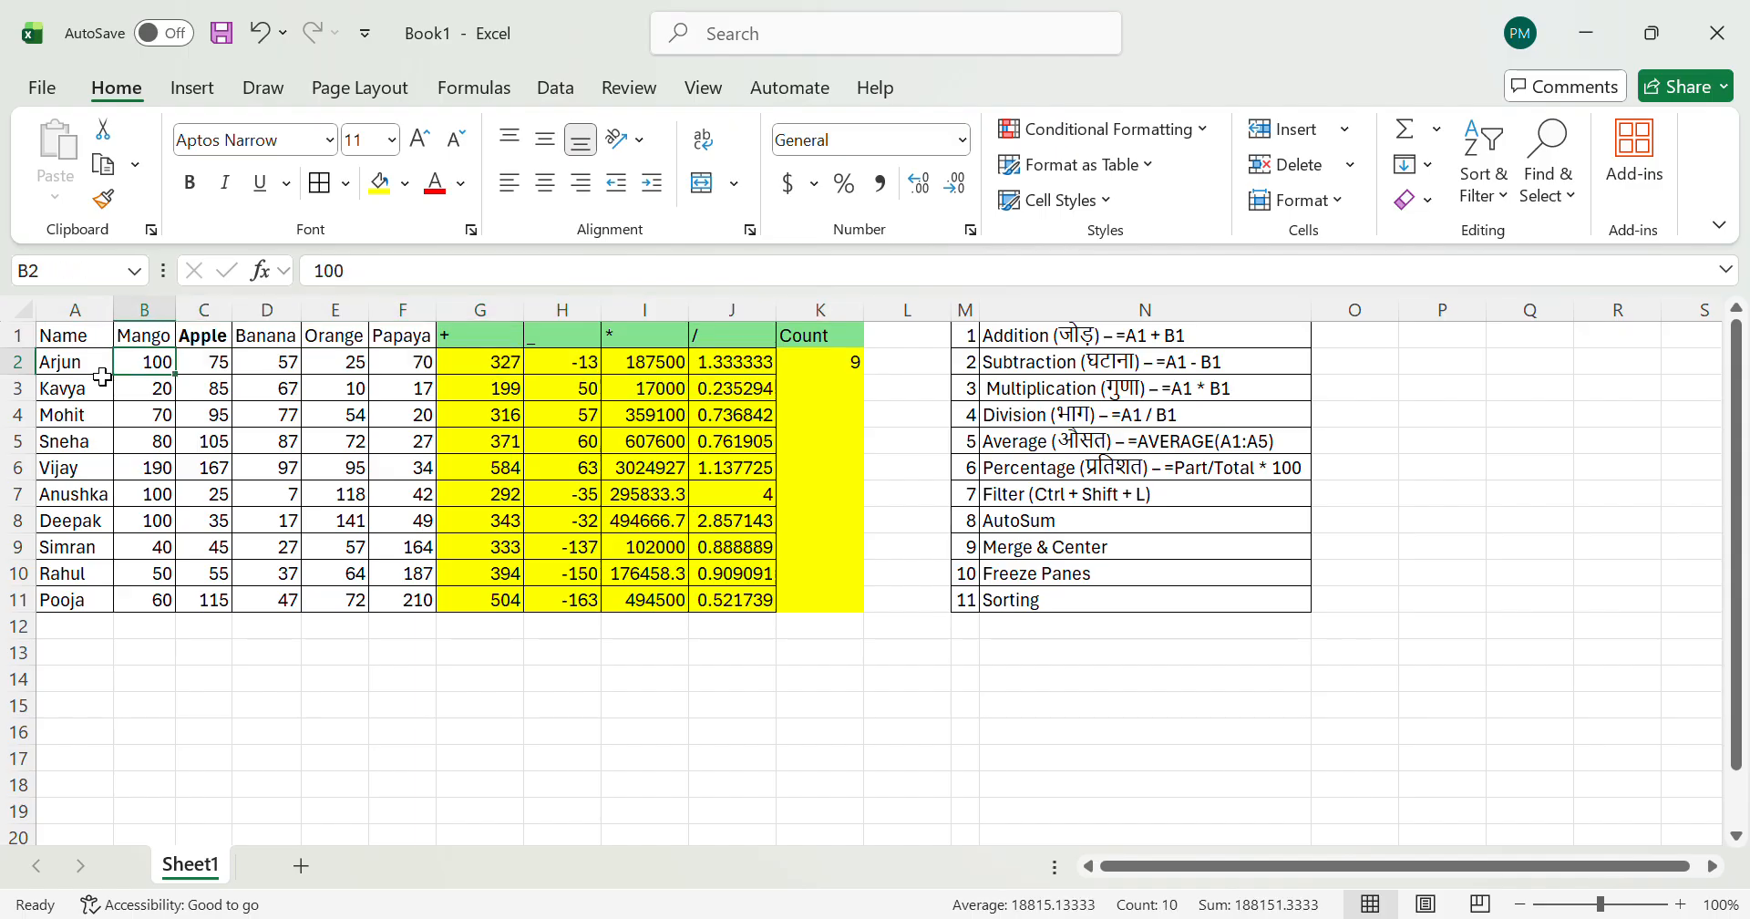
key(Right)
key(Right)
key(ctrl+Down)
key(Right)
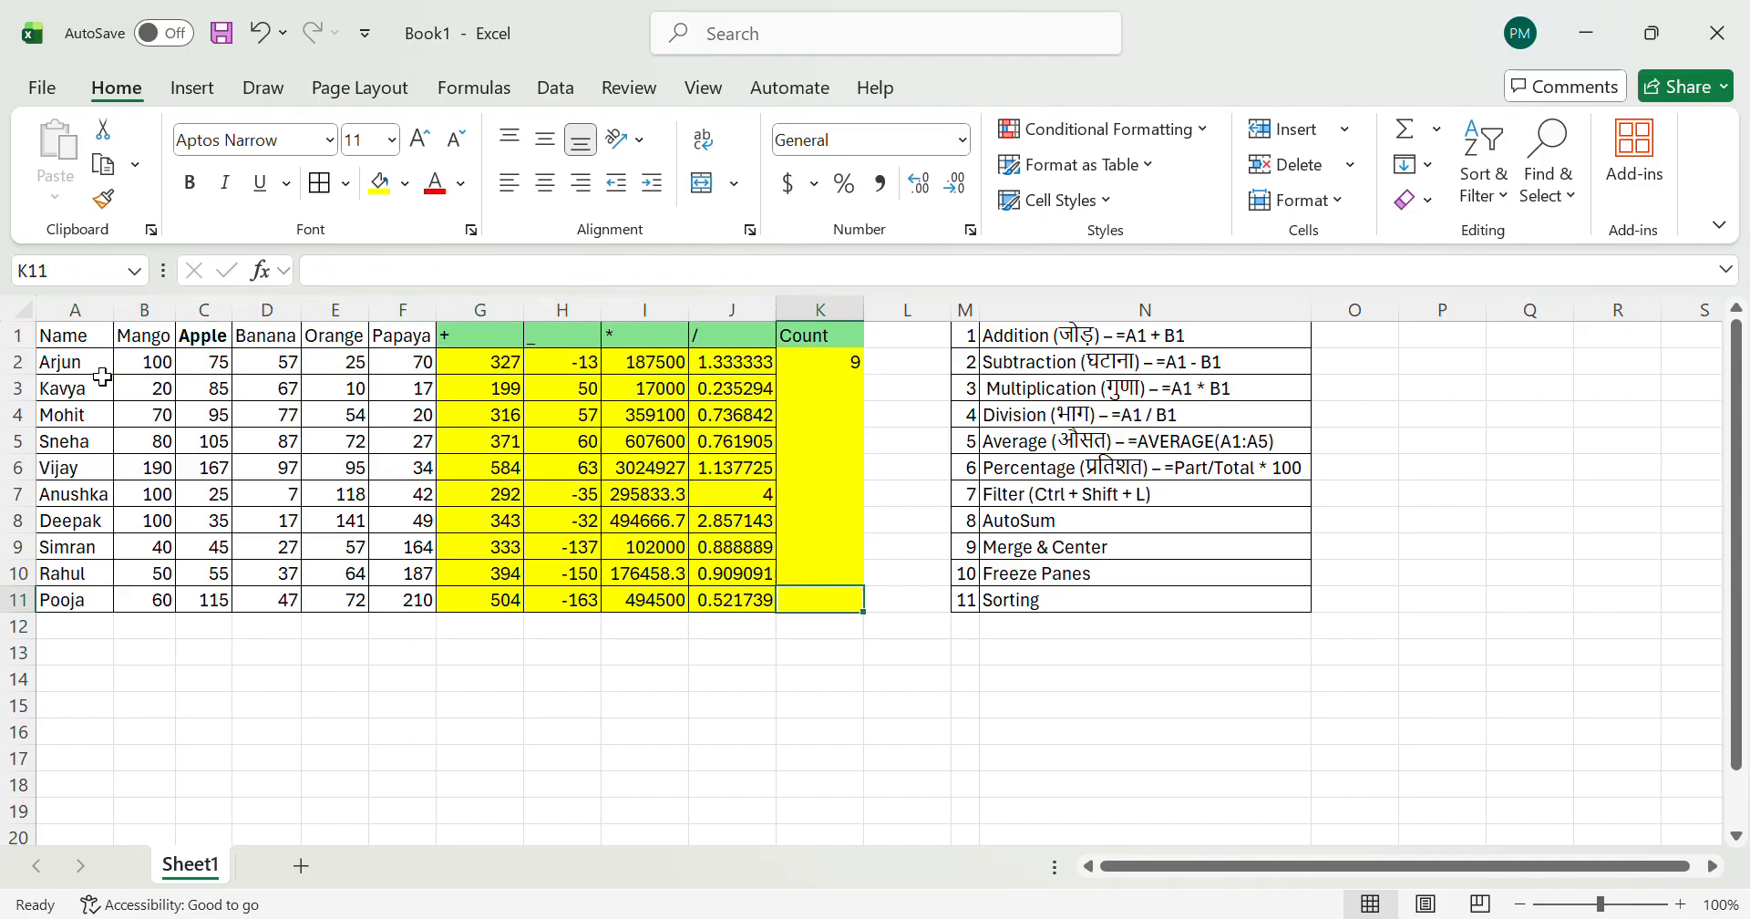
key(ctrl+shift+Up)
key(ctrl+d)
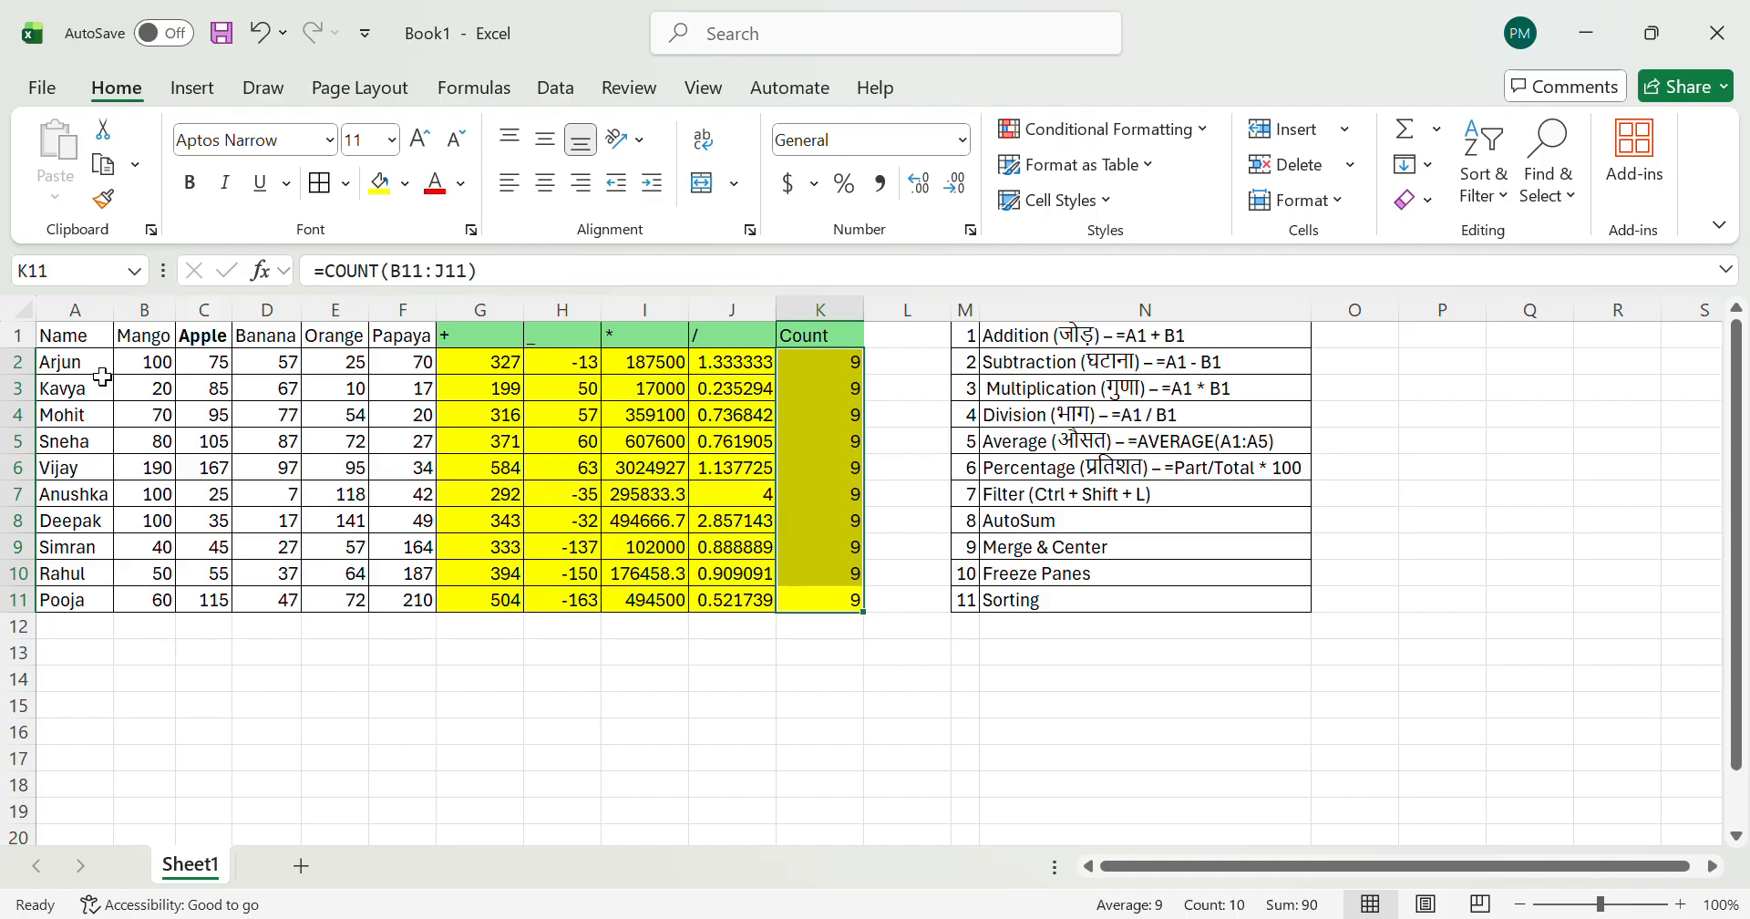
Step: Review the row 1 headers from Papaya through the four arithmetic columns to Count
key(Up)
key(ctrl+Up)
key(Right)
key(Right)
key(Left)
key(Left)
key(Left)
key(Left)
key(Left)
key(Left)
key(Left)
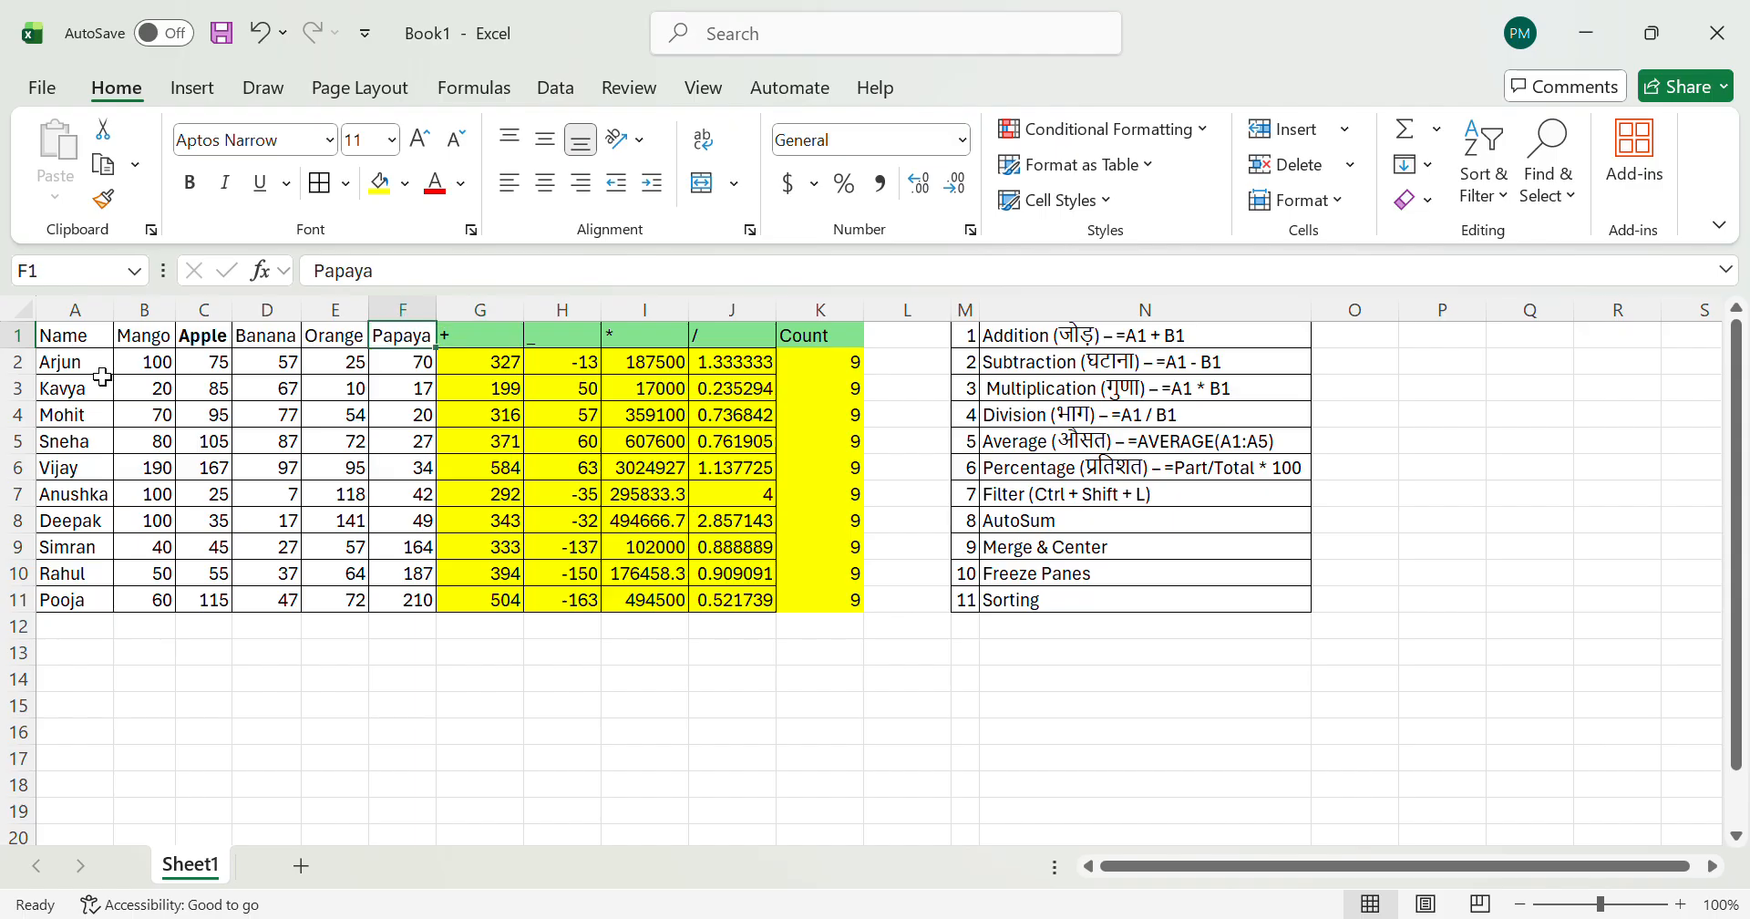
key(Right)
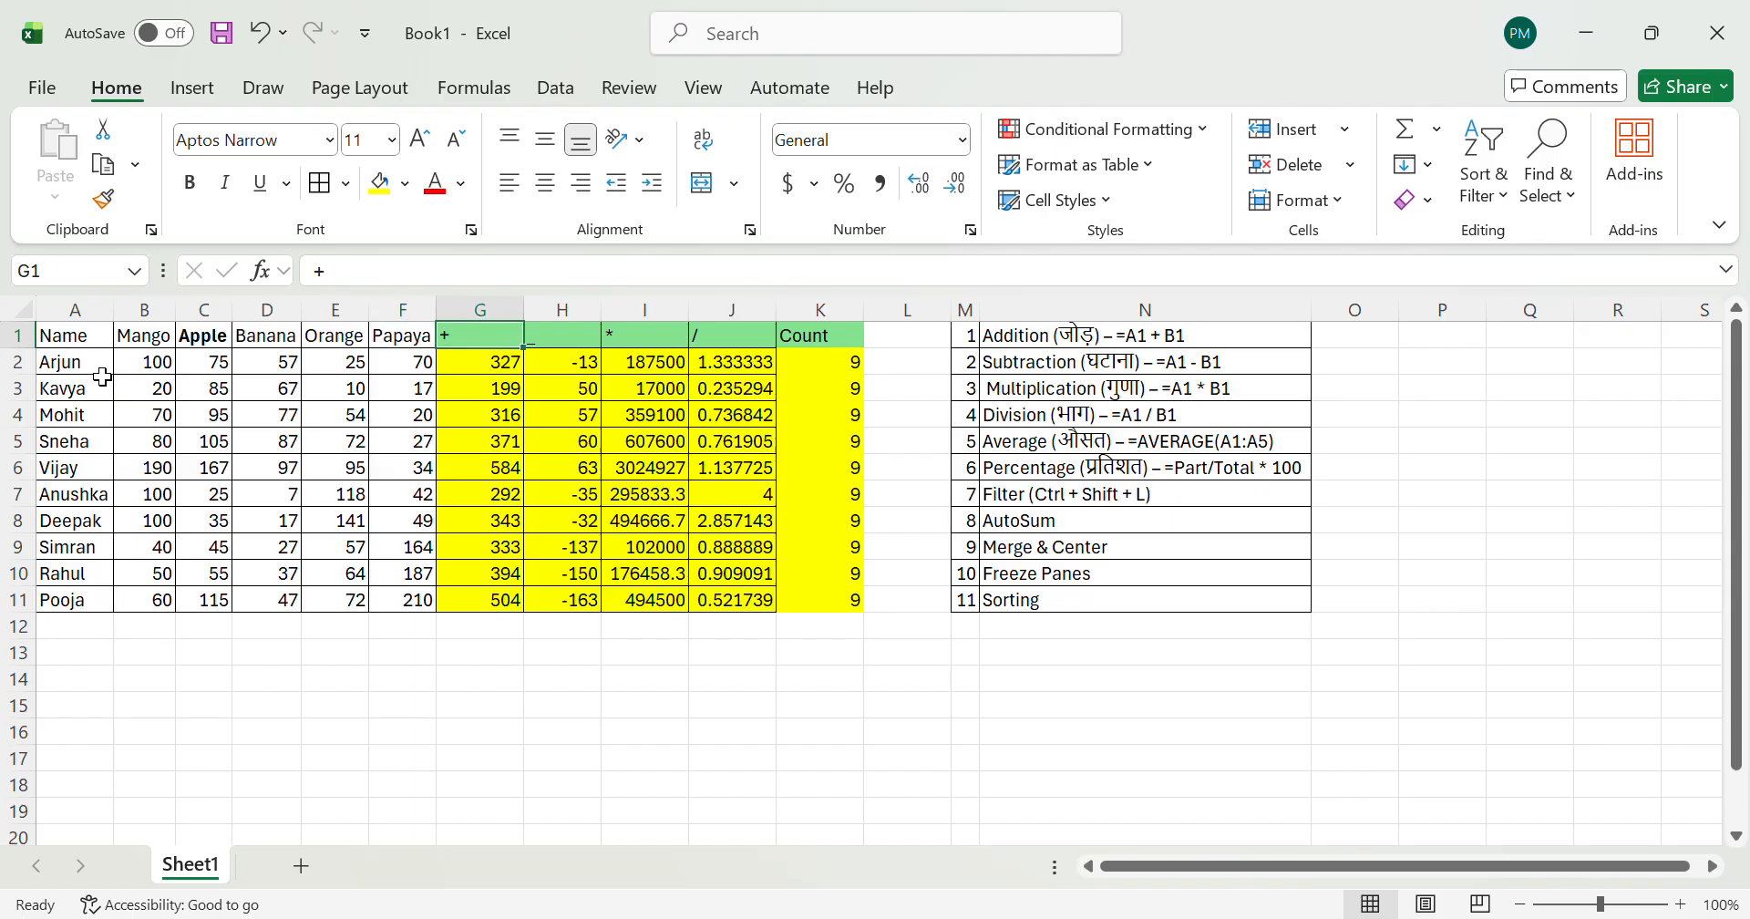
key(Right)
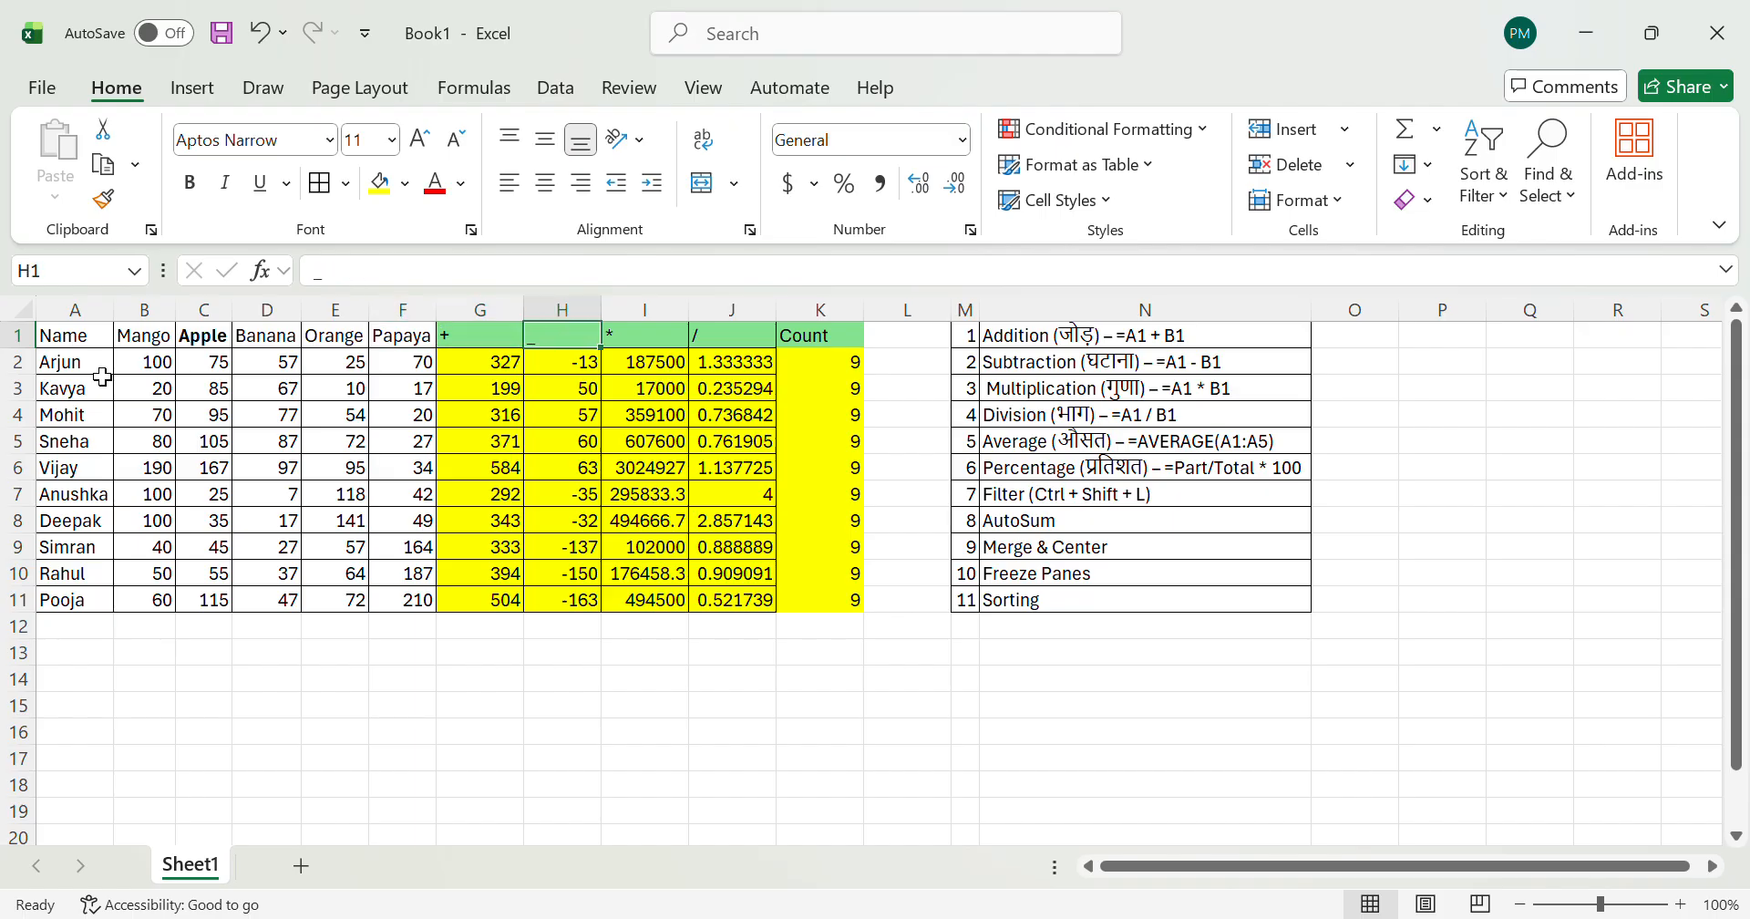
key(Right)
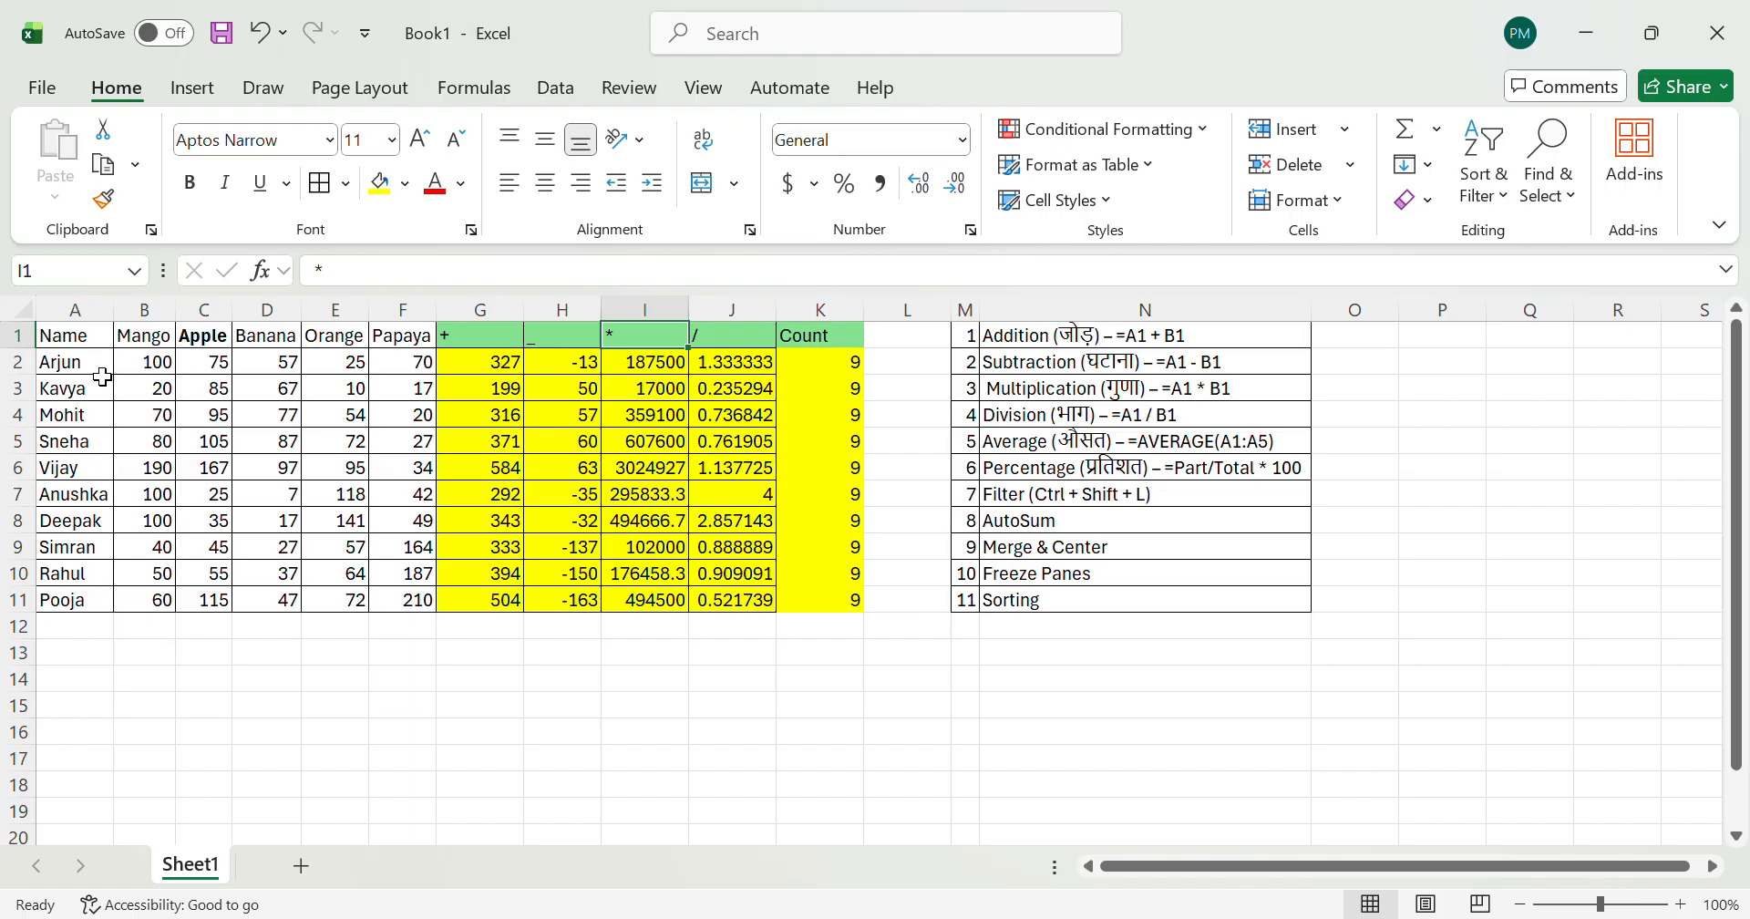
key(Right)
key(Right)
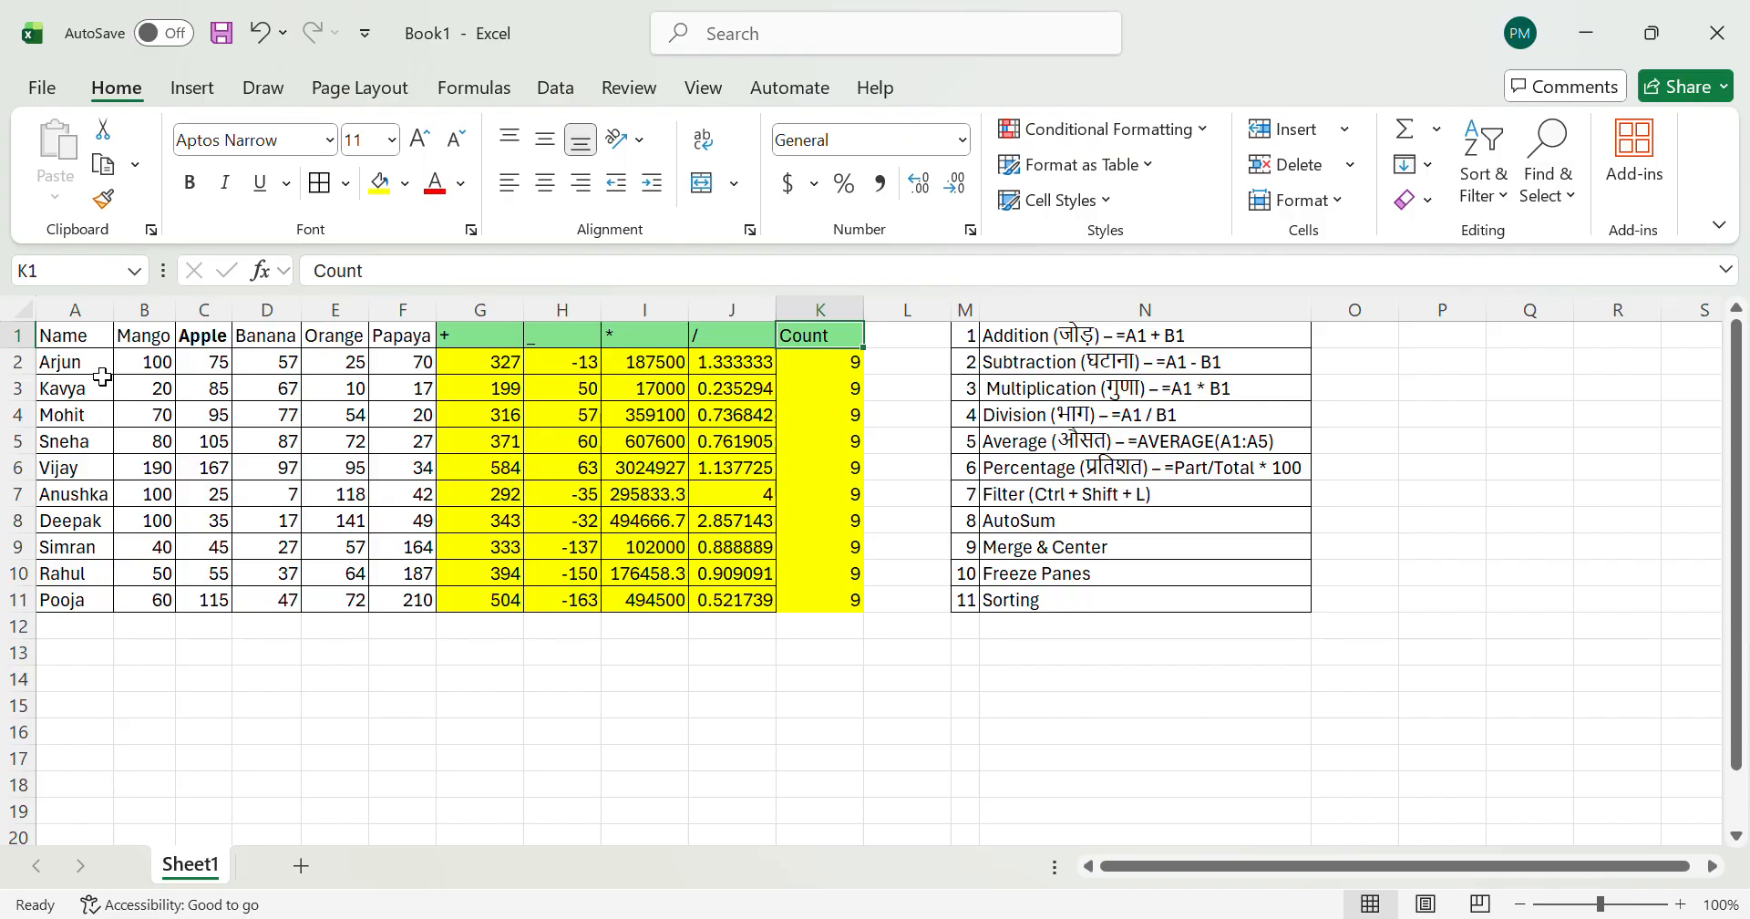
Step: Examine the list of Excel topics in columns M and N, from the arithmetic entries down to Freeze Panes
key(Right)
key(Right)
key(Down)
key(Down)
key(Down)
key(Down)
key(Down)
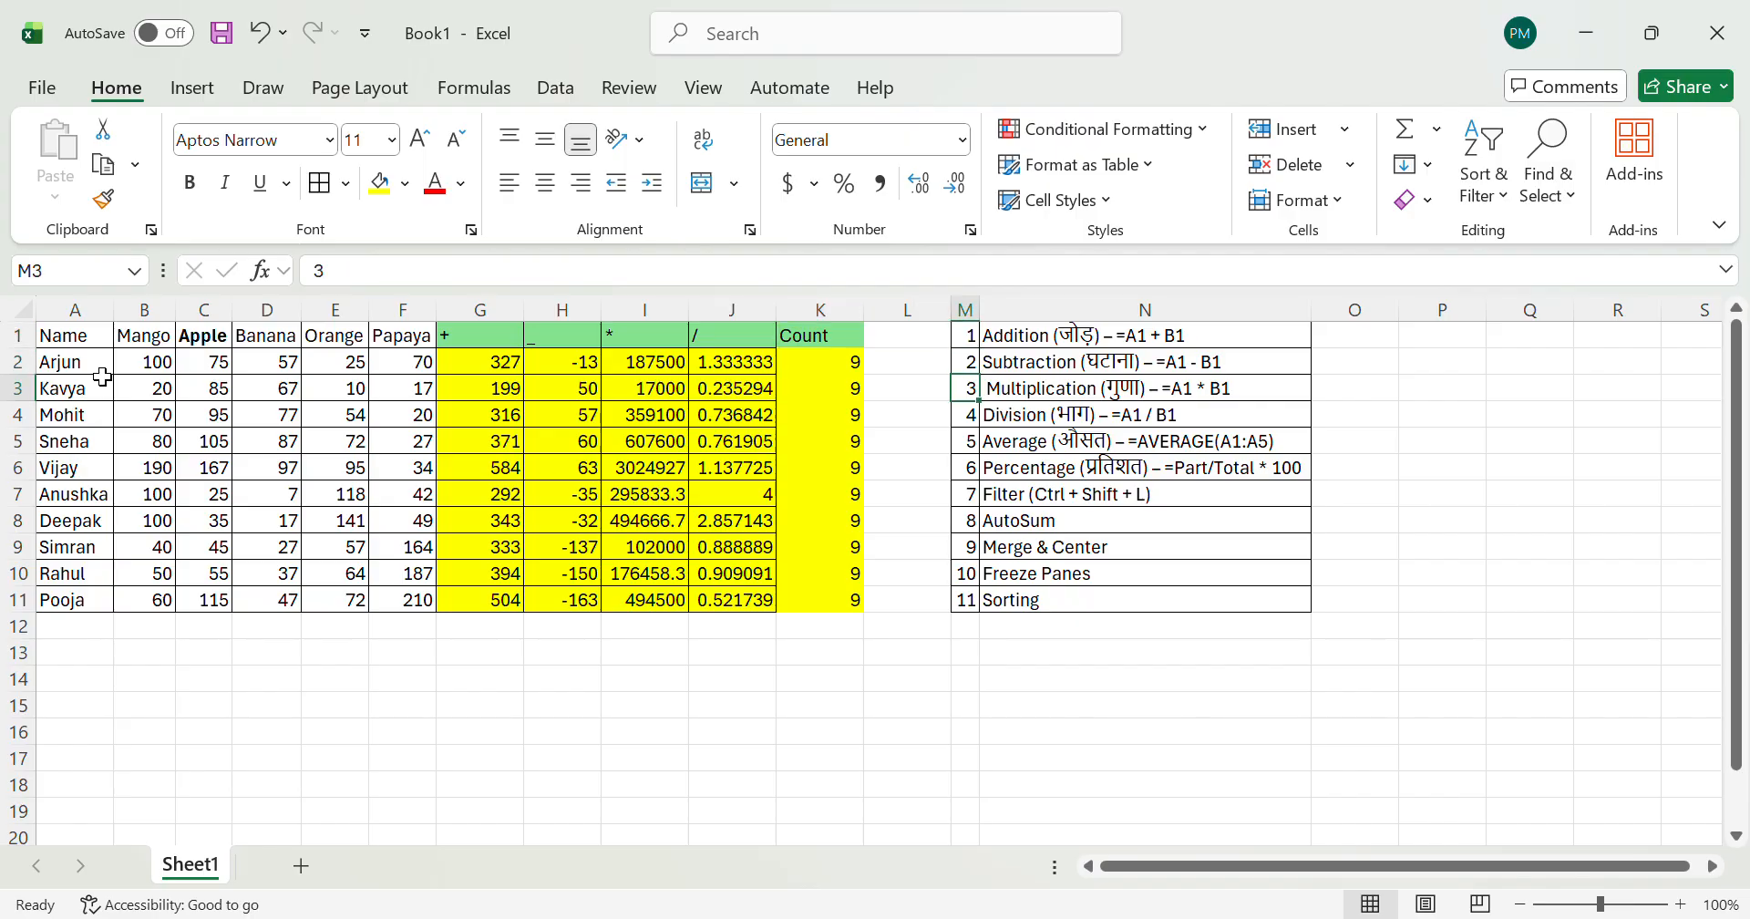
key(Right)
key(Up)
key(Left)
key(Right)
key(Down)
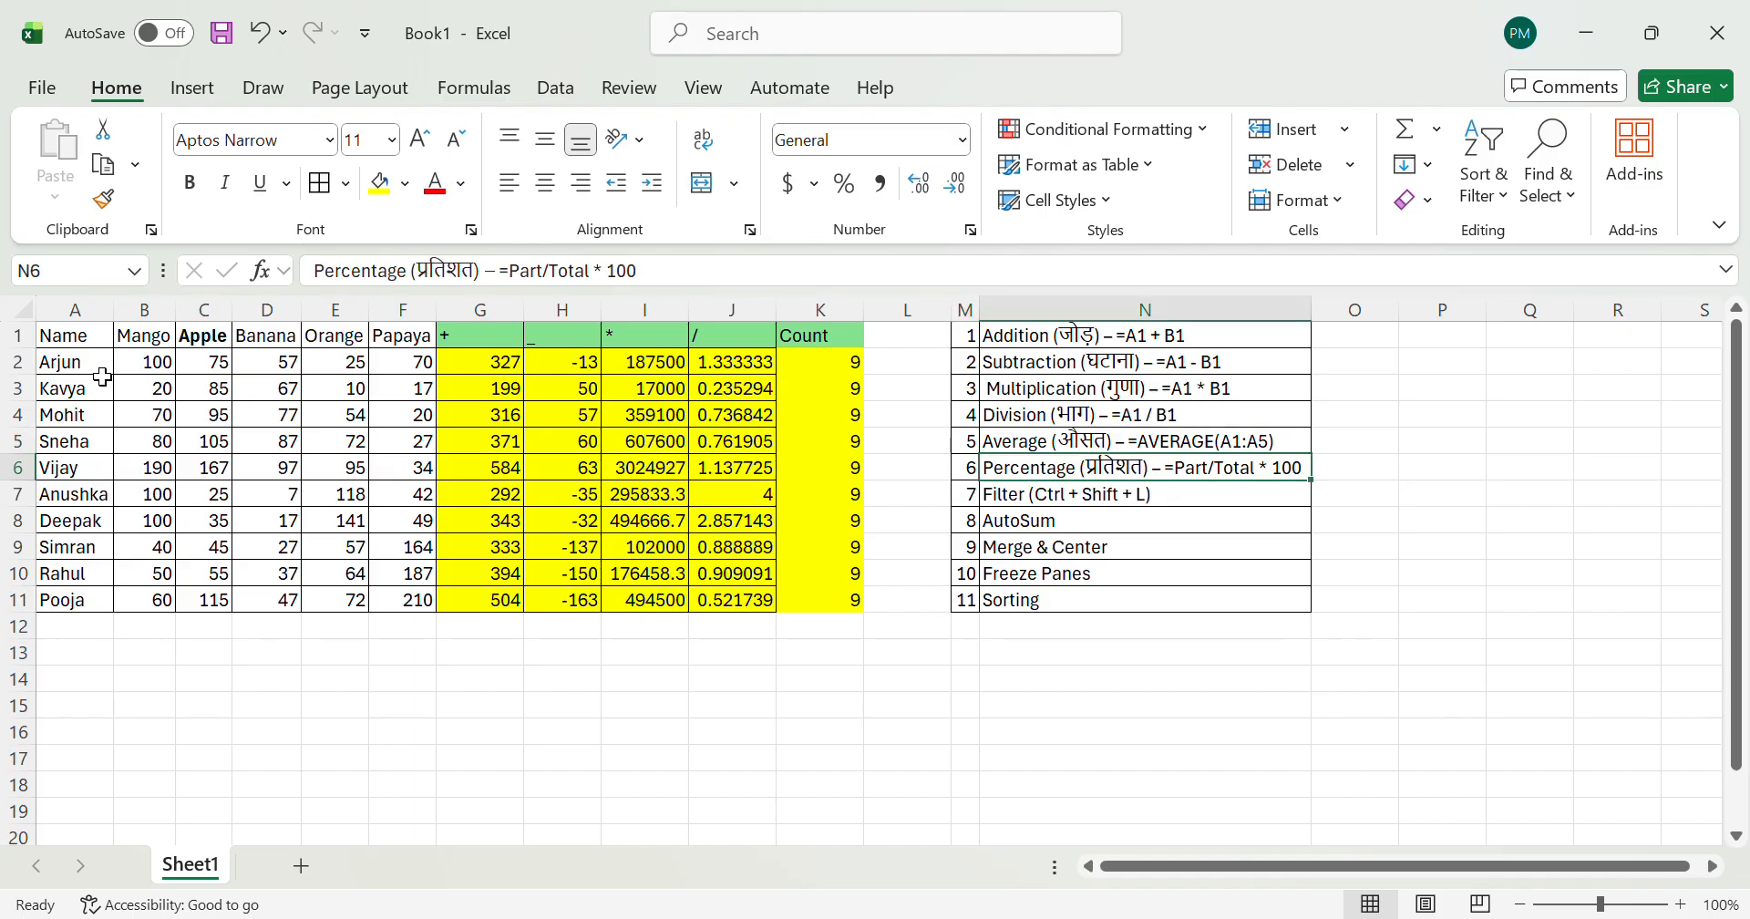
key(Down)
key(Down)
key(Down)
key(Down)
key(Down)
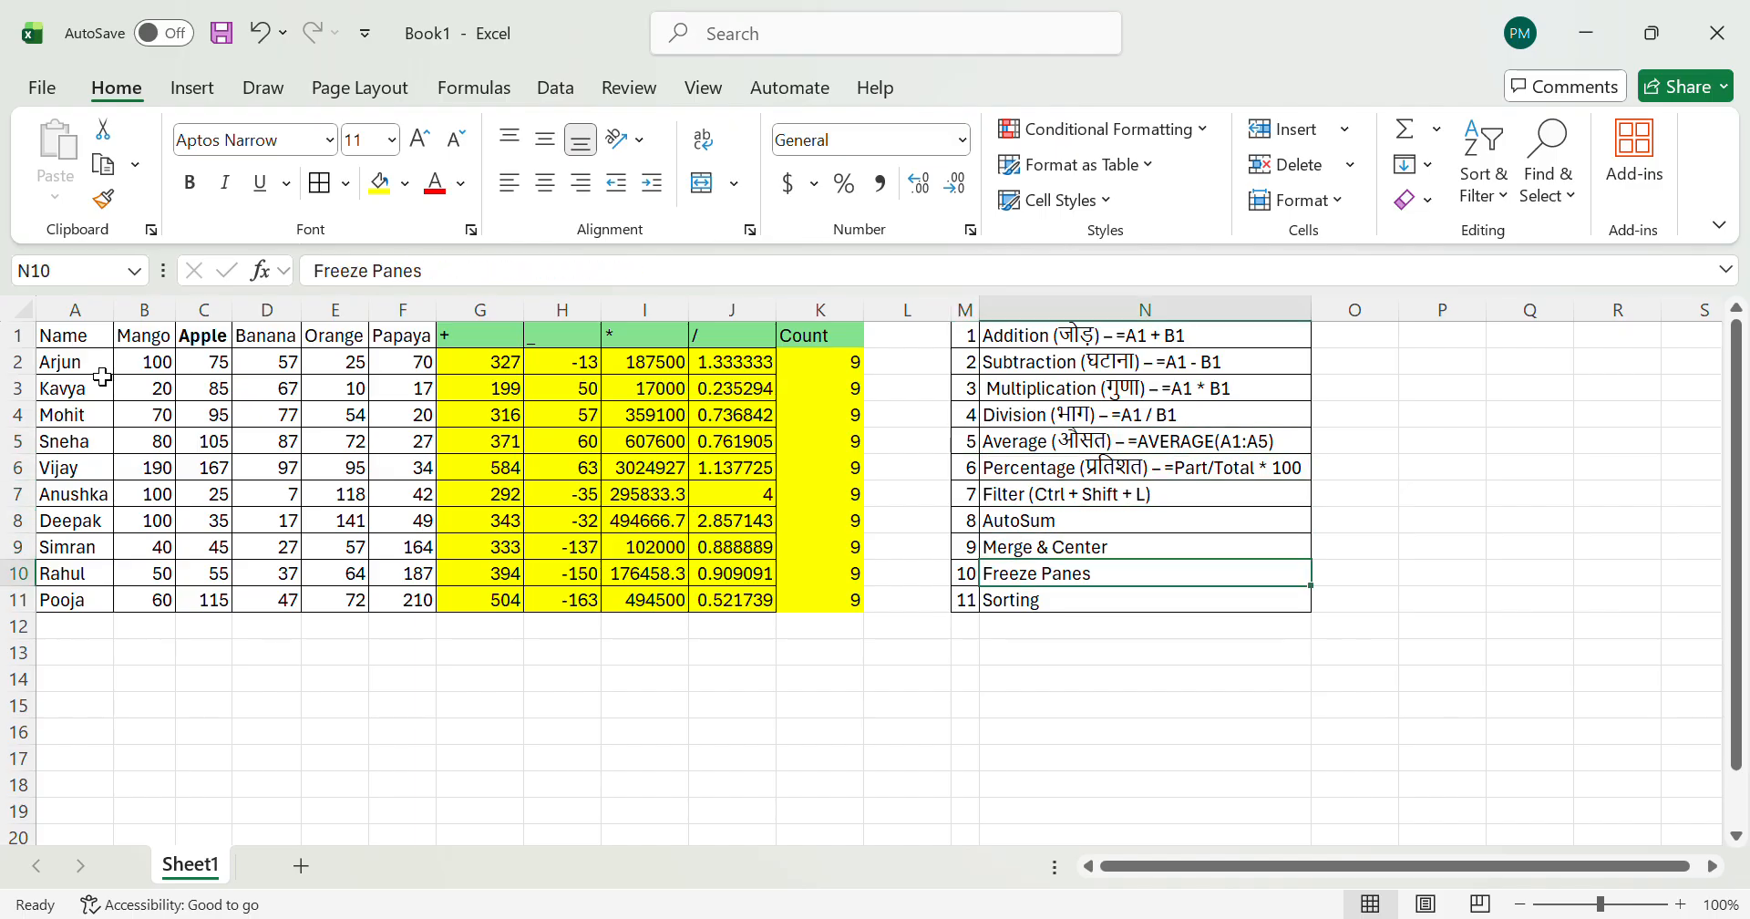
key(ctrl+Up)
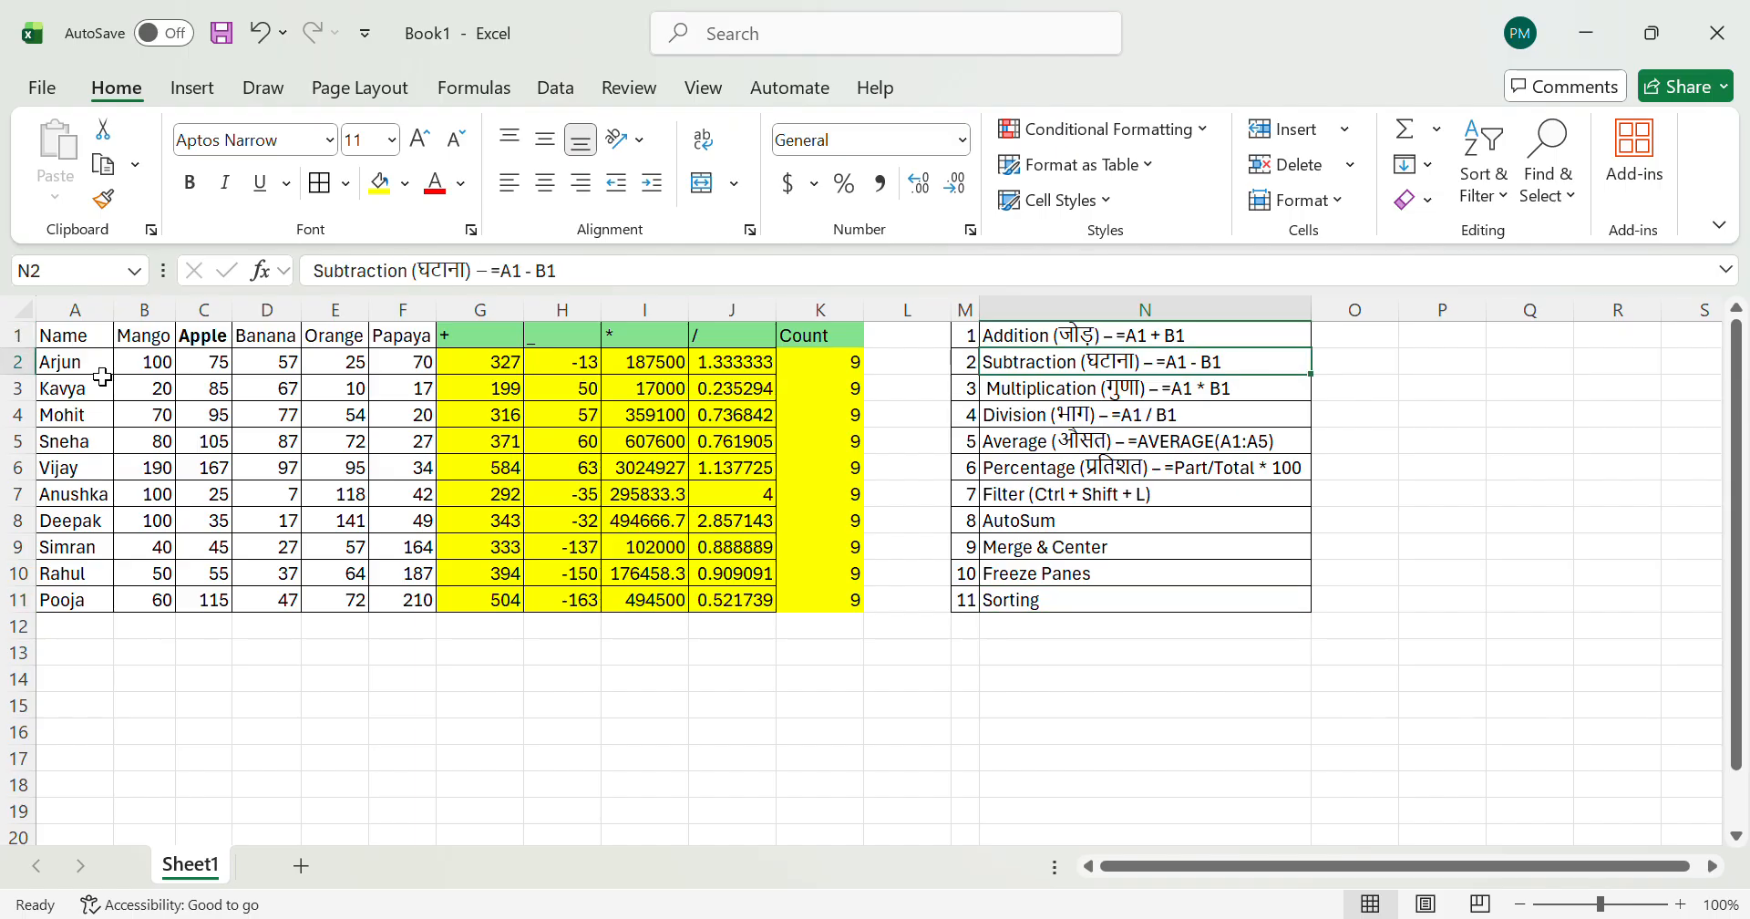
Step: Insert two new columns between the Count column and the topic list
key(Left)
Step: Set the fill of the inserted columns L and M to white
key(Left)
key(ctrl+space)
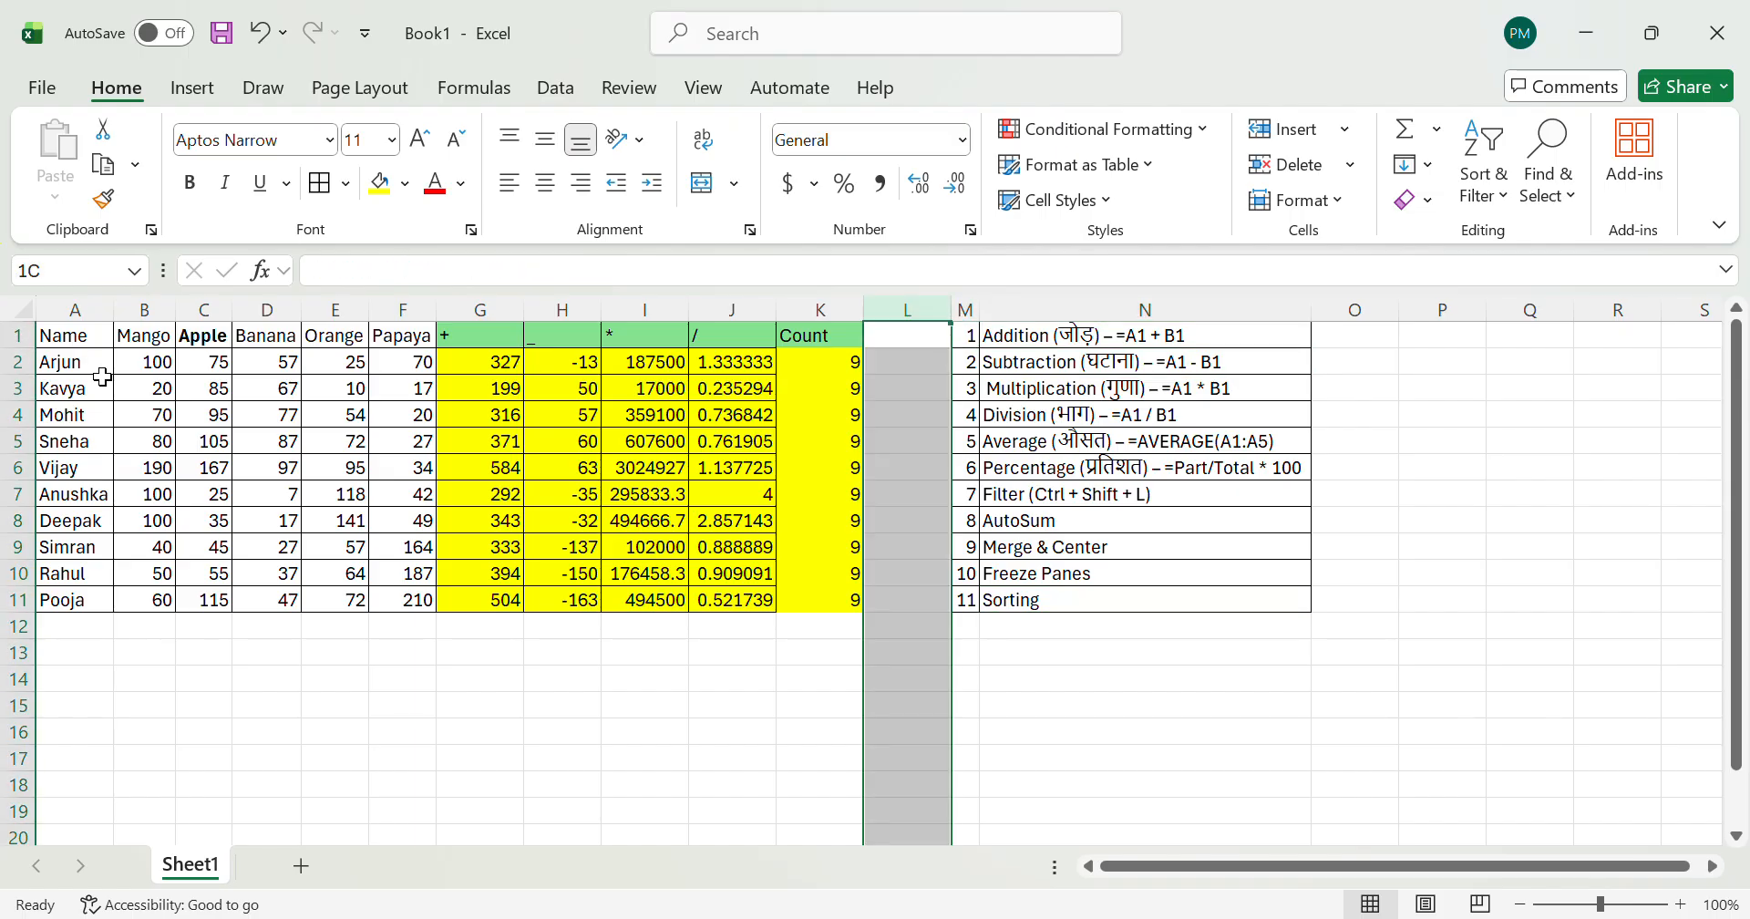
key(ctrl+shift+plus)
key(Right)
key(ctrl+space)
key(ctrl+shift+plus)
key(Right)
key(Right)
key(Right)
key(Left)
key(Left)
key(Left)
key(Left)
key(ctrl+space)
key(shift+Right)
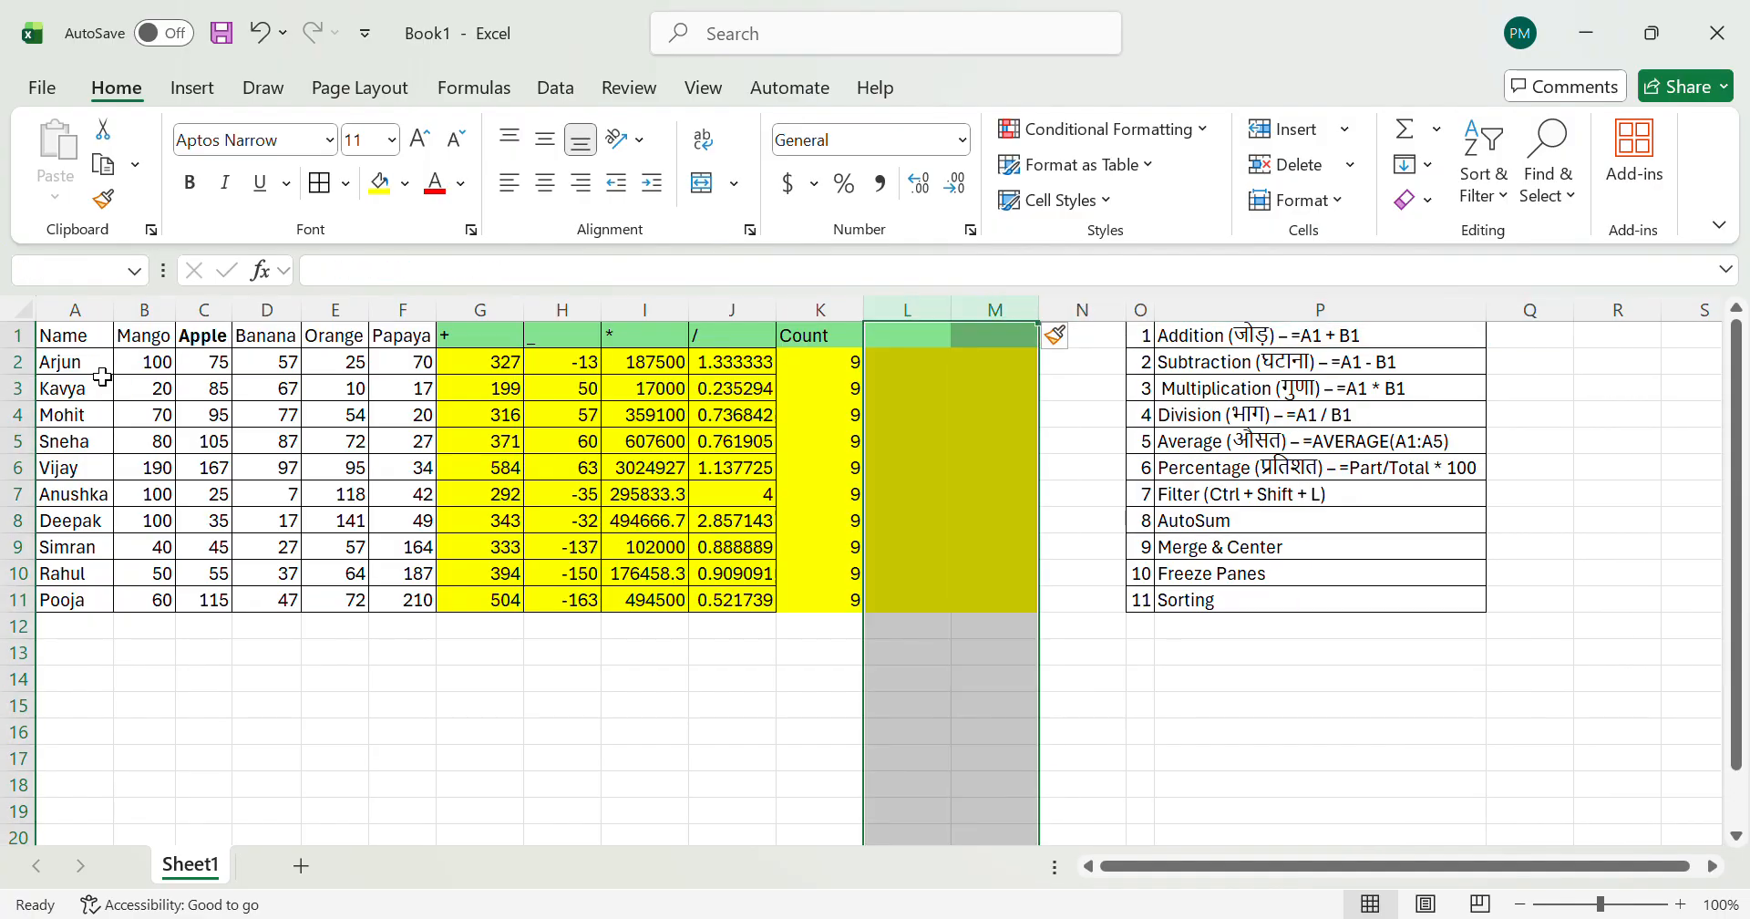
click(405, 186)
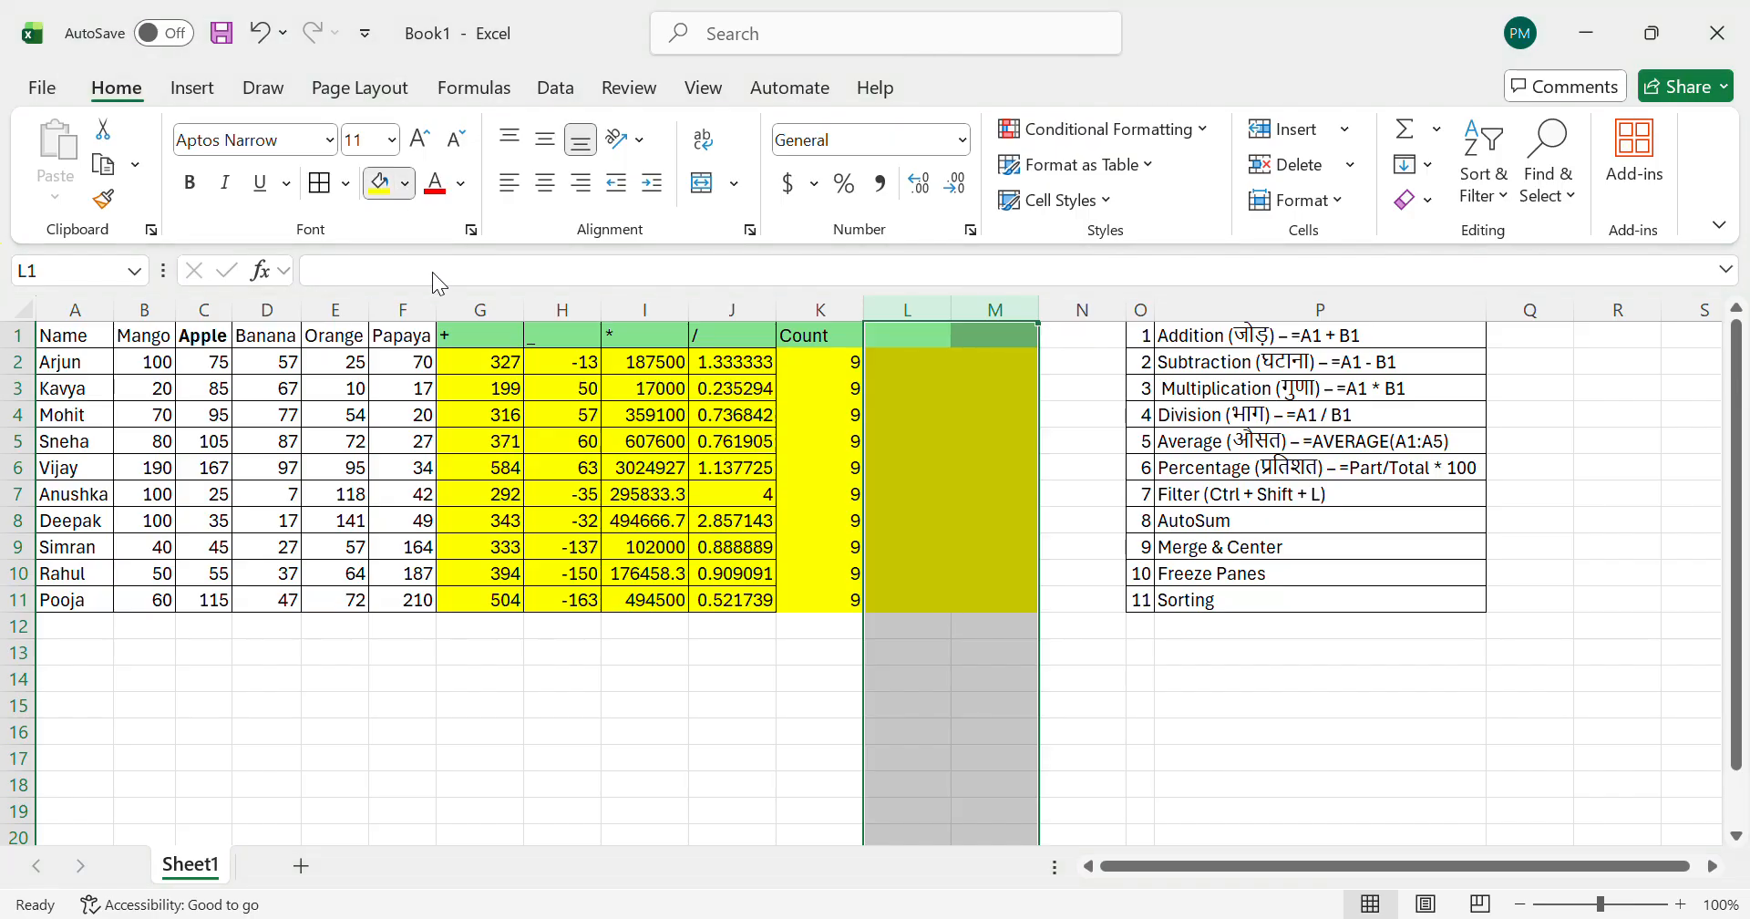
click(401, 261)
click(723, 474)
Step: Look through the topic list in columns O and P around the Average and Percentage entries
key(ctrl+Up)
key(Right)
key(Right)
key(Right)
key(Right)
key(Right)
key(Right)
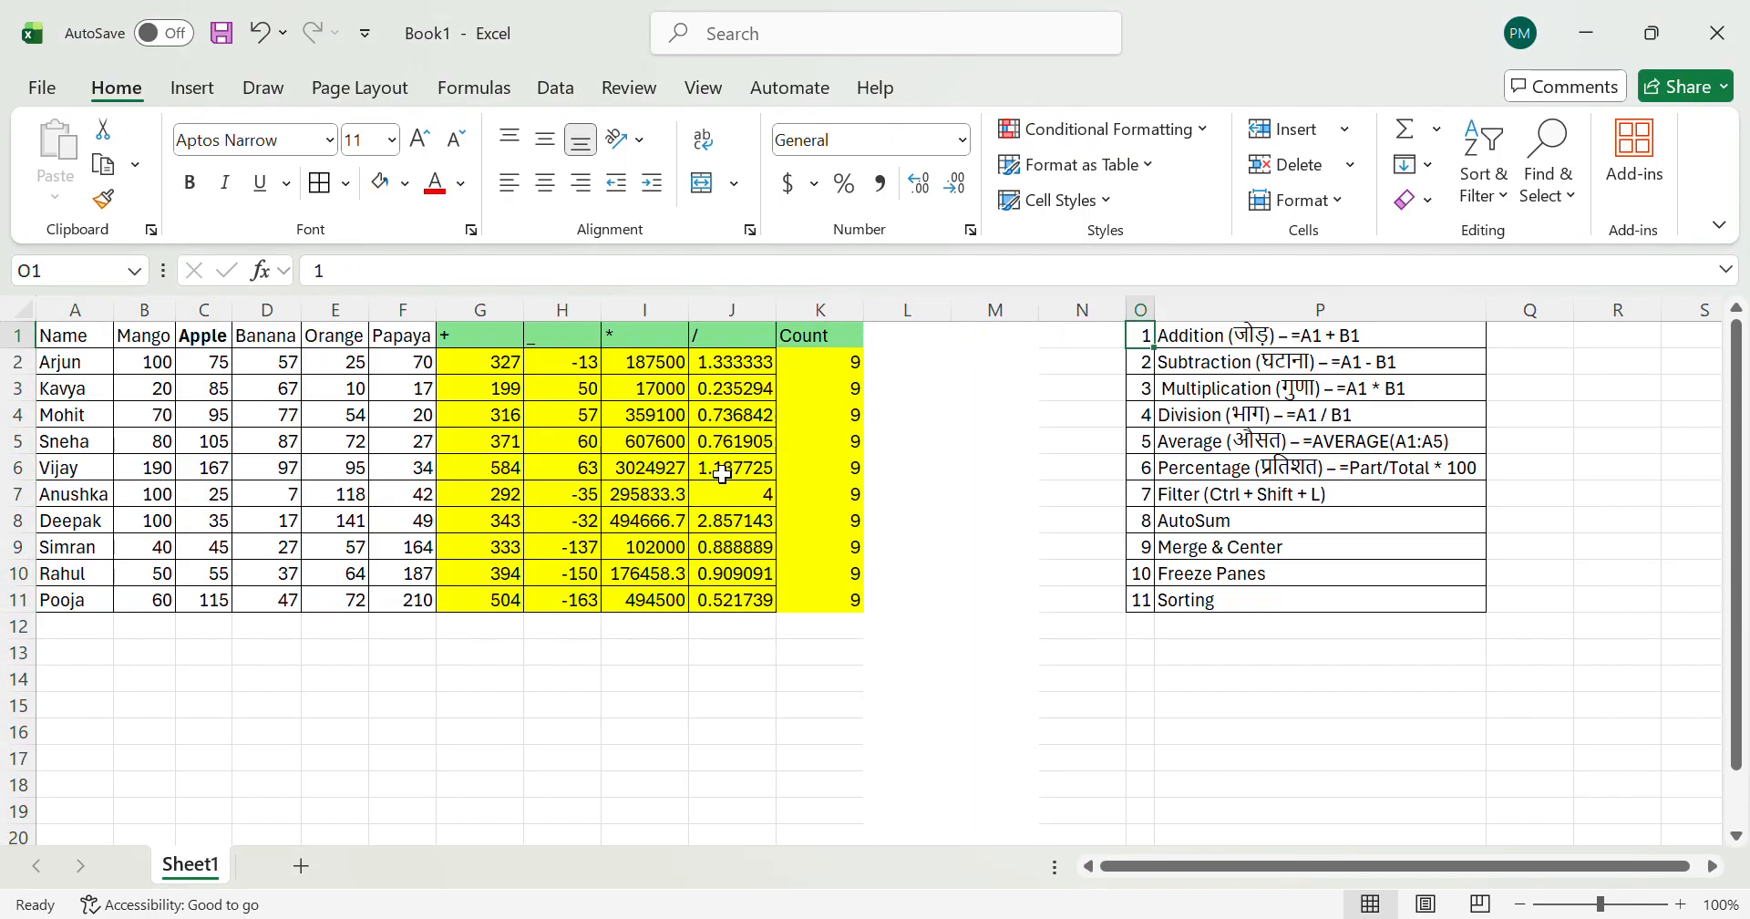
key(Down)
key(Down)
key(Down)
key(Down)
key(Down)
key(Down)
key(Up)
key(Up)
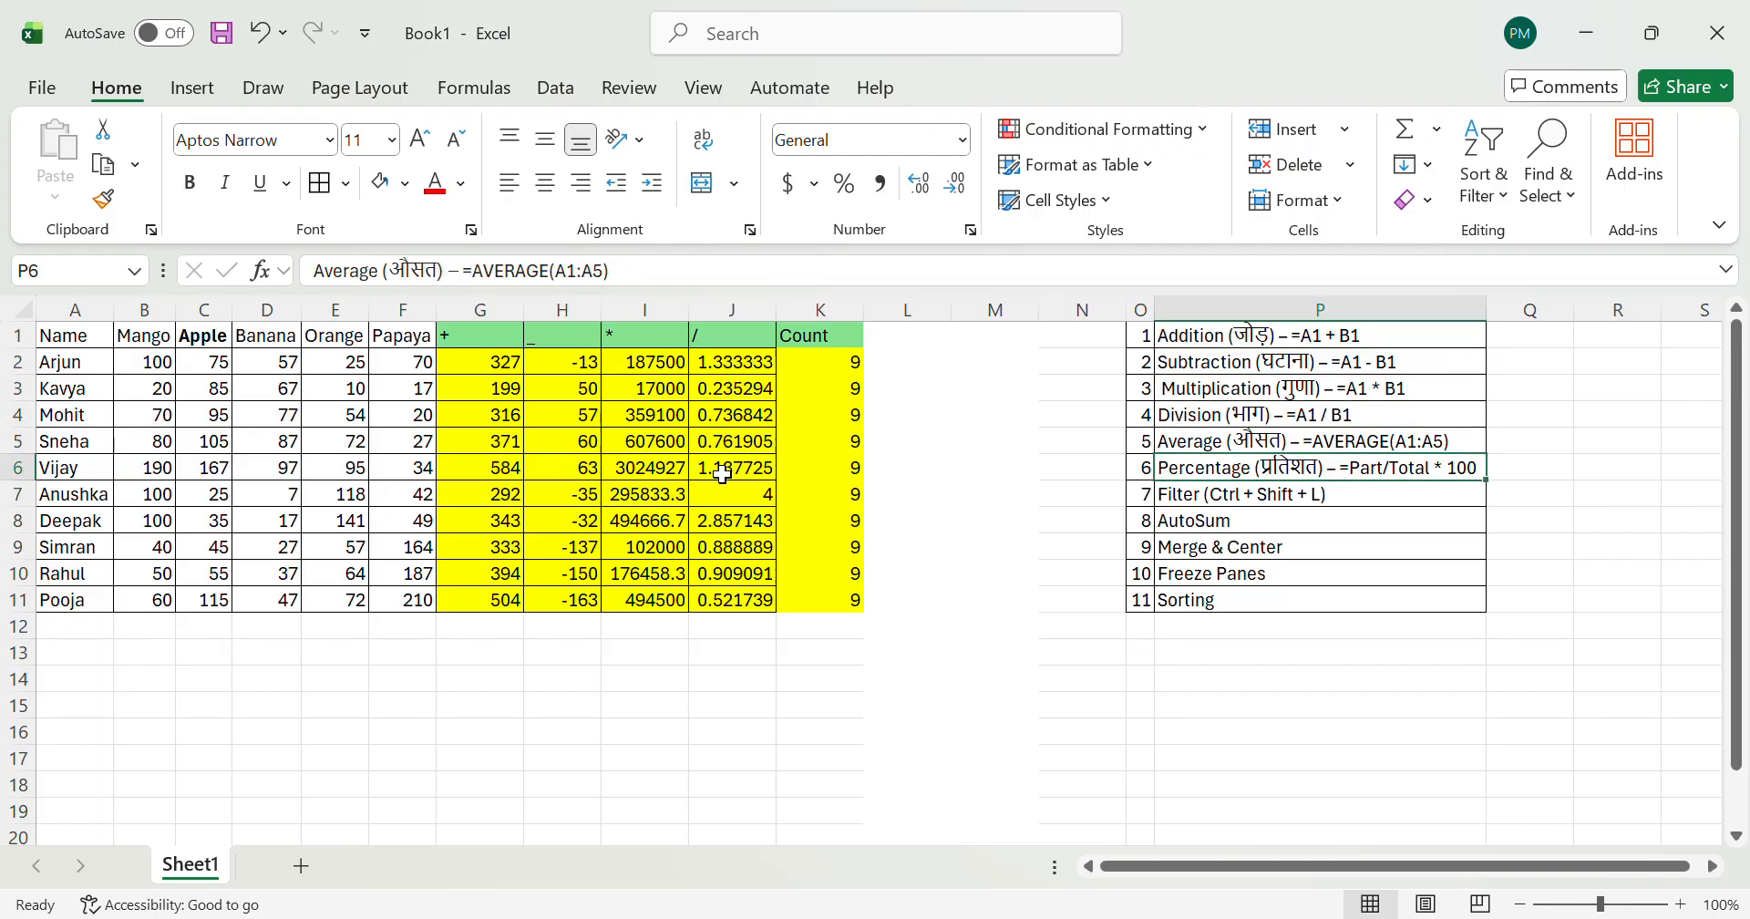
key(Left)
key(Down)
key(Right)
key(ctrl+Right)
key(ctrl+Left)
key(ctrl+Left)
key(ctrl+Left)
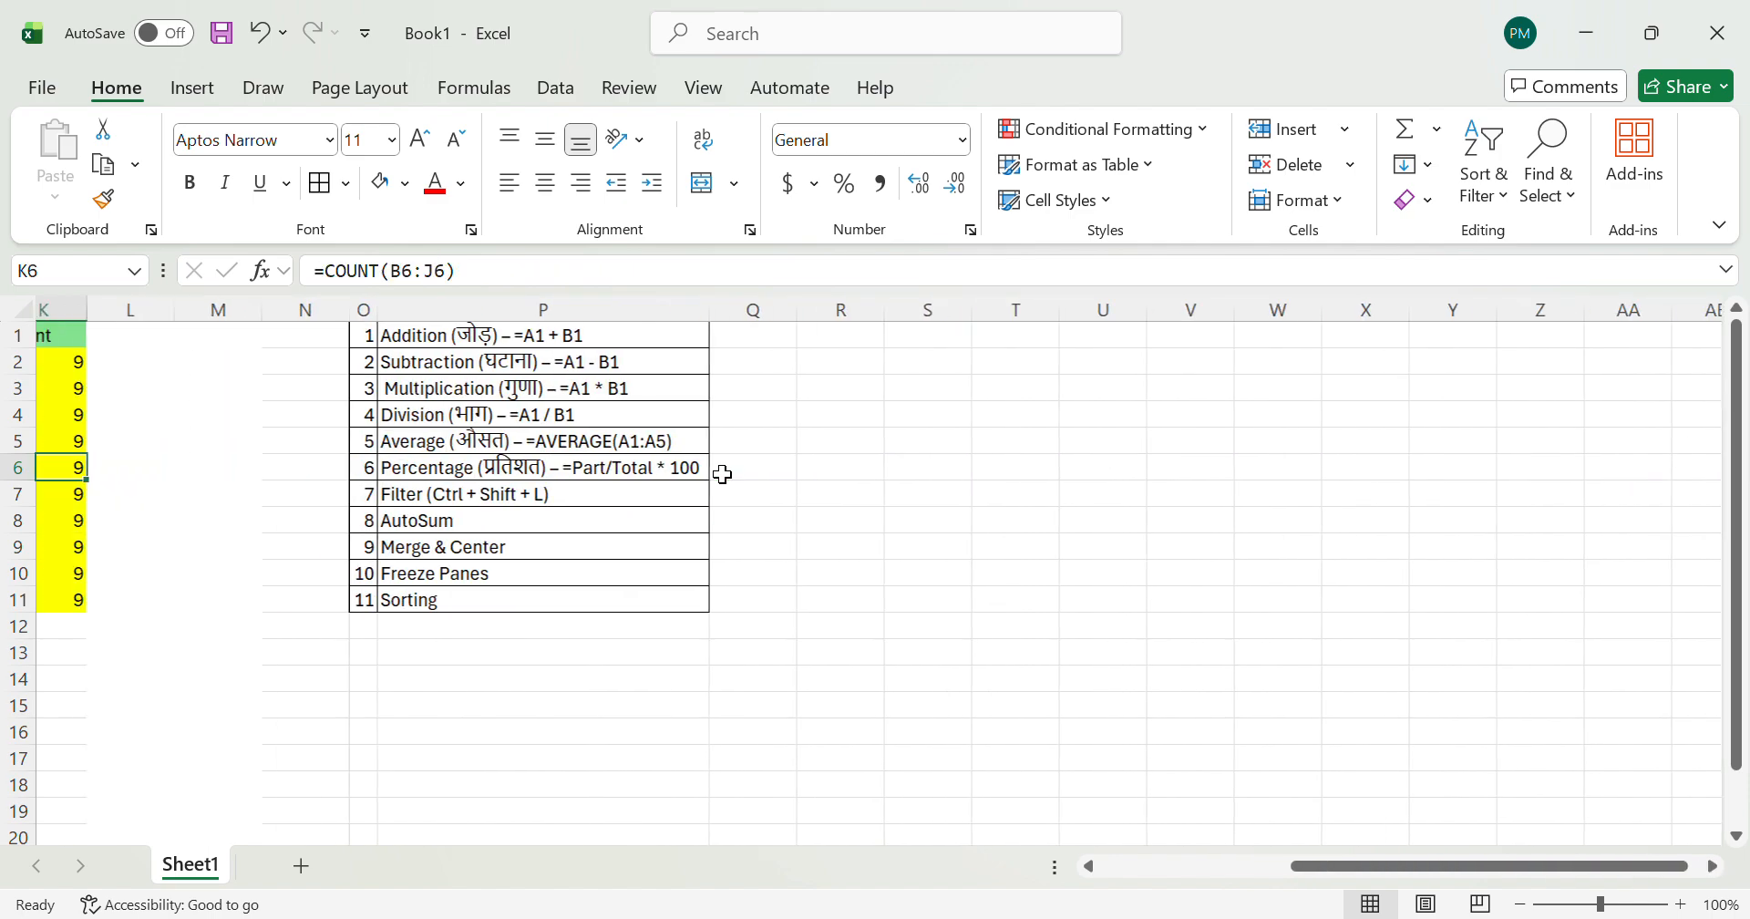
Step: Highlight the topics from Percentage to Sorting, O6:P11, with yellow fill
key(ctrl+Left)
key(ctrl+Right)
key(Right)
key(Right)
key(Right)
key(Right)
key(shift+Right)
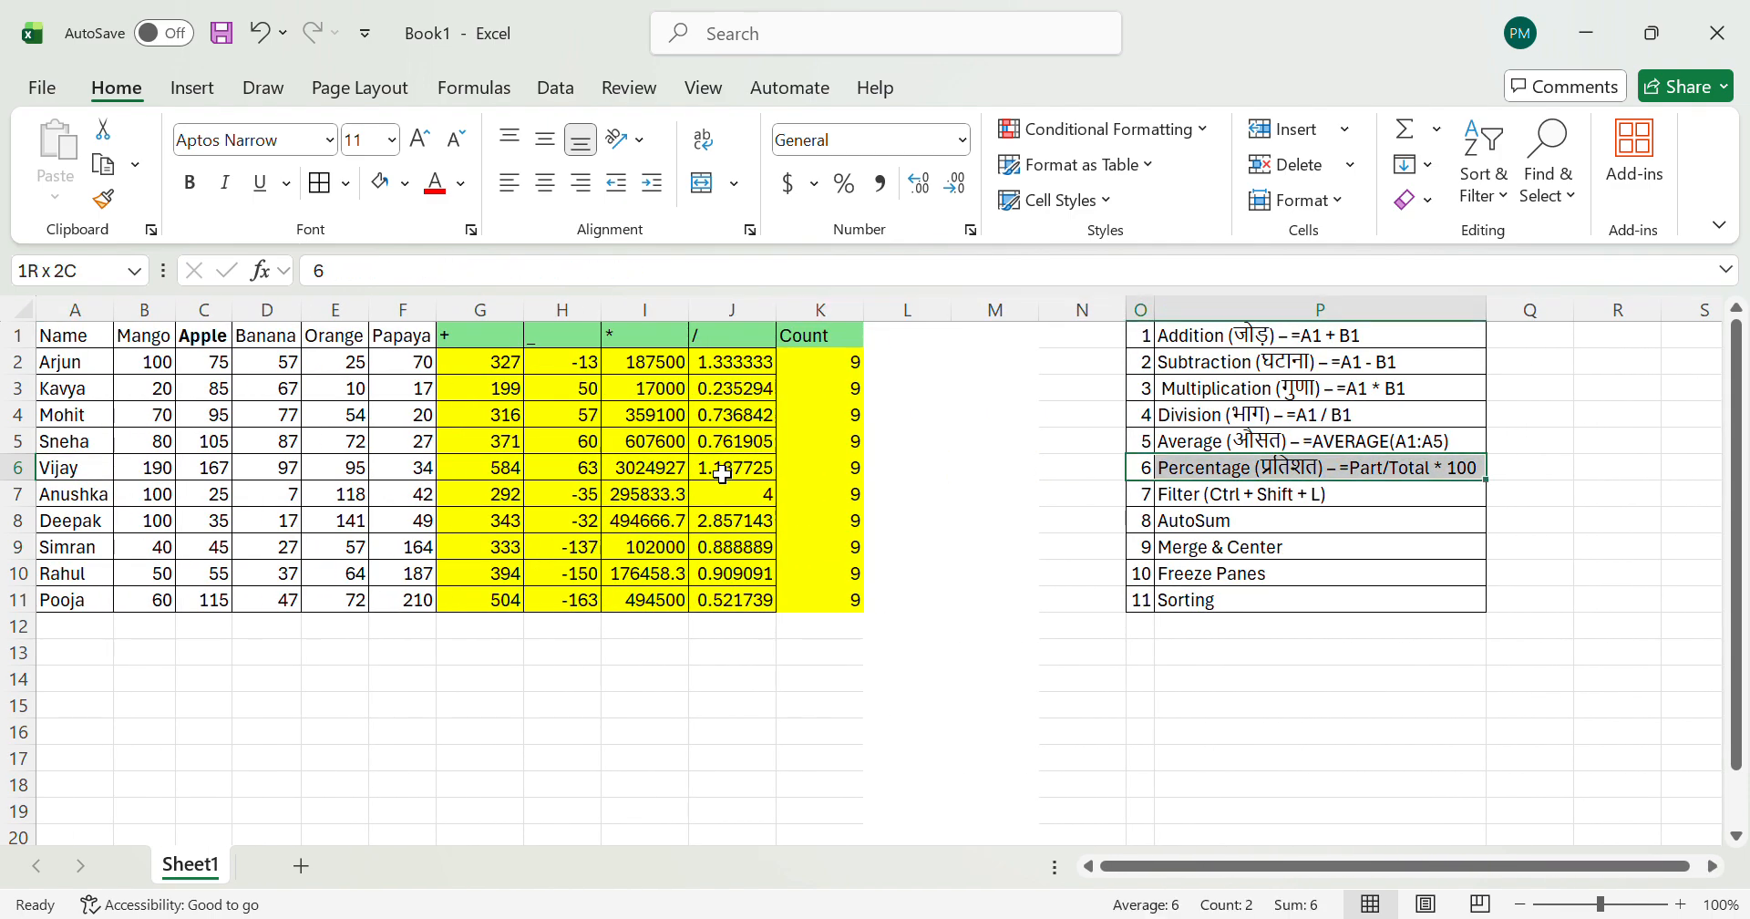
key(shift+ctrl+Down)
click(381, 181)
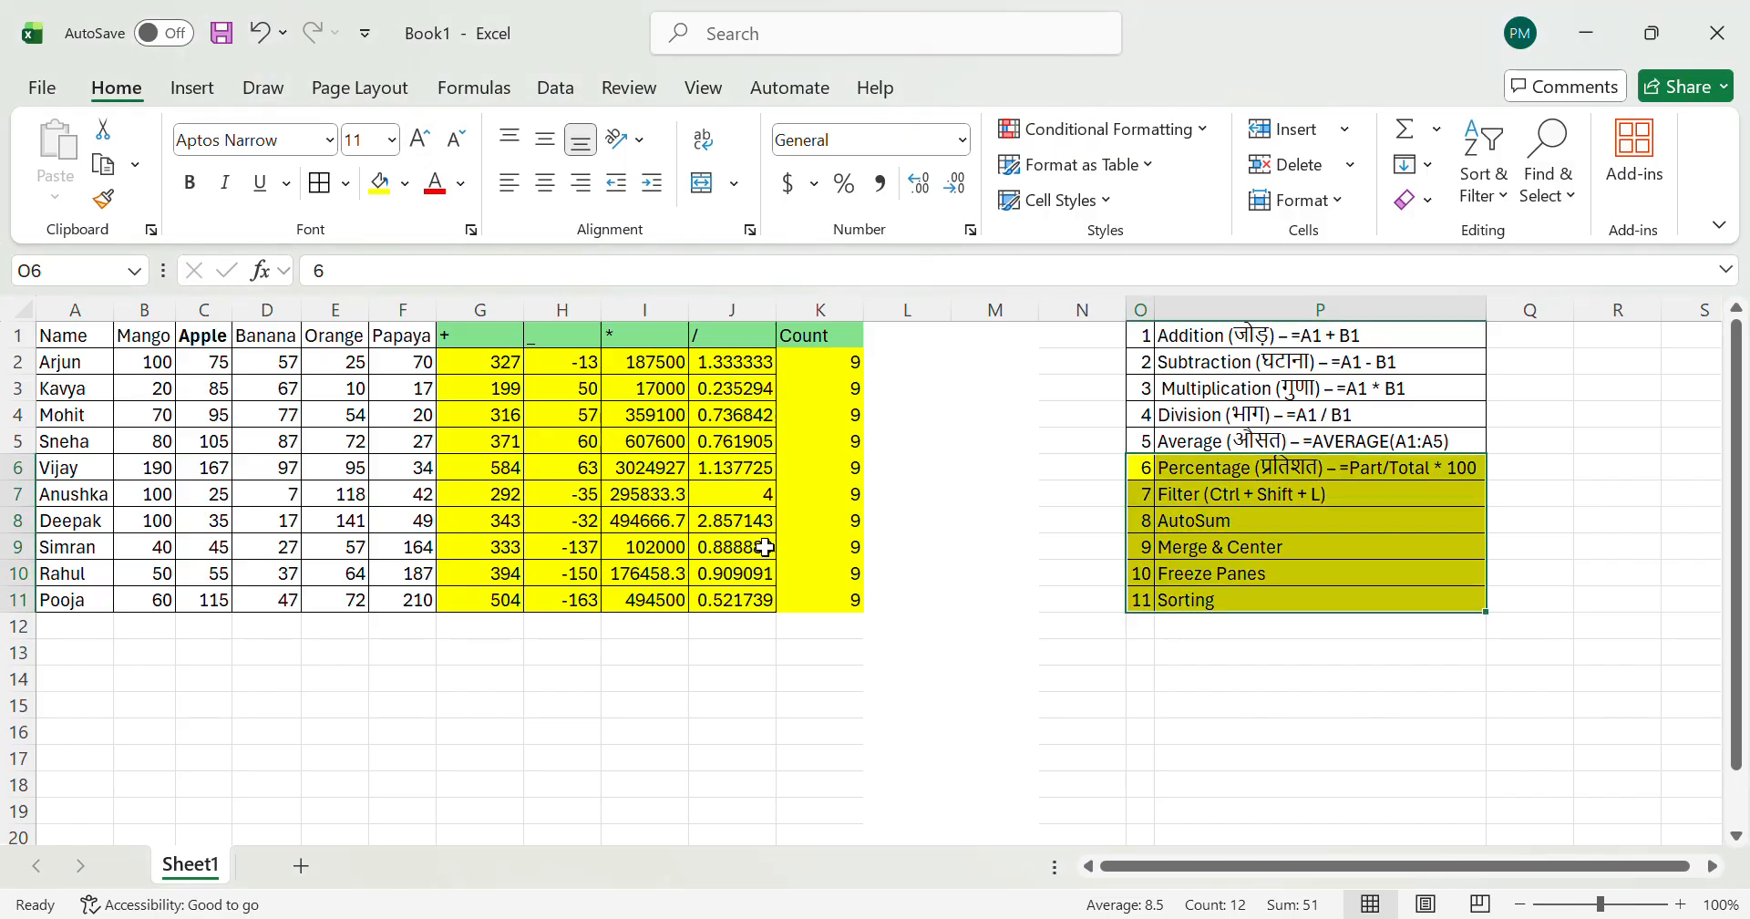
Step: Check the Average topic in P5 and select B2:F2 to read the average of the row's fruit quantities
click(1251, 441)
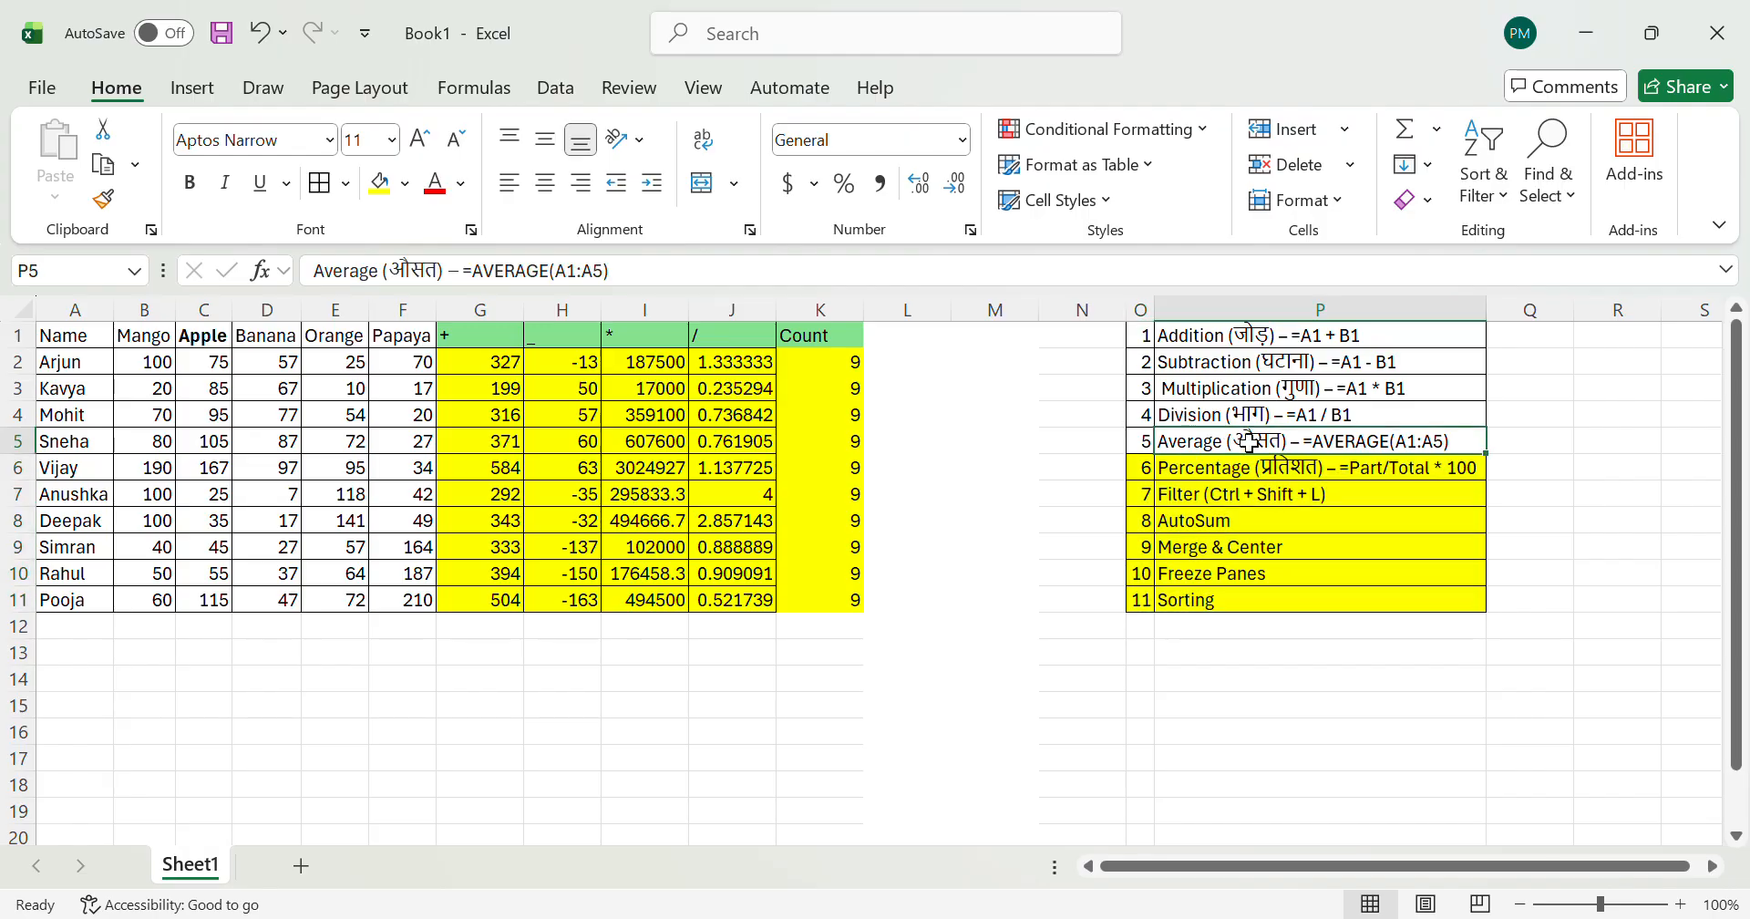
key(Left)
key(Left)
key(ctrl+Left)
key(ctrl+Left)
key(ctrl+Up)
key(ctrl+Right)
key(Down)
key(Left)
key(Right)
key(Right)
key(Left)
key(Left)
key(ctrl+Left)
key(Right)
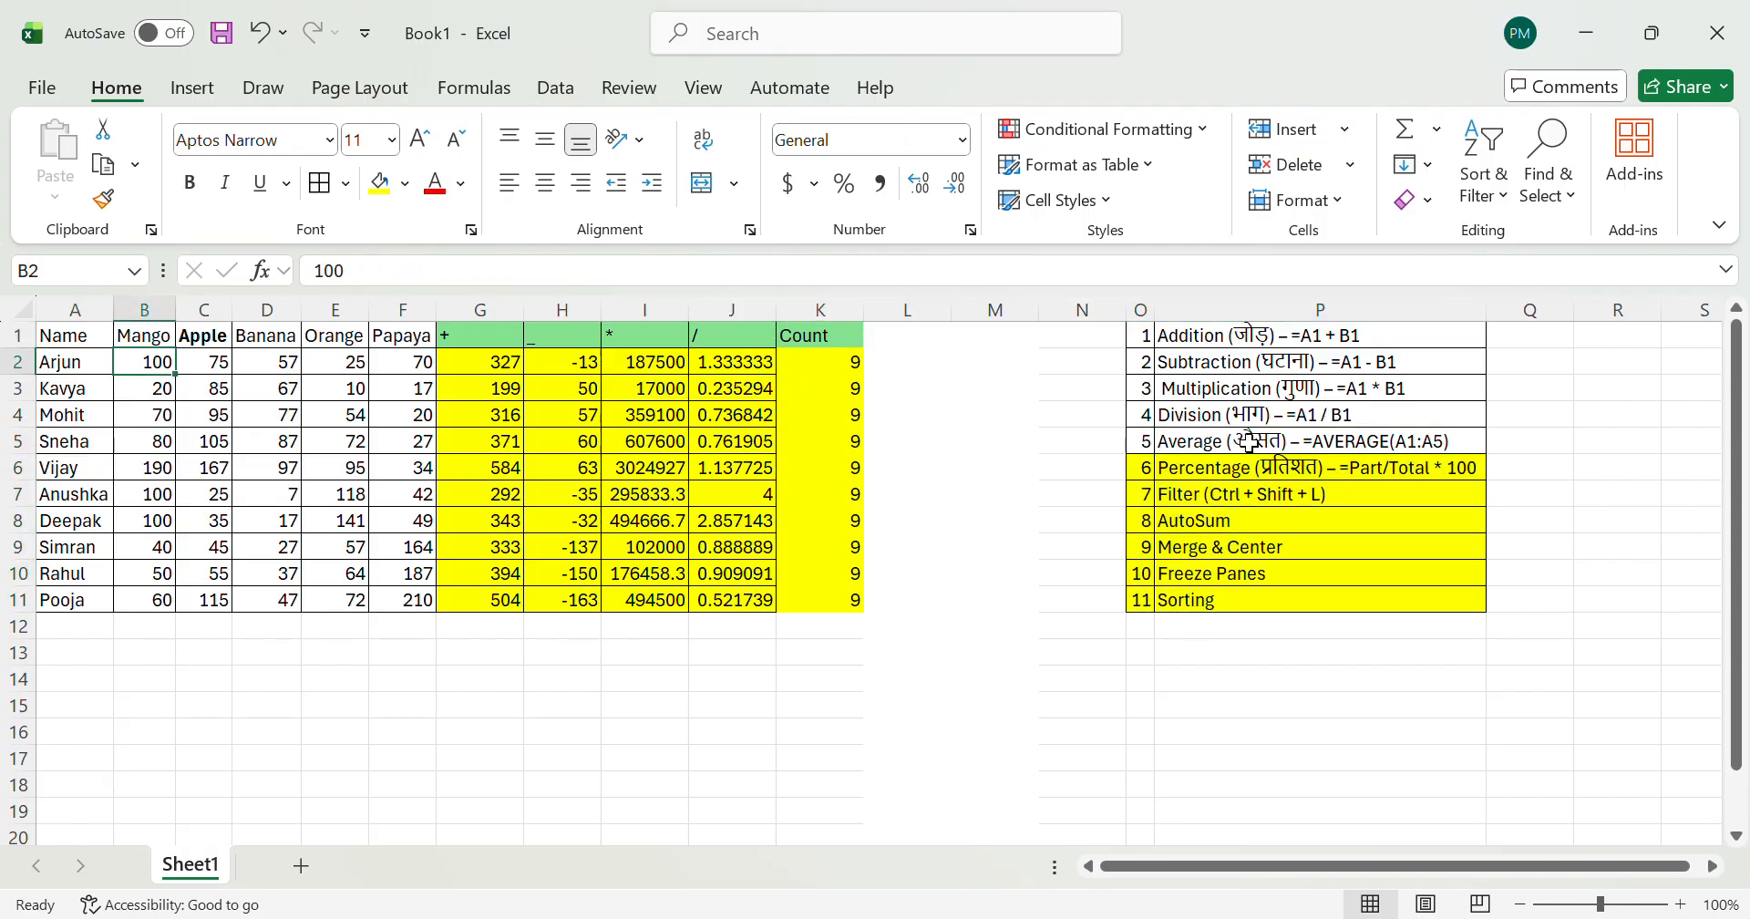
key(shift+Right)
key(shift+Right)
key(shift+Right)
key(shift+Right)
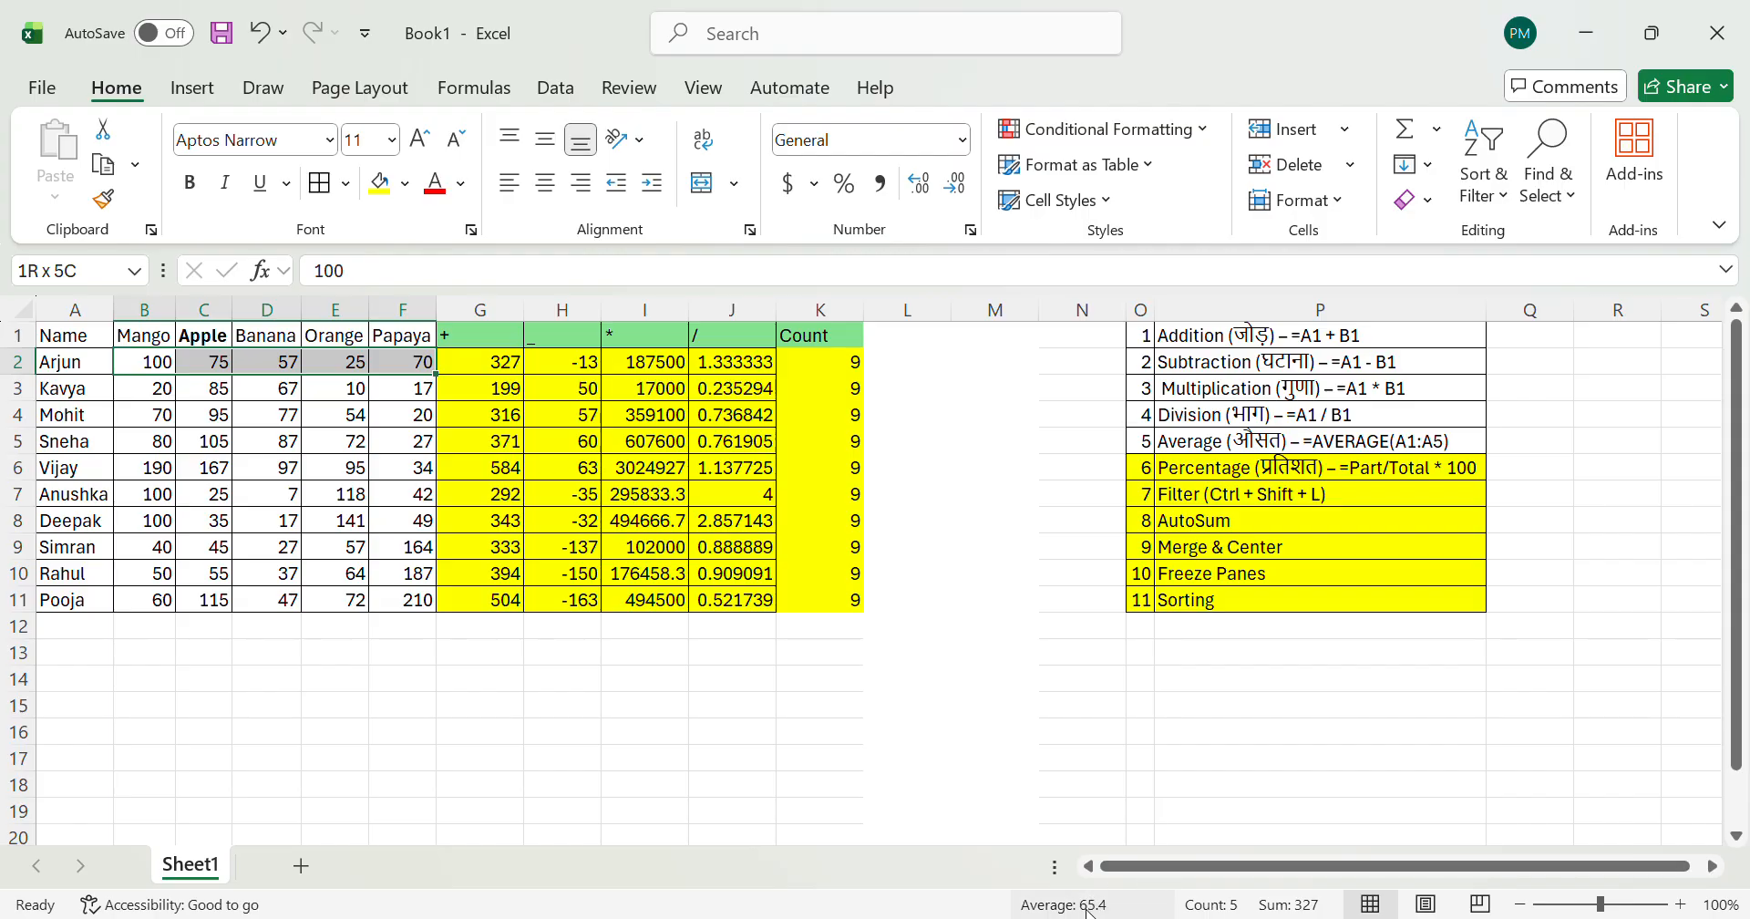
Step: Enter the header Average in L1
click(916, 391)
key(Up)
key(Up)
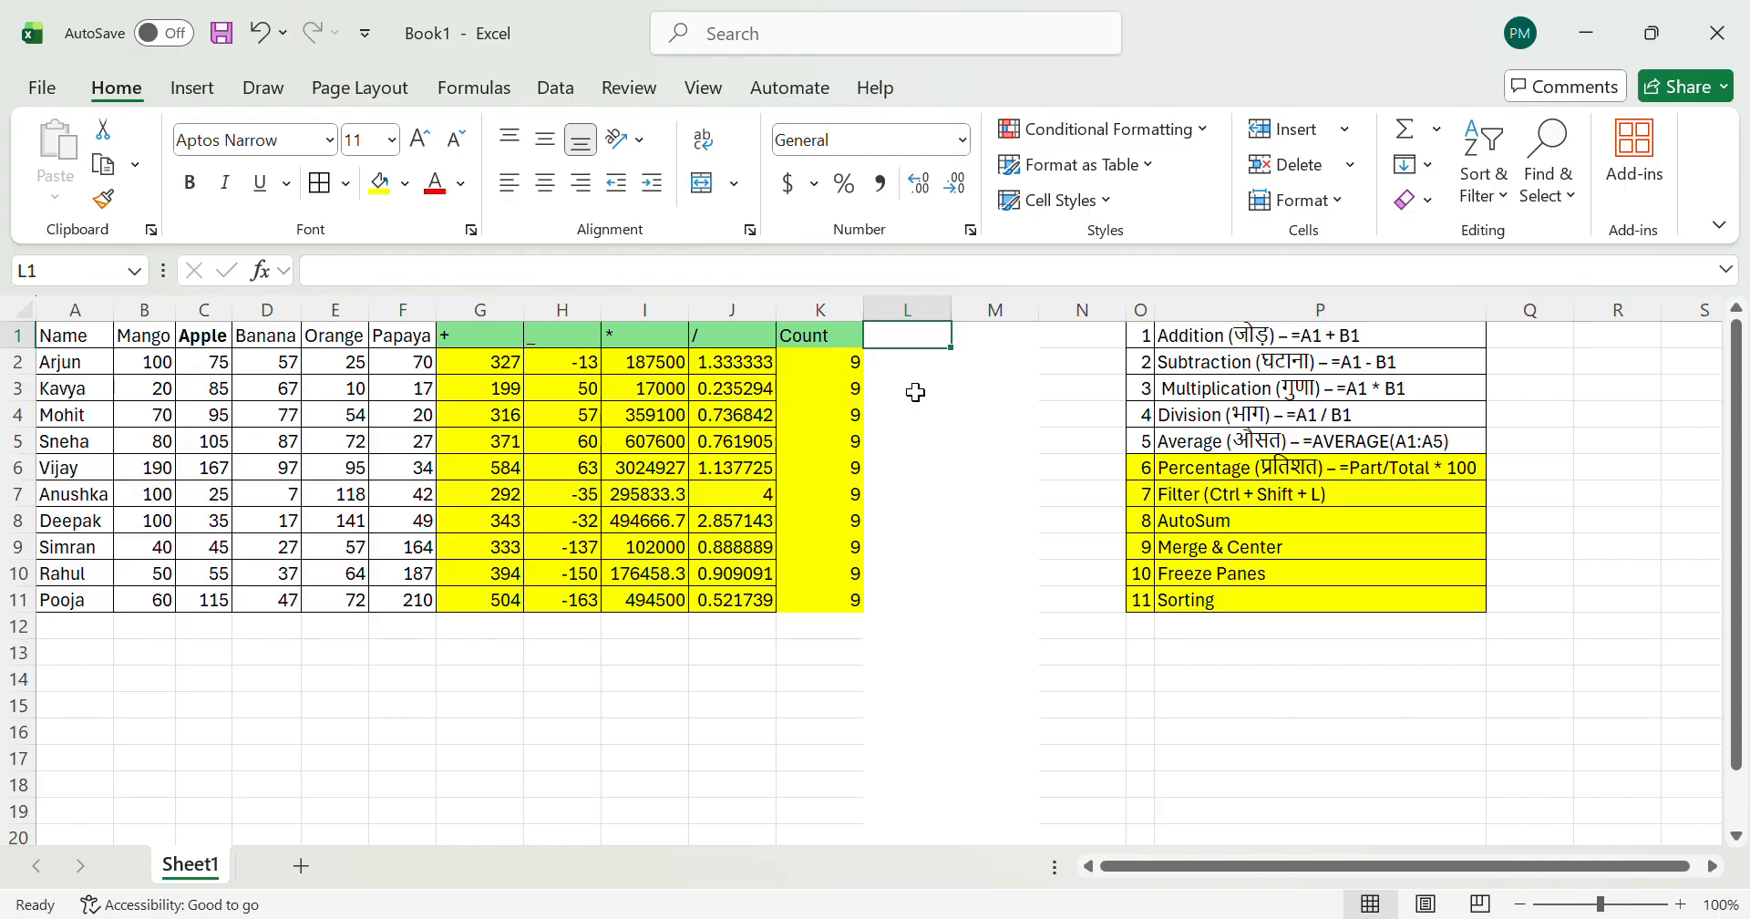
text(A)
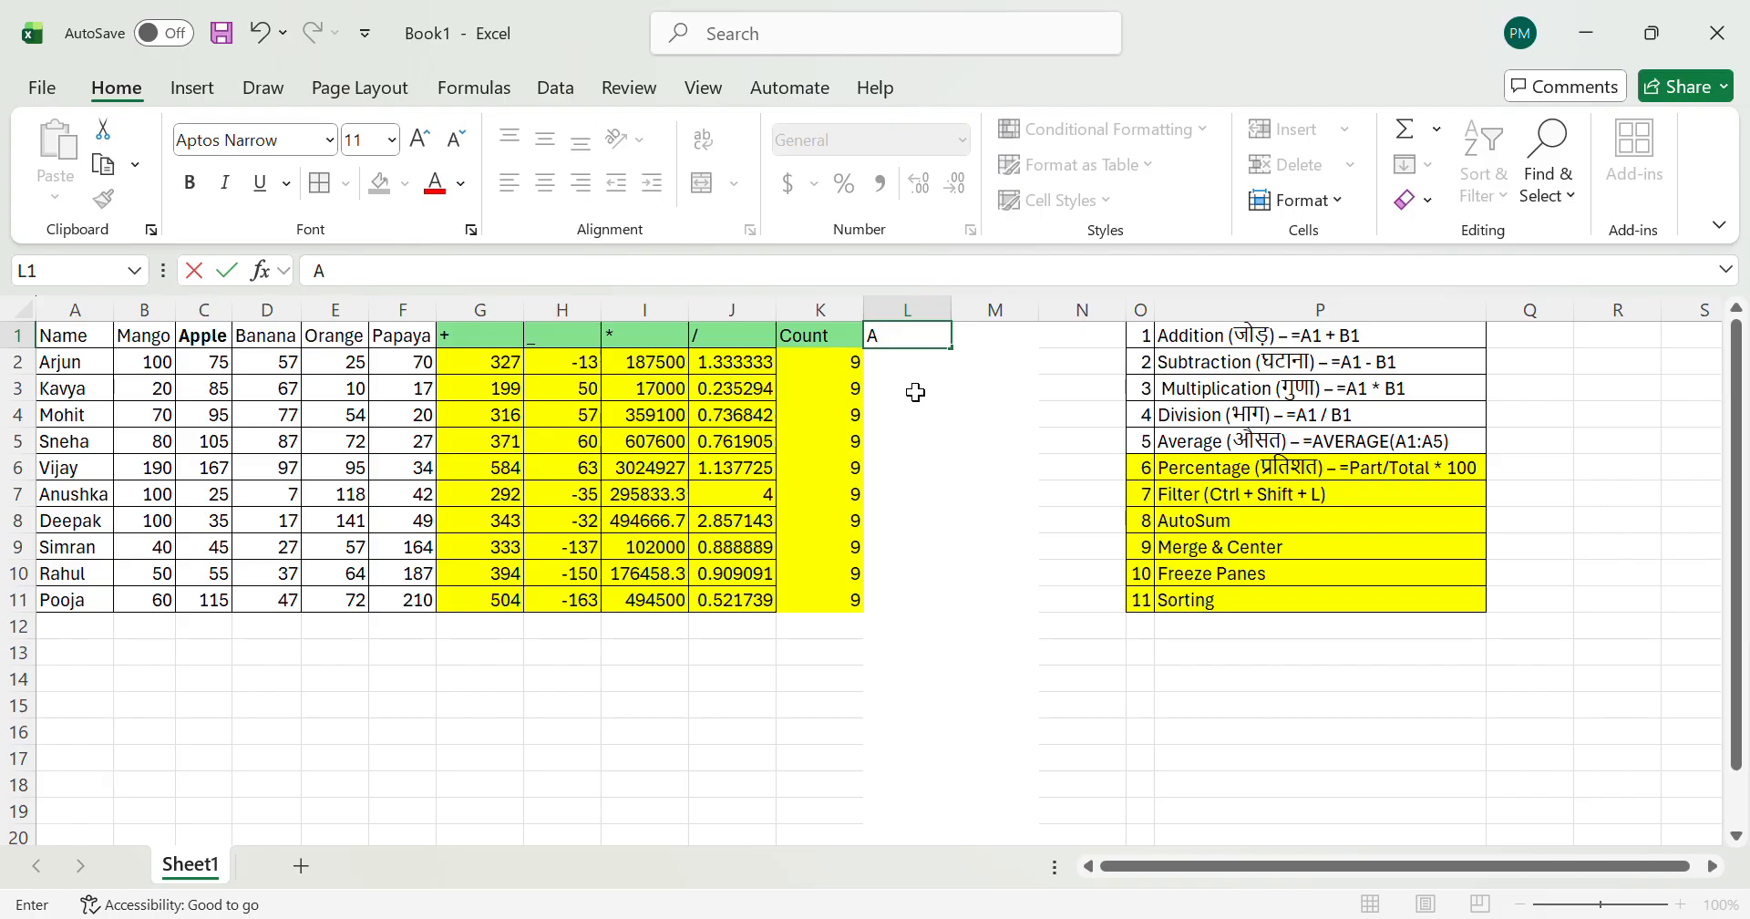
text(verage)
key(Return)
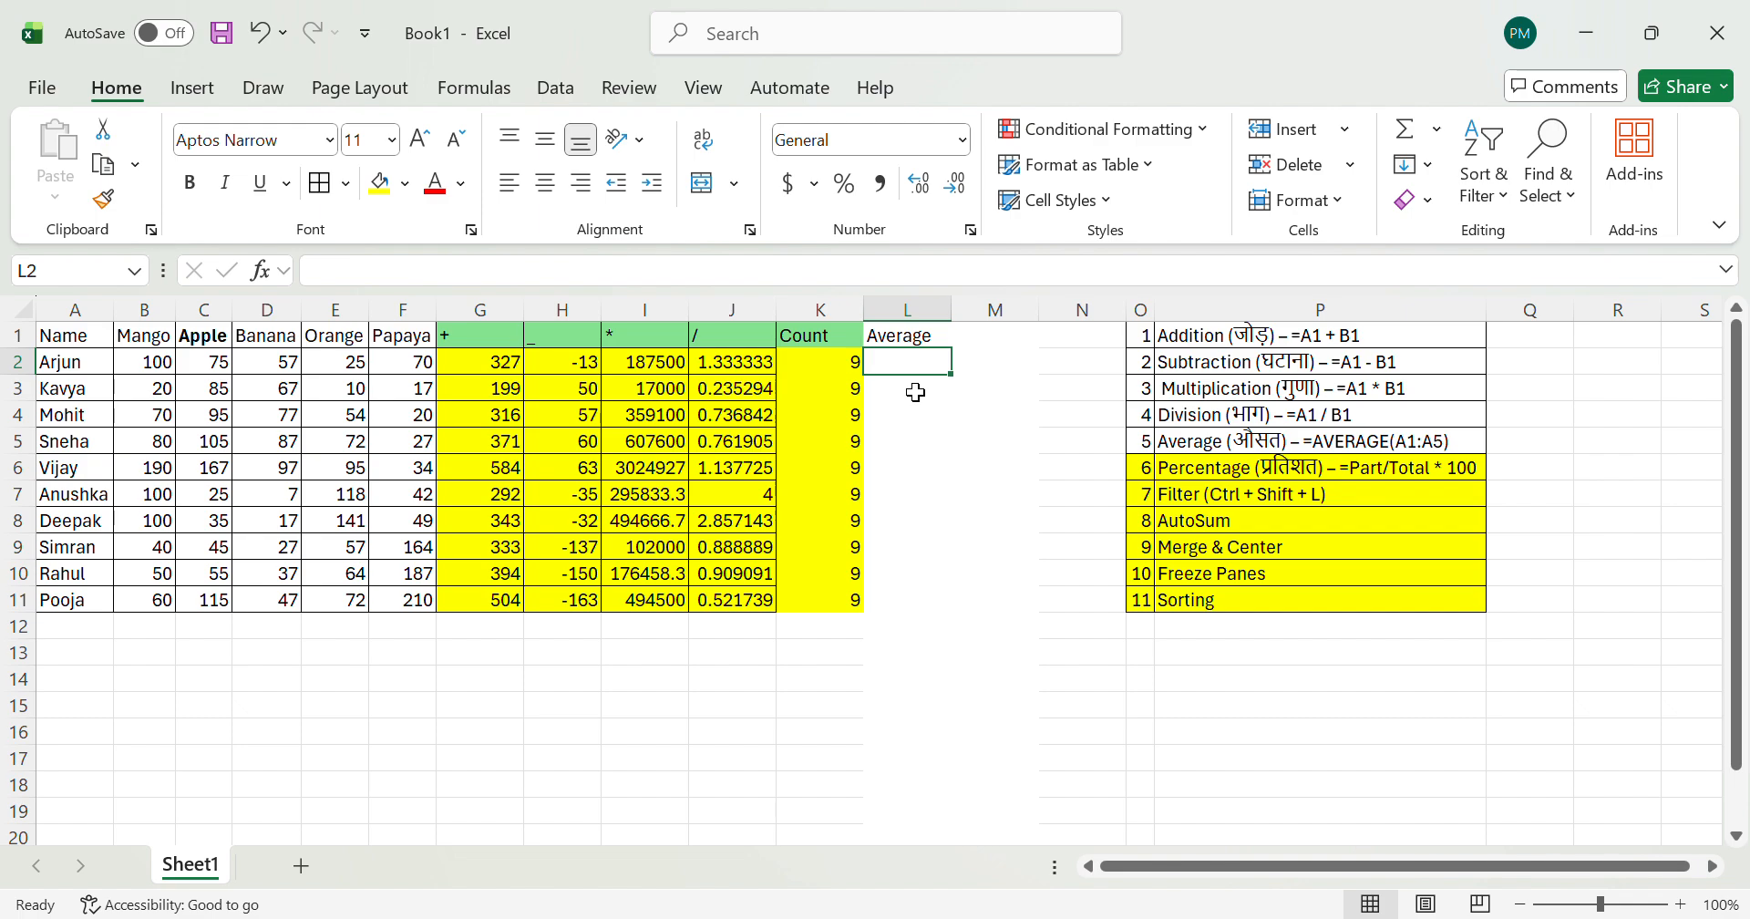
Step: Enter =AVERAGE(B2:F2) in L2 to average the fruit quantities of the first data row
text(=)
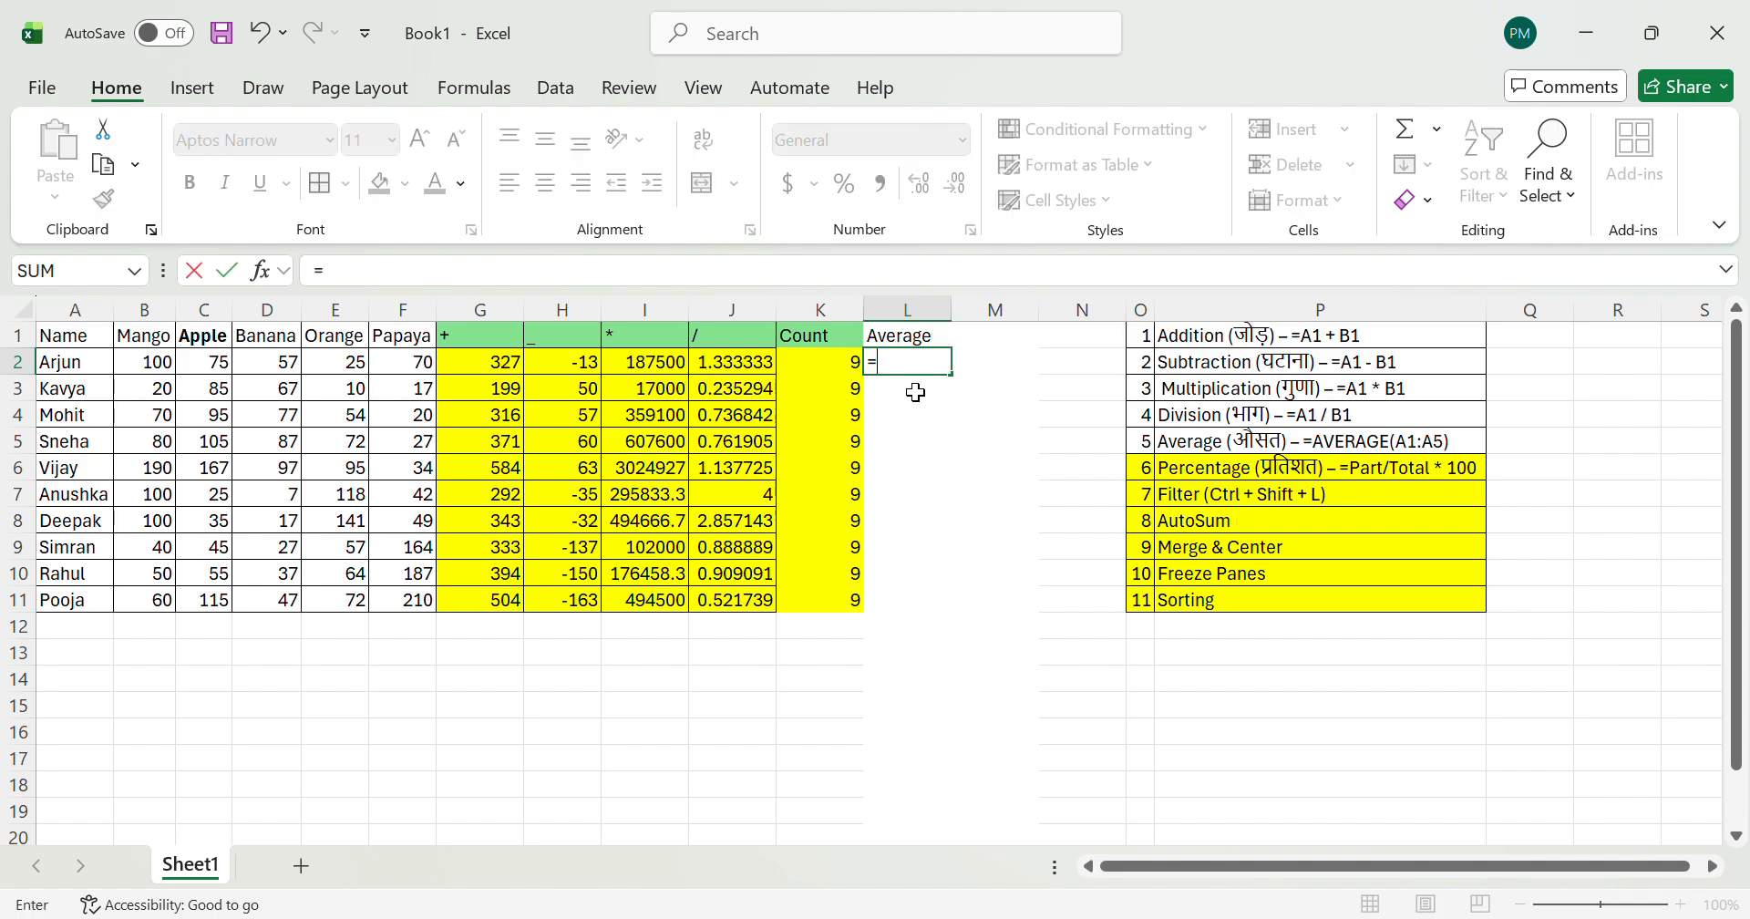
text(ave)
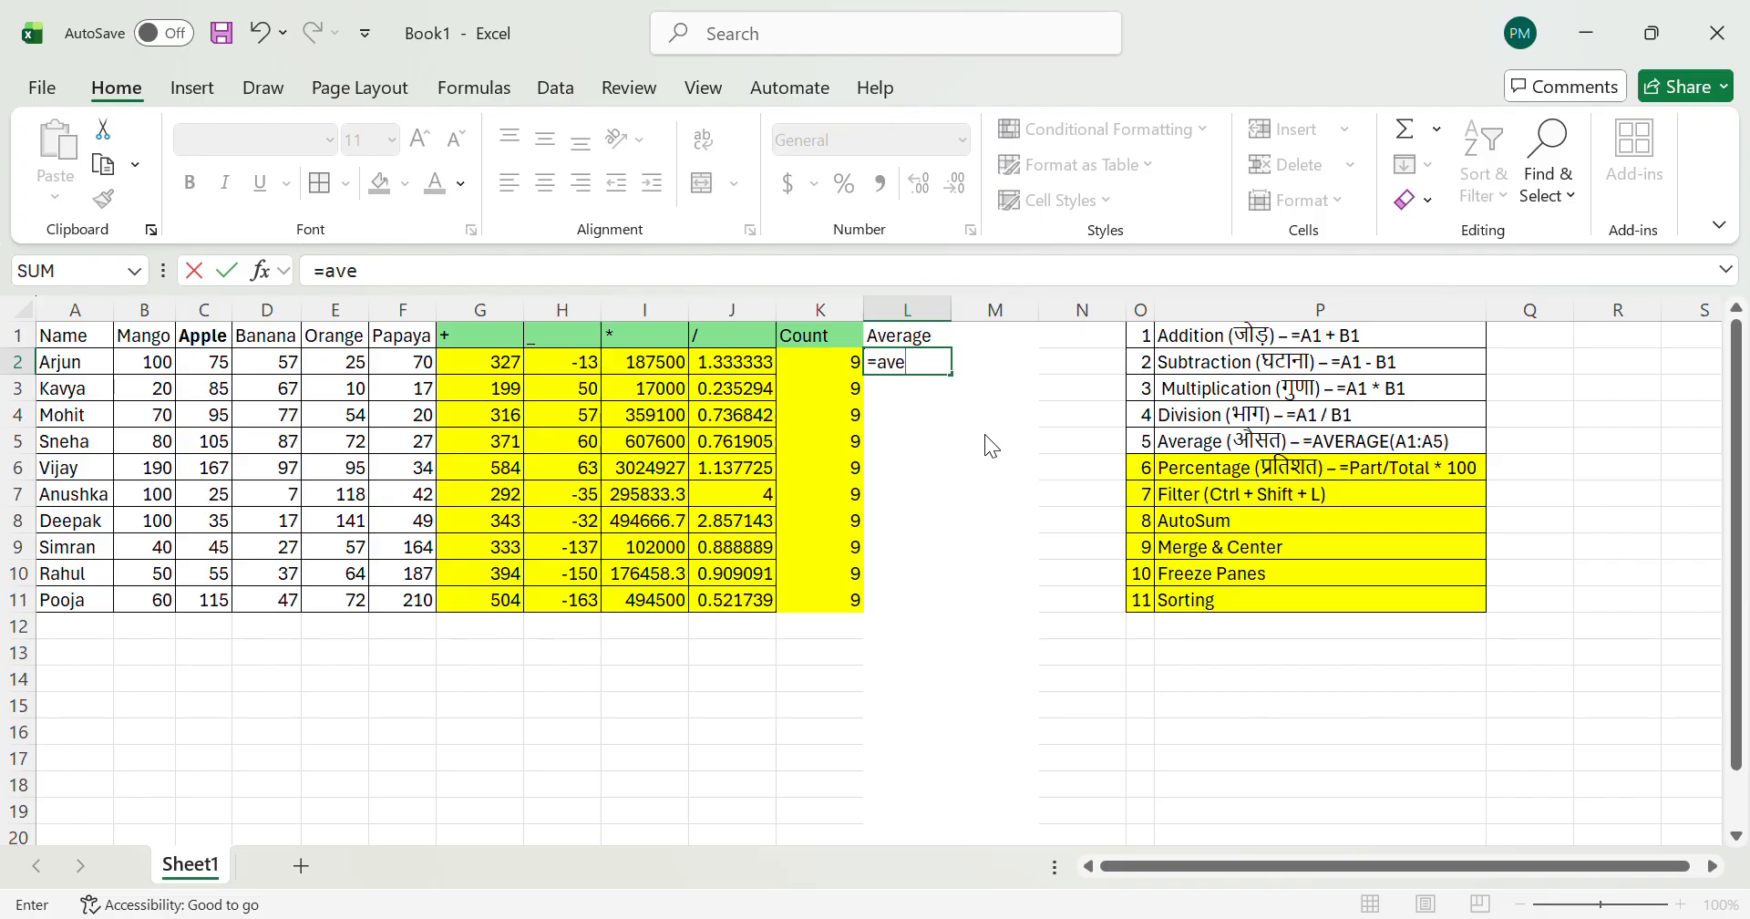
key(Tab)
key(Left)
key(Left)
key(Left)
key(Left)
key(Left)
key(Left)
key(Left)
key(Left)
key(Left)
key(Left)
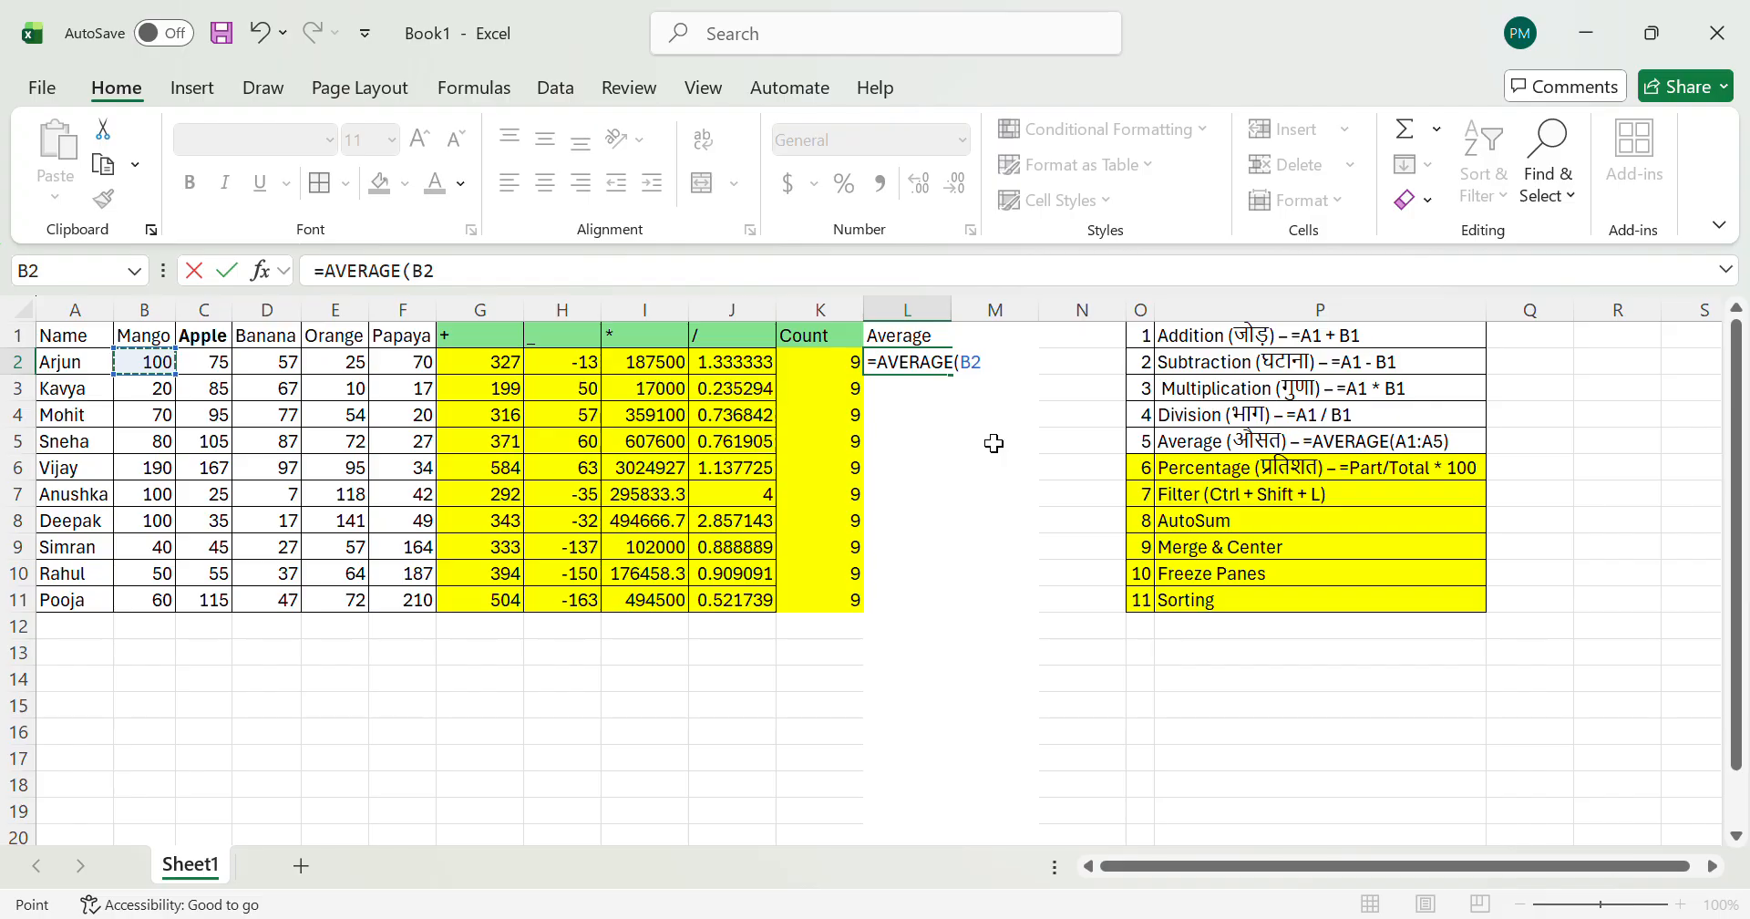
key(shift+Right)
key(shift+Right)
key(shift+Right)
key(shift+Right)
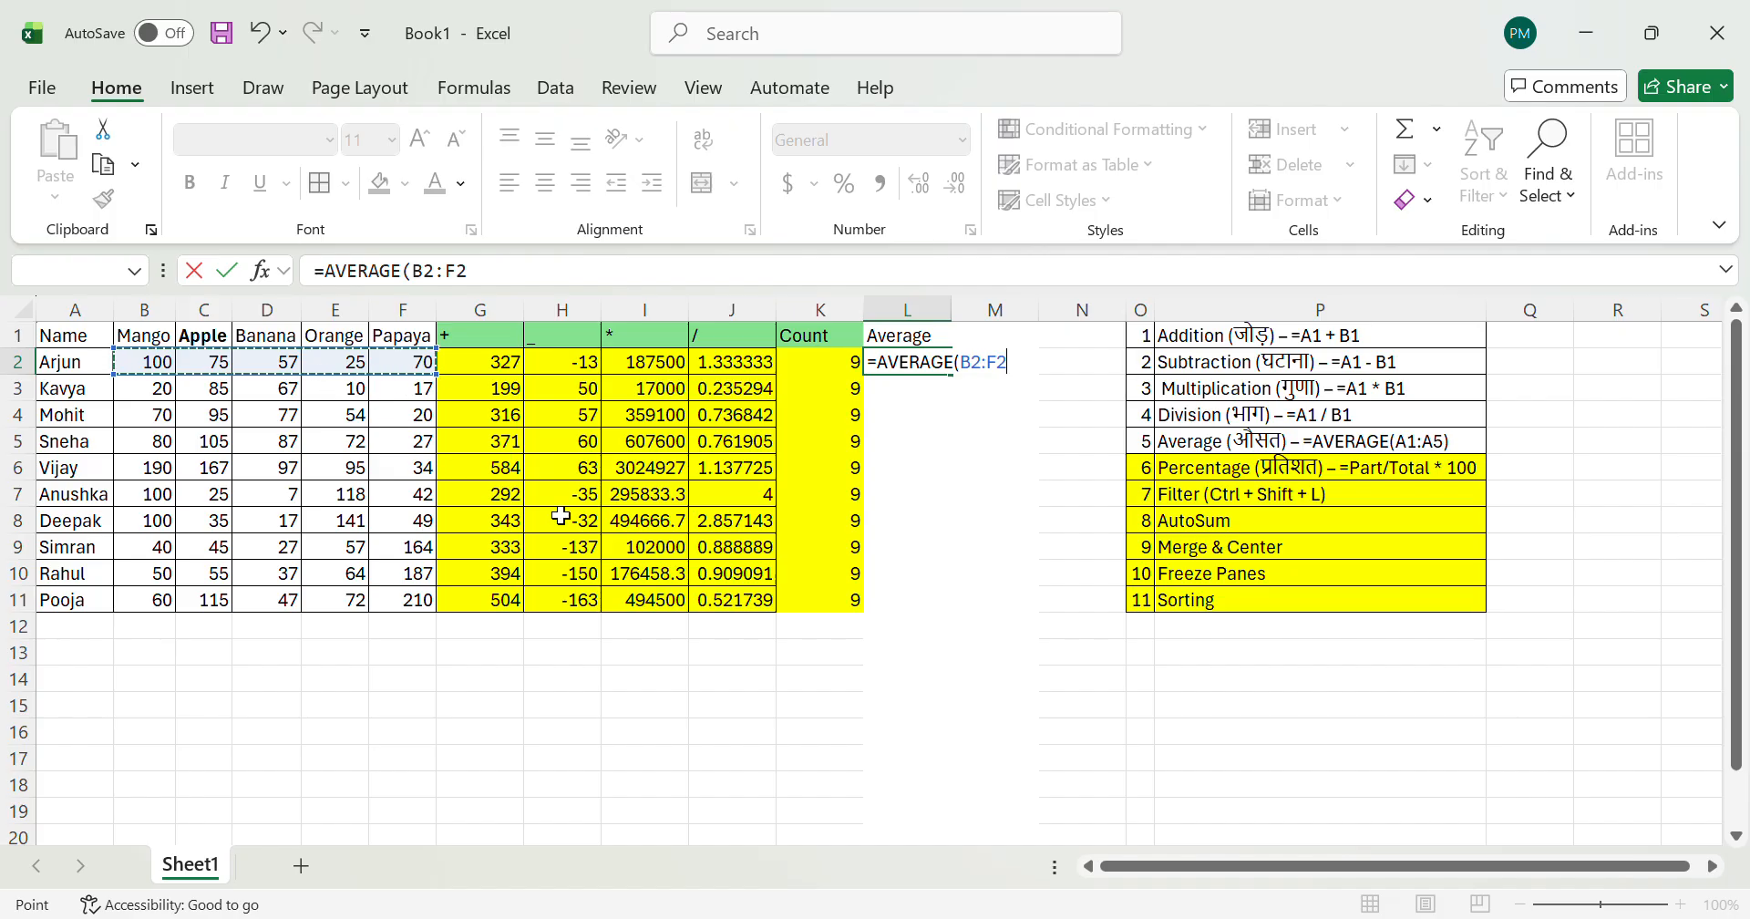
key(ctrl+Return)
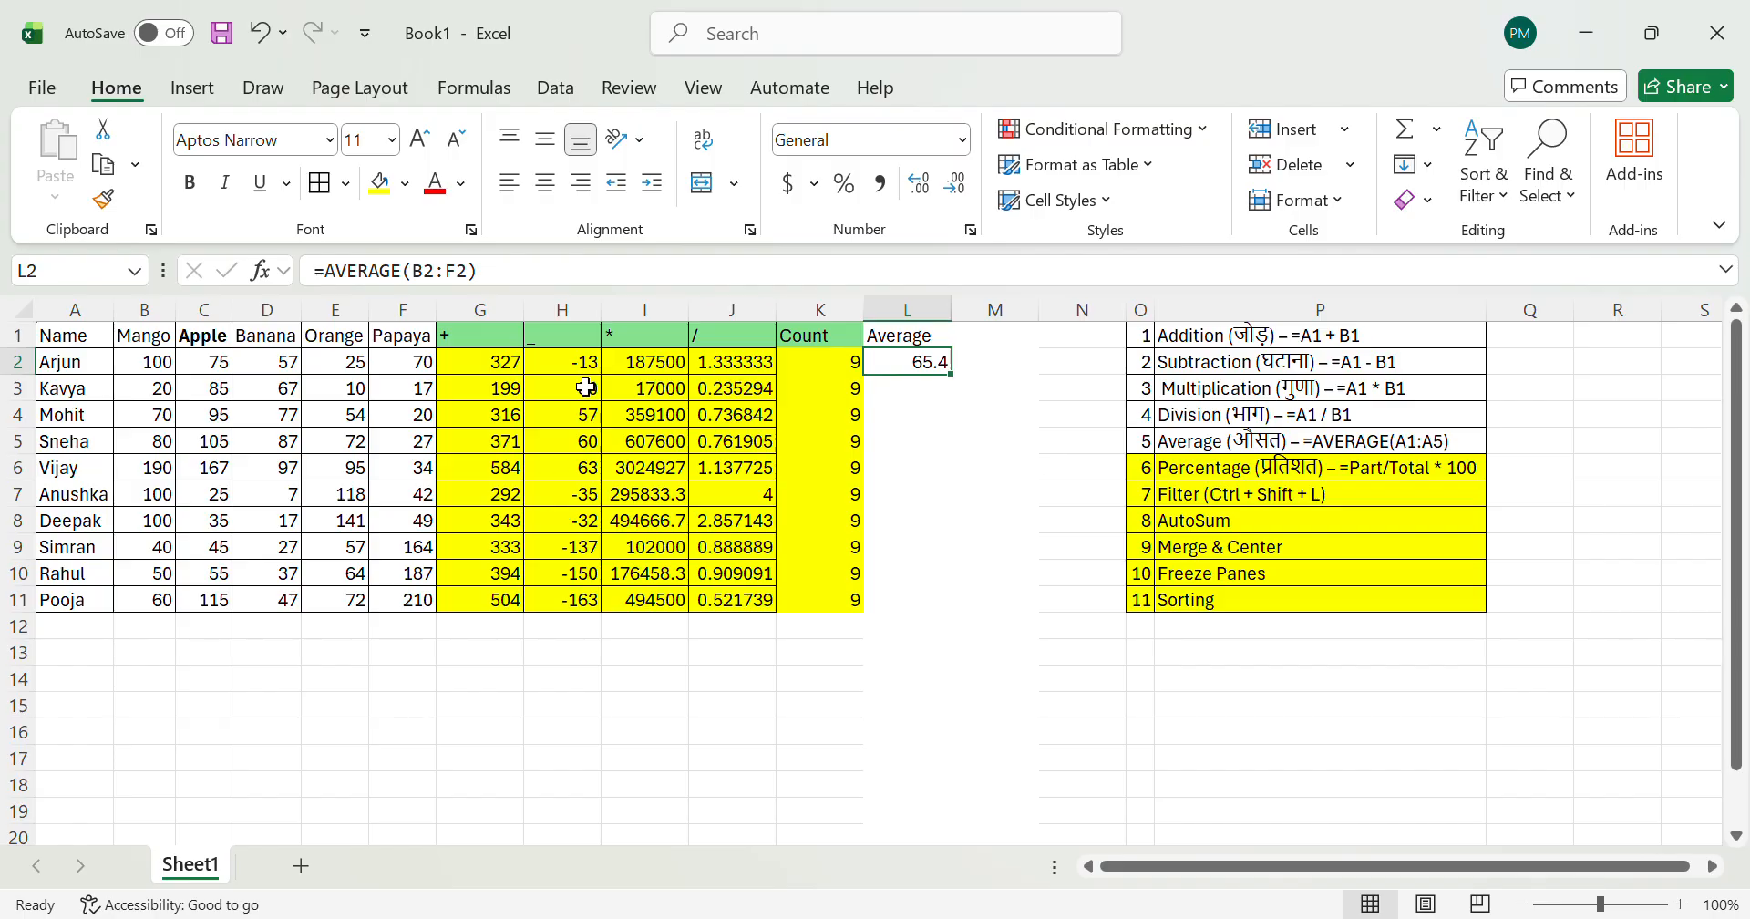
Step: Select B2:F2 to compare the row's average with the formula result in L2
click(151, 364)
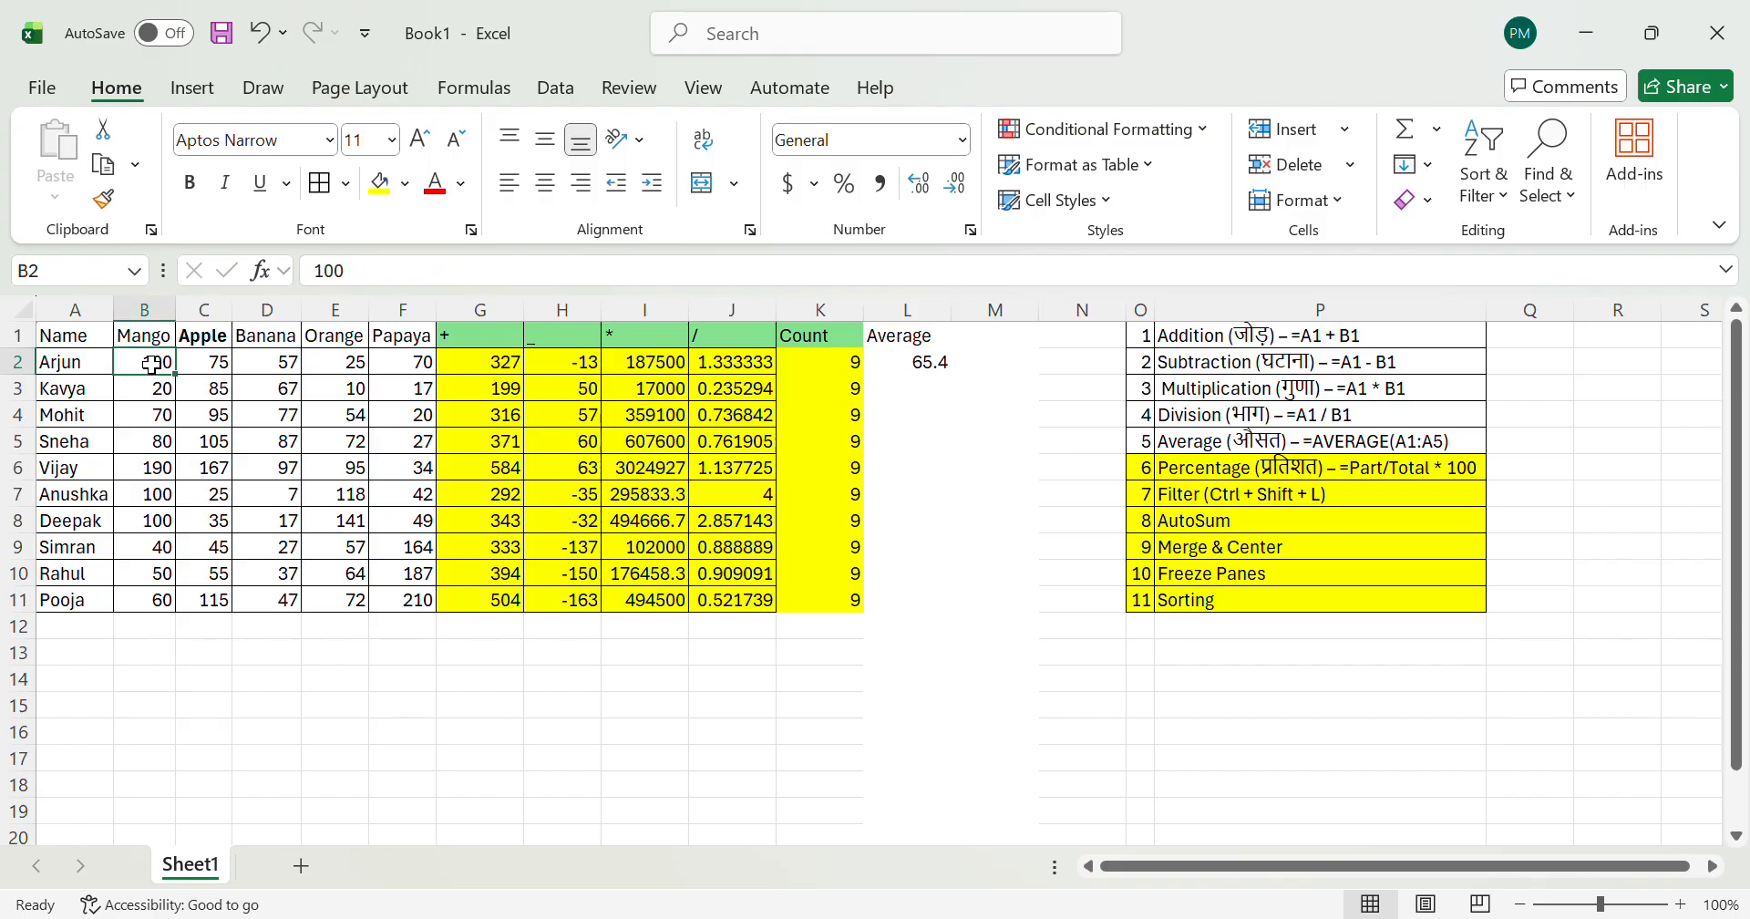
key(shift+Right)
key(shift+Right)
key(shift+Right)
key(shift+Right)
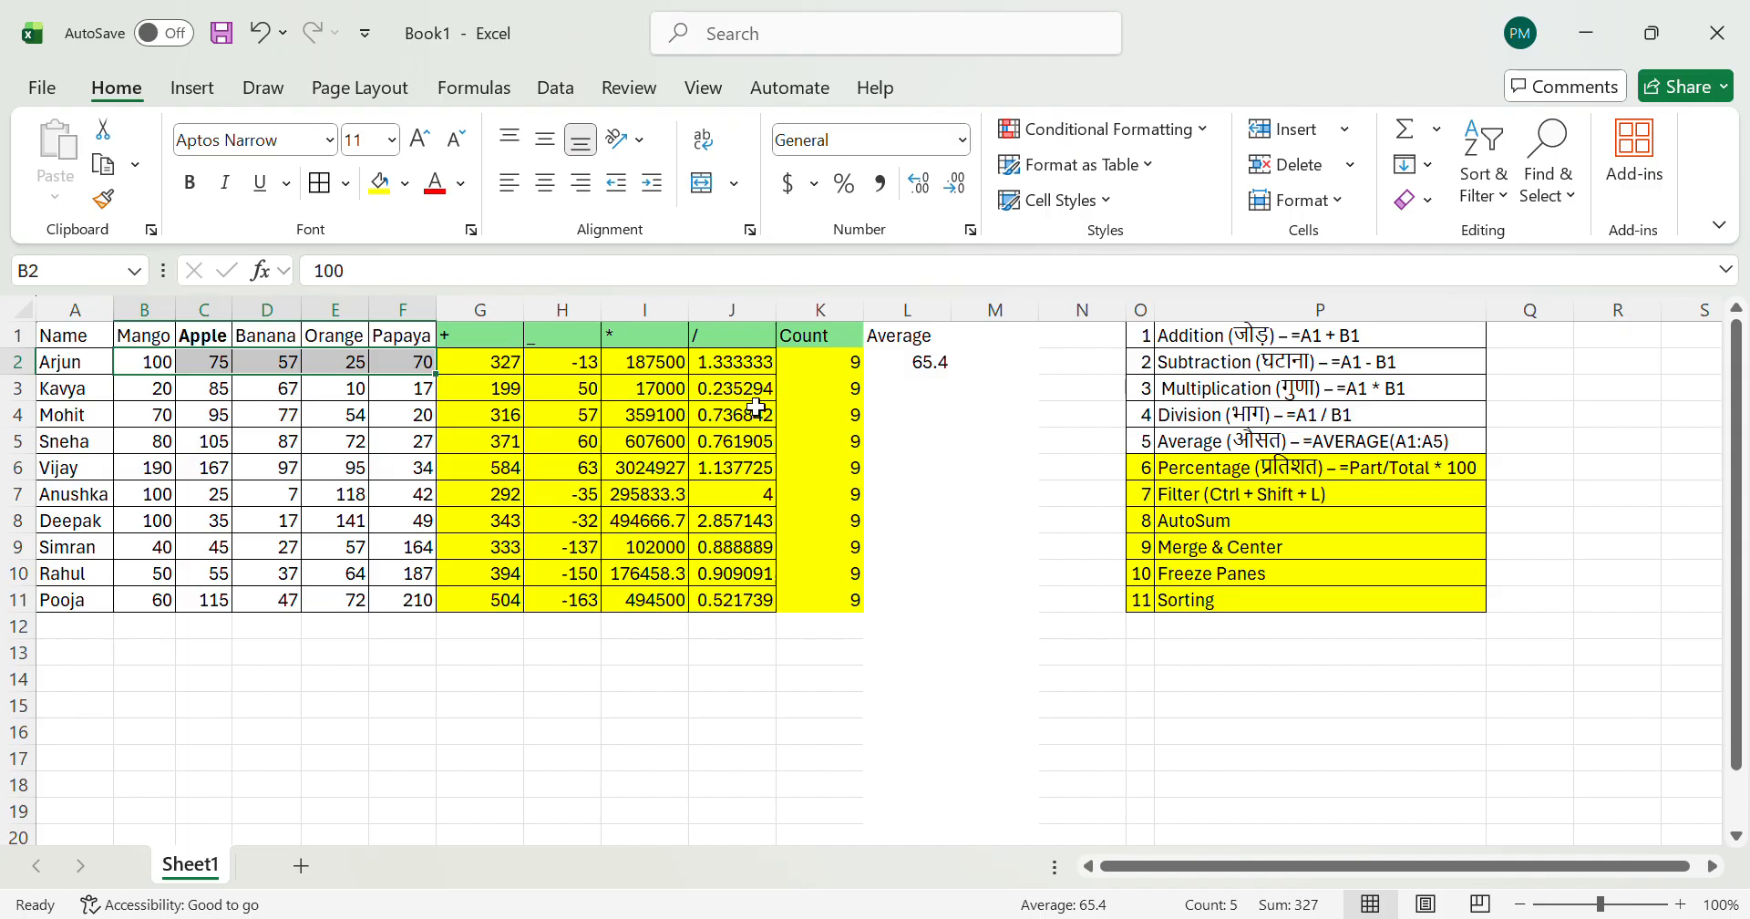
Step: Re-enter =AVERAGE(B2:F2) in L2 and fill the formula down to L11
click(940, 389)
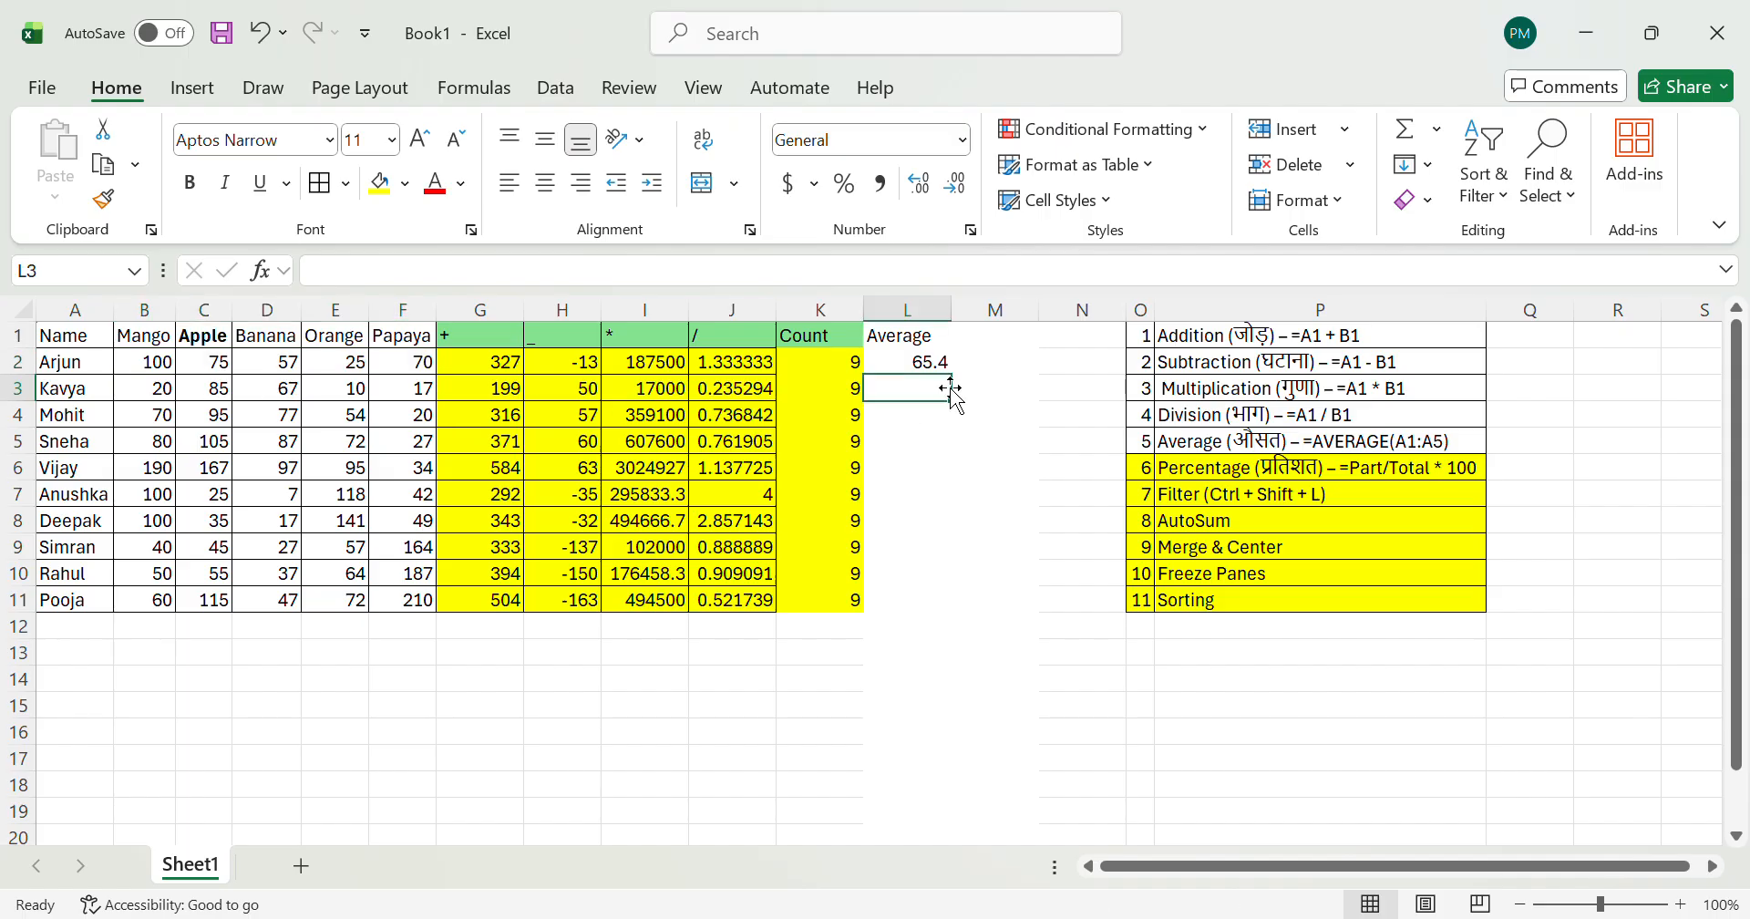
key(Up)
key(Left)
key(Right)
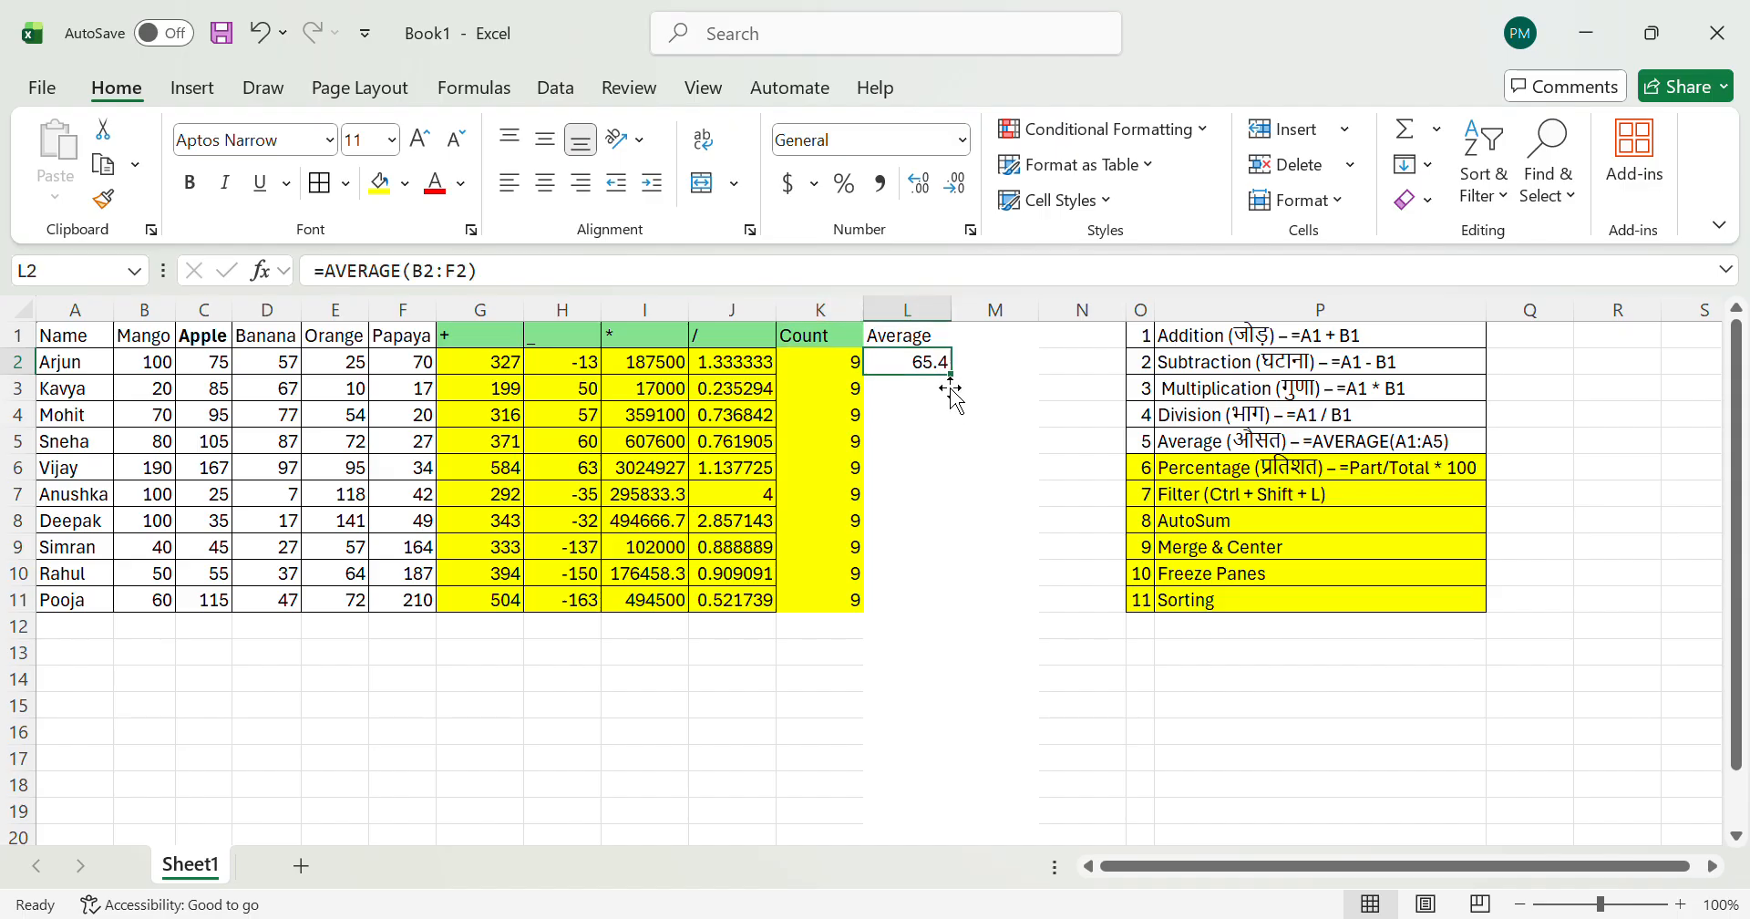
text(=ave)
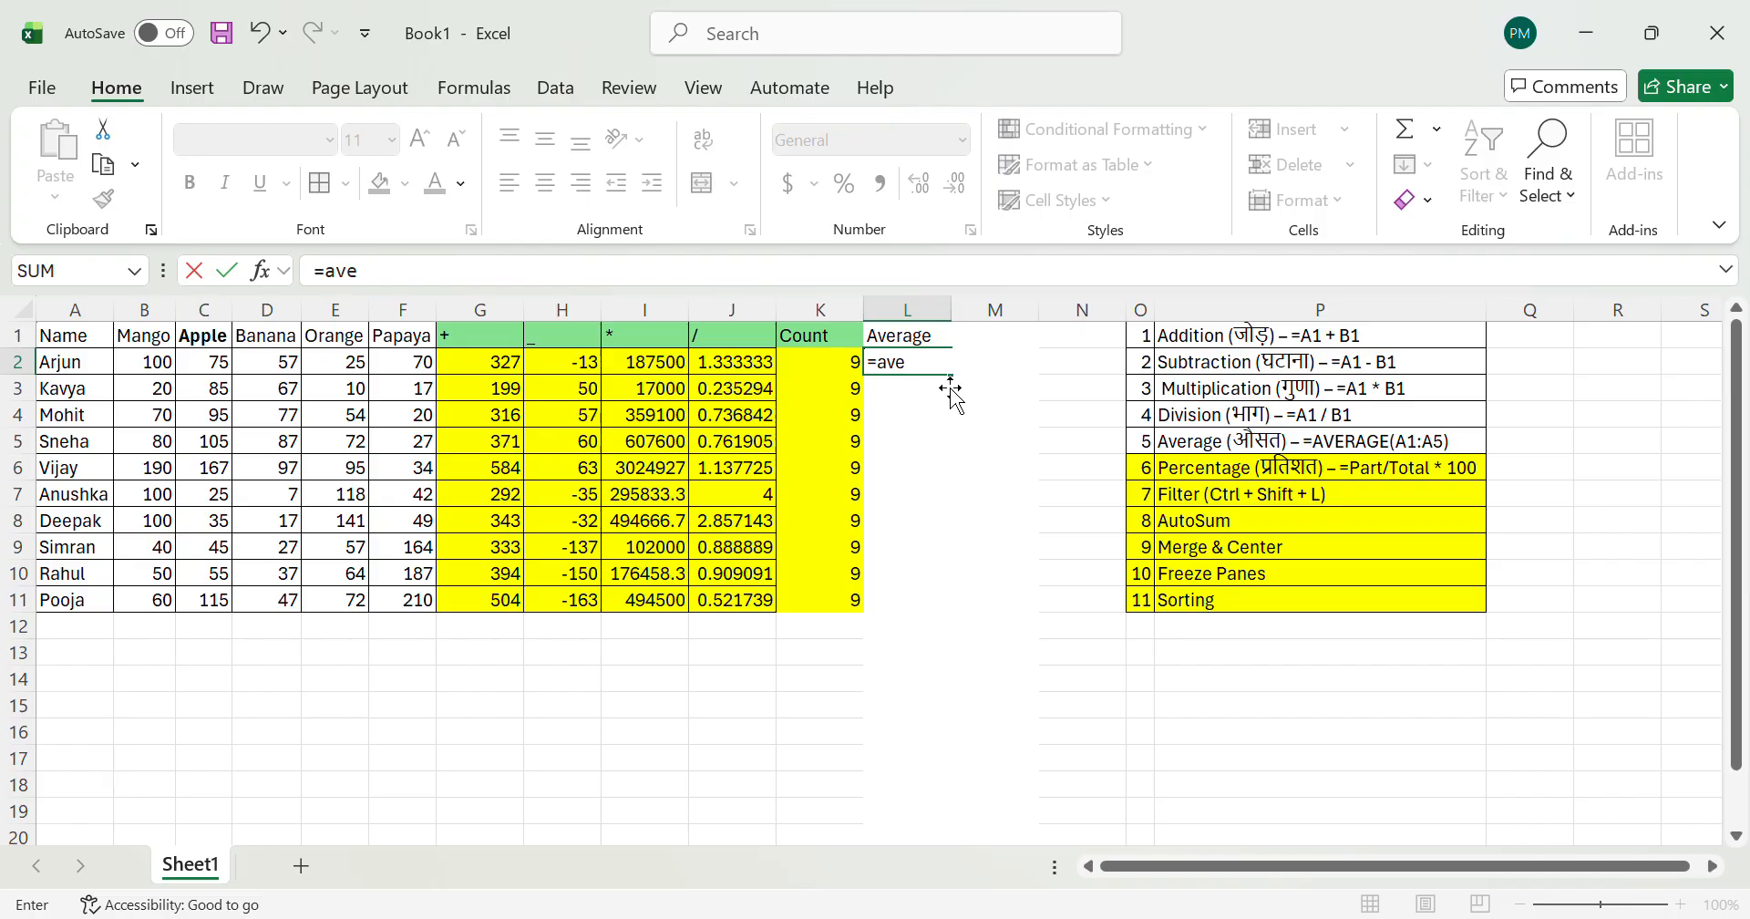
key(Tab)
key(Left)
key(Left)
key(Left)
key(Left)
key(Left)
key(Left)
key(Left)
key(Left)
key(Left)
key(Left)
key(shift+Right)
key(shift+Right)
key(shift+Right)
key(shift+Right)
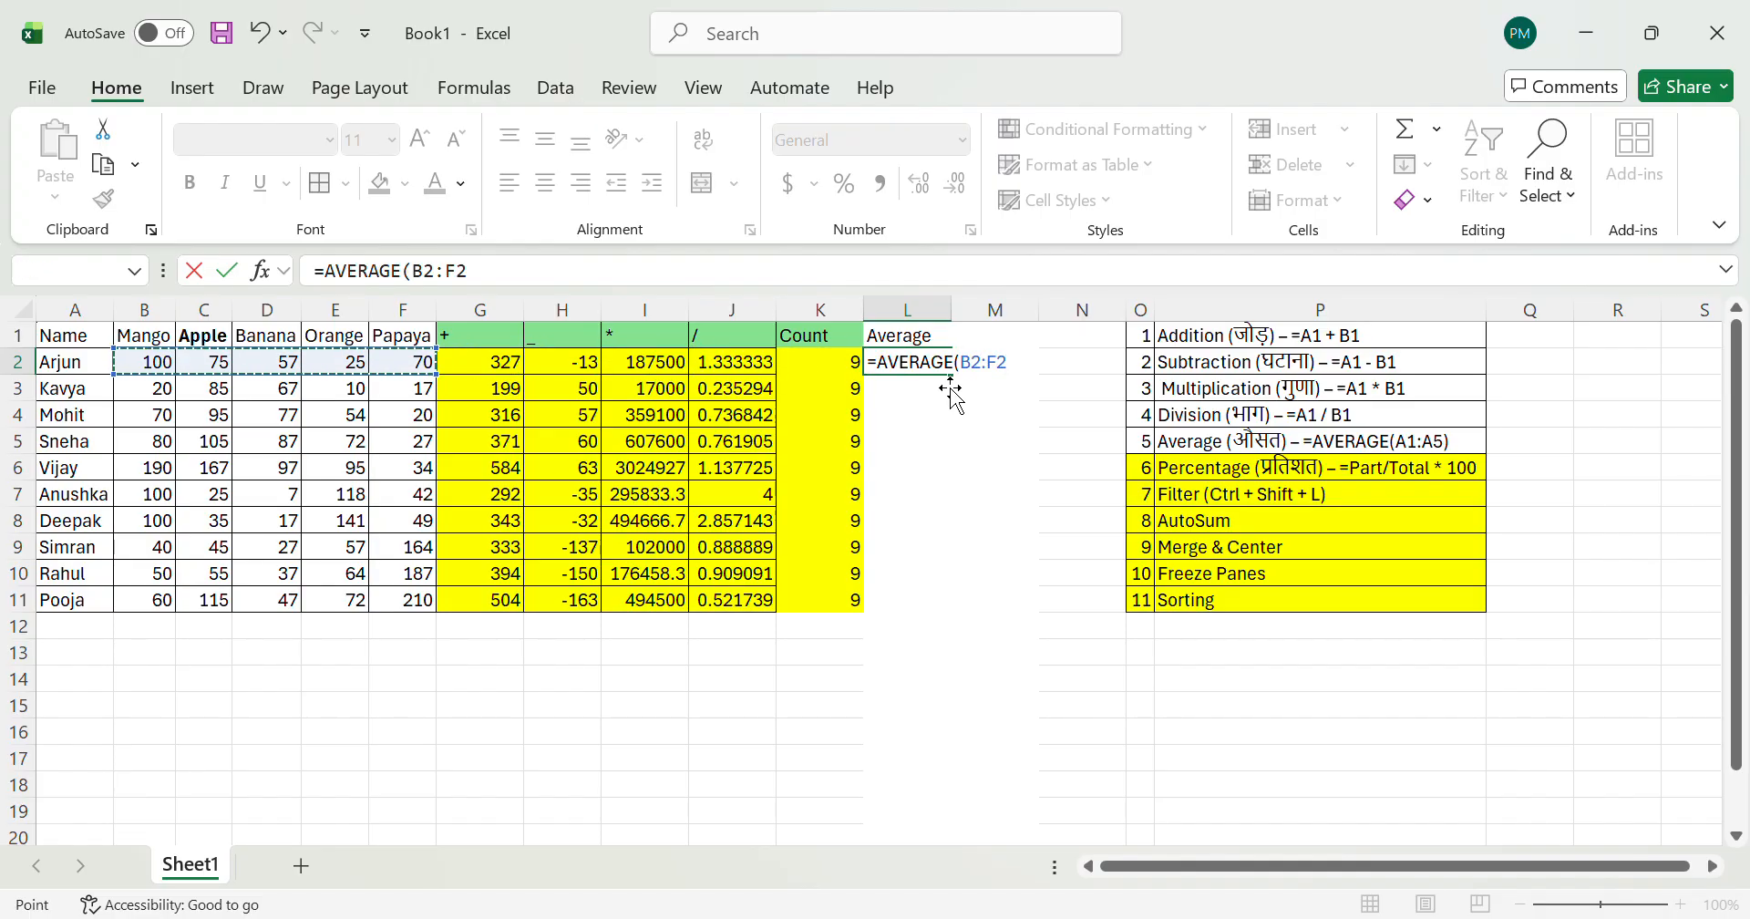
key(Return)
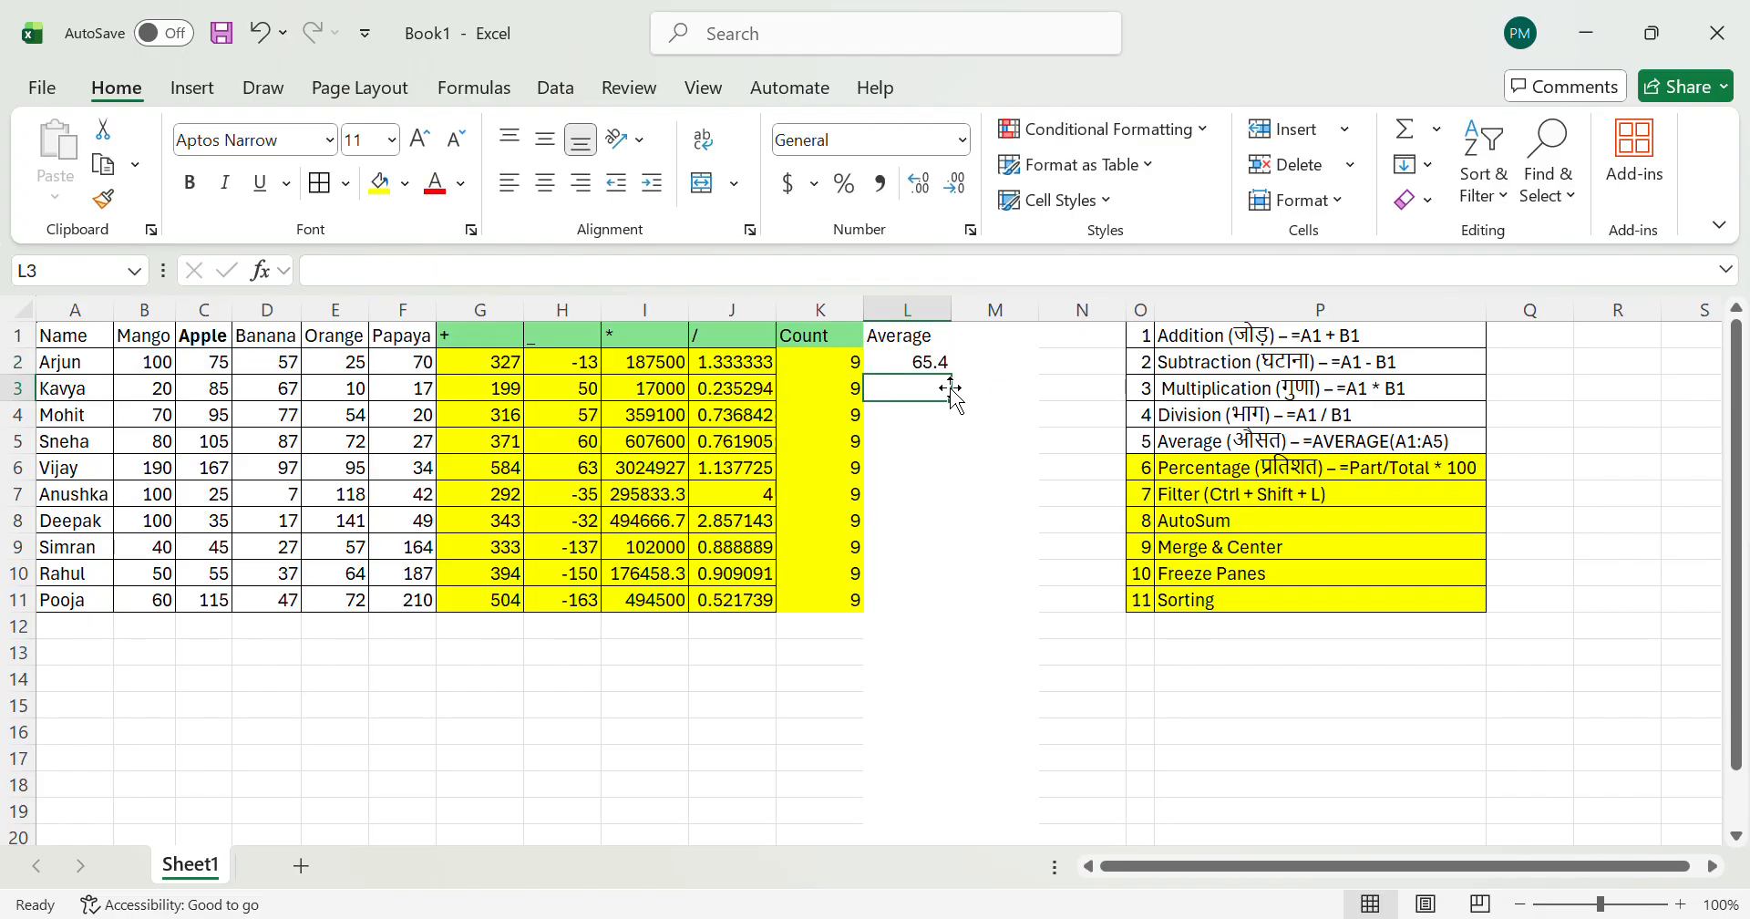
key(Up)
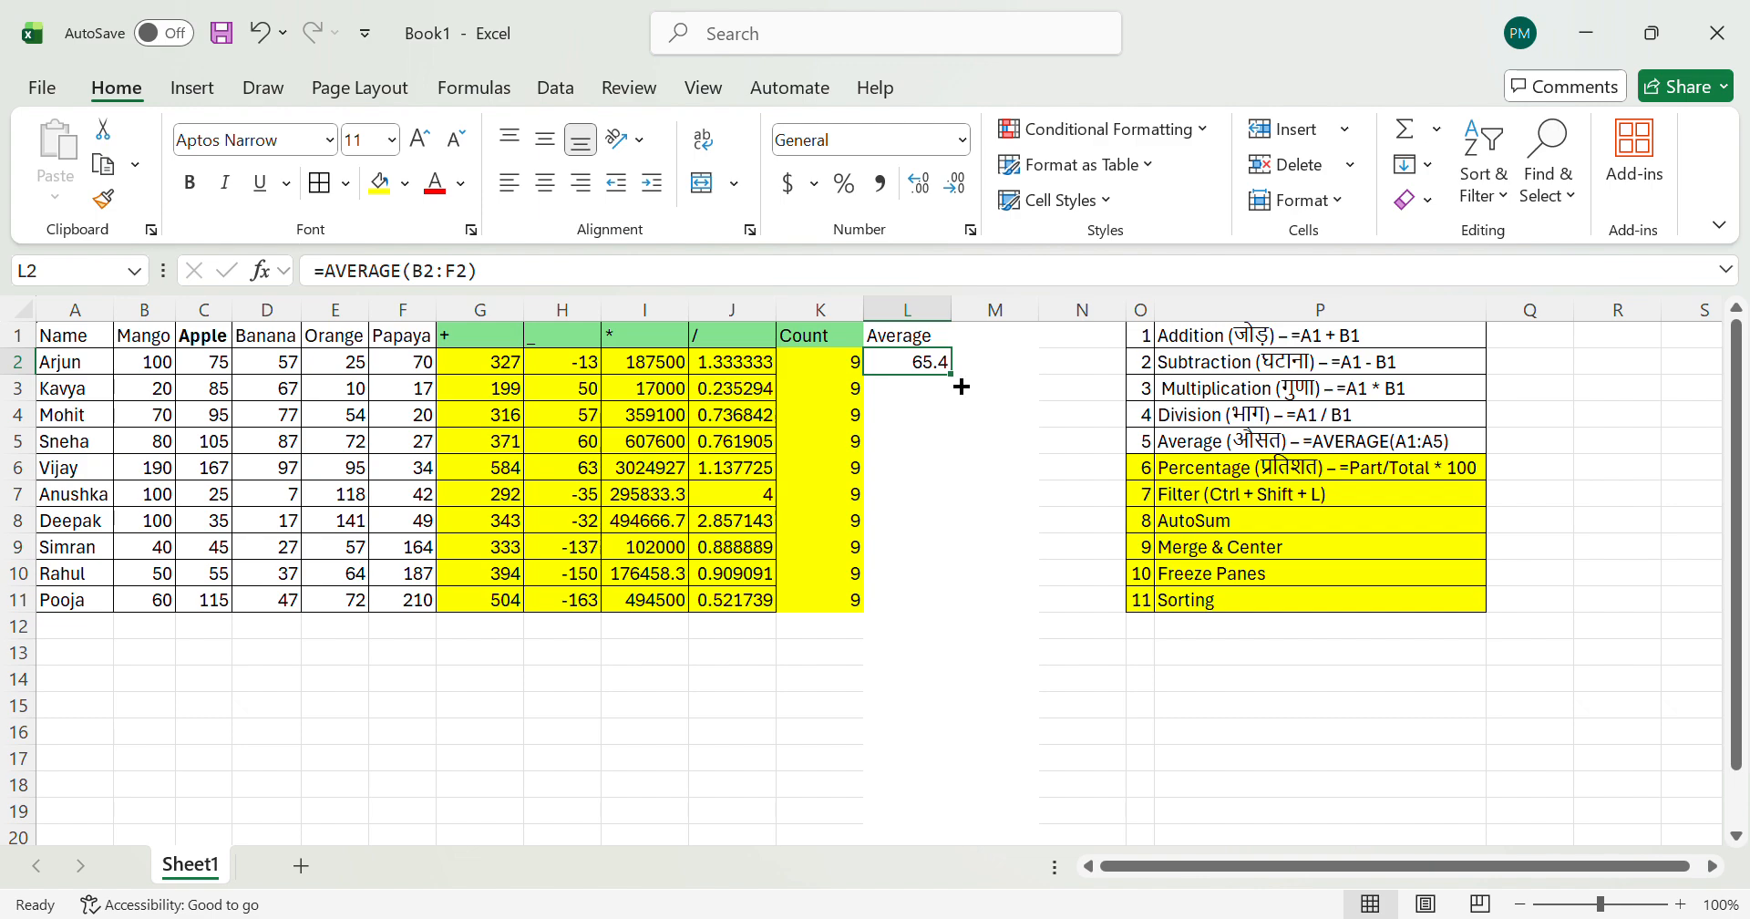
double_click(951, 375)
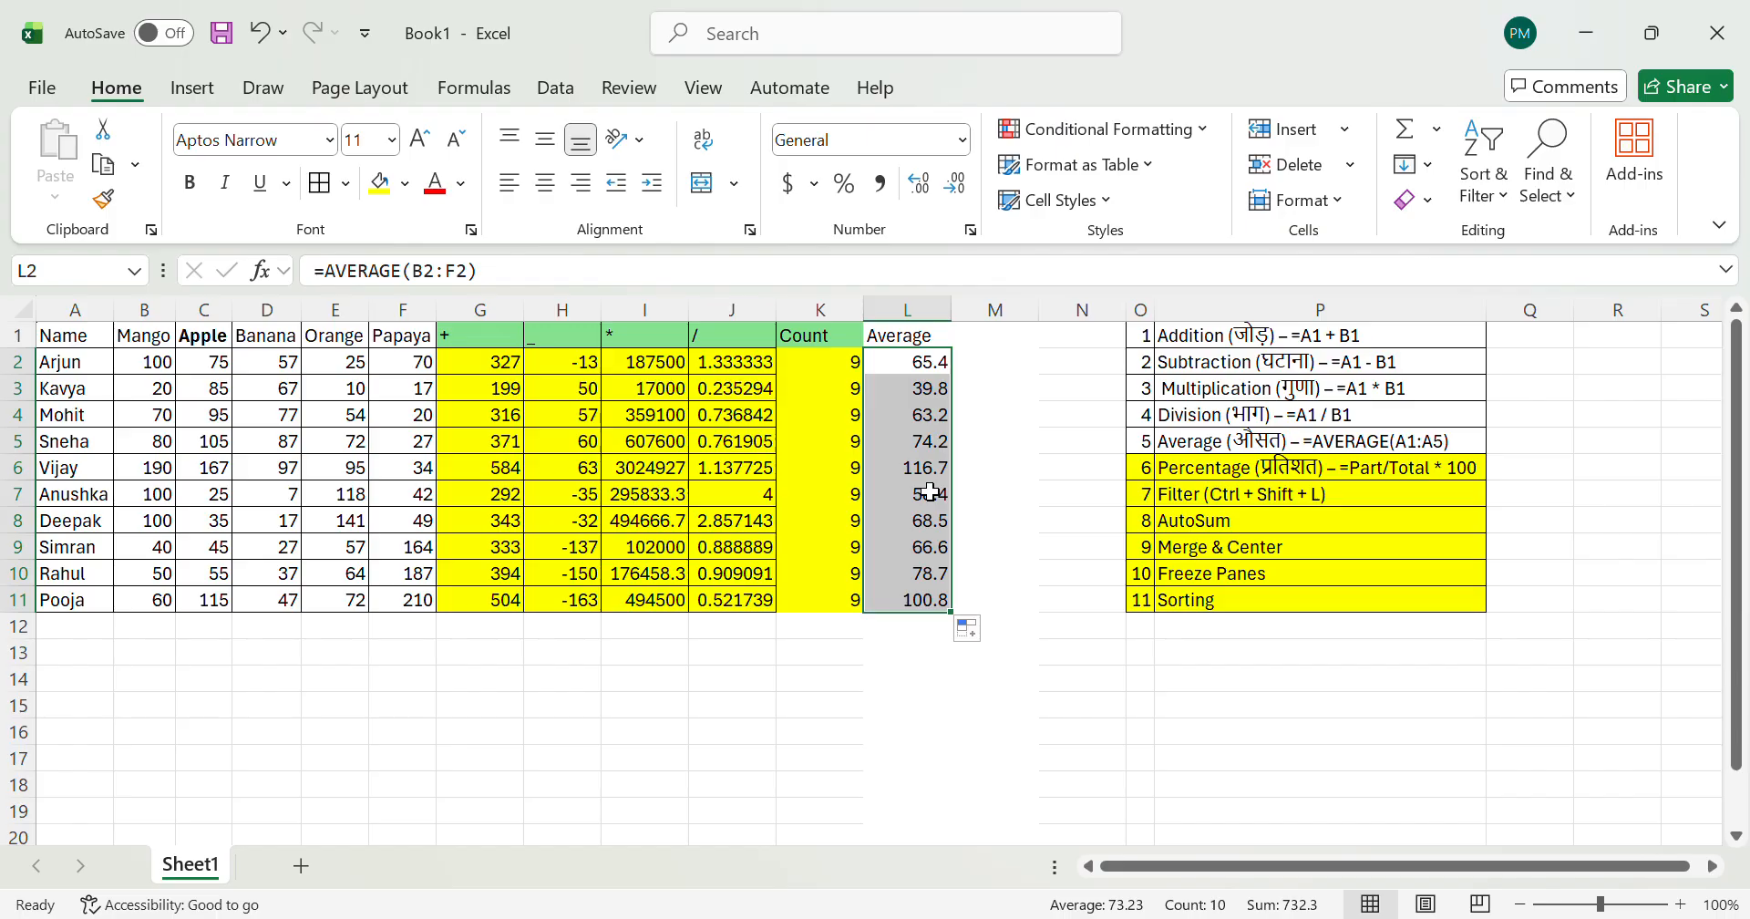
Step: Examine the AVERAGE formulas cell by cell in column L between rows 2 and 11
key(Up)
key(ctrl+Down)
key(ctrl+Up)
key(Down)
key(ctrl+shift+Down)
key(Up)
key(Down)
key(Down)
key(Up)
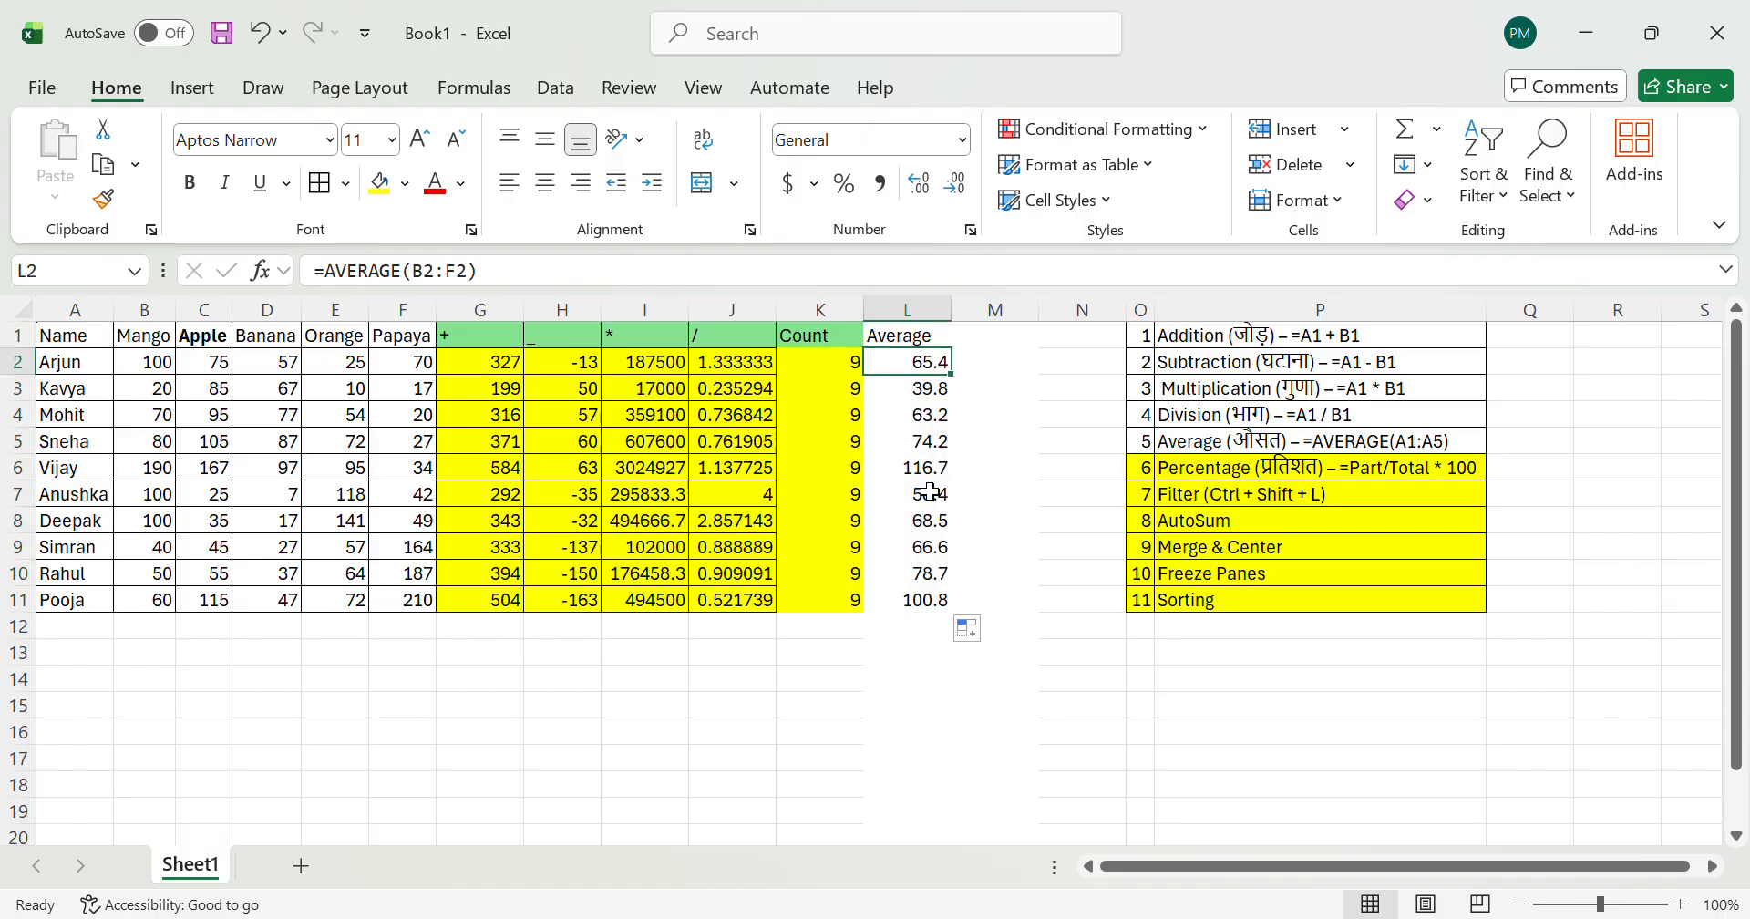
key(Down)
key(Down)
key(Up)
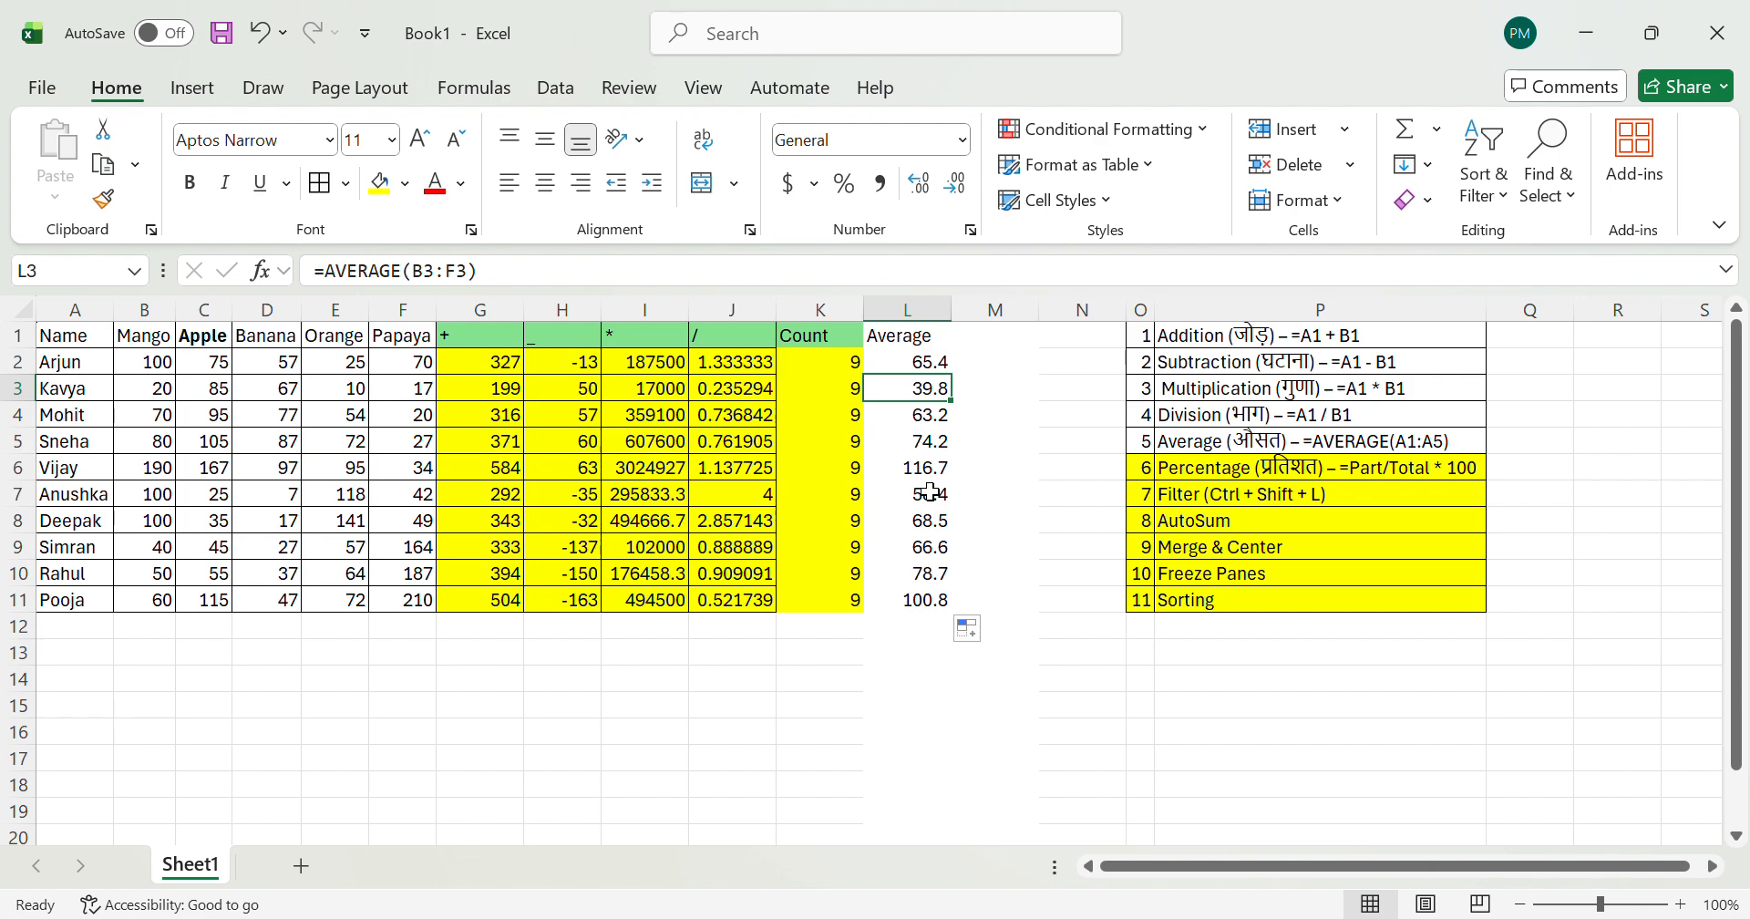
key(Down)
key(Down)
key(Down)
key(Down)
key(Down)
key(Down)
key(Down)
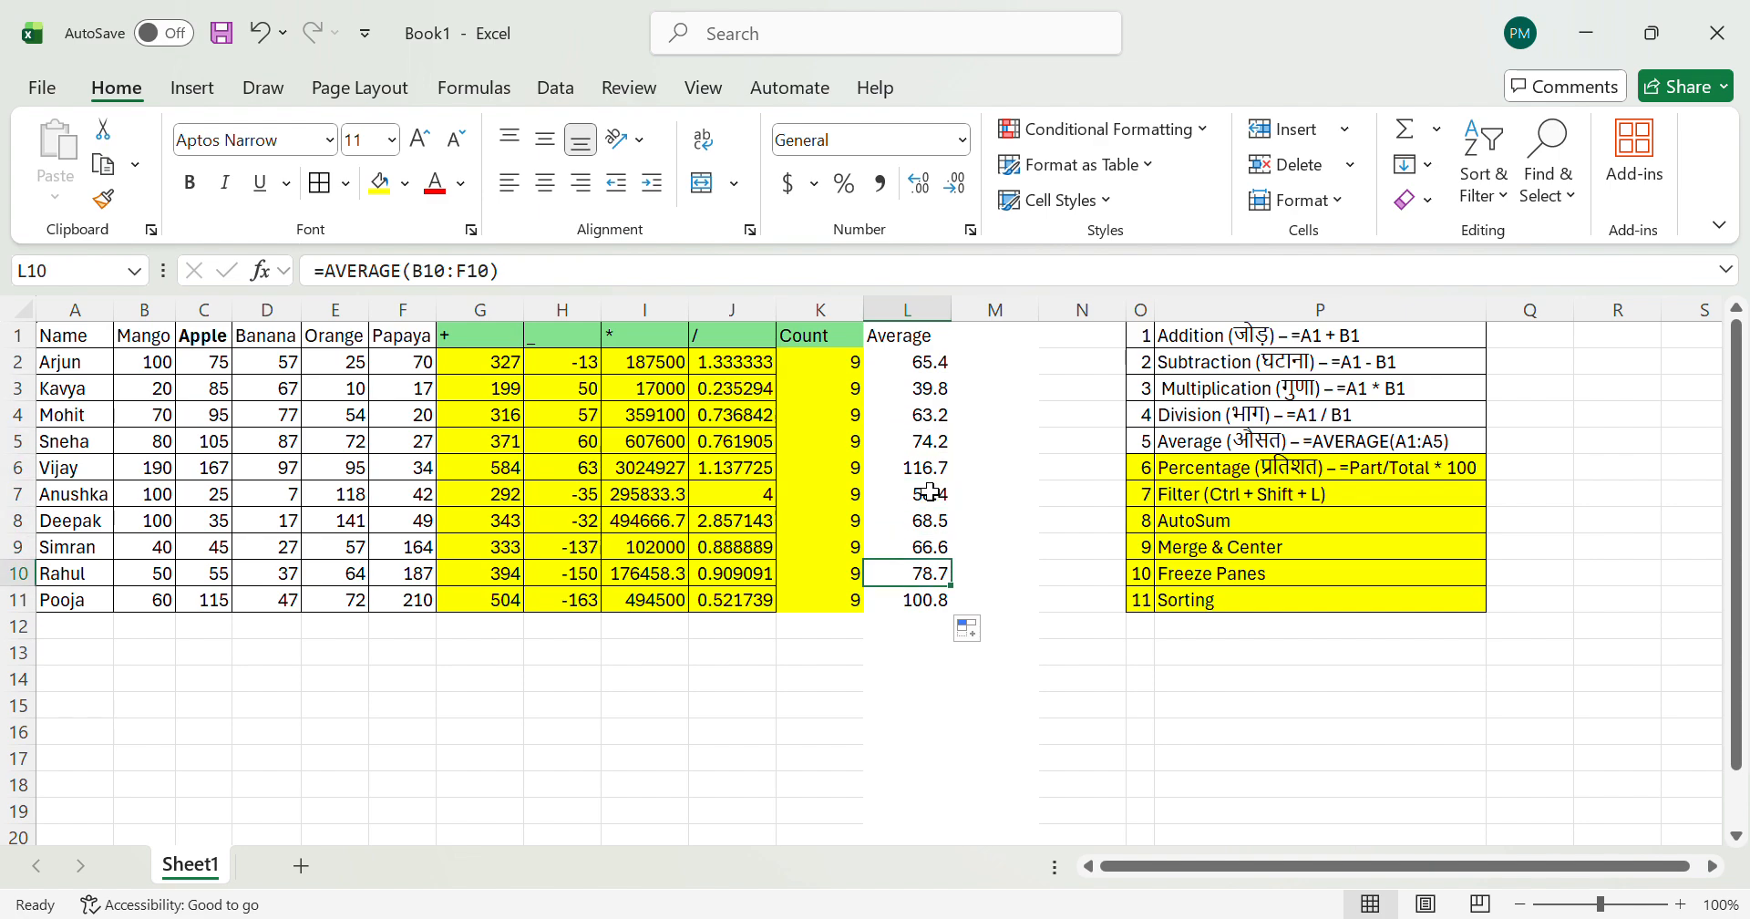
key(Up)
key(Up)
key(Up)
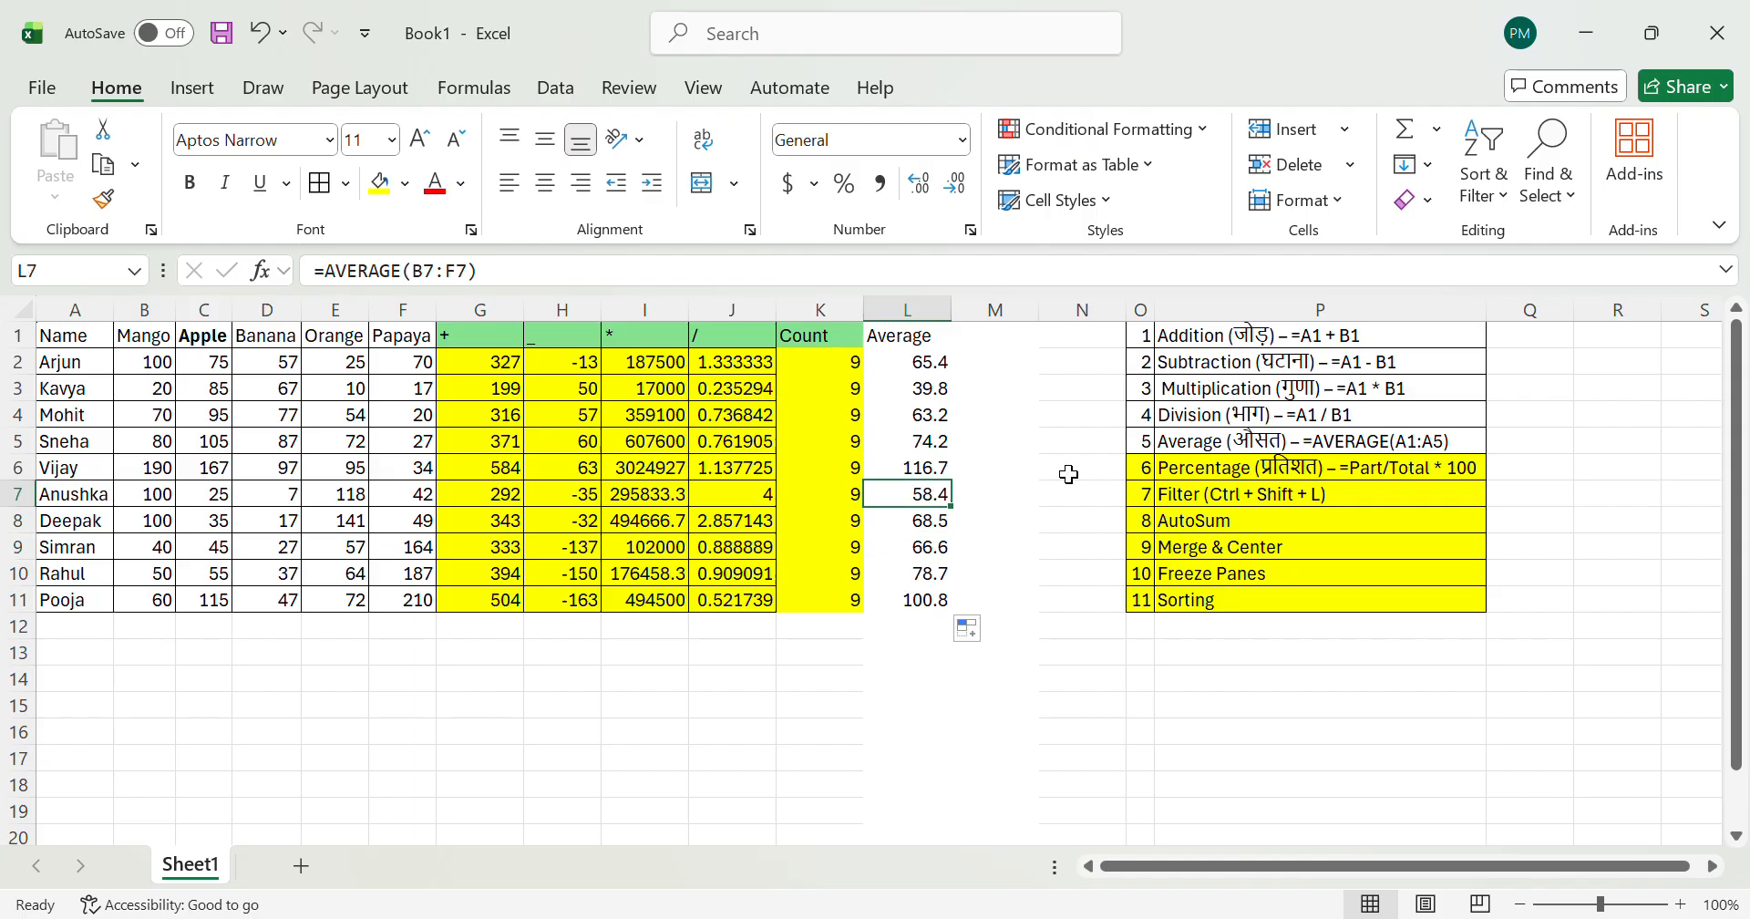
key(Up)
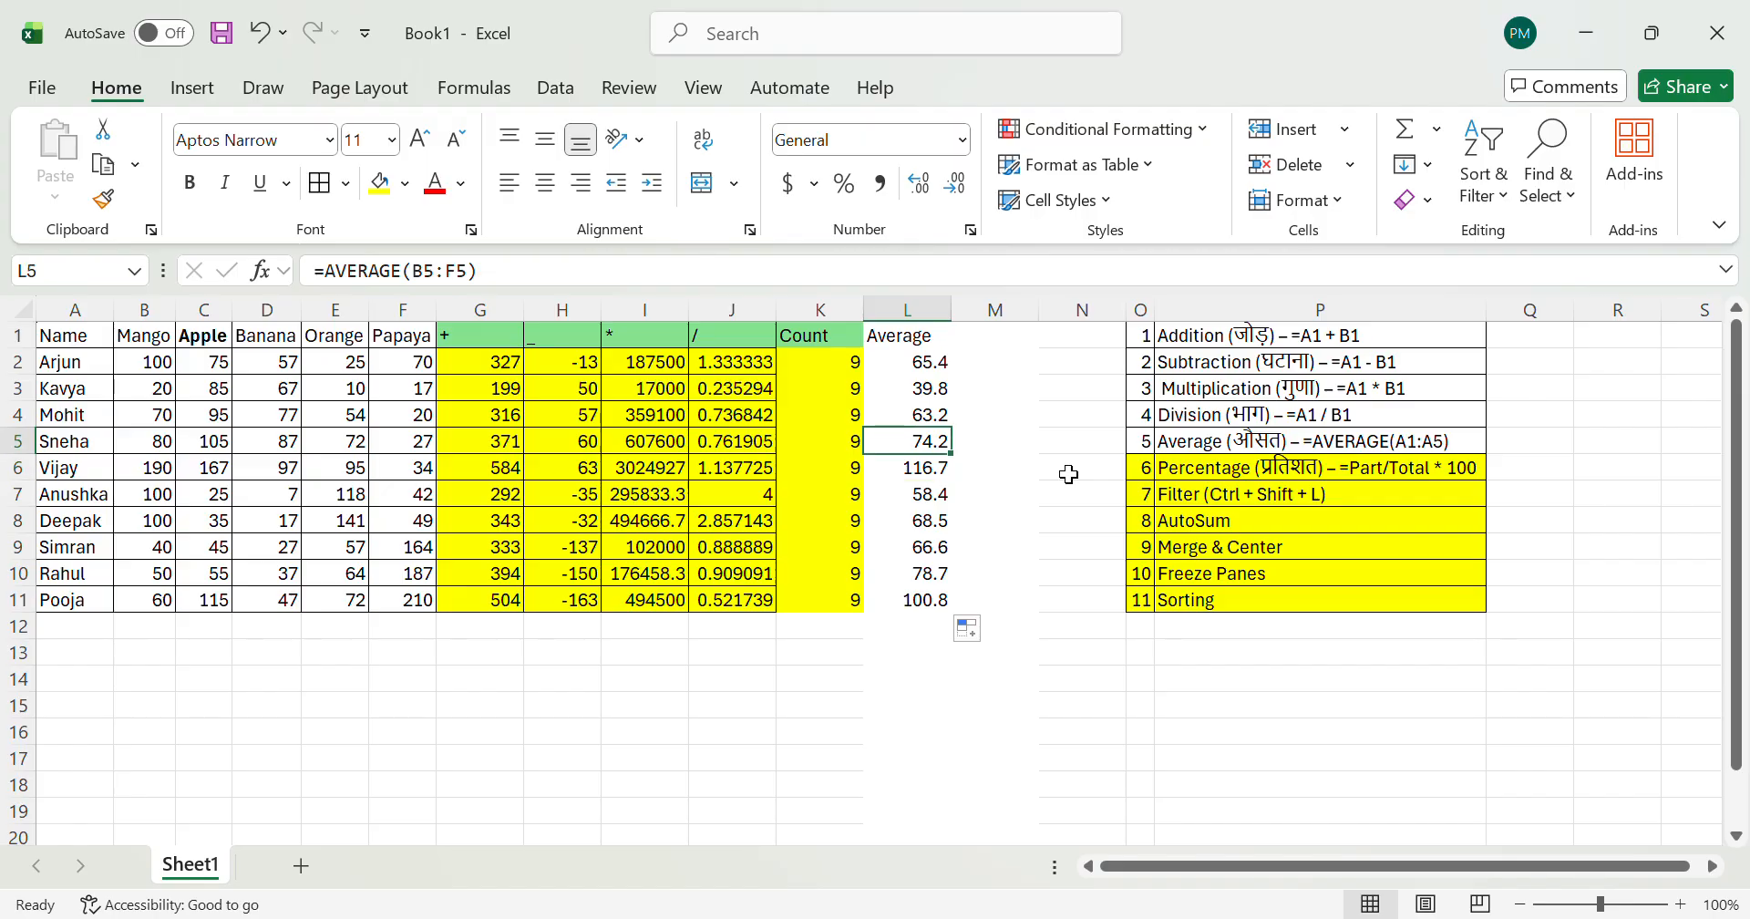
key(Up)
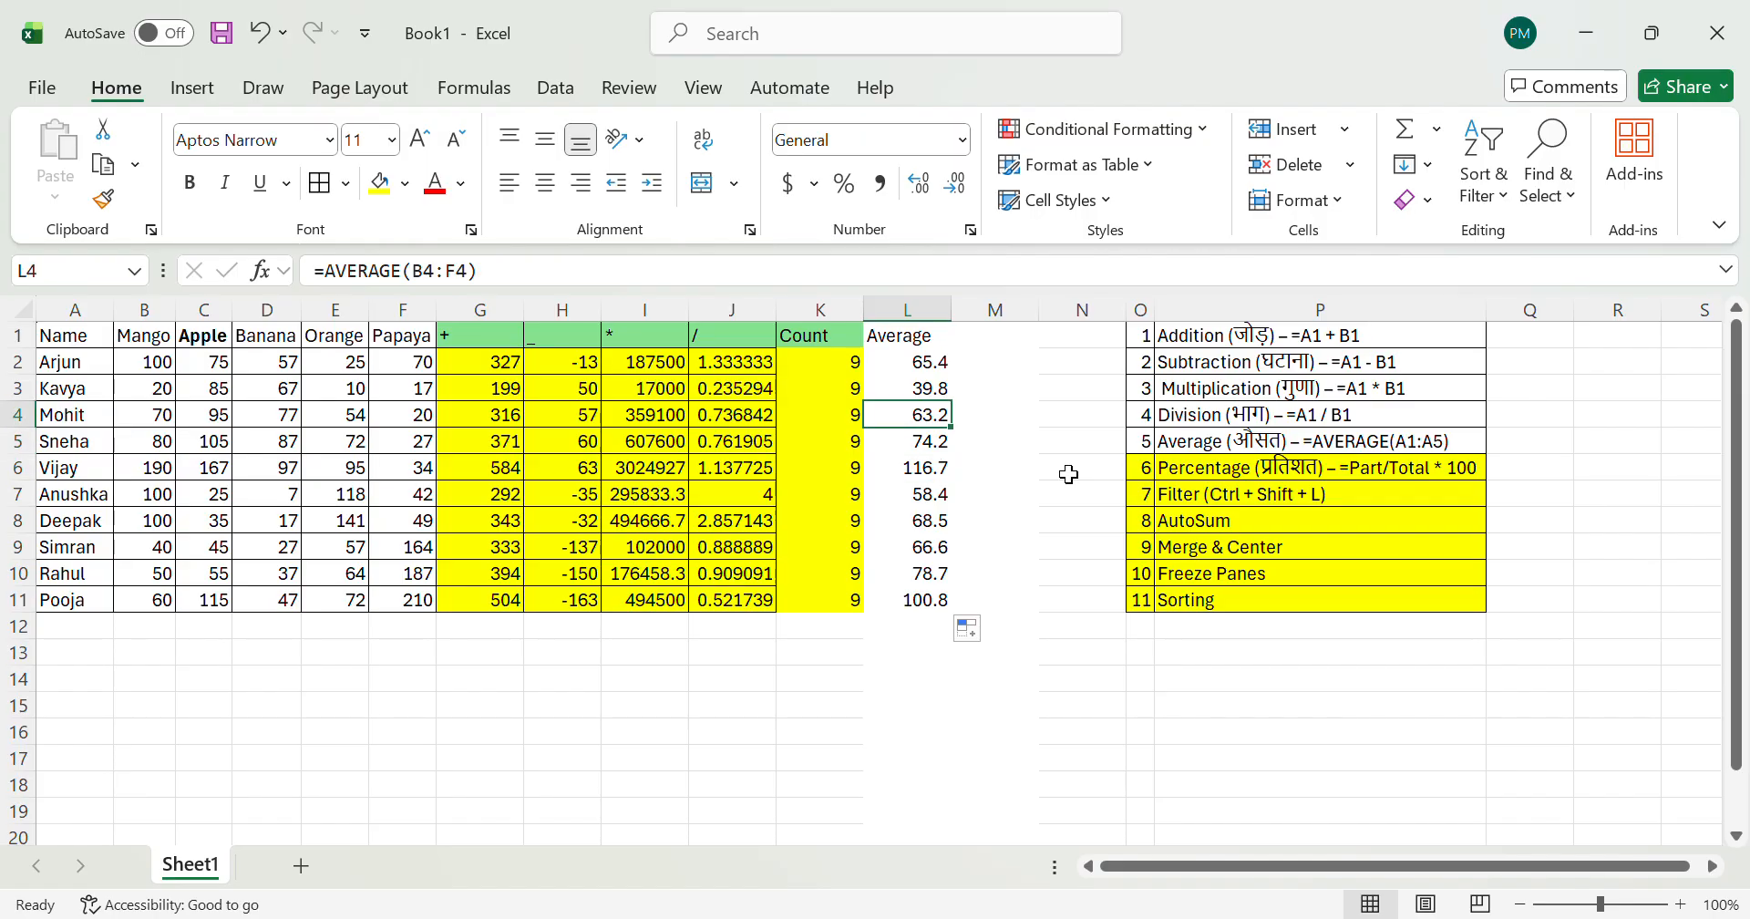
key(Up)
key(Up)
key(Up)
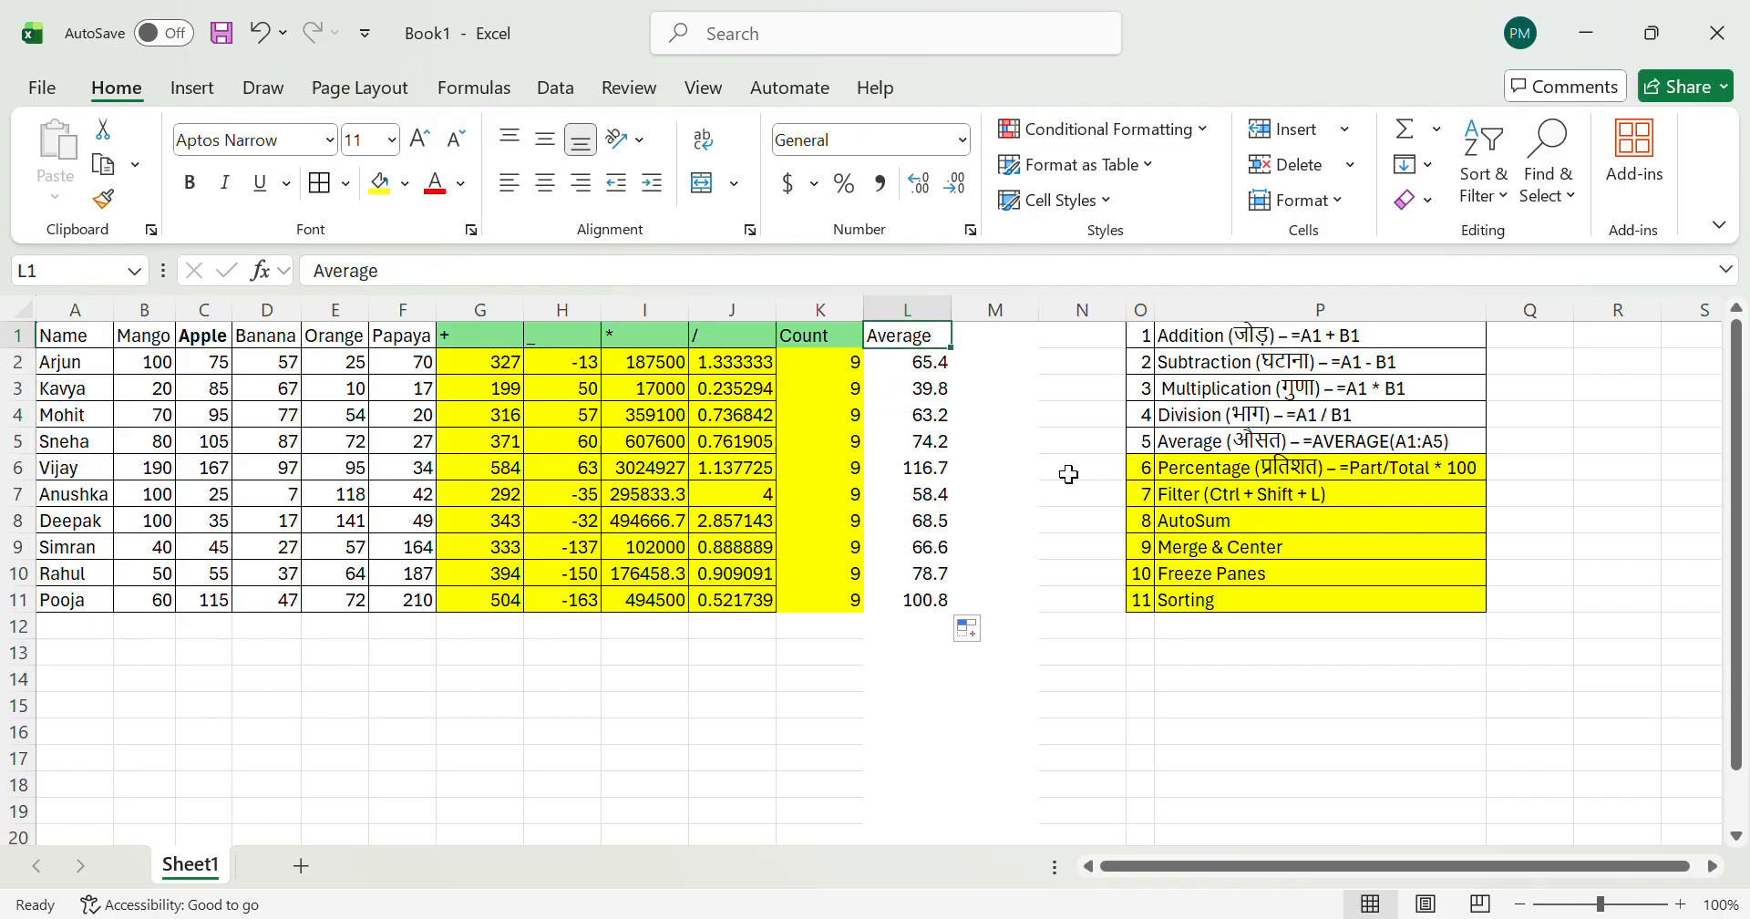
Step: Select the whole Average column, L1:L11, for review and return to the formula in L2
key(ctrl+shift+Down)
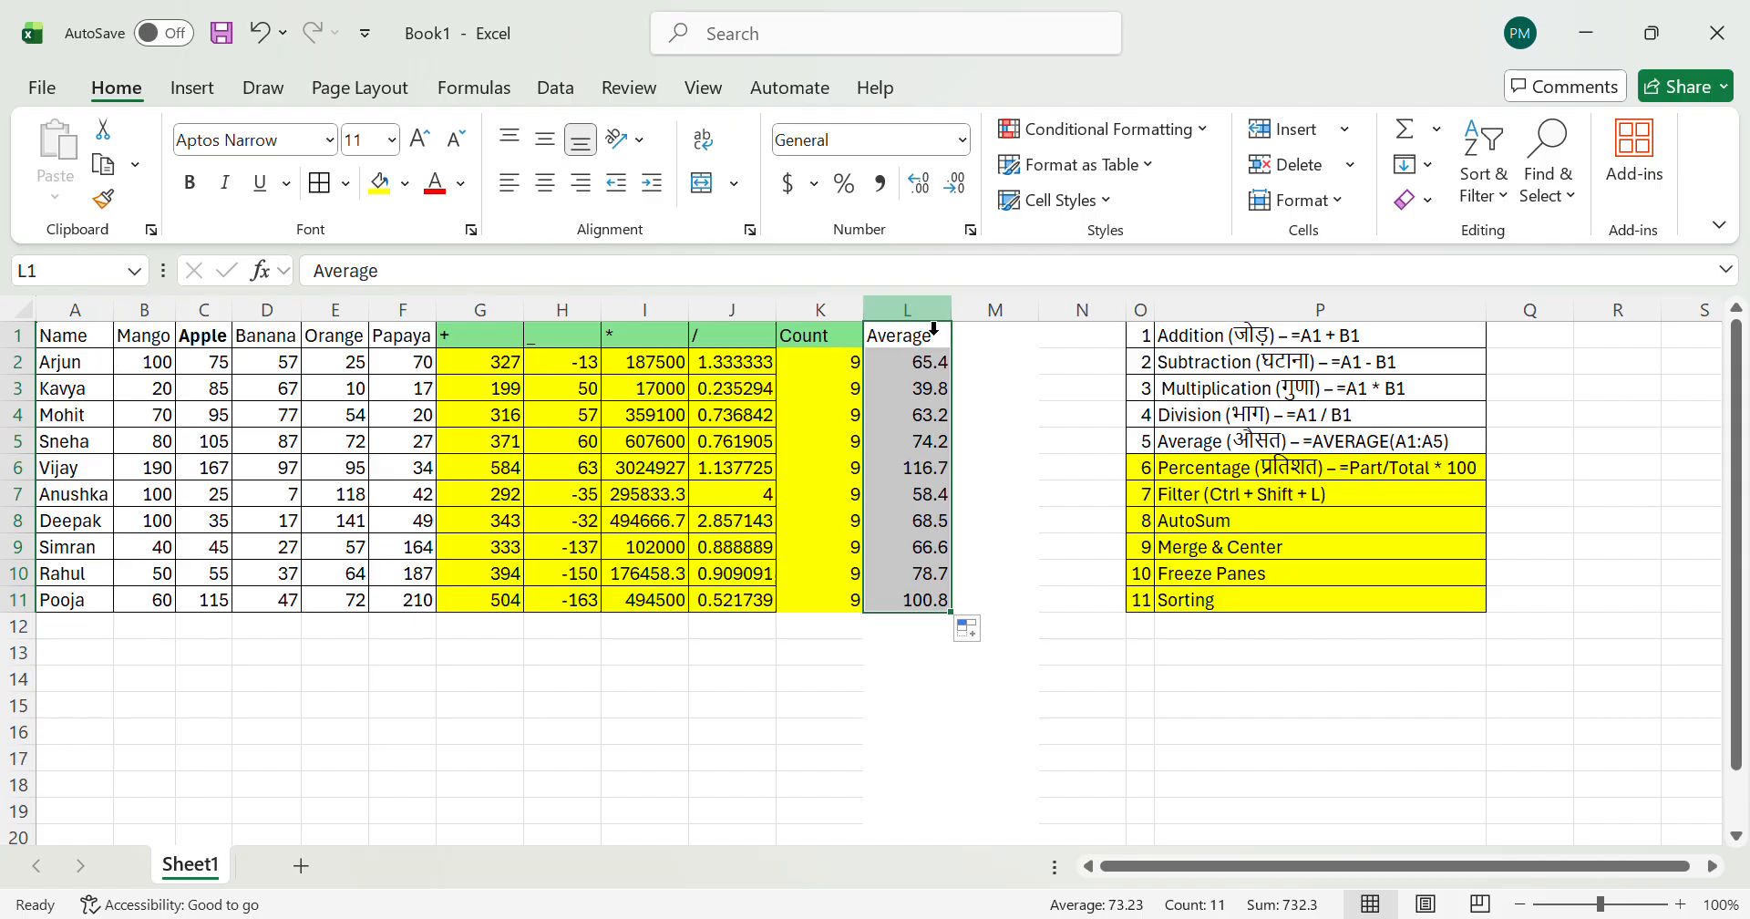
click(917, 451)
key(ctrl+Up)
key(Down)
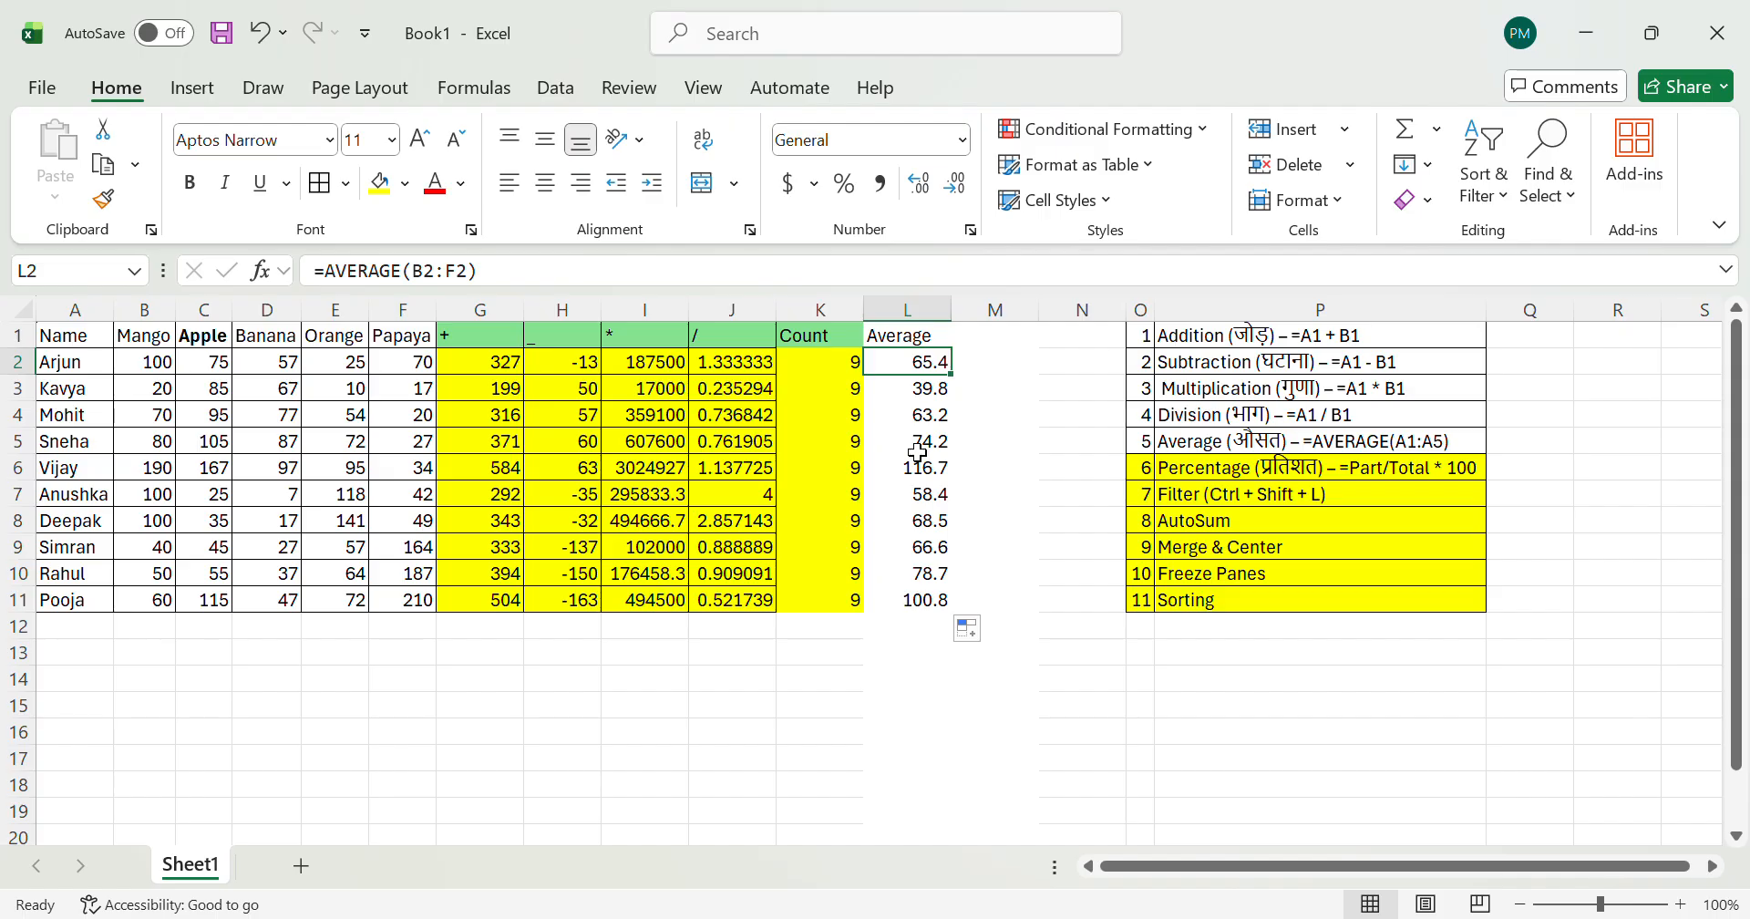
Step: Review the formulas across row 3 from the addition column G to the Average column L
key(Up)
key(ctrl+Left)
key(Right)
key(Right)
key(Down)
key(Right)
key(Right)
key(Right)
key(Down)
key(Right)
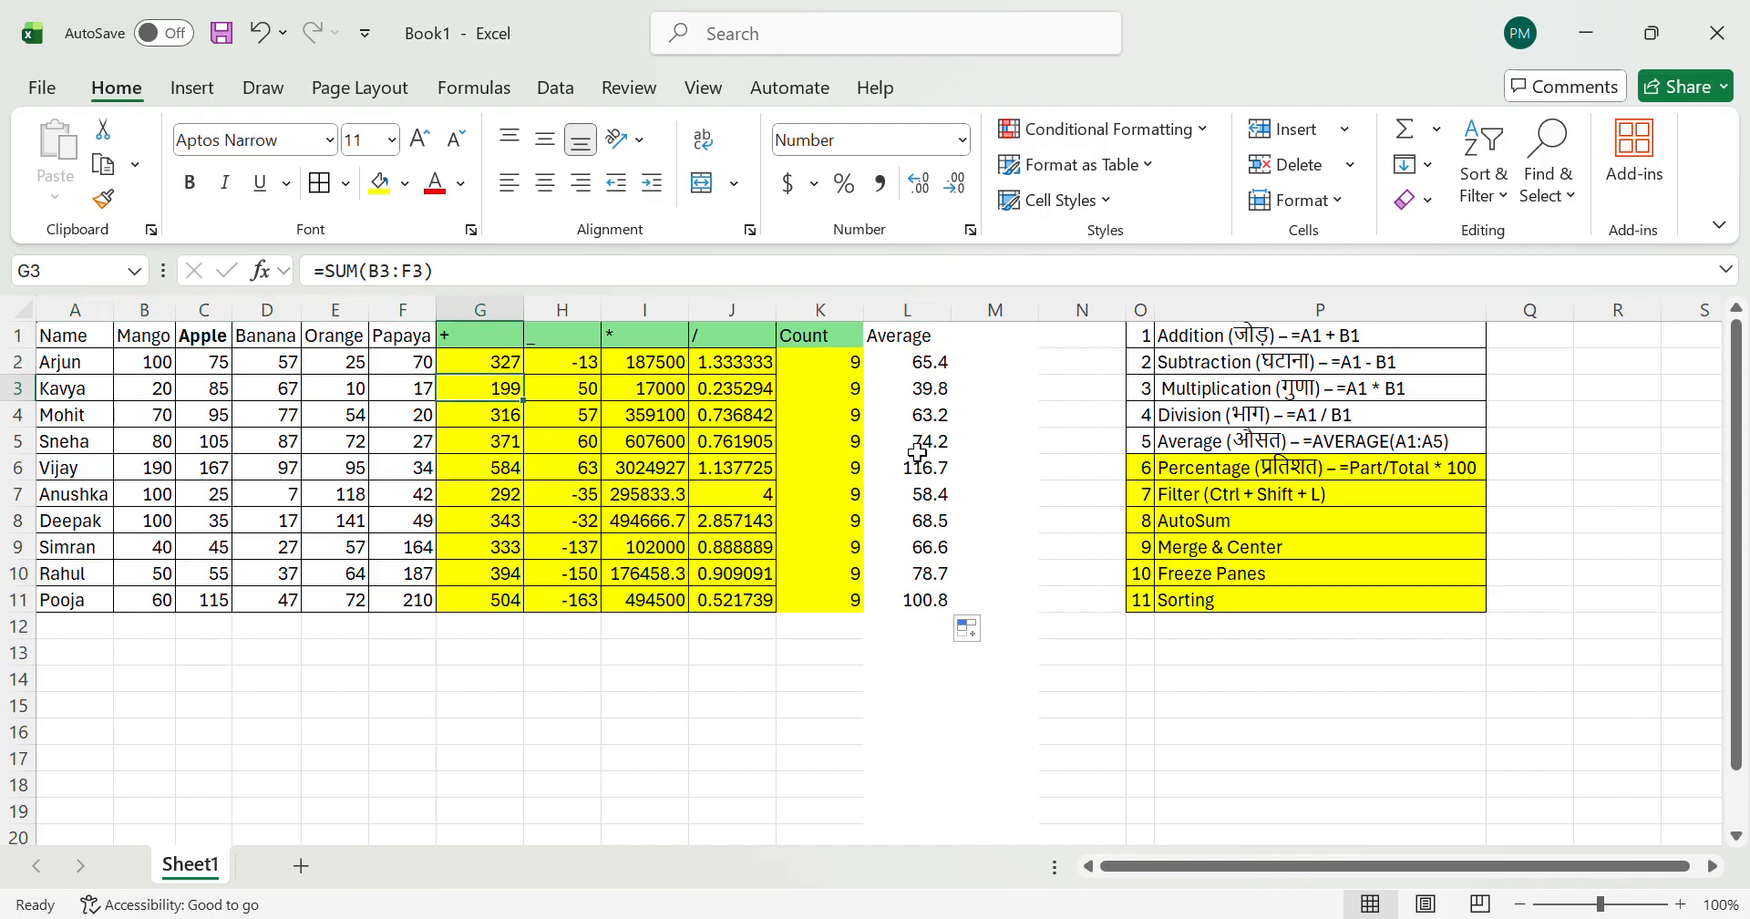
key(Right)
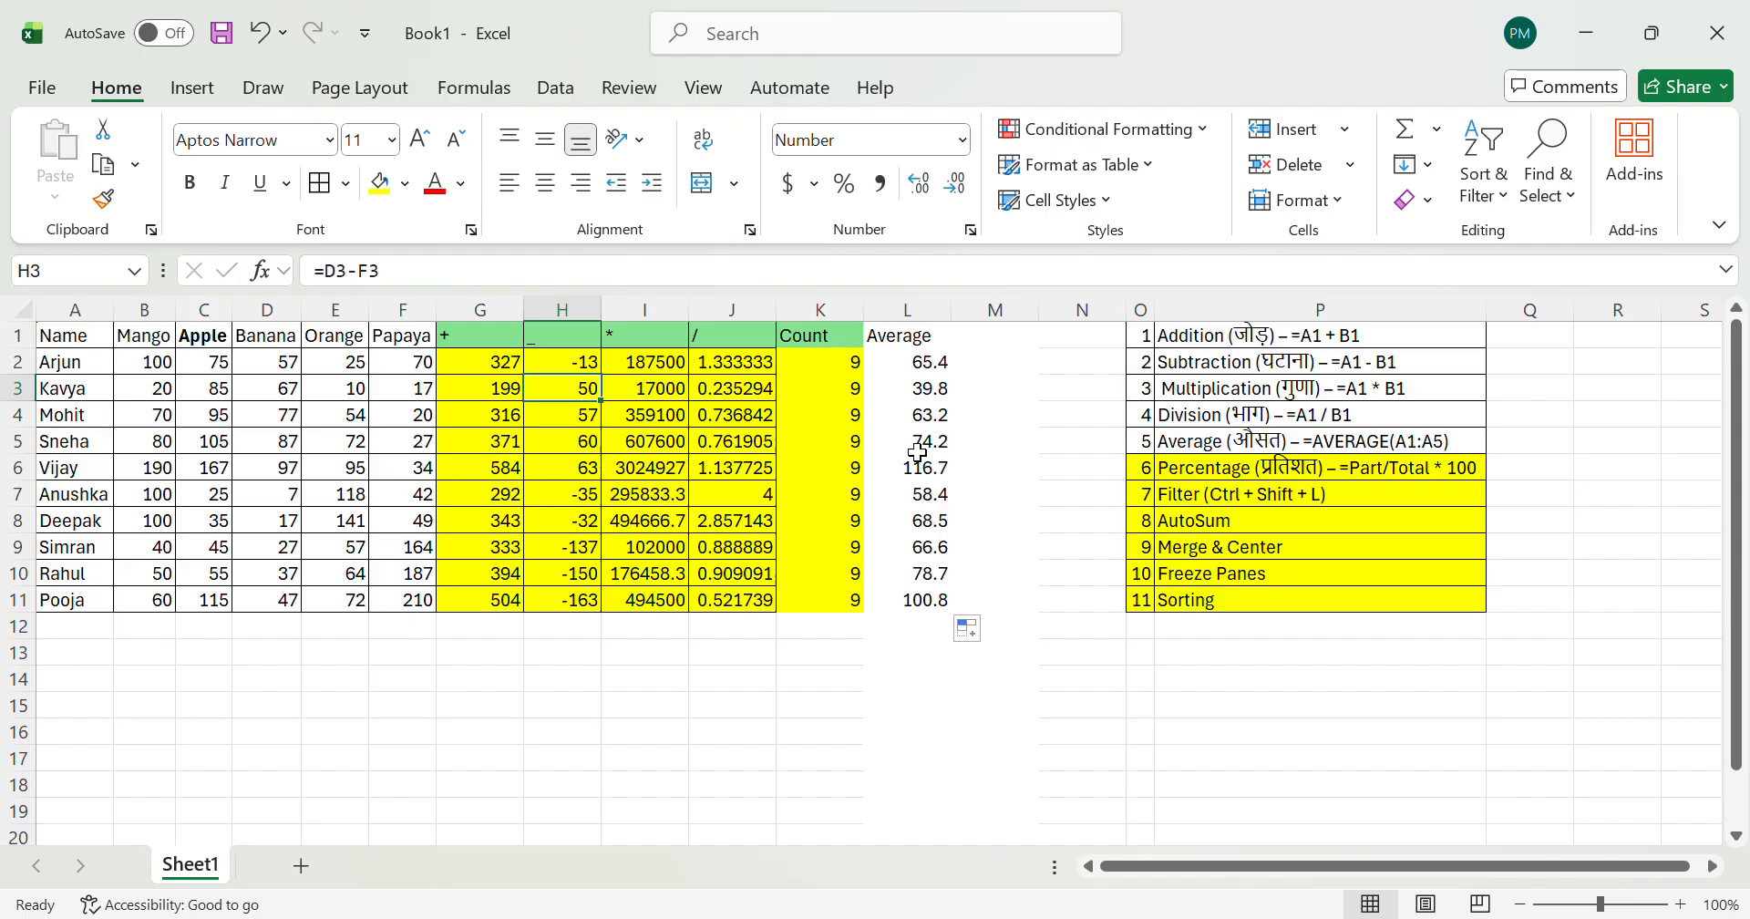
key(Right)
key(Right)
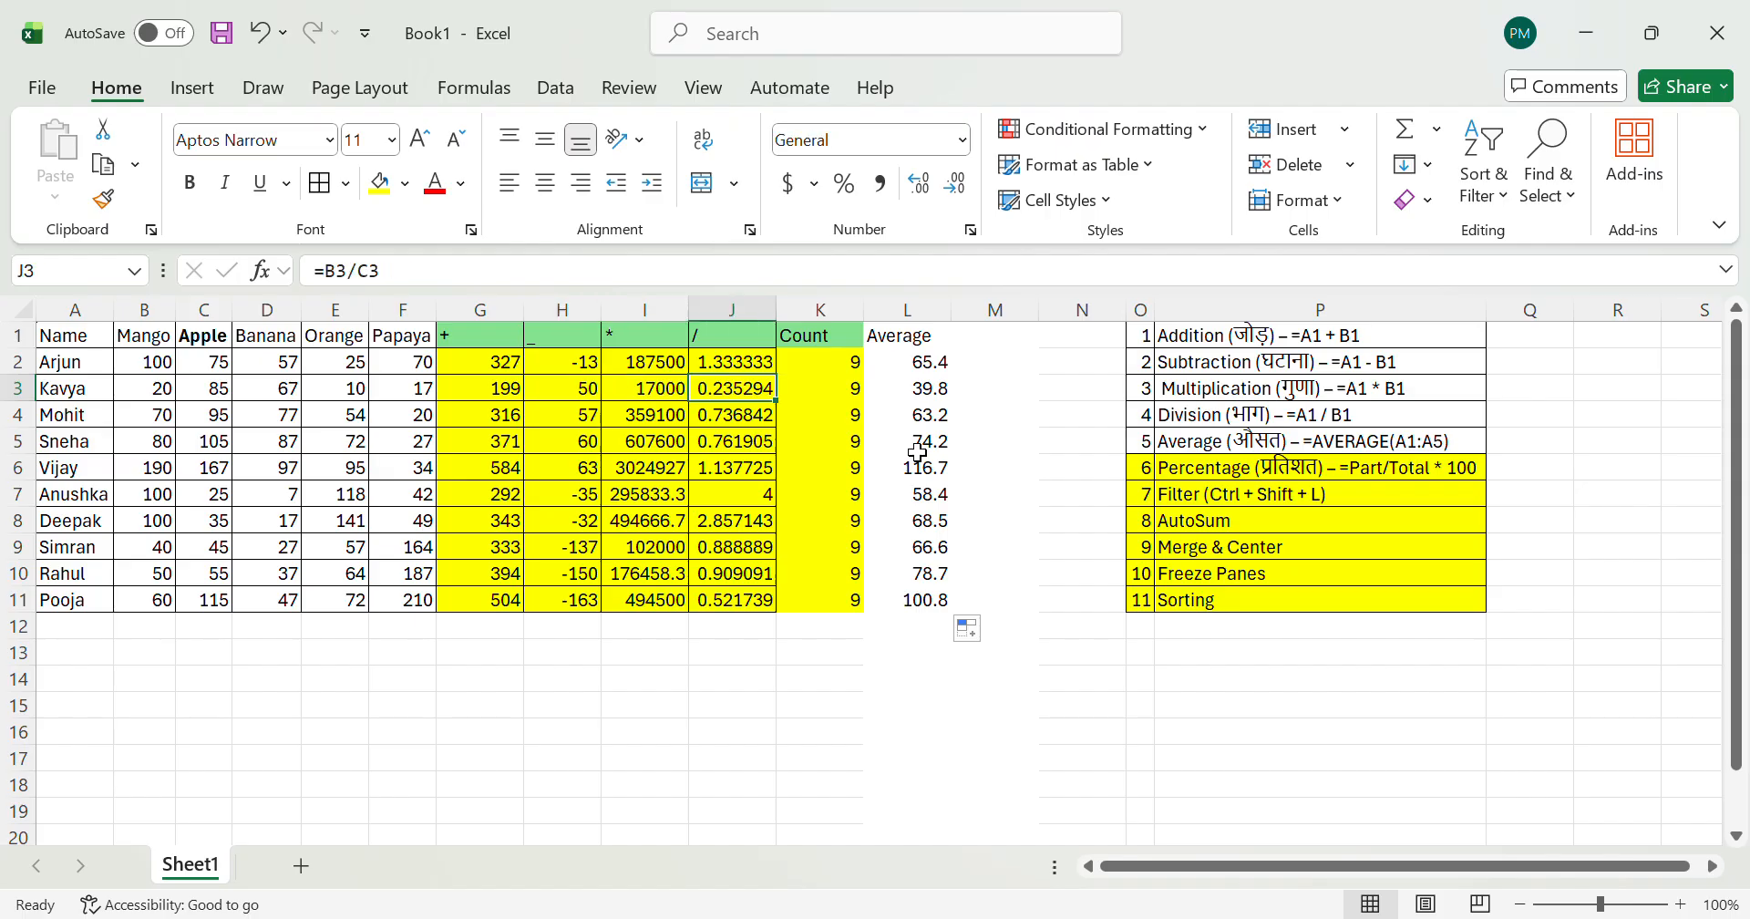
key(Right)
key(Right)
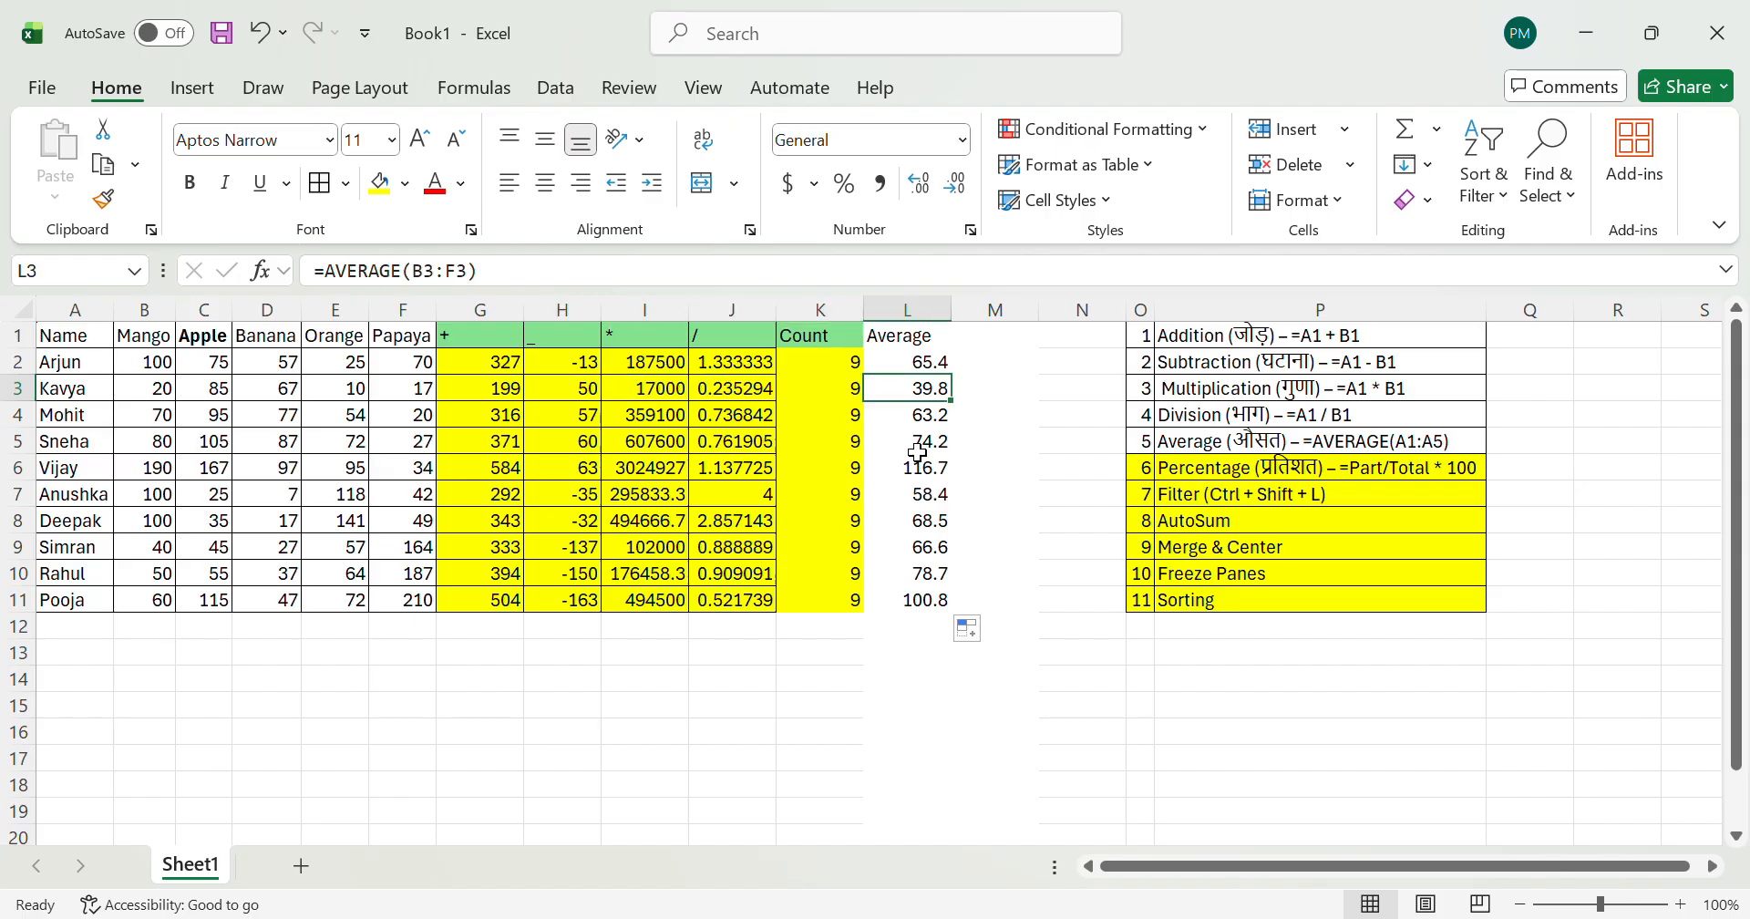
Step: Go through row 2 from the fruit quantities to the SUM formula in G2
key(ctrl+Home)
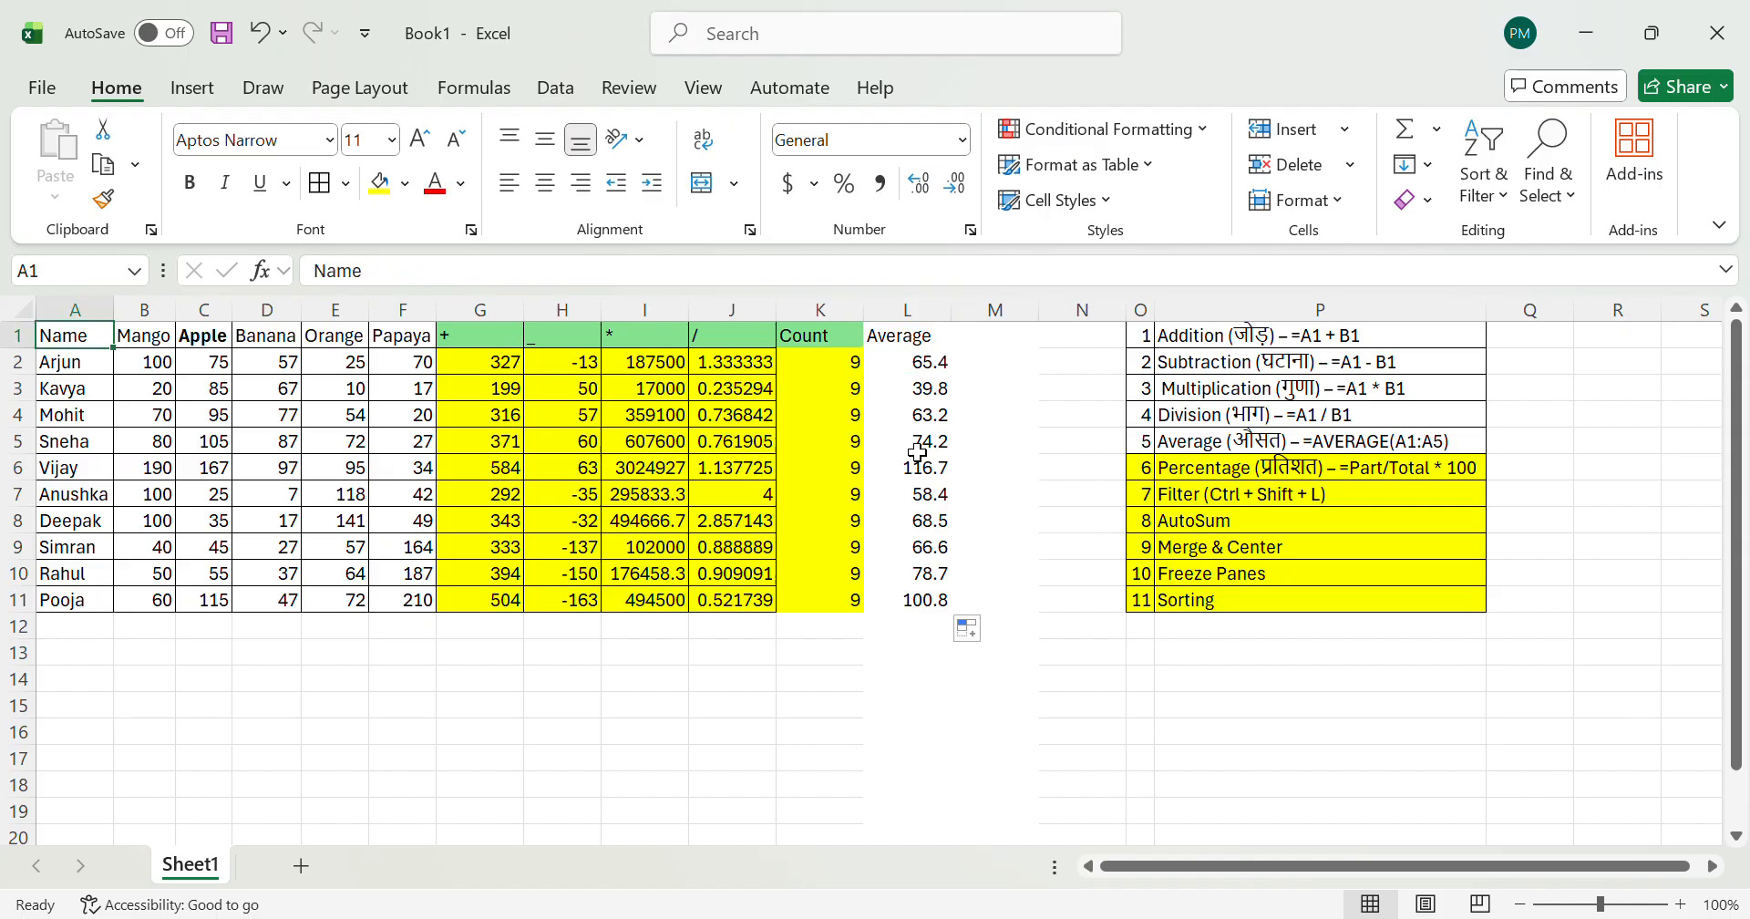
key(Down)
key(Right)
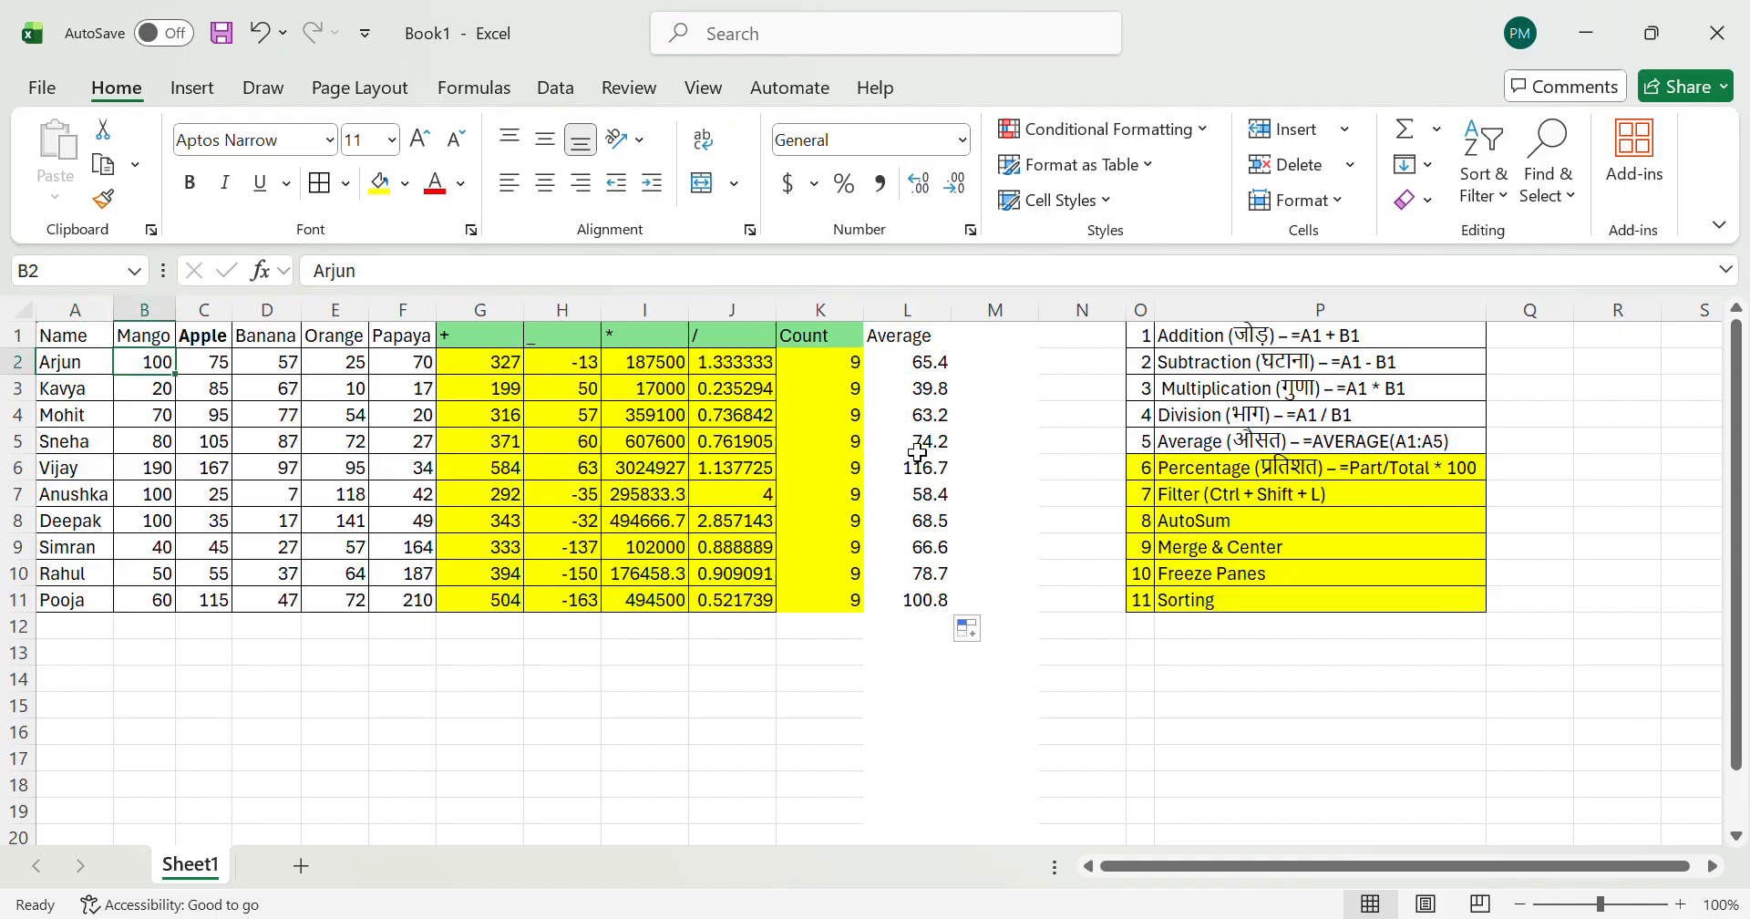
key(Right)
key(Right)
key(Right)
key(Right)
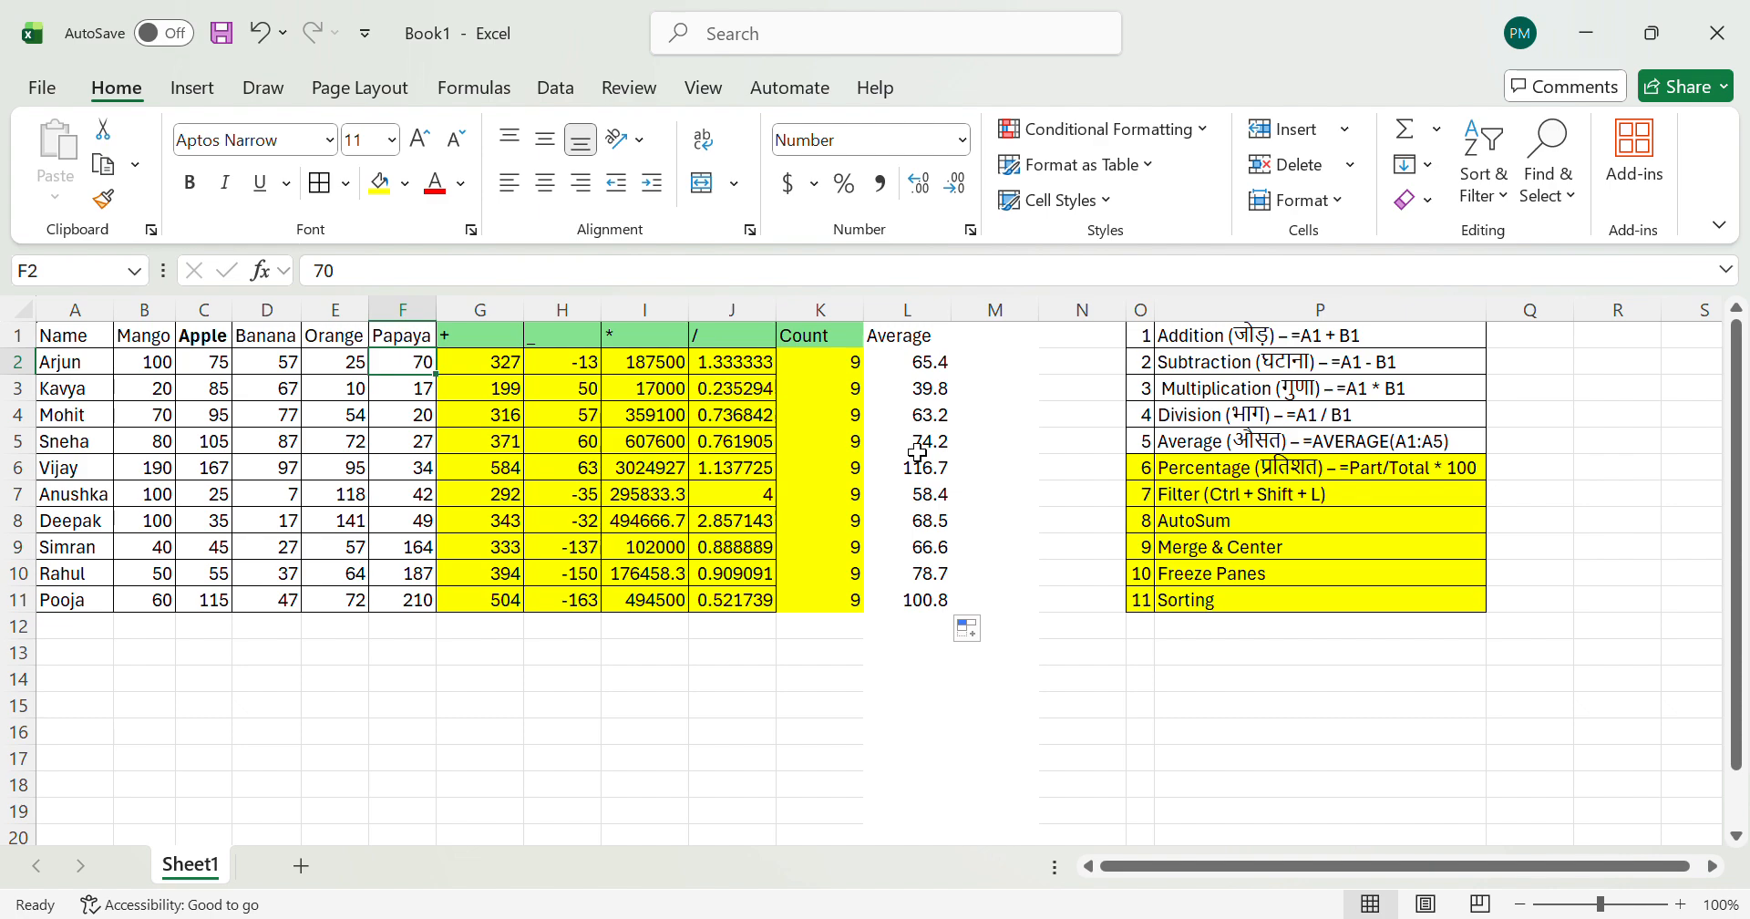
key(Right)
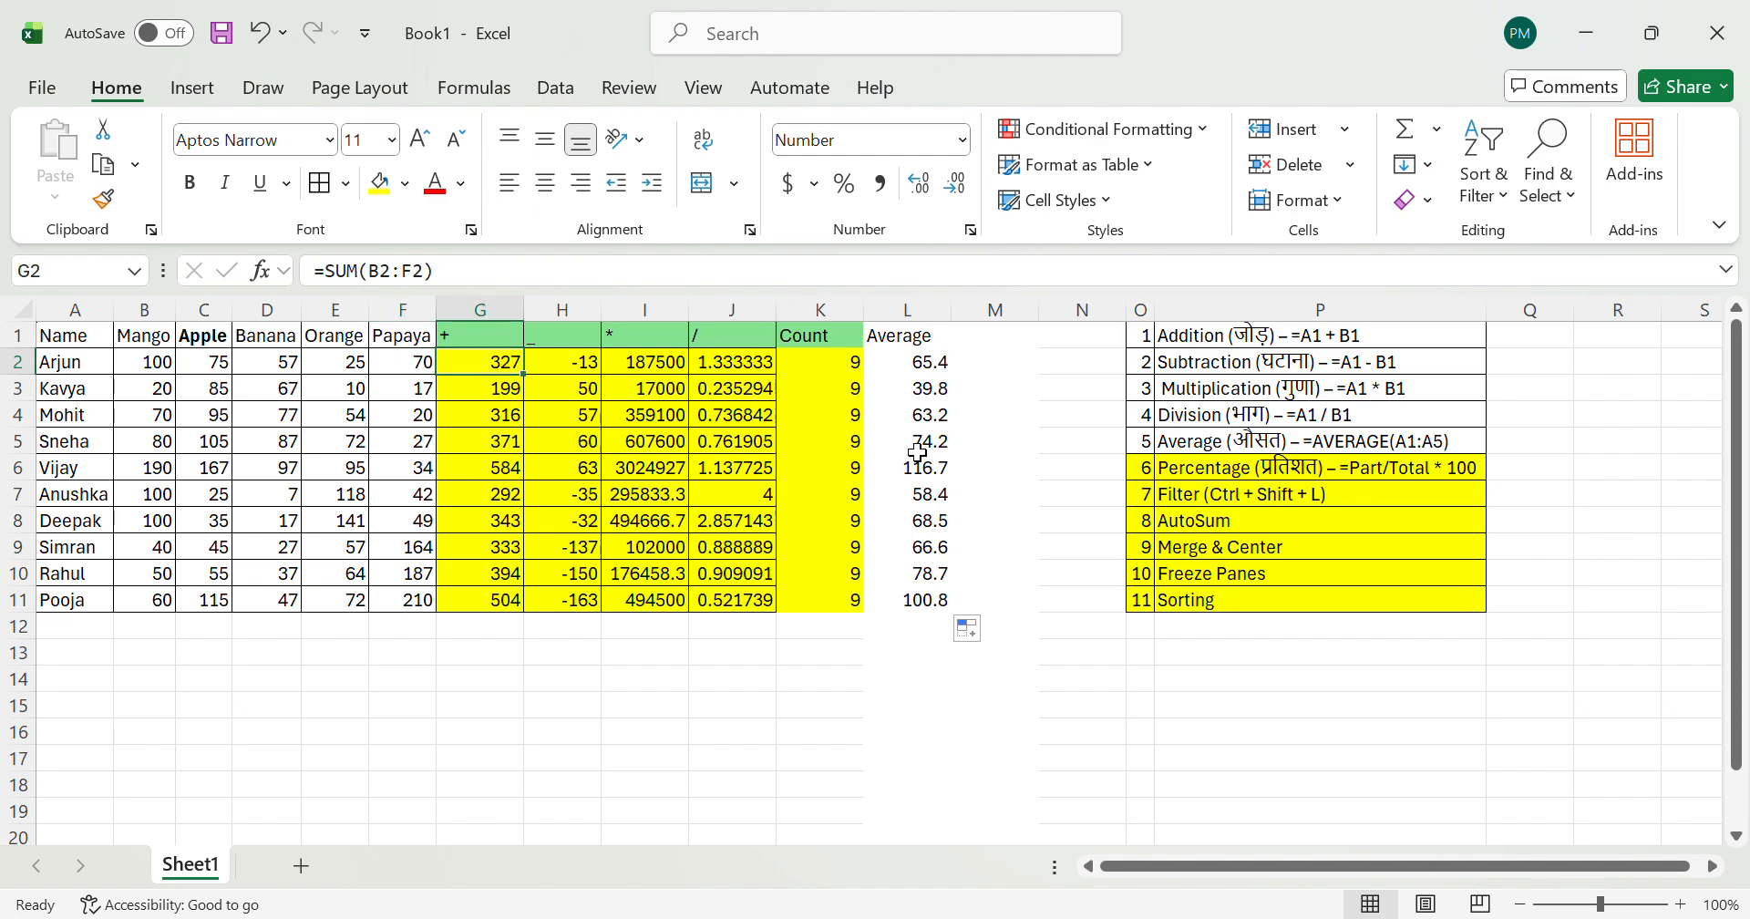
Step: Set the Apple quantity in C2 to 5 to test the recalculation, and undo the change
key(Left)
key(Left)
key(Left)
key(Left)
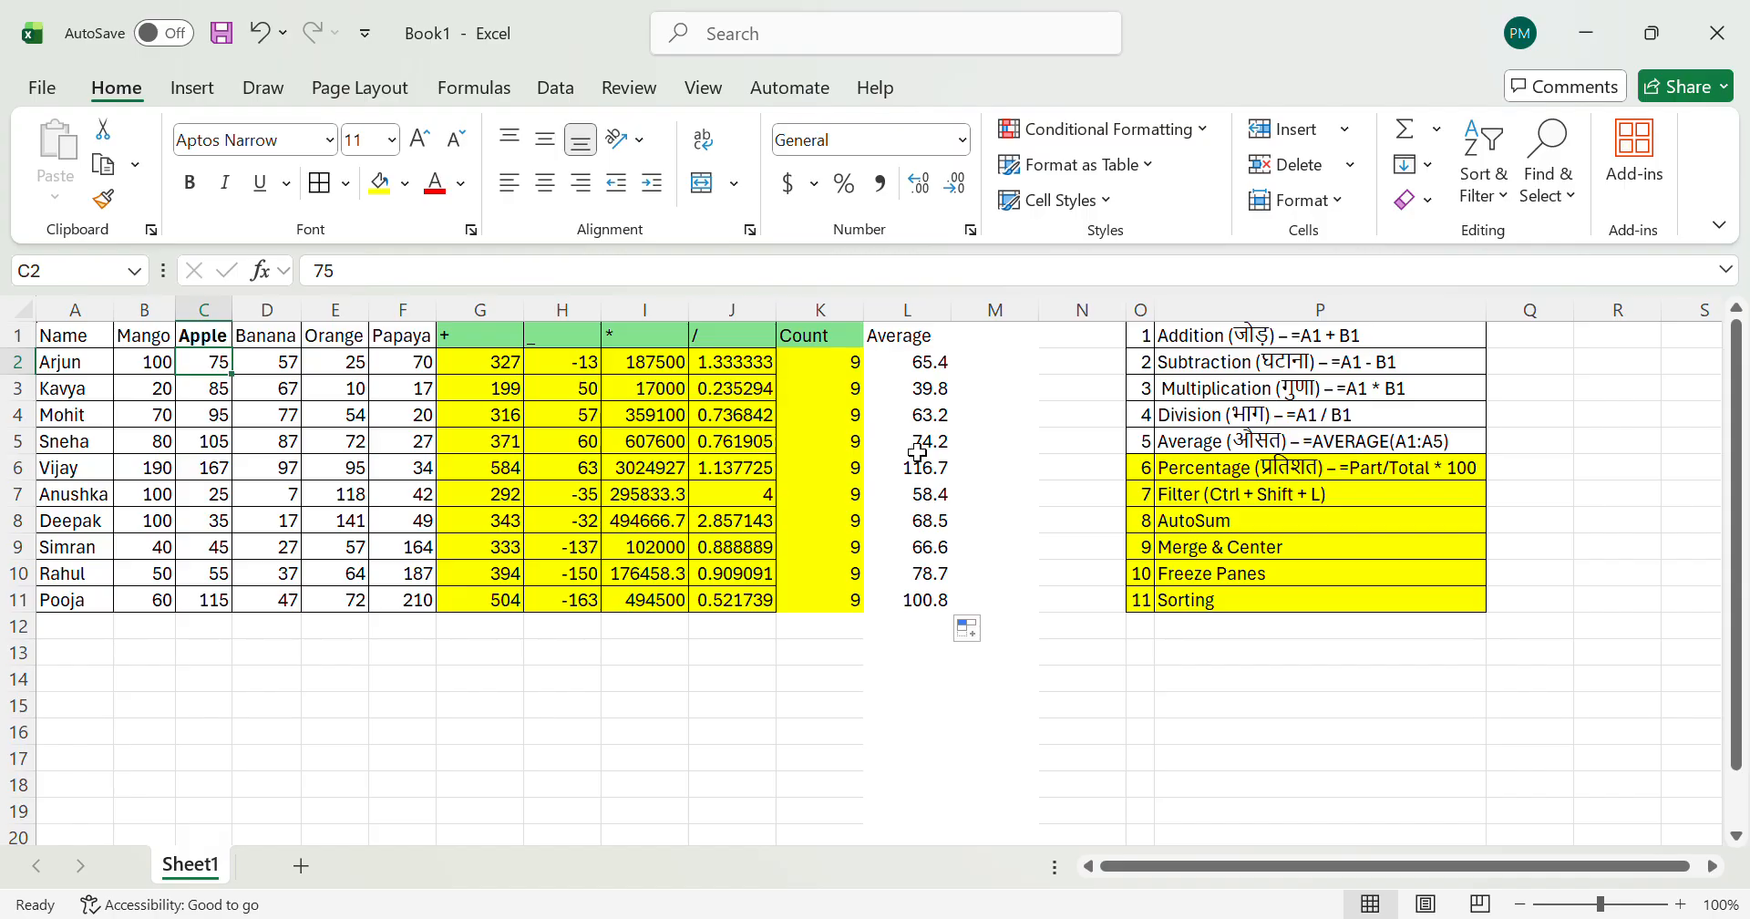
text(5)
key(Return)
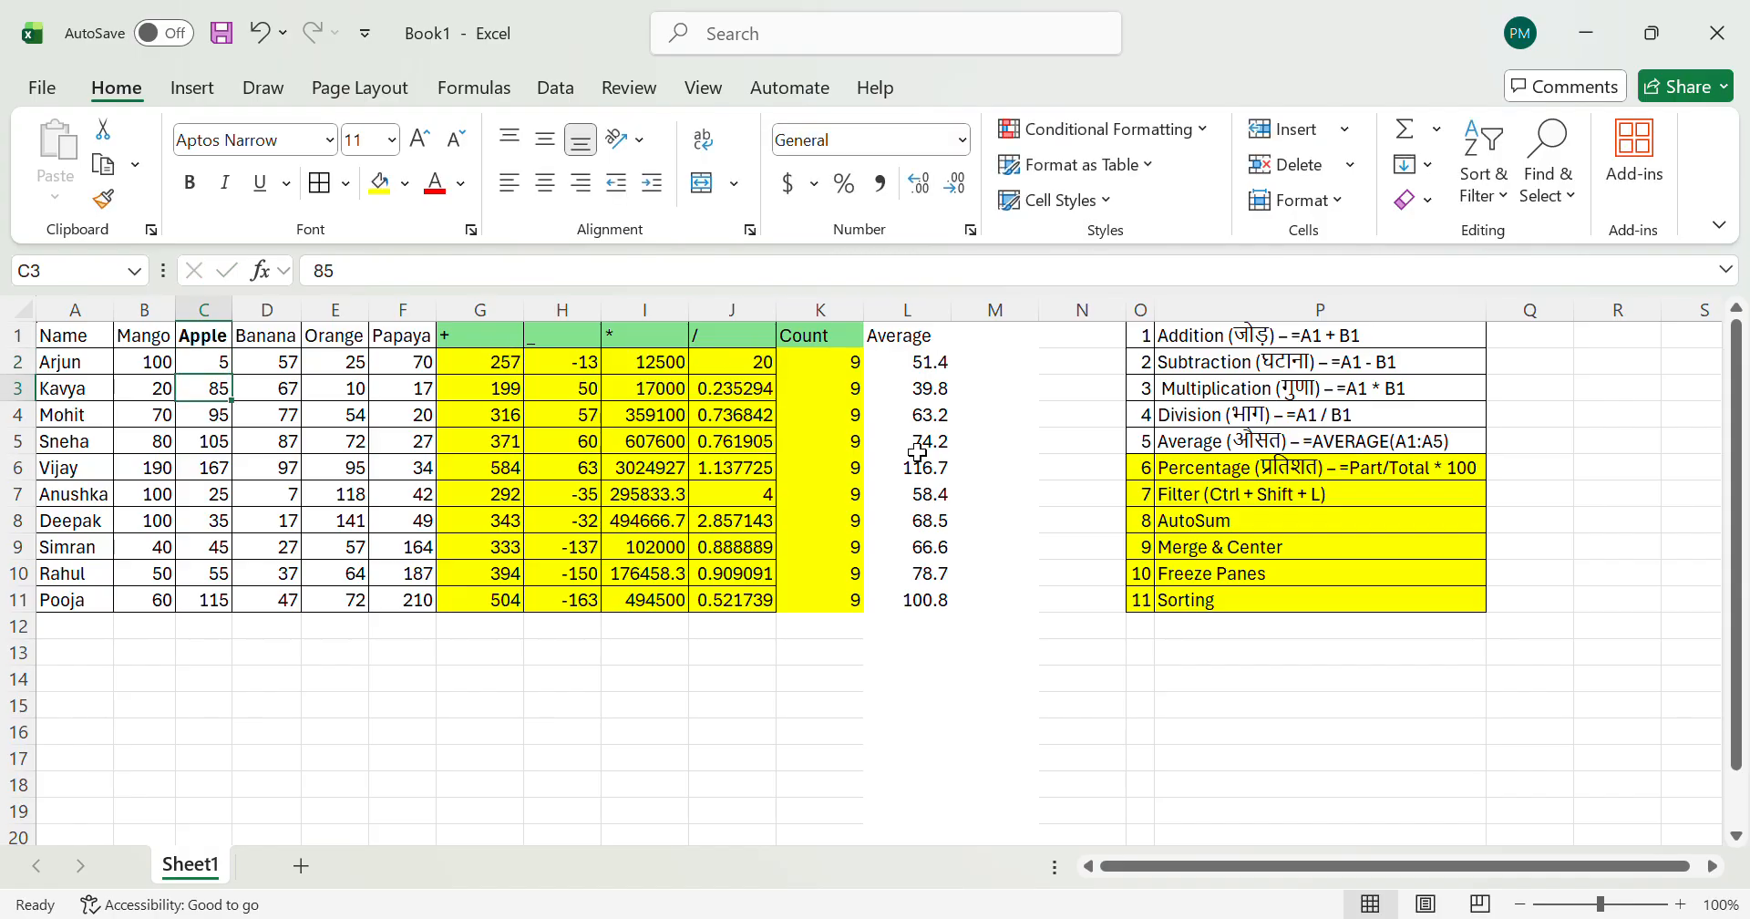
key(ctrl+z)
Step: Enter the text "as" in C2 to test the formulas with a non-numeric value, and undo the entry
key(Right)
key(Right)
key(Right)
key(Left)
key(Left)
key(Left)
text(as)
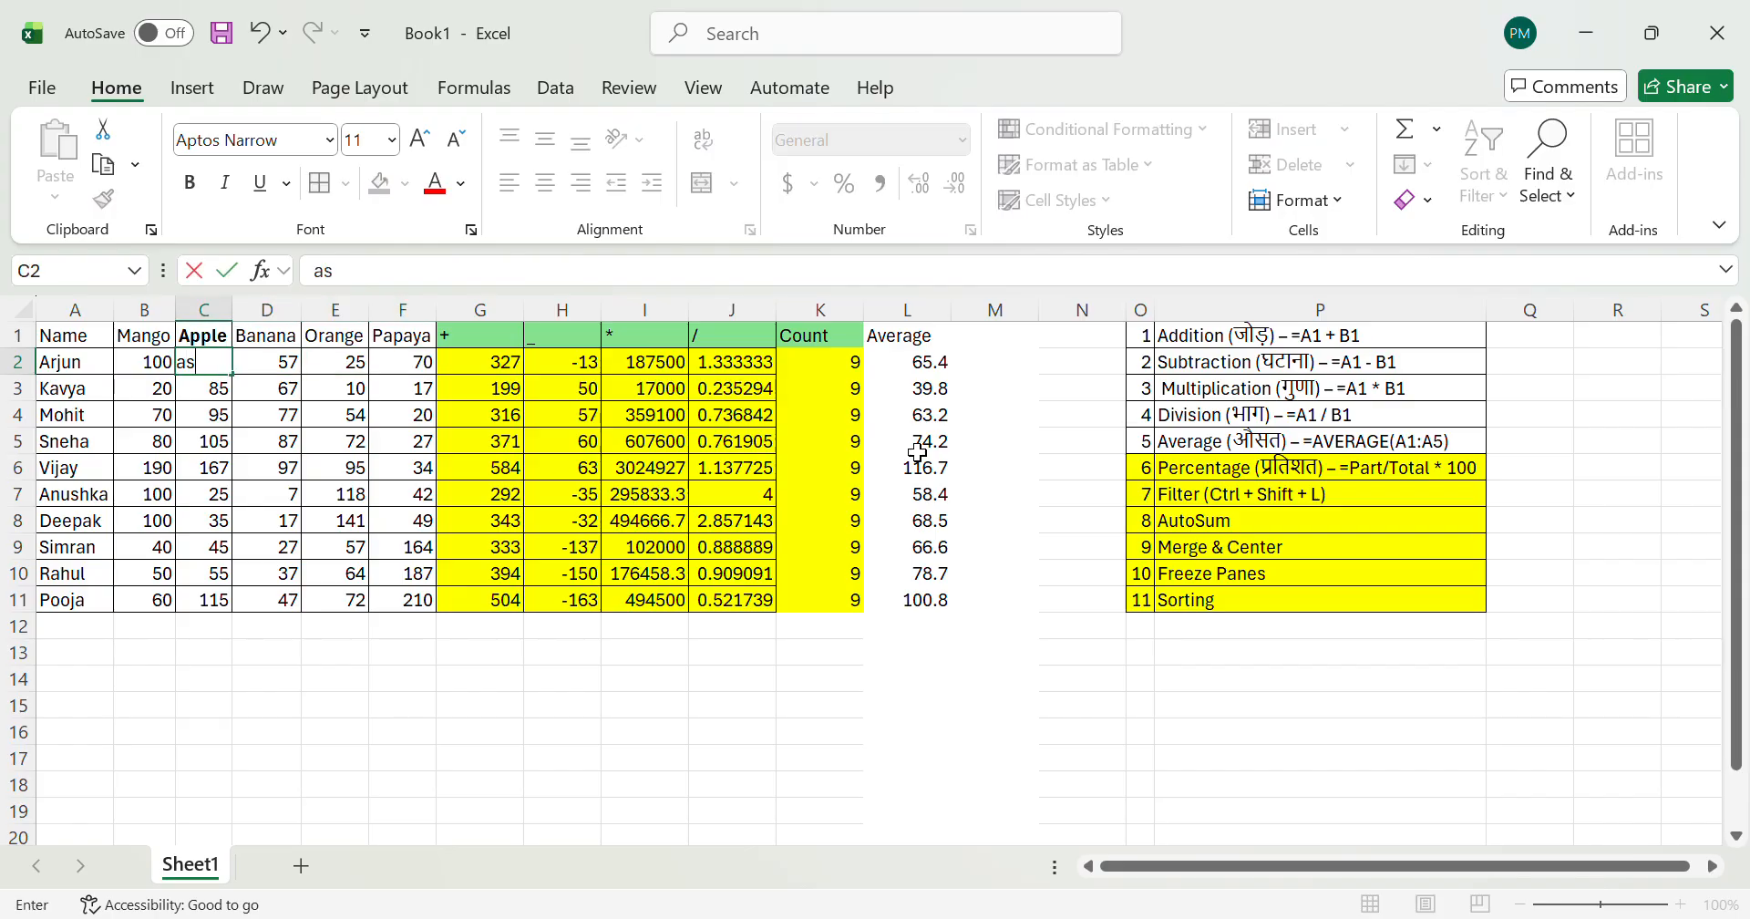
key(Return)
key(Up)
key(ctrl+z)
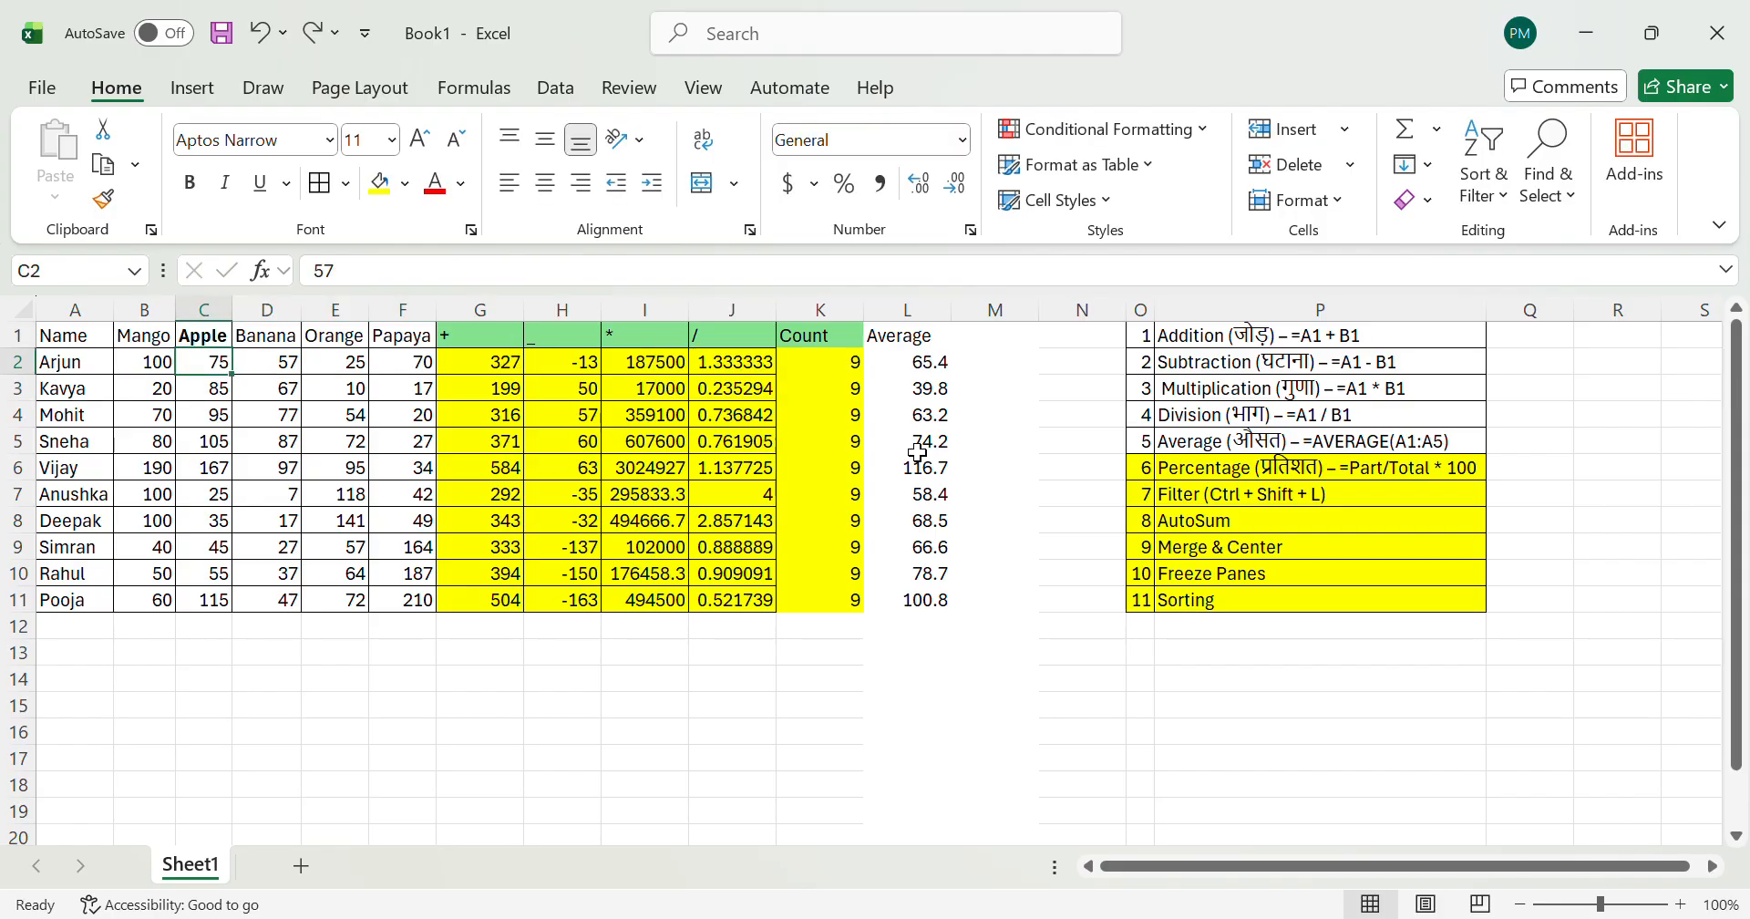
Step: Set the Apple quantity in C2 to 19 to check how the row 2 formulas recalculate, and undo the change
text(19)
key(Return)
key(Up)
key(Right)
key(Right)
key(Right)
key(Right)
key(Right)
key(Right)
key(Right)
key(Right)
key(Left)
key(Left)
key(Left)
key(Left)
key(Left)
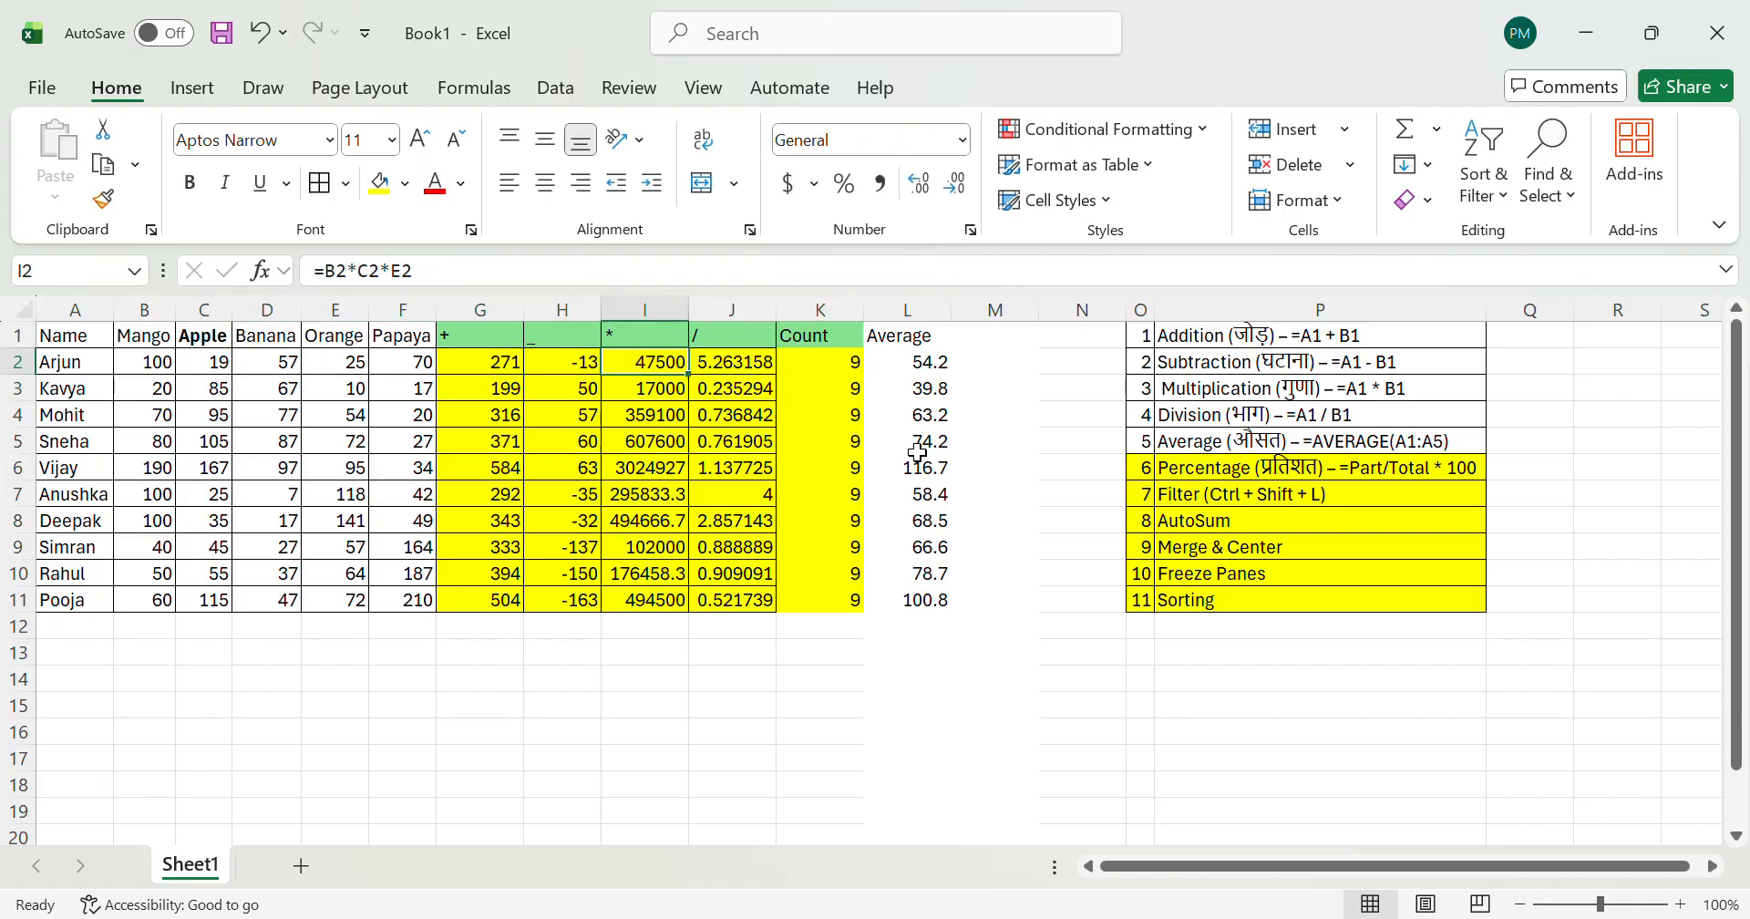
key(ctrl+z)
Step: Review row 2 from the Apple quantity in C2 across to the SUM formula in G2
key(Right)
key(Right)
key(Right)
key(Left)
key(Left)
key(Left)
key(Right)
key(Right)
key(Right)
key(Right)
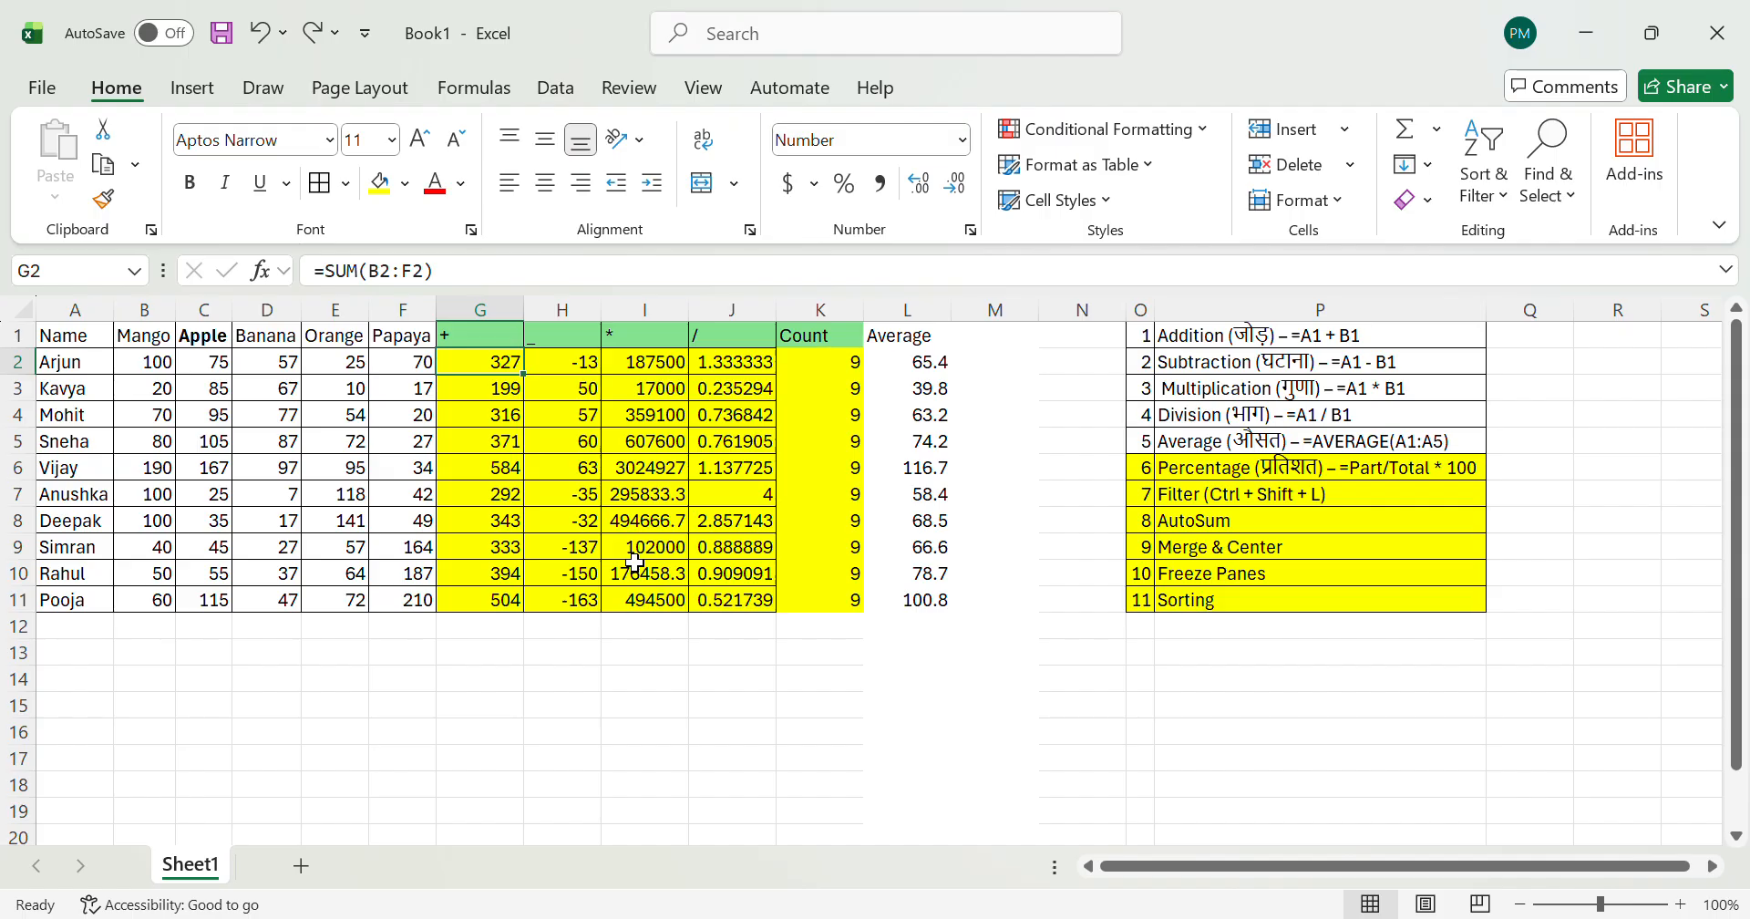
Step: Compare the AVERAGE formulas in column L and the SUM formula in G2 with the Percentage, Filter and Merge & Center topics in column P
click(922, 548)
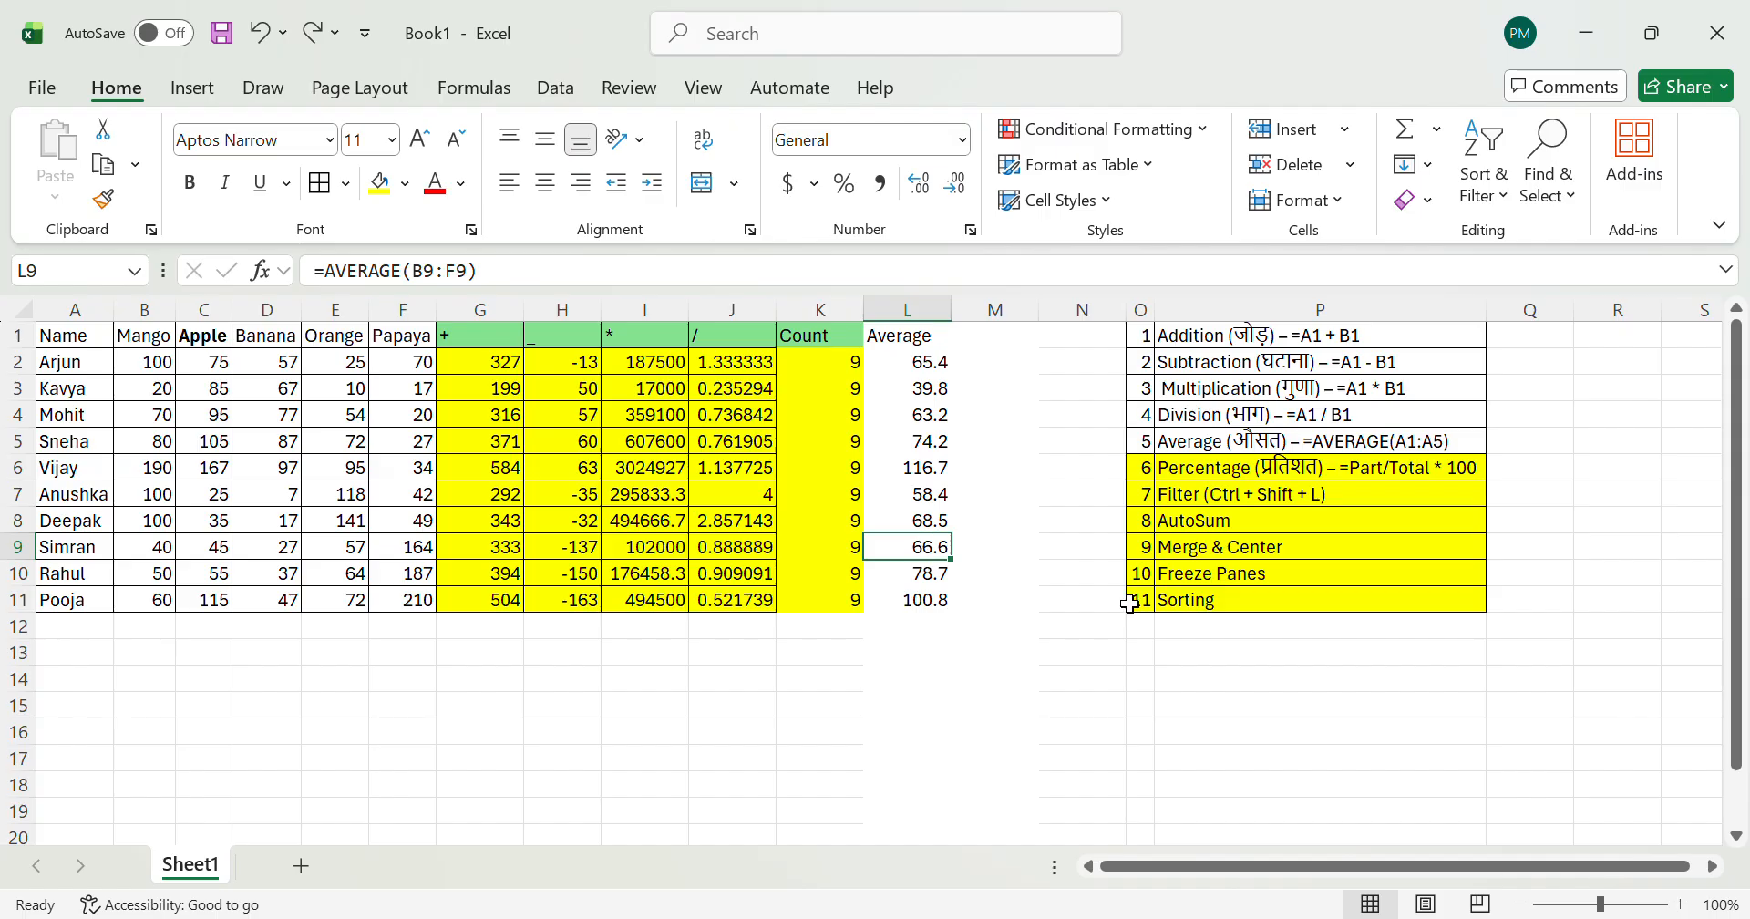
click(1233, 474)
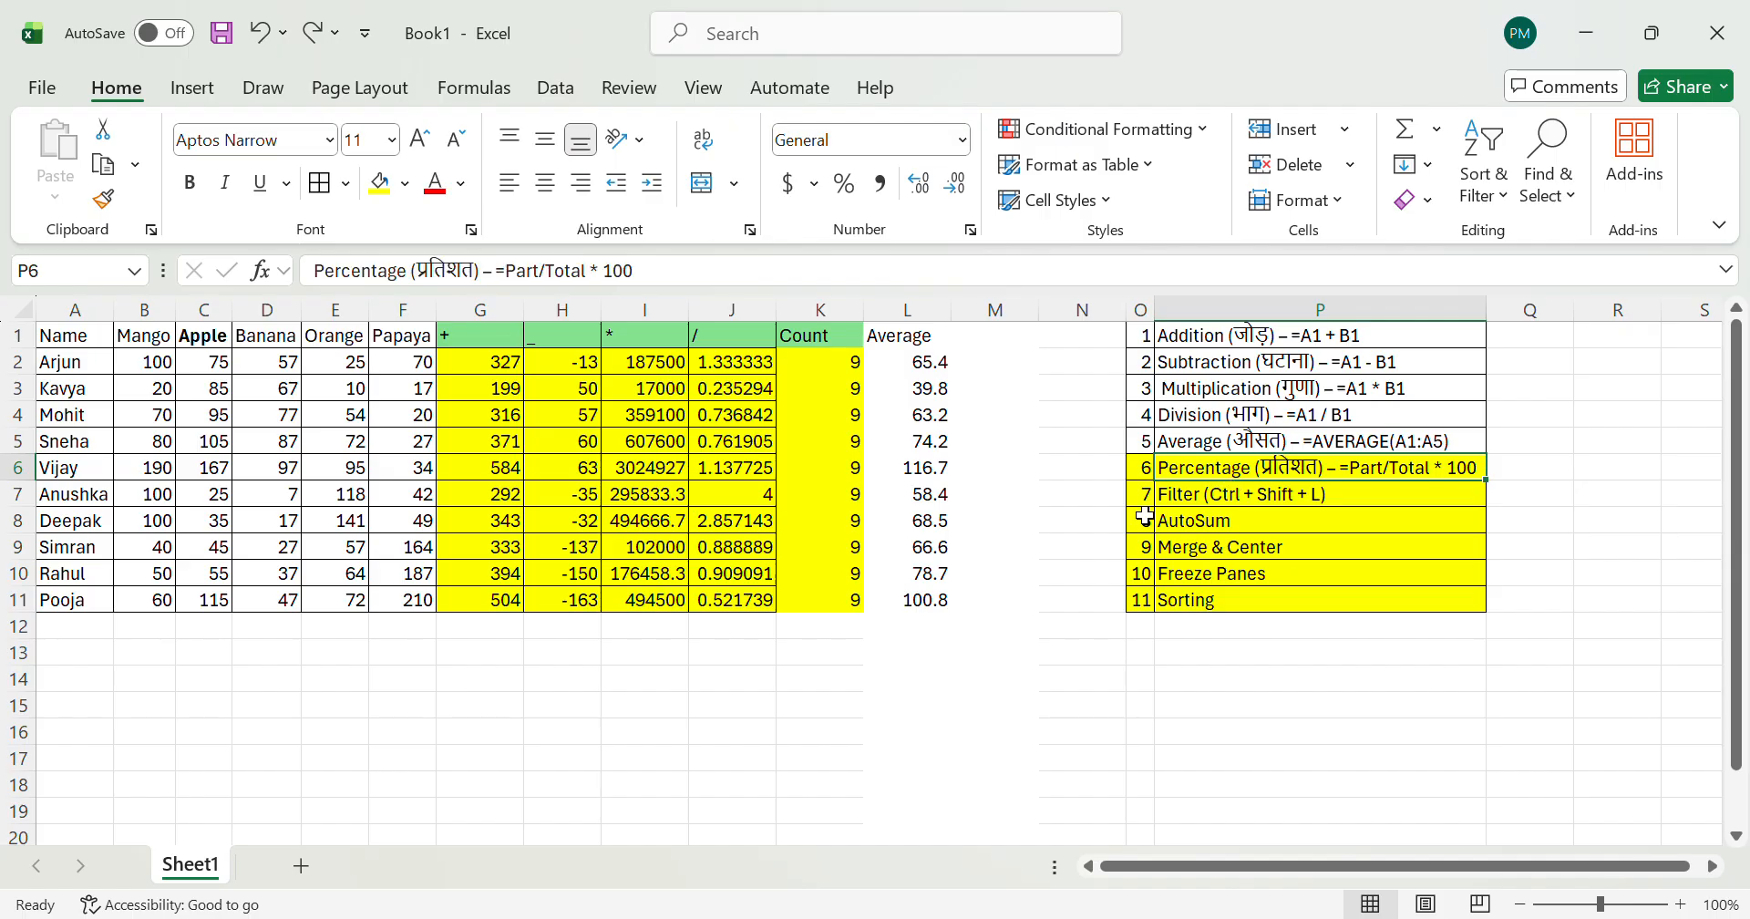
click(928, 366)
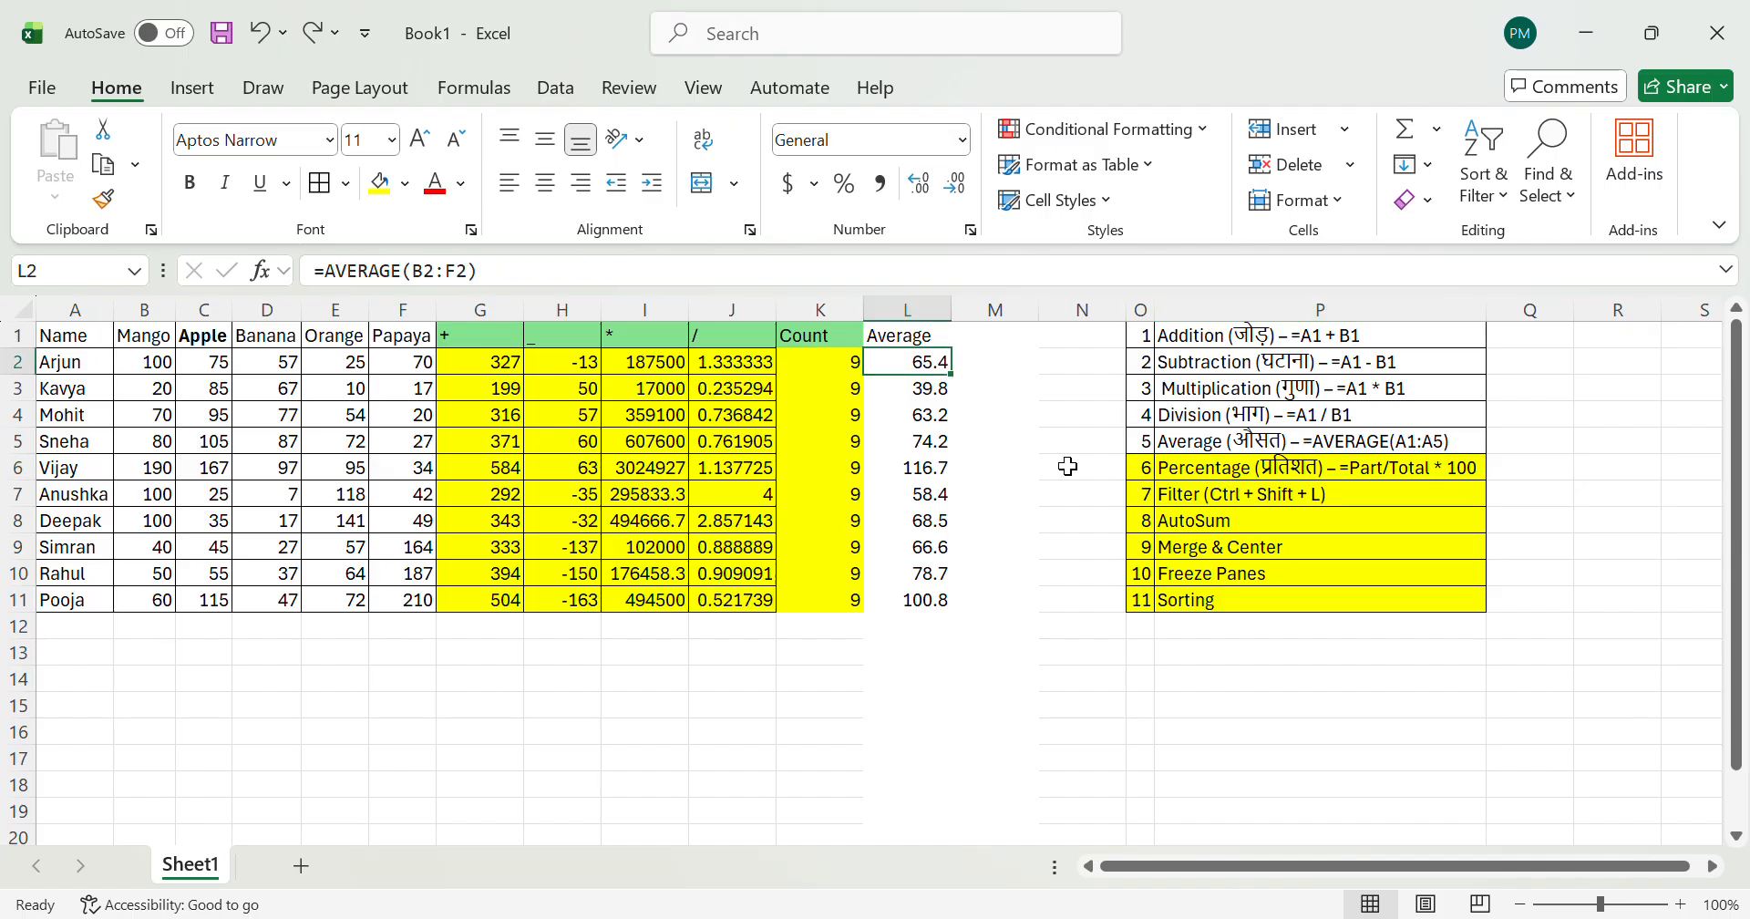
click(1222, 497)
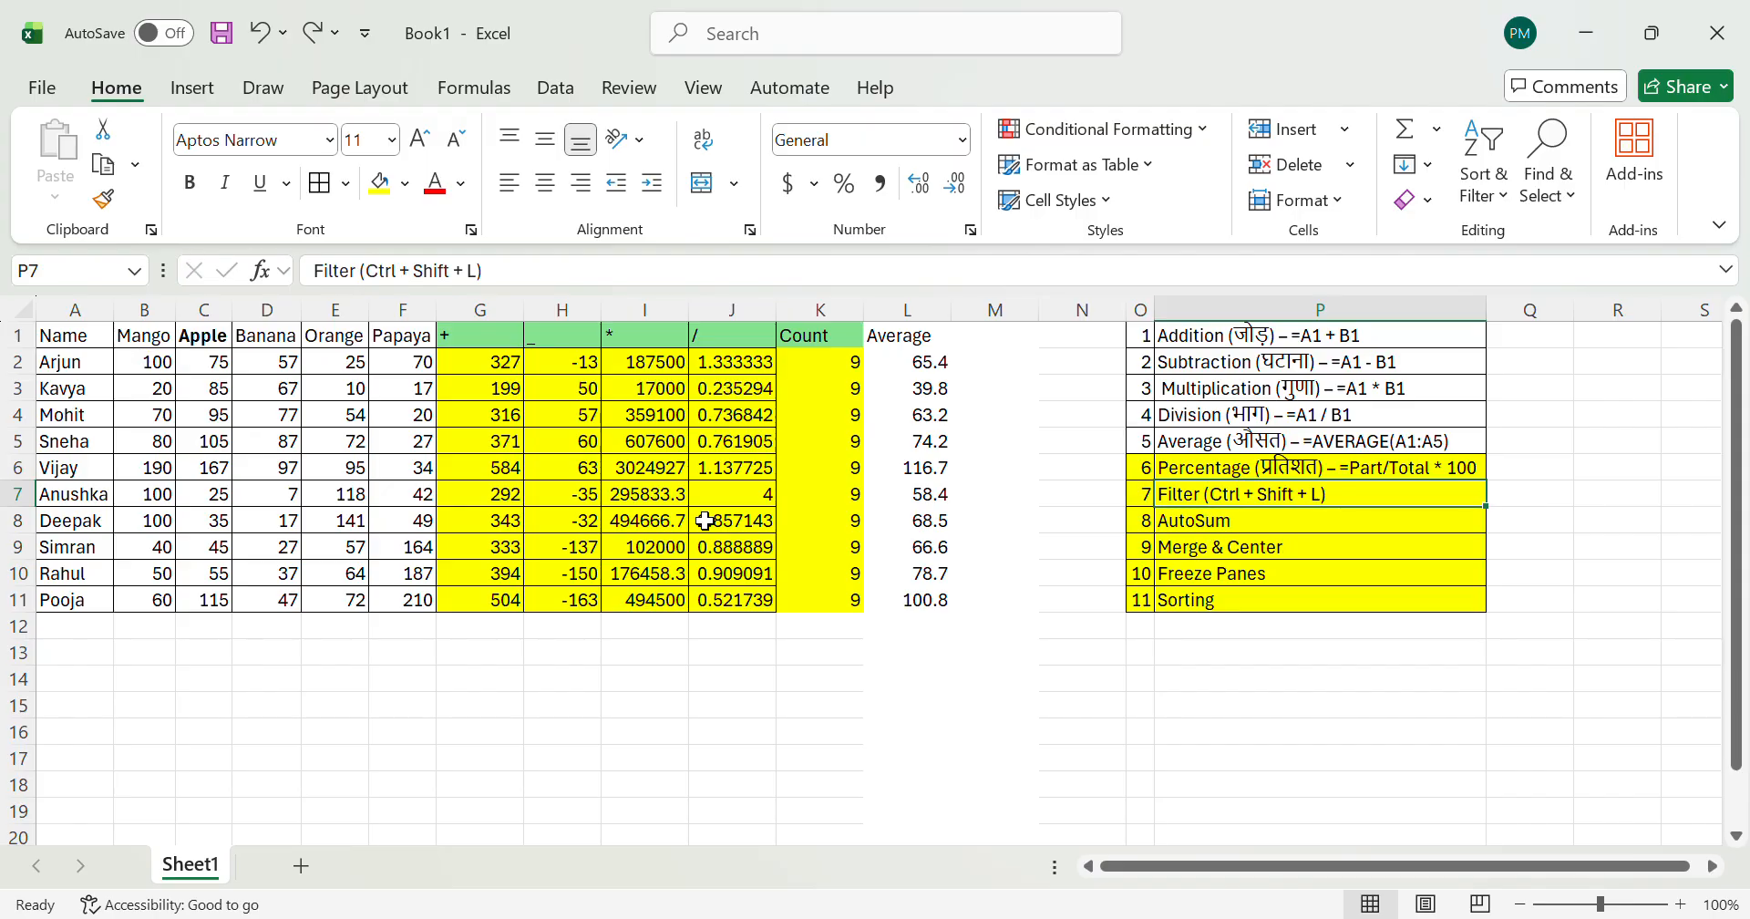
click(515, 370)
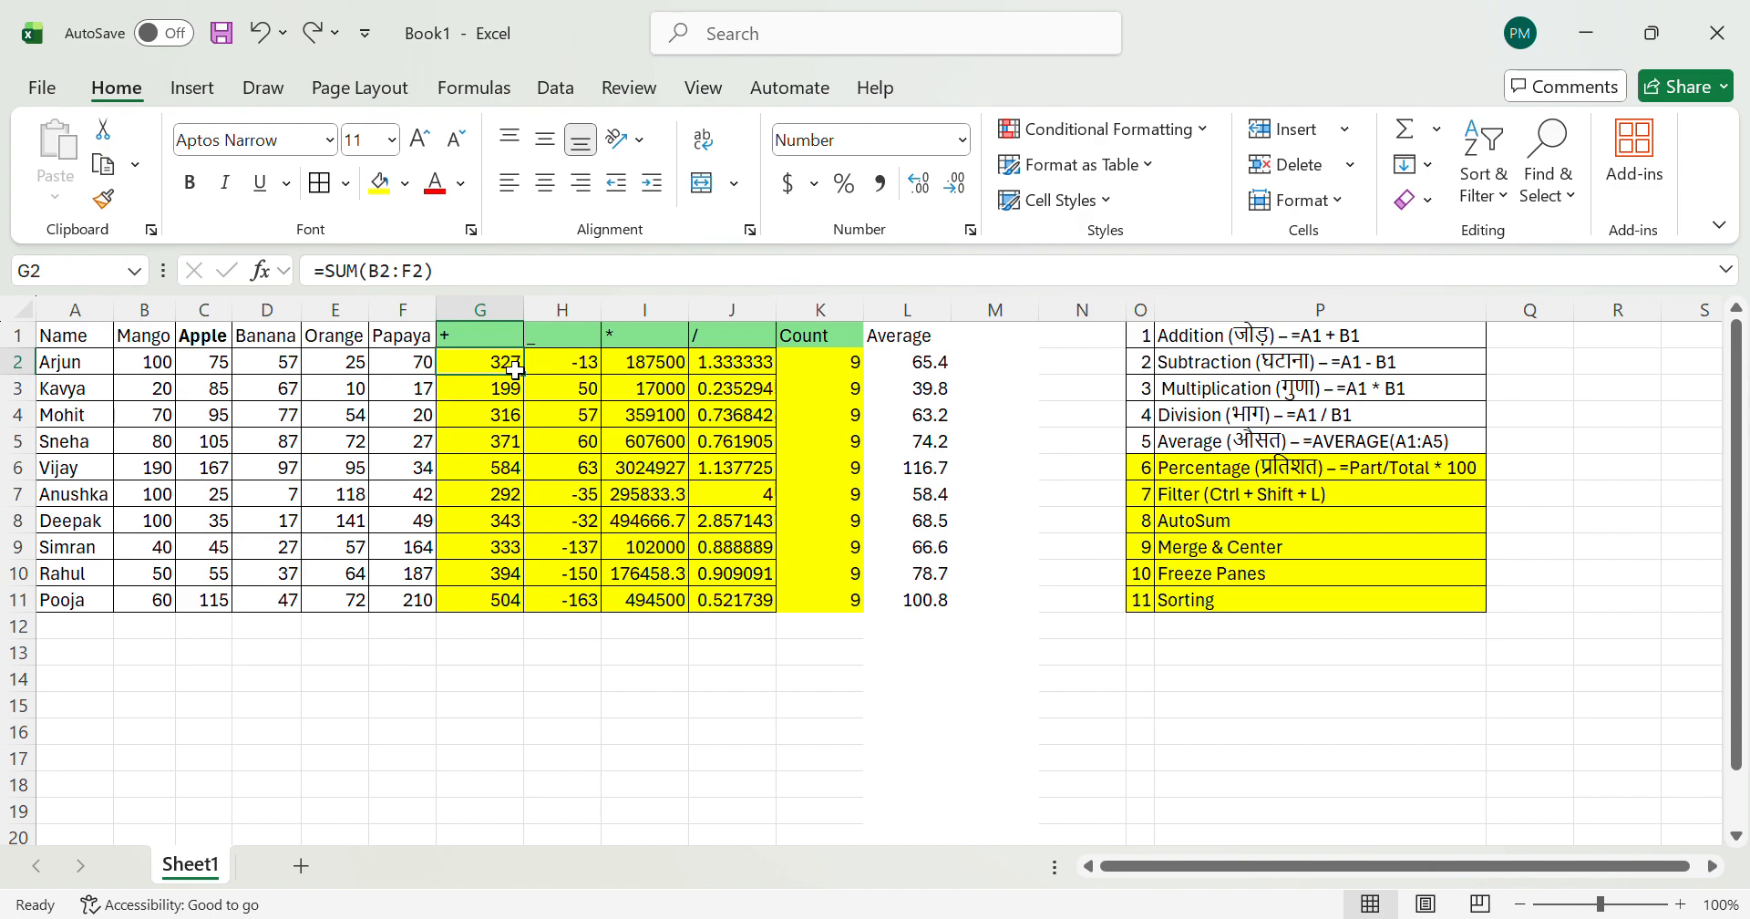
click(1250, 550)
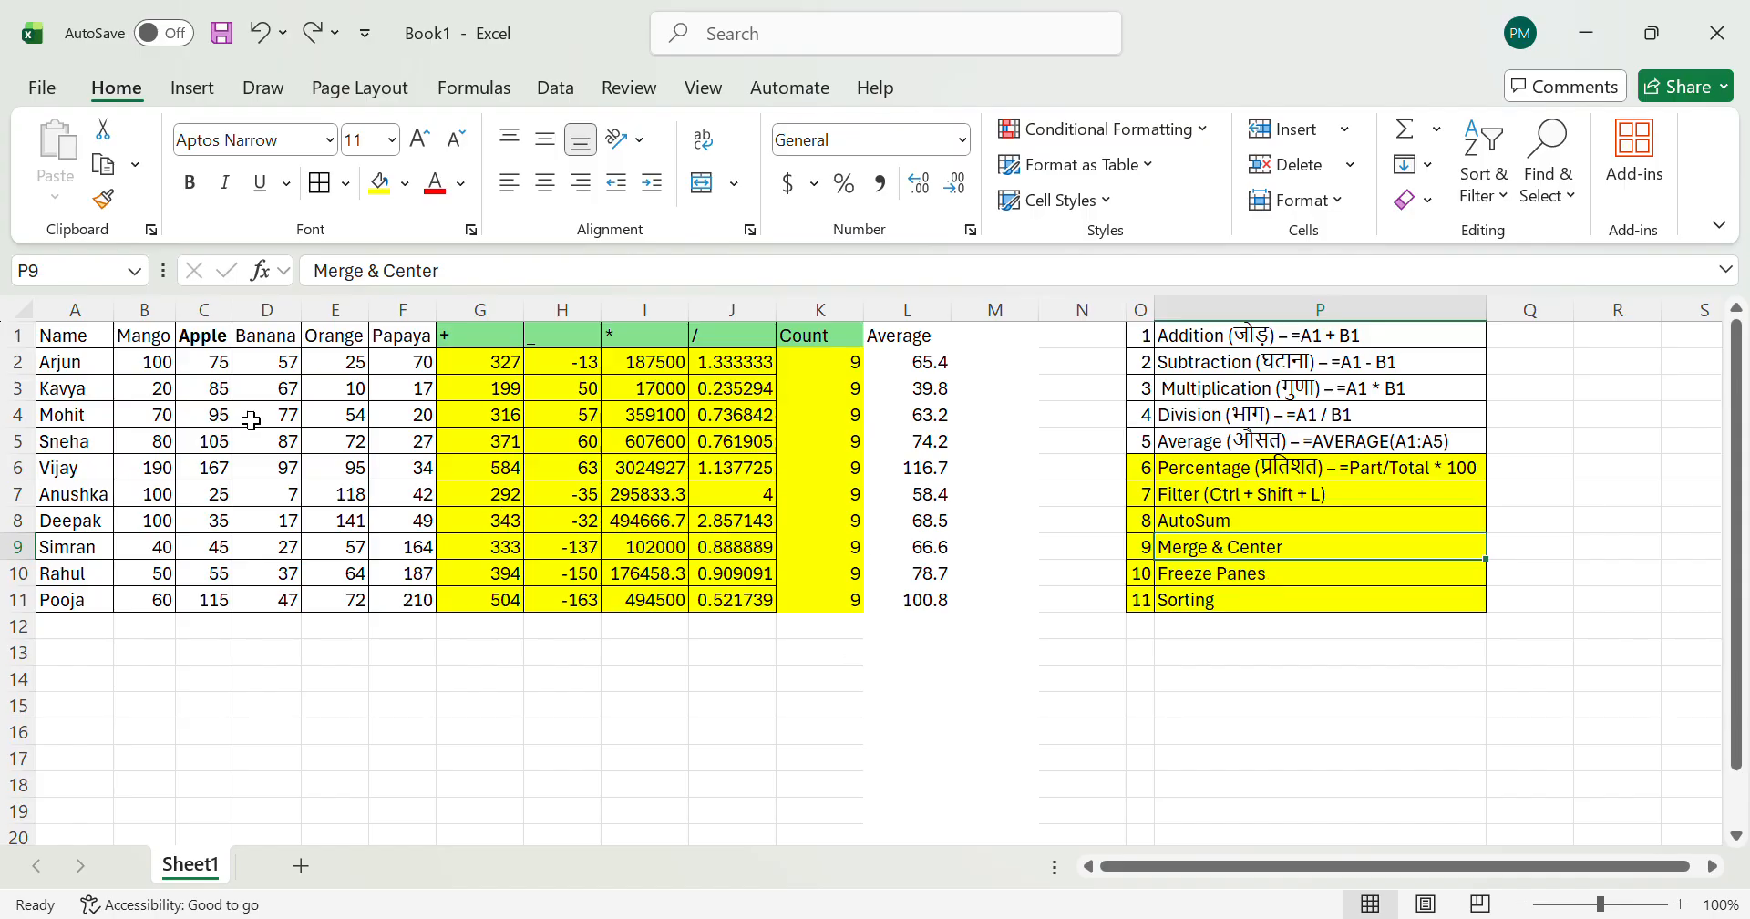
Step: Select header row 1 and examine how the headings behave while viewing the sheet further down and across, ending on empty cell L16
scroll(282, 499, down, 10)
scroll(282, 500, right, 2)
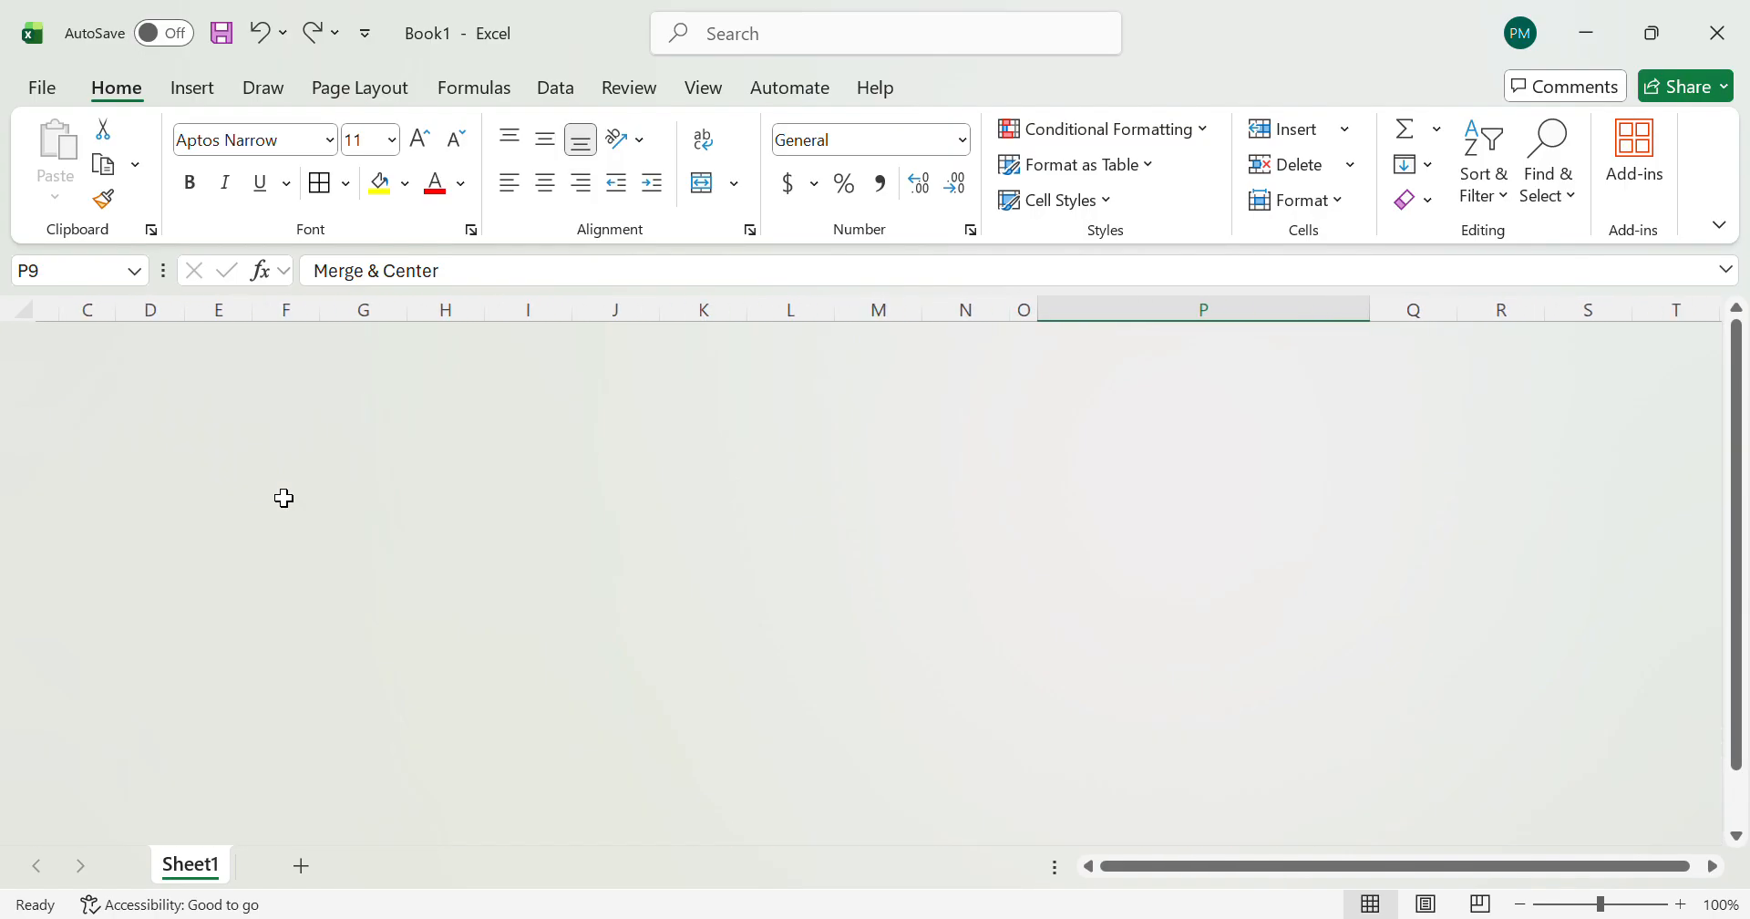
scroll(298, 649, up, 10)
scroll(298, 649, left, 2)
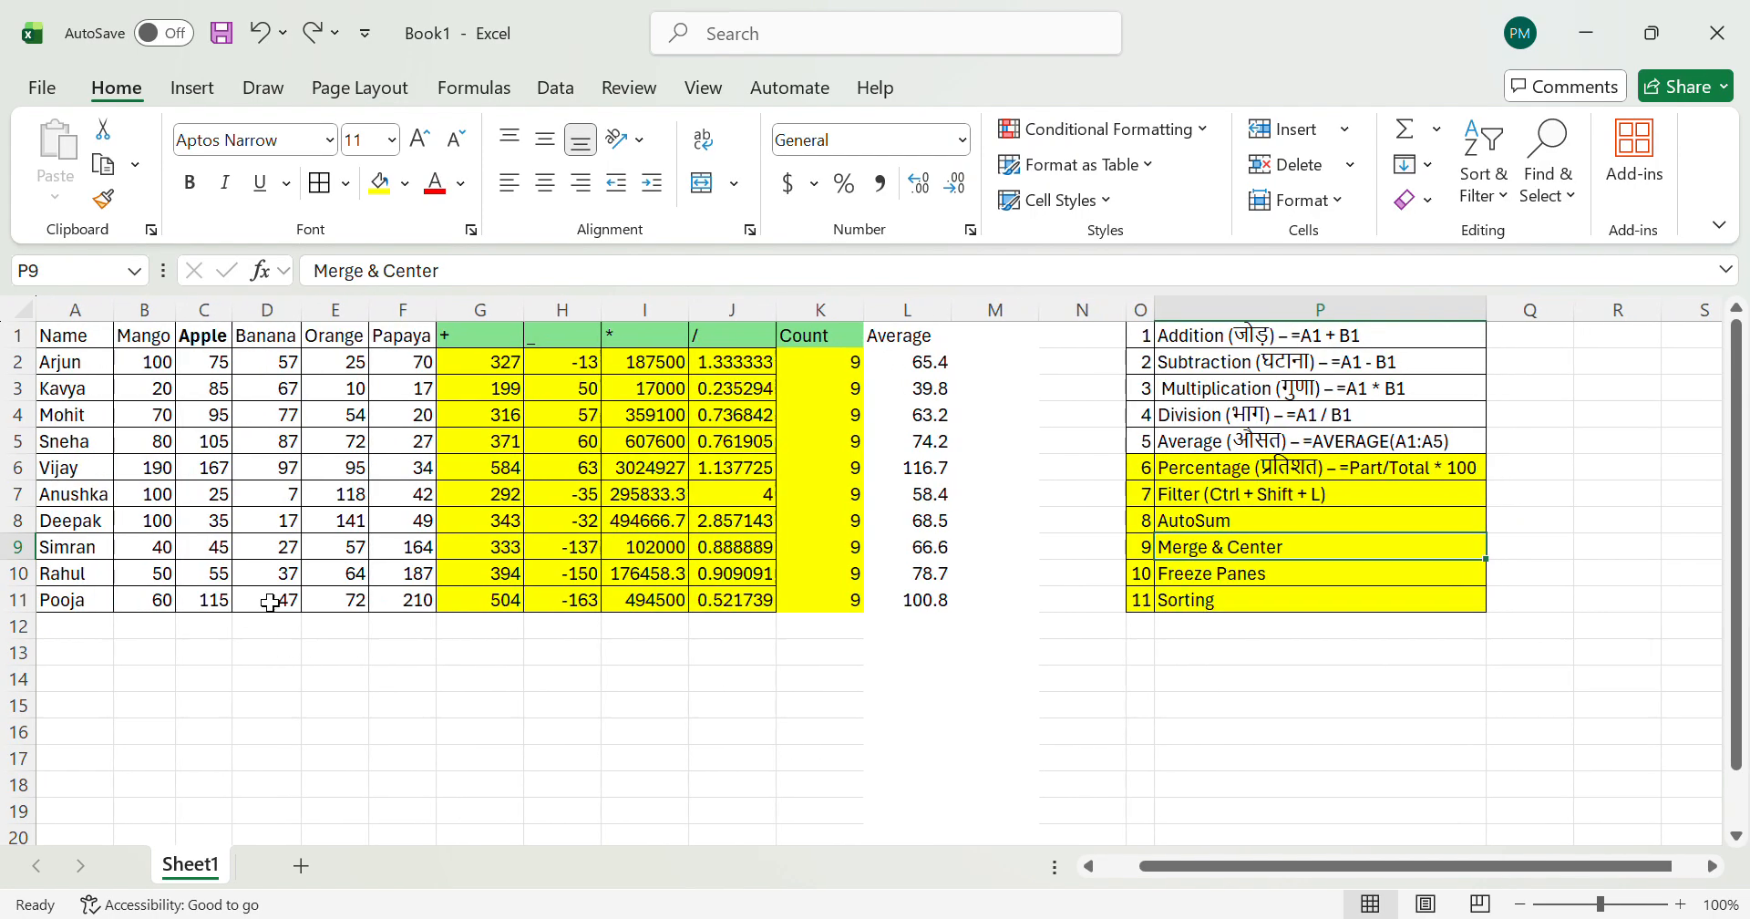
click(19, 347)
scroll(88, 487, down, 1)
scroll(104, 508, up, 1)
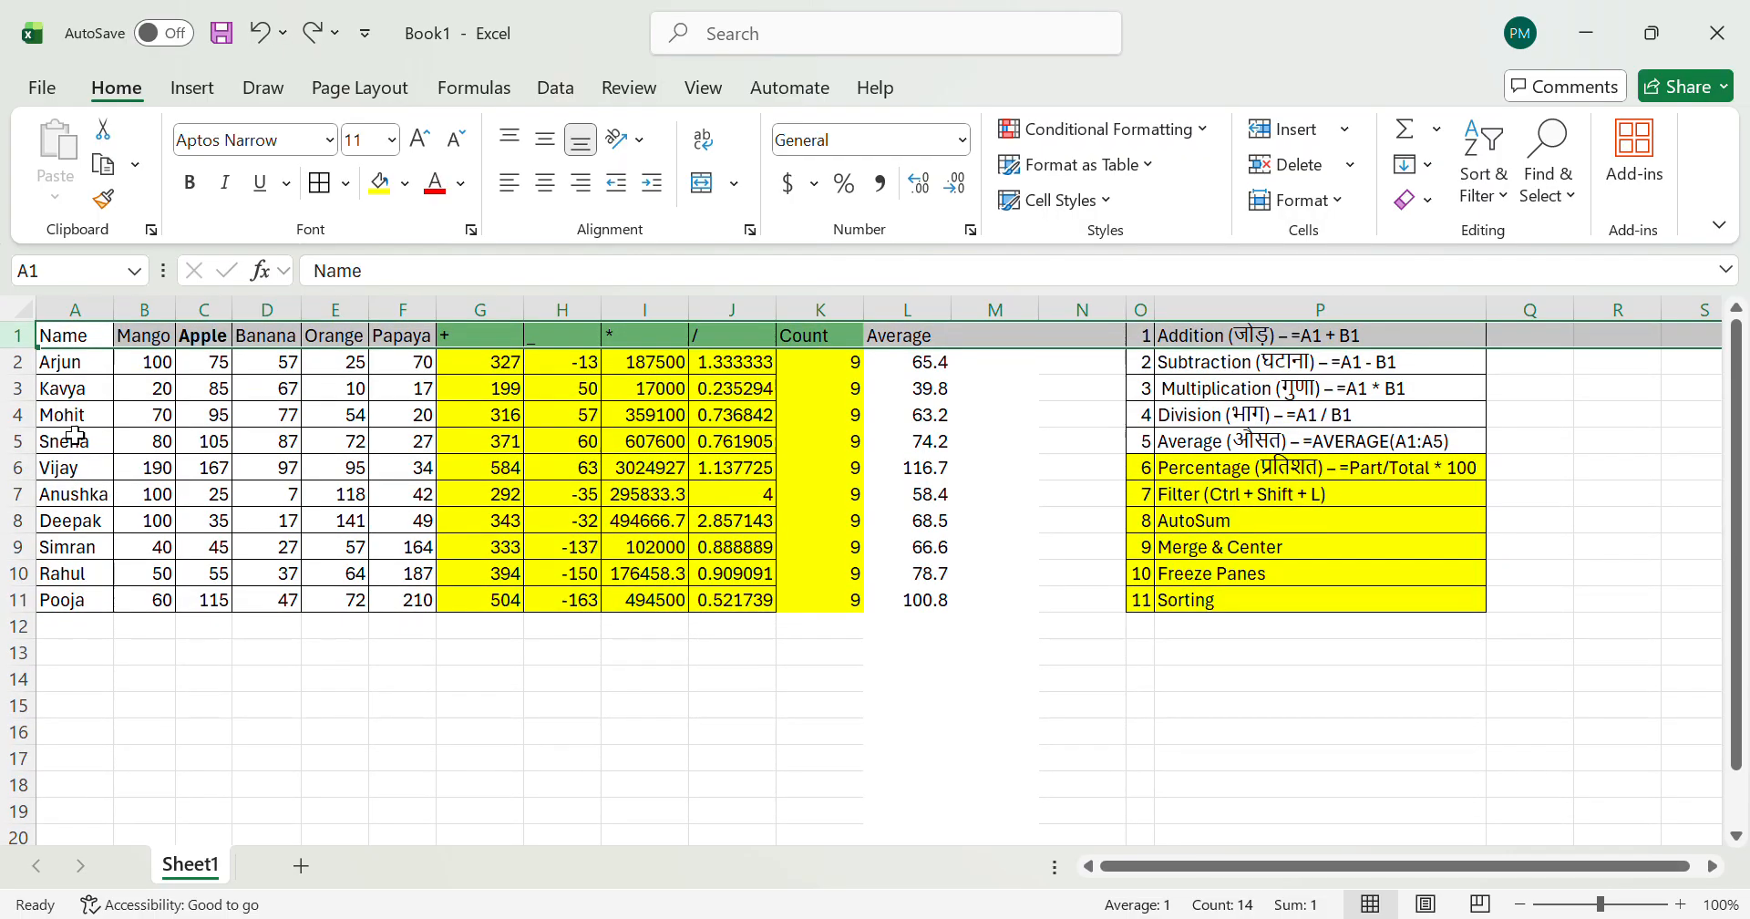
scroll(91, 437, down, 2)
scroll(80, 360, up, 1)
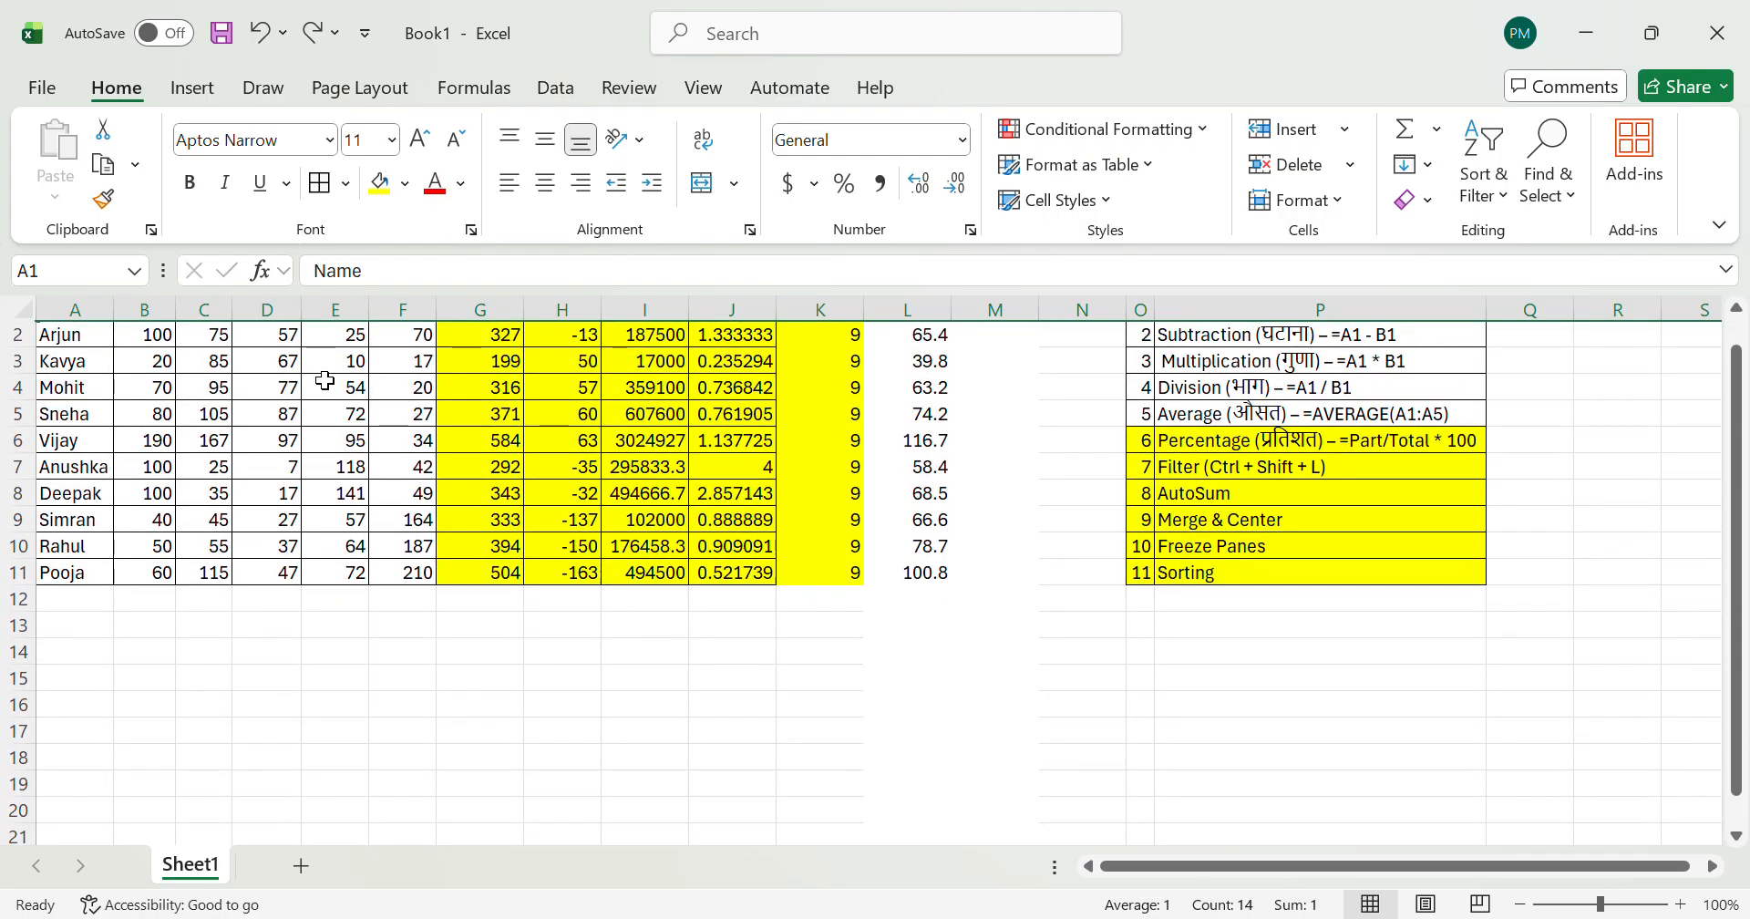
scroll(329, 367, up, 1)
scroll(359, 346, down, 4)
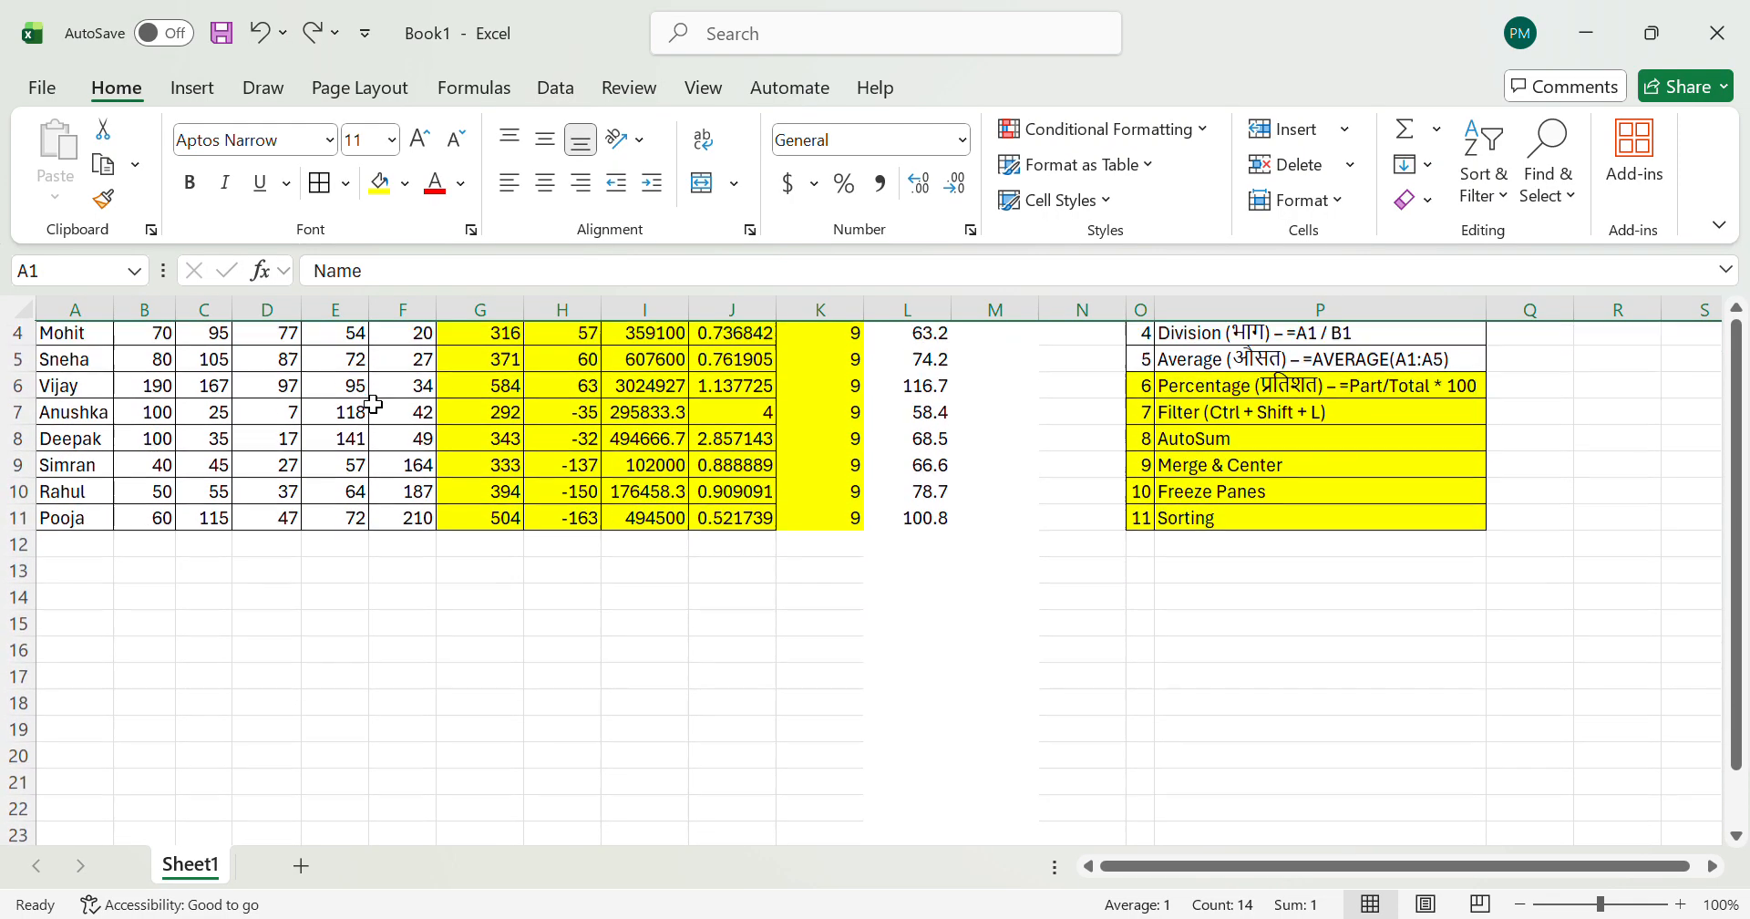
scroll(203, 339, up, 2)
scroll(74, 345, up, 2)
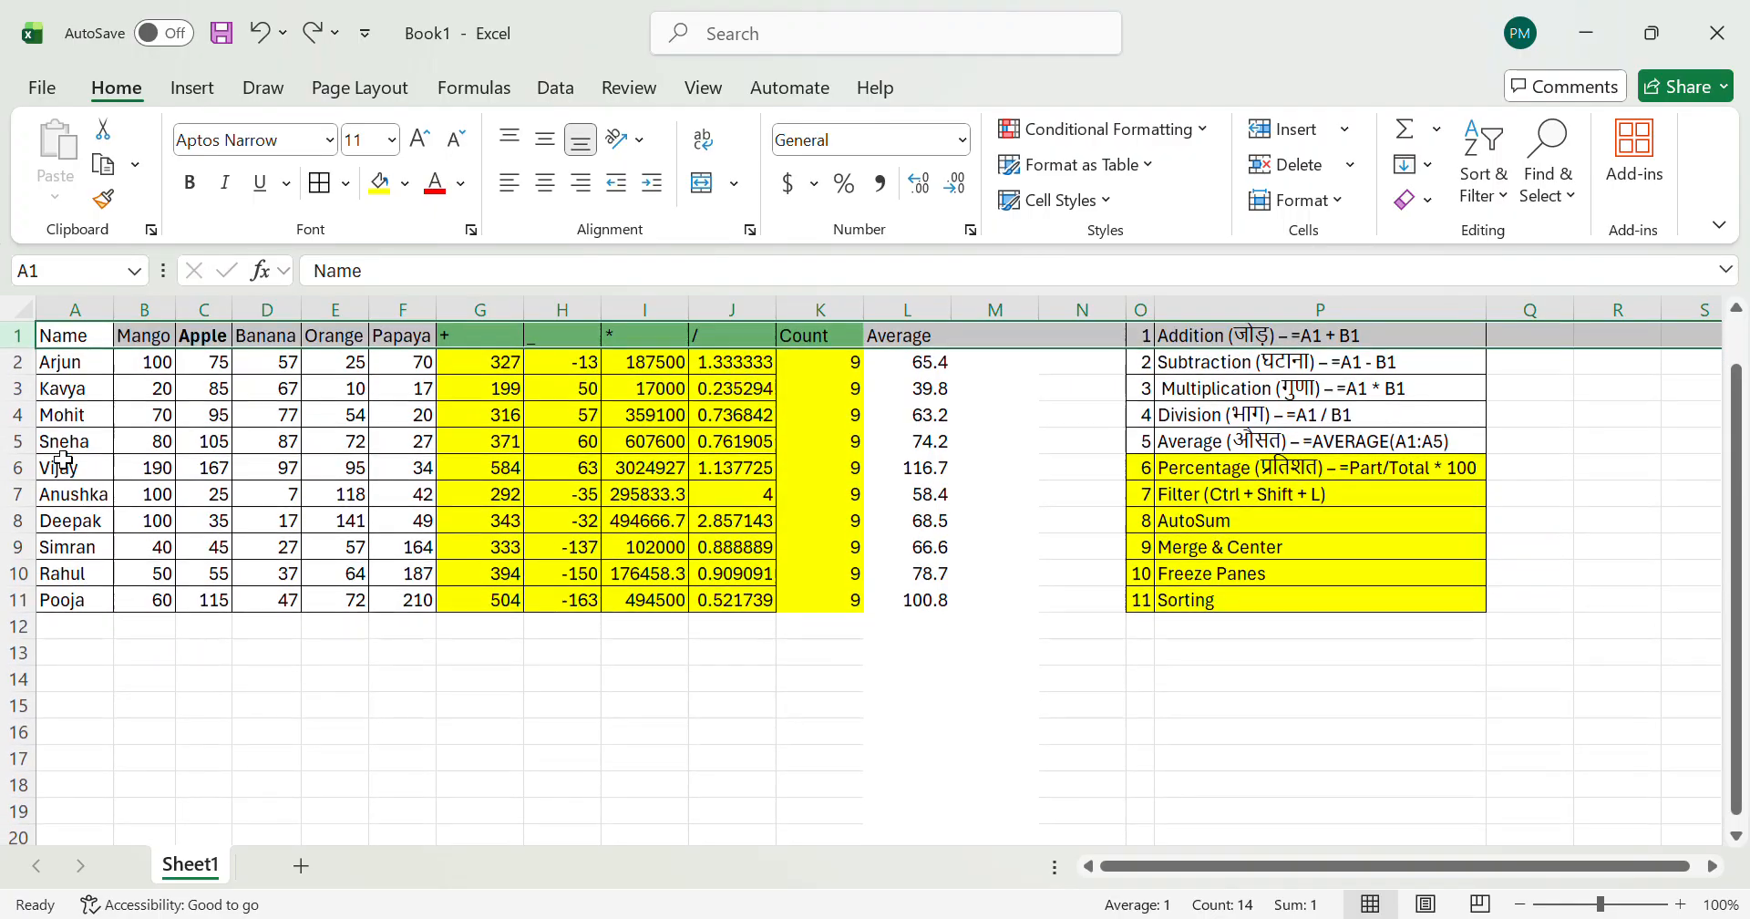
scroll(438, 534, right, 4)
scroll(438, 539, left, 1)
scroll(439, 539, left, 4)
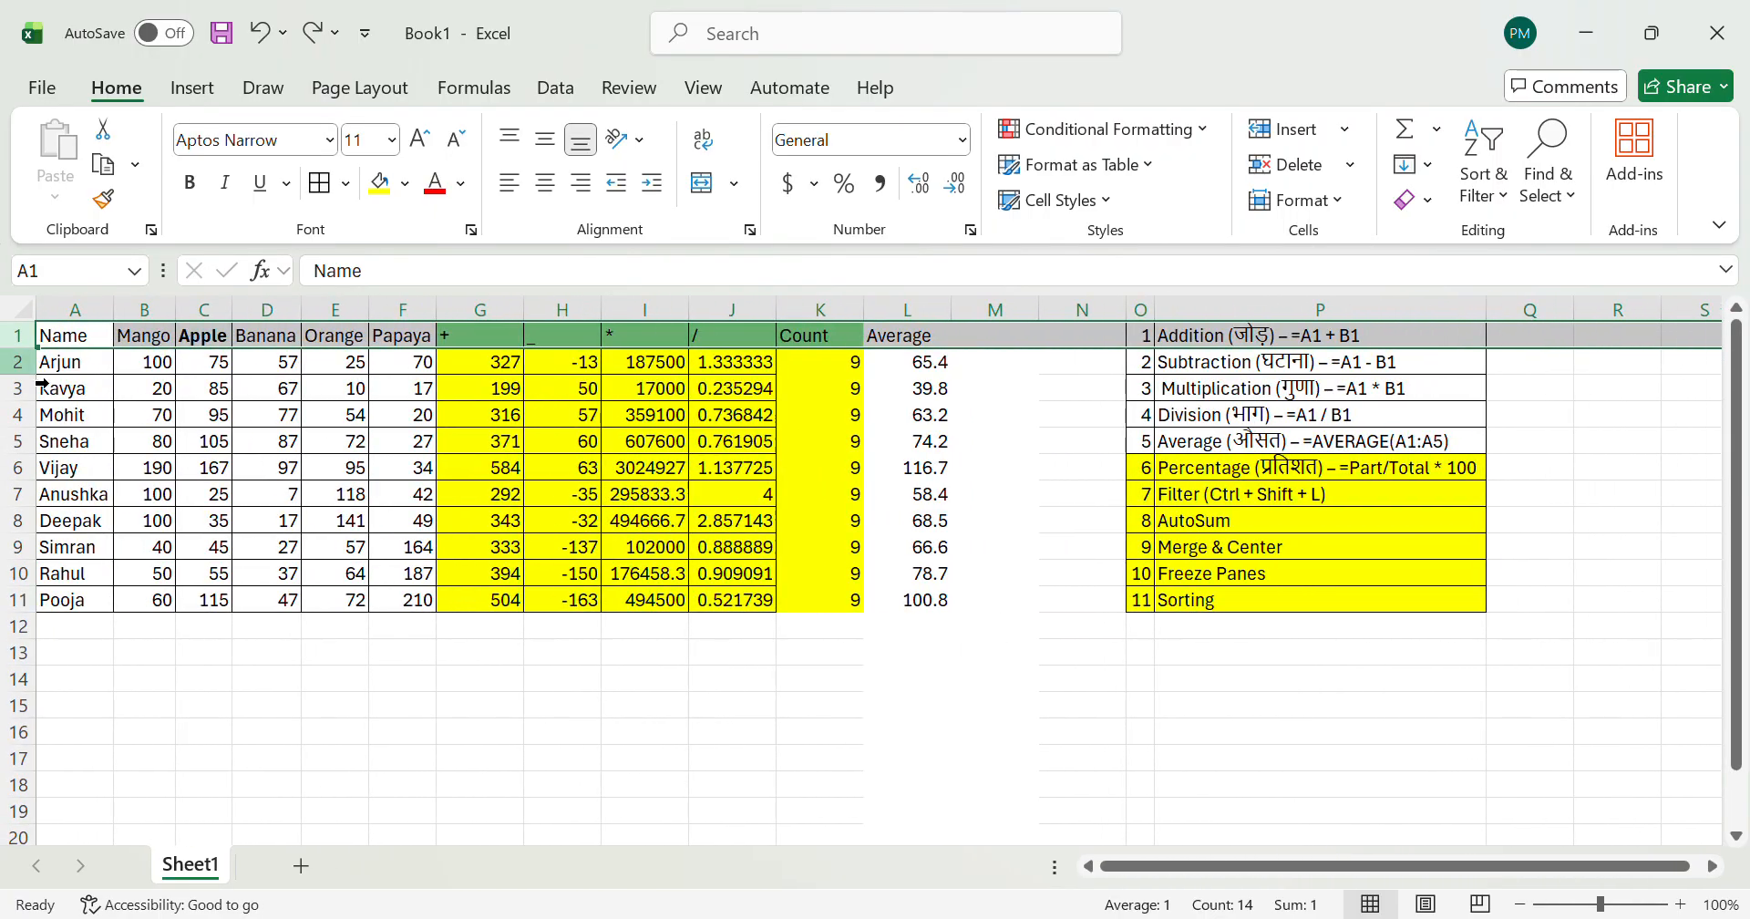
click(946, 734)
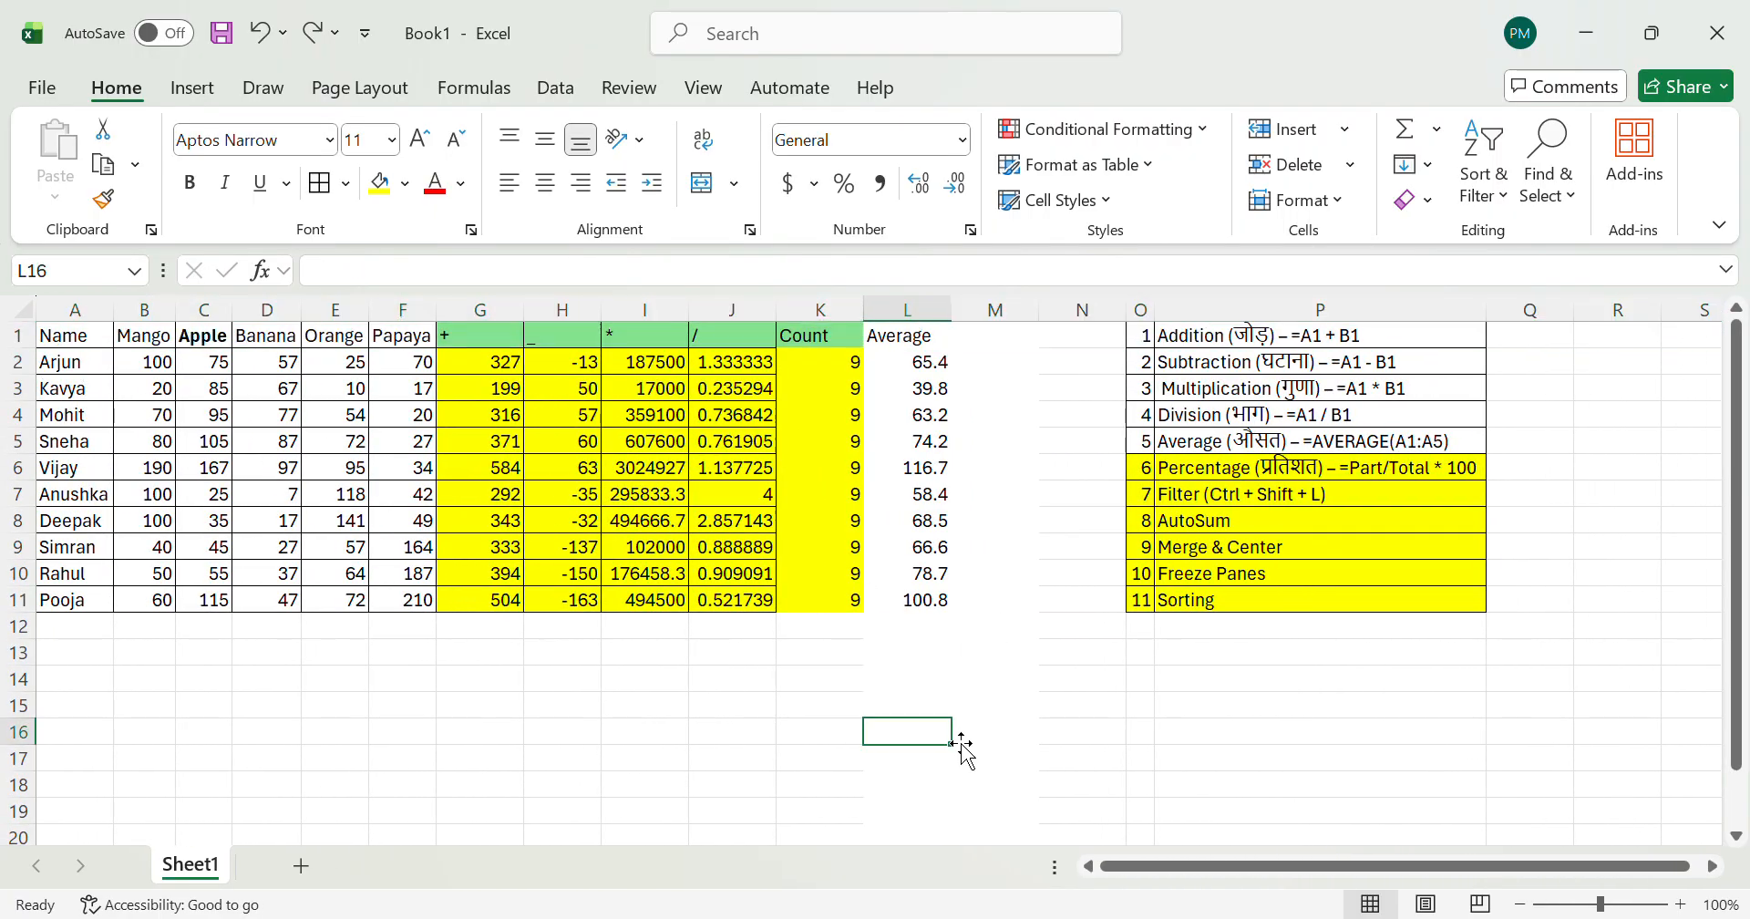